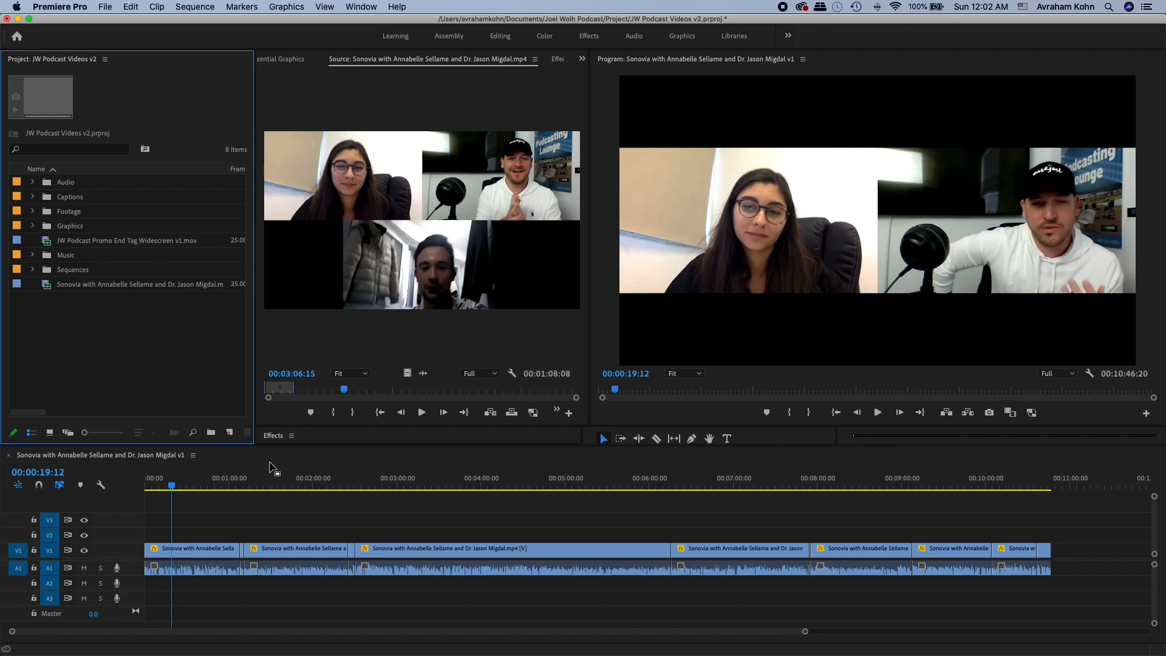
# - Widen the Project panel until the Frame Rate column is fully shown
pyautogui.moveTo(217, 535); pyautogui.dragTo(1002, 558)
pyautogui.click(755, 538)
pyautogui.click(46, 344)
pyautogui.moveTo(46, 288); pyautogui.dragTo(283, 310)
pyautogui.click(102, 312)
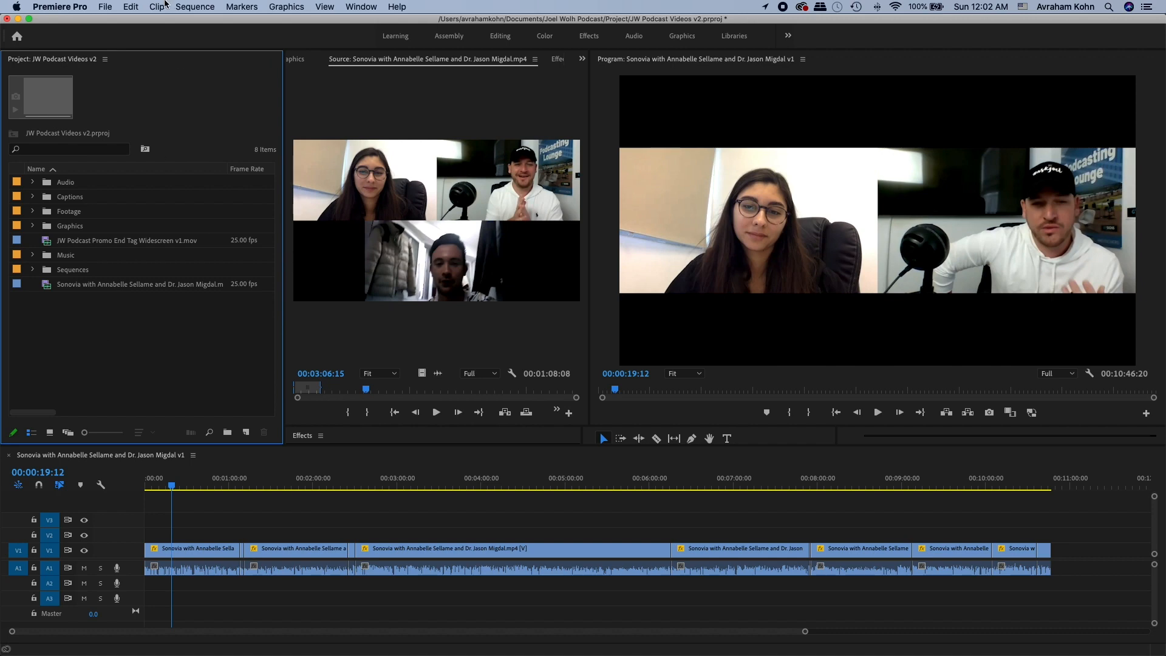
pyautogui.click(107, 7)
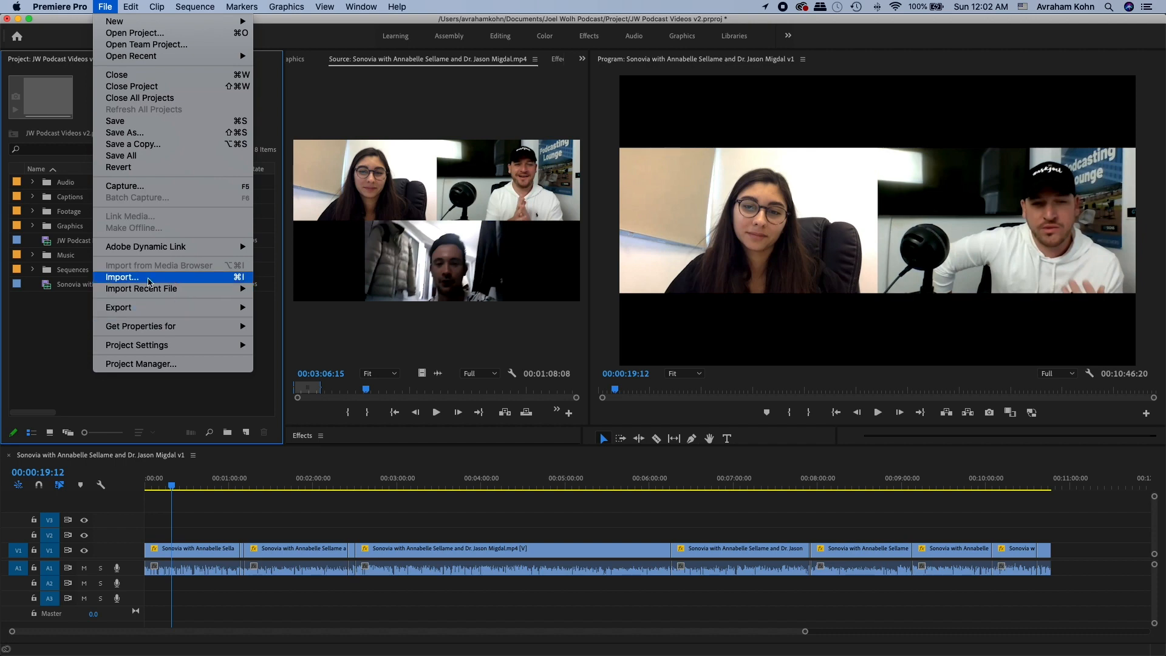
pyautogui.click(139, 277)
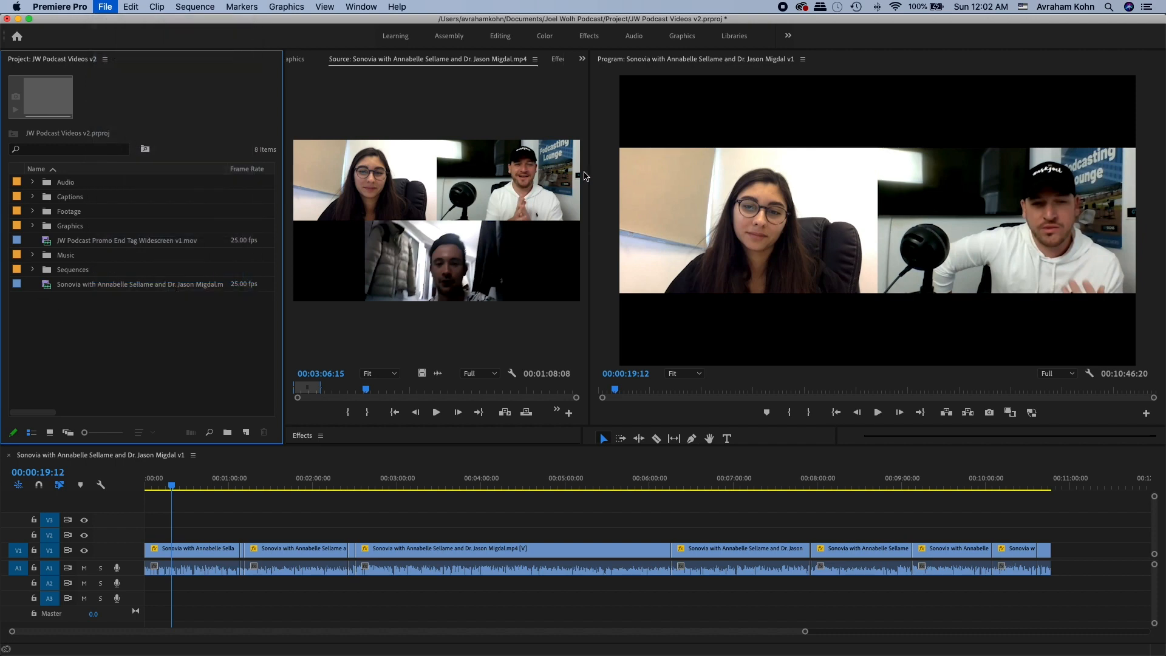
pyautogui.press('Escape')
pyautogui.doubleClick(116, 337)
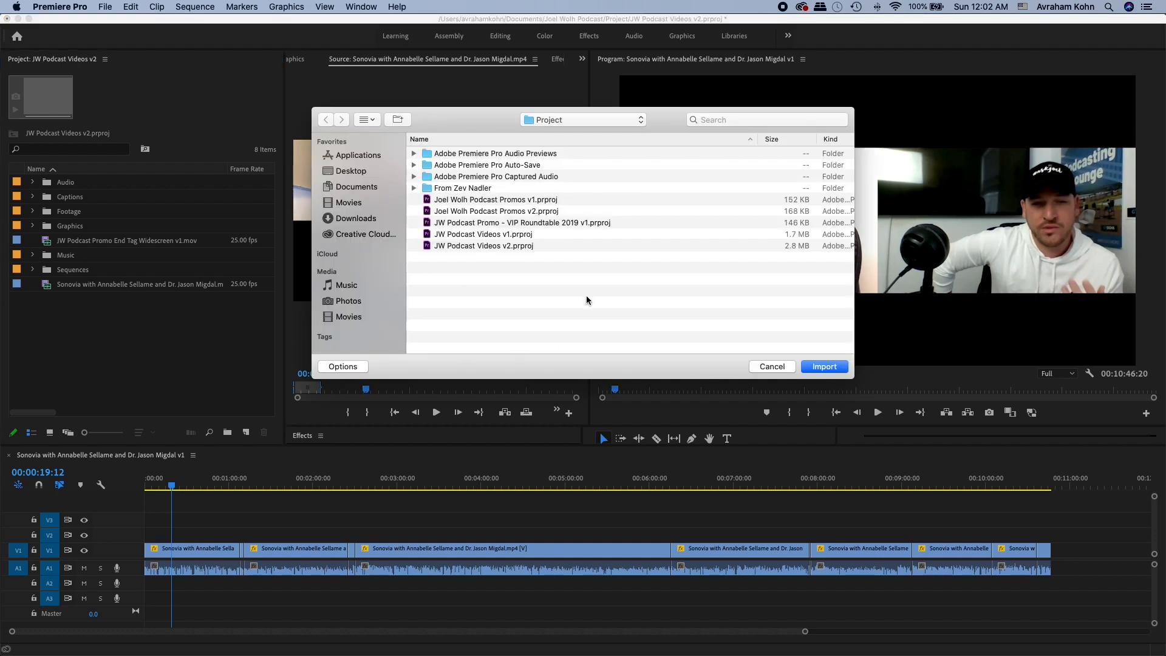
pyautogui.press('Escape')
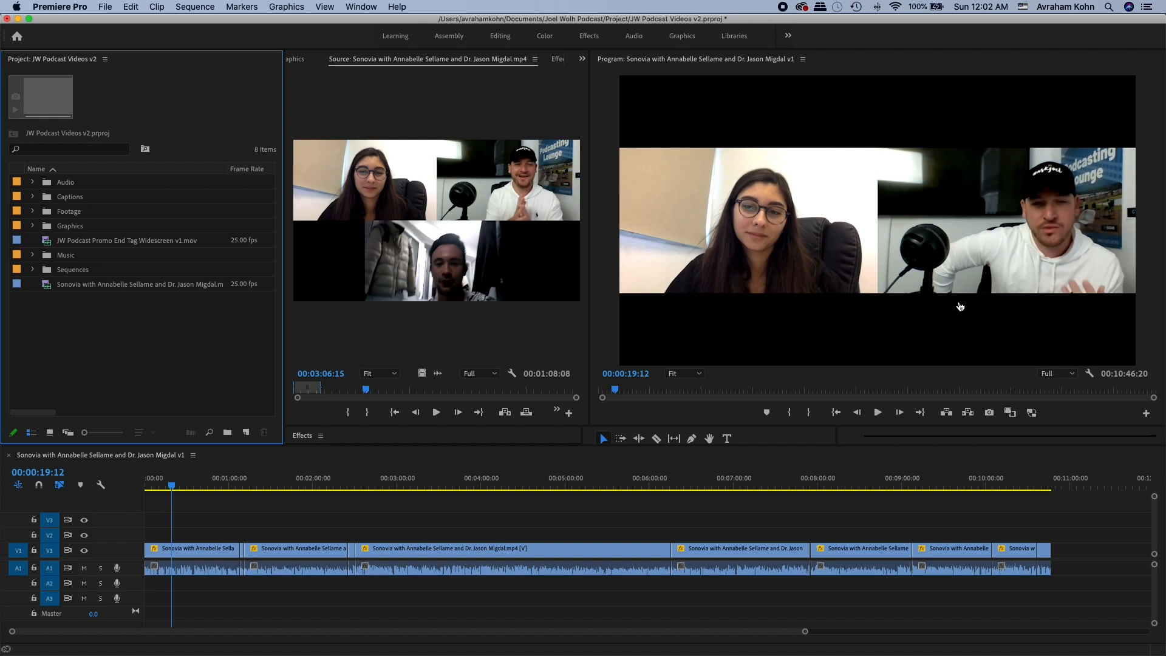
# - Switch to Finder and look through the video files in the podcast's Footage folder
pyautogui.press('super+Tab')
pyautogui.press('super+Up')
pyautogui.press('f')
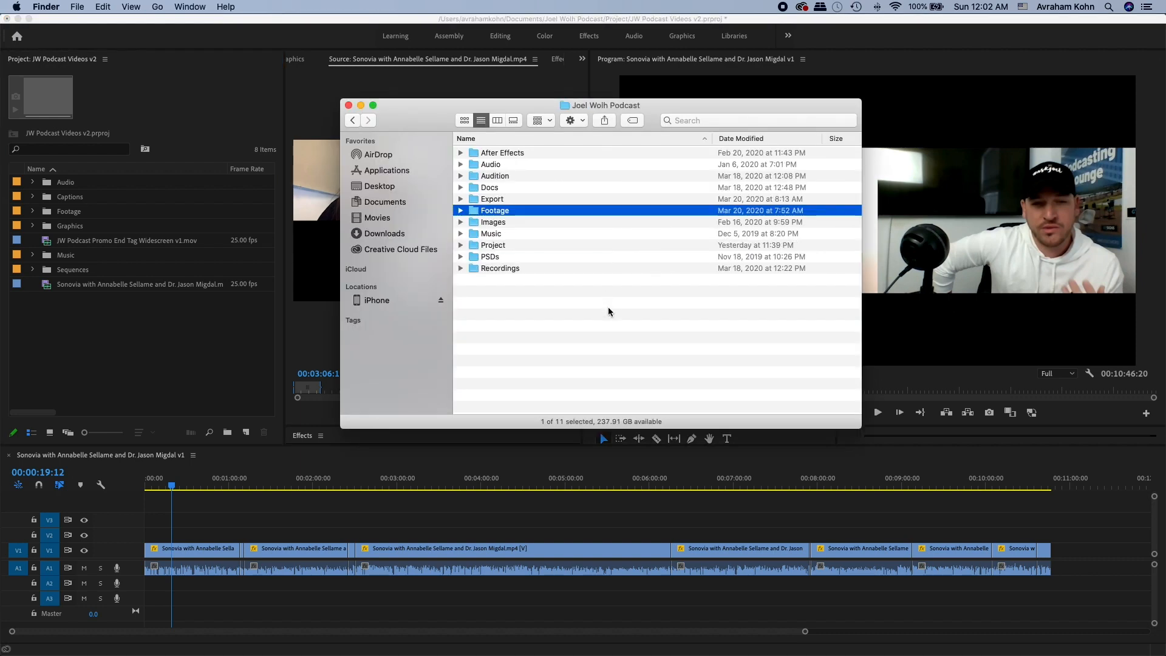
pyautogui.press('super+Down')
pyautogui.click(576, 303)
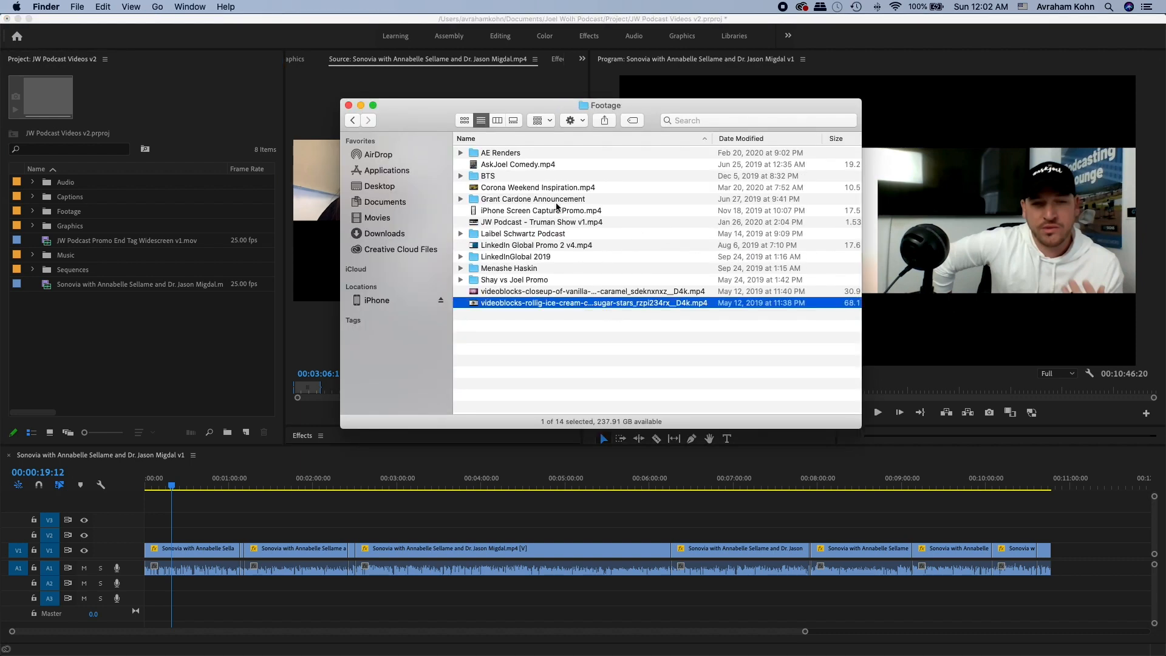
pyautogui.click(513, 222)
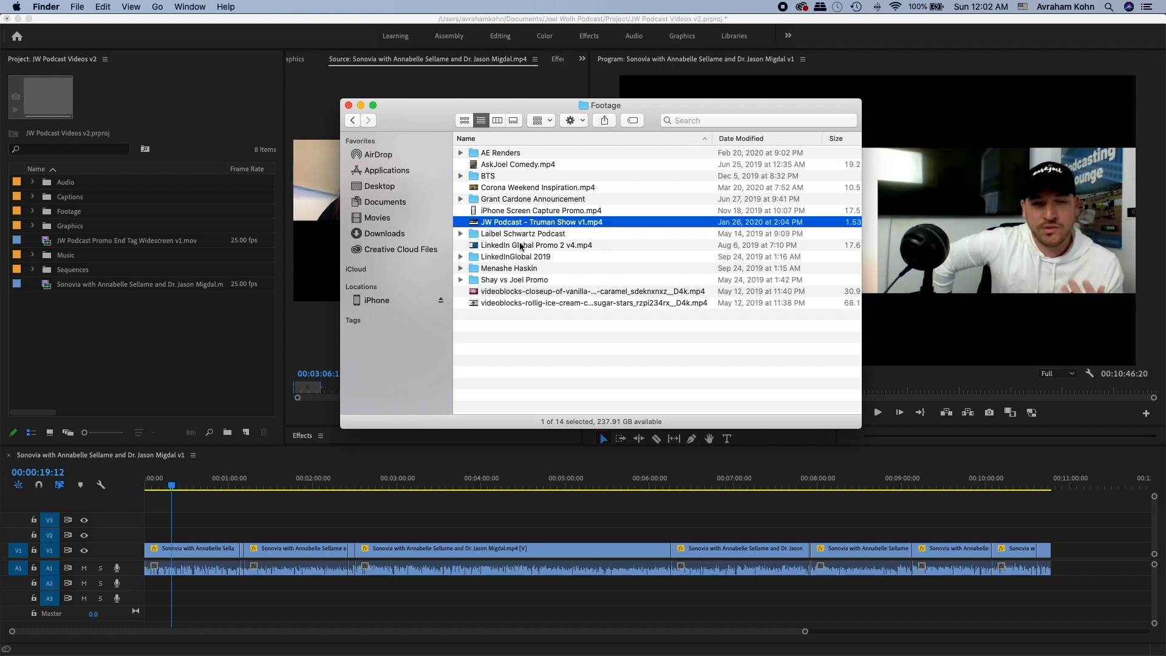
# - Try to bring the Sonovia interview recording from the Recordings folder into the Premiere Pro project
pyautogui.press('super+Up')
pyautogui.press('r')
pyautogui.press('super+Down')
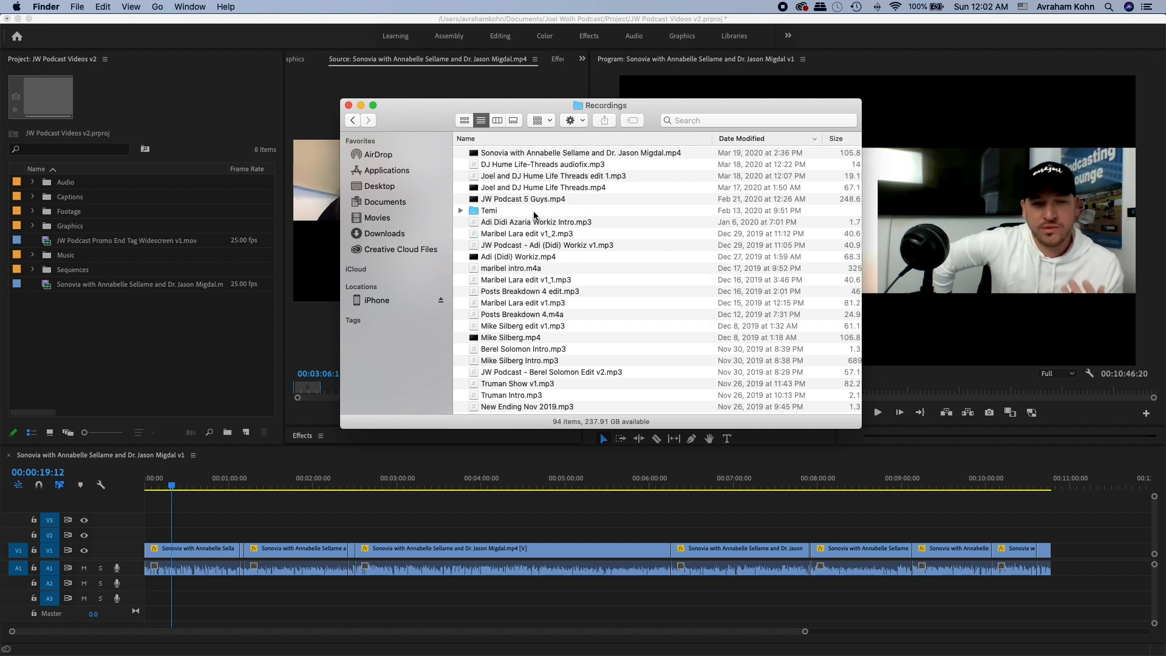
pyautogui.moveTo(534, 156); pyautogui.dragTo(668, 295)
pyautogui.press('super+Tab')
pyautogui.scroll(-2, 589, 294)
pyautogui.click(217, 361)
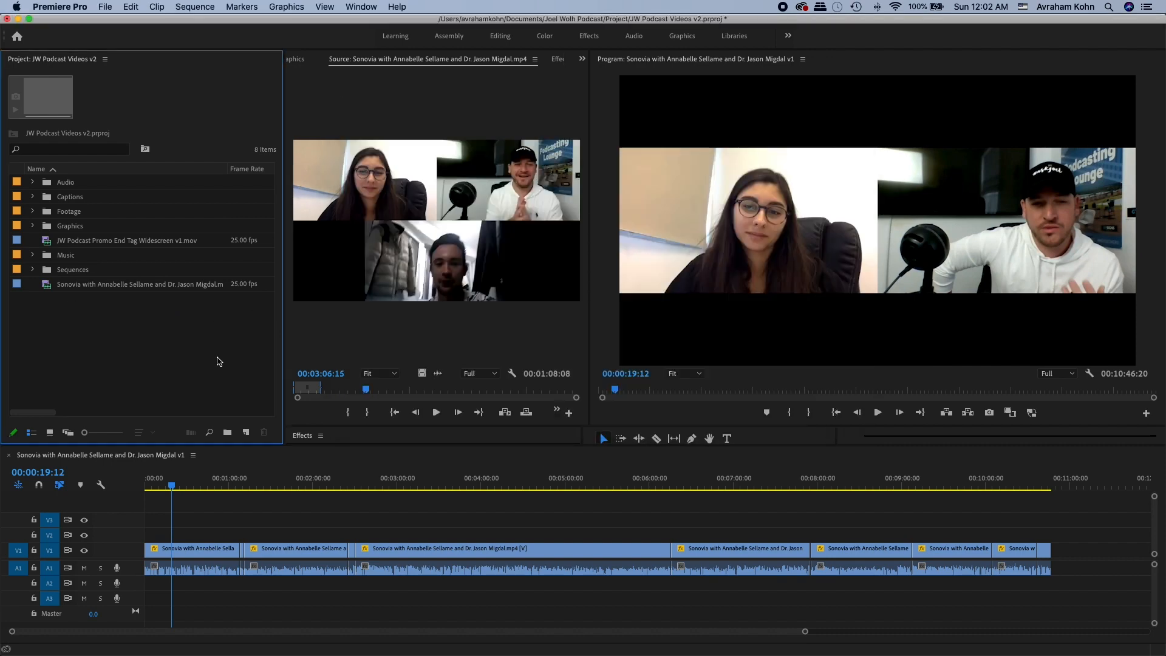
# - Expand the Sequences bin and copy the name of the existing Sonovia v1 sequence
pyautogui.click(47, 288)
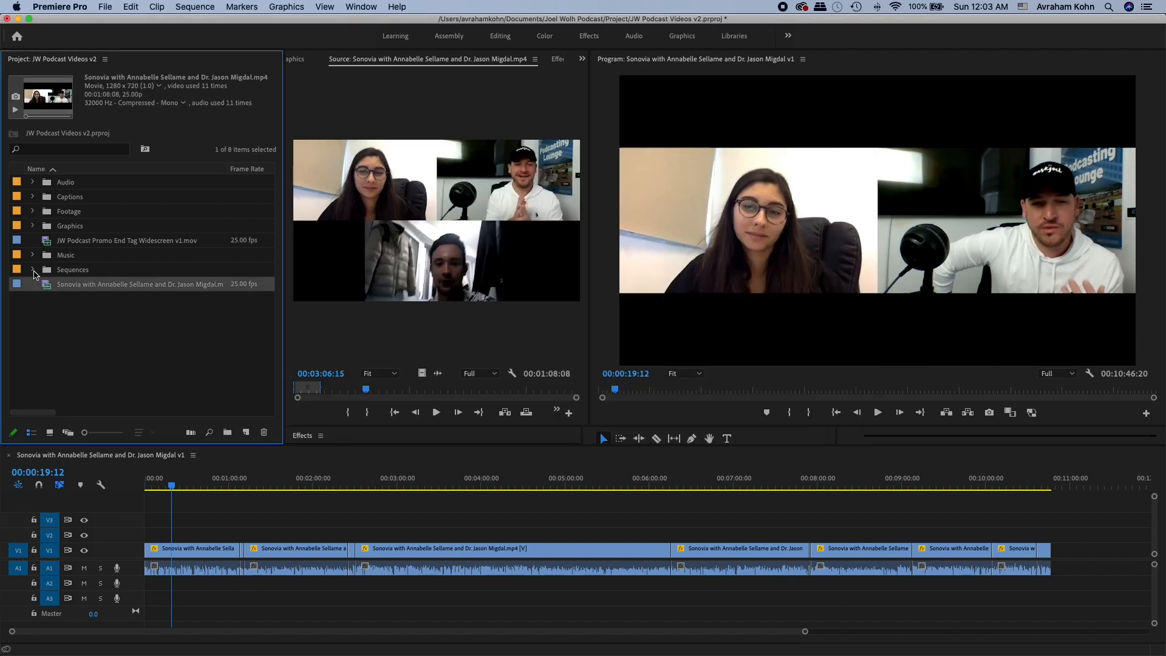
pyautogui.click(33, 269)
pyautogui.click(49, 273)
pyautogui.scroll(-2, 49, 273)
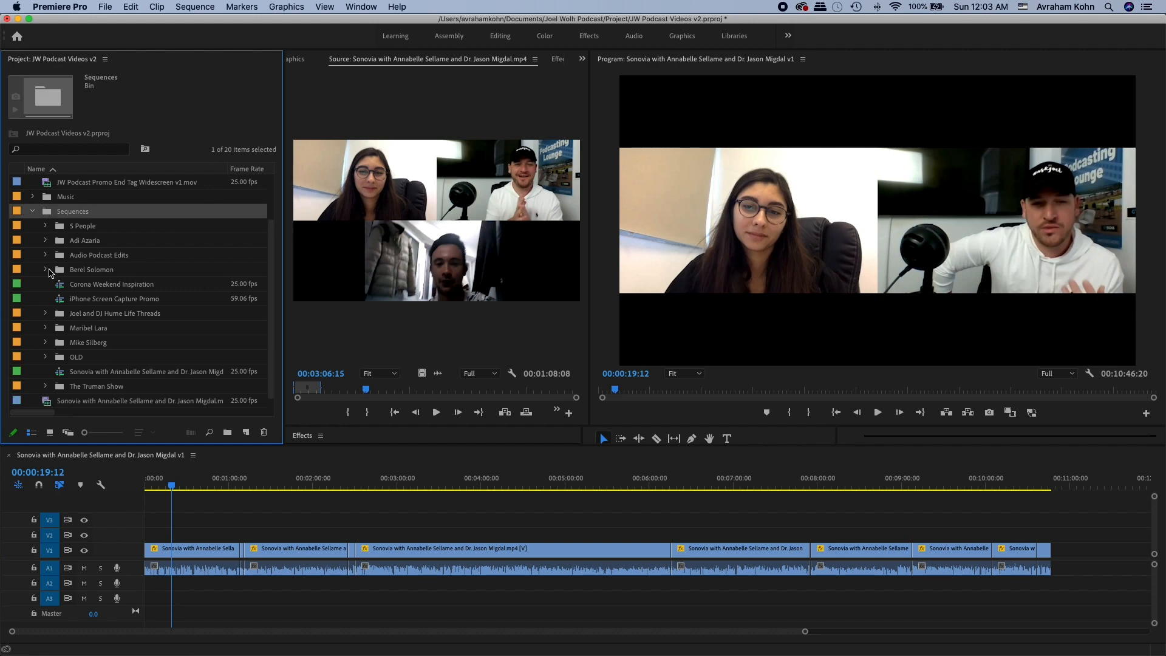
pyautogui.click(64, 373)
pyautogui.click(148, 367)
pyautogui.press('super+c')
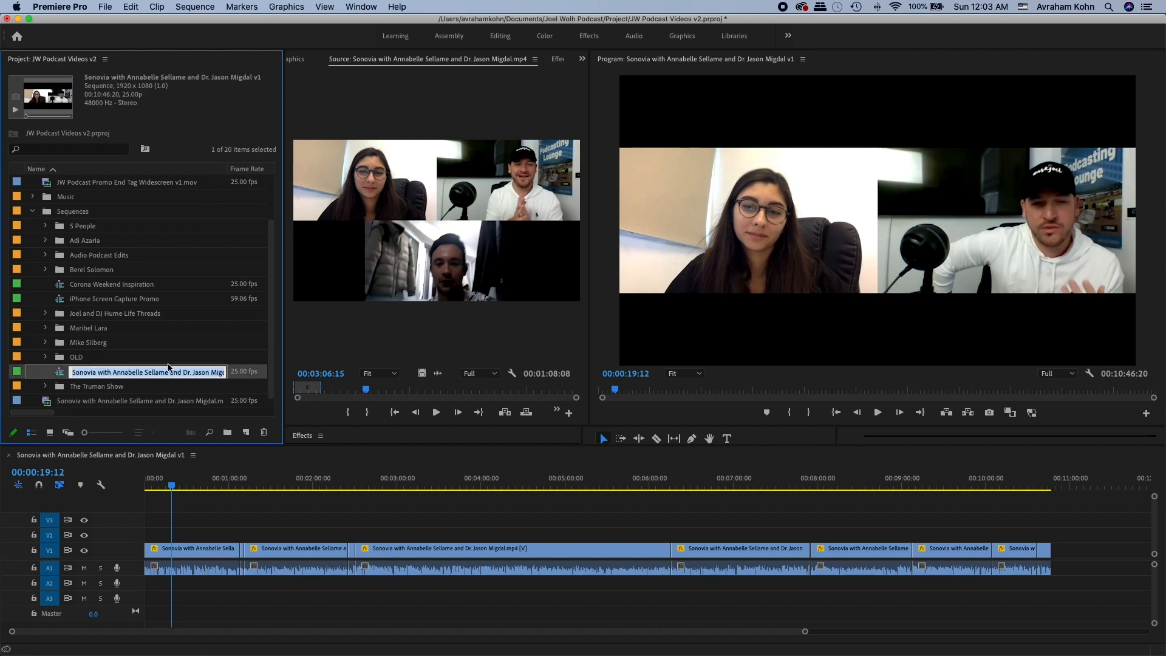
# - Create a bin inside Sequences, named with the copied Sonovia title without the "v1" suffix
pyautogui.click(70, 214)
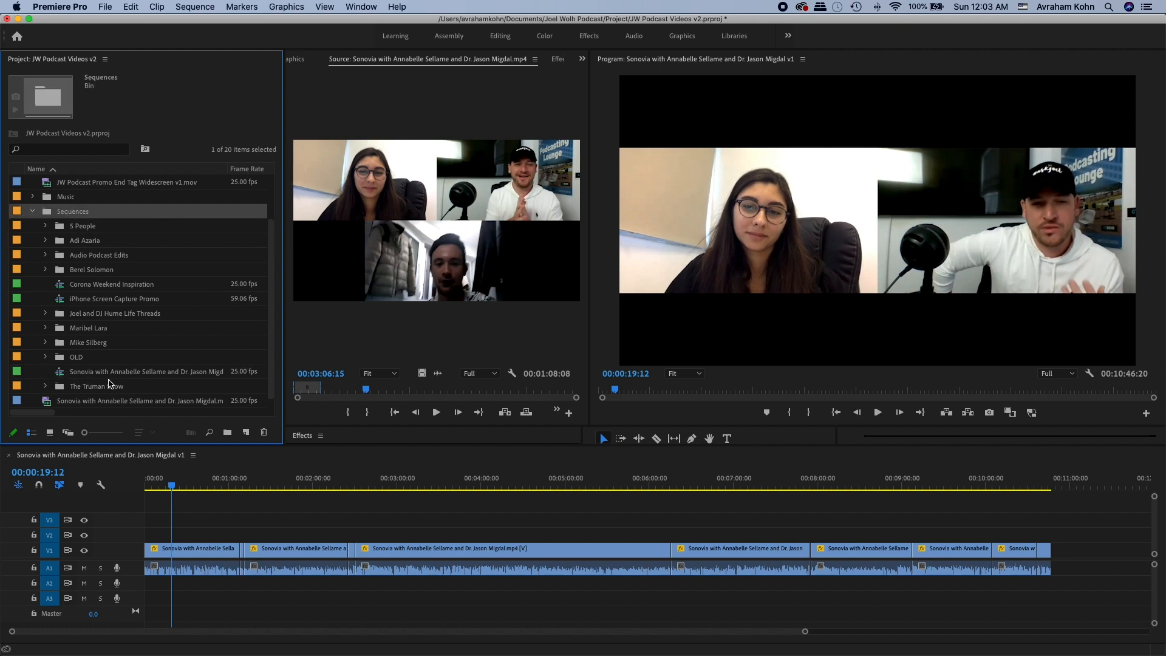
pyautogui.click(229, 433)
pyautogui.press('super+v')
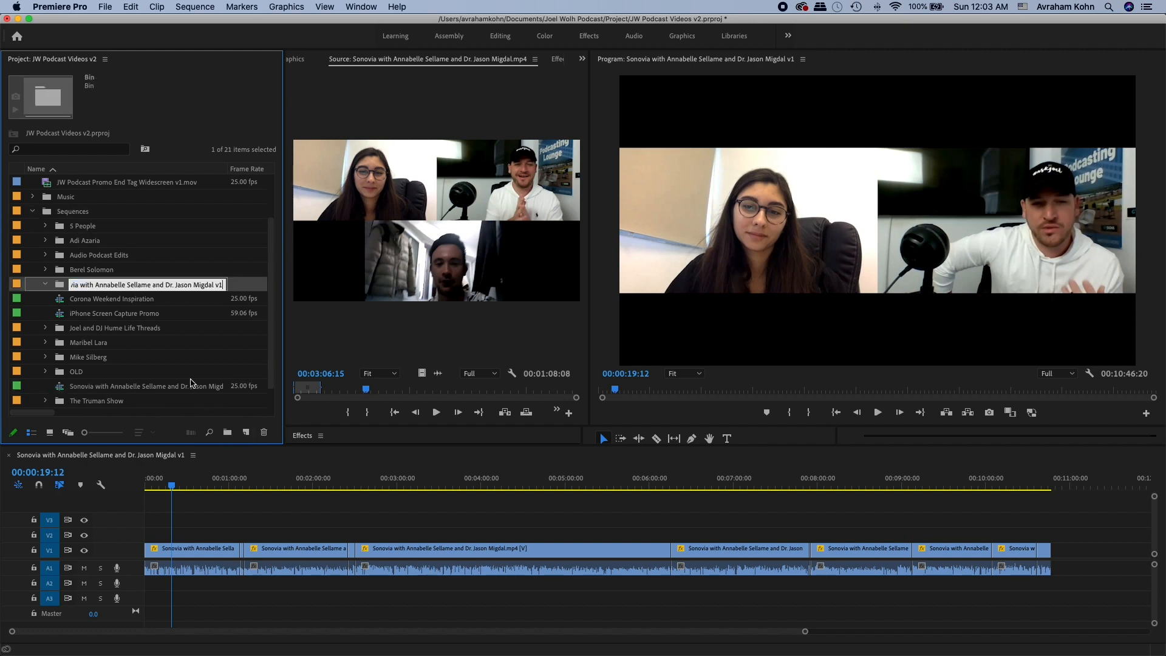
pyautogui.press('BackSpace')
pyautogui.press('BackSpace')
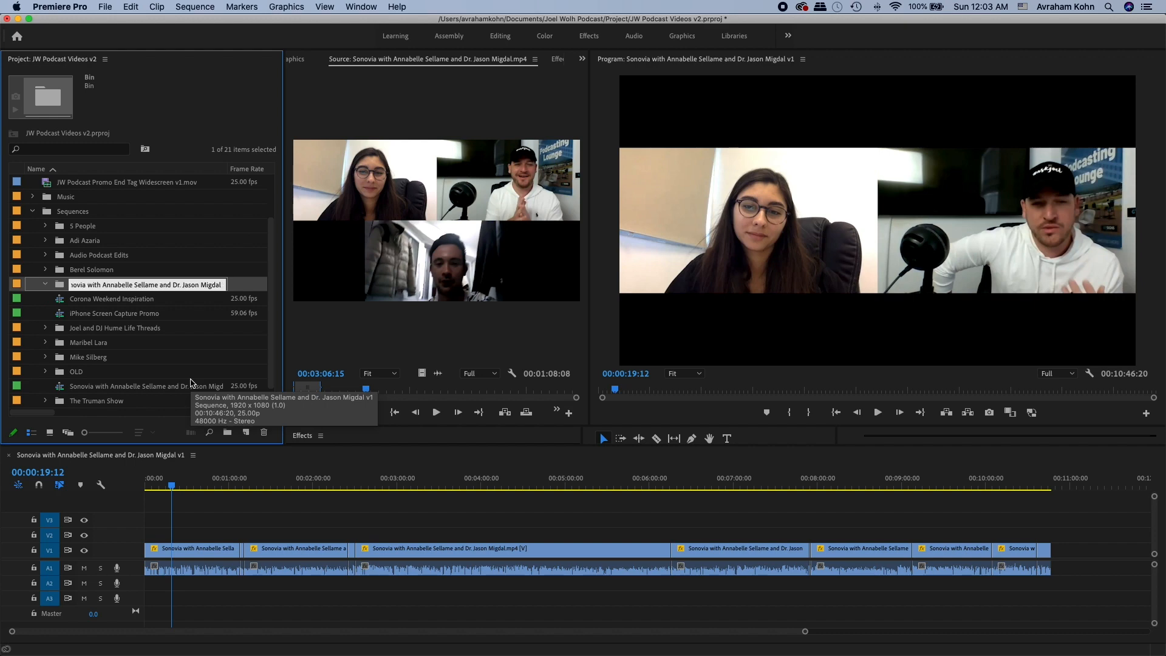
pyautogui.press('Tab')
# - Start setting up a new sequence inside the new Sonovia bin
pyautogui.click(63, 286)
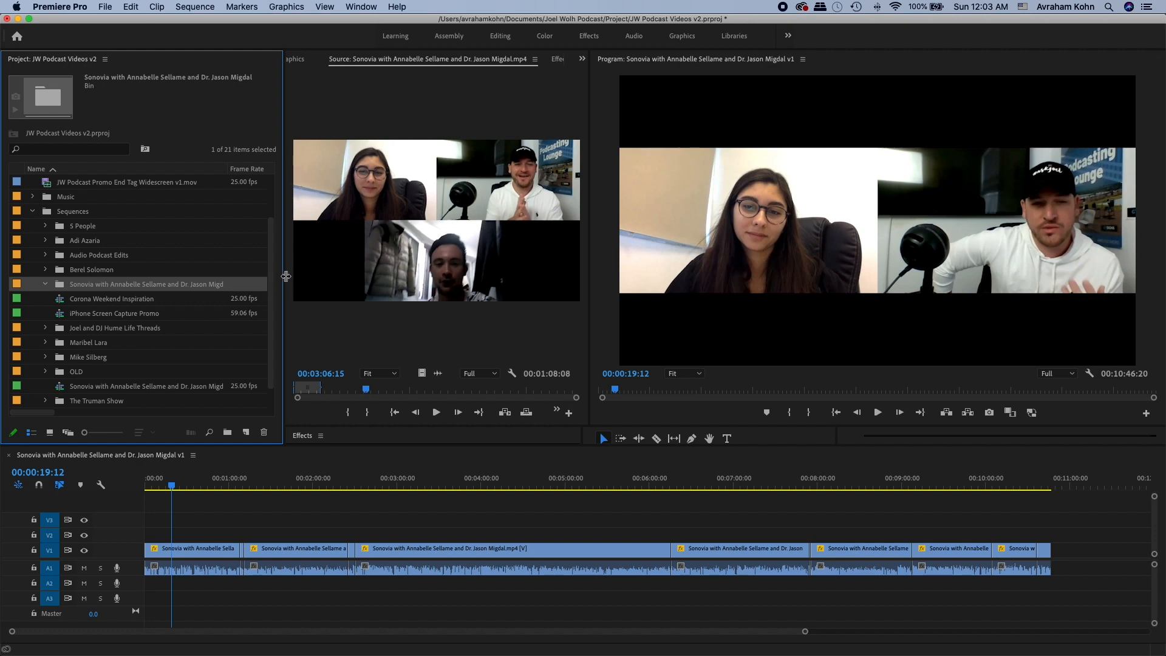
pyautogui.moveTo(284, 276); pyautogui.dragTo(291, 277)
pyautogui.click(252, 432)
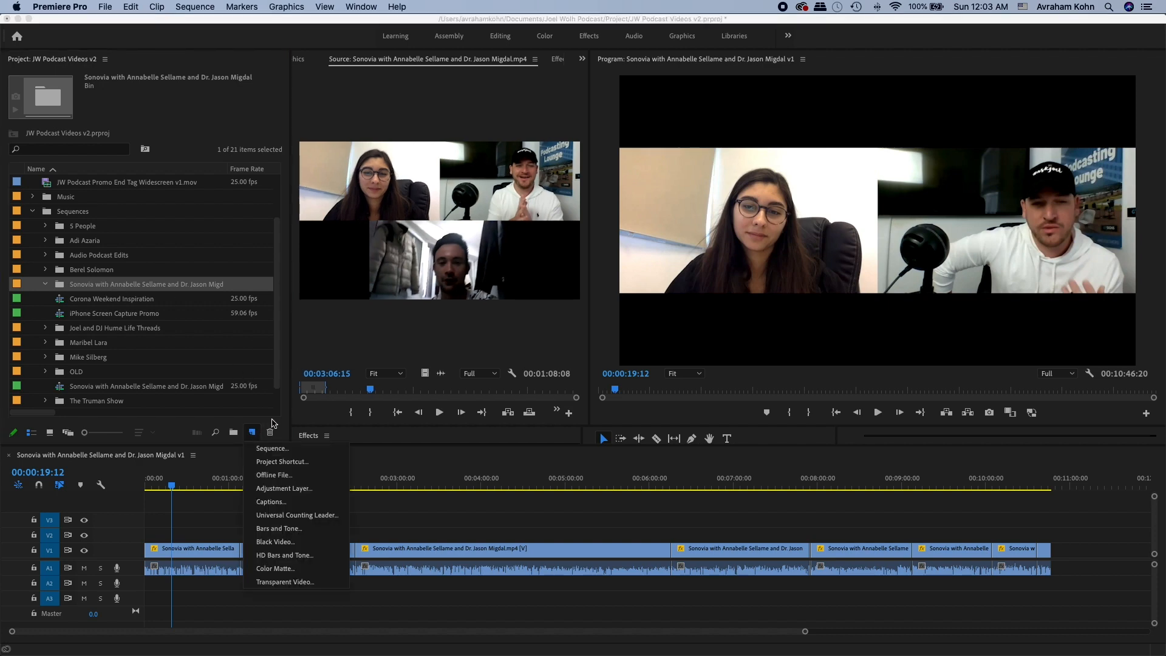
pyautogui.click(281, 451)
pyautogui.press('Escape')
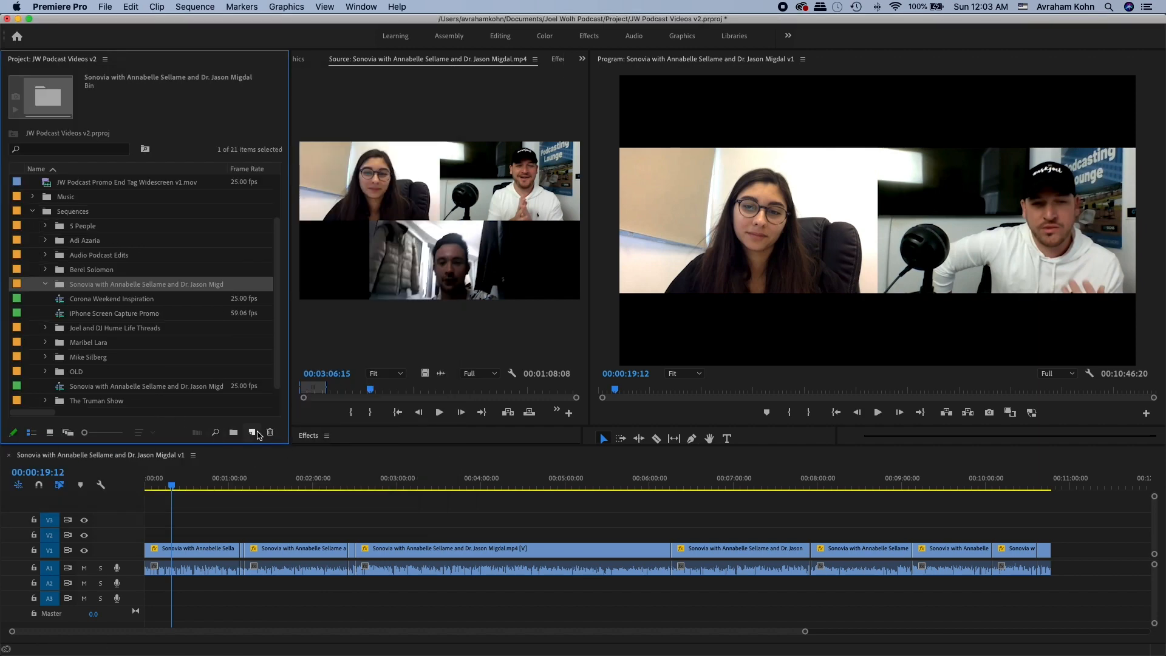
pyautogui.click(252, 432)
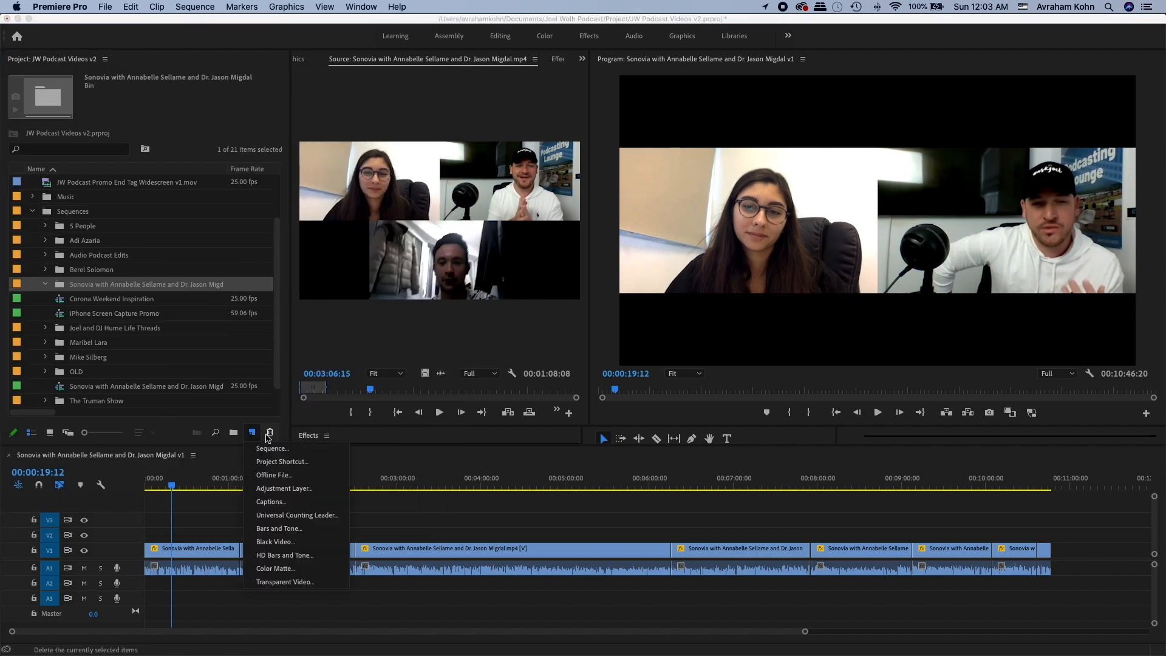
pyautogui.click(305, 451)
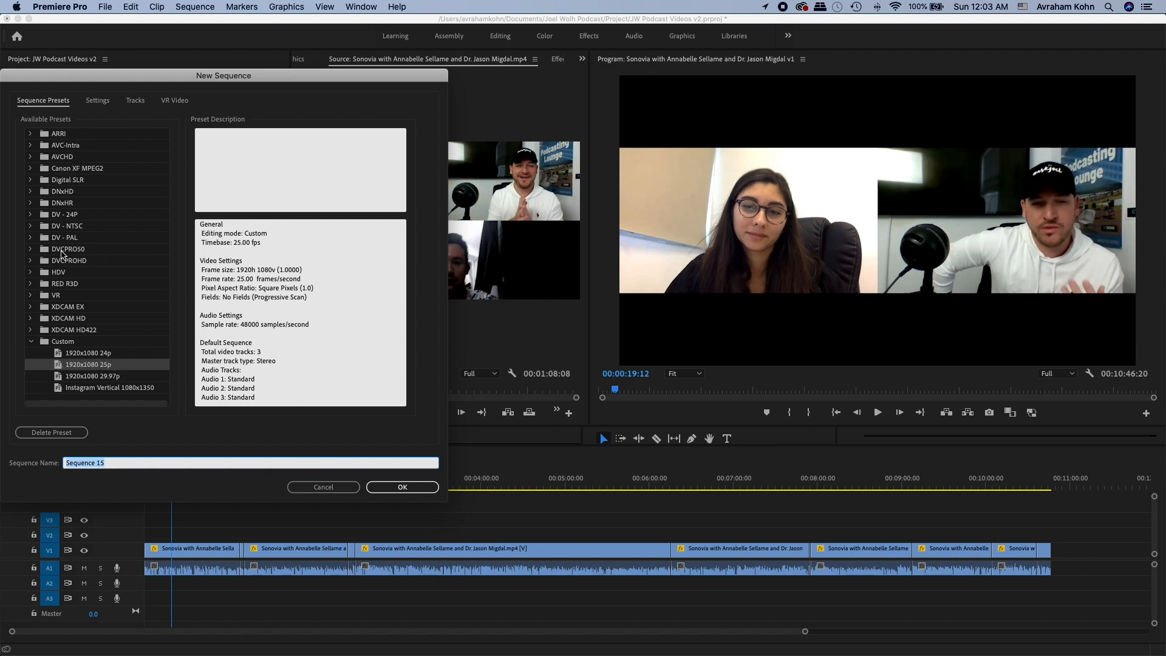
# - Review the new sequence's Custom settings and the available editing modes, and return to the sequence presets
pyautogui.click(97, 101)
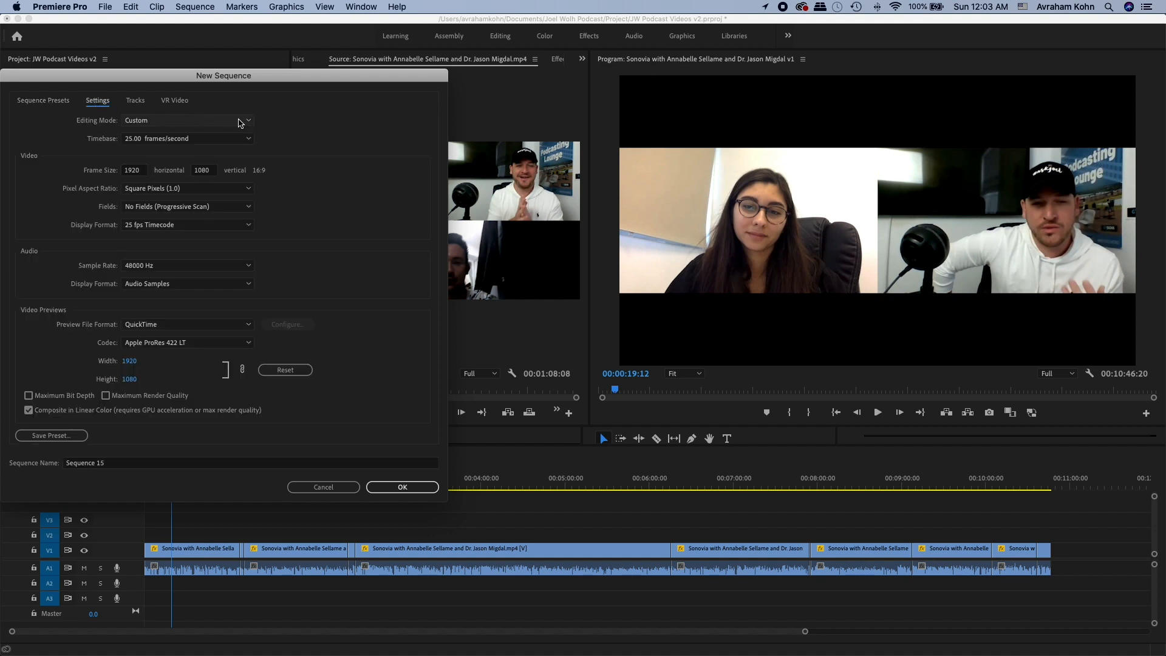
pyautogui.click(240, 123)
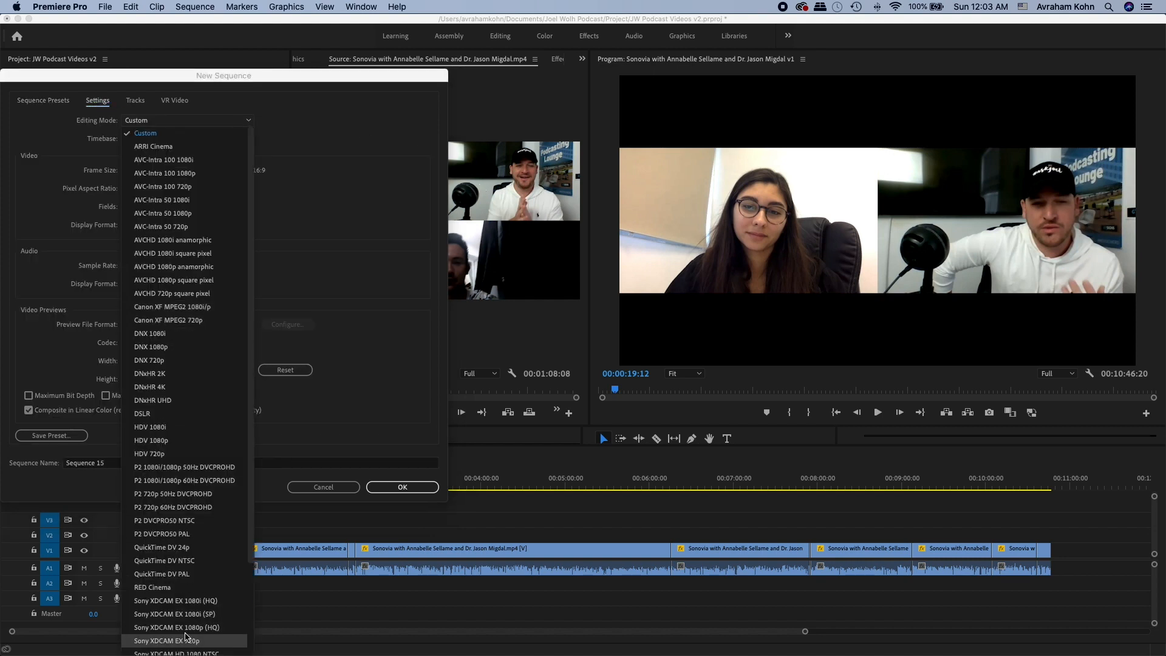
pyautogui.click(286, 168)
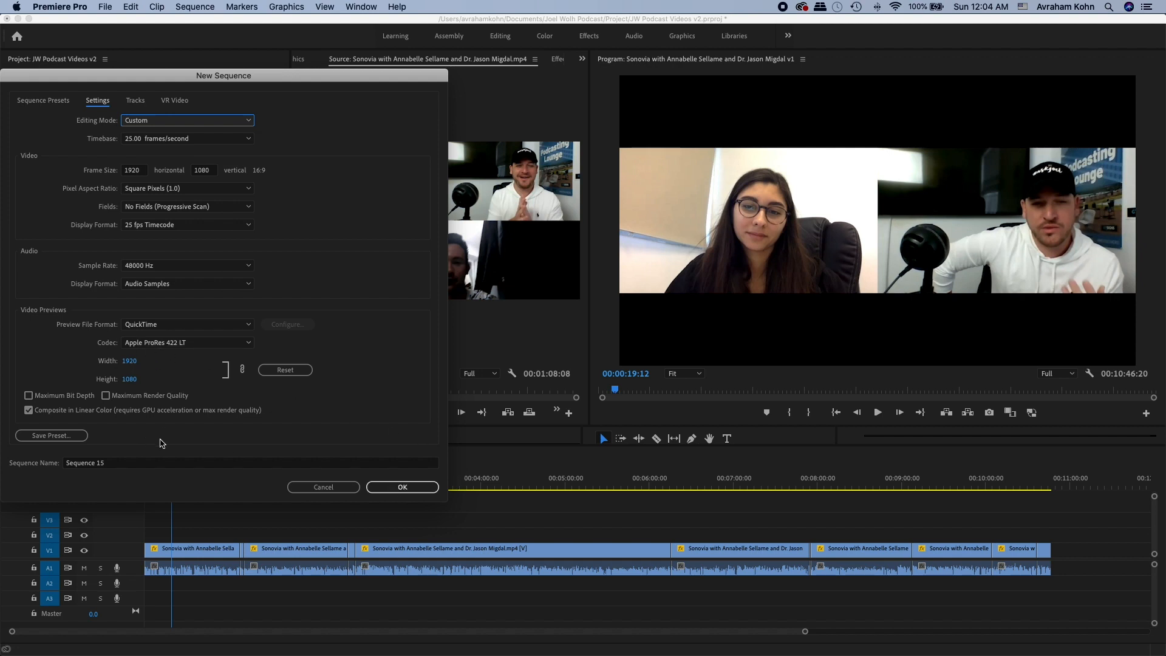
pyautogui.click(150, 463)
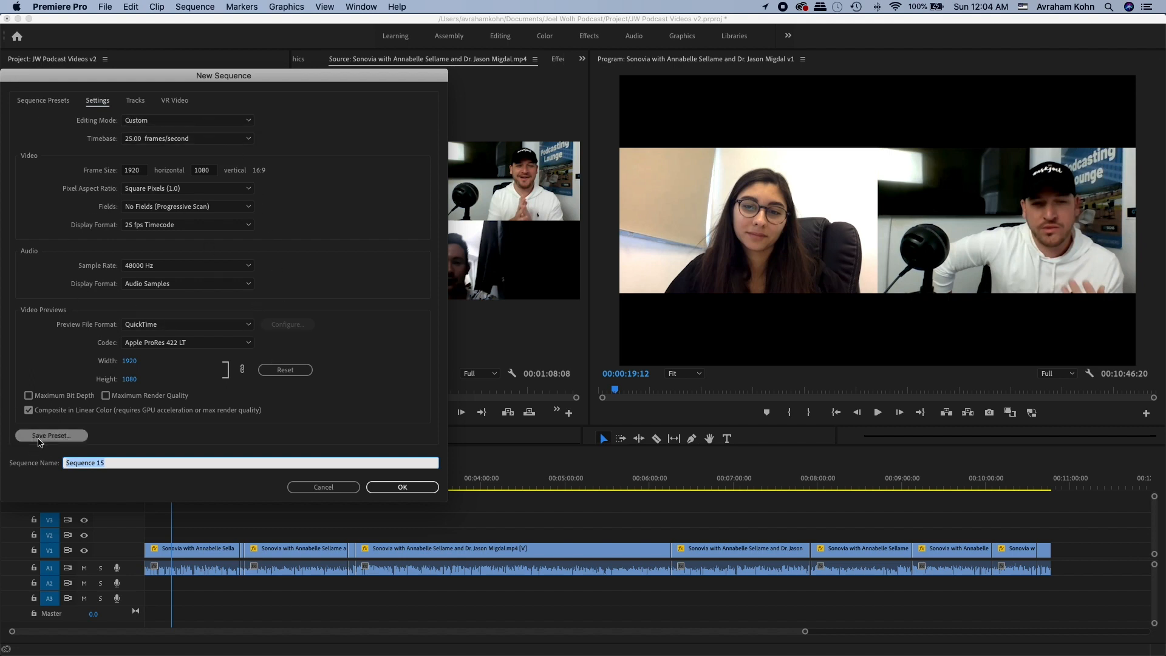
pyautogui.click(29, 102)
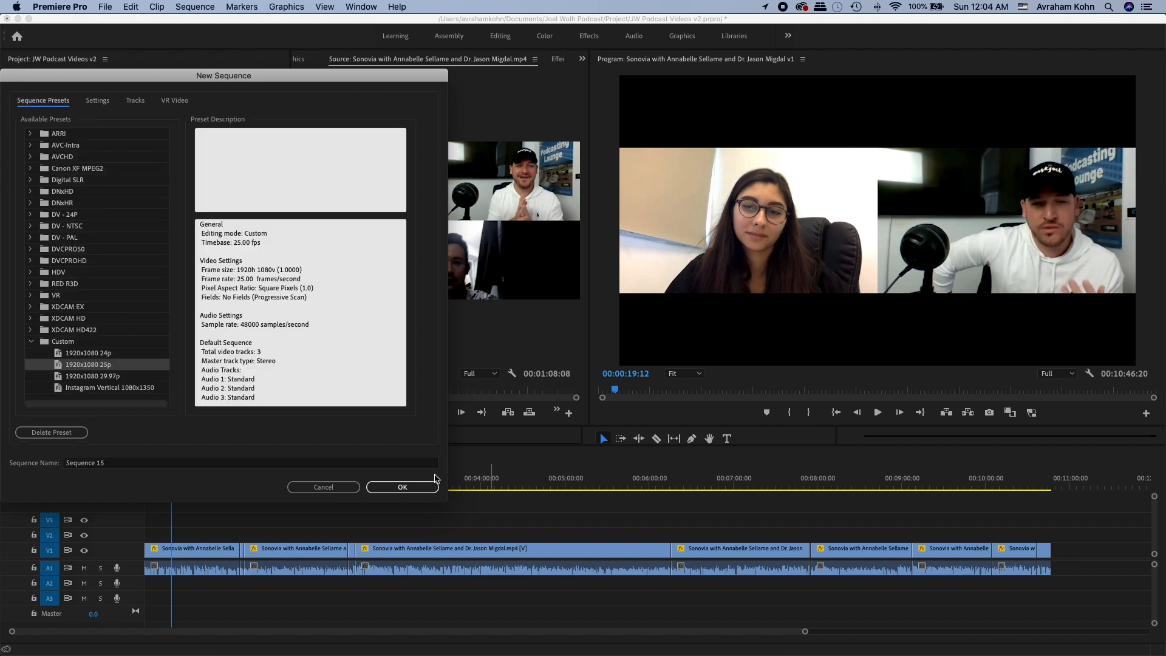
# - Create the sequence from the 1920x1080 25p preset, named with the copied Sonovia title ending in v2
pyautogui.click(121, 463)
pyautogui.press('super+v')
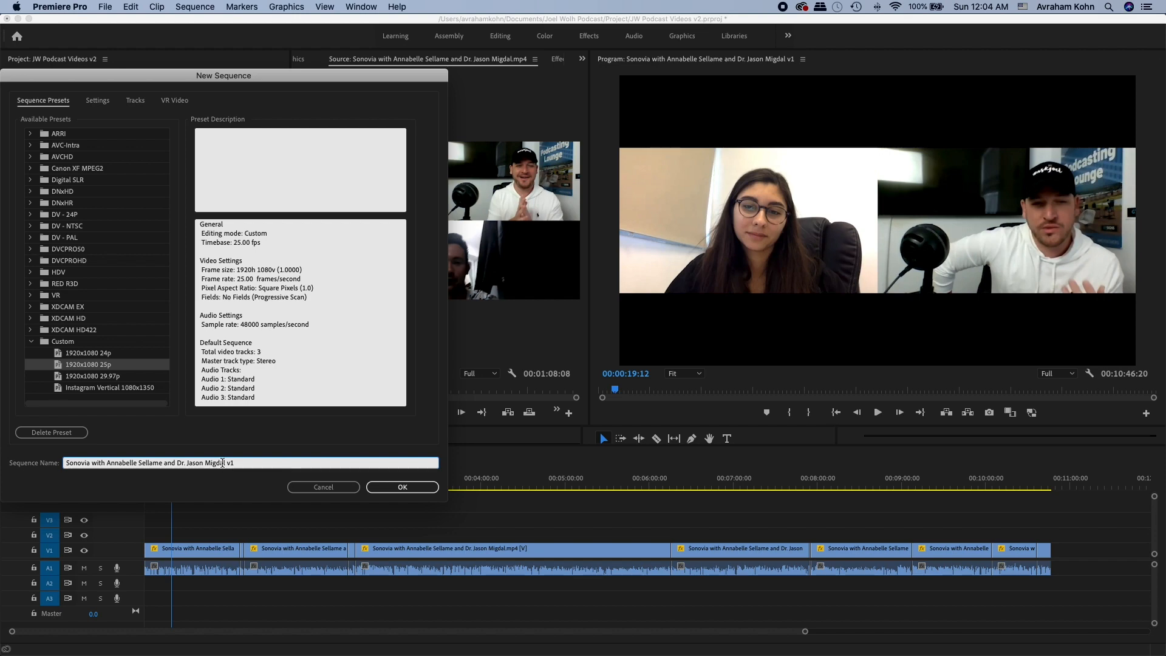
pyautogui.moveTo(229, 462); pyautogui.dragTo(254, 462)
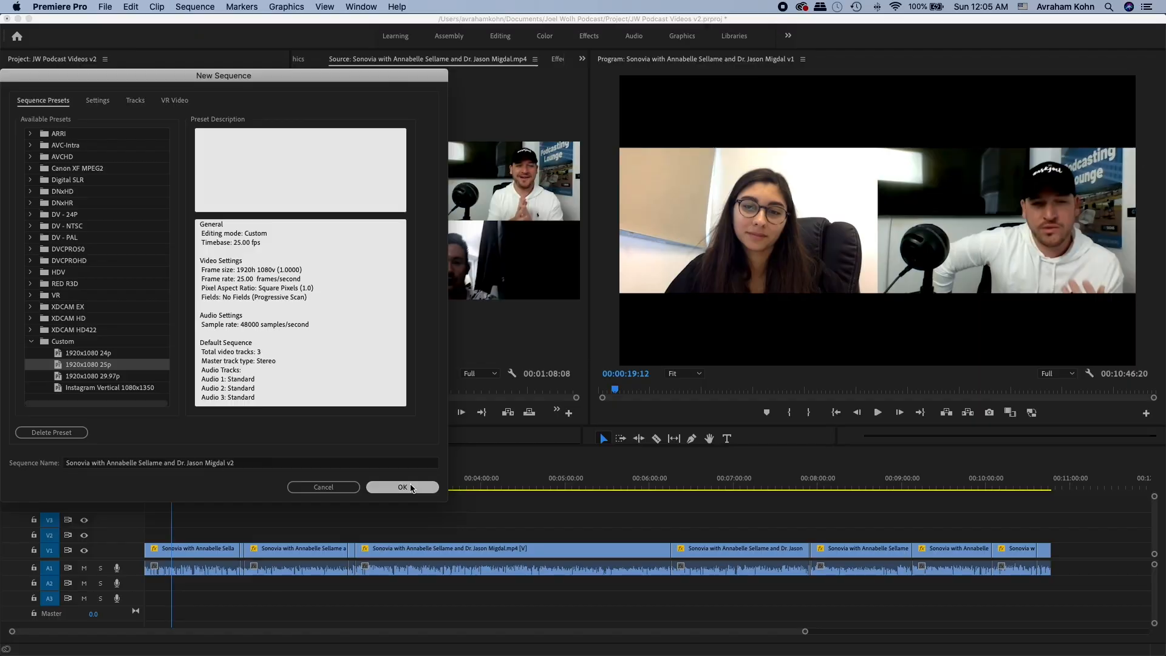
pyautogui.click(411, 488)
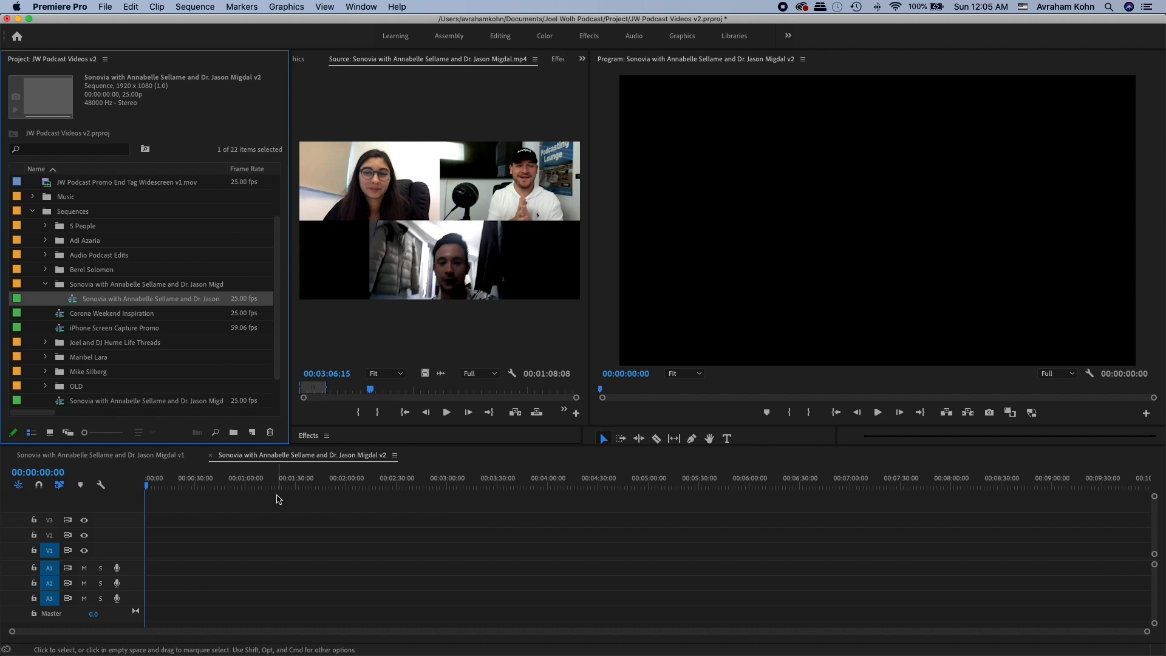
# - Load the Sonovia recording in the source monitor, return to its start and clear its In and Out points
pyautogui.click(123, 487)
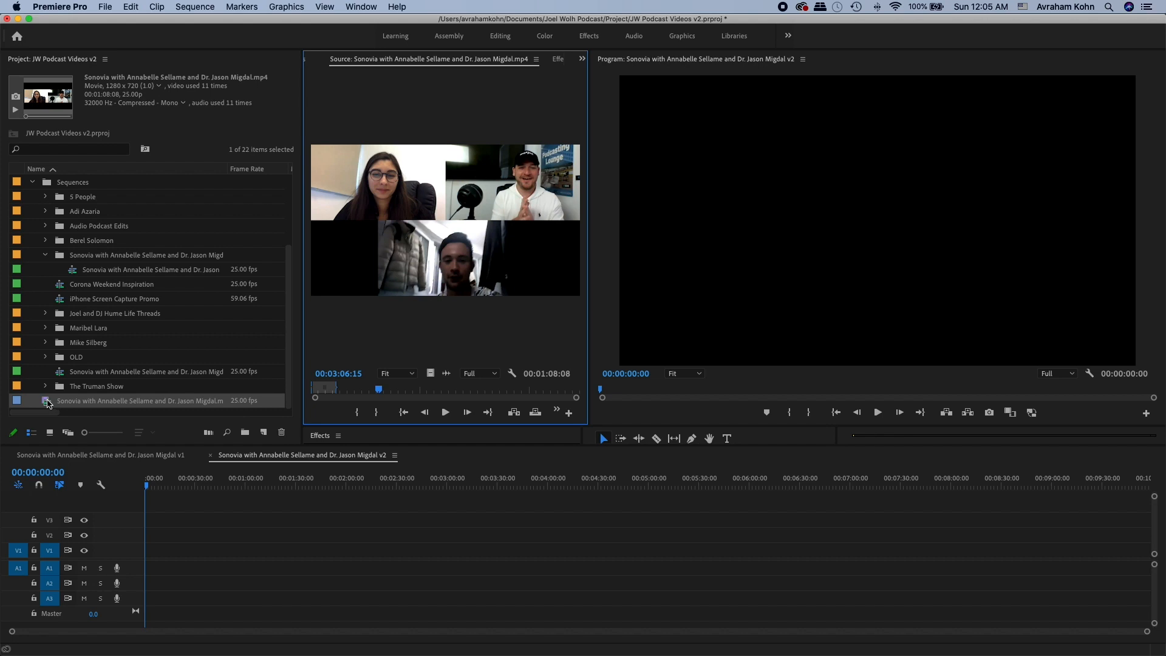
pyautogui.doubleClick(48, 401)
pyautogui.moveTo(363, 388); pyautogui.dragTo(298, 388)
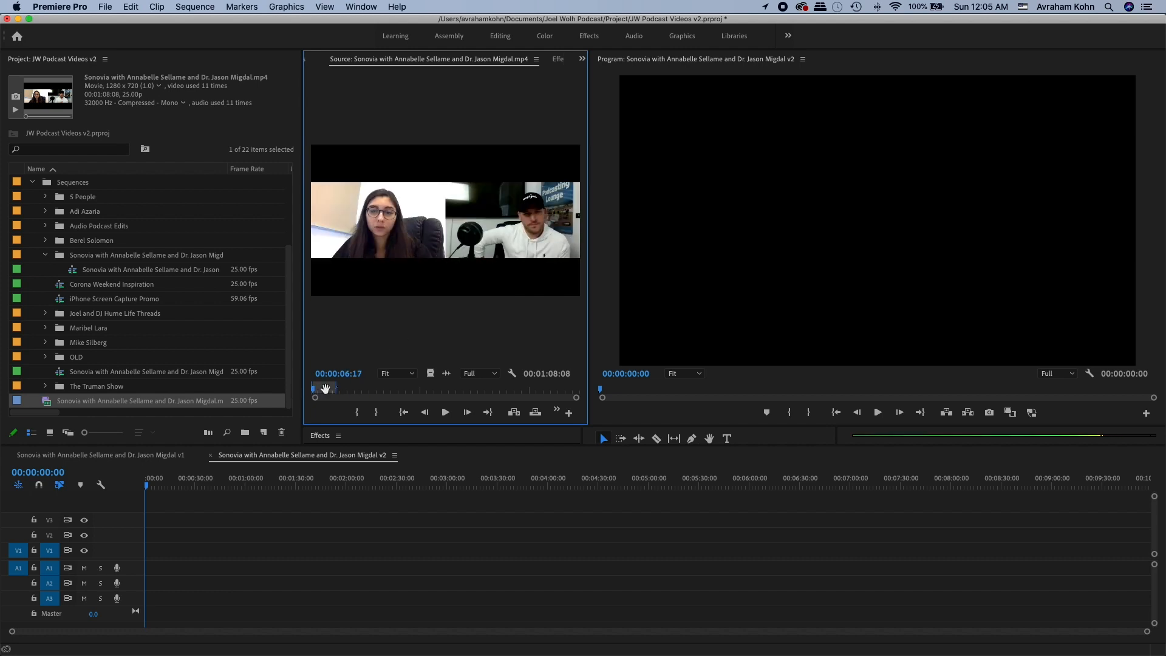
pyautogui.rightClick(363, 392)
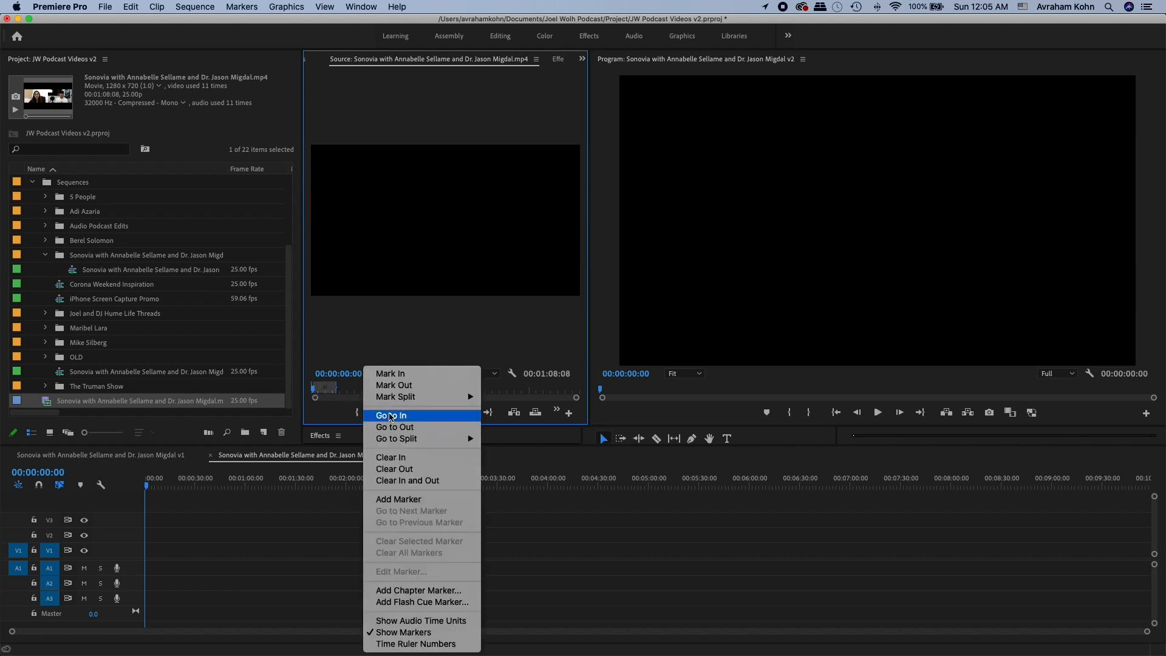
pyautogui.click(417, 485)
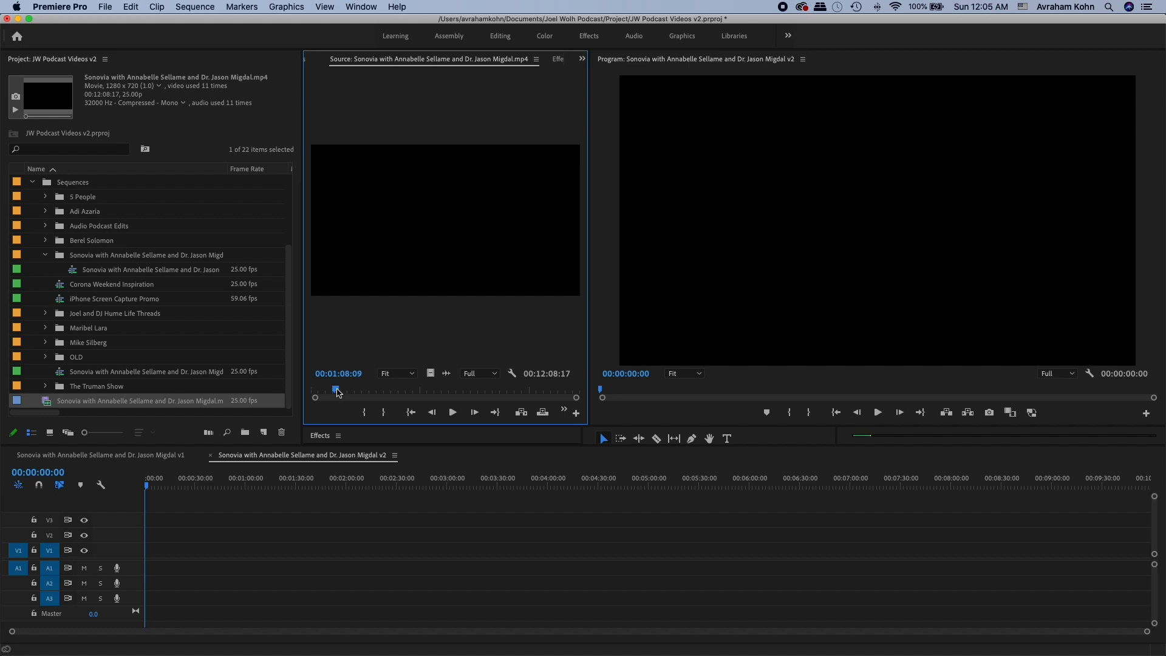
# - Mark the Sonovia recording's In point at 00:02:36:19 and its Out point at 00:10:03:16 in the source monitor
pyautogui.moveTo(343, 393); pyautogui.dragTo(370, 394)
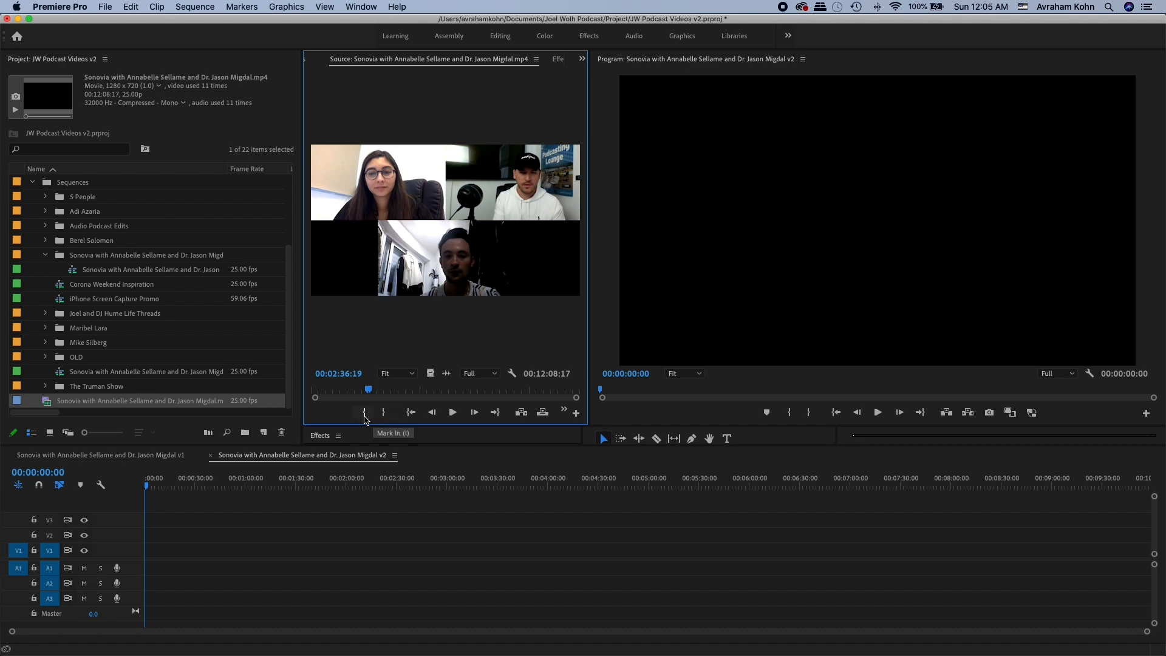
pyautogui.click(364, 412)
pyautogui.click(526, 390)
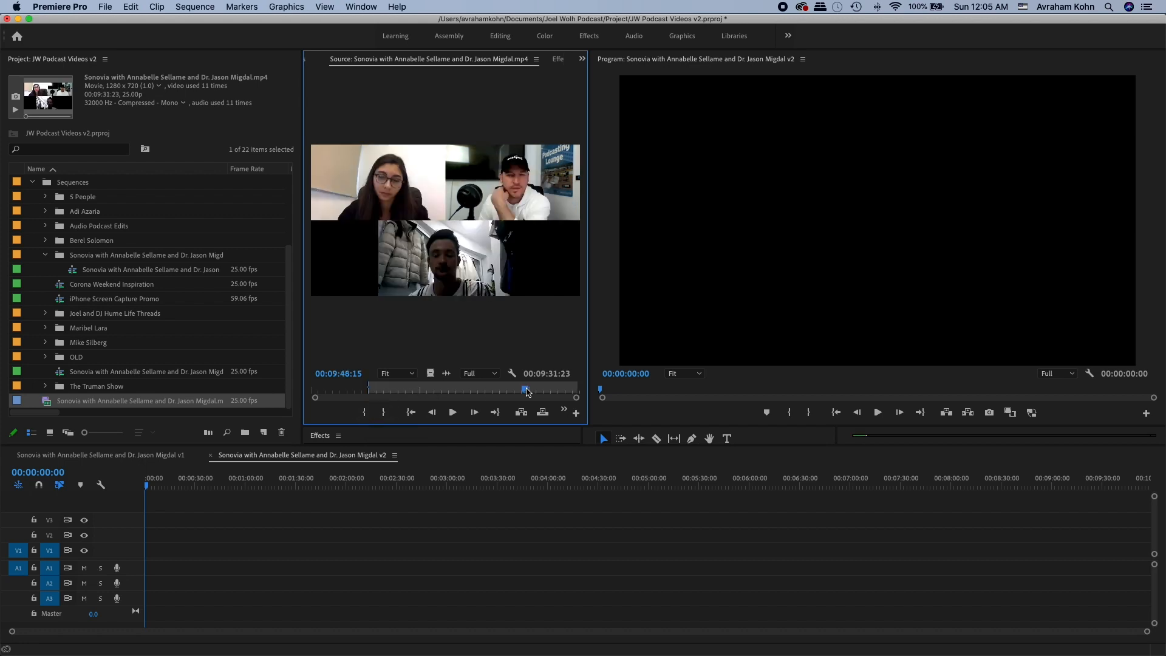
pyautogui.click(532, 392)
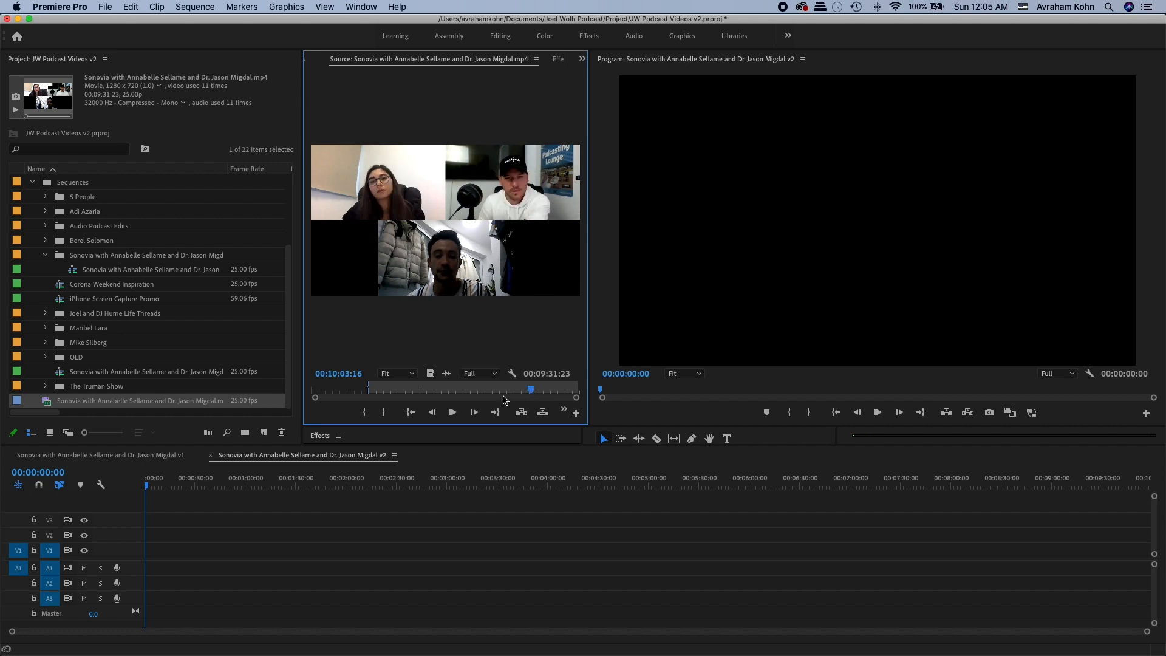
pyautogui.click(385, 413)
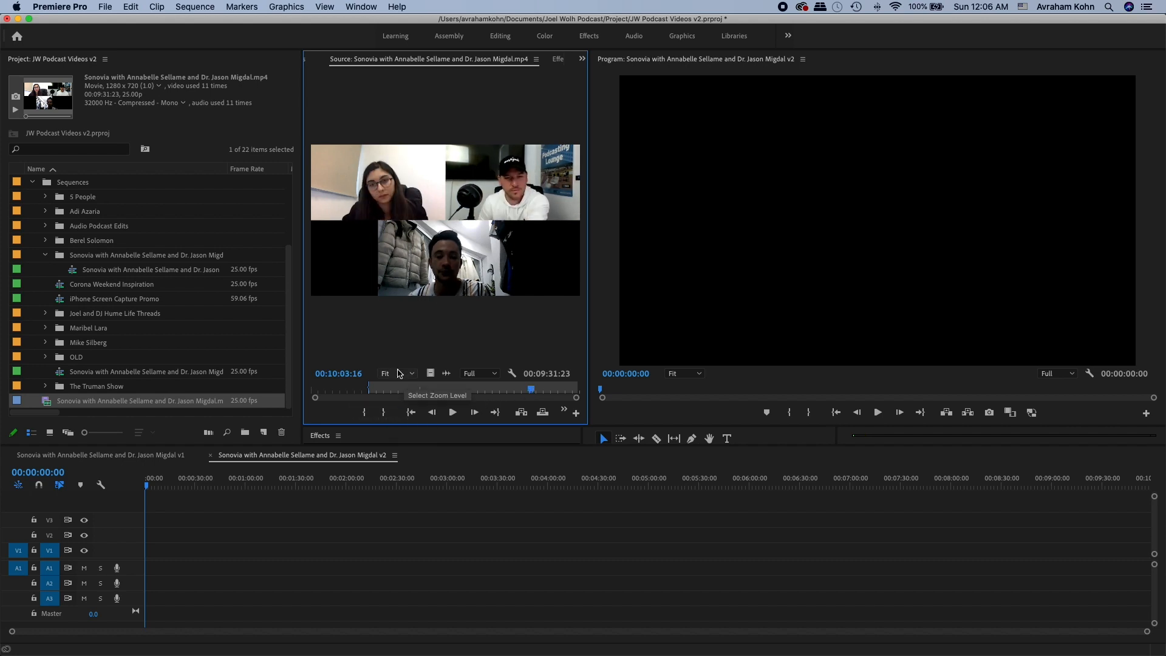
# - Try placing the marked section at the start of V1 with the existing sequence settings, and undo the placement
pyautogui.moveTo(406, 344); pyautogui.dragTo(146, 551)
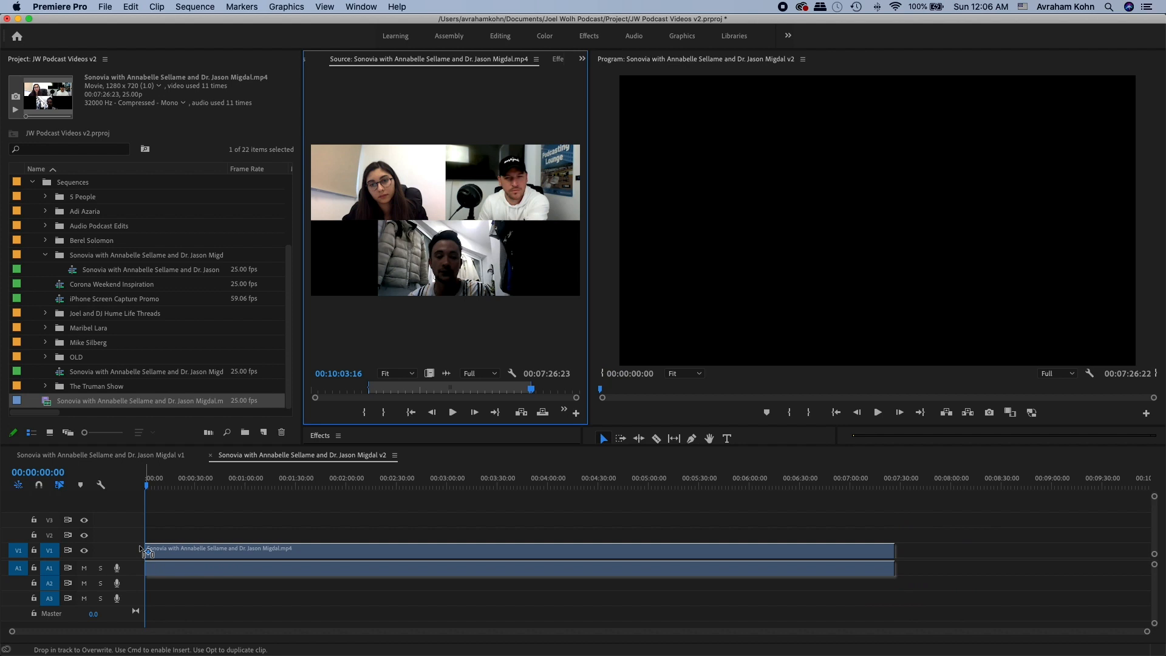
pyautogui.moveTo(145, 551); pyautogui.dragTo(146, 551)
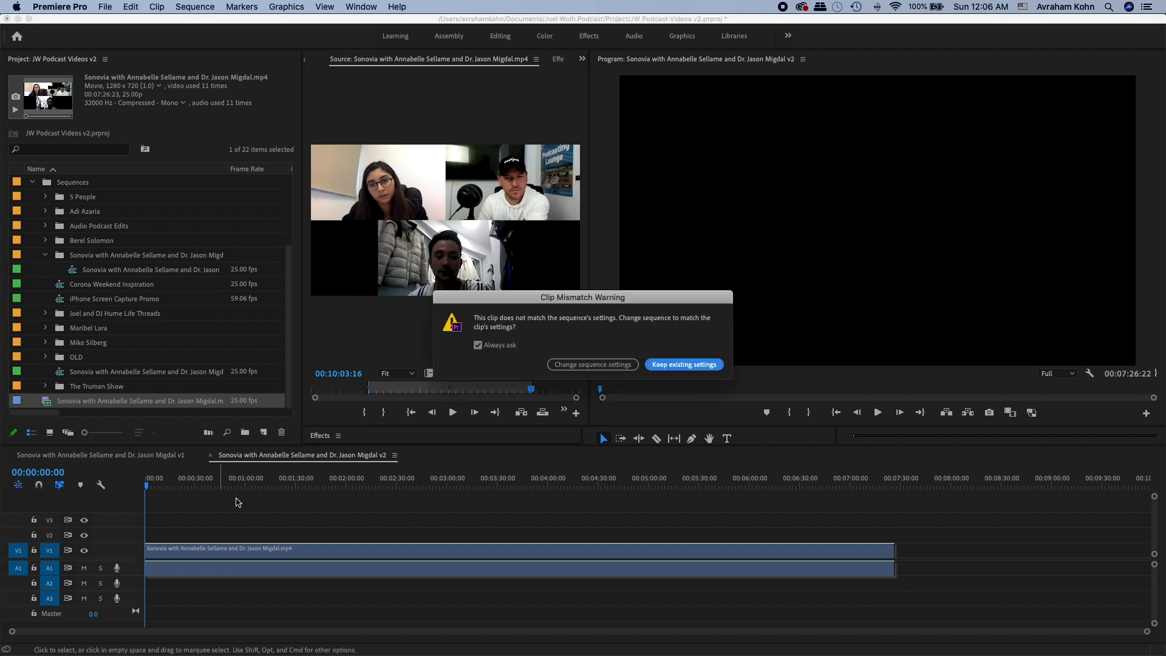
pyautogui.click(681, 365)
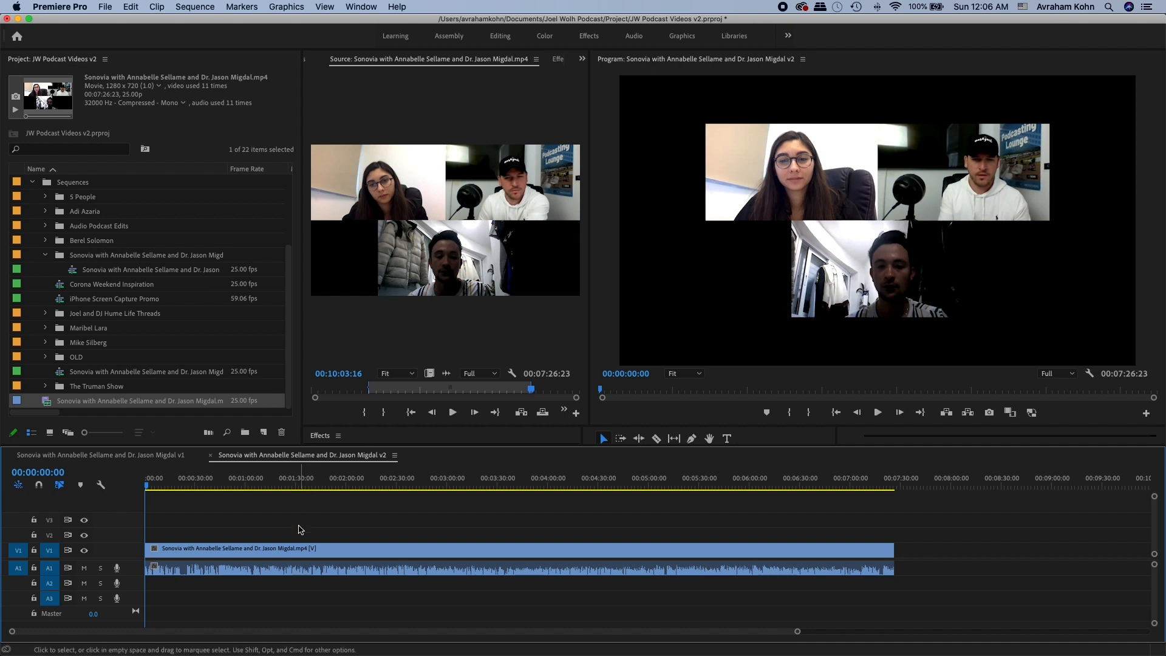
pyautogui.press('super+z')
# - Clear the source In and Out points, and try placing the full recording partway along the timeline before undoing it
pyautogui.rightClick(400, 388)
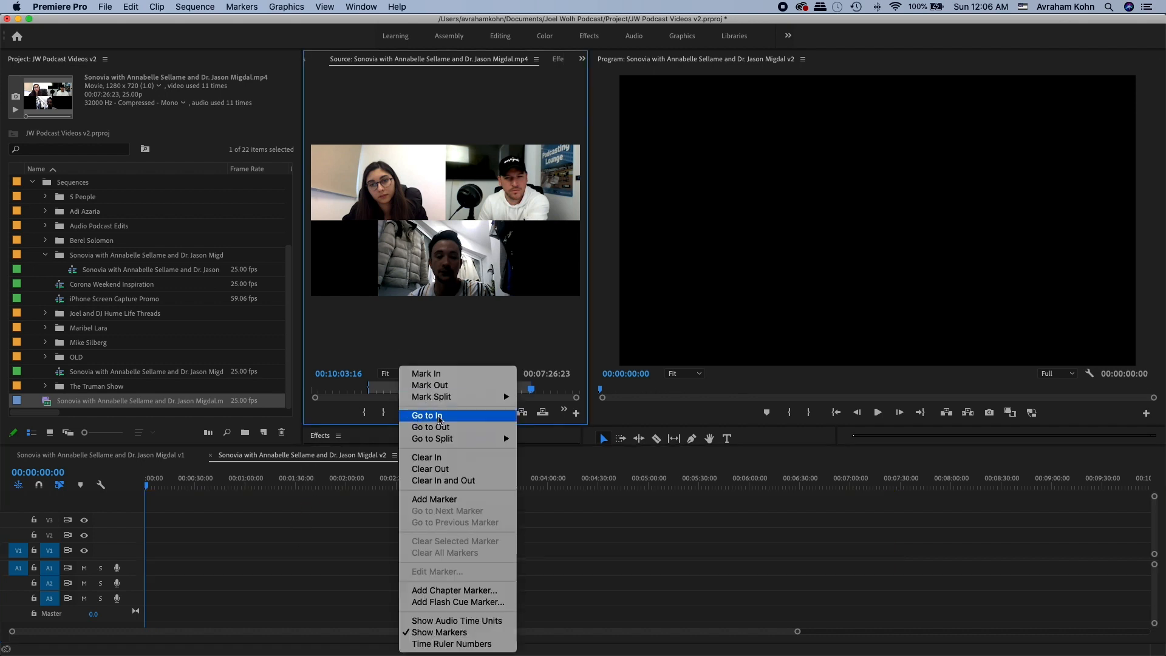
pyautogui.click(451, 481)
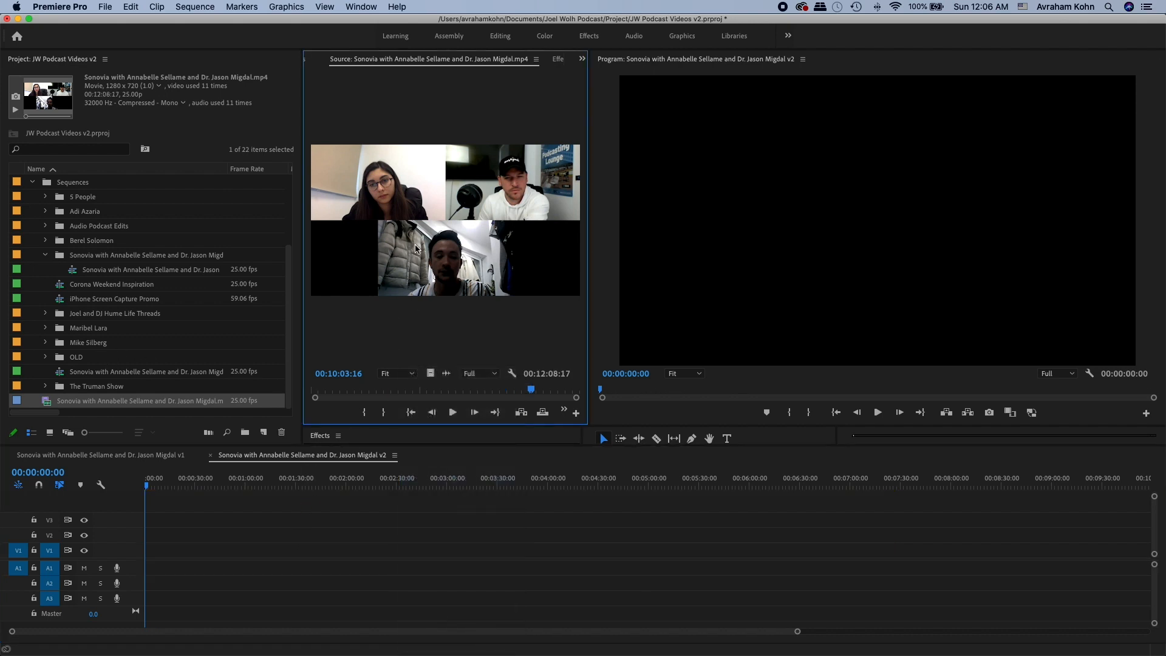
pyautogui.moveTo(416, 249); pyautogui.dragTo(267, 550)
pyautogui.press('Return')
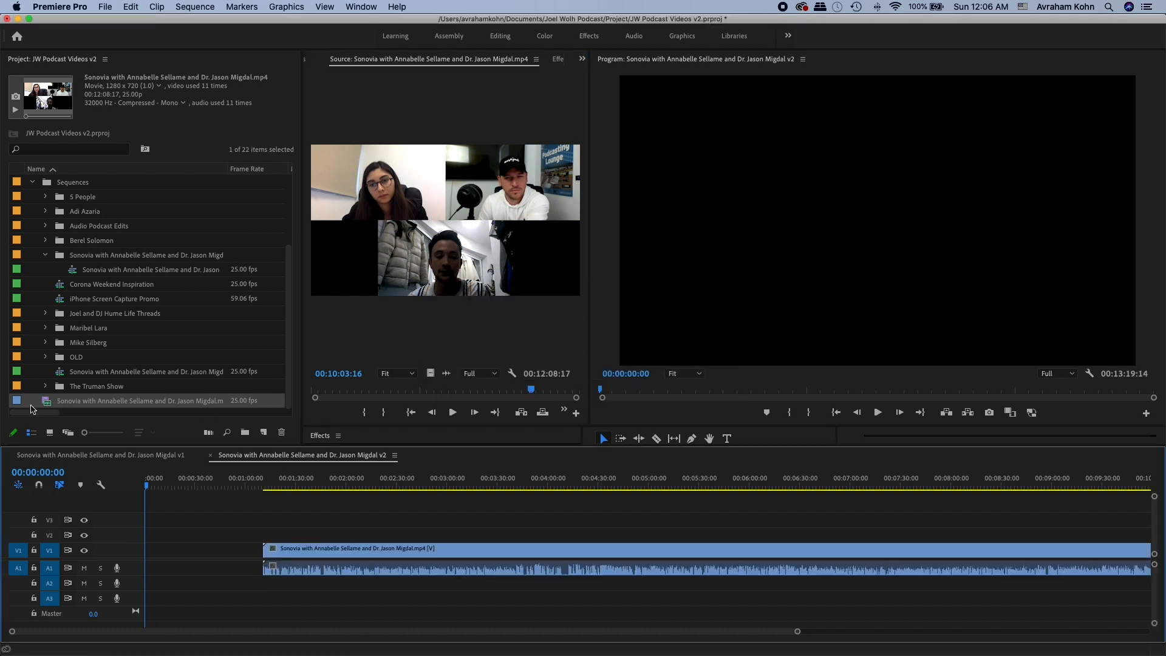
pyautogui.press('super+z')
# - Place the full Sonovia recording from the project at the start of V1 and A1, keeping the existing sequence settings, and fit it in view
pyautogui.click(49, 406)
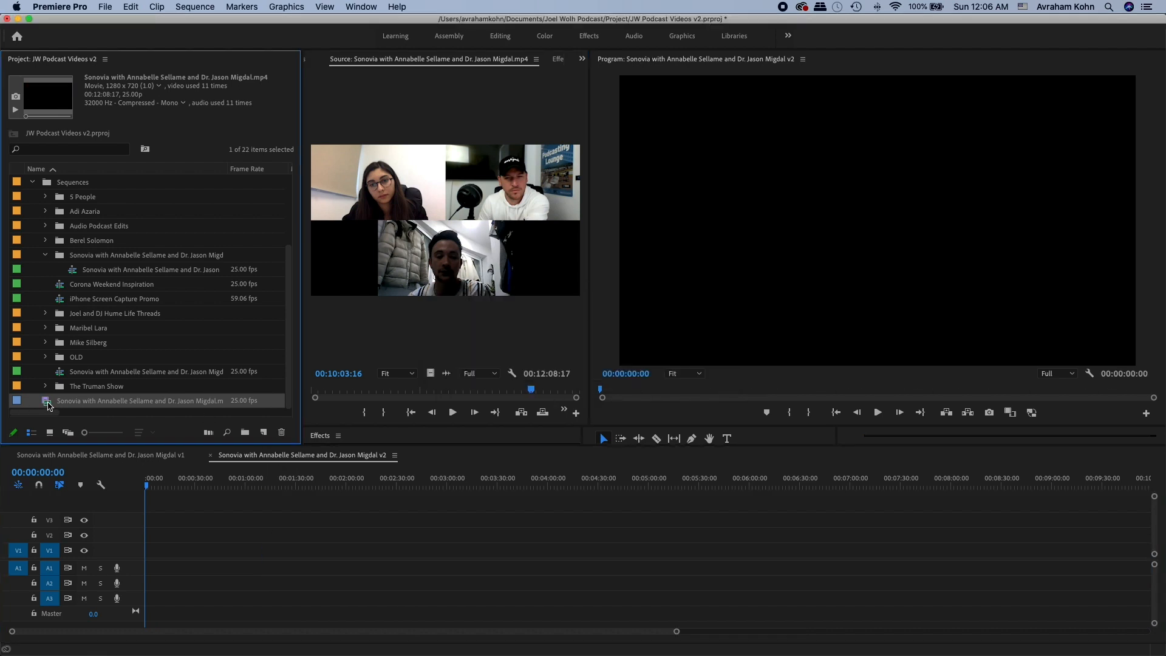
pyautogui.moveTo(49, 405); pyautogui.dragTo(143, 551)
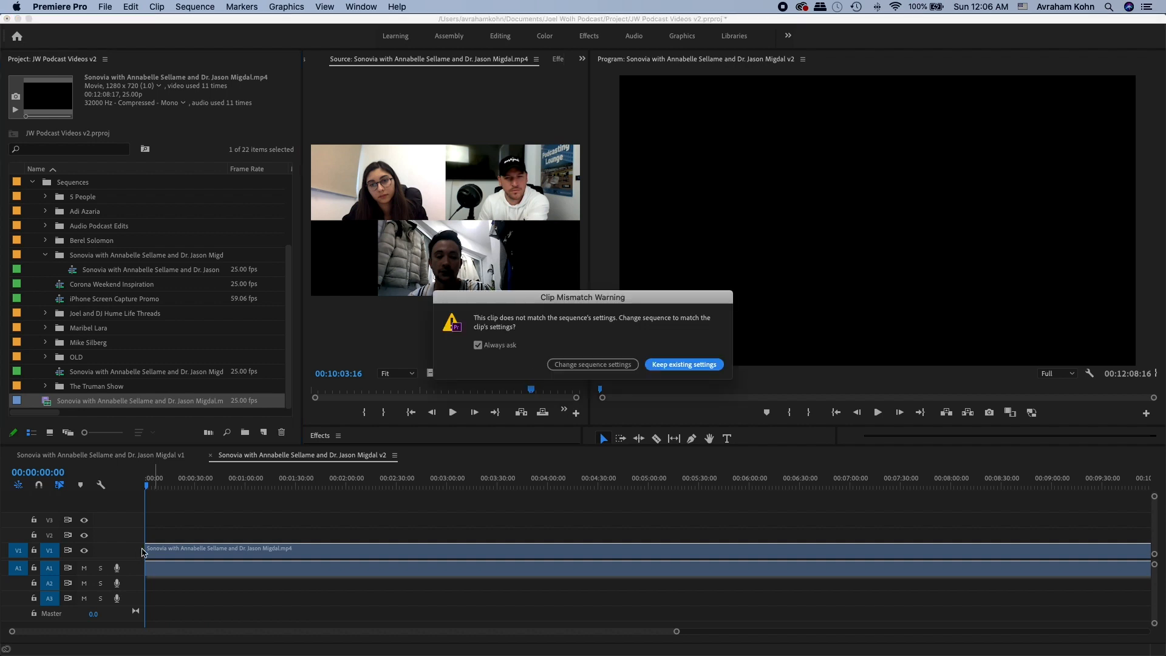
pyautogui.click(498, 345)
pyautogui.click(683, 365)
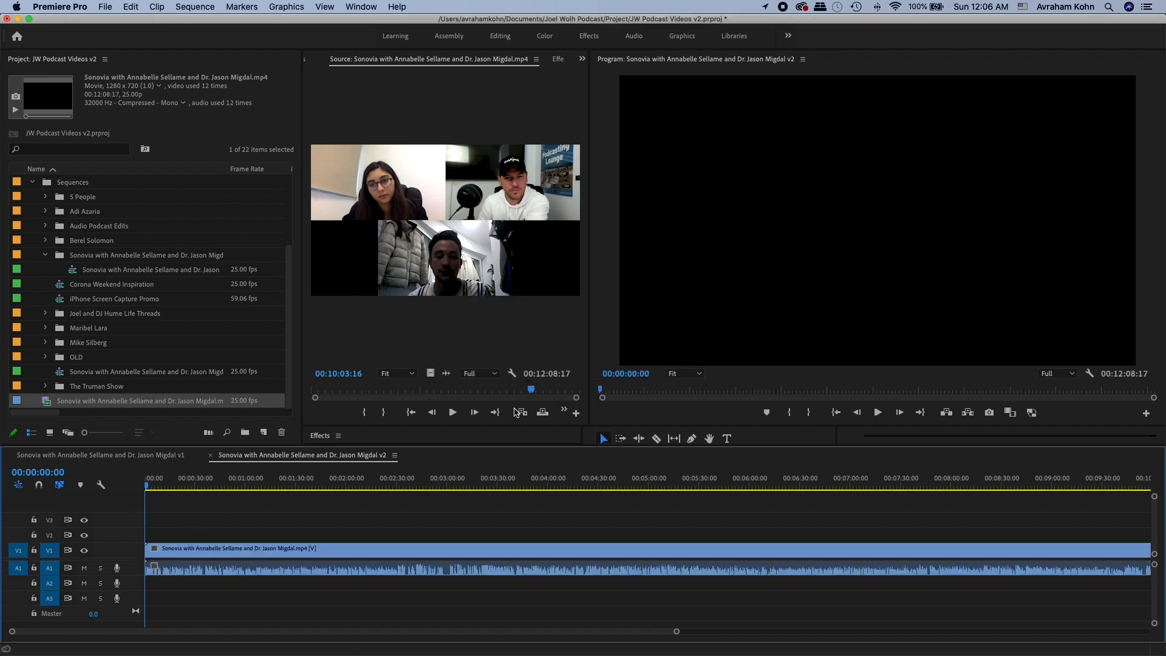
pyautogui.press('\\')
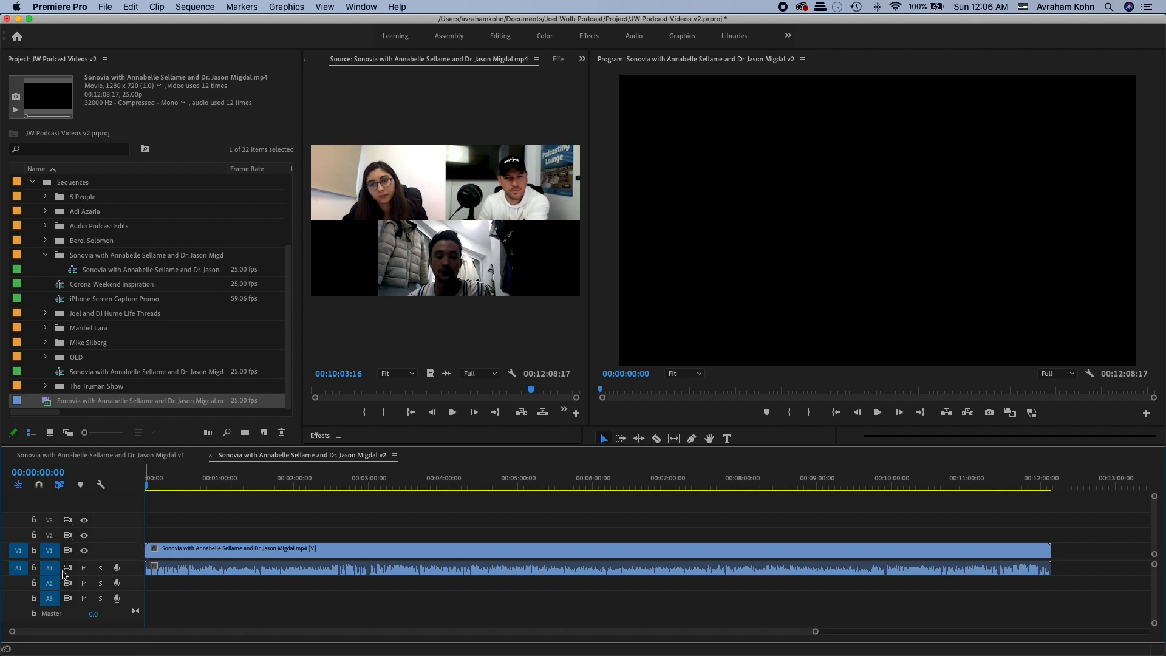
# - Try enlarging the Video 1 track and collapse it back to its small height
pyautogui.moveTo(117, 543); pyautogui.dragTo(117, 514)
pyautogui.moveTo(125, 575); pyautogui.dragTo(124, 624)
pyautogui.doubleClick(133, 572)
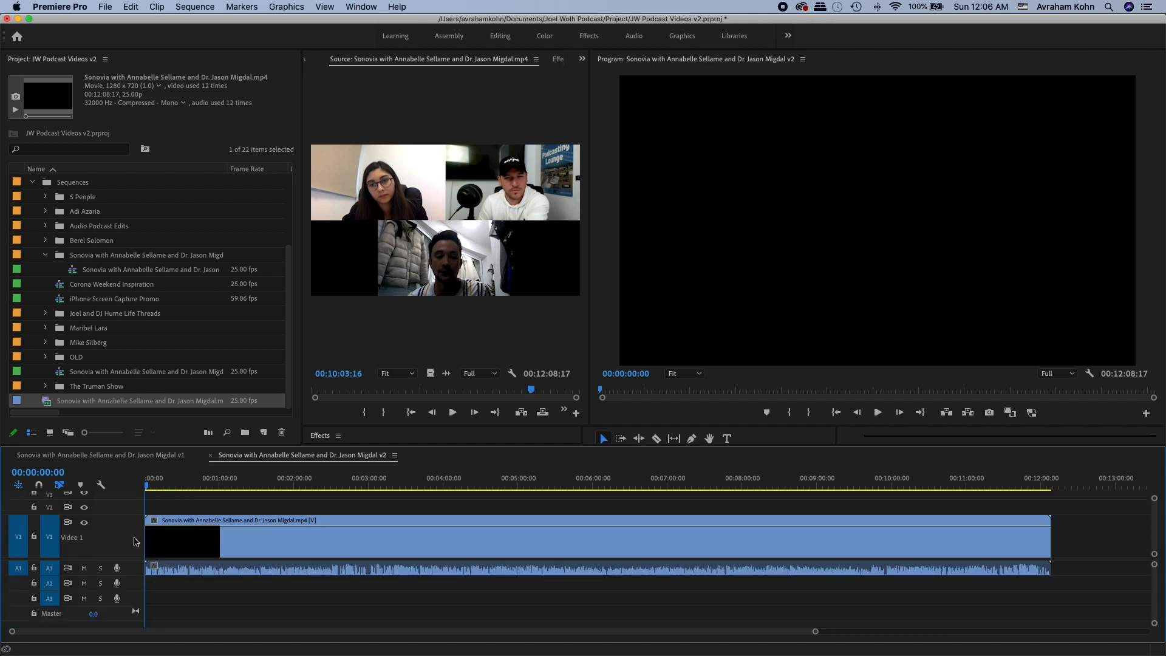
pyautogui.doubleClick(136, 542)
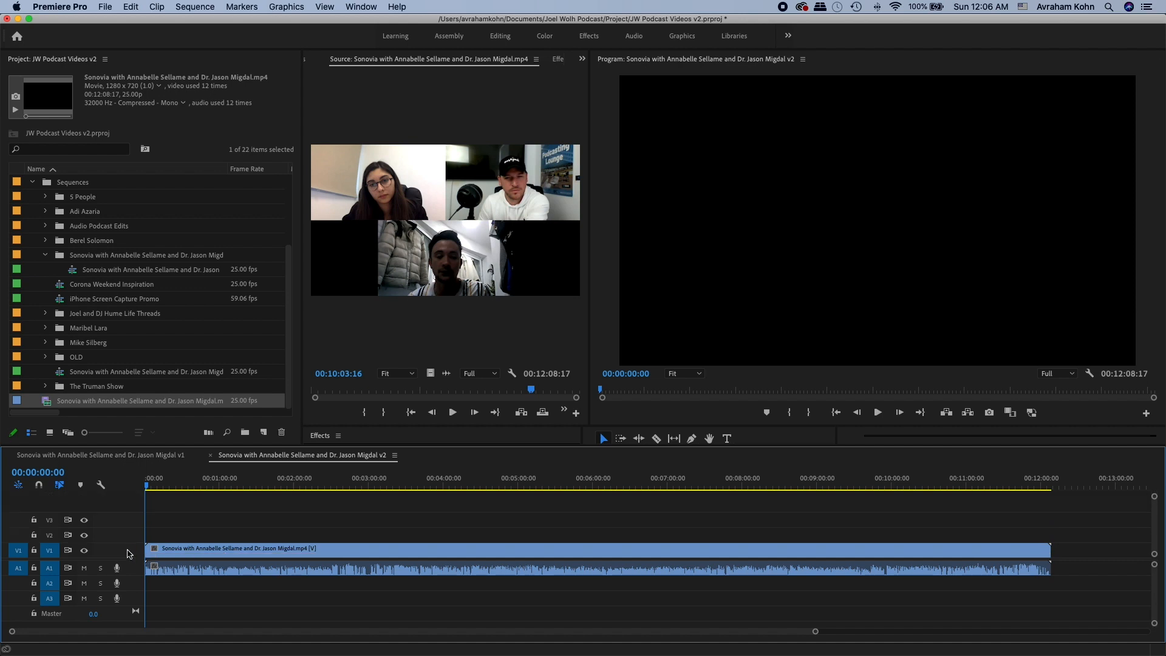
# - Expand the Video 1 and Audio 1 tracks to show the thumbnail and the full waveform
pyautogui.doubleClick(129, 552)
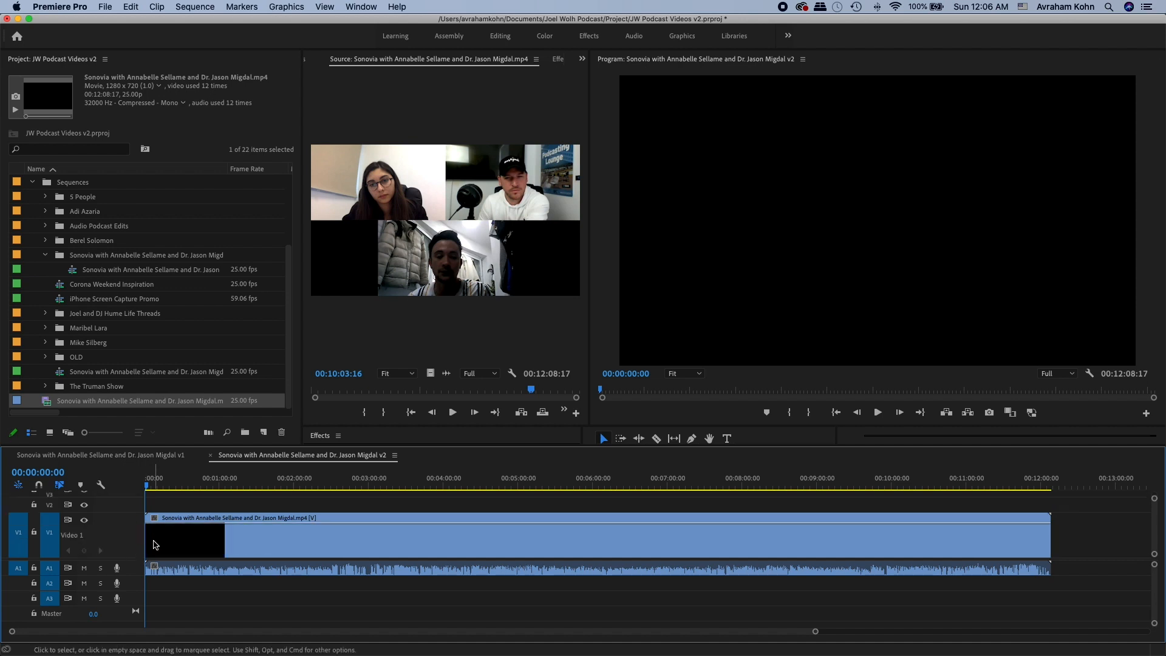
pyautogui.doubleClick(139, 570)
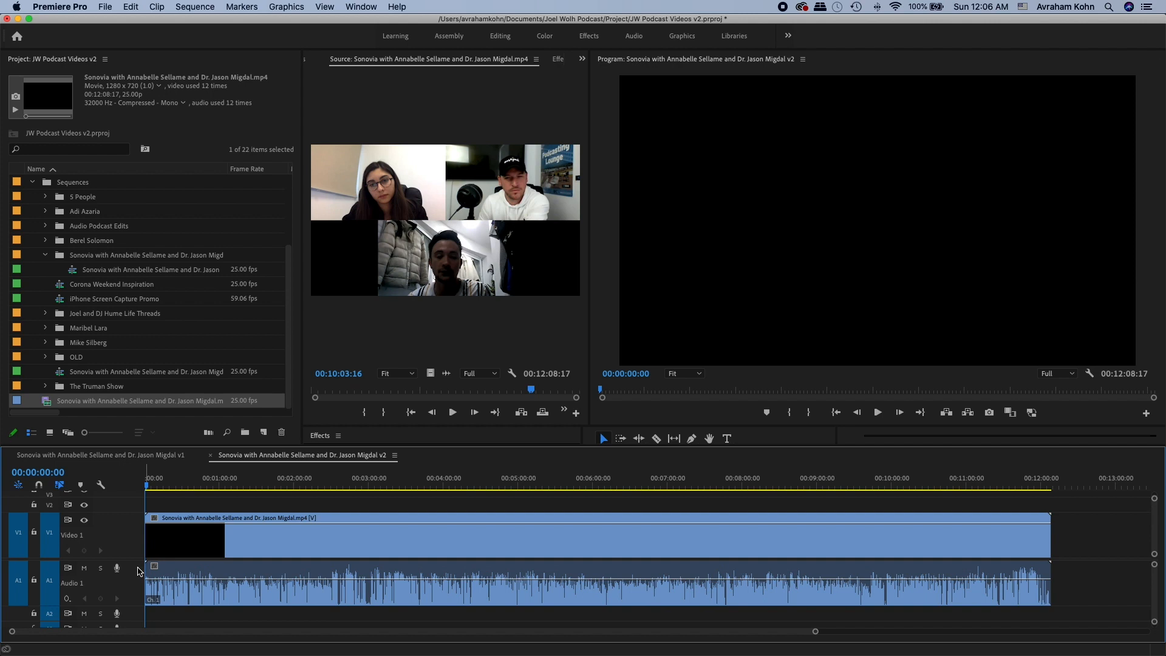
pyautogui.doubleClick(136, 548)
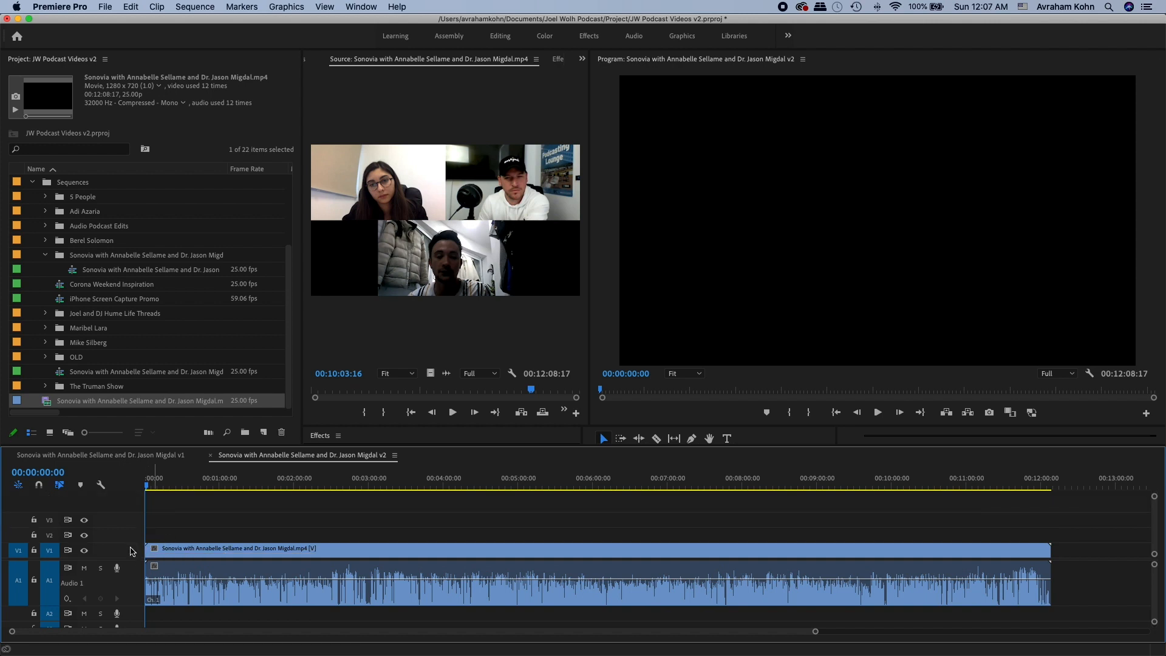
pyautogui.doubleClick(133, 550)
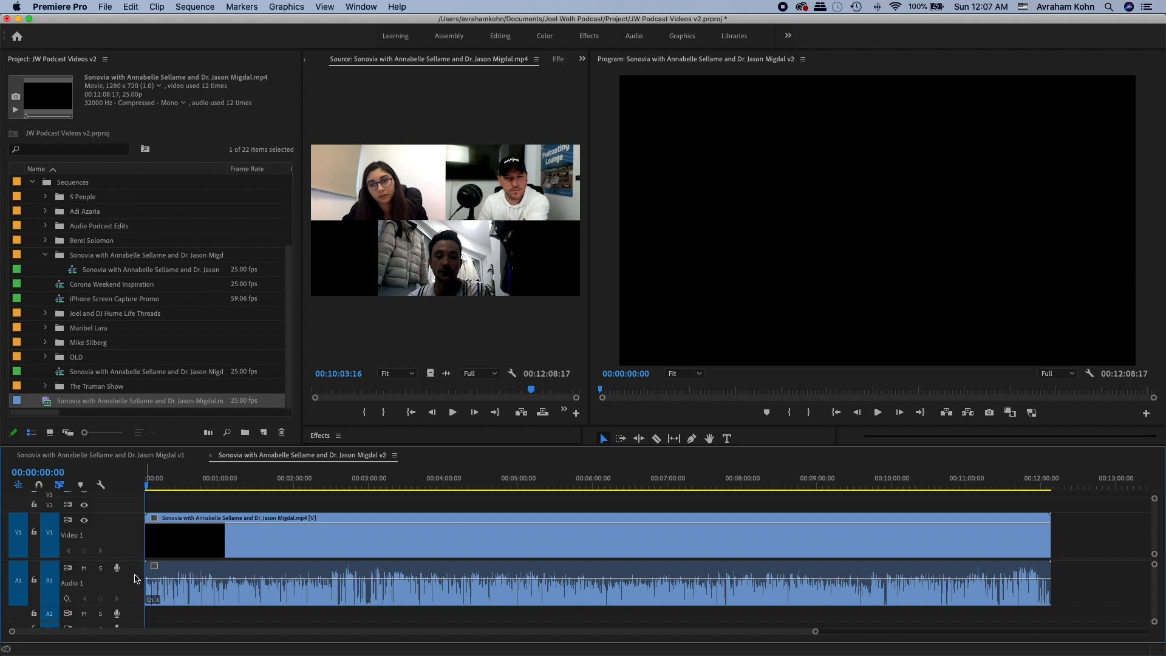
# - Fine-tune the Video 1 and Audio 1 track heights and move the video/audio divider up to give the audio more room
pyautogui.scroll(5, 134, 578)
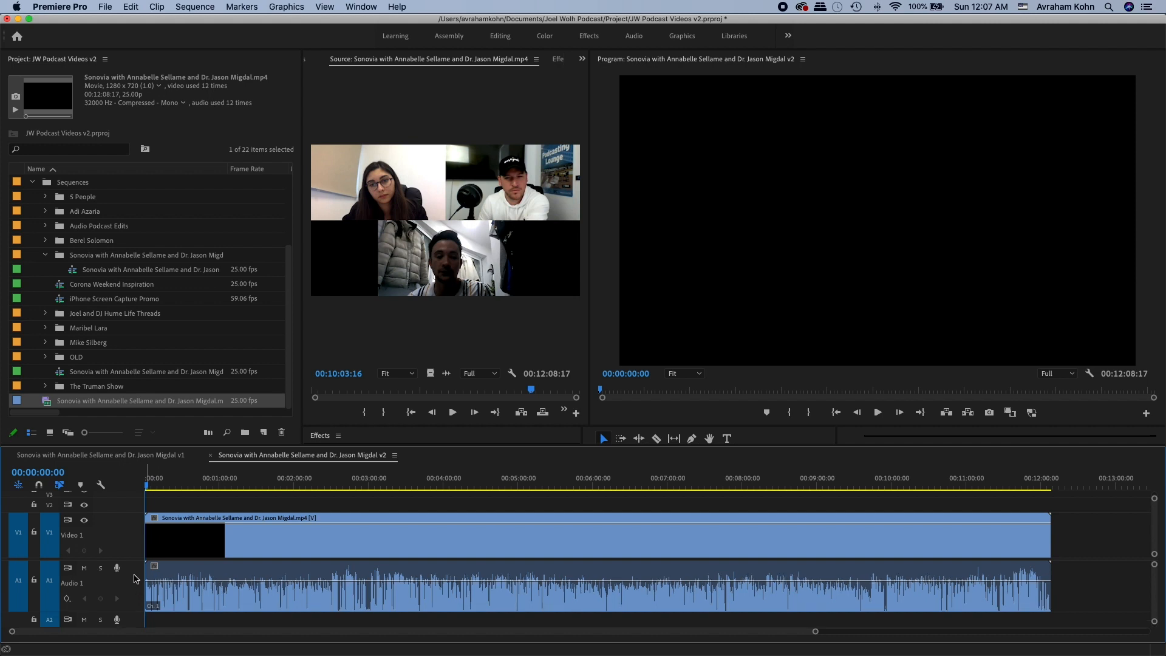
pyautogui.scroll(-3, 134, 579)
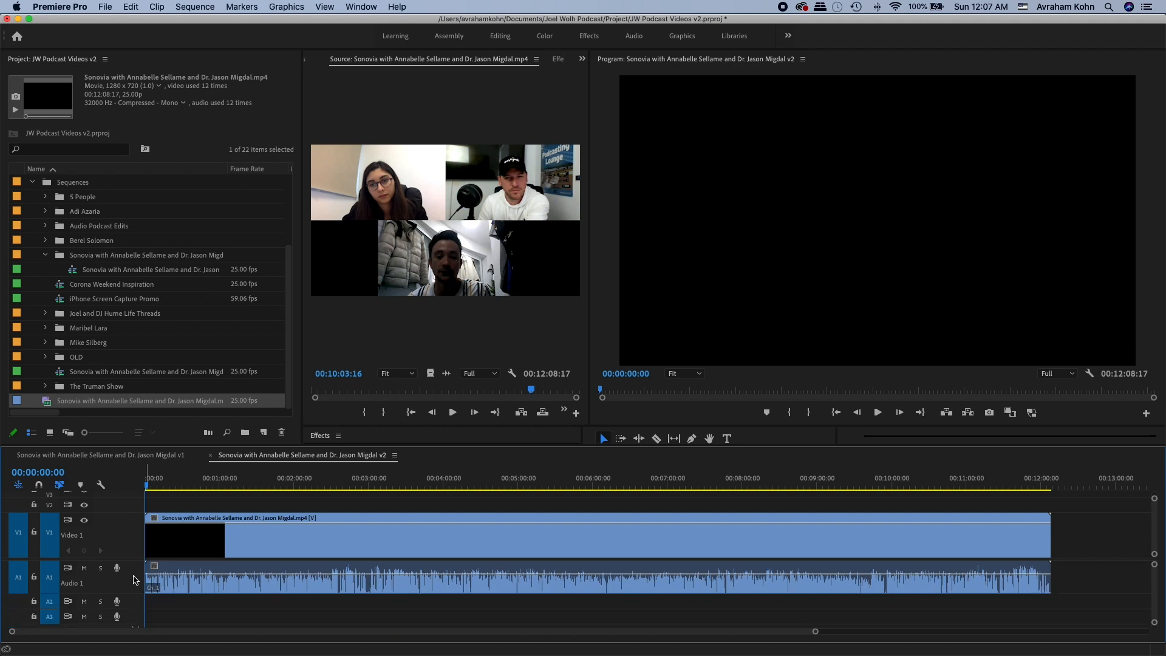
pyautogui.scroll(-3, 135, 580)
pyautogui.scroll(3, 134, 580)
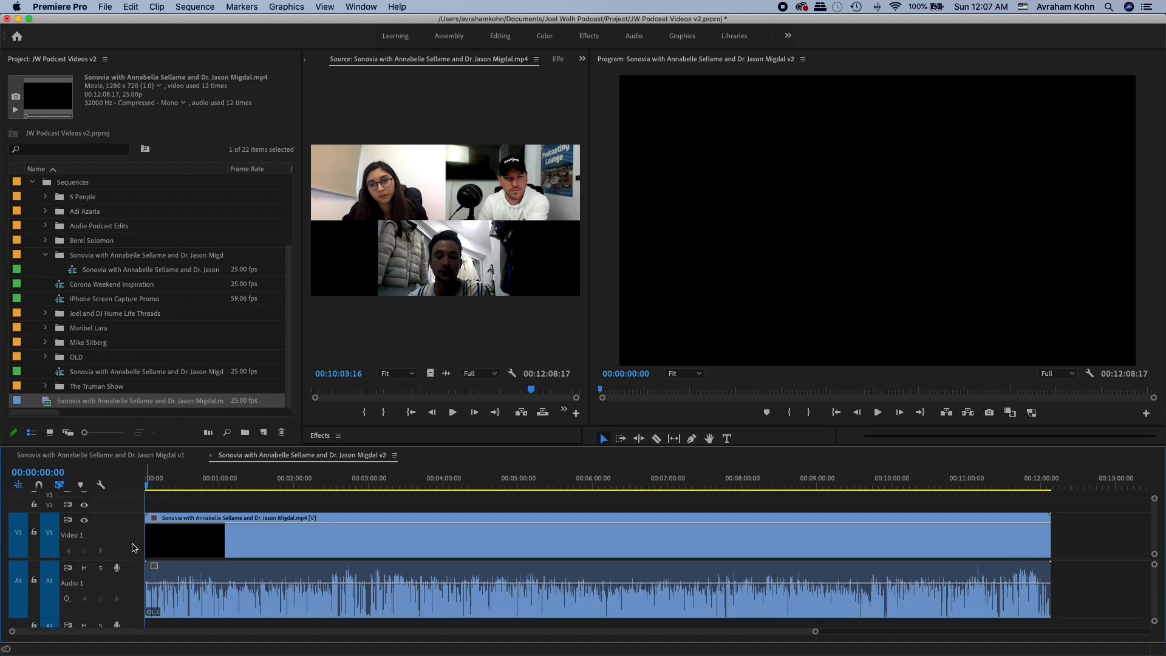
pyautogui.scroll(-2, 134, 548)
pyautogui.scroll(2, 129, 569)
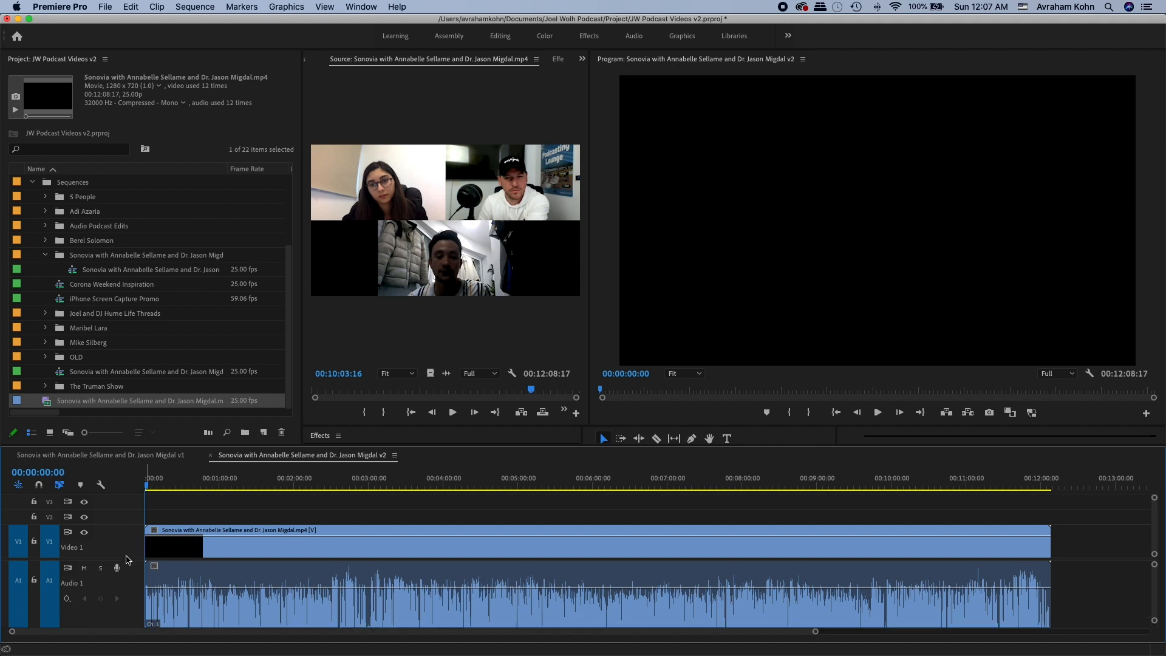
pyautogui.moveTo(126, 559); pyautogui.dragTo(130, 540)
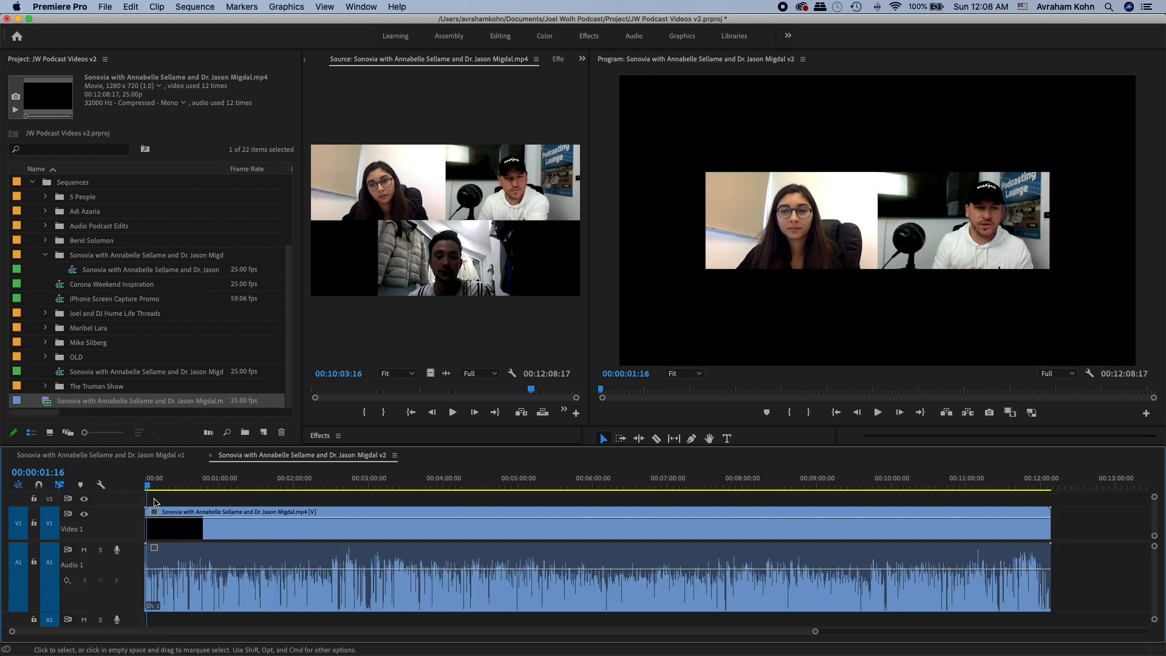
# - Zoom the timeline in to one-second intervals, scrub its opening and return the playhead to 00:00:00:00
pyautogui.press('=')
pyautogui.press('=')
pyautogui.press('=')
pyautogui.press('=')
pyautogui.press('=')
pyautogui.press('=')
pyautogui.press('\\')
pyautogui.press('\\')
pyautogui.press('Home')
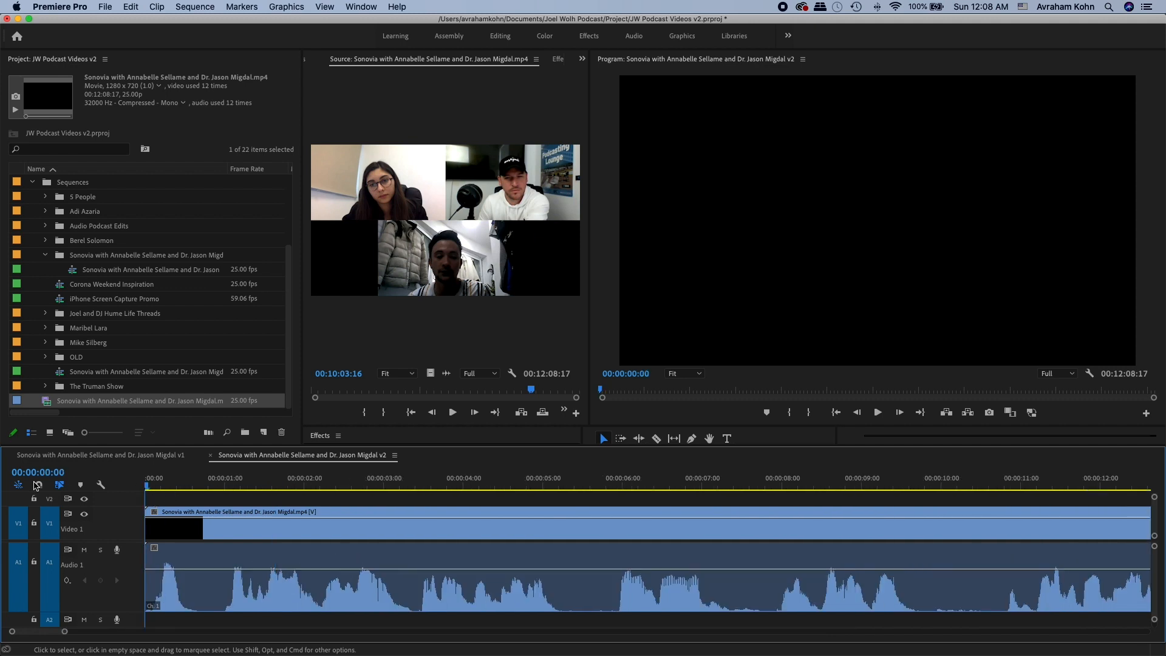
pyautogui.click(206, 481)
pyautogui.moveTo(207, 478); pyautogui.dragTo(136, 477)
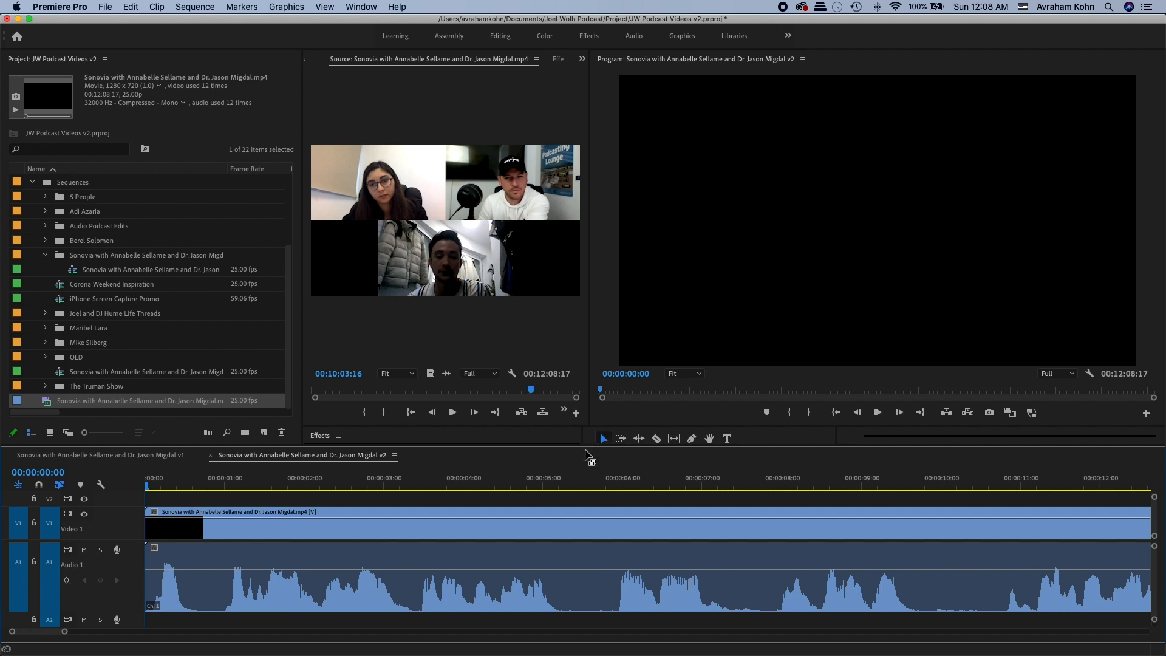
# - Reduce the timeline area's height slightly, and try moving the recording along its track before undoing the move and selecting the clip
pyautogui.moveTo(586, 446); pyautogui.dragTo(577, 451)
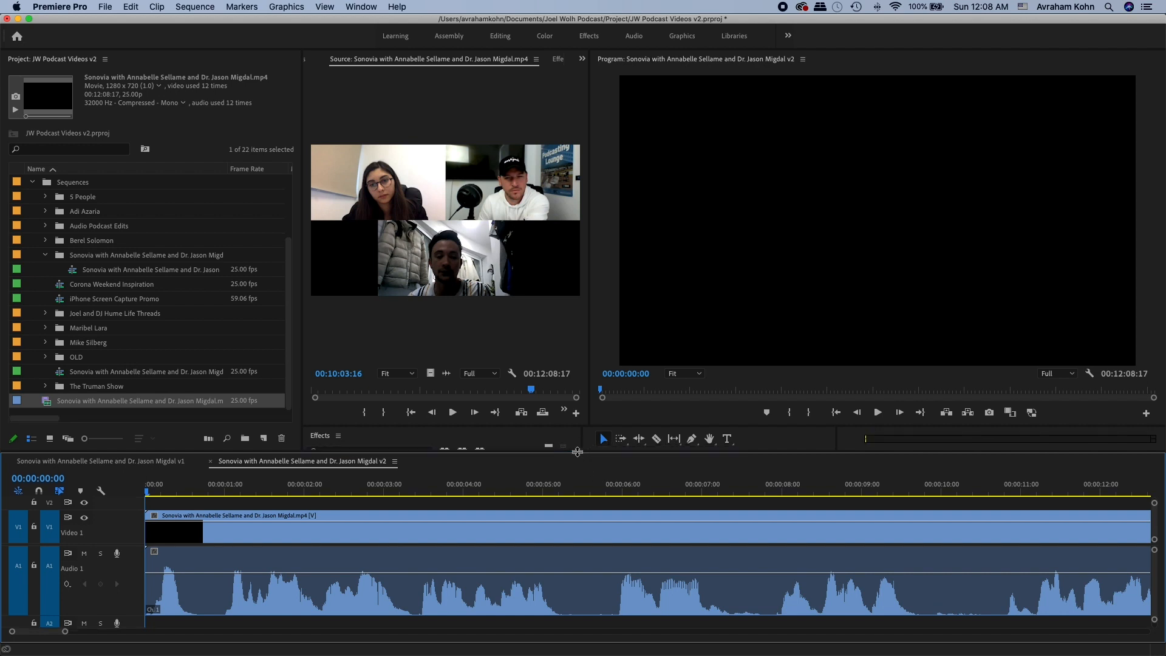
pyautogui.moveTo(439, 519); pyautogui.dragTo(507, 528)
pyautogui.press('super+z')
pyautogui.click(413, 530)
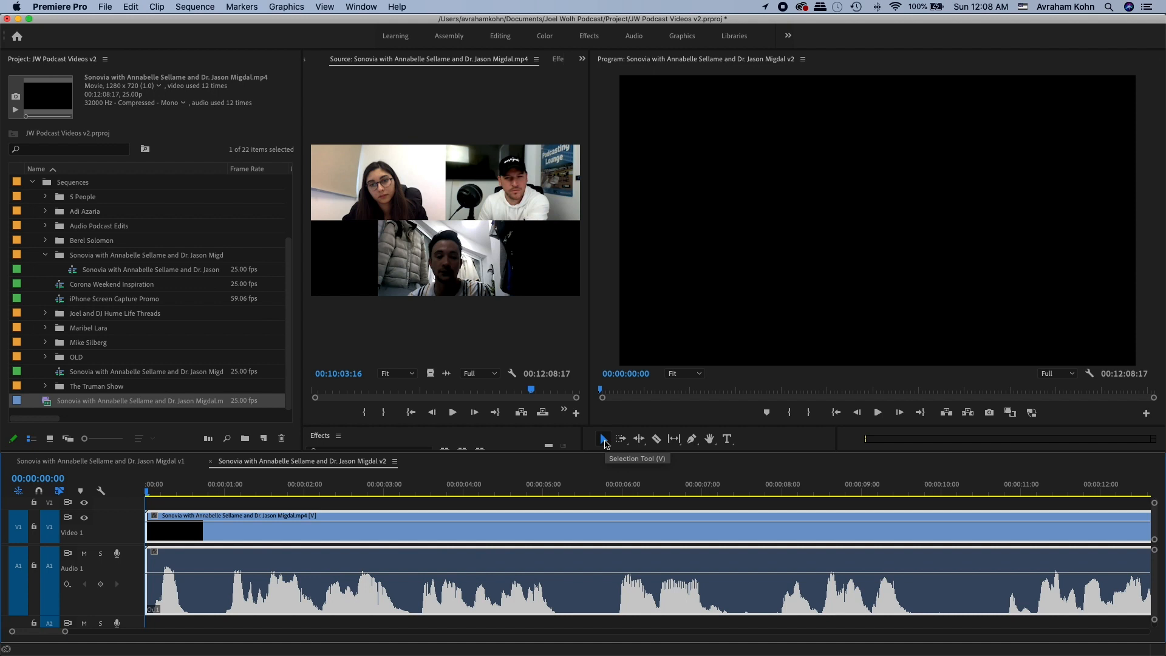
# - Try out the Razor and Ripple Edit tools and return to the Selection tool
pyautogui.press('c')
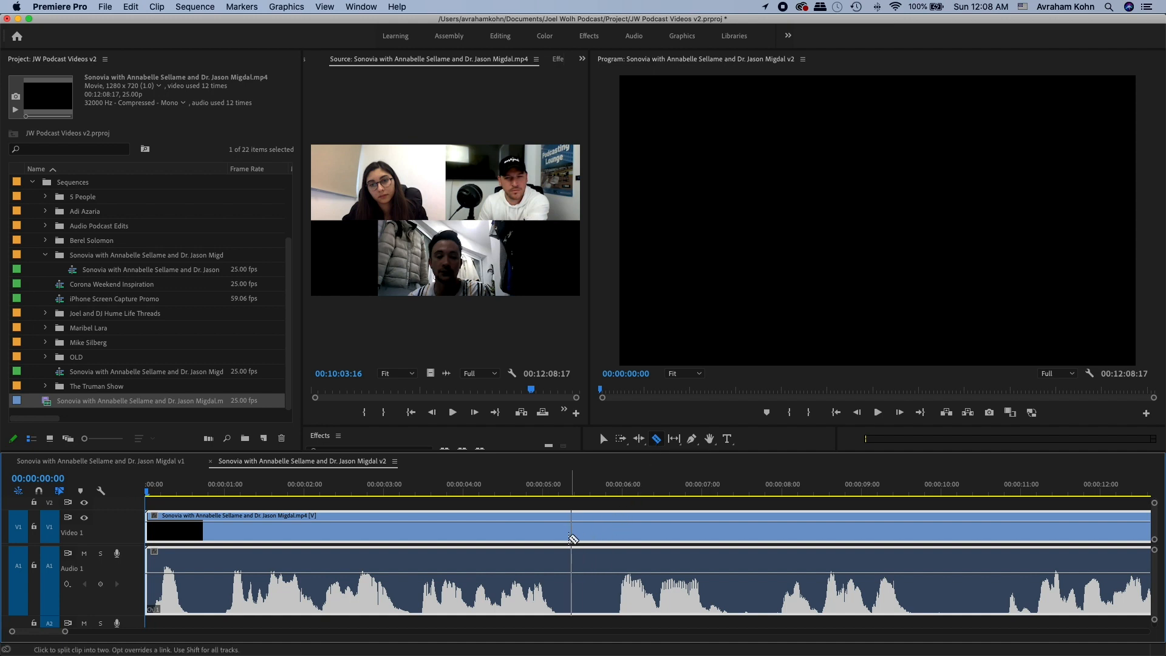
pyautogui.press('v')
pyautogui.press('c')
pyautogui.click(639, 442)
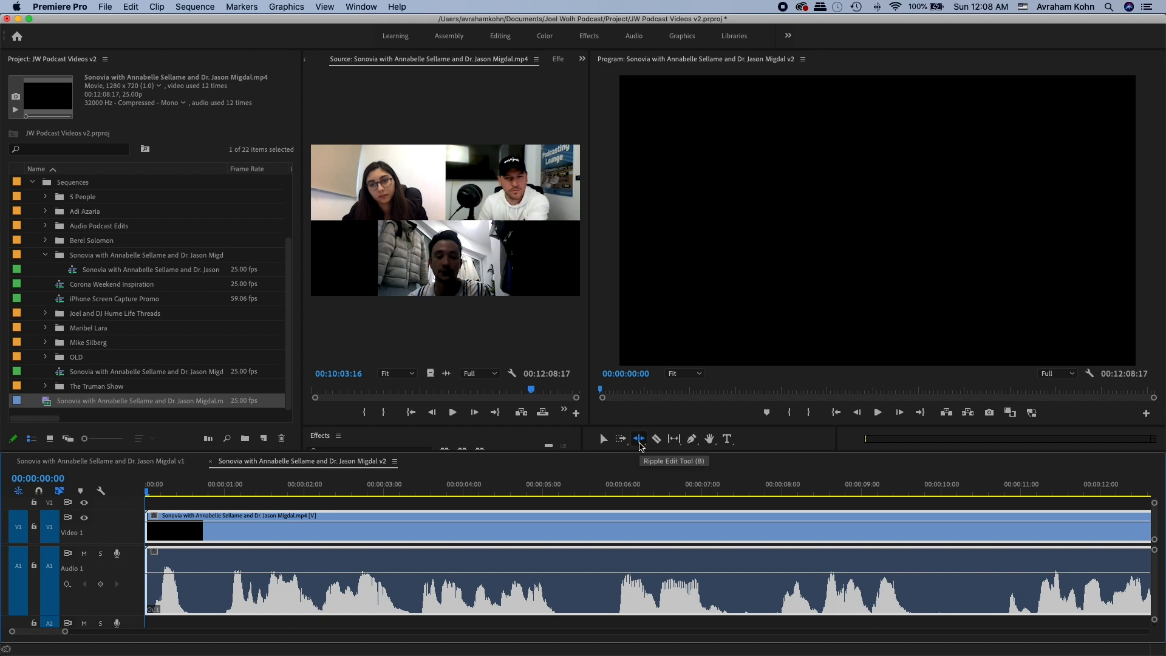
pyautogui.press('v')
# - Play the recording's opening to 00:00:02:02, and try Scale to Frame Size on the clip before switching it off again
pyautogui.press('space')
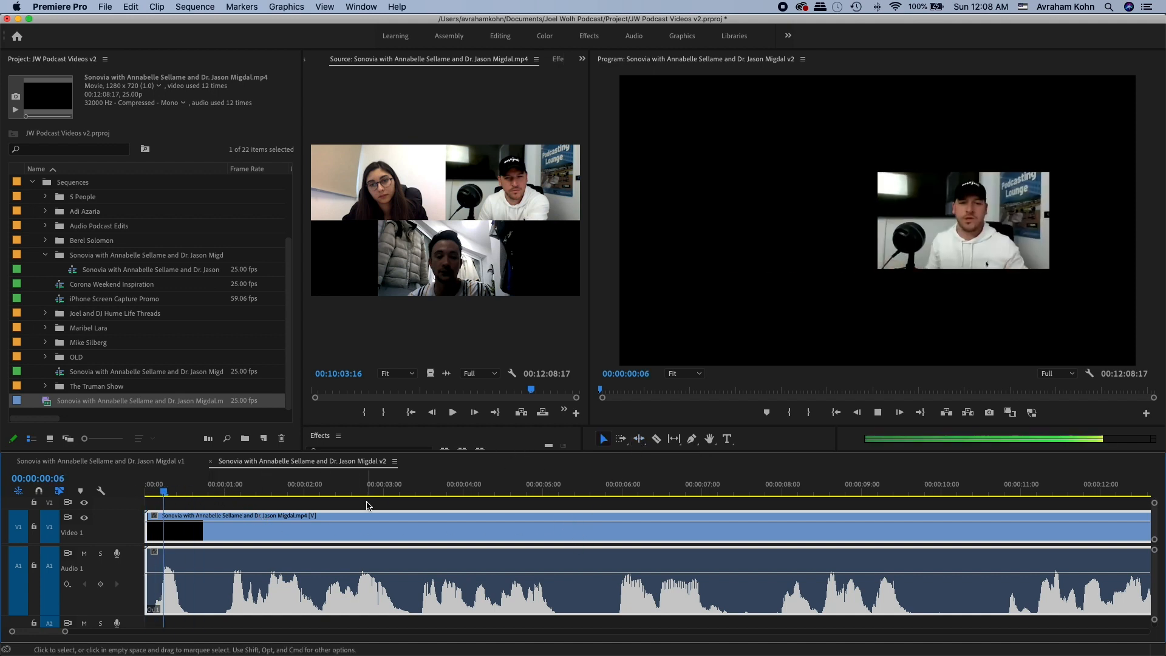
pyautogui.press('space')
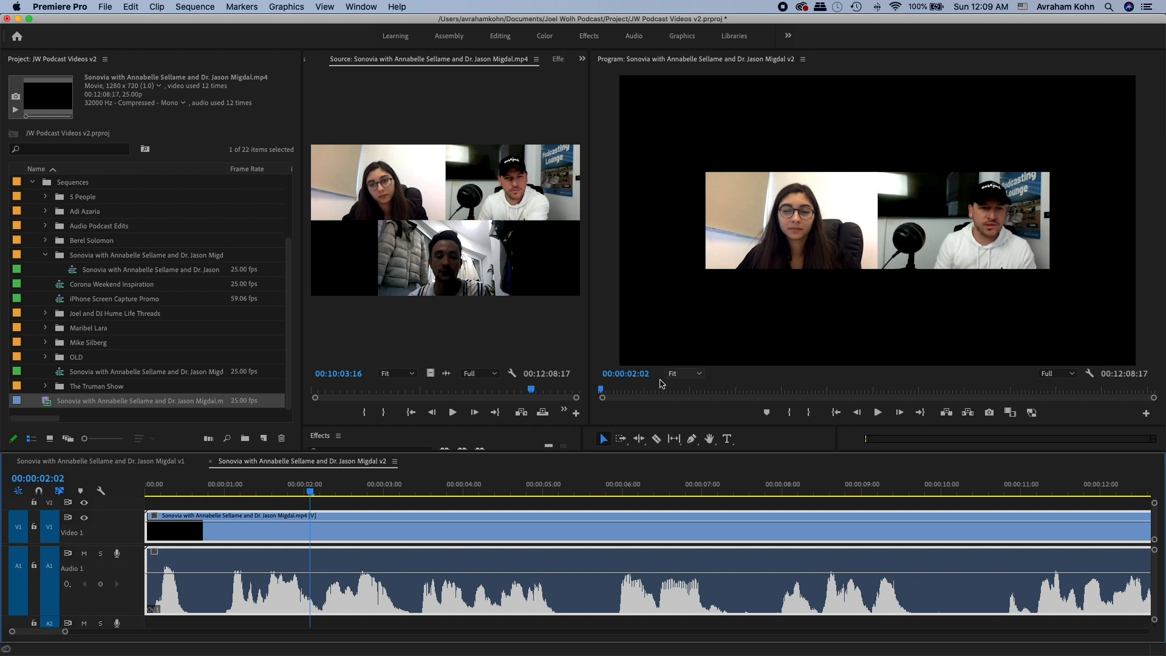
pyautogui.rightClick(328, 536)
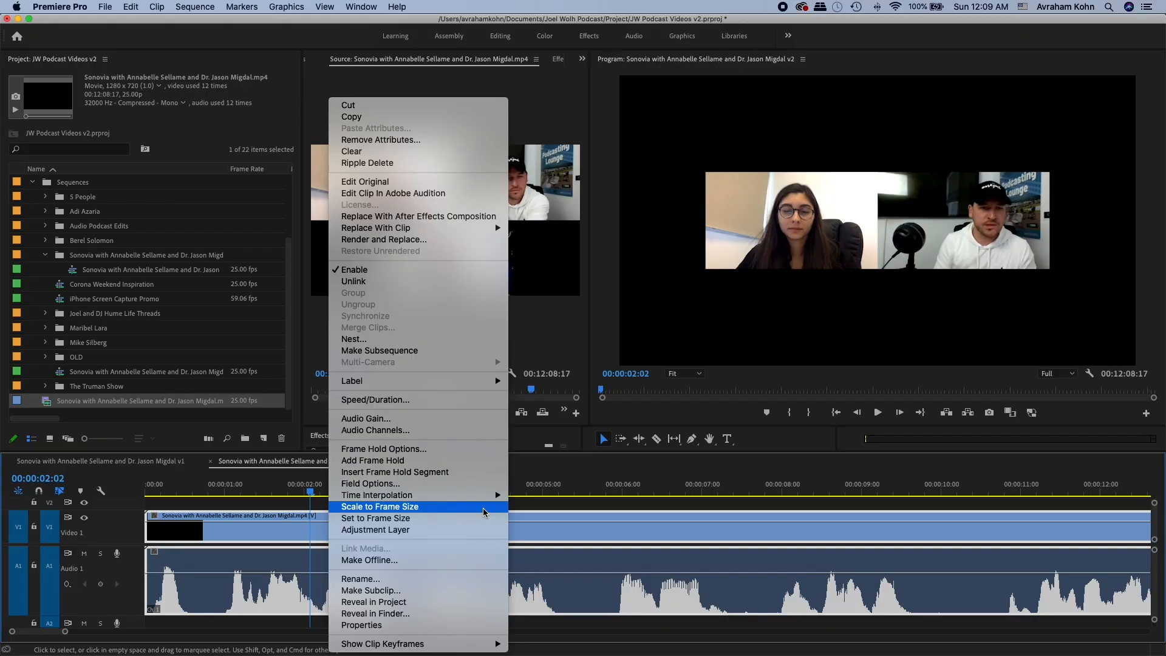
pyautogui.click(485, 512)
pyautogui.rightClick(408, 535)
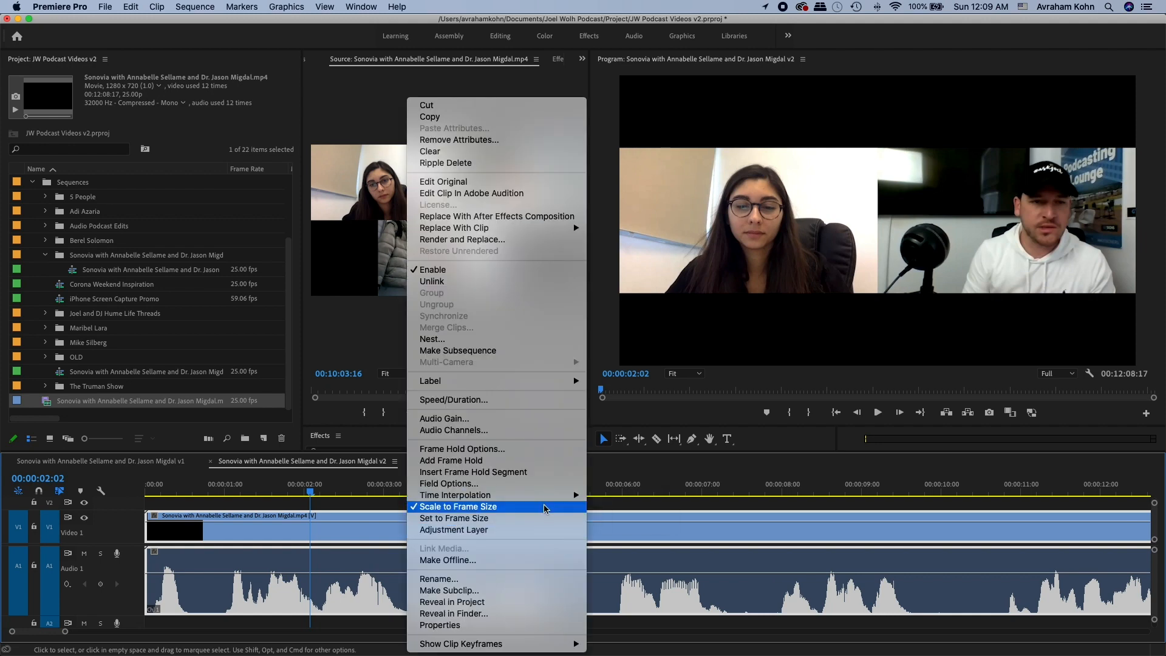
pyautogui.click(543, 509)
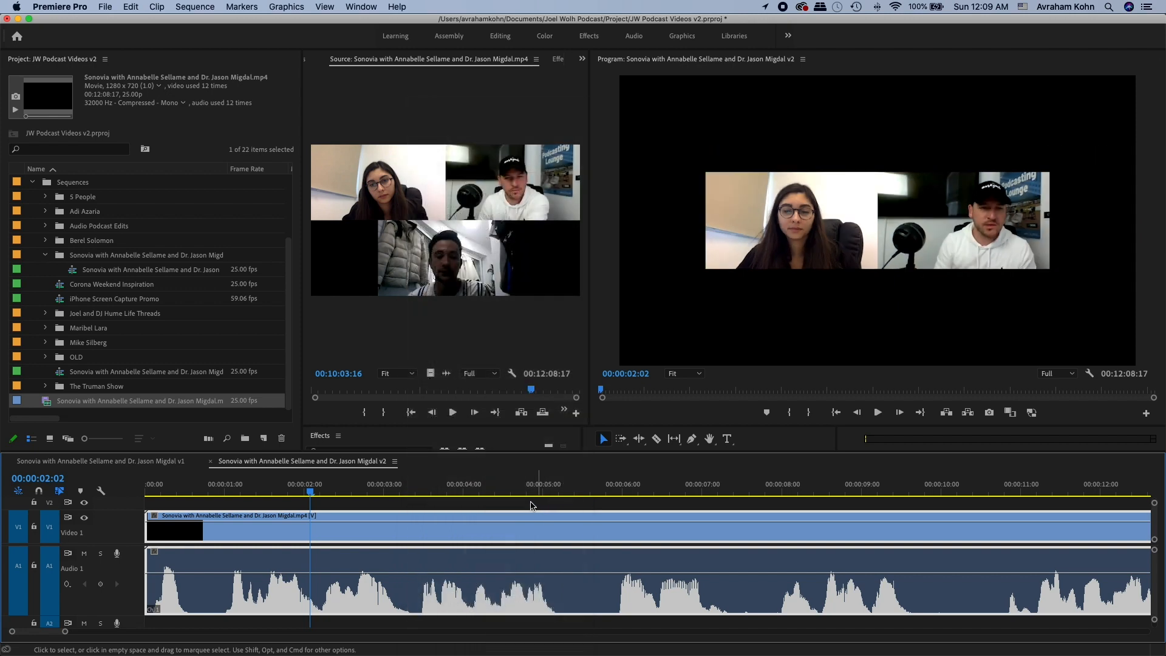
# - Show the clip's Effect Controls and toggle Scale to Frame Size on and off to compare it with the Scale value
pyautogui.click(559, 58)
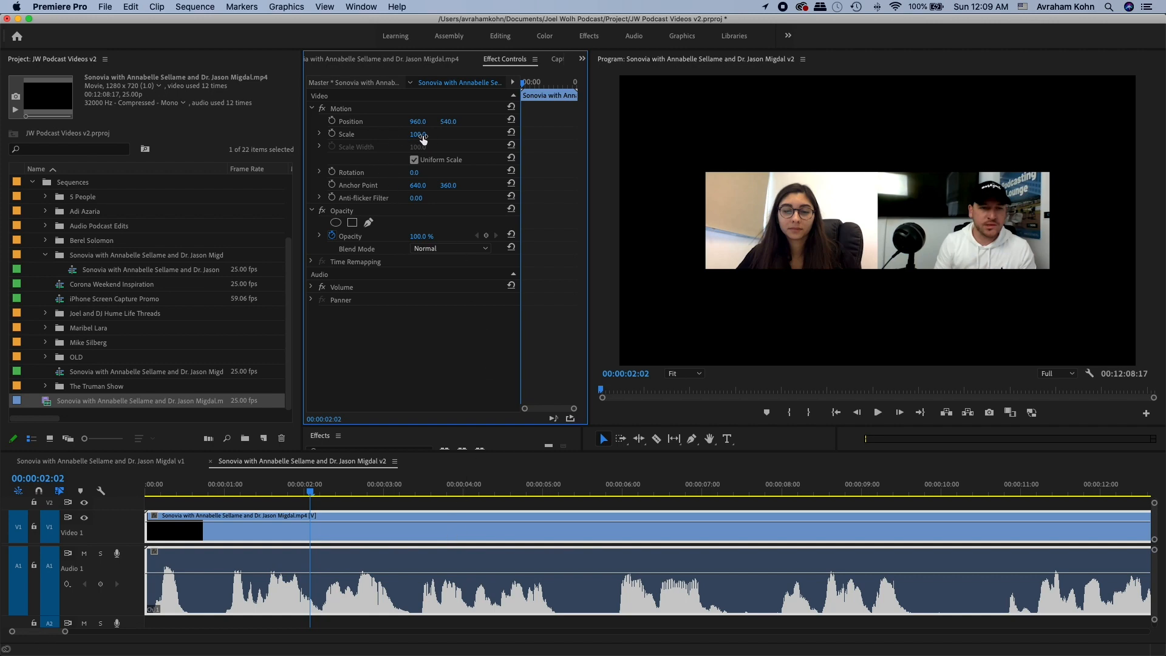
pyautogui.rightClick(370, 526)
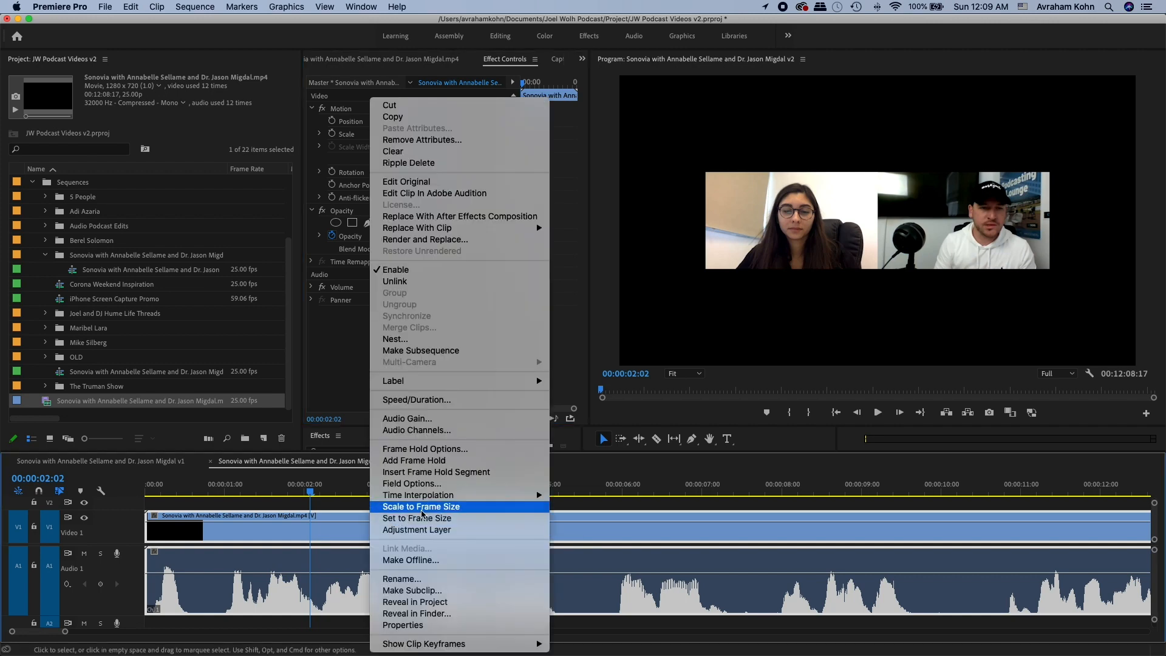
pyautogui.click(451, 507)
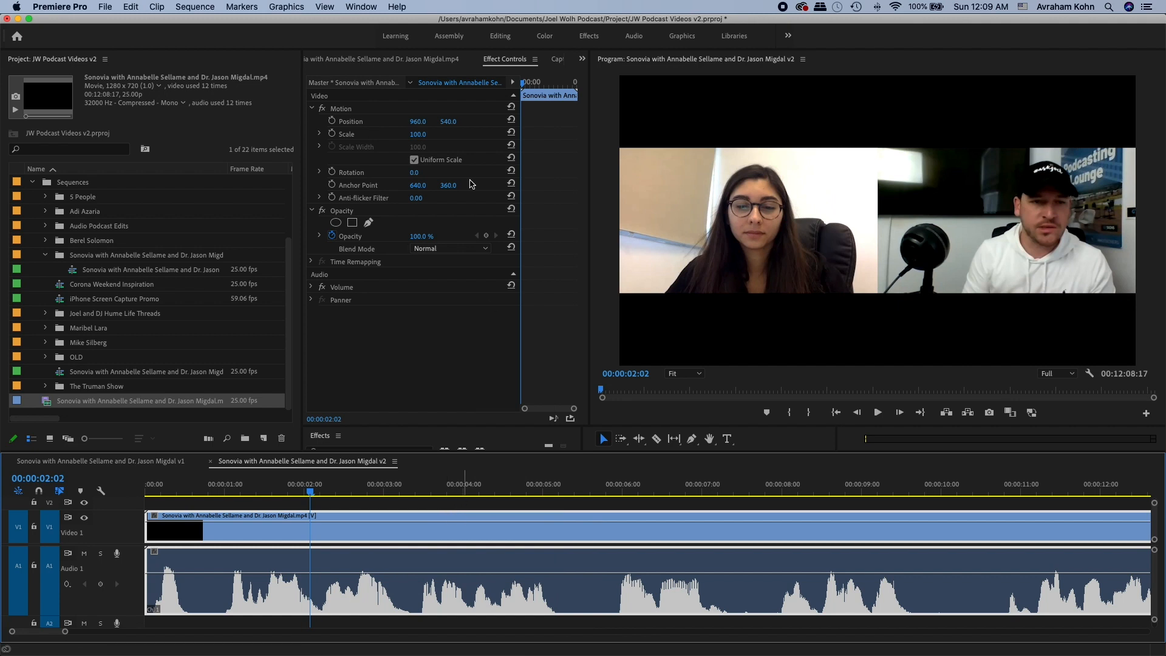
pyautogui.rightClick(369, 539)
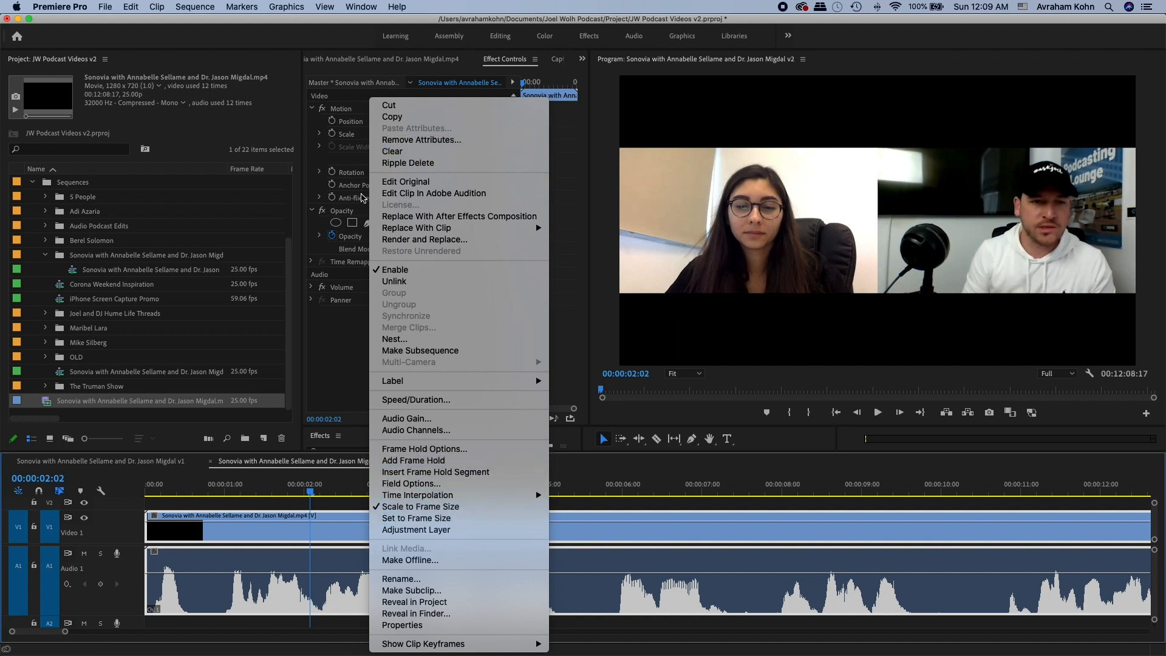
pyautogui.click(492, 513)
# - Apply Set to Frame Size to the recording, and try changing its Scale value before undoing that change
pyautogui.rightClick(392, 522)
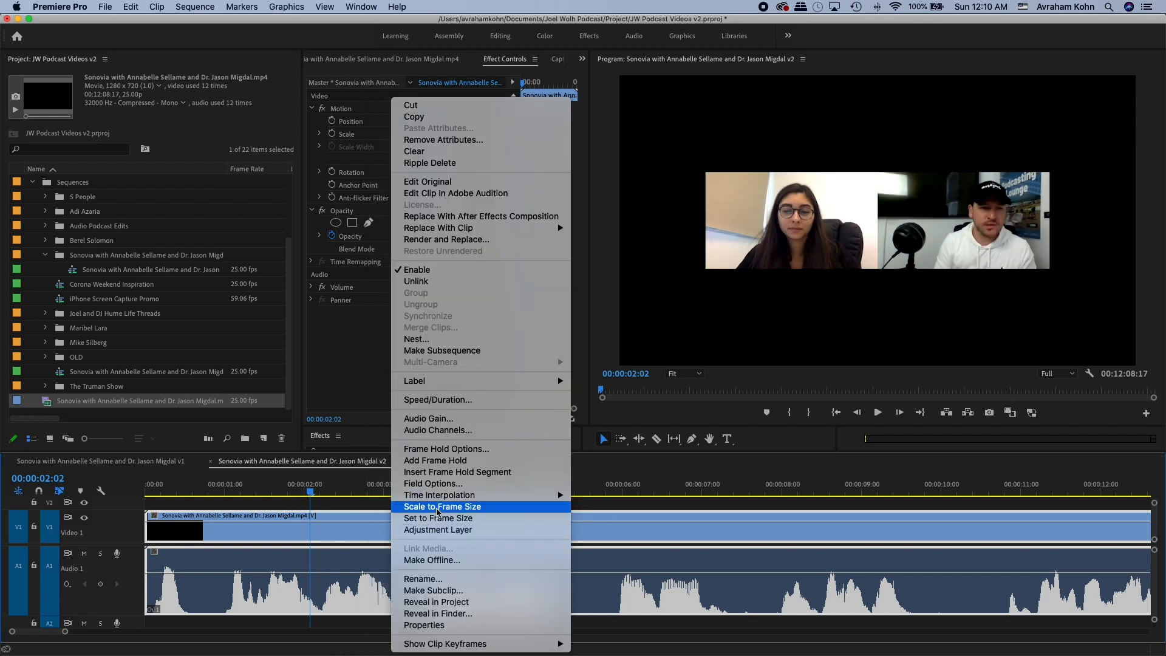
pyautogui.click(447, 517)
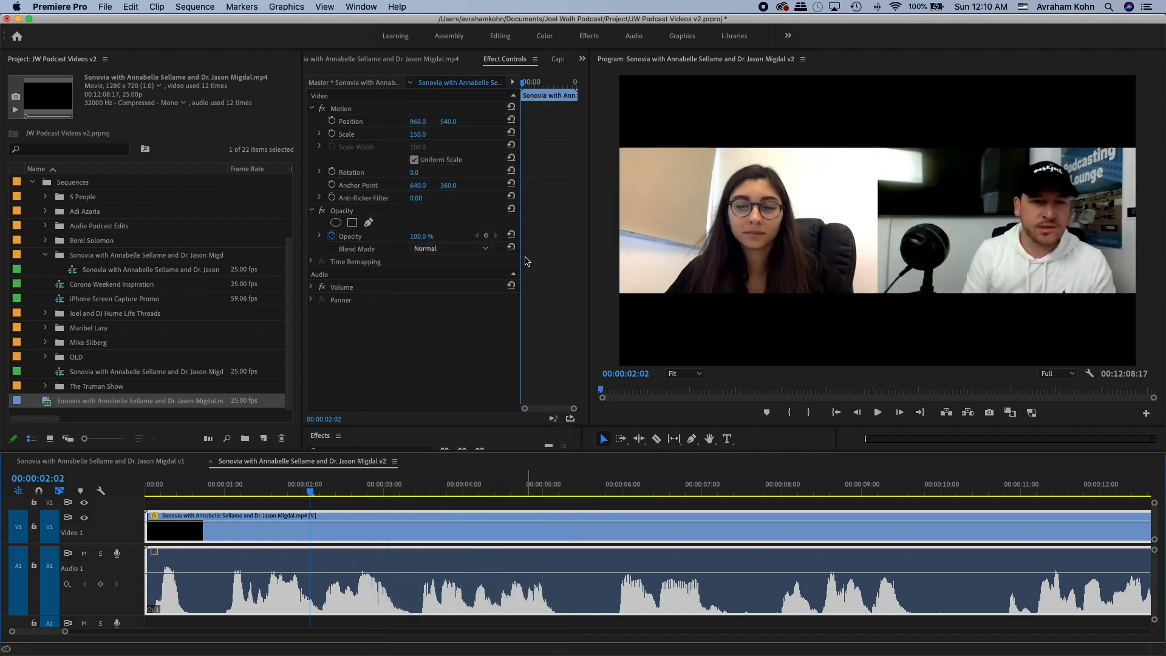
pyautogui.moveTo(424, 137); pyautogui.dragTo(440, 138)
pyautogui.press('super+z')
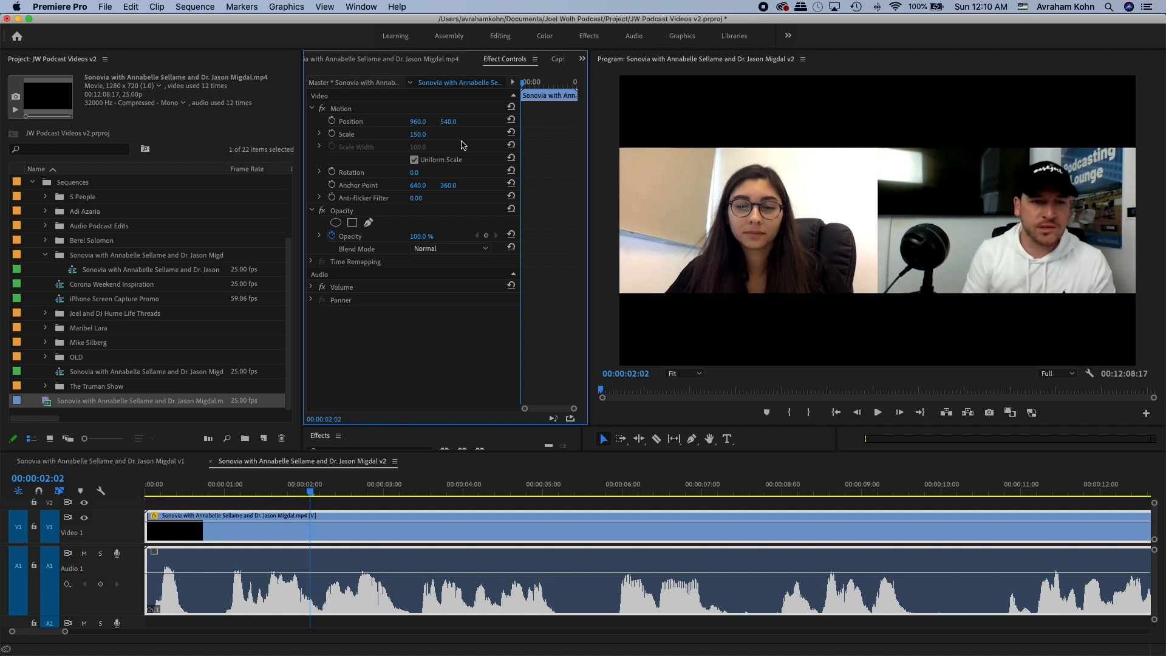
# - Play and scrub the opening second, leaving the playhead at 00:00:00:24, just before the speech begins
pyautogui.click(210, 491)
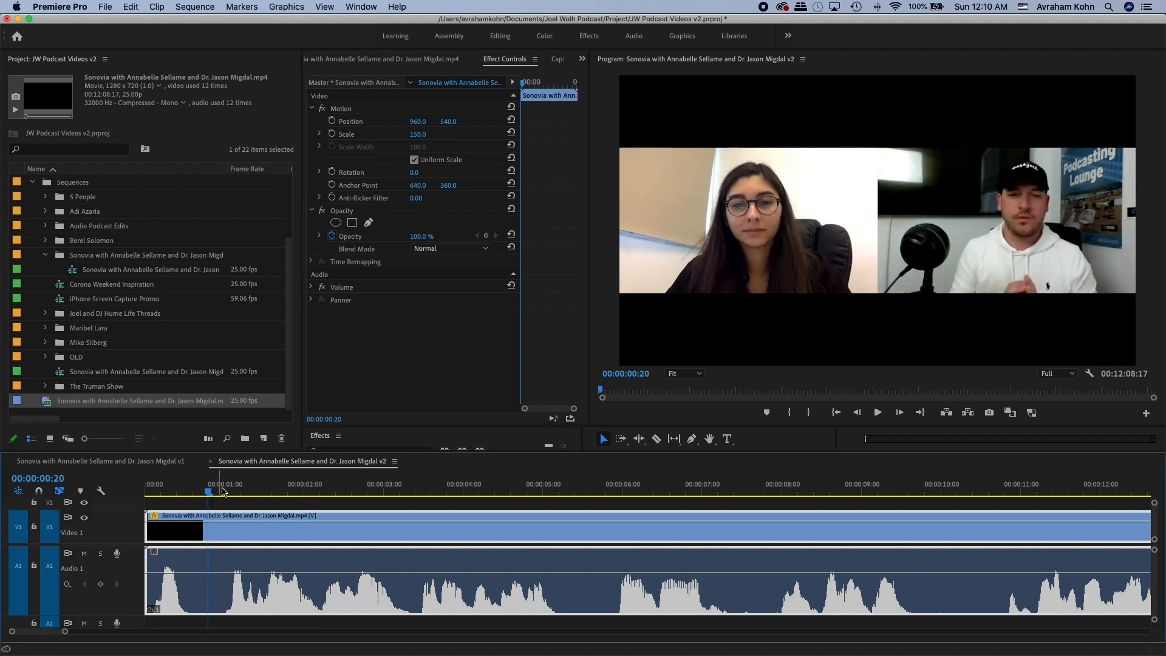
pyautogui.press('space')
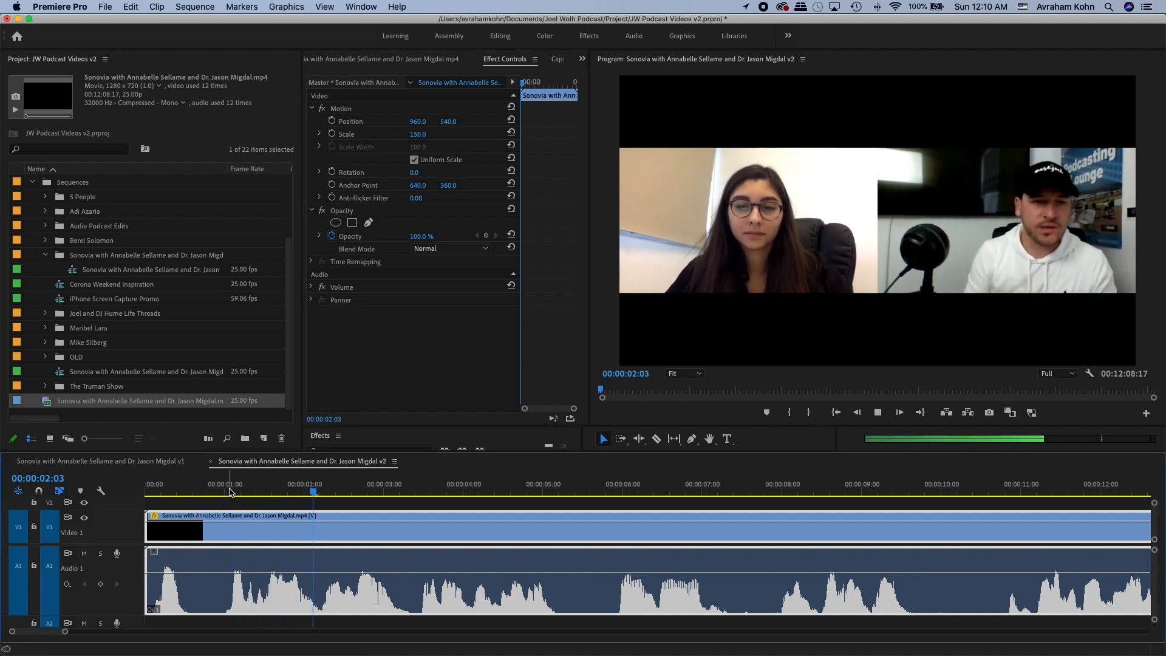
pyautogui.click(221, 491)
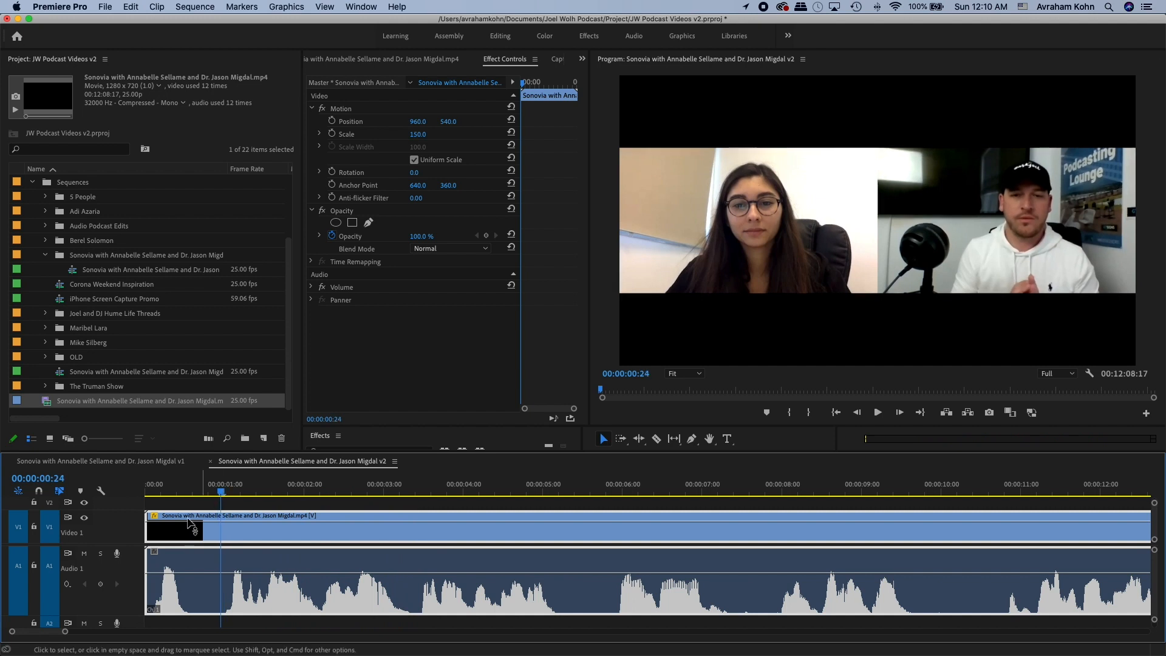
pyautogui.moveTo(148, 490); pyautogui.dragTo(221, 491)
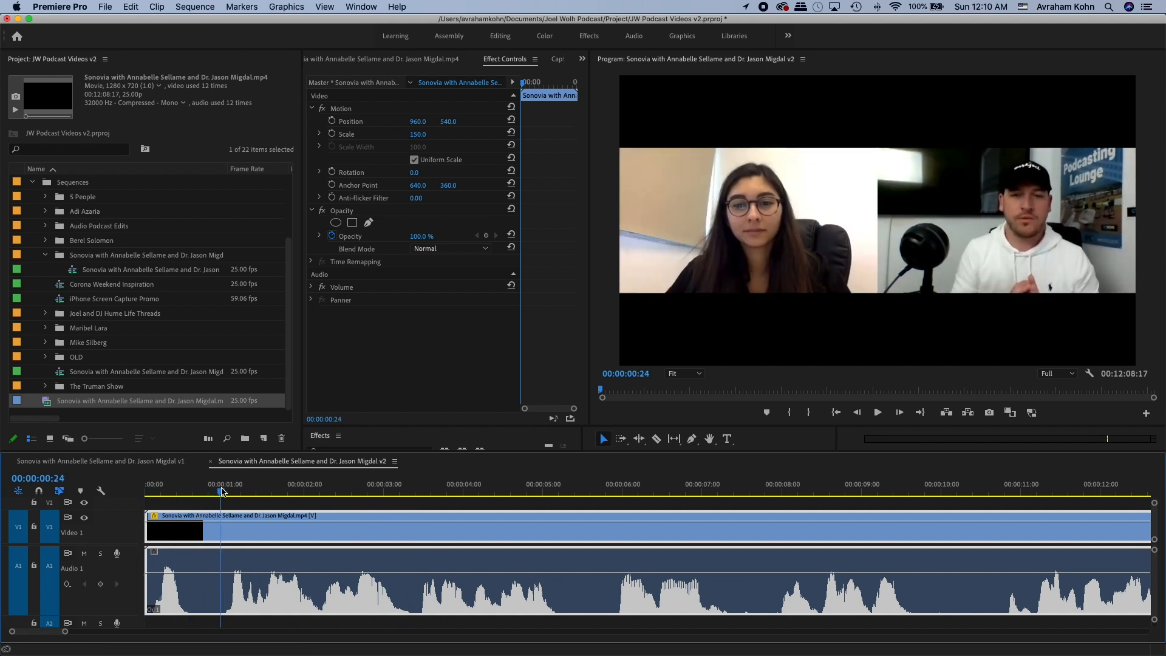
# - Try ripple-trimming the recording's start to the playhead at 00:00:00:24, and return to the Selection tool
pyautogui.click(638, 439)
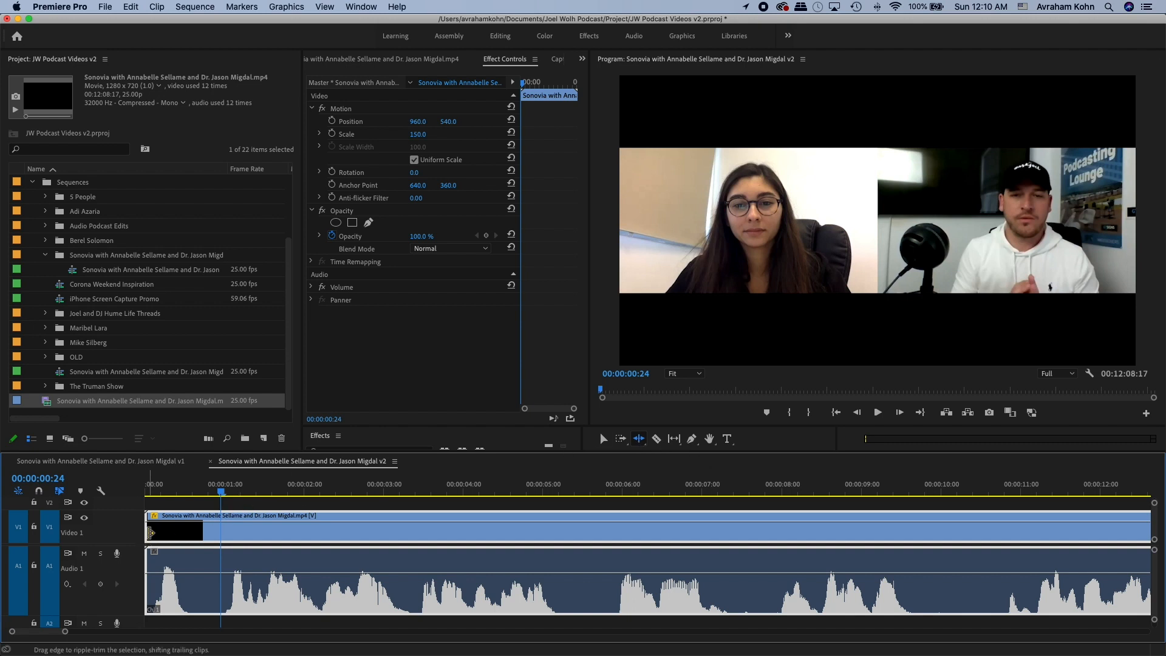
pyautogui.moveTo(151, 532); pyautogui.dragTo(229, 533)
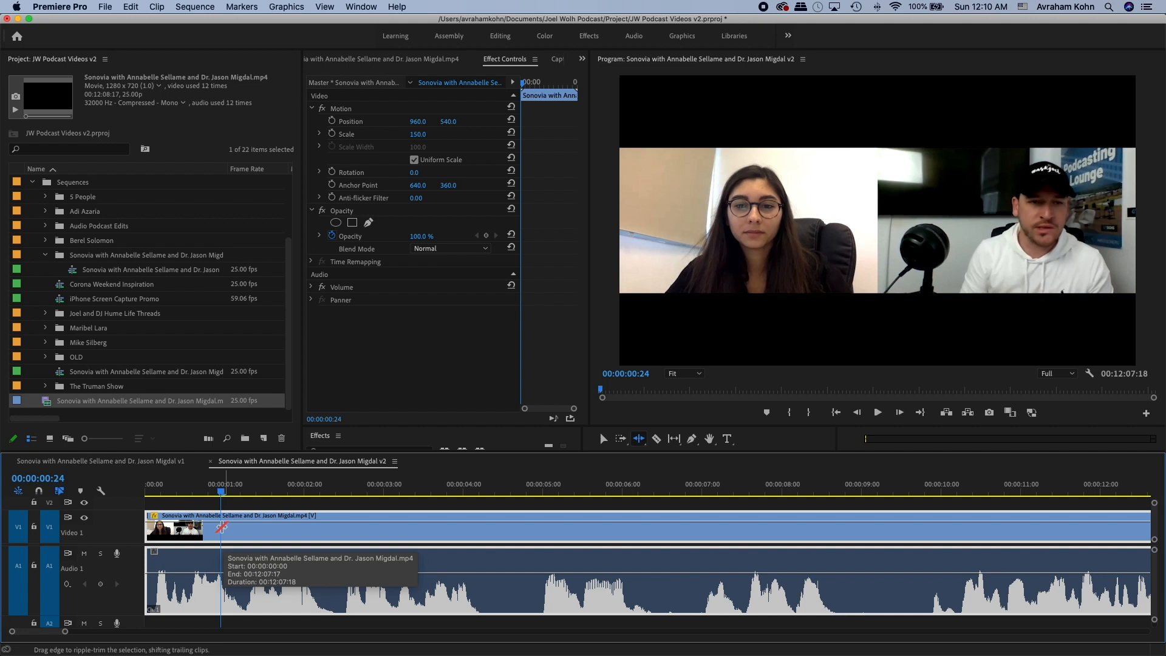
pyautogui.press('v')
# - Try trimming the recording's start to 00:00:00:24 with the Selection tool, and play through the gap before returning the playhead to 00:00:00:24
pyautogui.click(187, 509)
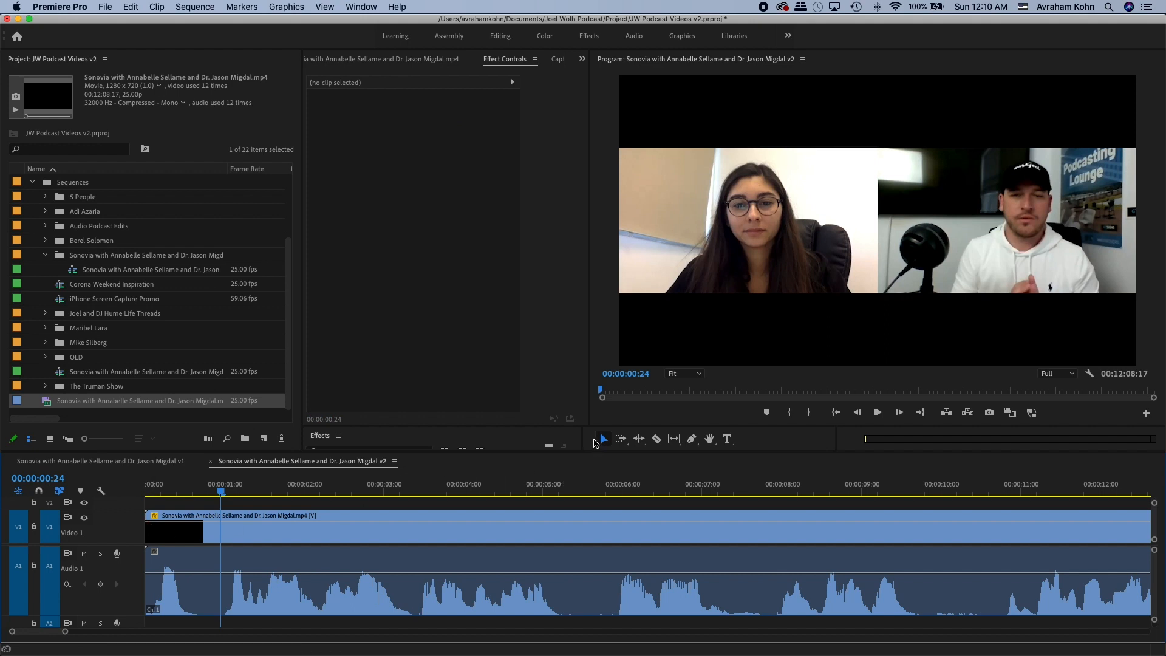
pyautogui.moveTo(147, 528); pyautogui.dragTo(222, 529)
pyautogui.click(182, 527)
pyautogui.moveTo(195, 489); pyautogui.dragTo(3, 490)
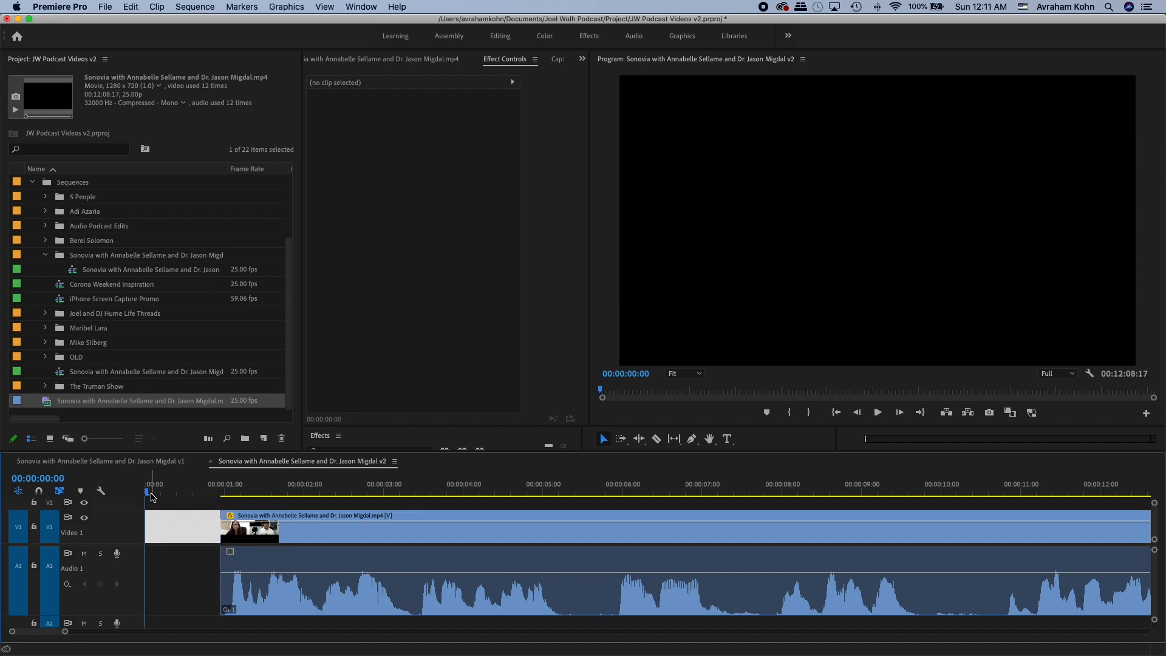
pyautogui.press('space')
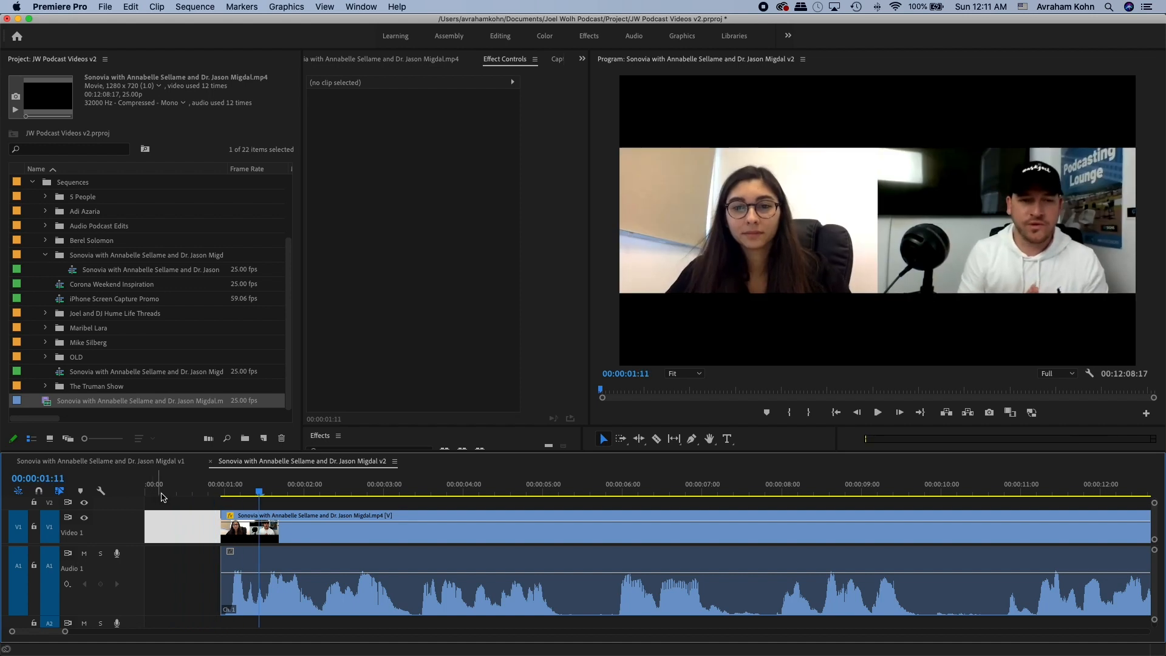
pyautogui.moveTo(232, 490); pyautogui.dragTo(221, 491)
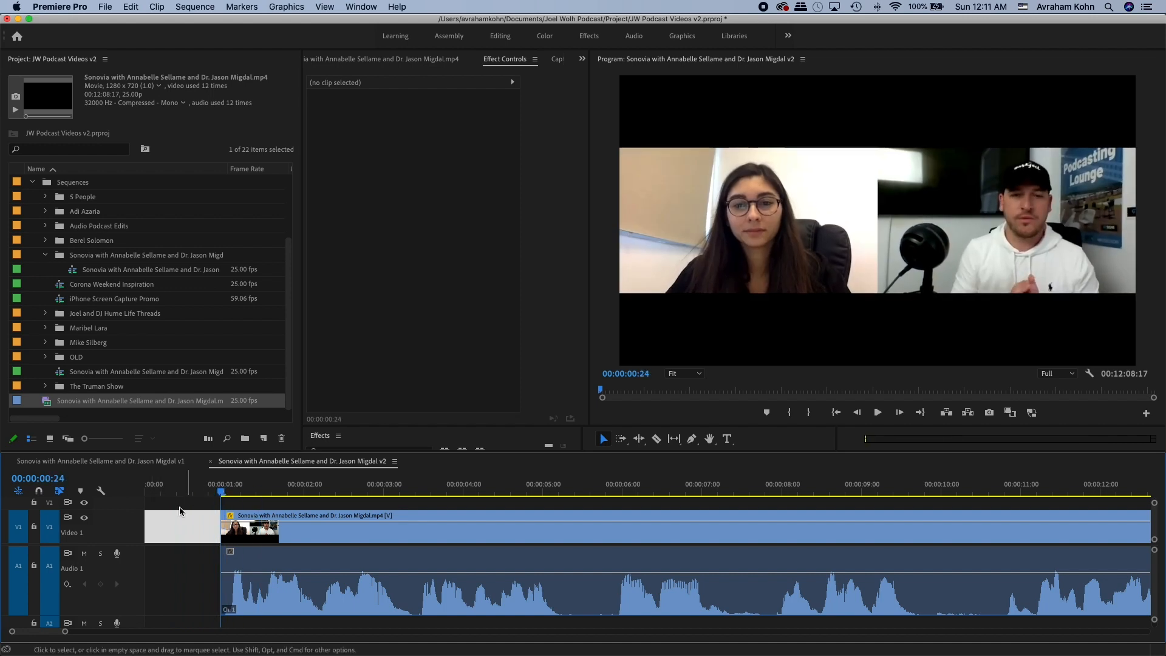
# - Try closing the opening gap by moving the clip and by deleting the gap, and undo these attempts along with the trim
pyautogui.moveTo(280, 533); pyautogui.dragTo(180, 539)
pyautogui.press('super+z')
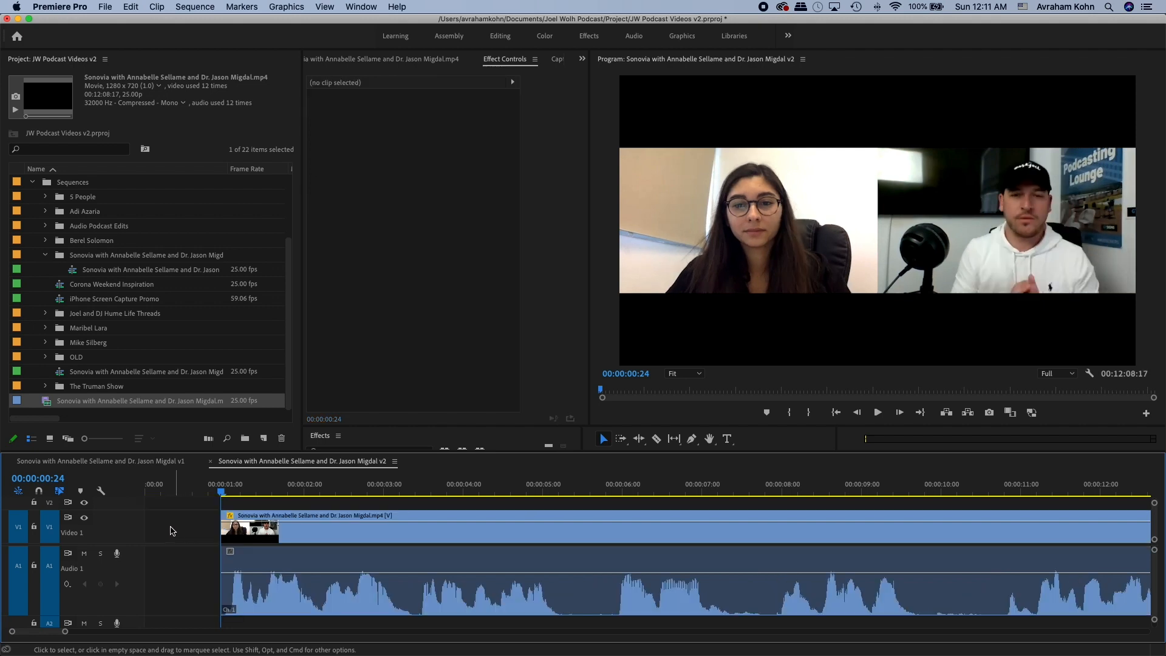
pyautogui.click(178, 534)
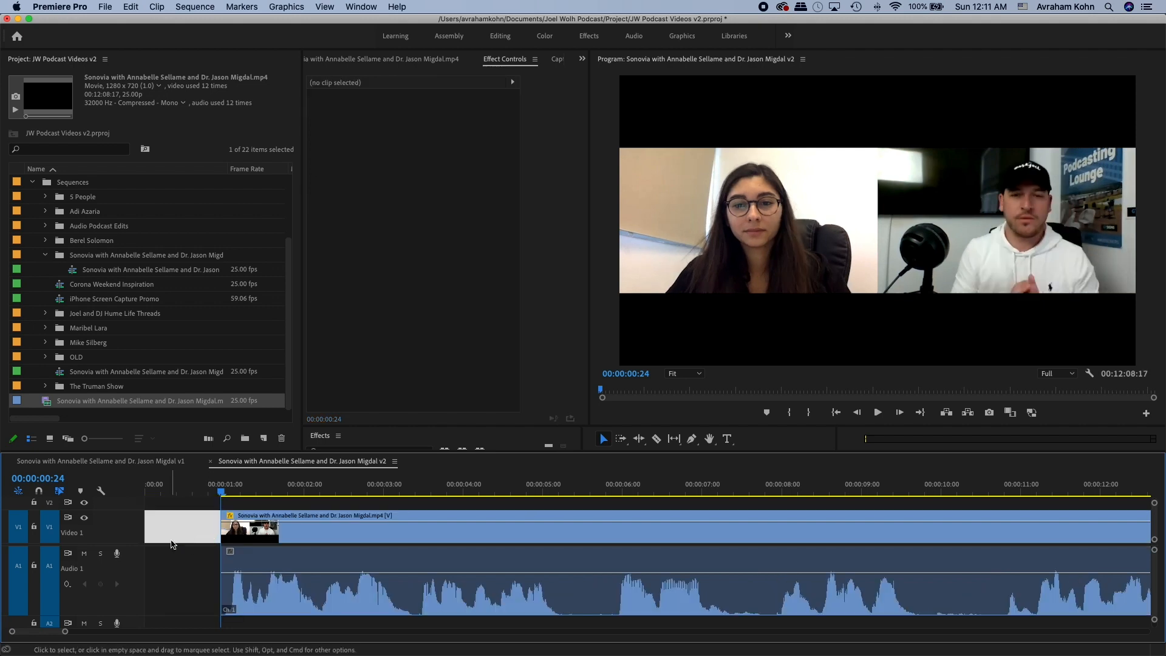
pyautogui.press('Delete')
pyautogui.press('super+z')
pyautogui.press('super+z')
# - Ripple-trim the recording's start at 00:00:00:24 so no gap is left, and play it from the beginning
pyautogui.press('b')
pyautogui.moveTo(148, 525); pyautogui.dragTo(228, 527)
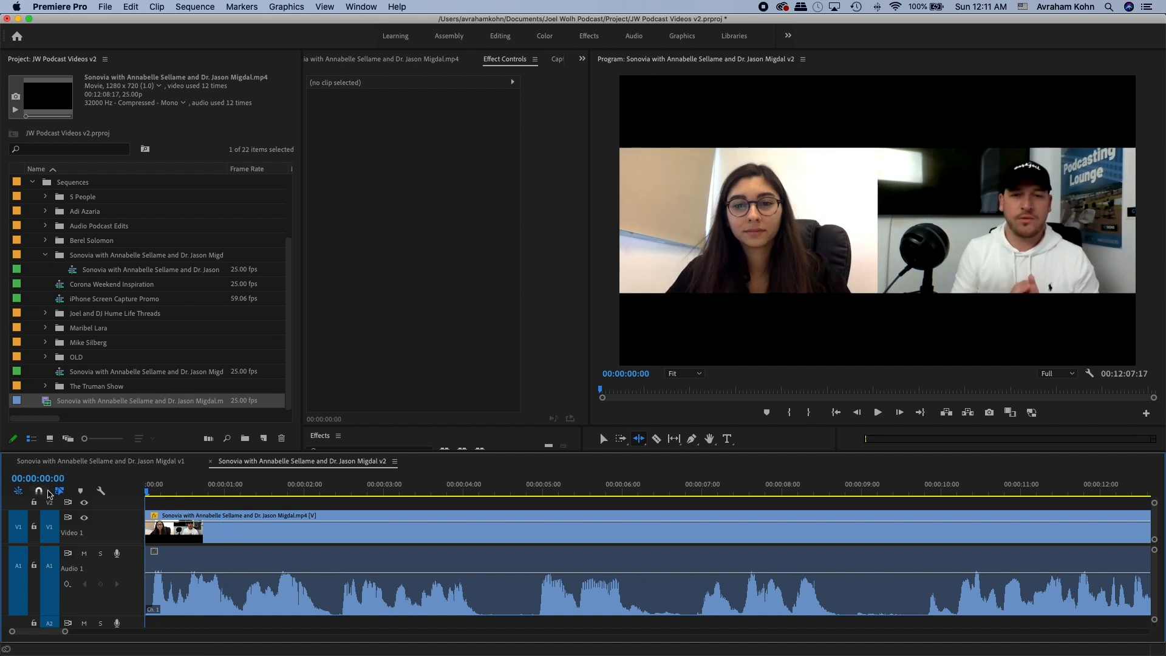
pyautogui.press('space')
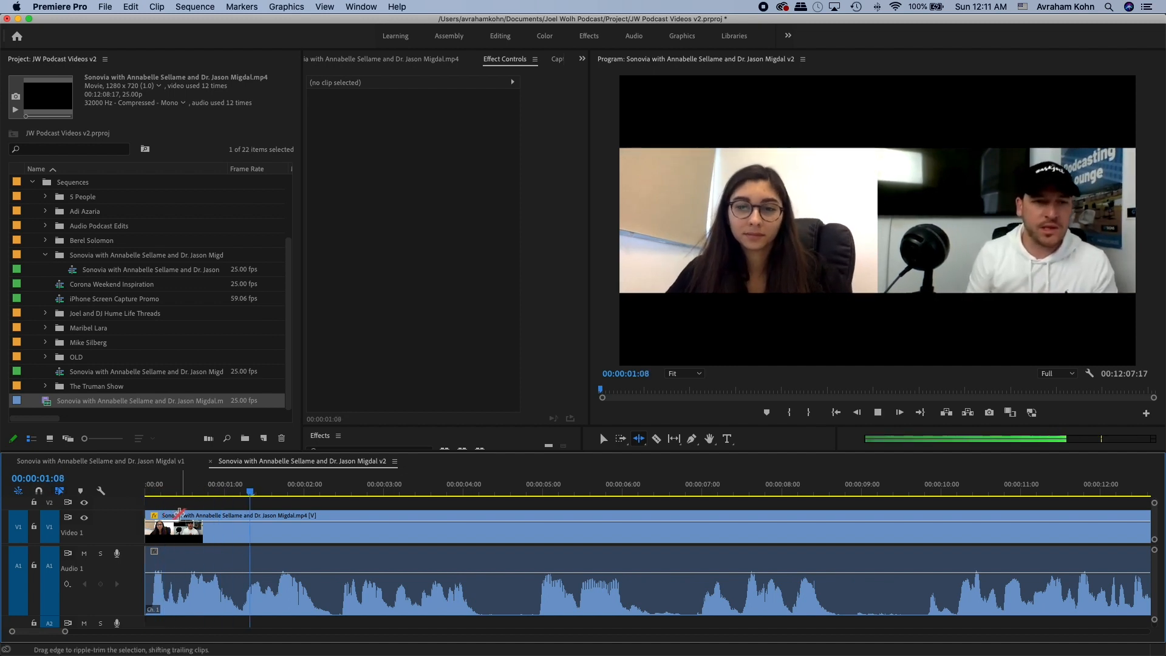
# - Zoom the timeline out to five-second intervals during playback and stop at 00:00:18:21
pyautogui.press('-')
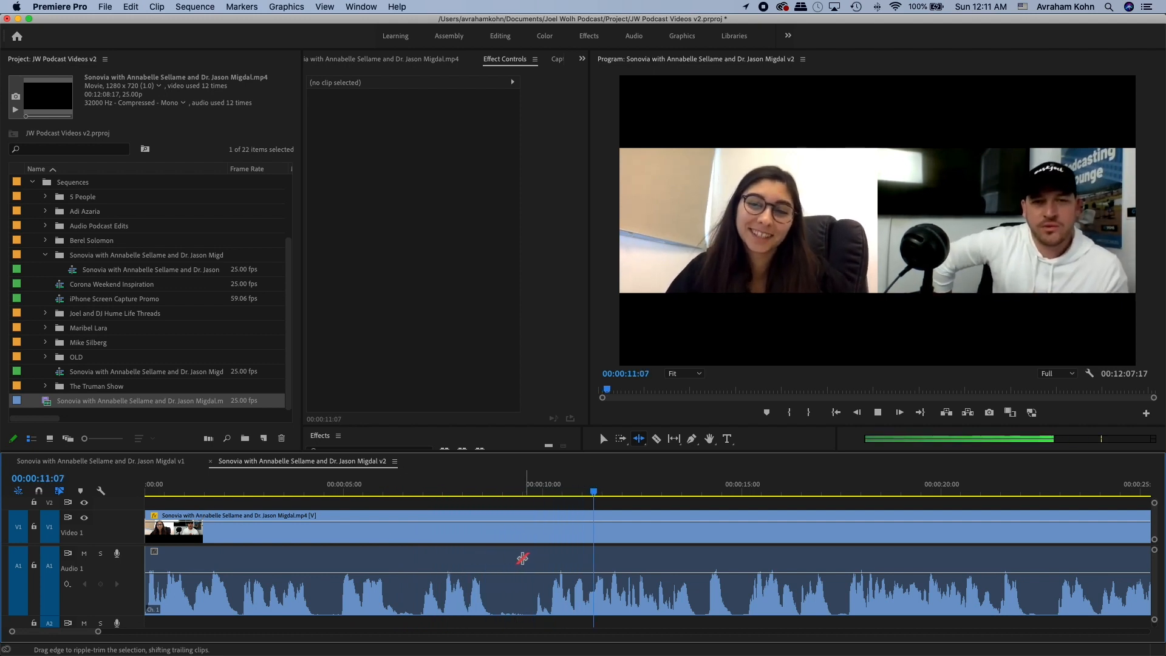
pyautogui.press('-')
pyautogui.press('-')
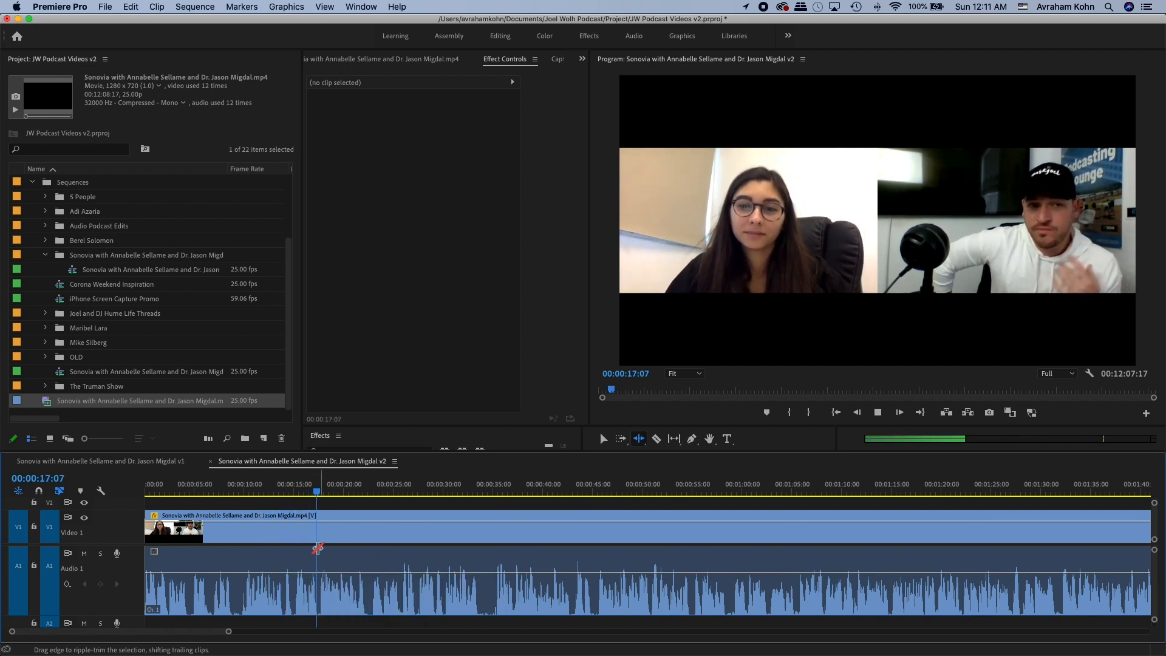
pyautogui.press('space')
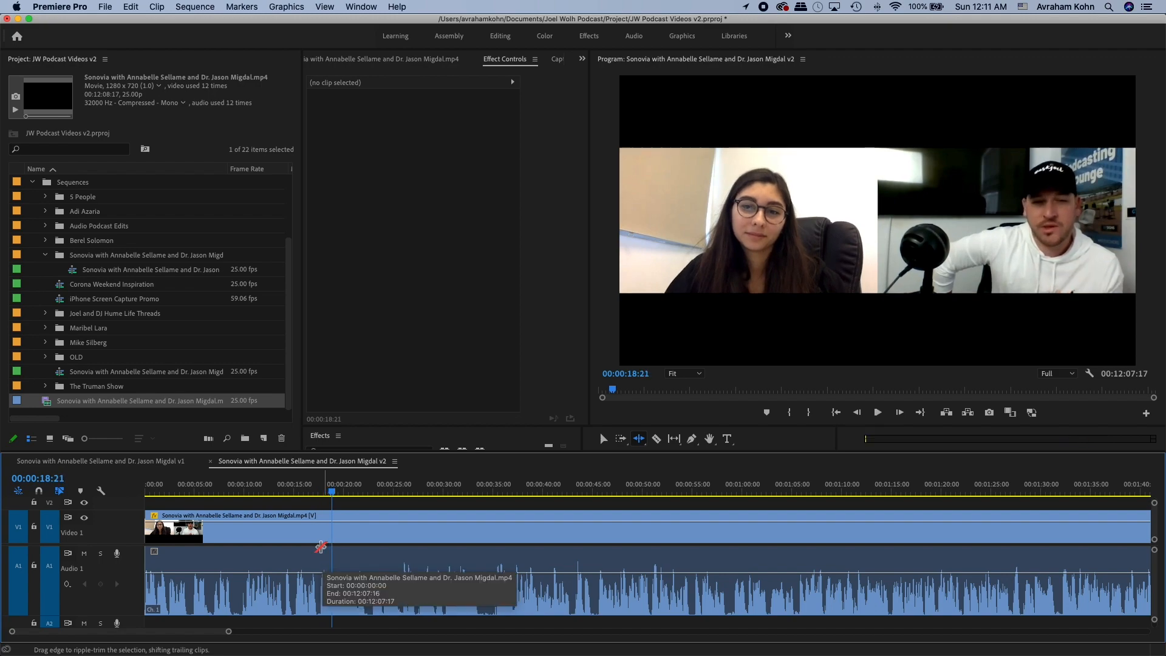
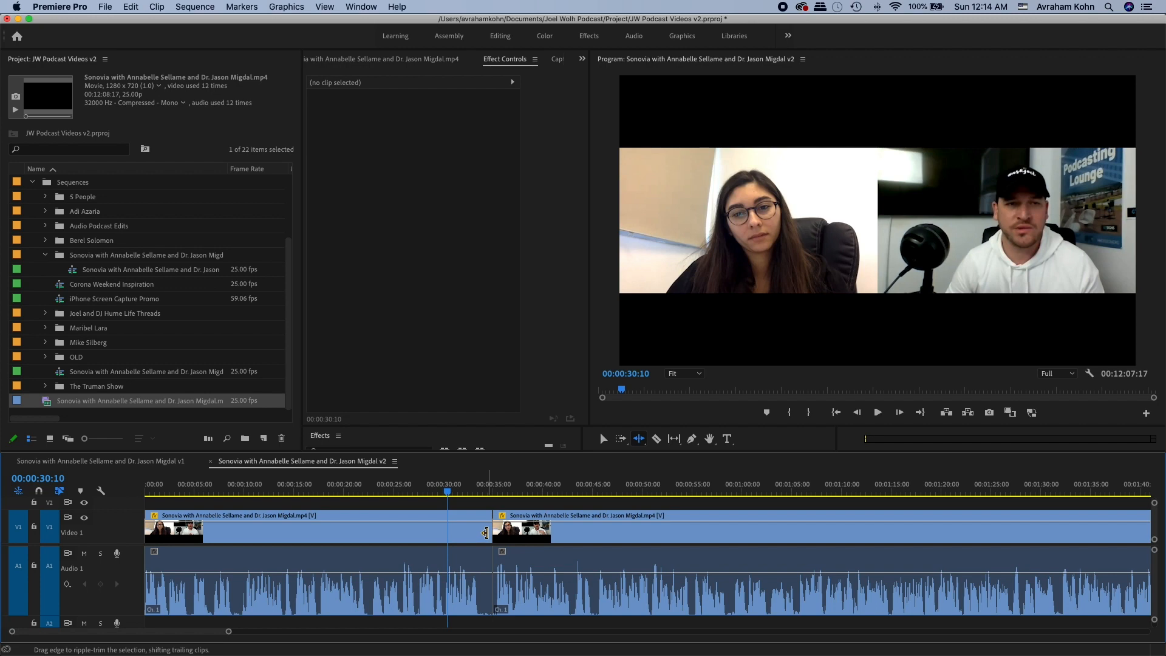
# - Ripple-trim the end of the first segment back to 00:00:33:17, and play across the cut from 00:00:29:12
pyautogui.moveTo(485, 533); pyautogui.dragTo(472, 535)
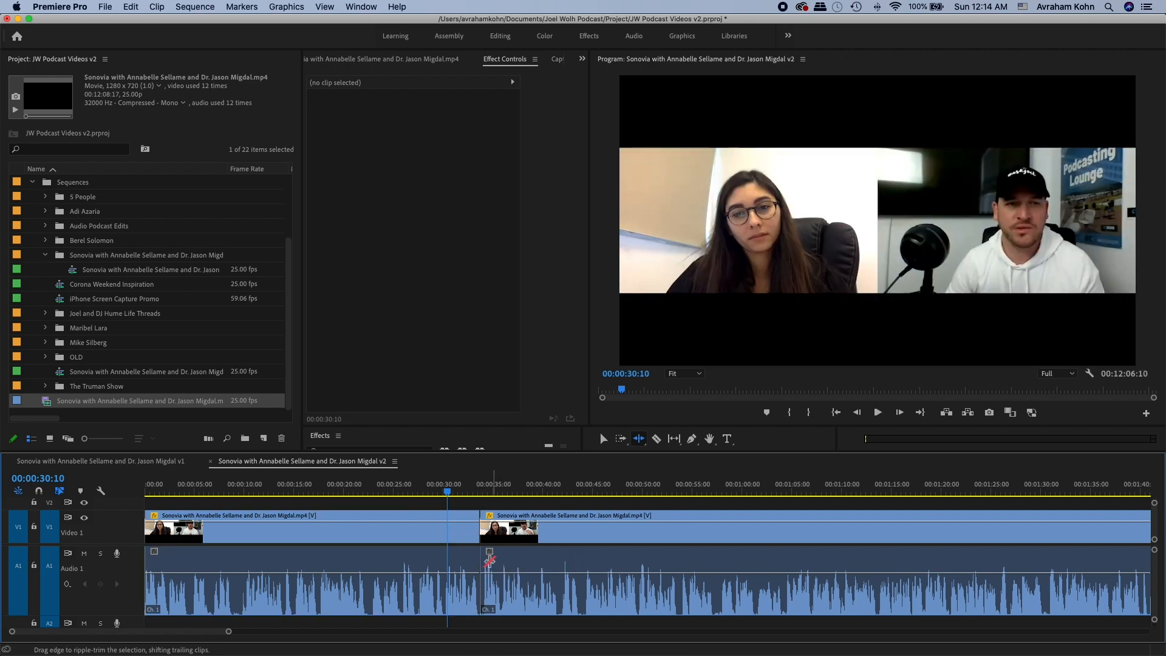
pyautogui.moveTo(447, 488); pyautogui.dragTo(440, 491)
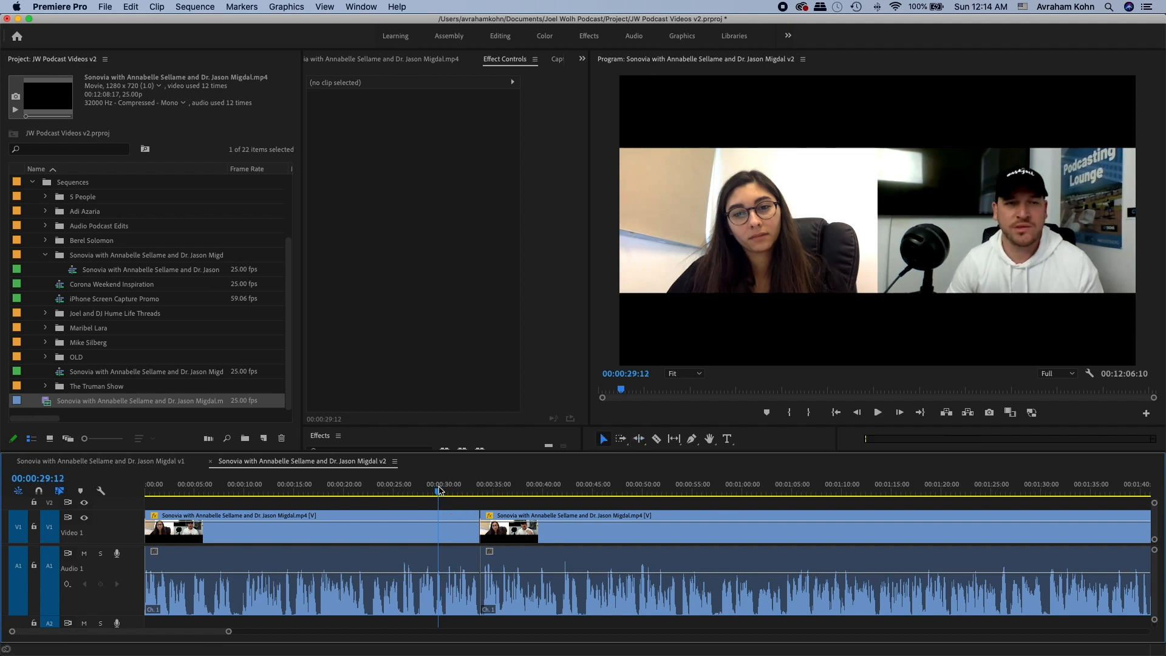
pyautogui.press('space')
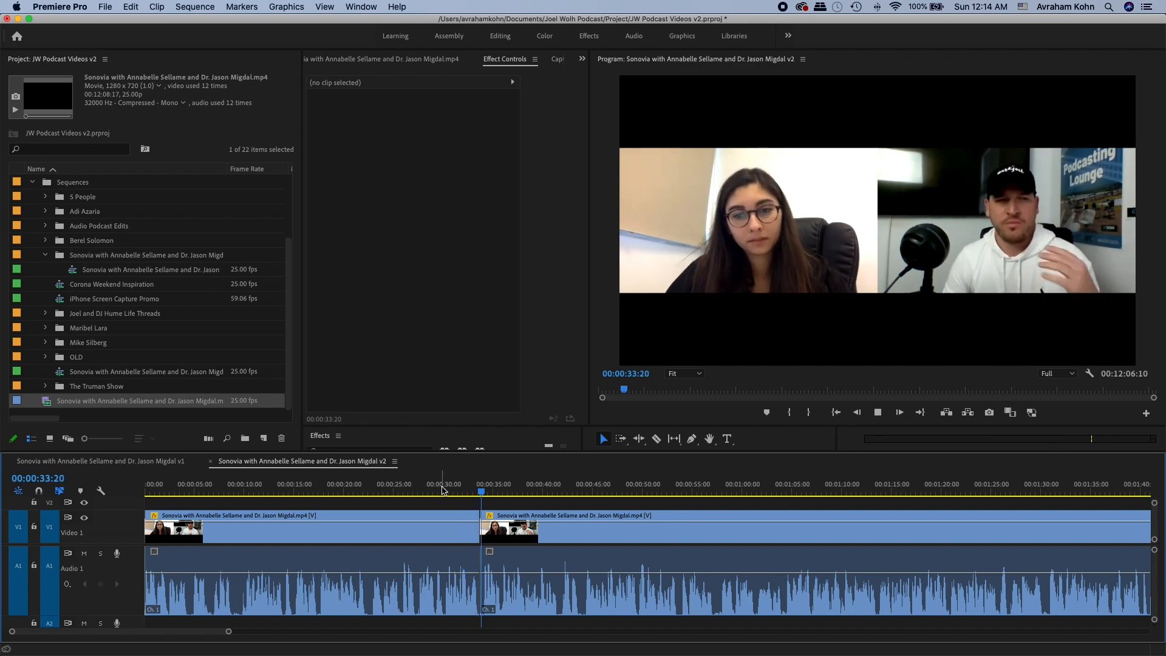
# - Place the playhead on the cut at 00:00:33:17, zoom in closely on its waveform and check the audio up to 00:00:34:09
pyautogui.moveTo(464, 489); pyautogui.dragTo(479, 489)
pyautogui.press('=')
pyautogui.press('=')
pyautogui.press('=')
pyautogui.press('=')
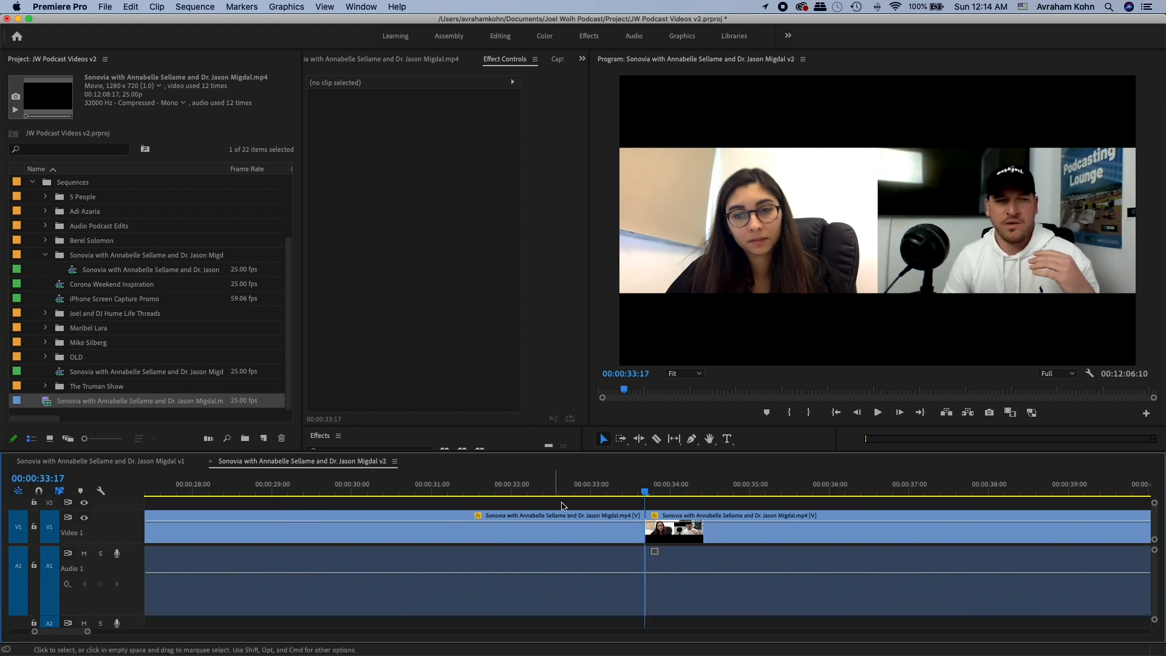
pyautogui.moveTo(645, 488); pyautogui.dragTo(751, 490)
pyautogui.press('space')
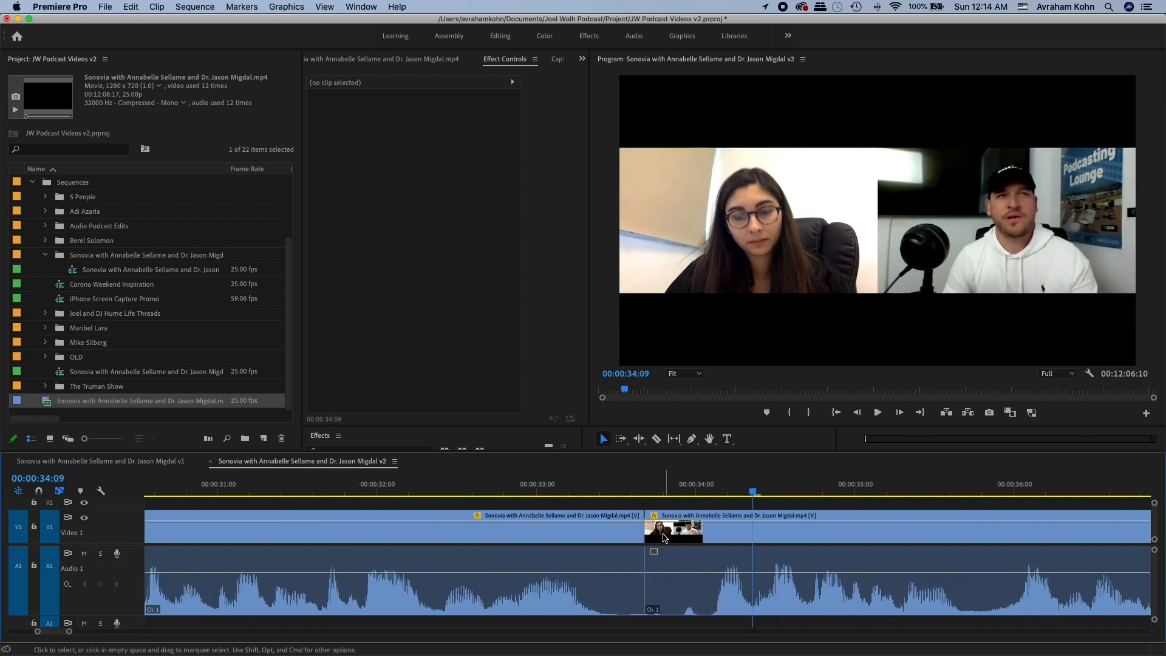
# - Ripple-trim the second segment's start up to the 00:00:34:09 playhead, and pull the first segment's end back to 00:00:33:12
pyautogui.moveTo(647, 528); pyautogui.dragTo(755, 528)
pyautogui.click(403, 484)
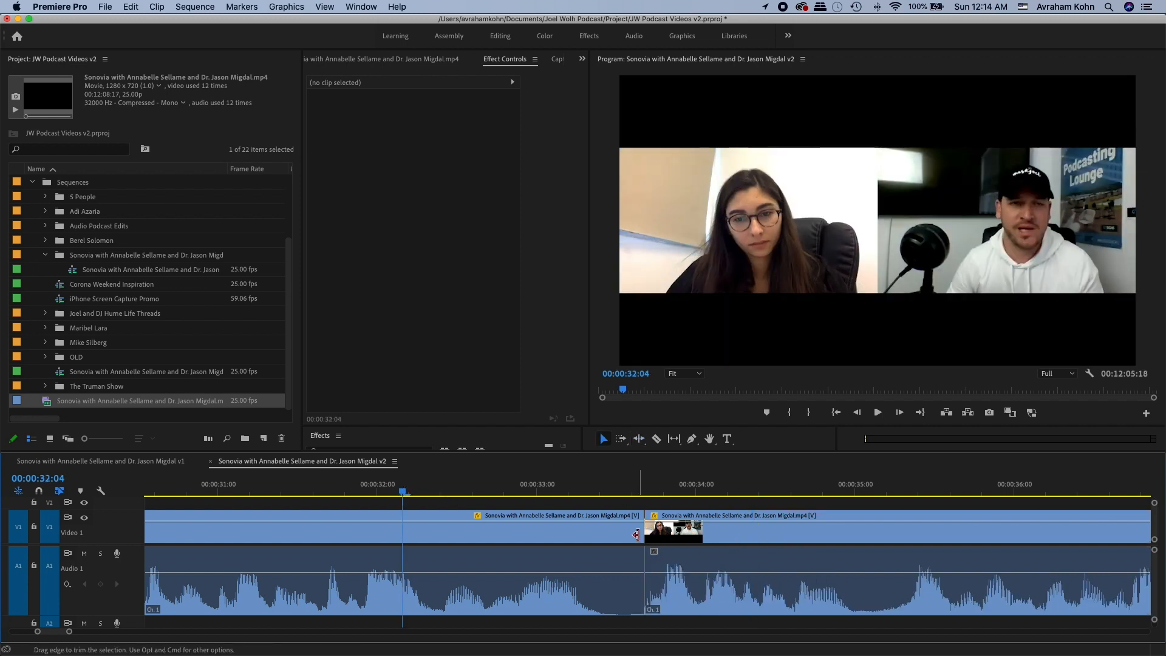
pyautogui.moveTo(636, 534); pyautogui.dragTo(604, 535)
# - Zoom the timeline out to five-second intervals and play across the cut at 00:00:33:12, stopping at 00:00:37:08
pyautogui.press('-')
pyautogui.press('-')
pyautogui.press('-')
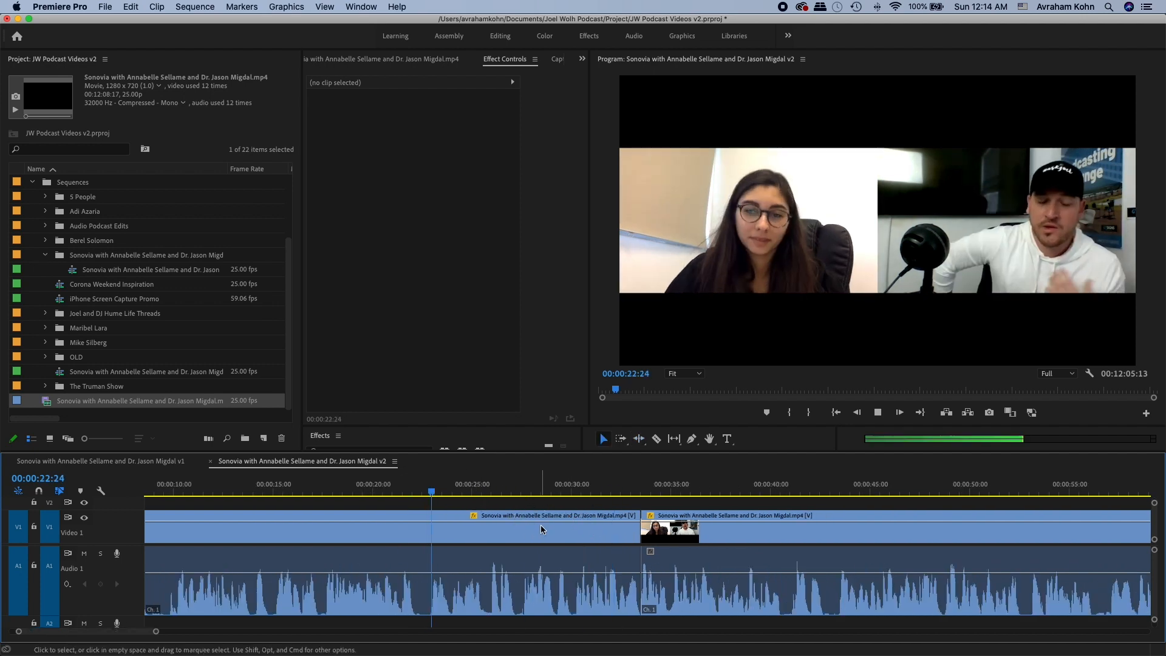
pyautogui.click(592, 486)
pyautogui.press('space')
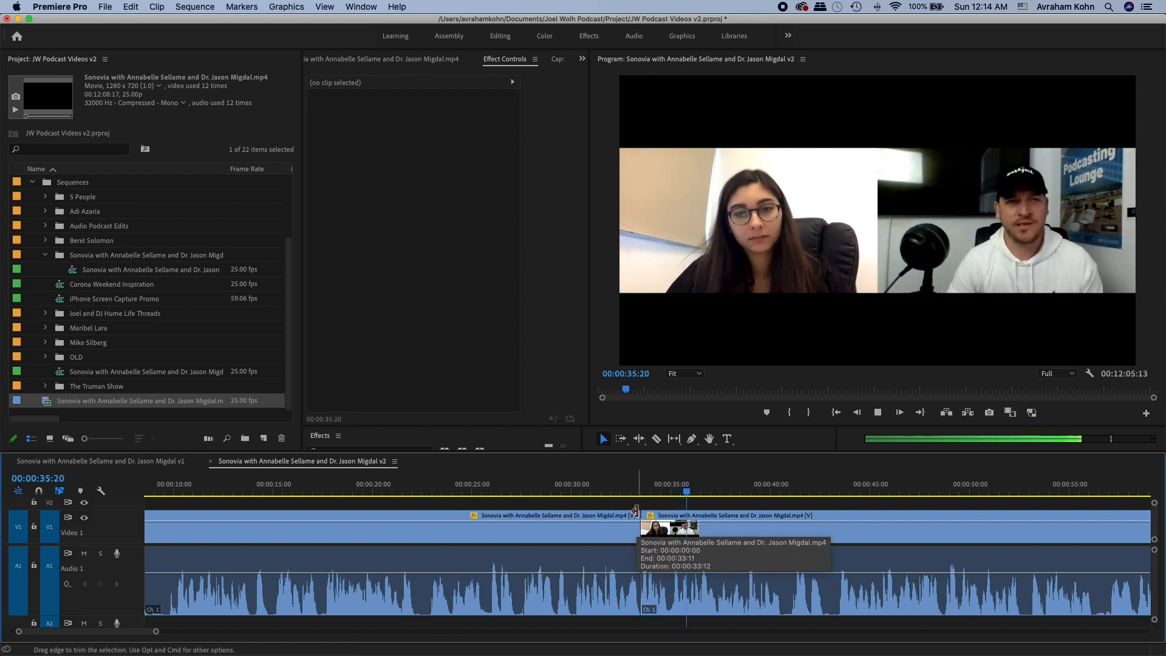
pyautogui.press('space')
# - Play on from 00:00:37:08 to 00:01:03:19 with the timeline zoomed out, and scrub ahead to 00:02:16:04
pyautogui.press('-')
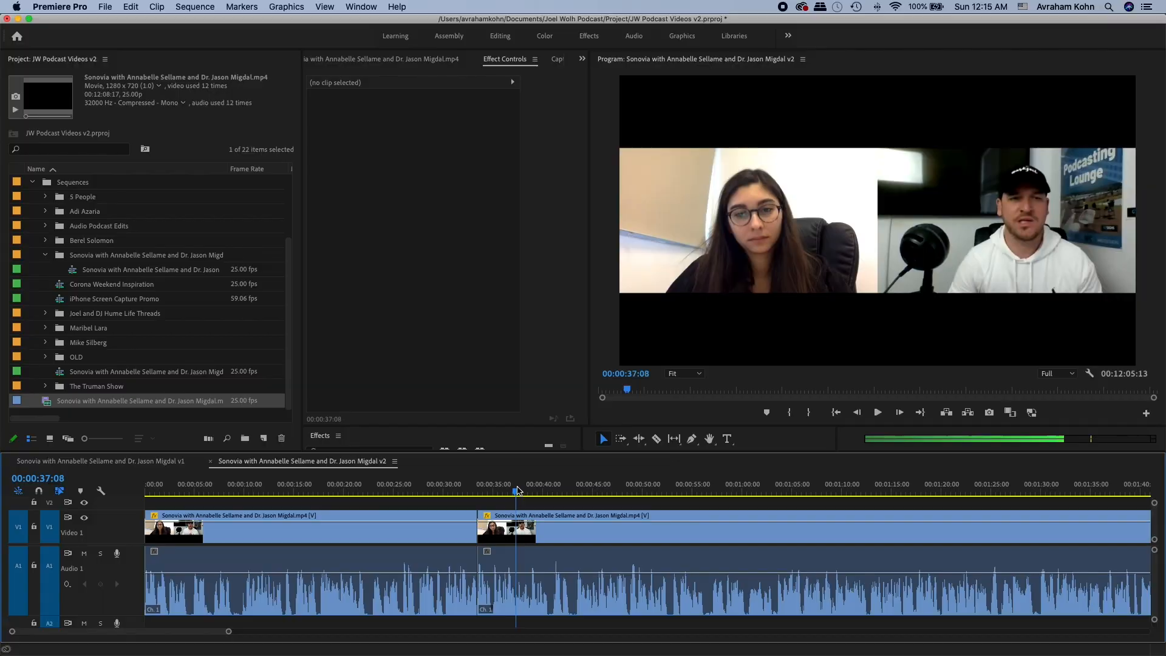
pyautogui.press('space')
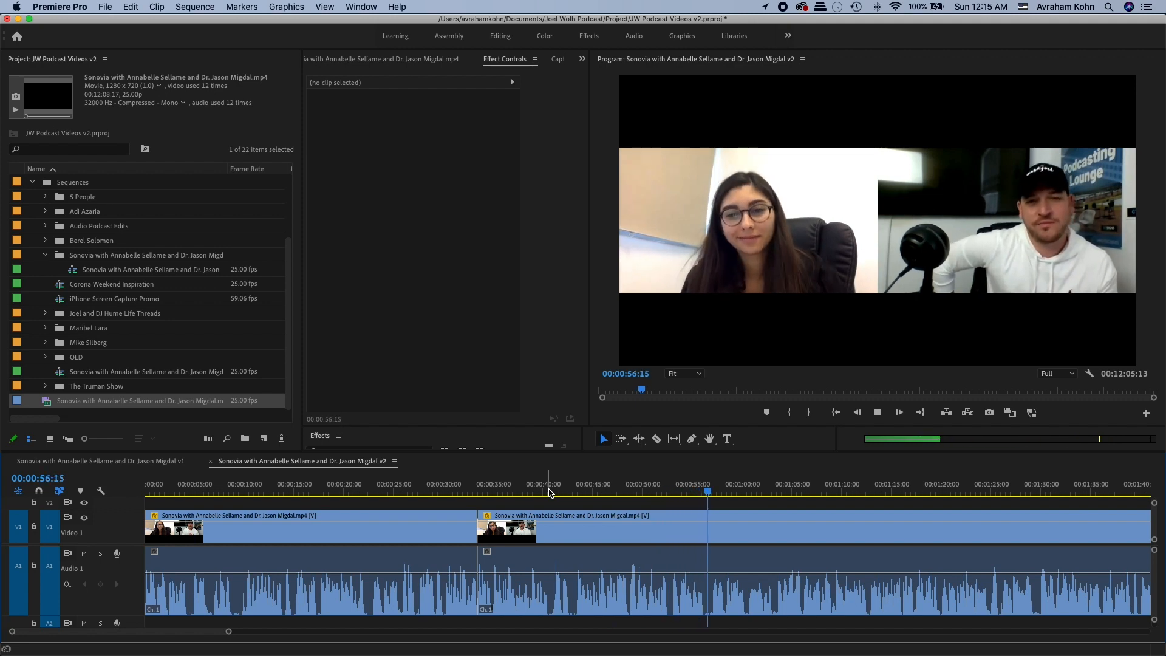
pyautogui.press('-')
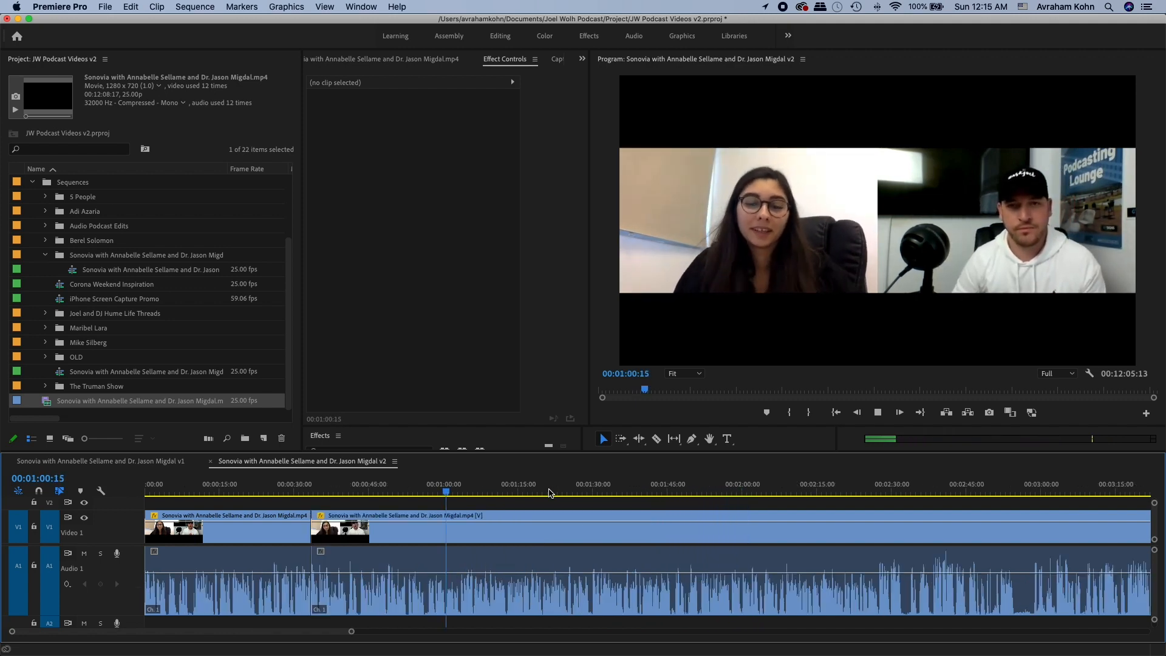
pyautogui.press('space')
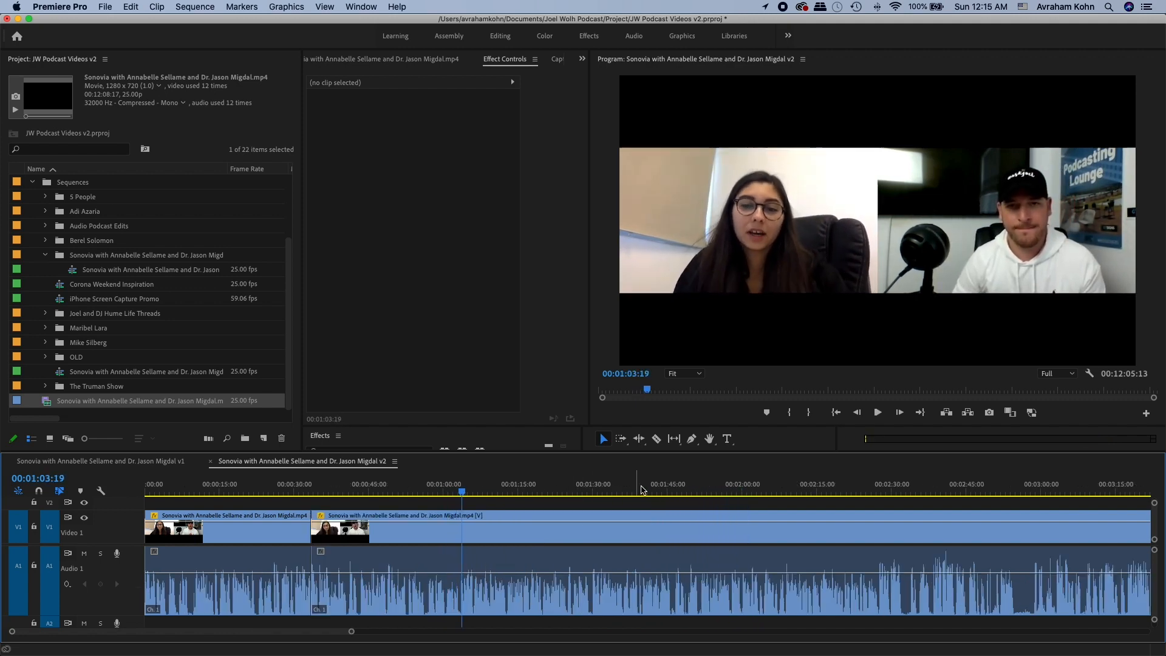
pyautogui.moveTo(716, 489); pyautogui.dragTo(672, 490)
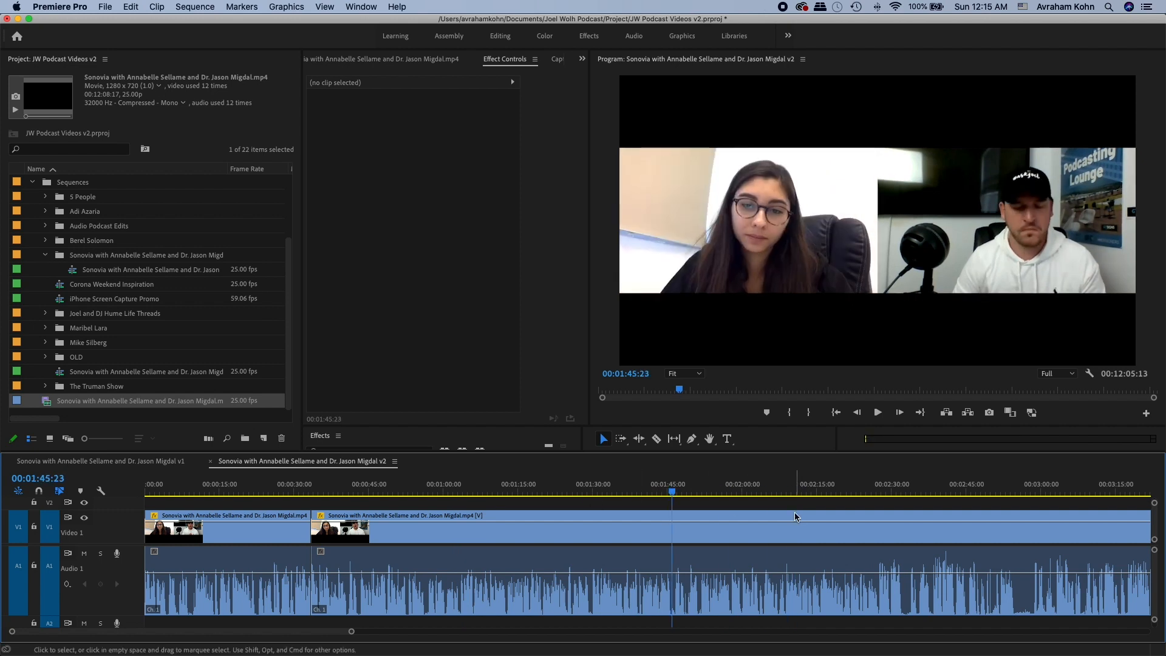
pyautogui.moveTo(880, 495); pyautogui.dragTo(823, 491)
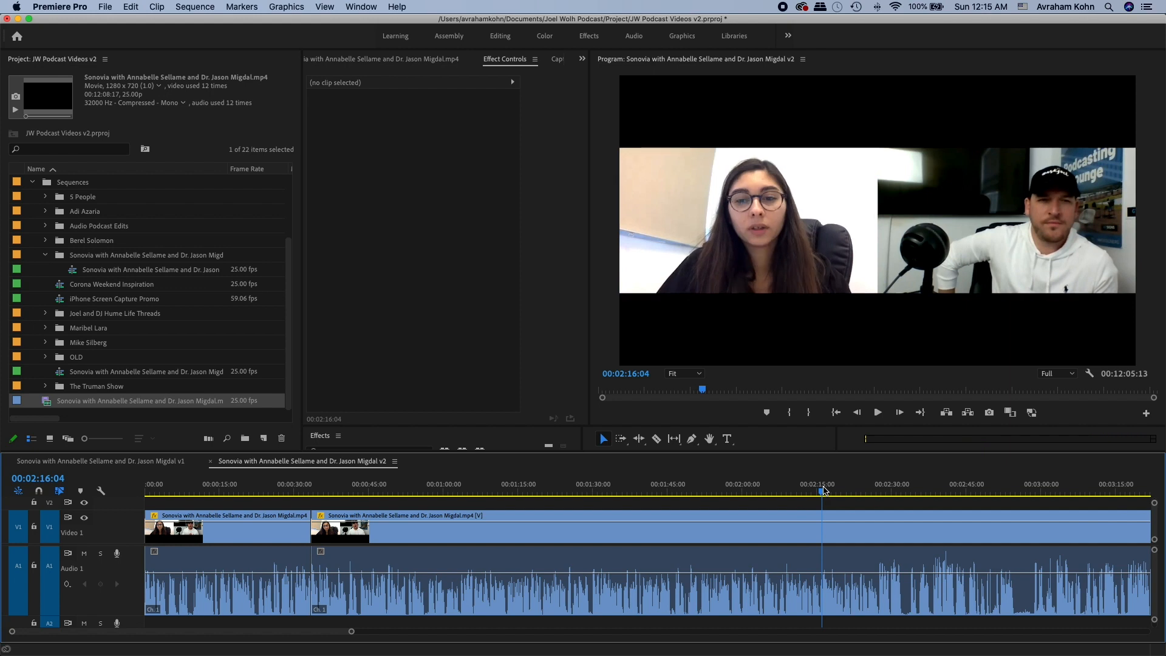
# - Play from 00:02:16:04 and split the recording at 00:02:27:12, just before the louder speech, using the Razor tool
pyautogui.press('space')
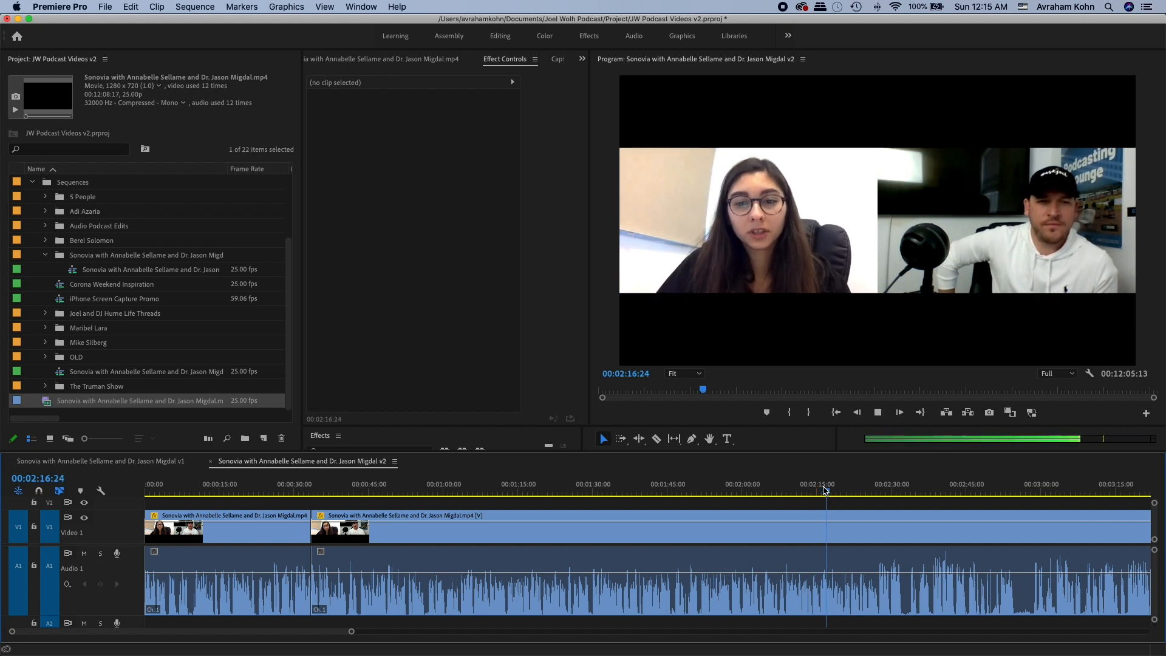
pyautogui.press('=')
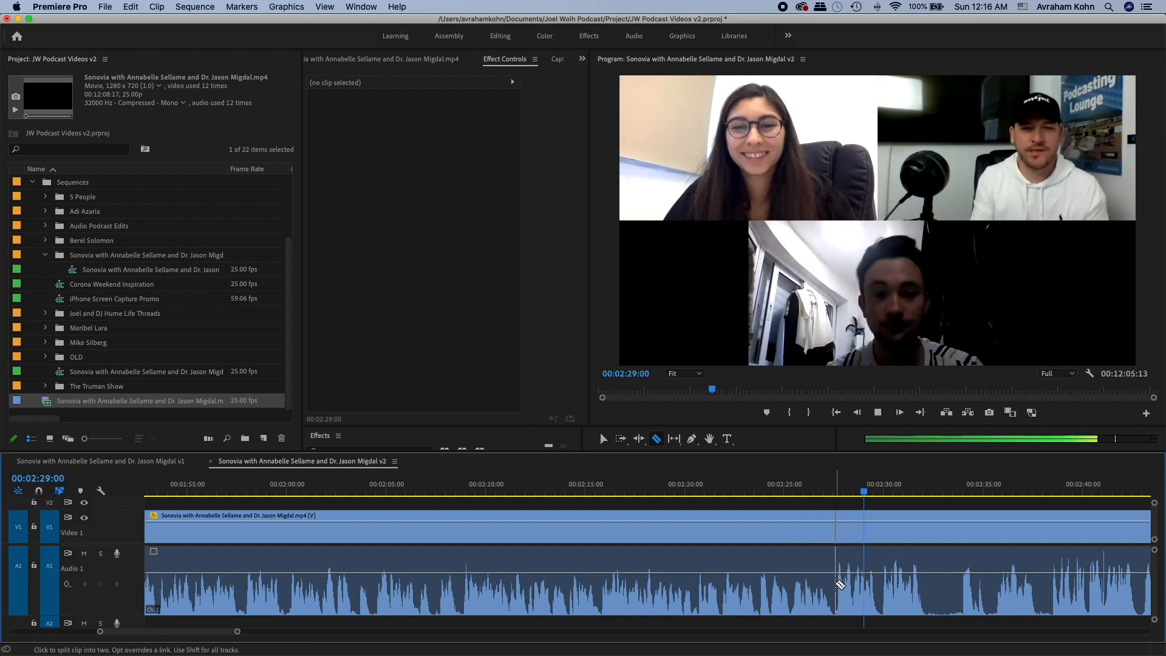
pyautogui.press('c')
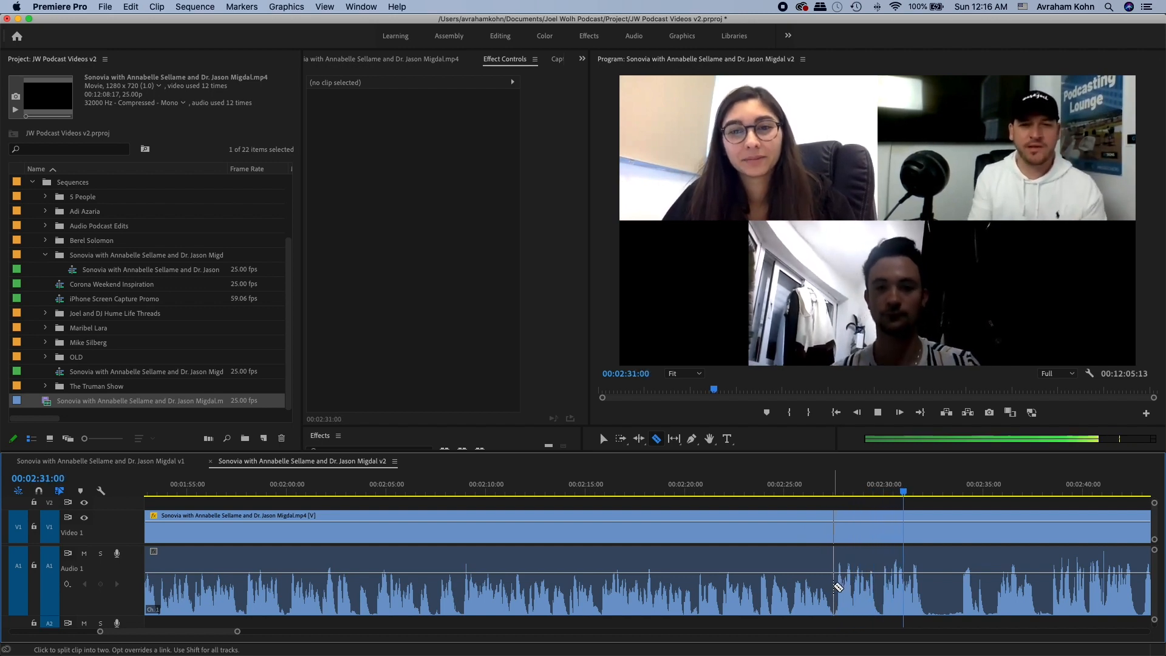
pyautogui.click(833, 586)
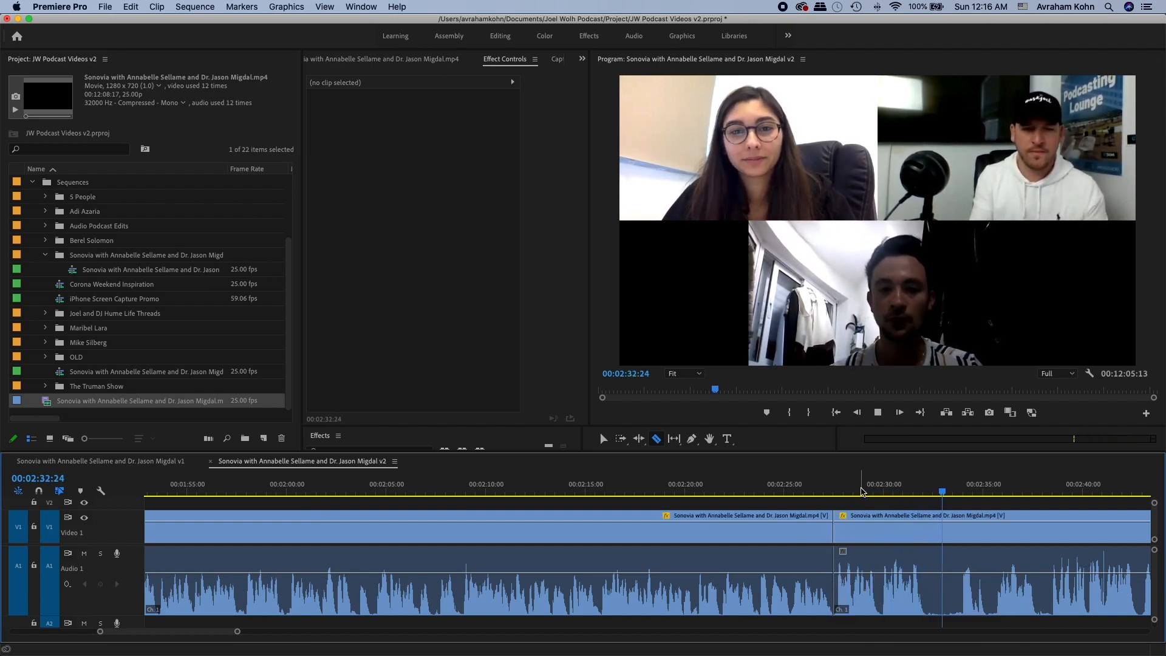
# - Step frame by frame between 00:02:24:06 and 00:02:24:07, and leave the playhead on the first frame of the new video layout
pyautogui.scroll(-2, 860, 494)
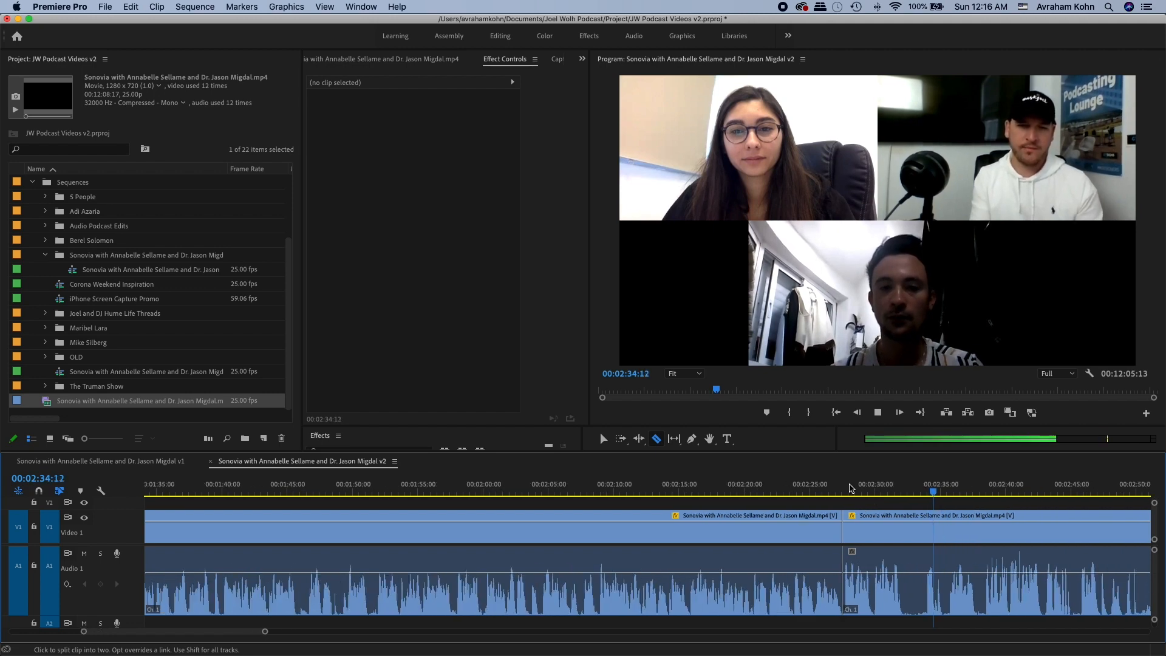
pyautogui.click(784, 490)
pyautogui.press('space')
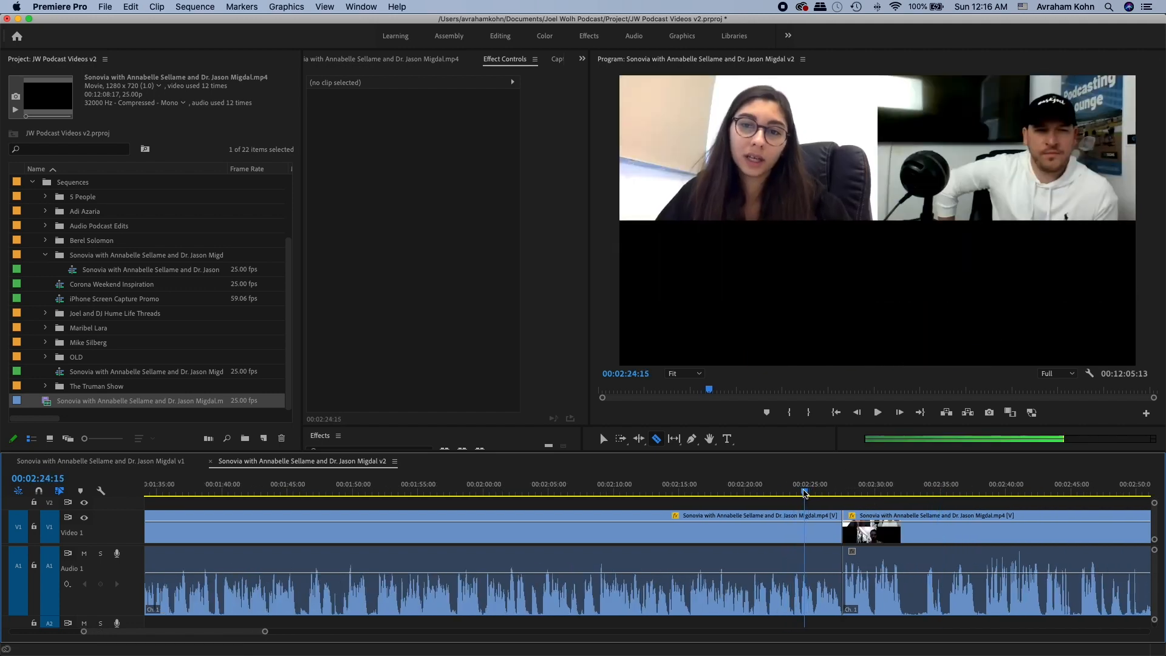
pyautogui.click(799, 492)
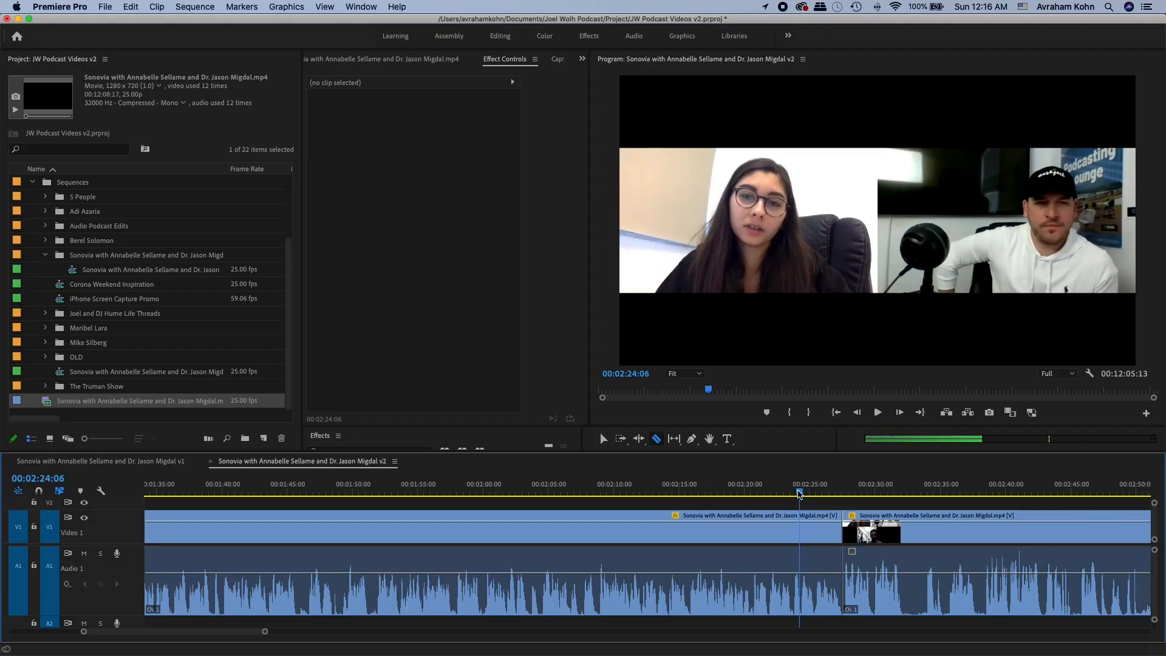
pyautogui.press('Right')
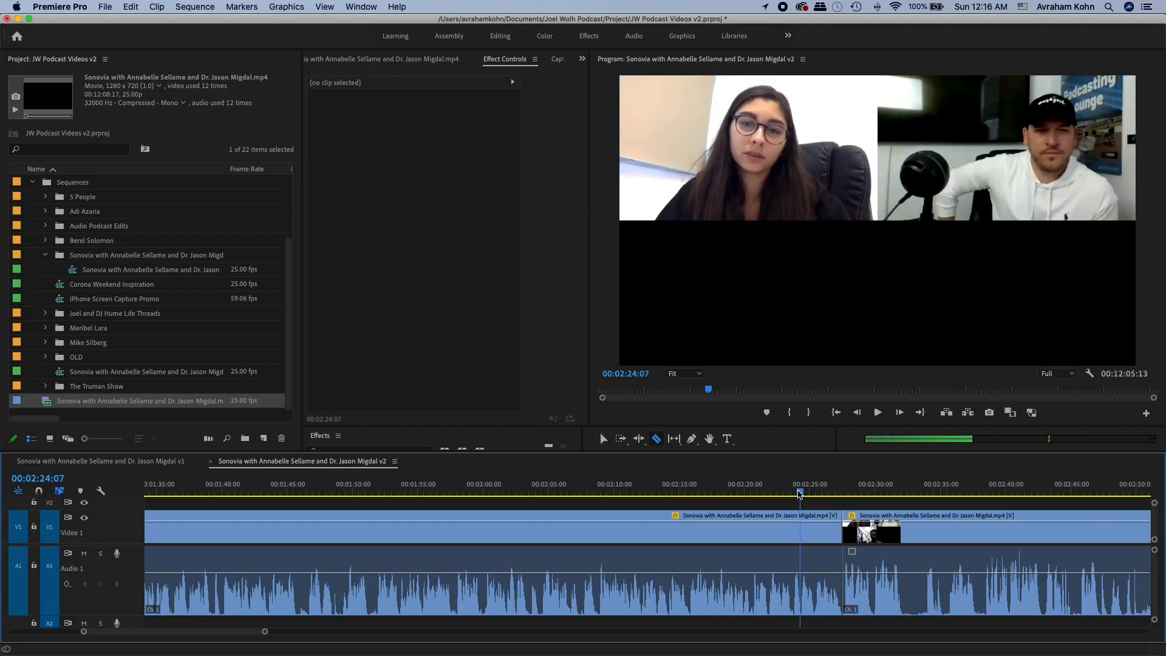
pyautogui.press('Left')
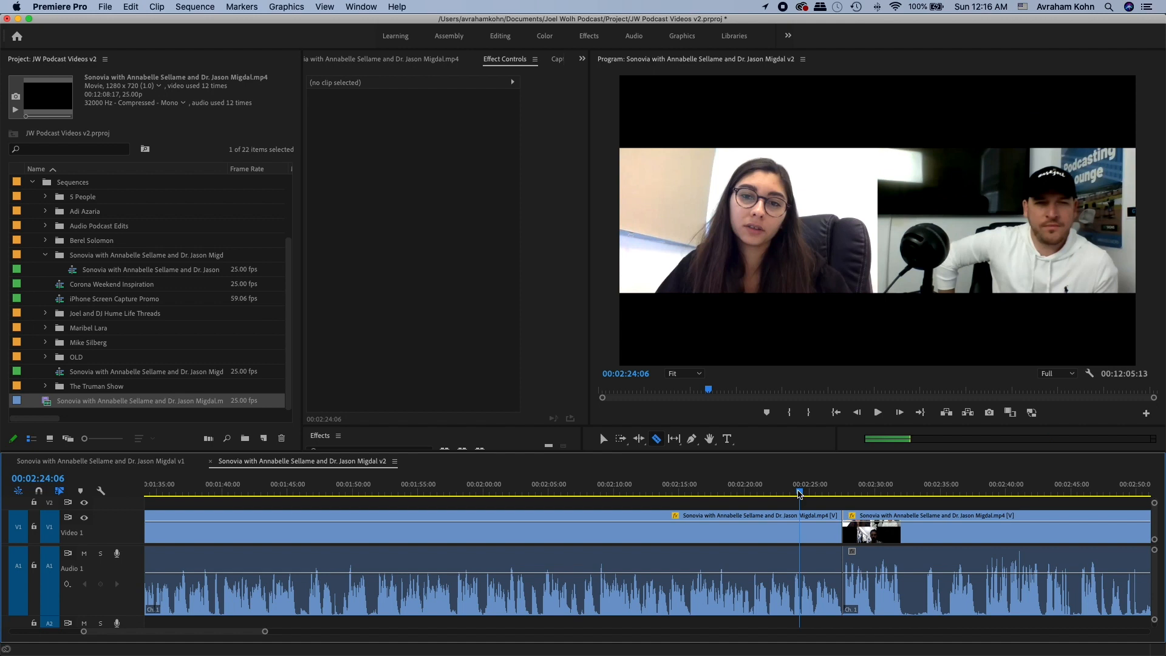
pyautogui.press('Right')
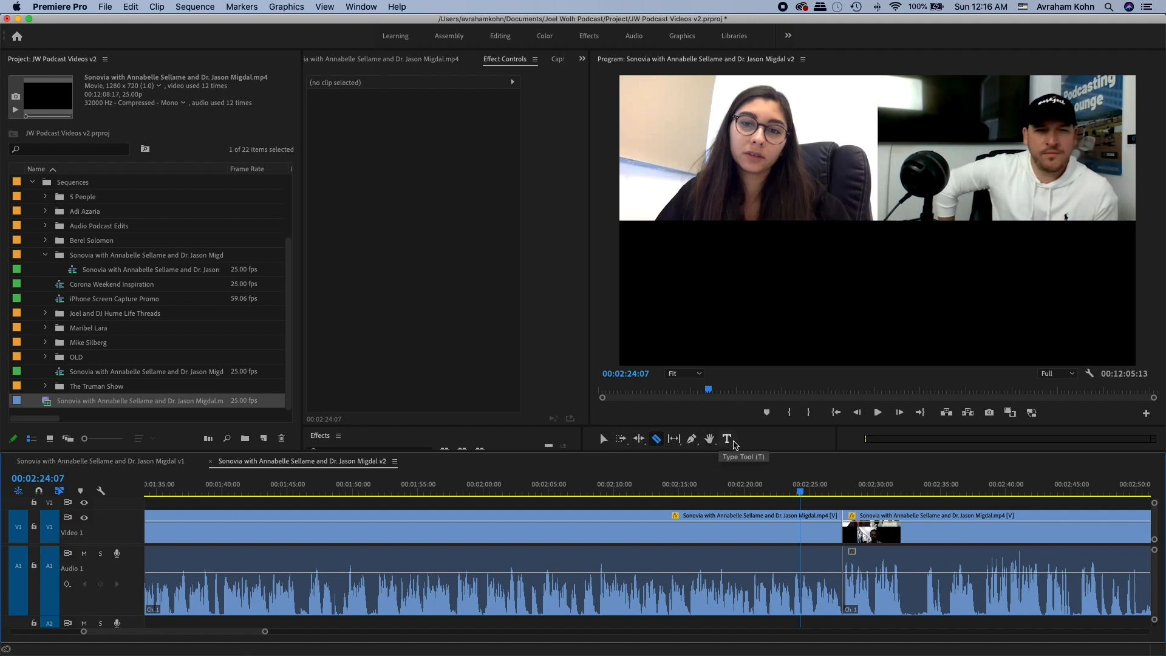
# - Move the cut at 00:02:27:12 back to the layout change at 00:02:24:07 with the Rolling Edit tool
pyautogui.click(639, 443)
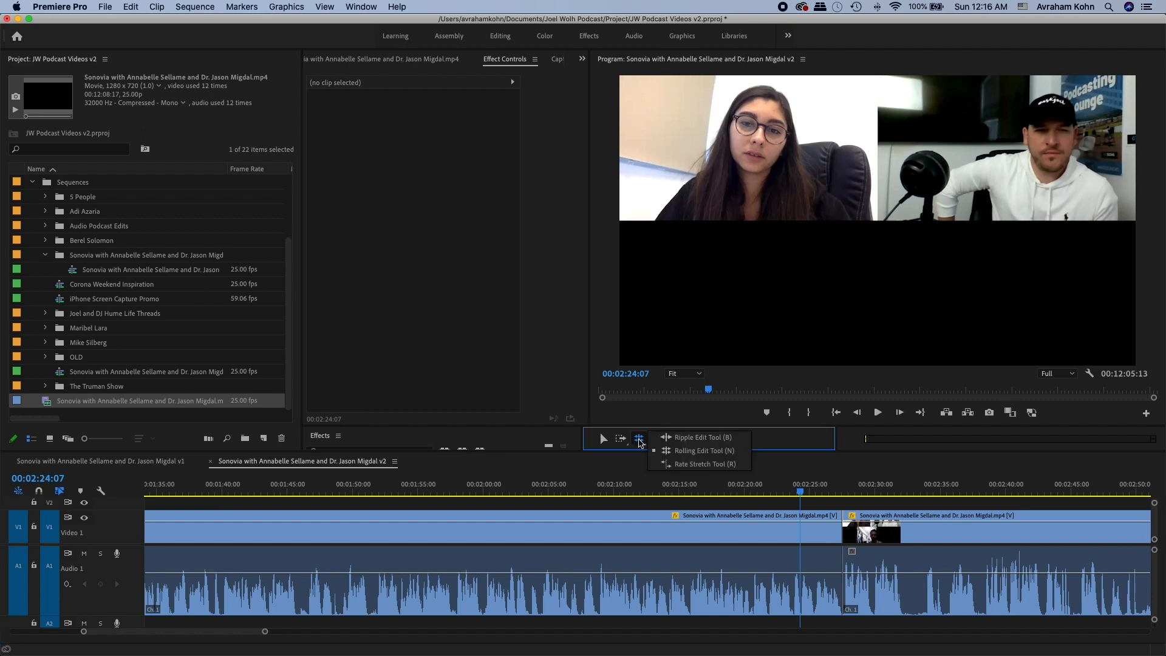
pyautogui.click(682, 452)
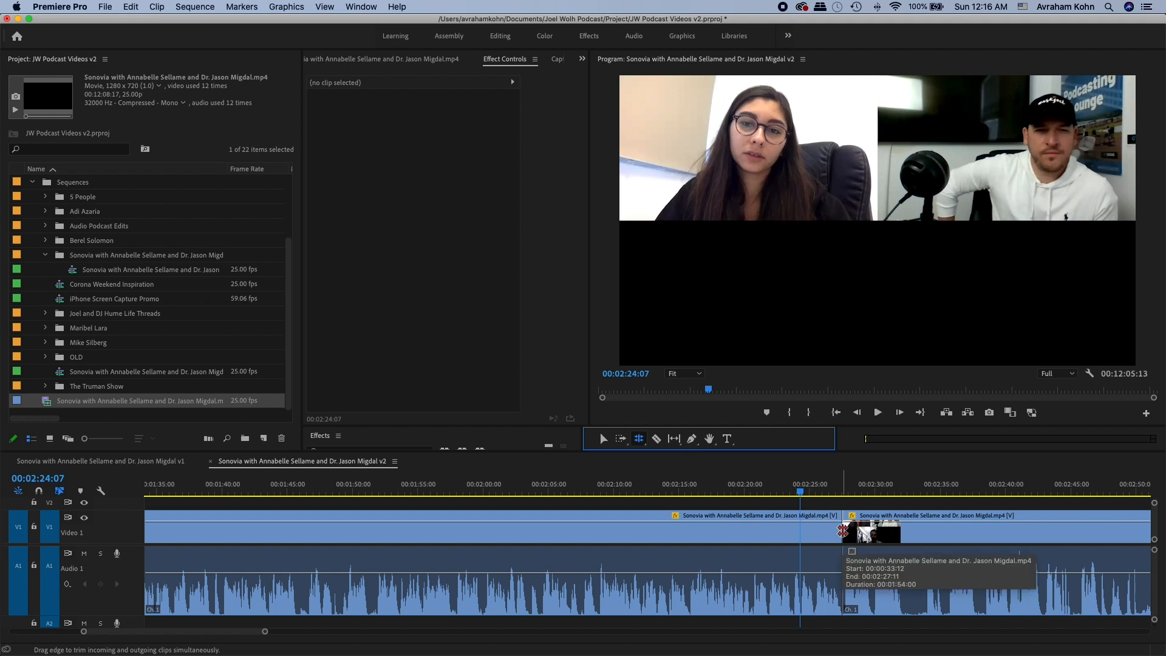
pyautogui.moveTo(842, 531); pyautogui.dragTo(836, 531)
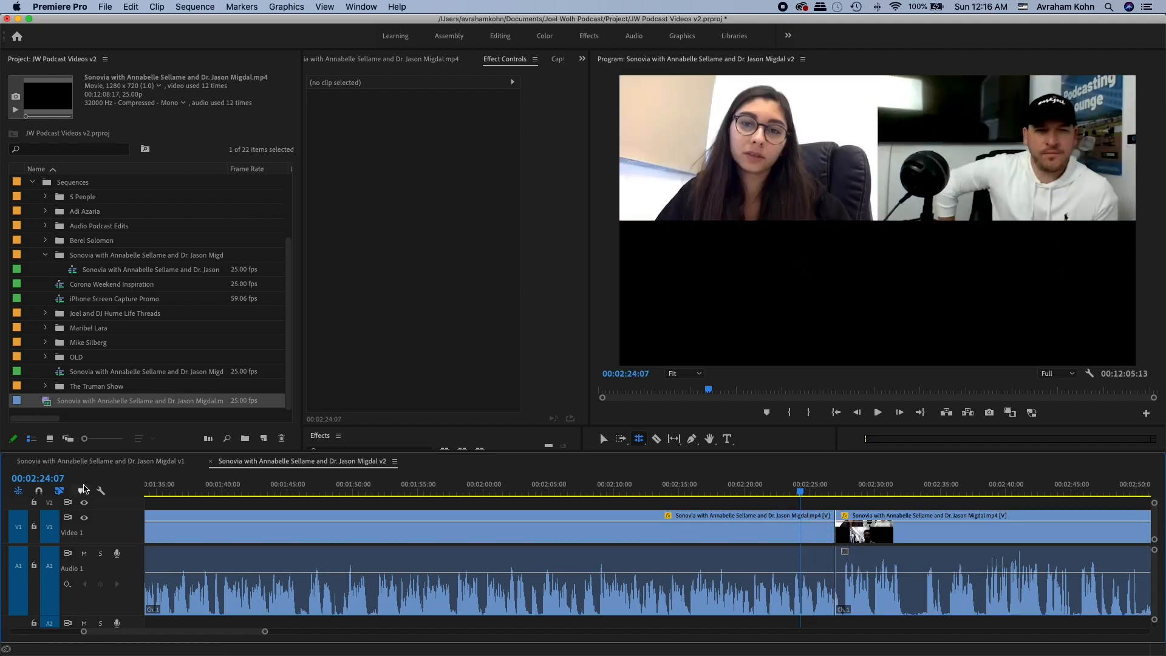
pyautogui.hscroll(1, 39, 494)
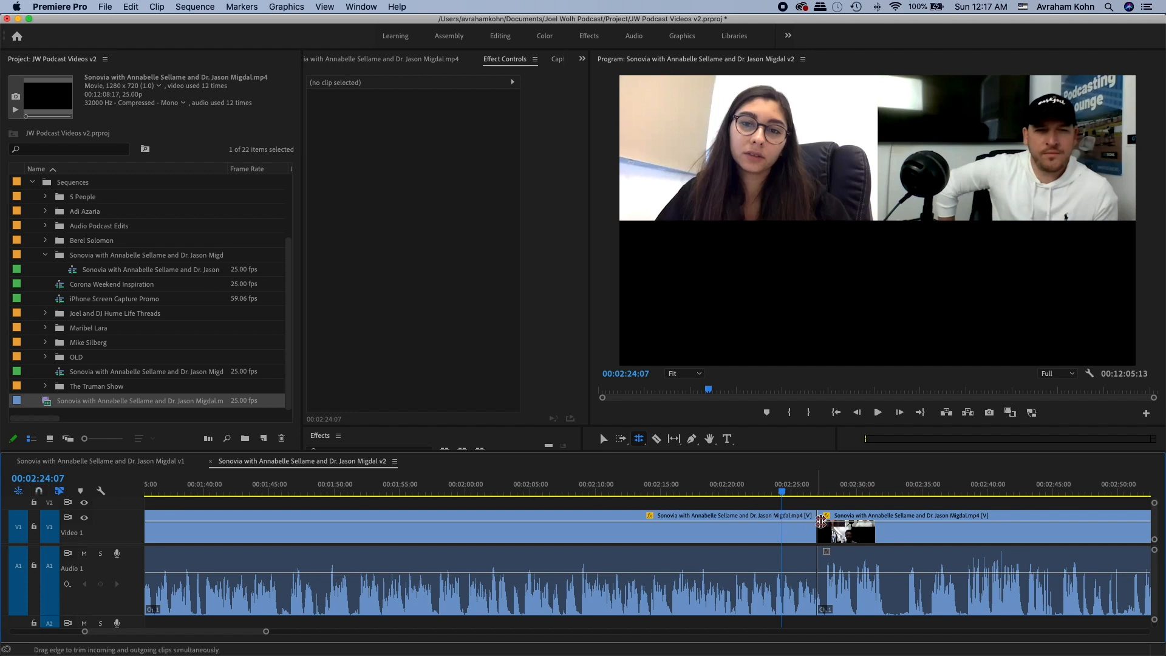
pyautogui.moveTo(813, 528); pyautogui.dragTo(769, 513)
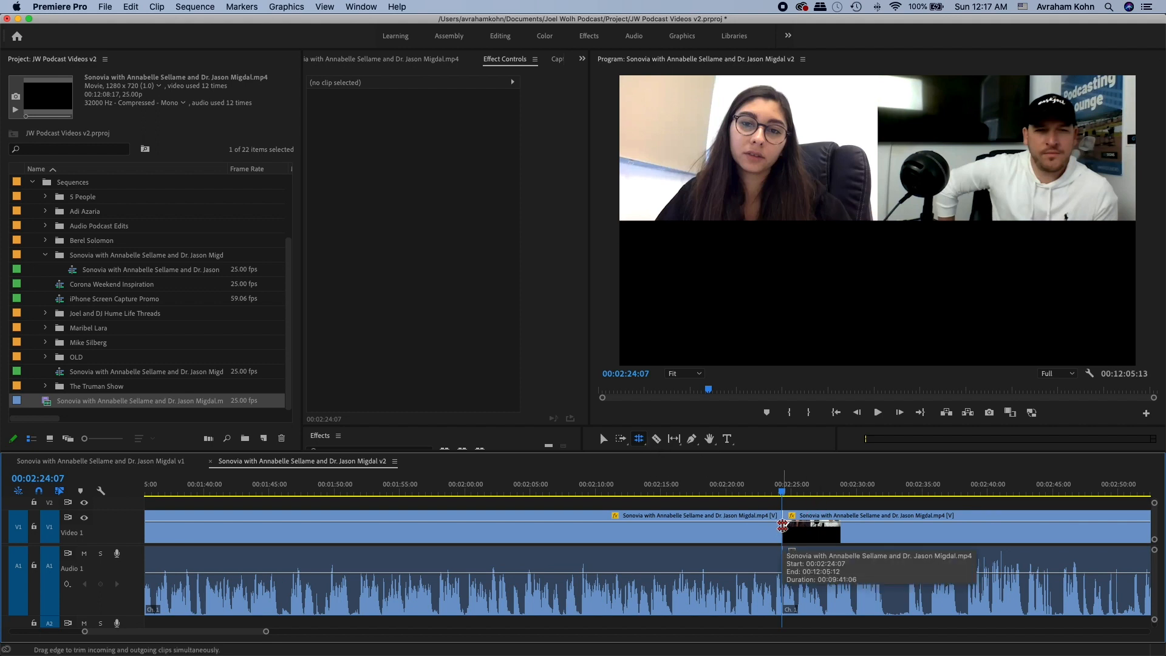
pyautogui.moveTo(783, 526); pyautogui.dragTo(888, 531)
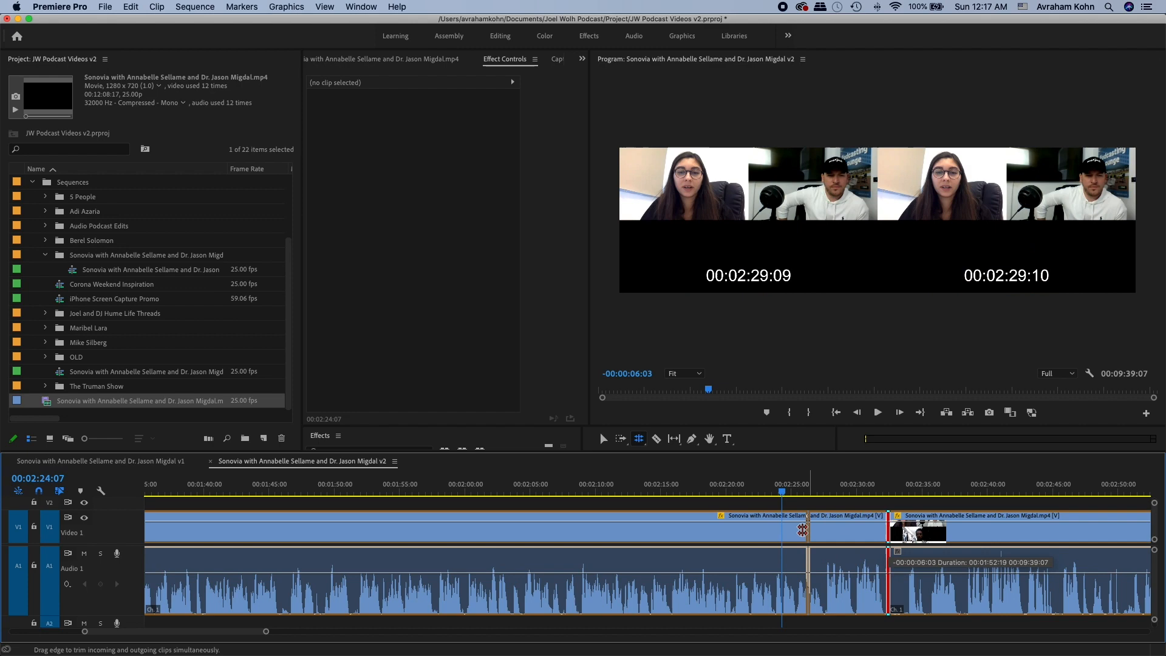
pyautogui.moveTo(802, 530); pyautogui.dragTo(782, 530)
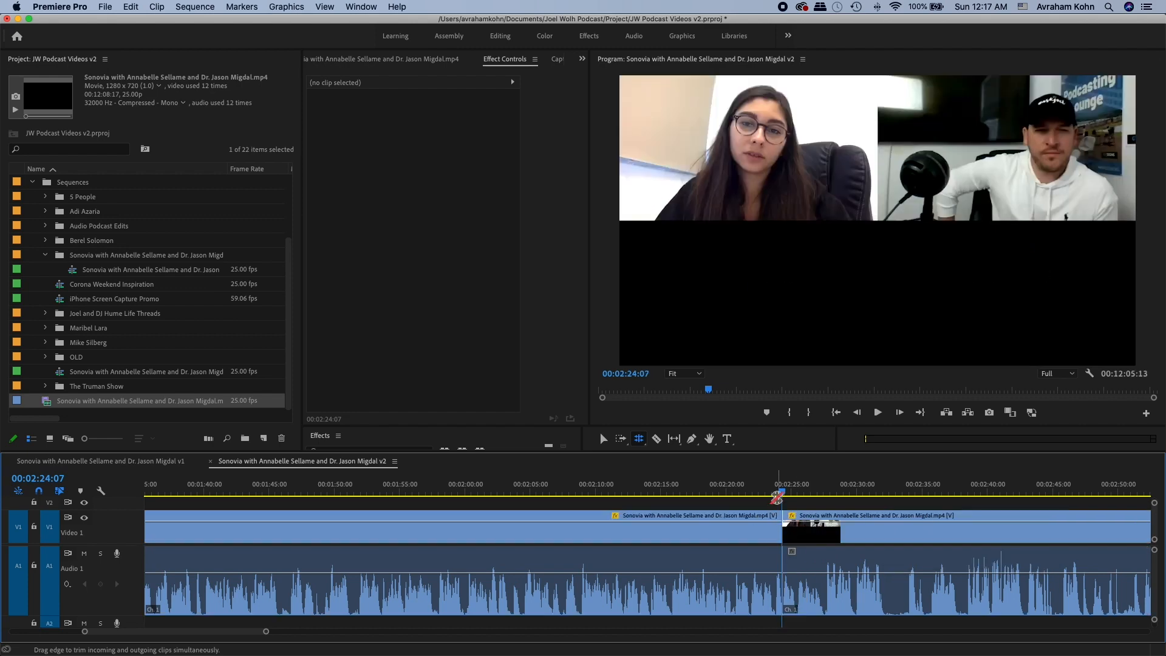
# - Play on from the cut at 00:02:24:07 to 00:02:29:08 and zoom the timeline out to fifteen-second intervals
pyautogui.hscroll(-8, 807, 502)
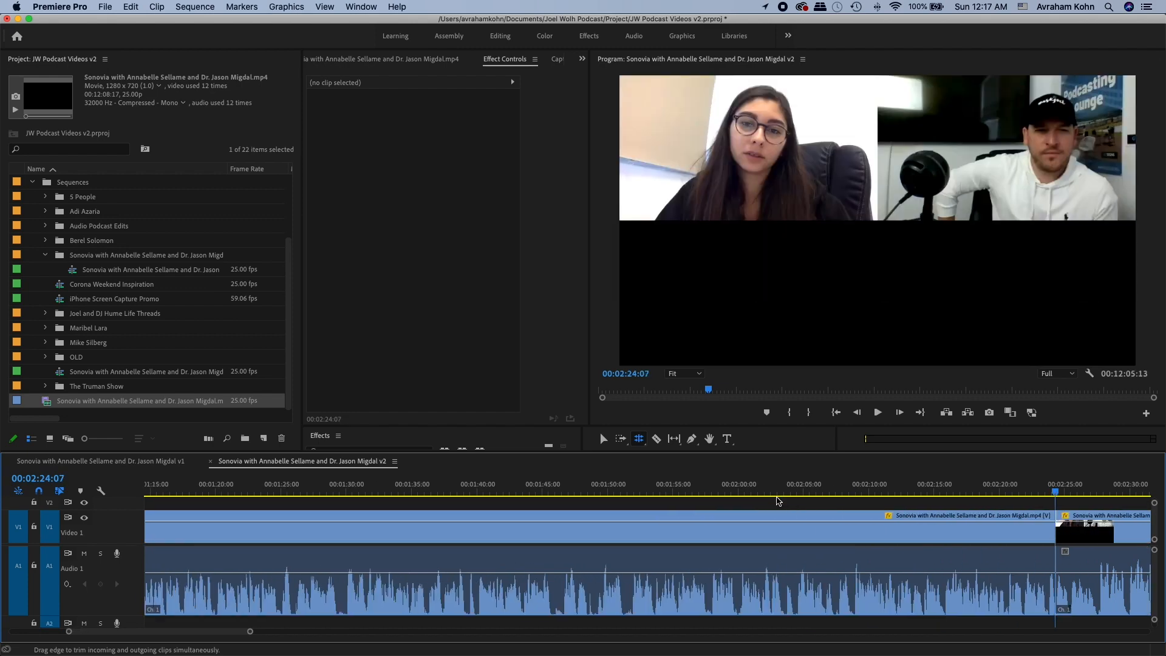
pyautogui.press('space')
pyautogui.hscroll(-12, 780, 504)
pyautogui.hscroll(5, 859, 508)
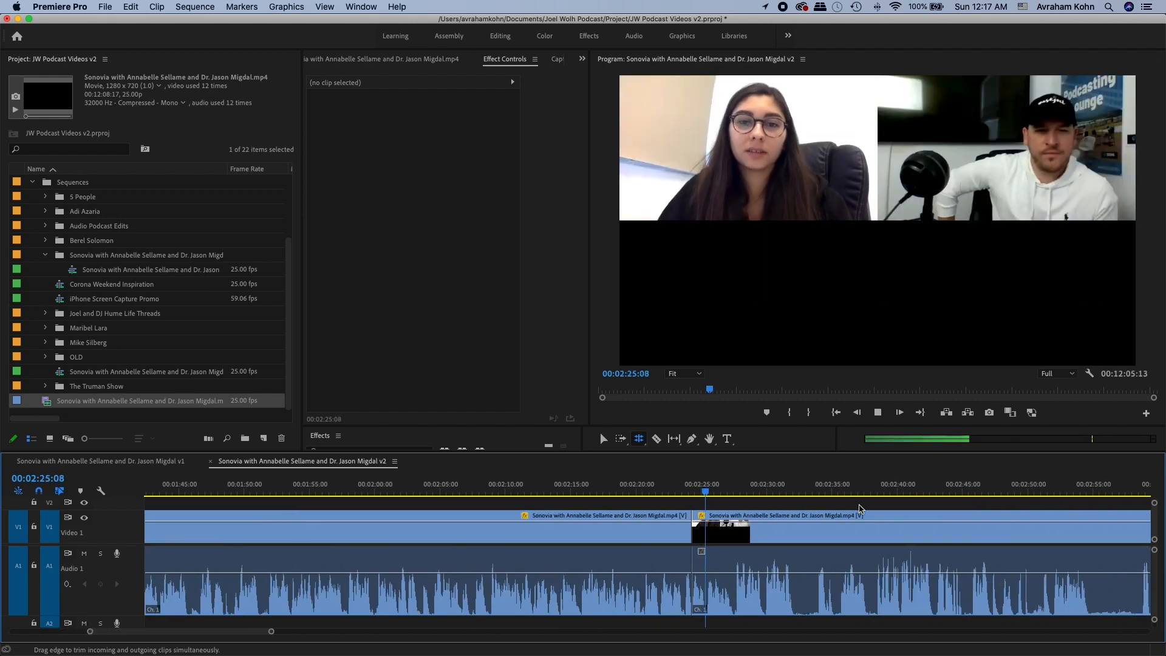
pyautogui.press('-')
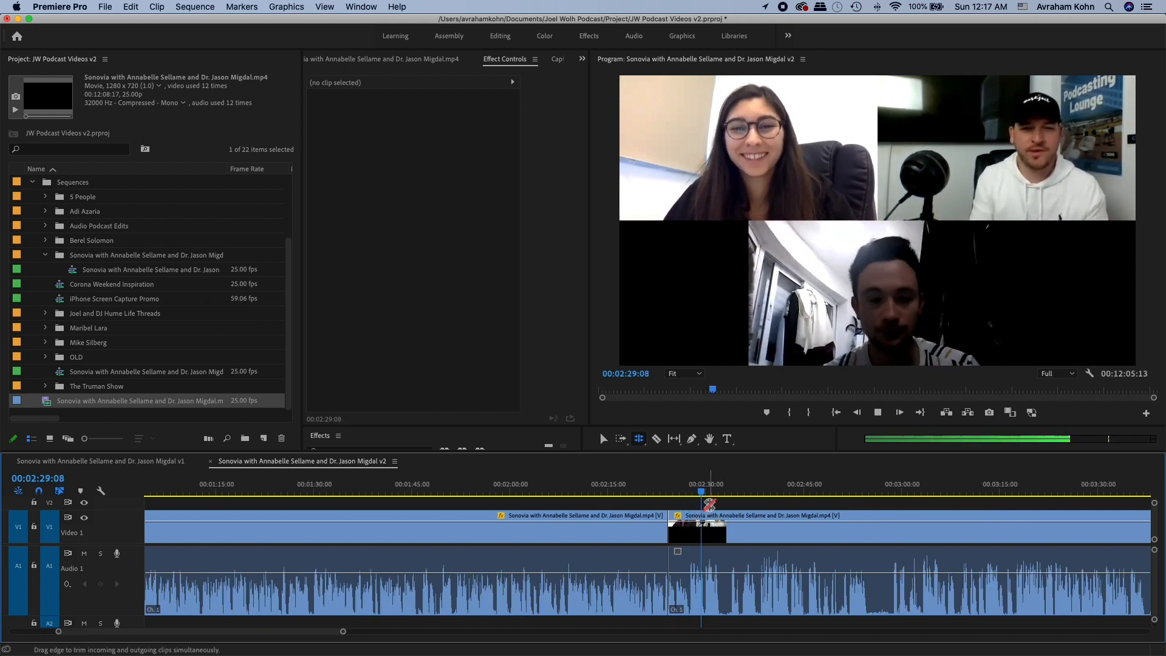
# - Find the frame at 00:02:29:09 by scrubbing the zoomed-in waveform, and split the recording there with the Razor tool
pyautogui.press('c')
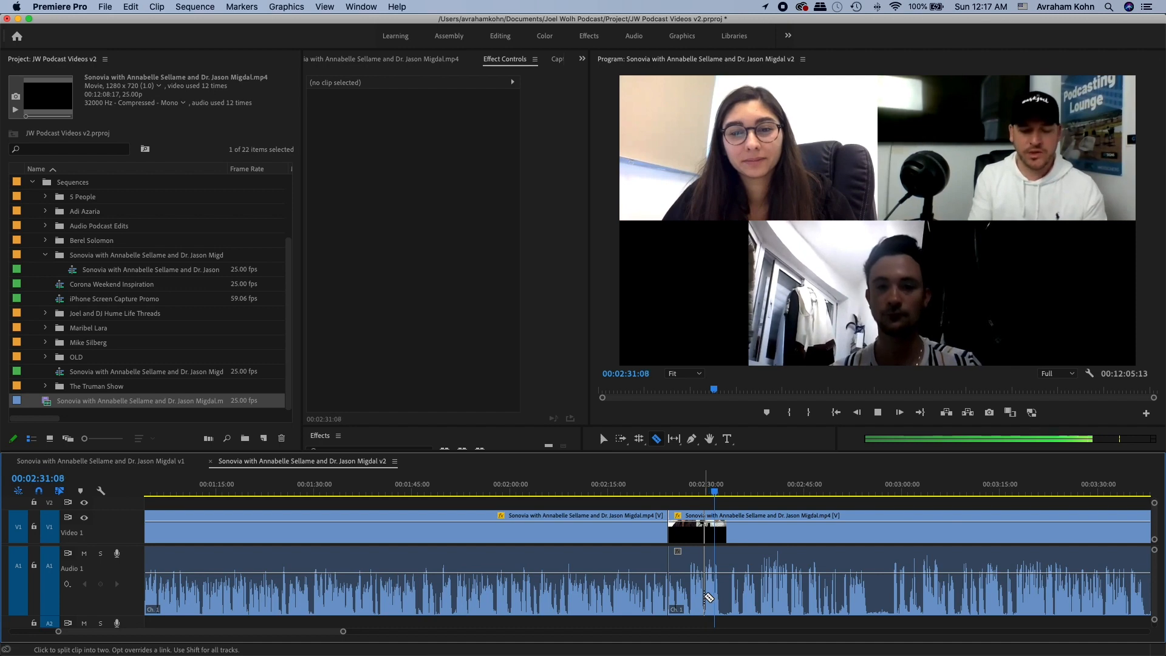
pyautogui.click(697, 491)
pyautogui.press('=')
pyautogui.press('=')
pyautogui.press('=')
pyautogui.press('=')
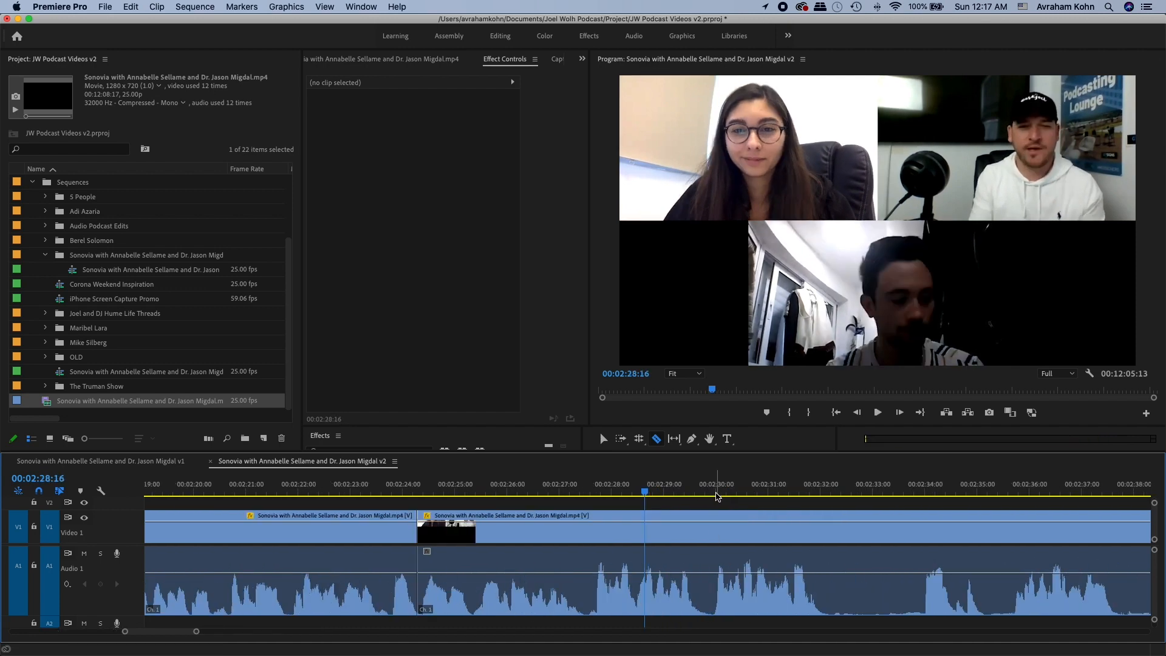
pyautogui.click(546, 483)
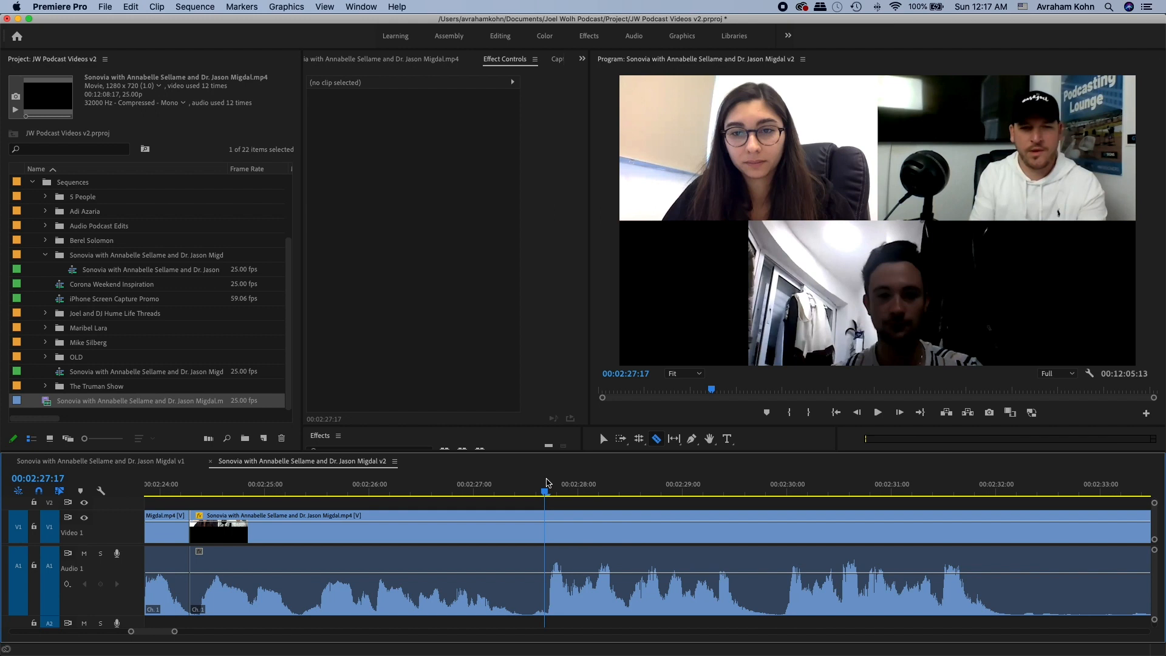
pyautogui.moveTo(584, 492); pyautogui.dragTo(722, 494)
pyautogui.click(721, 513)
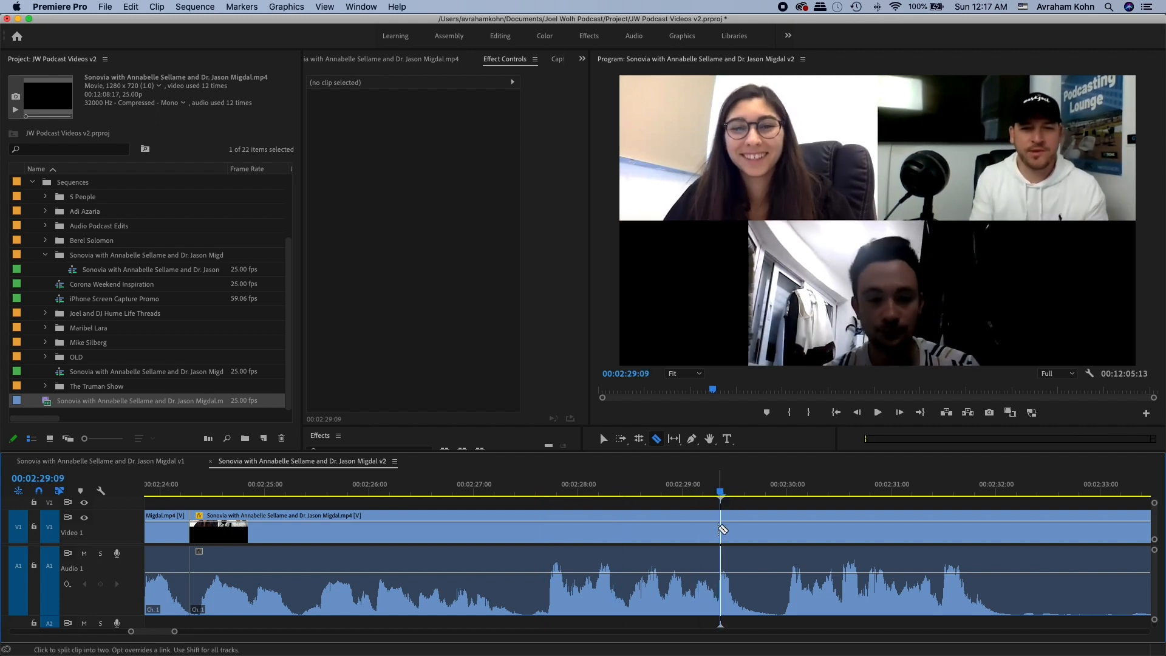
# - Check the new split in playback and roll it back one frame to 00:02:29:08, then return to the Selection tool
pyautogui.press('space')
pyautogui.press('space')
pyautogui.press('n')
pyautogui.moveTo(720, 535); pyautogui.dragTo(716, 534)
pyautogui.press('v')
# - Zoom the timeline out to five-second intervals and scrub ahead to 00:02:35:13
pyautogui.press('-')
pyautogui.press('-')
pyautogui.press('-')
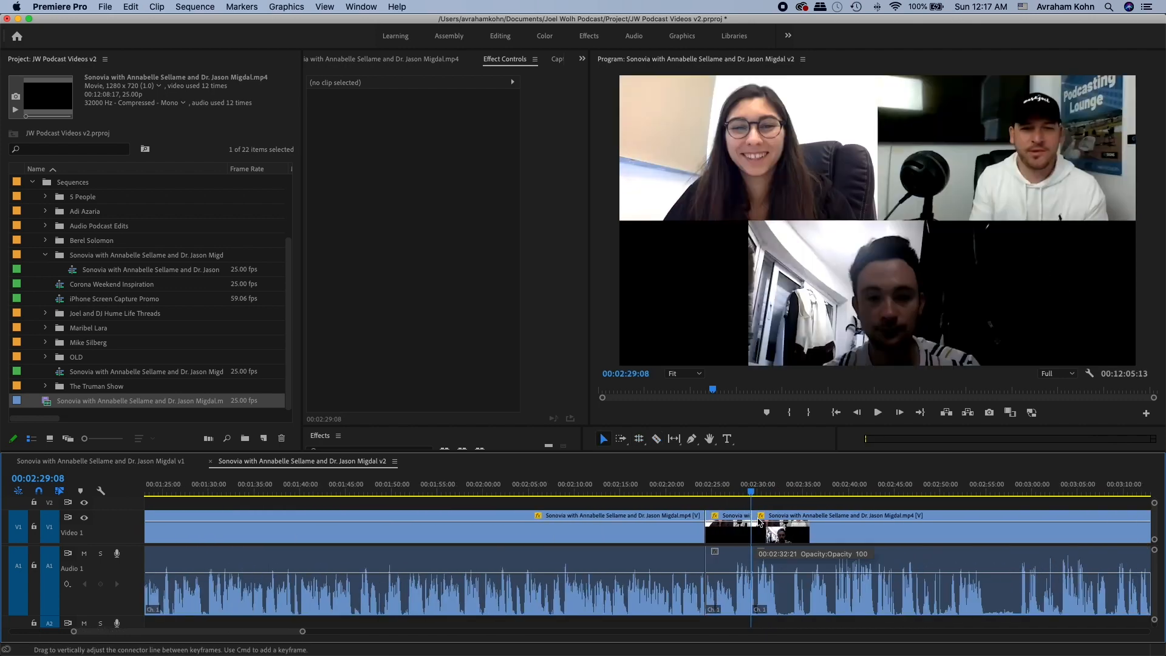
pyautogui.click(776, 486)
pyautogui.moveTo(777, 487); pyautogui.dragTo(809, 488)
pyautogui.hscroll(2, 817, 493)
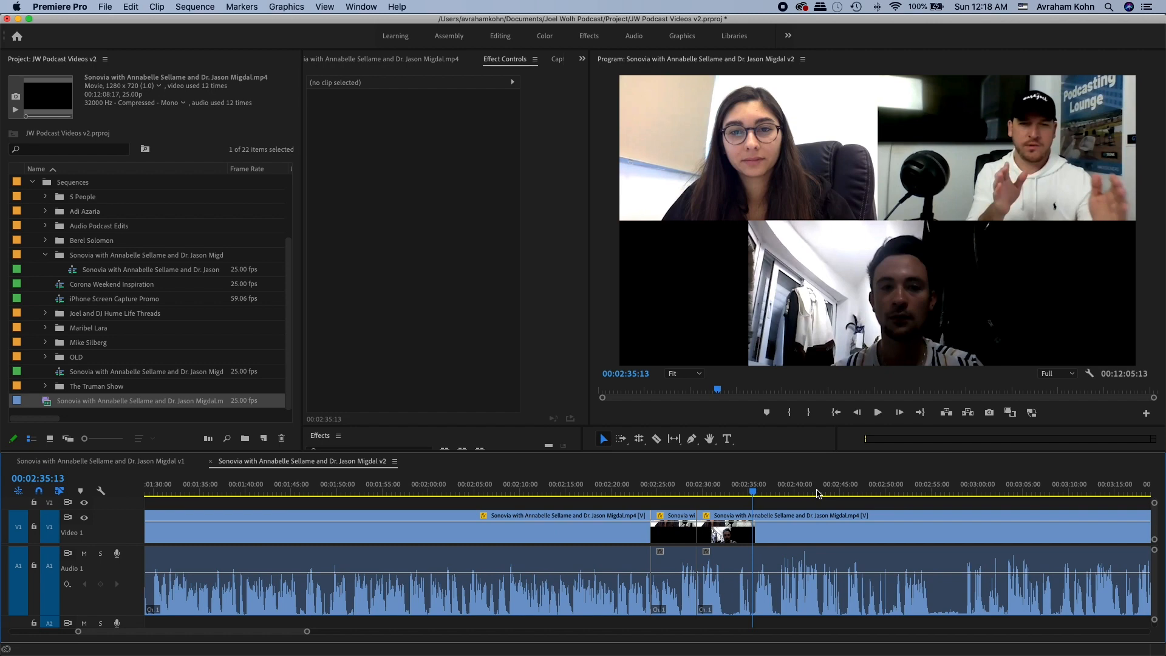
# - Find the resume point at 00:03:10:13 by scrubbing and playback, and ripple-trim the clip after the 00:02:29:08 cut to start there
pyautogui.hscroll(5, 816, 493)
pyautogui.moveTo(774, 489)
pyautogui.mouseDown()
pyautogui.moveTo(817, 486)
pyautogui.moveTo(783, 485)
pyautogui.mouseUp()
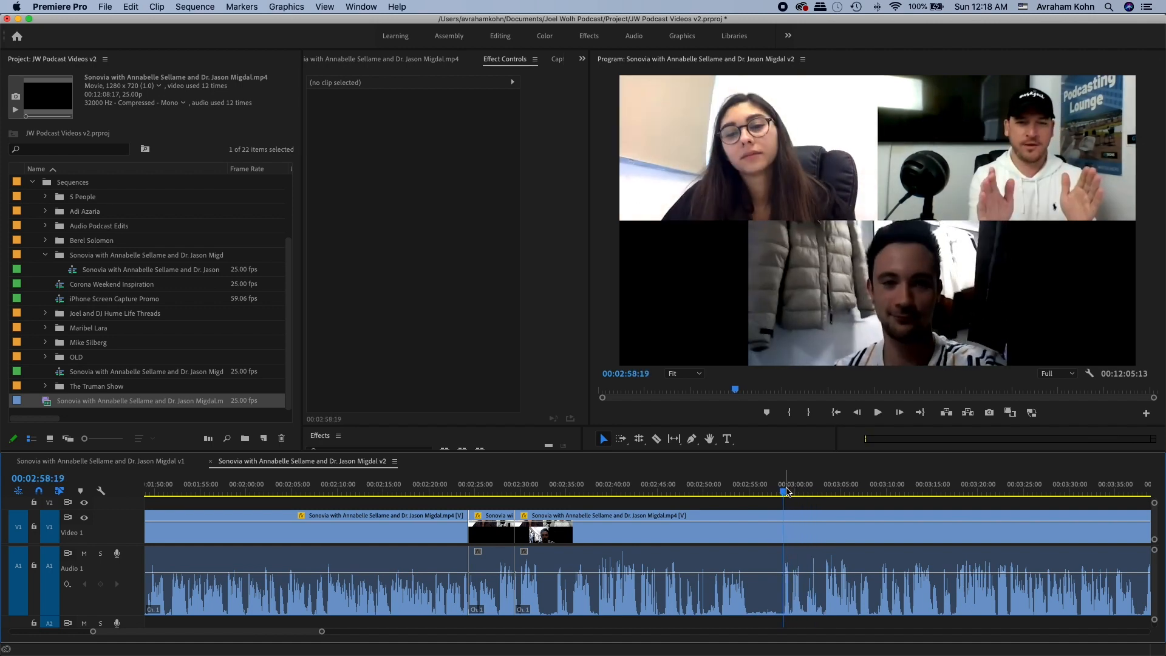
pyautogui.moveTo(798, 490); pyautogui.dragTo(958, 491)
pyautogui.press('space')
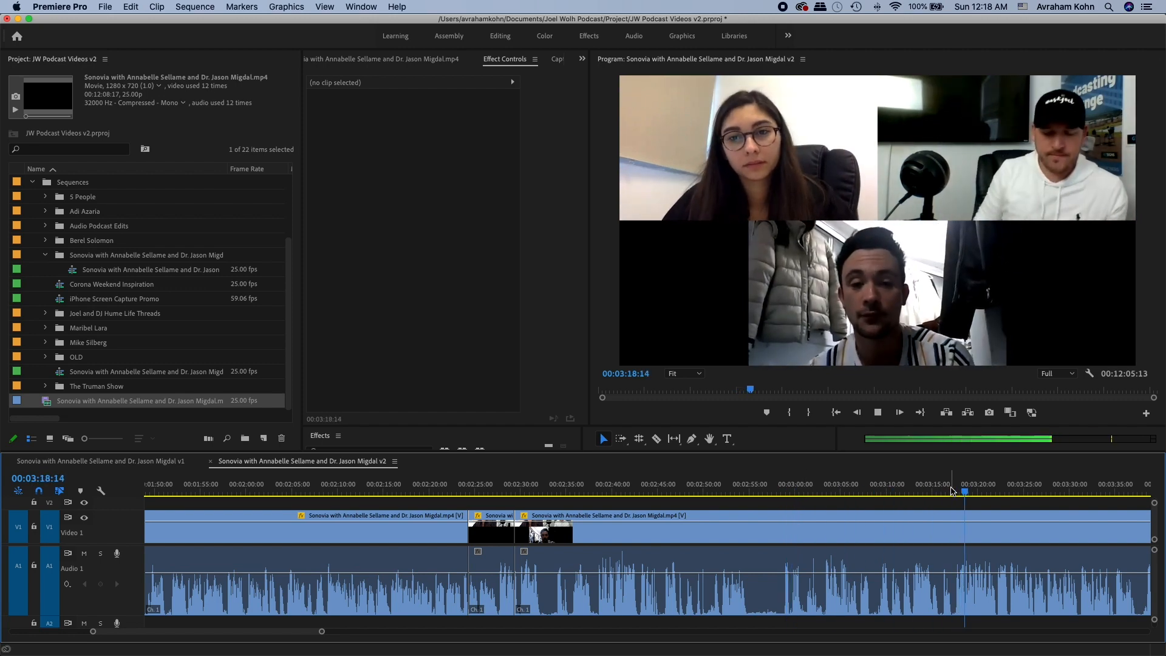
pyautogui.click(902, 488)
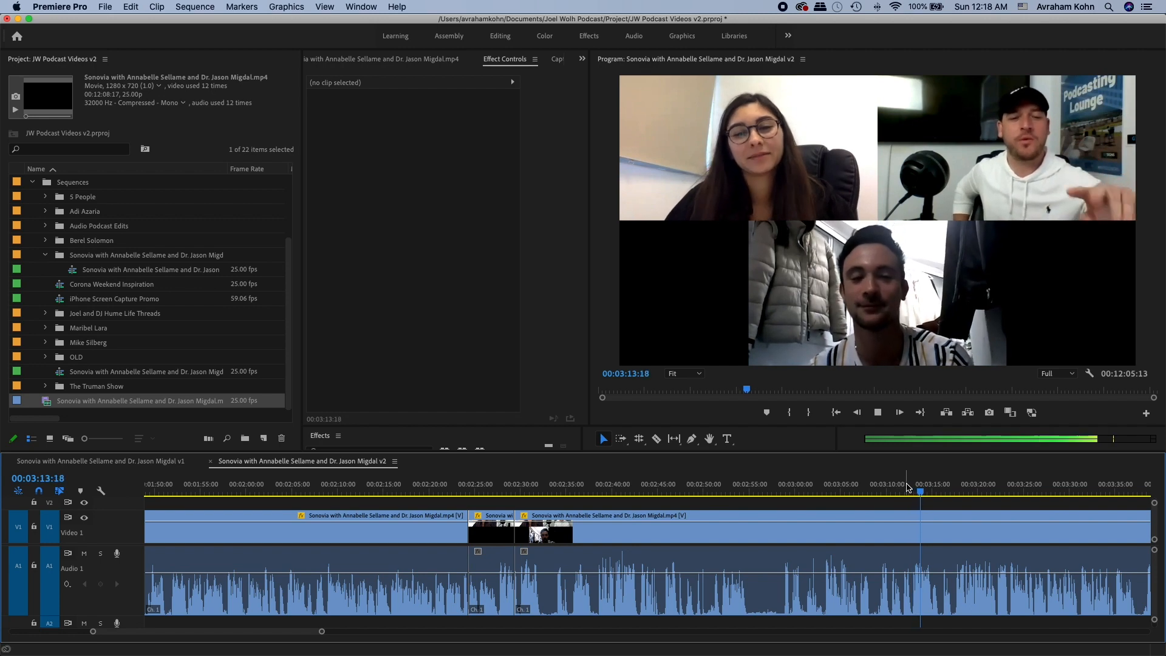
pyautogui.moveTo(916, 486); pyautogui.dragTo(881, 484)
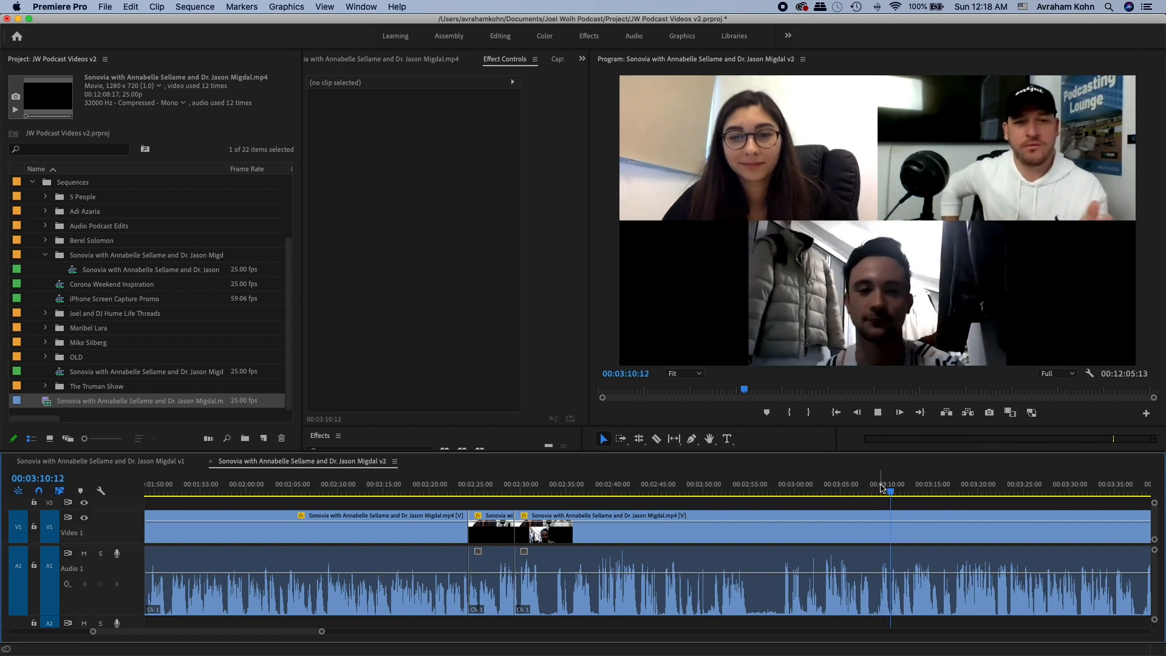
pyautogui.click(891, 486)
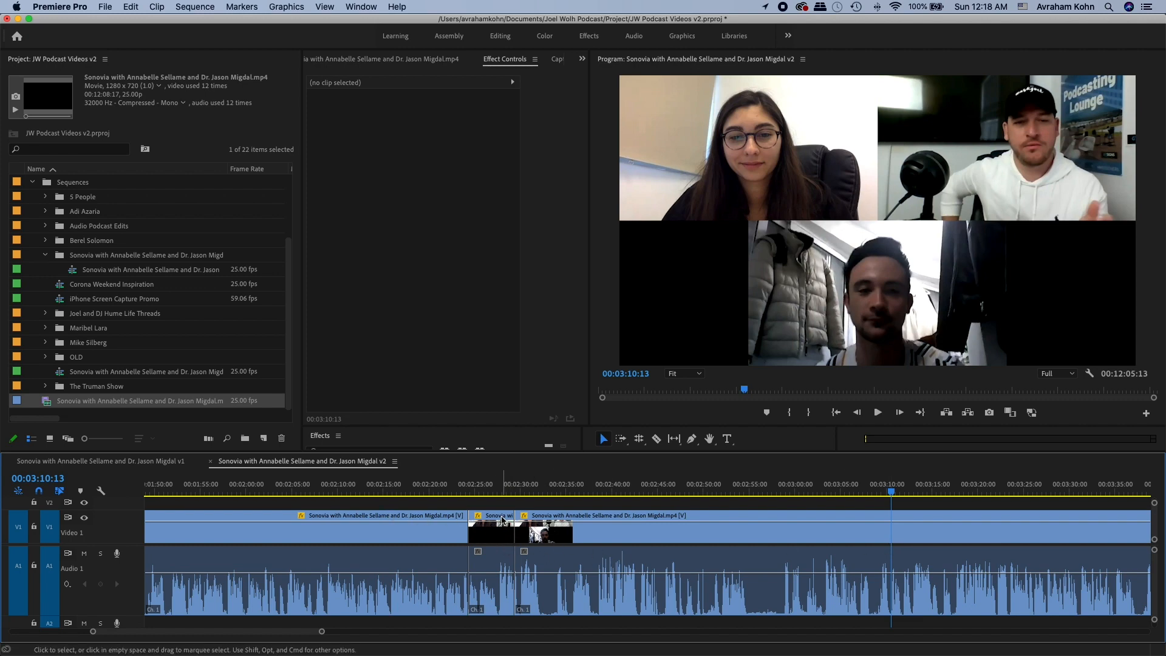
pyautogui.press('b')
pyautogui.moveTo(517, 526); pyautogui.dragTo(894, 527)
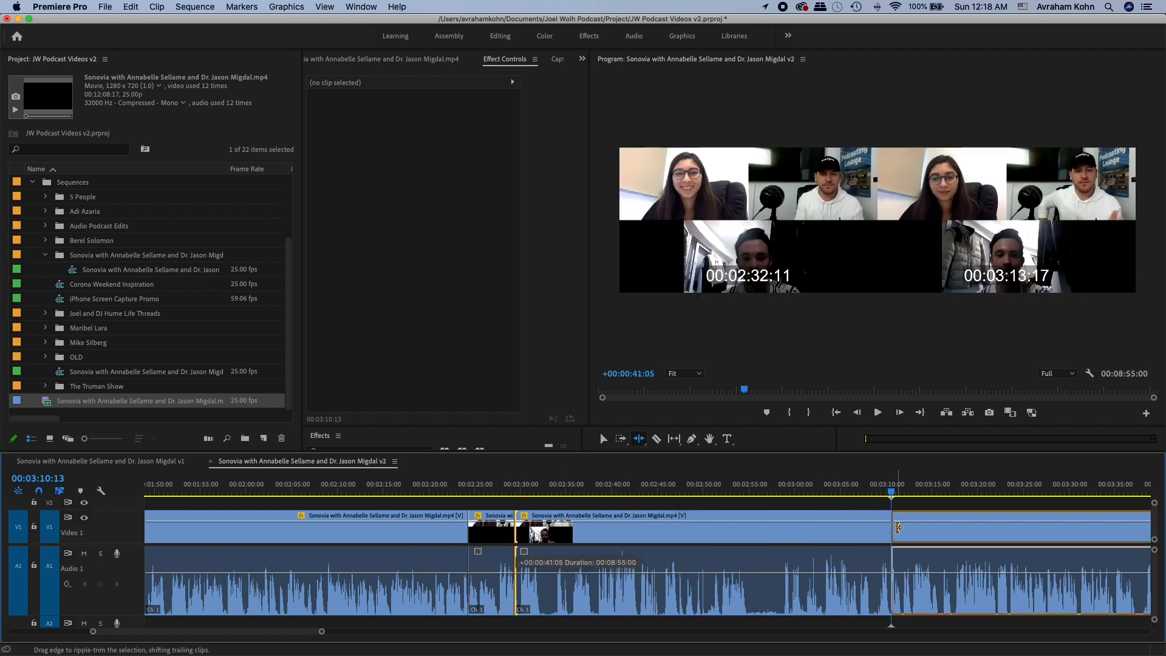
pyautogui.moveTo(898, 527); pyautogui.dragTo(897, 527)
# - Select the edit point at 00:02:29:08, try a Cross Dissolve video transition on it, and undo the transition
pyautogui.click(504, 486)
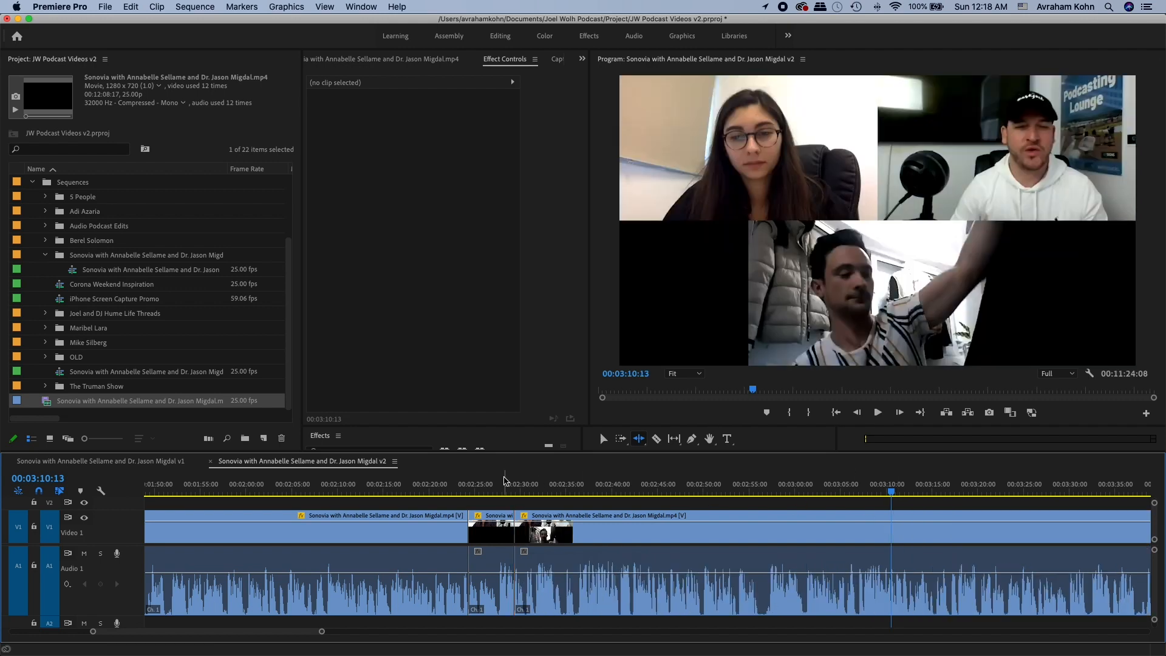
pyautogui.press('=')
pyautogui.press('=')
pyautogui.press('=')
pyautogui.press('=')
pyautogui.press('=')
pyautogui.press('=')
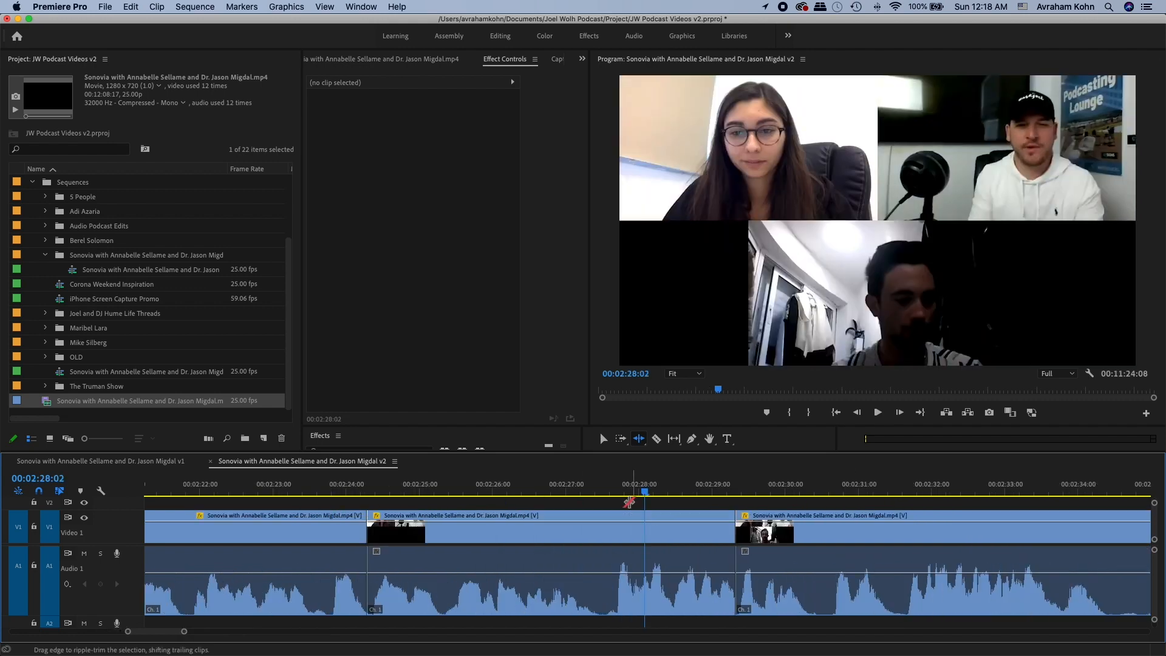
pyautogui.press('-')
pyautogui.press('-')
pyautogui.press('-')
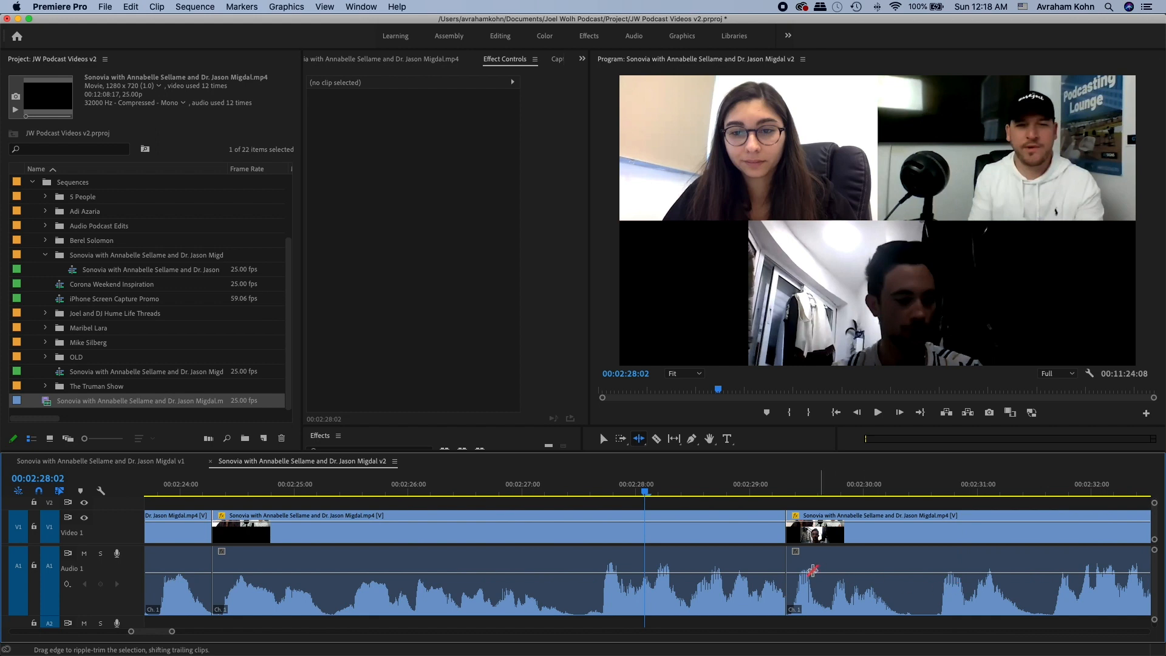
pyautogui.click(782, 566)
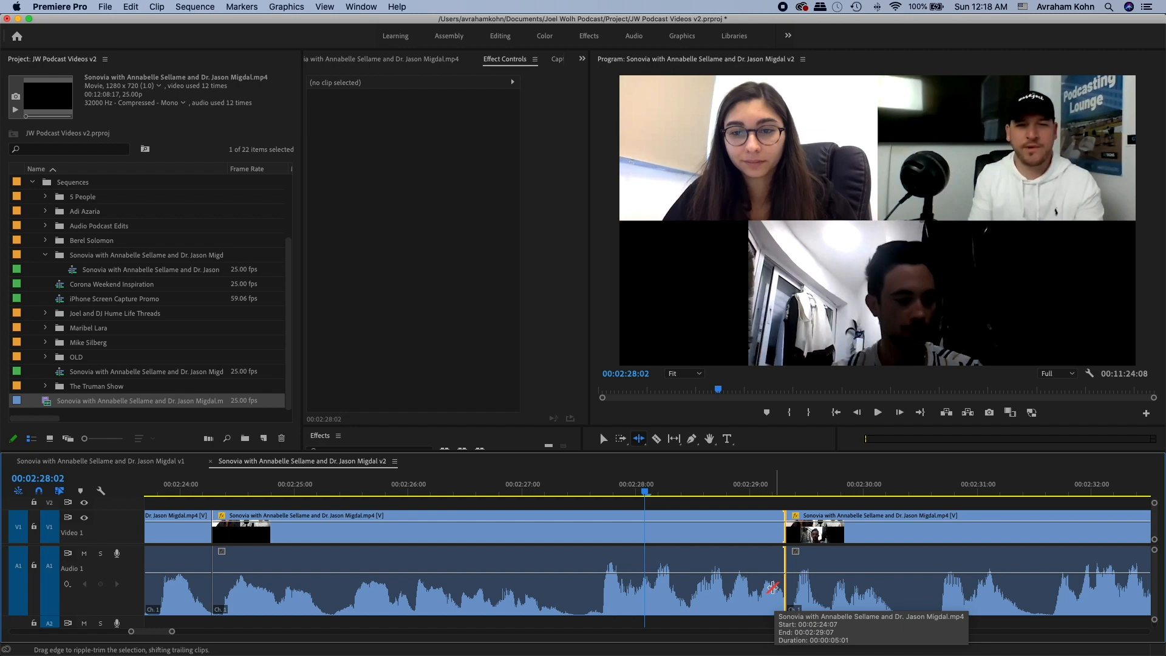
pyautogui.press('super+d')
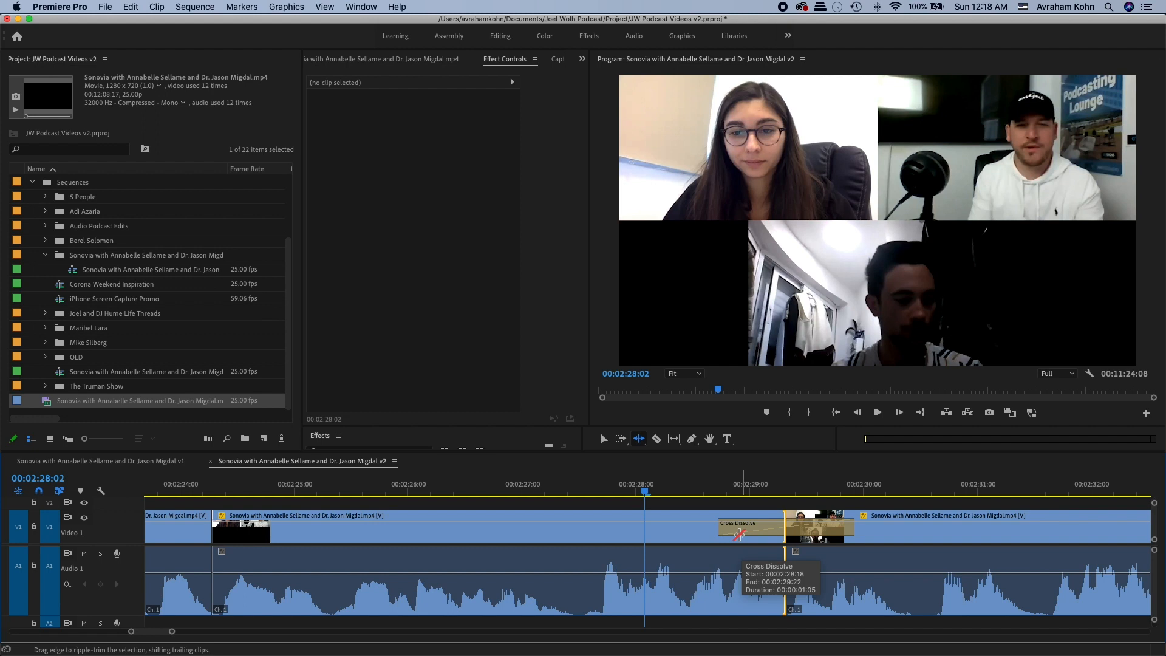
pyautogui.press('super+z')
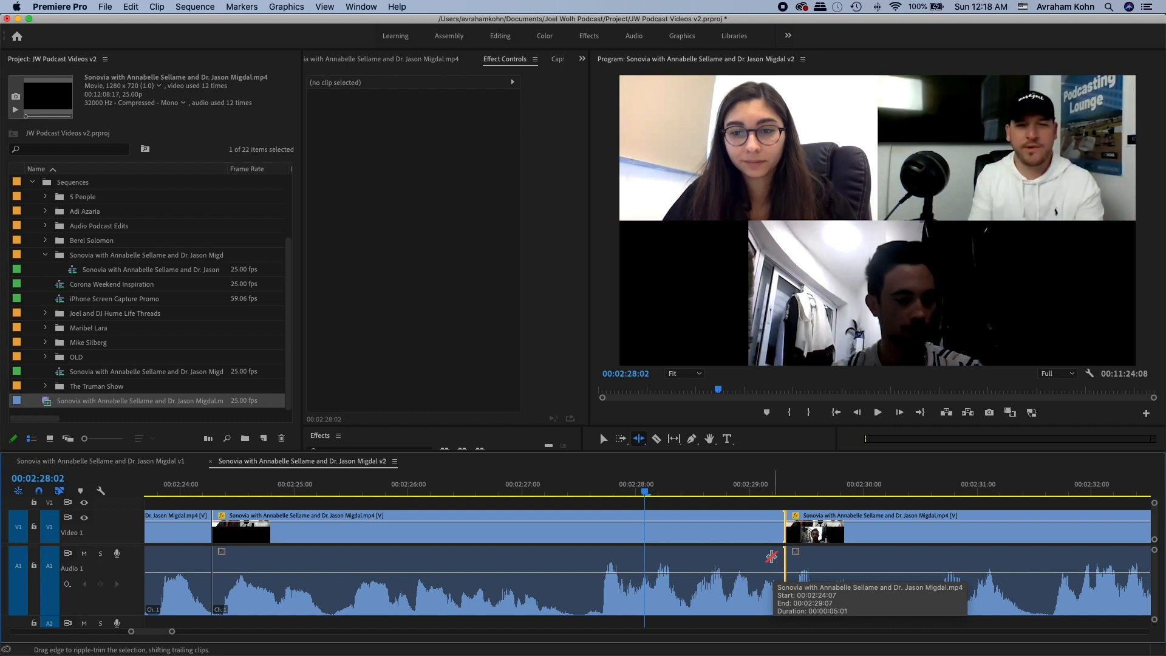
# - Add a Constant Power audio crossfade at the 00:02:29:08 cut, shortened to three frames and aligned to end at the cut
pyautogui.press('super+shift+d')
pyautogui.press('v')
pyautogui.moveTo(848, 572); pyautogui.dragTo(790, 572)
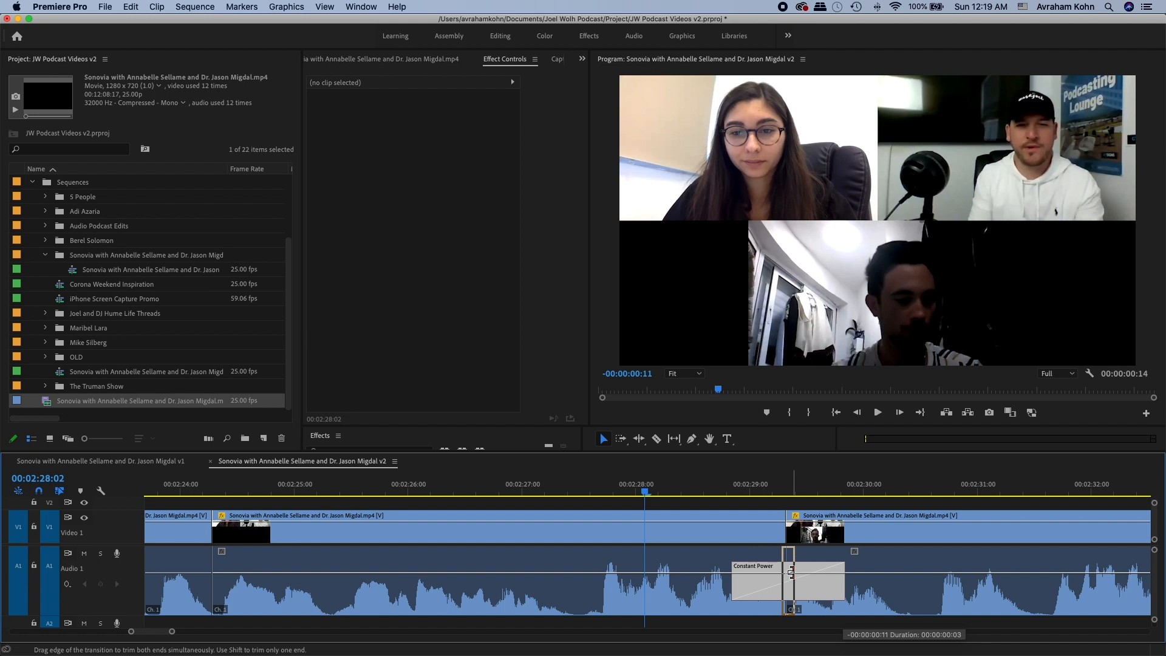
pyautogui.moveTo(790, 572); pyautogui.dragTo(789, 572)
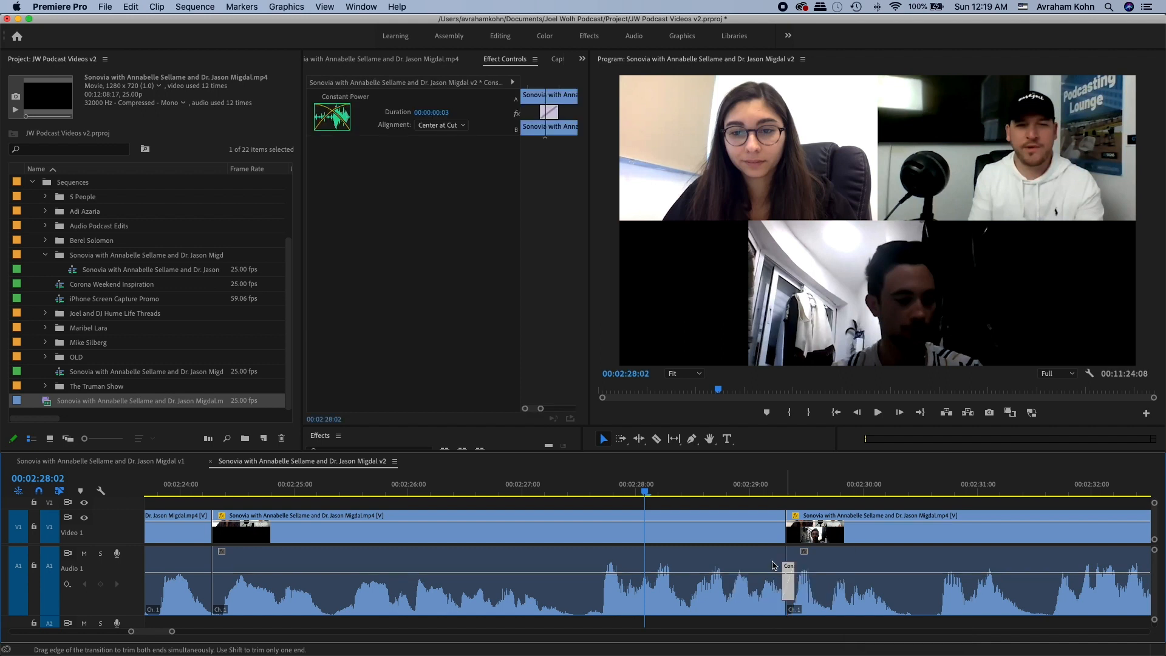
pyautogui.click(590, 489)
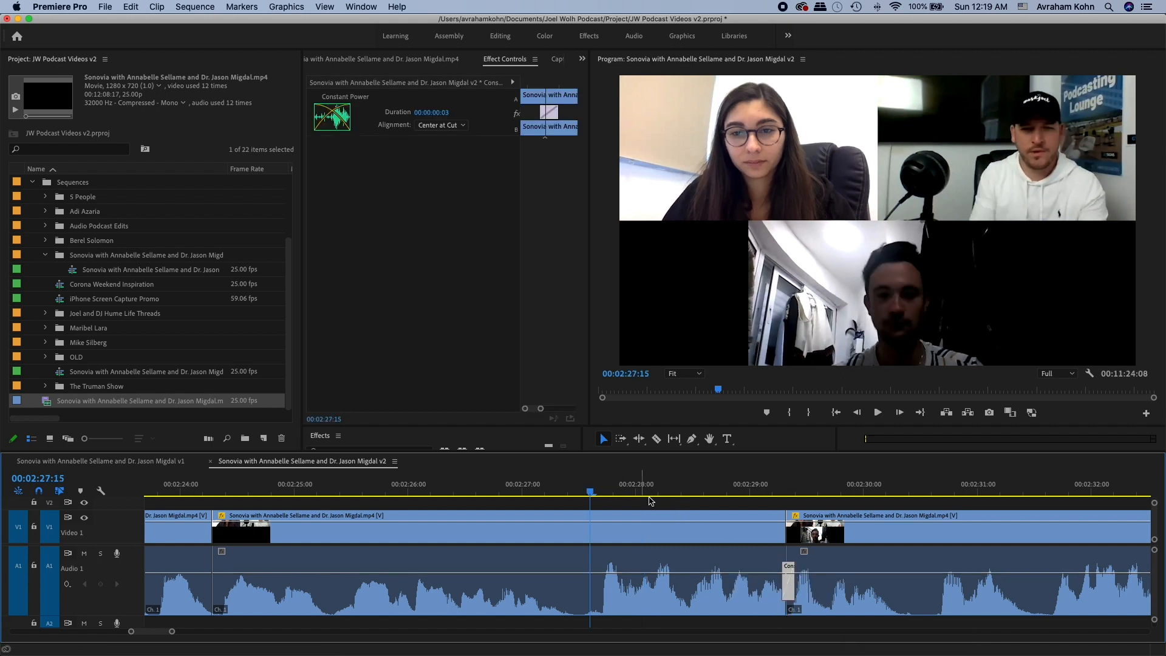
pyautogui.moveTo(785, 585); pyautogui.dragTo(776, 587)
# - Play across the audio crossfade at 00:02:29:08 and again from 00:02:27:02 to check how the cut sounds
pyautogui.press('space')
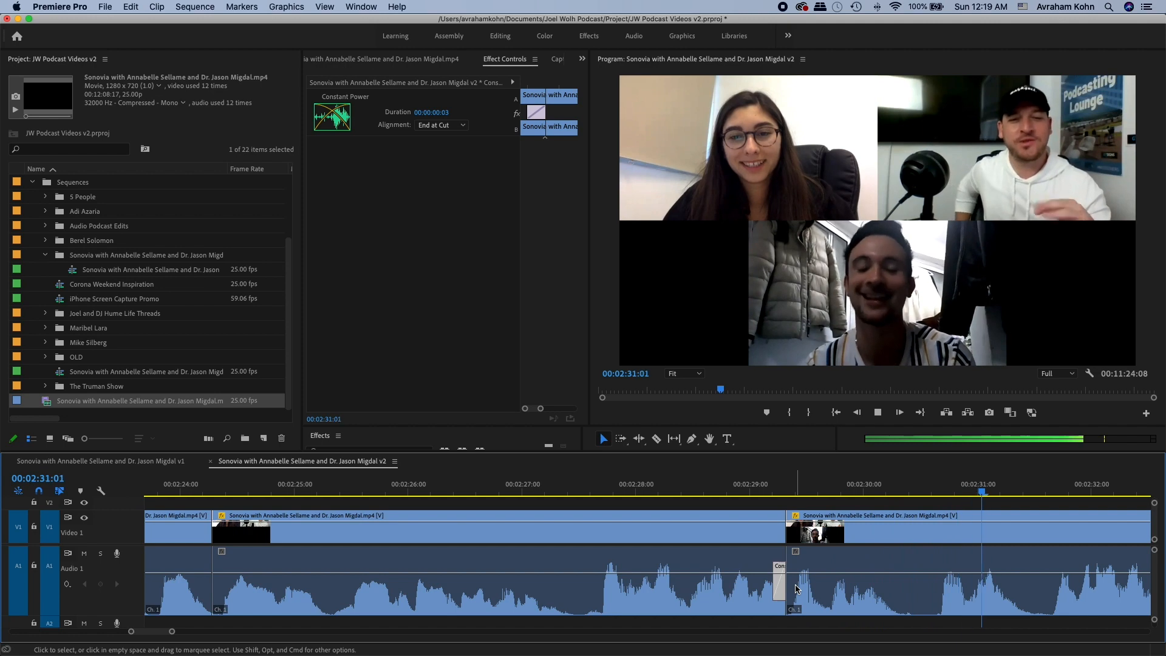
pyautogui.press('space')
pyautogui.moveTo(797, 490); pyautogui.dragTo(831, 493)
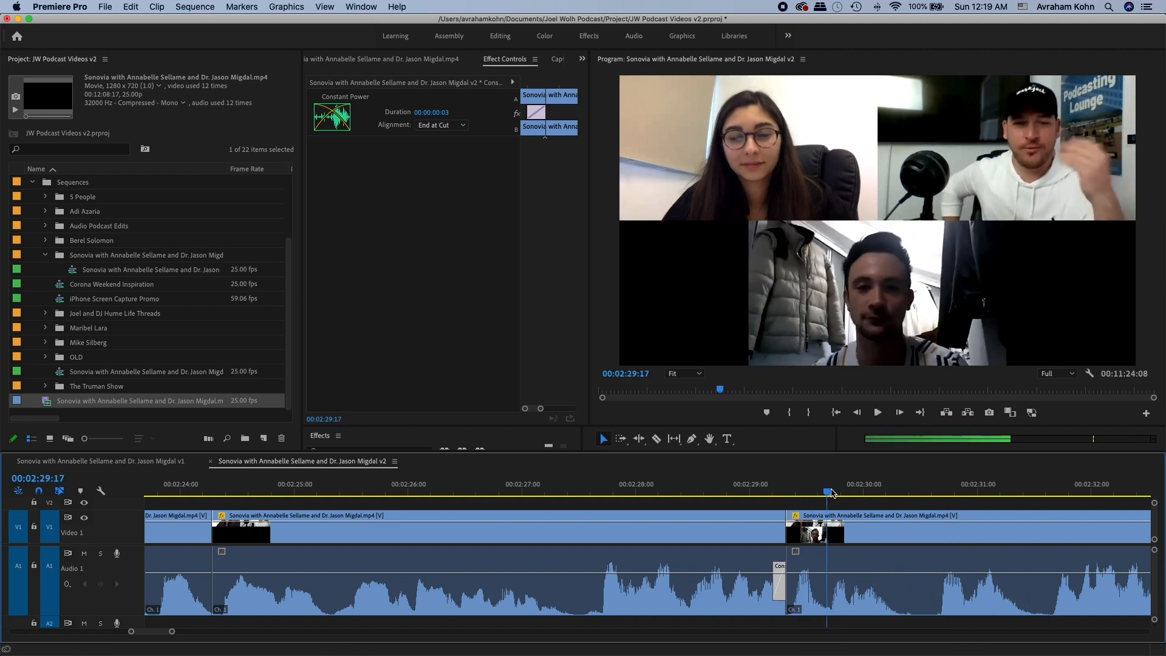
pyautogui.click(531, 489)
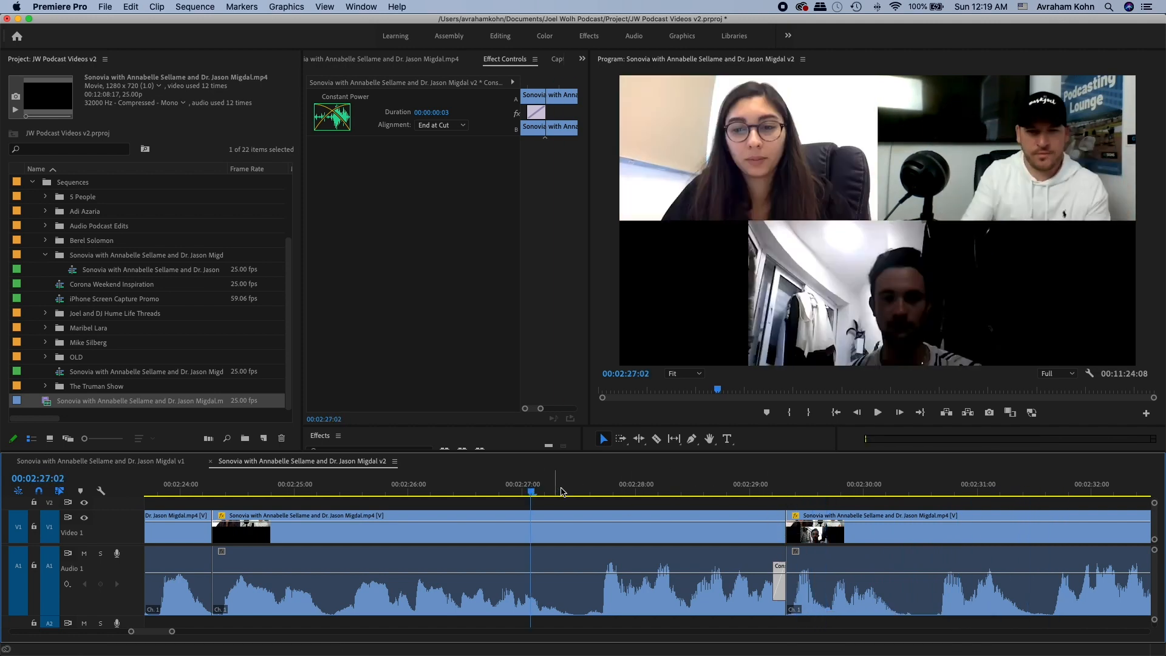
pyautogui.press('-')
pyautogui.press('-')
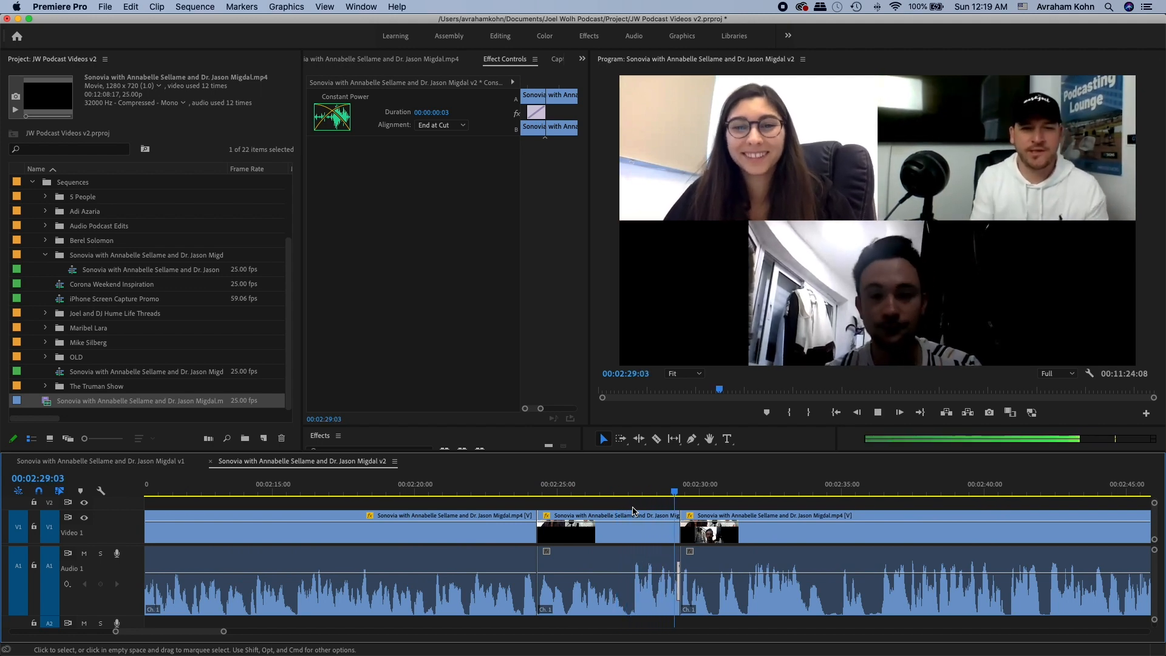
pyautogui.press('space')
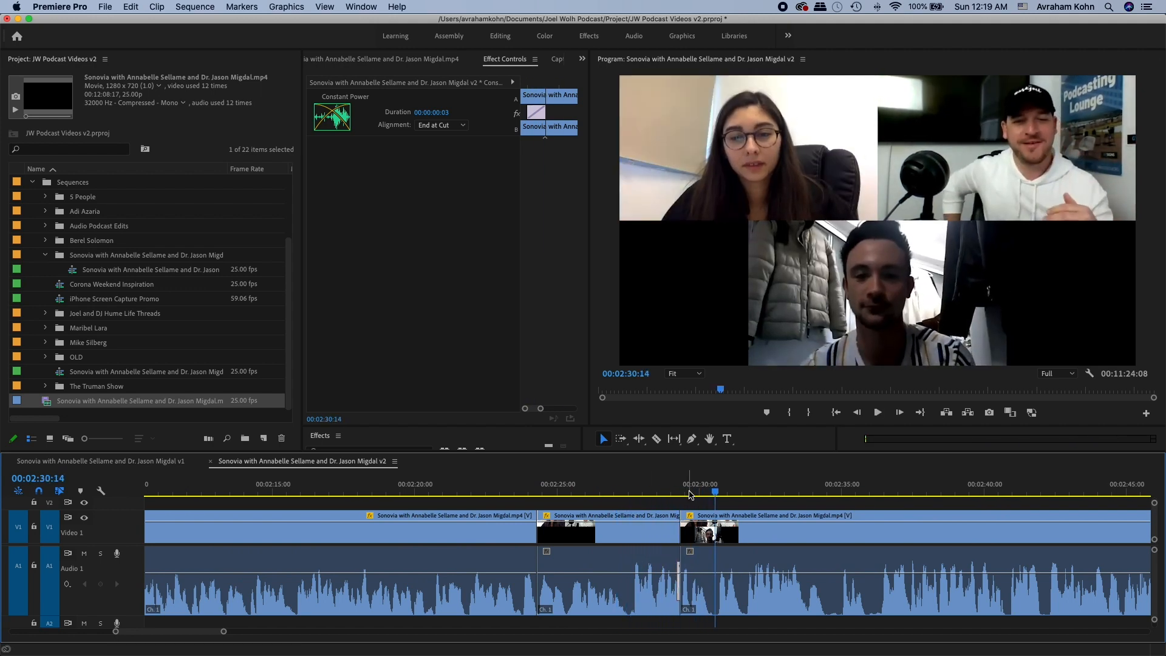
pyautogui.press('space')
# - Play on past the cut to about 00:02:55:24 and examine the waveform for the next pause
pyautogui.press('-')
pyautogui.press('-')
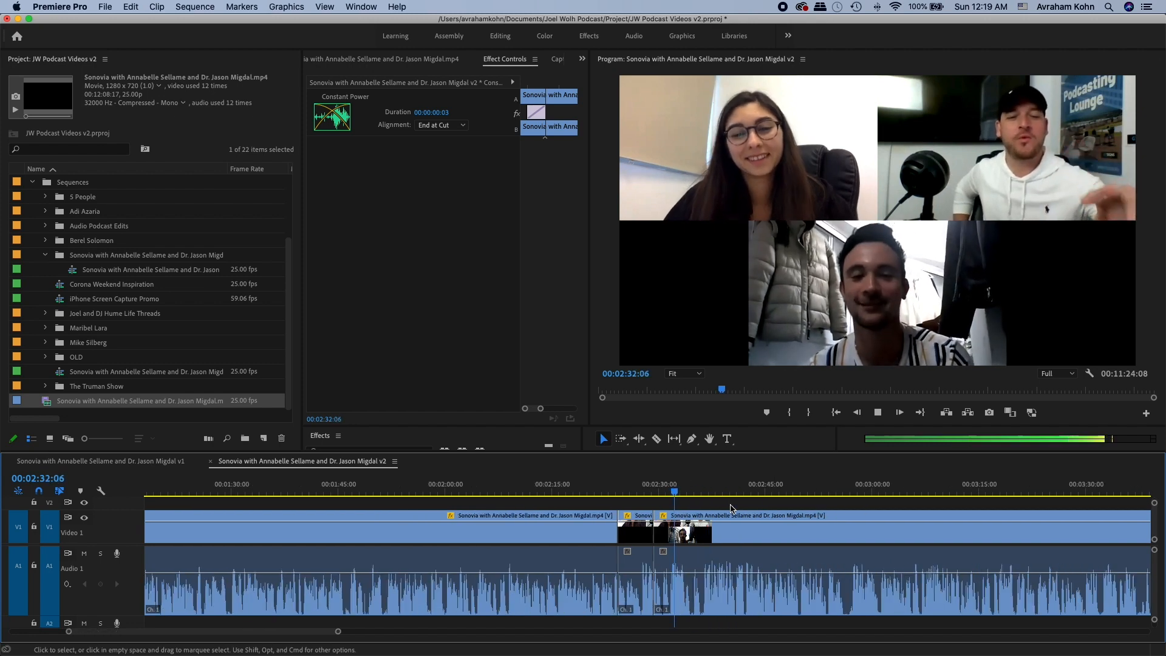
pyautogui.hscroll(3, 700, 514)
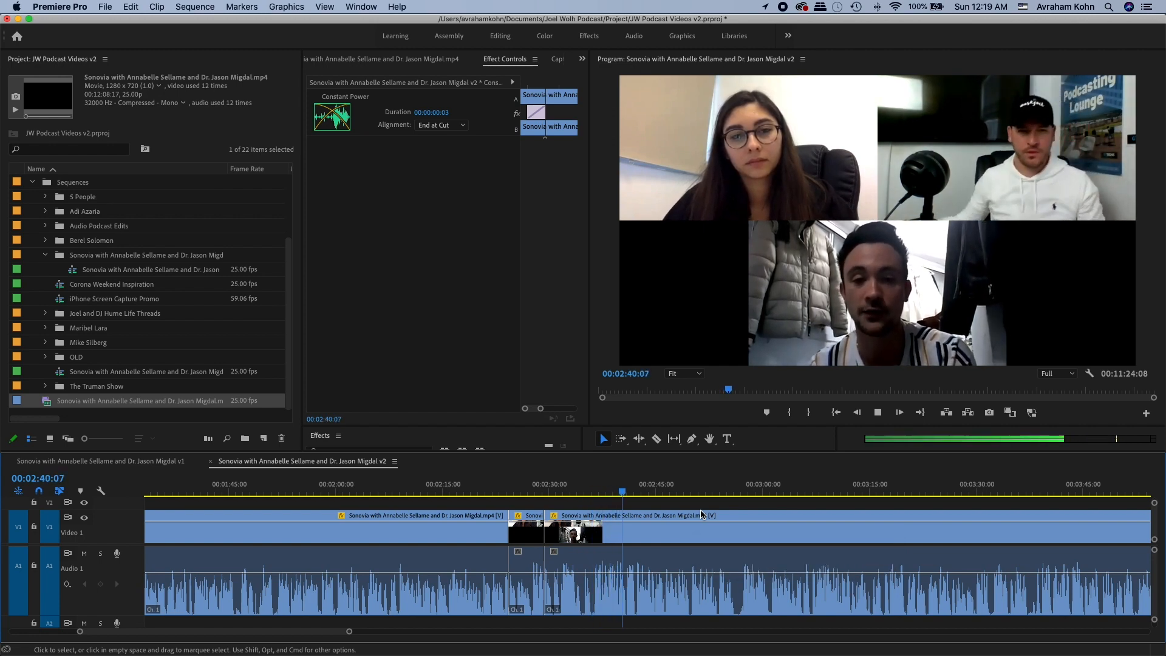
pyautogui.press('space')
pyautogui.press('-')
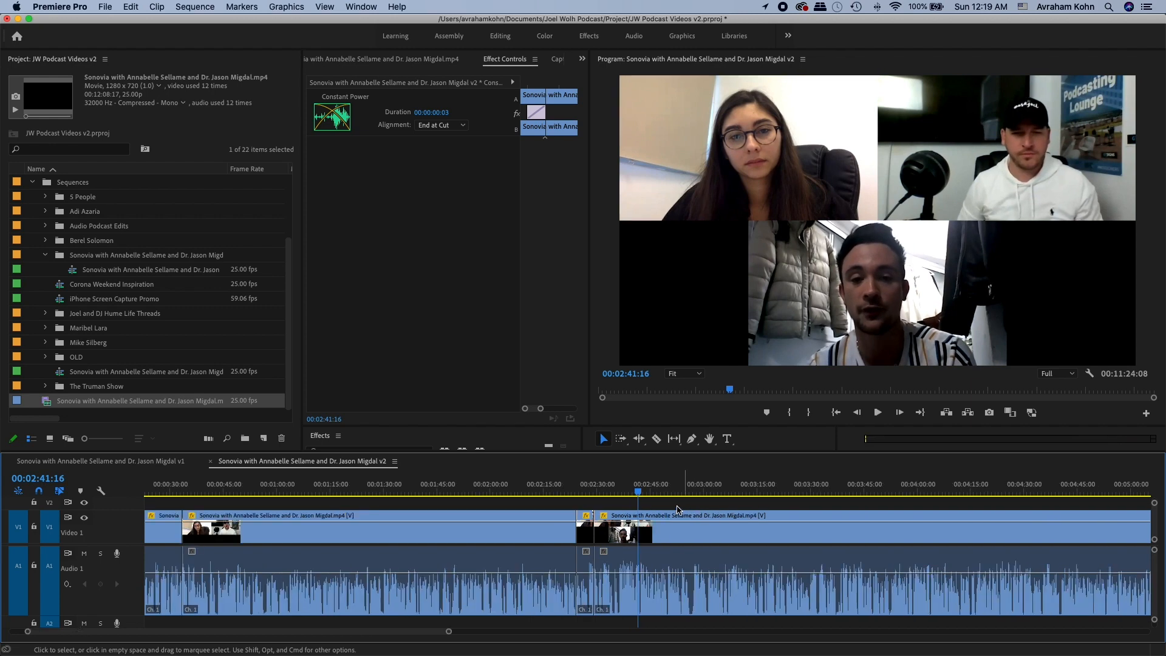
pyautogui.press('space')
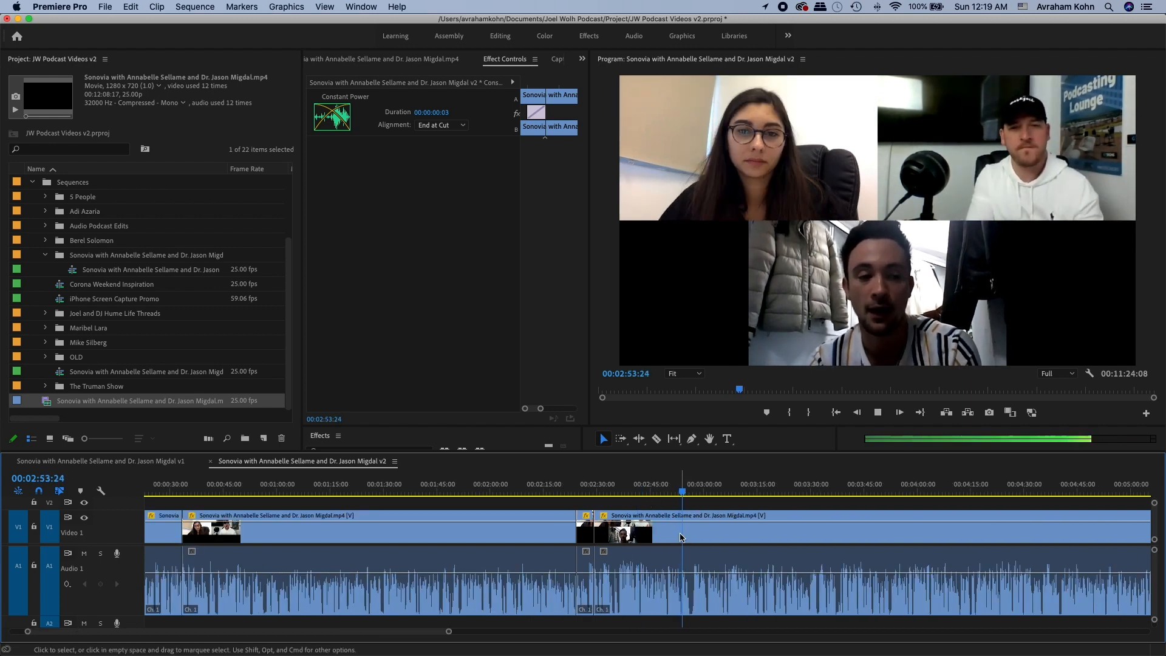
pyautogui.press('=')
pyautogui.press('=')
pyautogui.press('=')
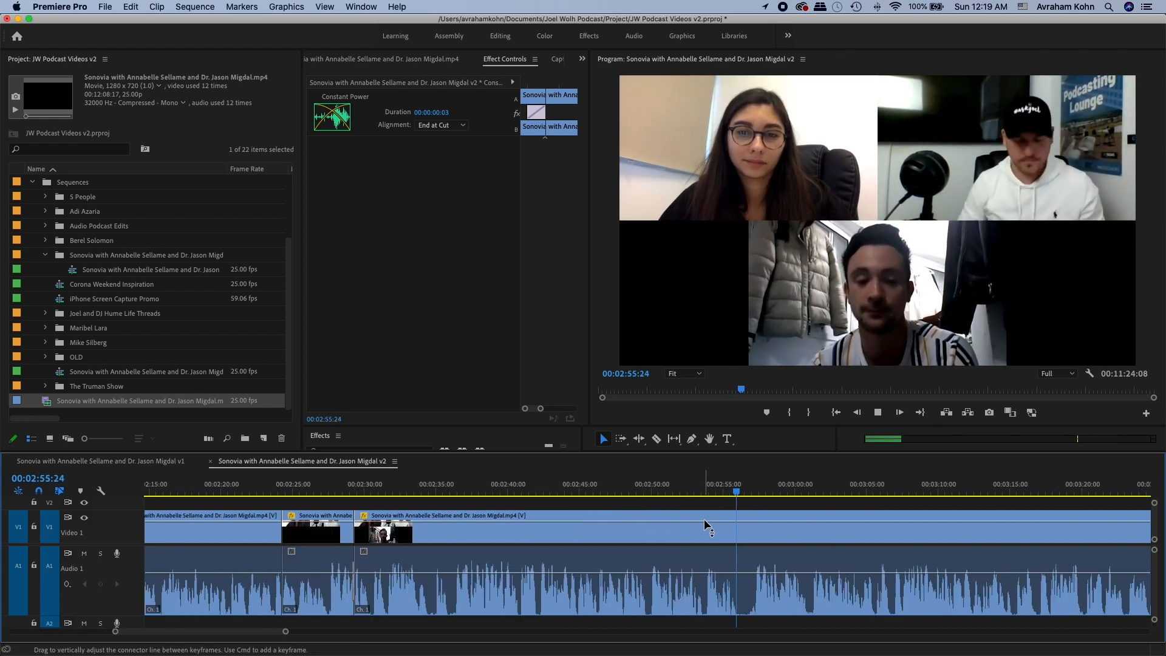
# - Try to tighten the pause after 00:02:55:24 with a Razor split and a ripple trim, and undo both edits
pyautogui.press('c')
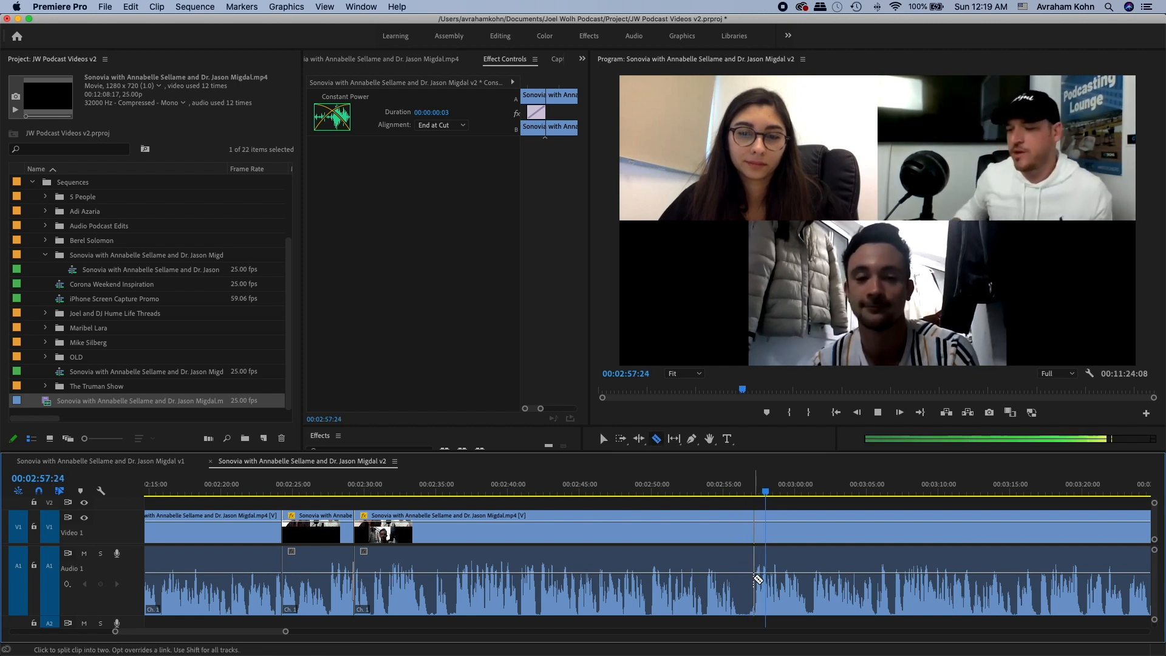
pyautogui.click(752, 571)
pyautogui.press('b')
pyautogui.moveTo(750, 573); pyautogui.dragTo(739, 574)
pyautogui.click(714, 484)
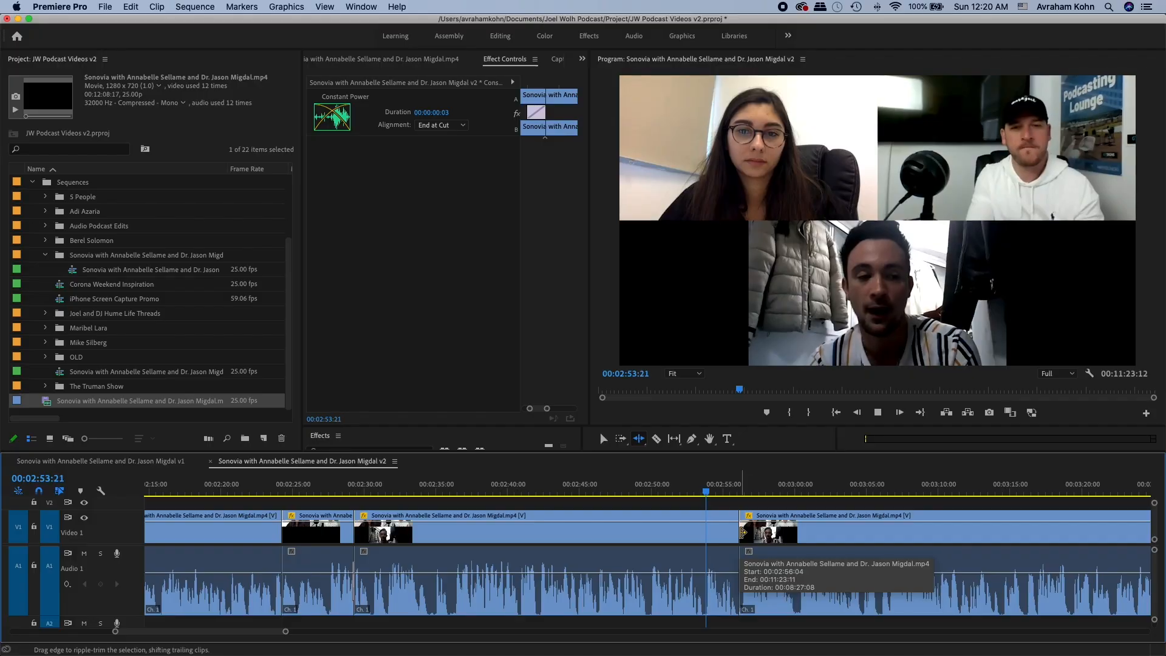
pyautogui.press('super+z')
pyautogui.press('super+z')
# - Split the recording at about 00:02:56:22 with the Razor tool and ripple-trim the preceding clip's end back to 00:02:56:02
pyautogui.press('c')
pyautogui.click(750, 534)
pyautogui.press('b')
pyautogui.moveTo(749, 535); pyautogui.dragTo(733, 534)
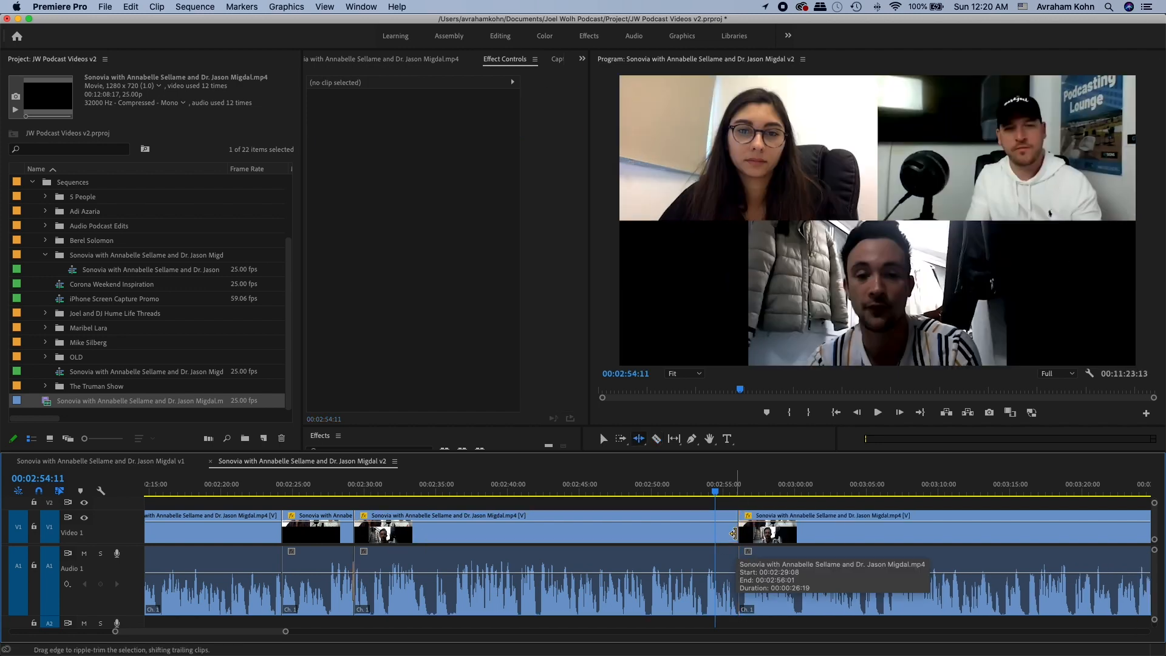
# - Play across the new cut from 00:02:53:22, continue past 00:03:07:22, and skip ahead to 00:03:33:22
pyautogui.click(707, 490)
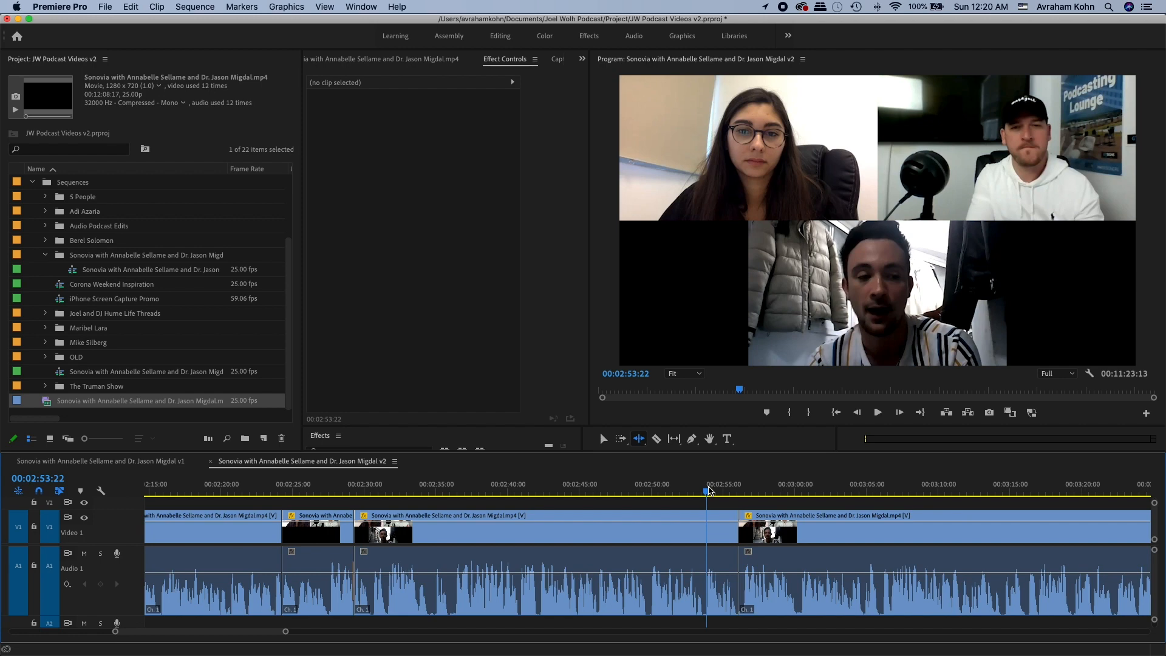
pyautogui.press('space')
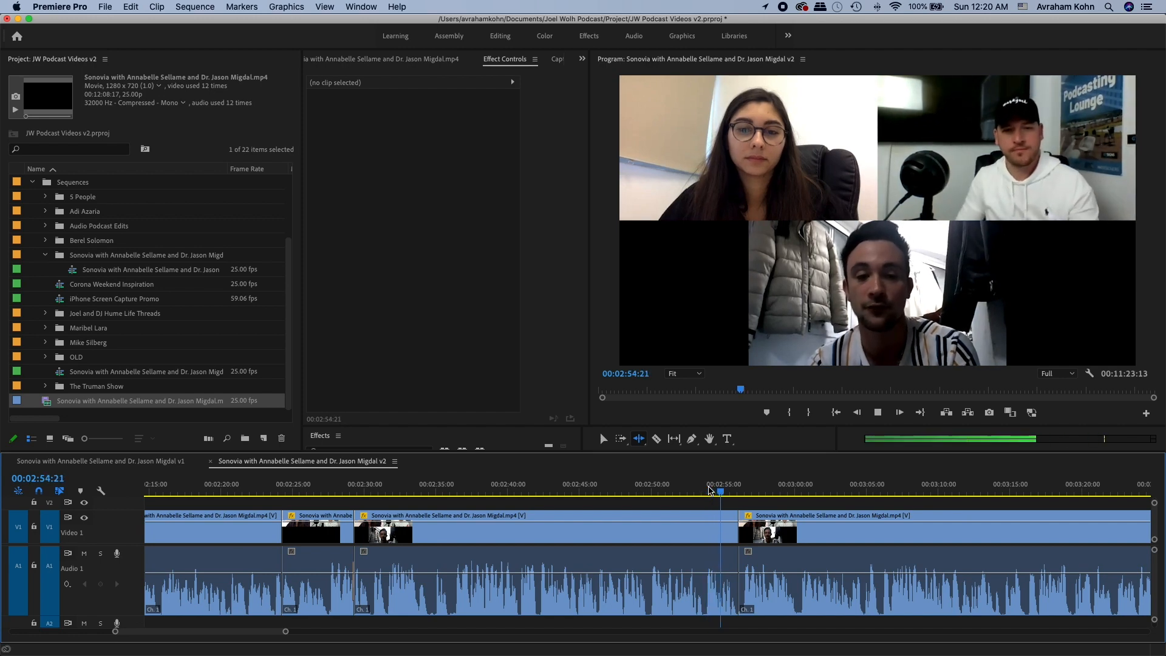
pyautogui.hscroll(5, 723, 504)
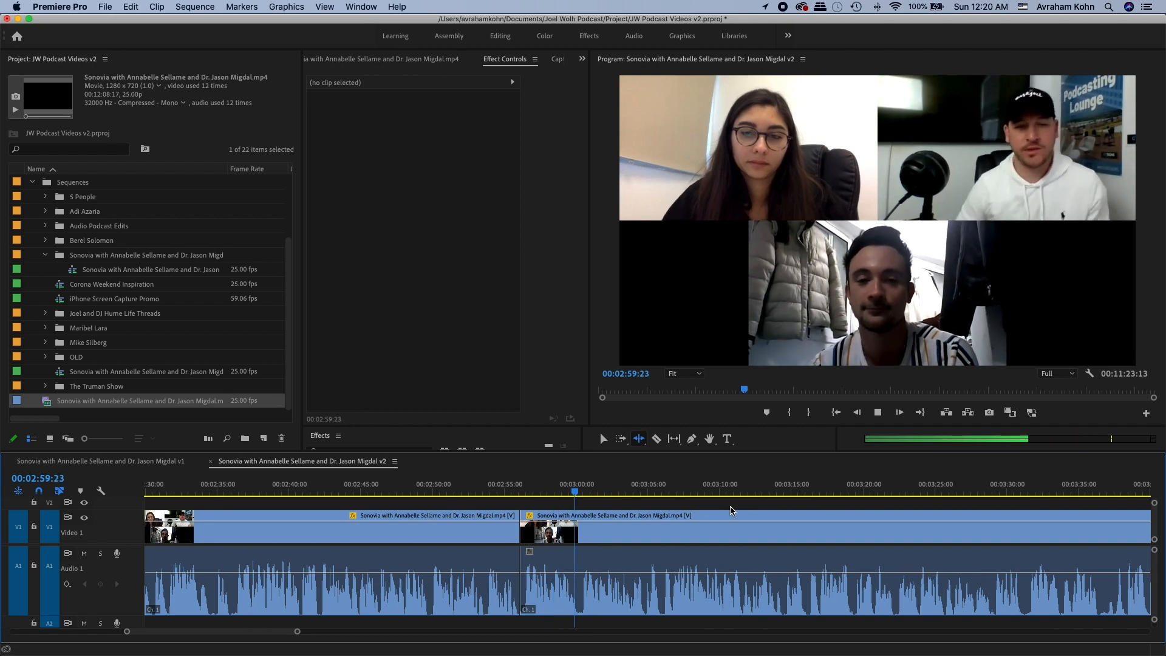
pyautogui.scroll(-3, 731, 510)
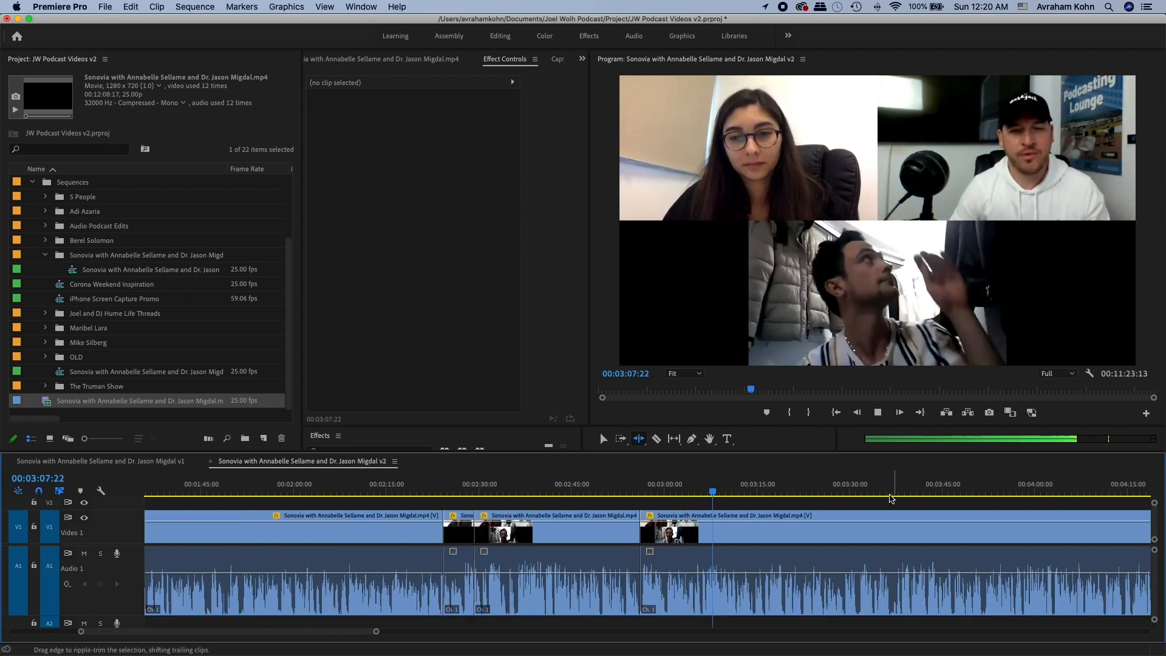
pyautogui.click(873, 492)
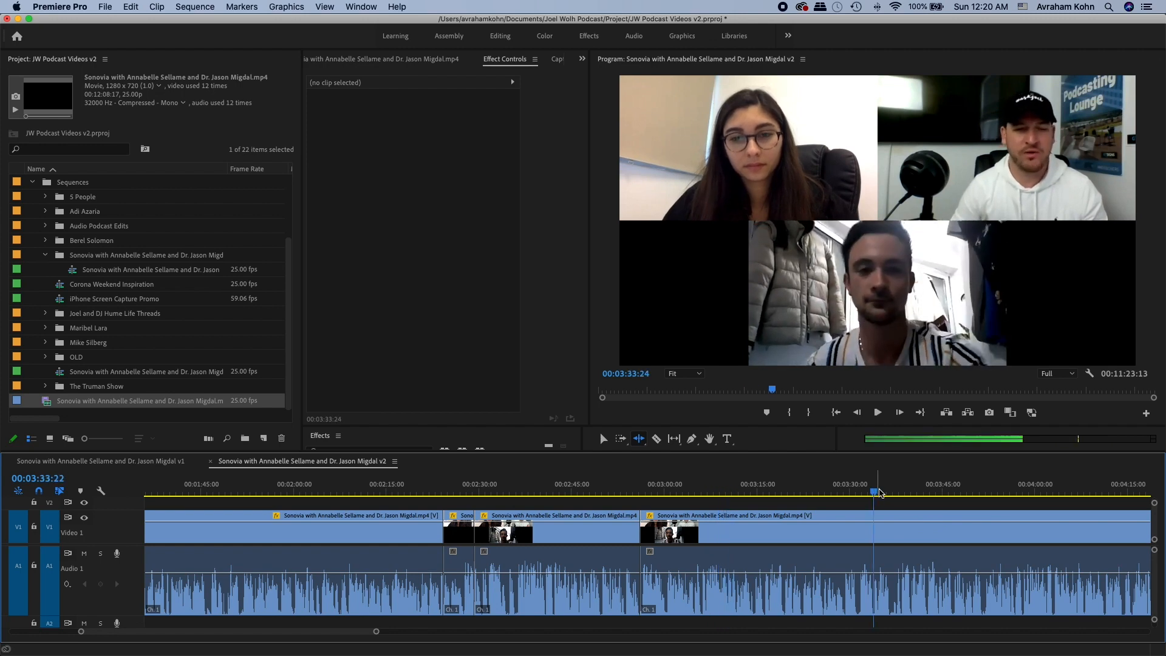
# - Play on from 00:03:33:22, examine the waveform for further pauses, and skip ahead to 00:06:59:14 with the whole sequence in view
pyautogui.scroll(10, 895, 532)
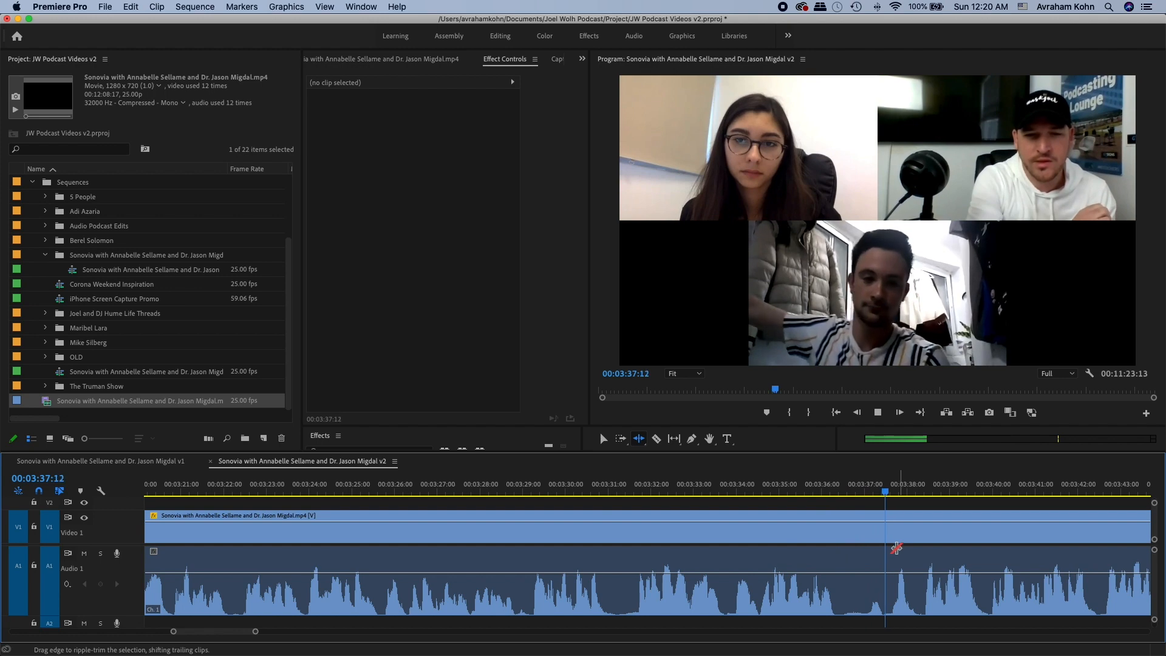
pyautogui.press('c')
pyautogui.click(922, 587)
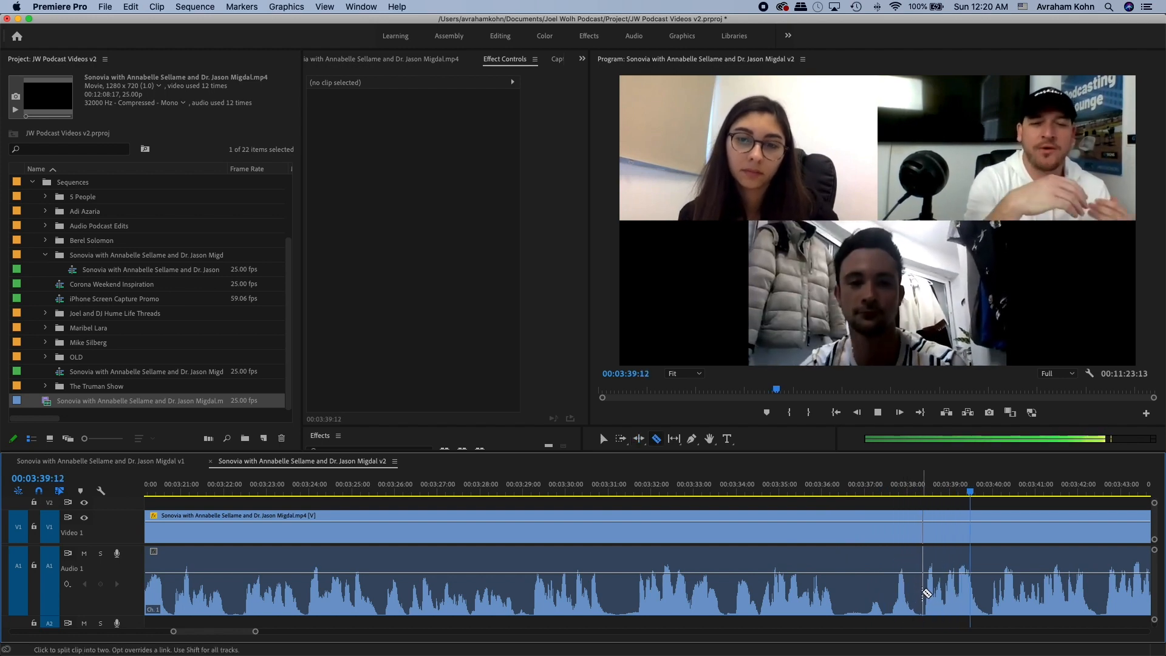
pyautogui.scroll(-10, 893, 593)
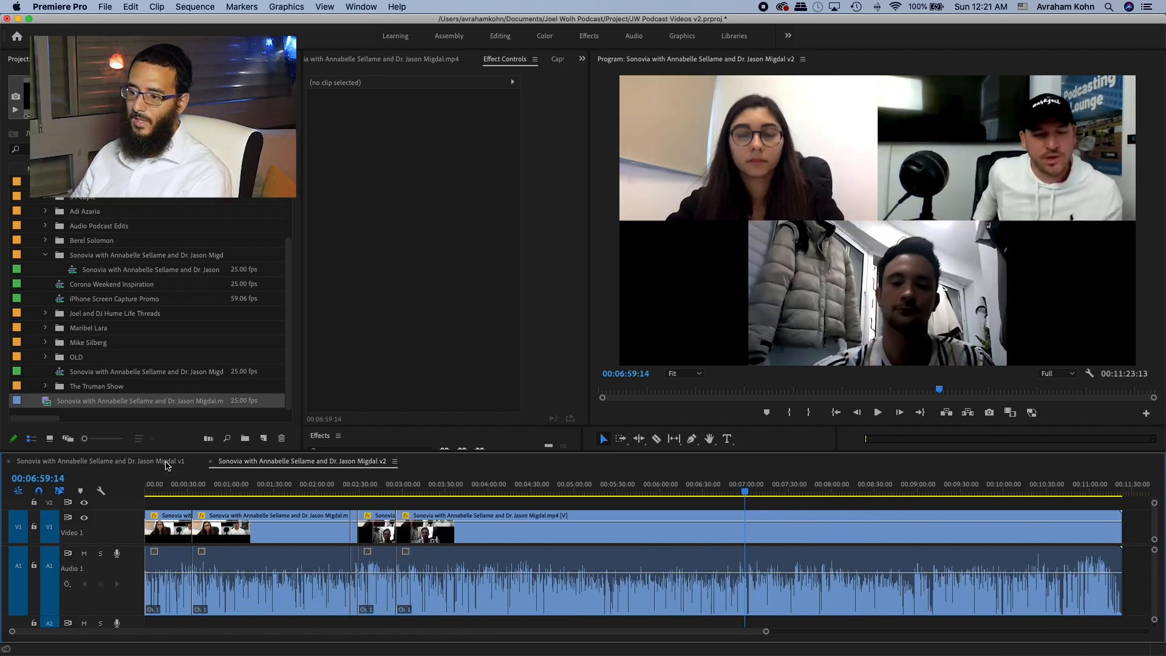
# - Switch to the Sonovia v1 sequence, enlarge its Video 1 and Audio 1 tracks, and go to 00:02:35:24
pyautogui.click(167, 462)
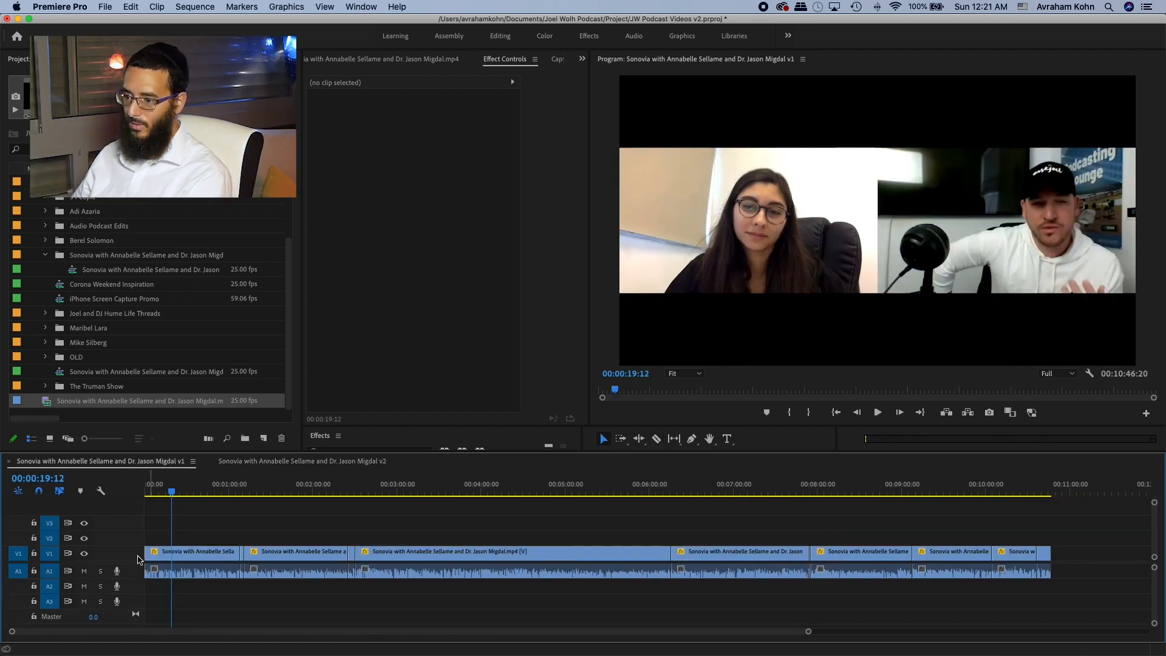
pyautogui.doubleClick(139, 557)
pyautogui.doubleClick(140, 572)
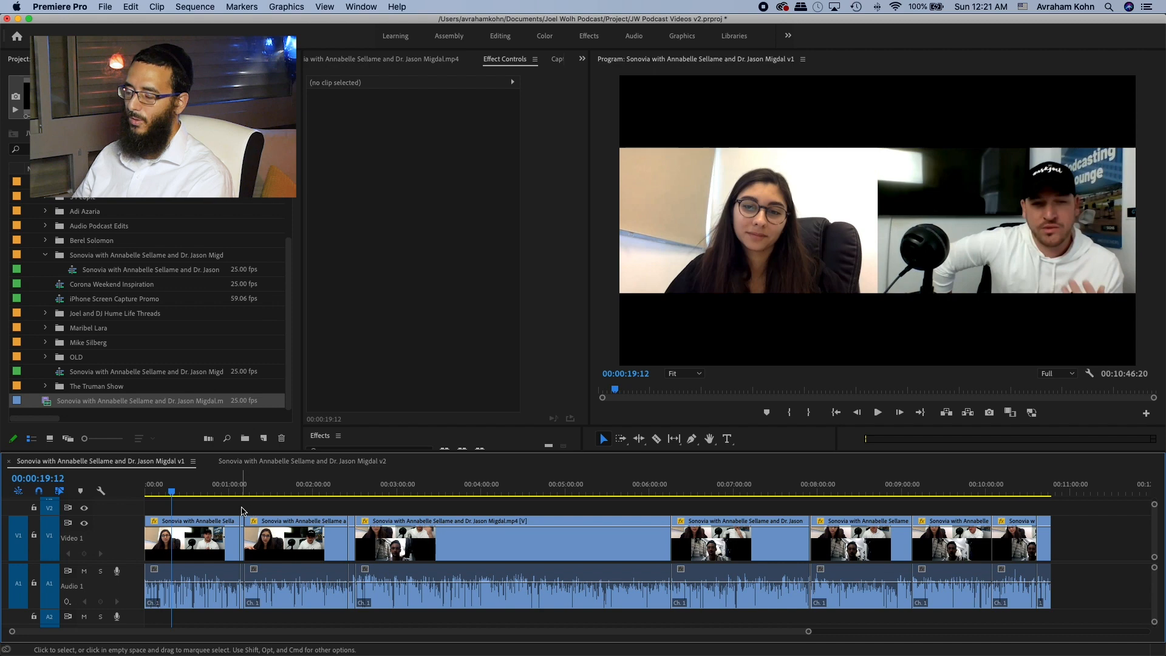
pyautogui.click(372, 484)
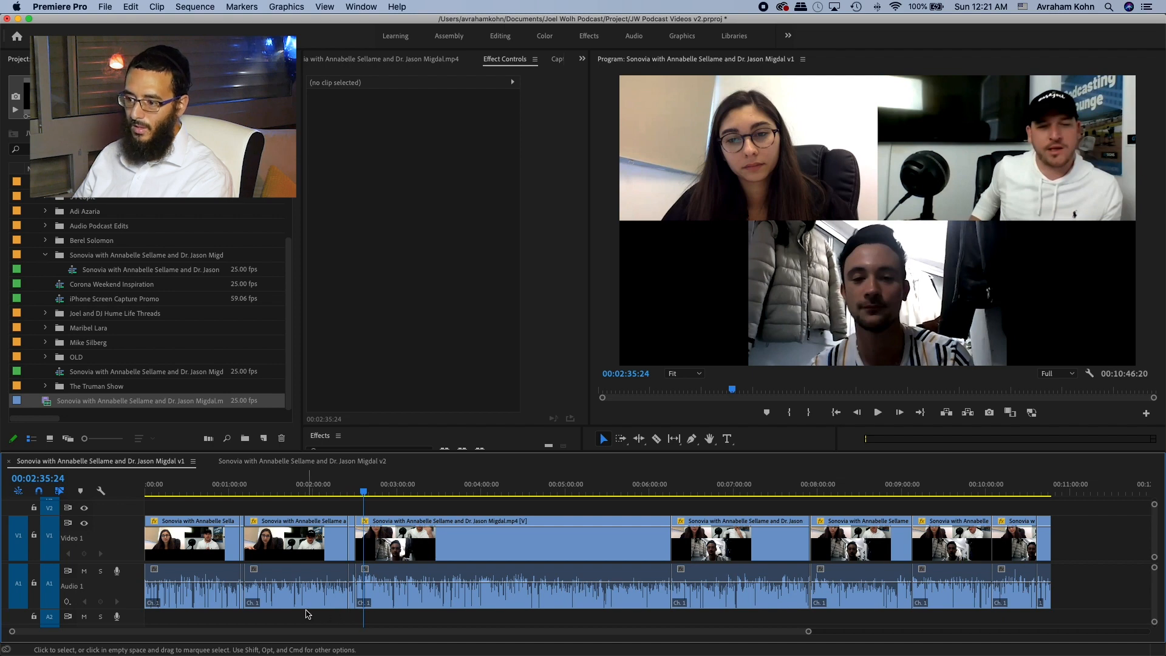
# - Save the project and set up a media export in MP3 format with the MP3 256 kbps High Quality preset
pyautogui.press('super+s')
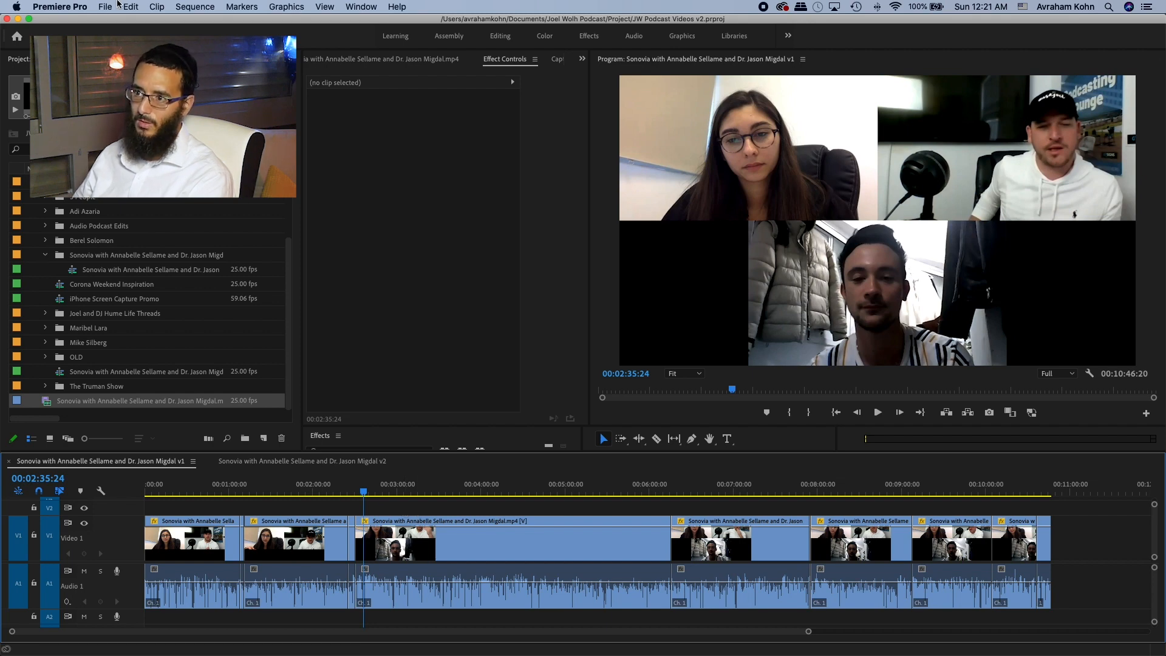
pyautogui.click(108, 6)
pyautogui.click(108, 5)
pyautogui.click(108, 6)
pyautogui.moveTo(147, 308)
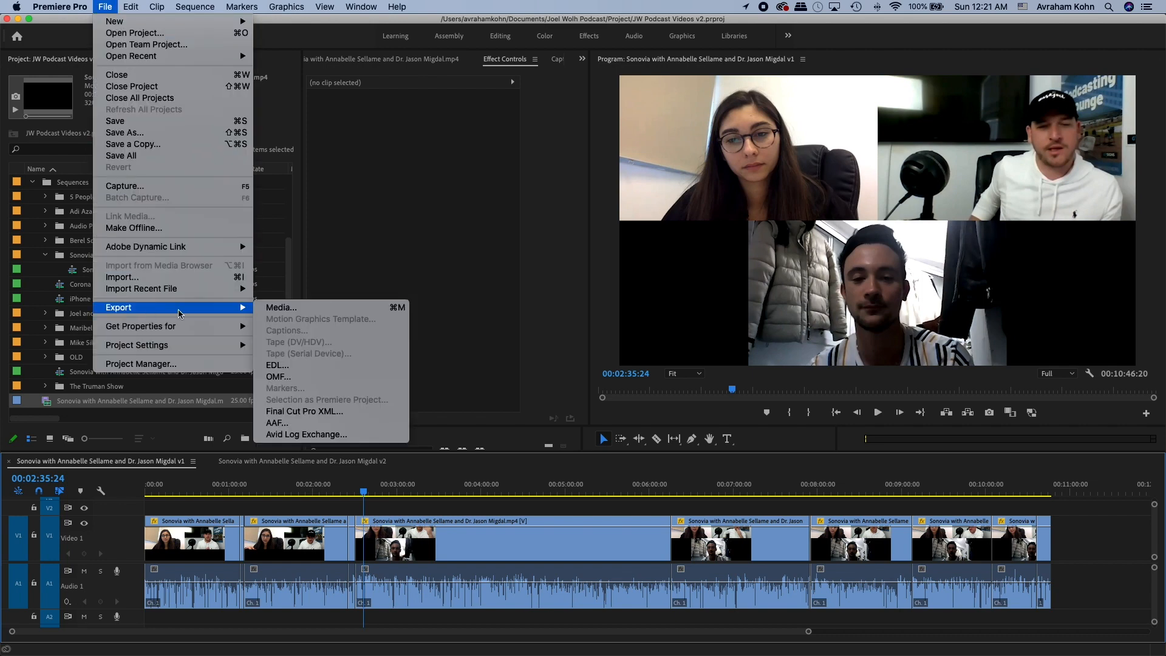
pyautogui.click(334, 309)
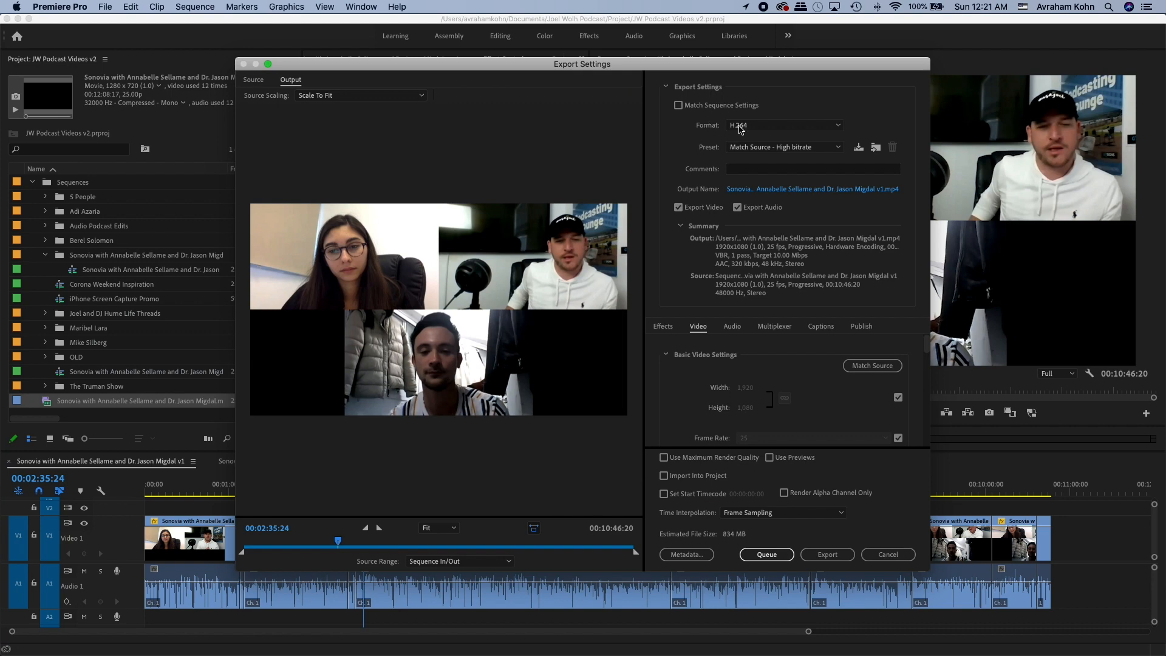
pyautogui.click(741, 127)
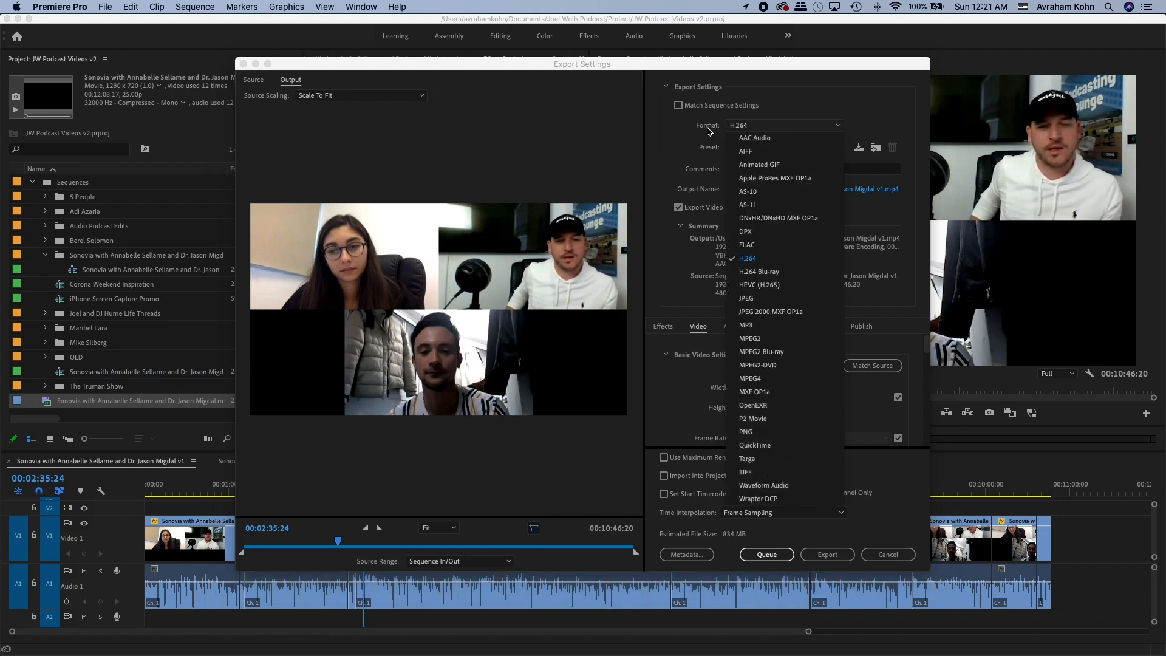
pyautogui.click(763, 323)
pyautogui.click(766, 148)
pyautogui.click(779, 201)
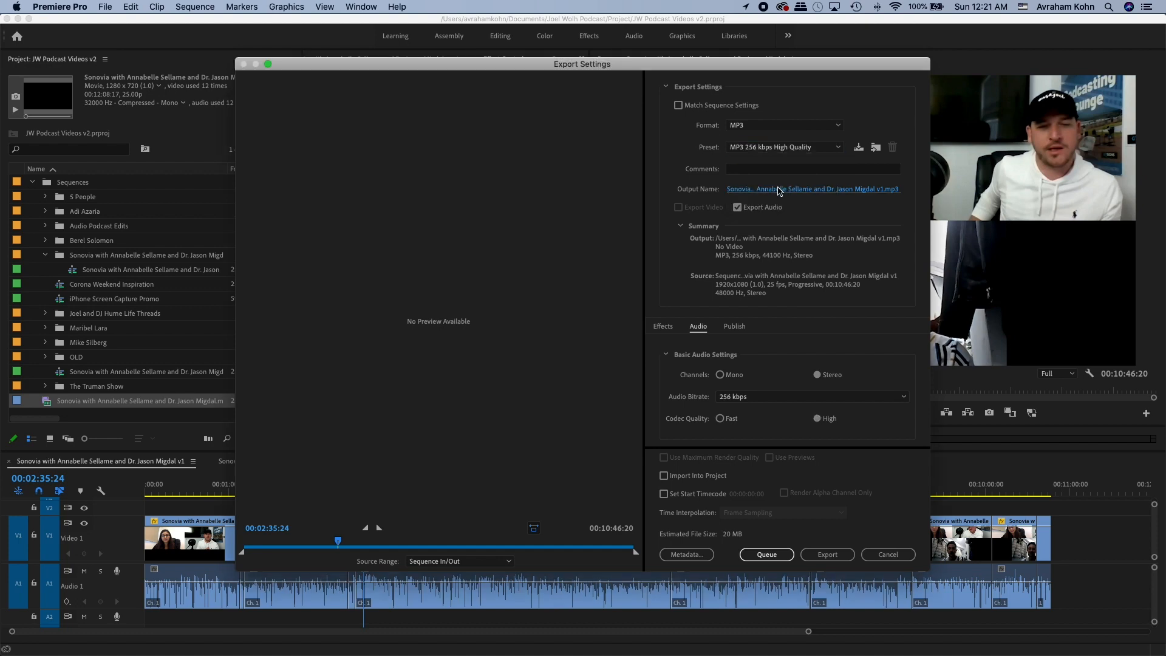
# - Set the output to the podcast's Recordings folder, change the file name's ending to EDIT v1, and export the audio
pyautogui.click(778, 189)
pyautogui.click(578, 152)
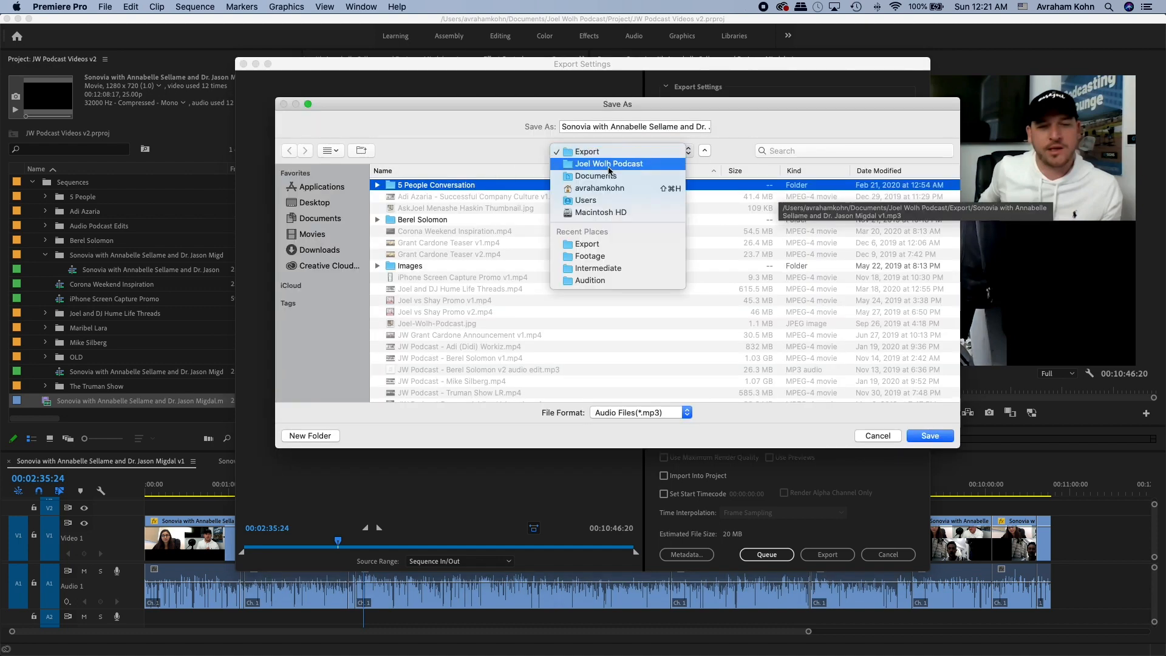
pyautogui.click(609, 164)
pyautogui.click(465, 231)
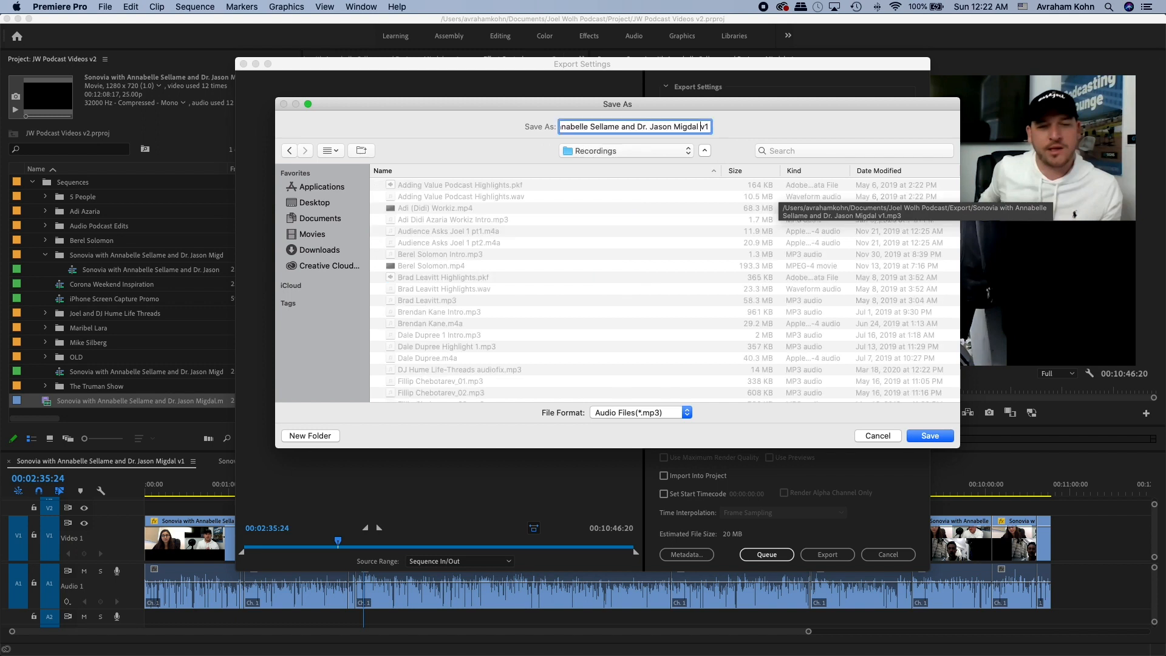
pyautogui.write('EDIT v1')
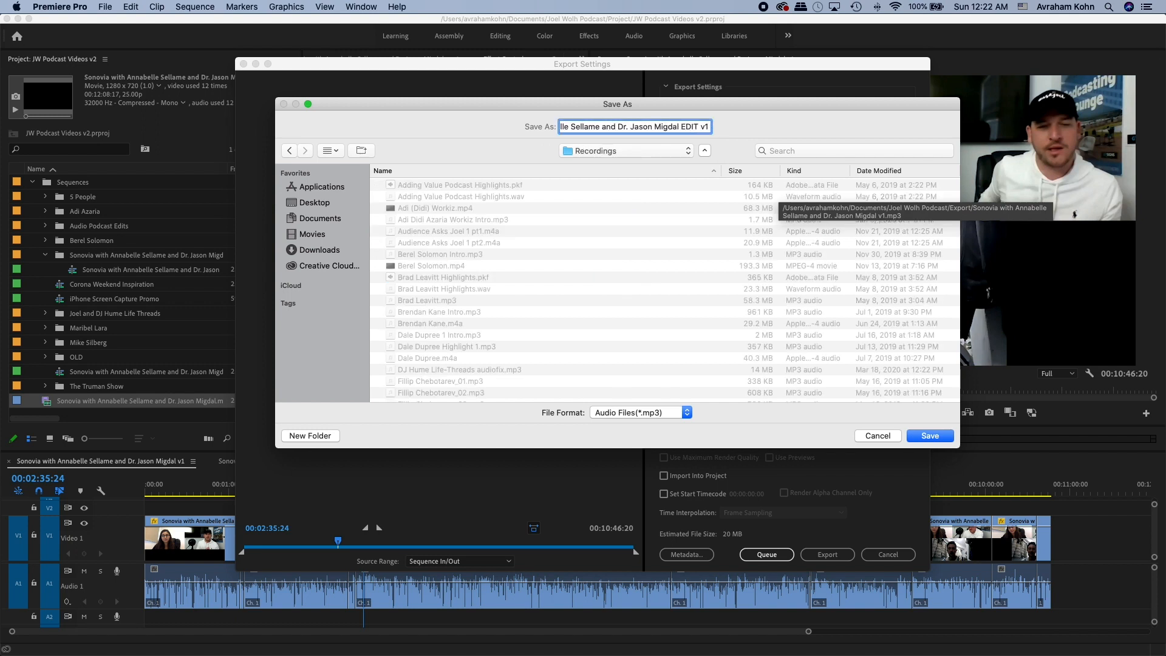
pyautogui.click(927, 436)
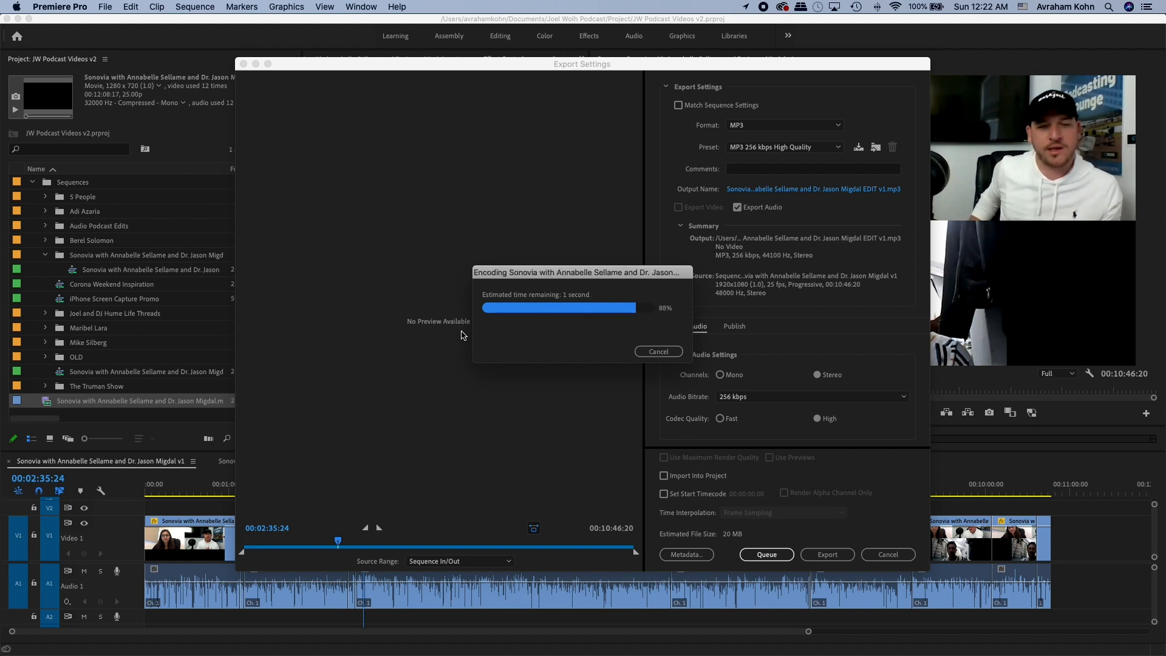
# - Play the Sonovia v1 sequence around 00:02:26:22 and close the v2 sequence
pyautogui.moveTo(335, 486); pyautogui.dragTo(348, 486)
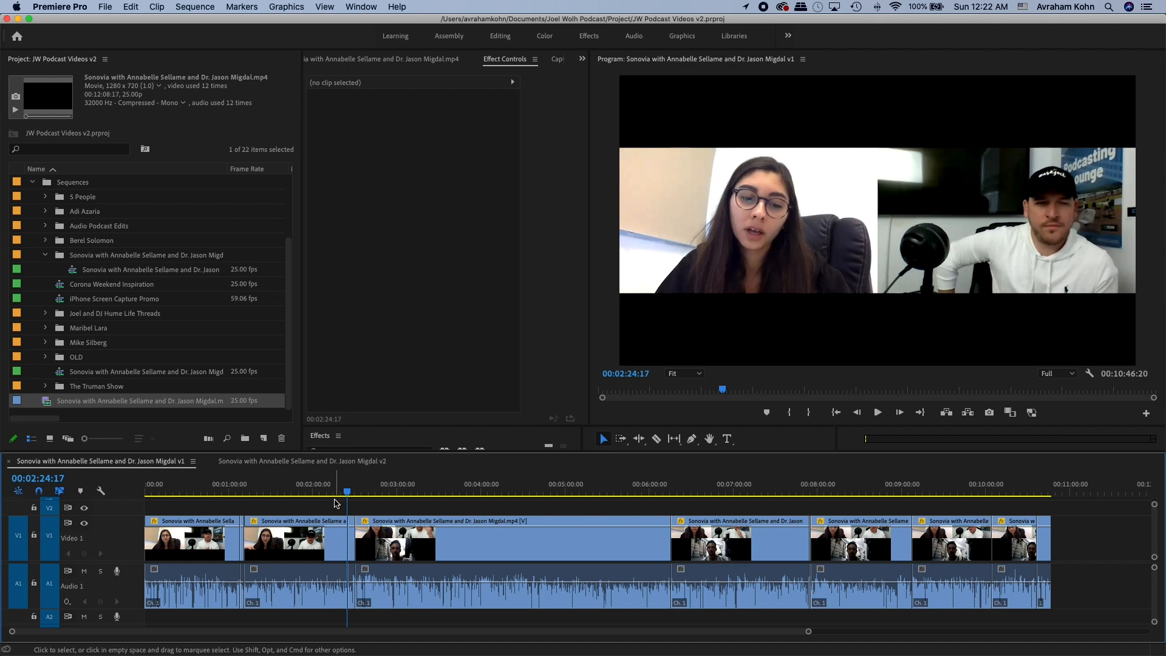
pyautogui.click(352, 493)
pyautogui.click(351, 493)
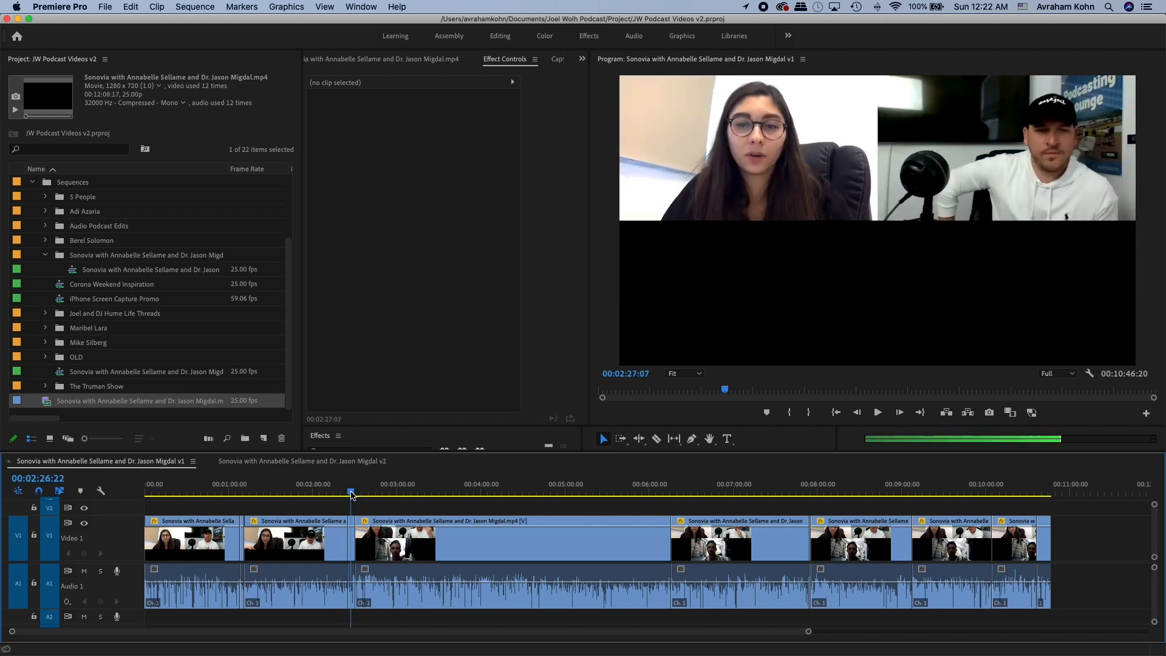
pyautogui.click(220, 465)
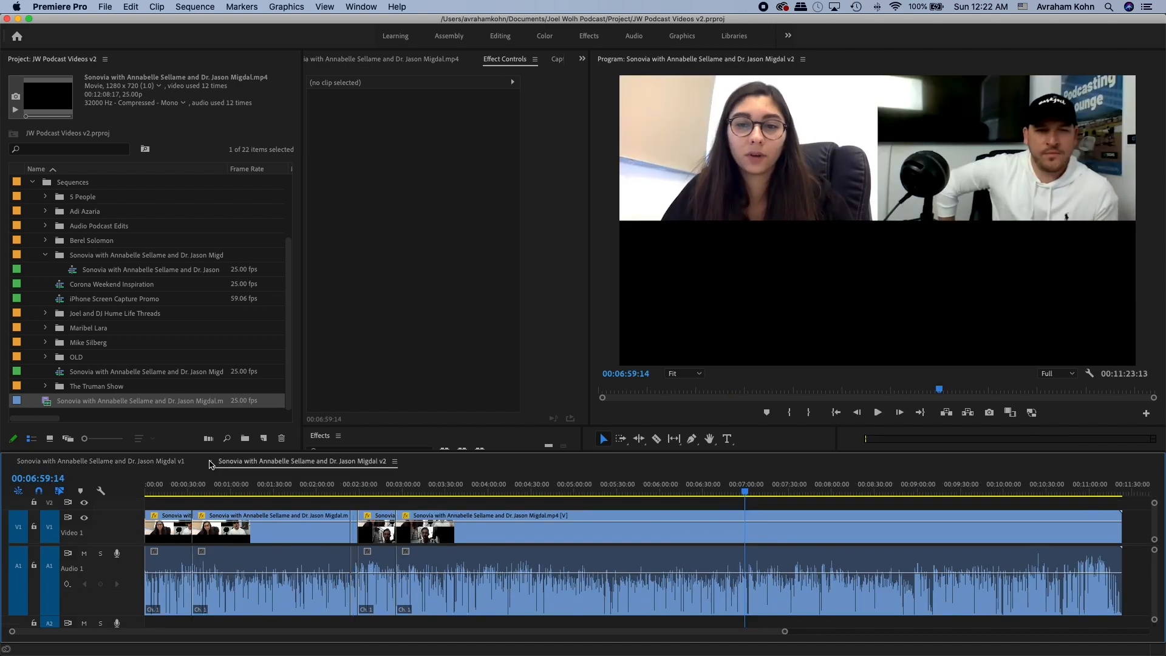
pyautogui.click(210, 461)
# - Find the earlier interview's bin among the sequences and open its JW & BS 1 - LinkedIn Journey sequence
pyautogui.scroll(2, 49, 222)
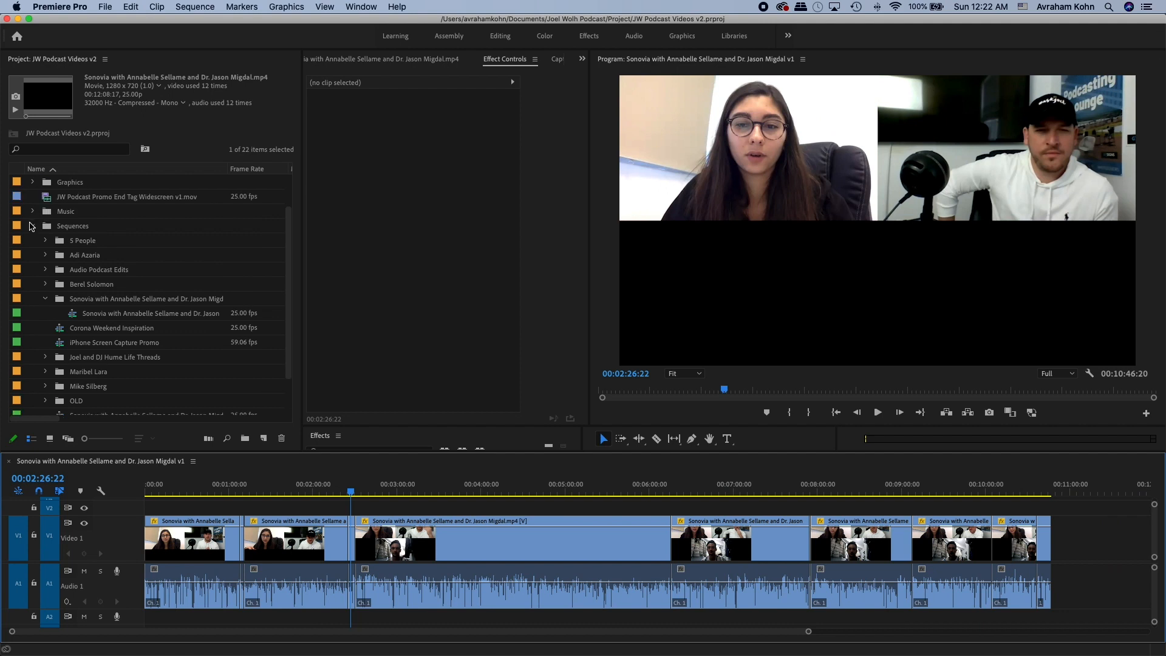
pyautogui.scroll(-3, 43, 303)
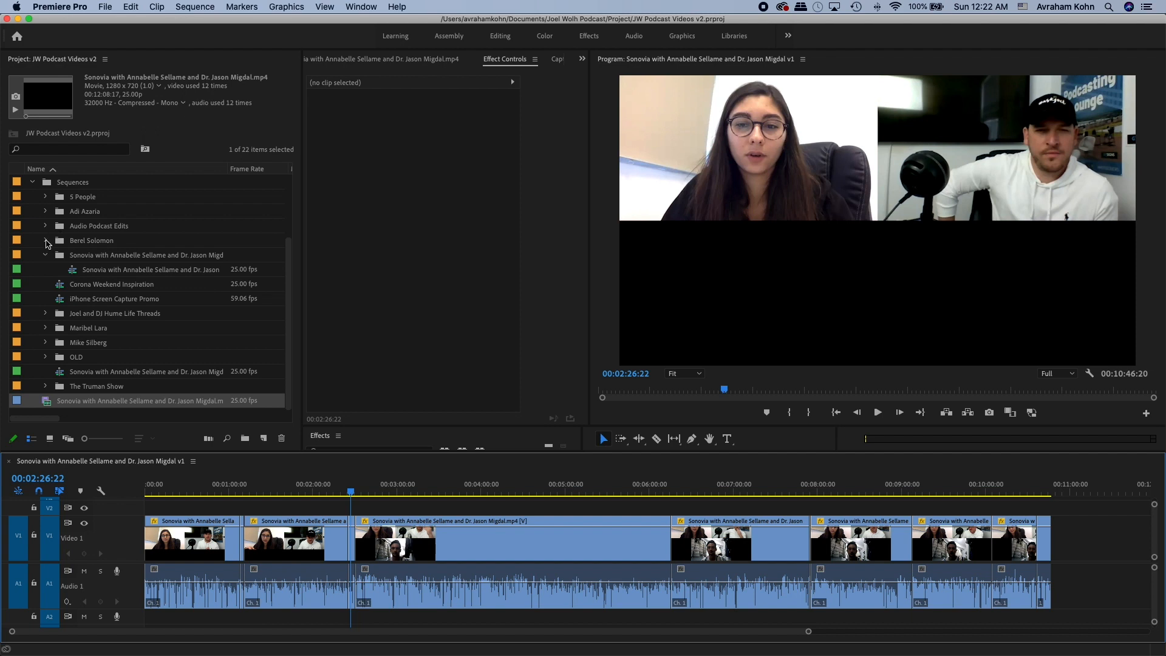
pyautogui.click(47, 241)
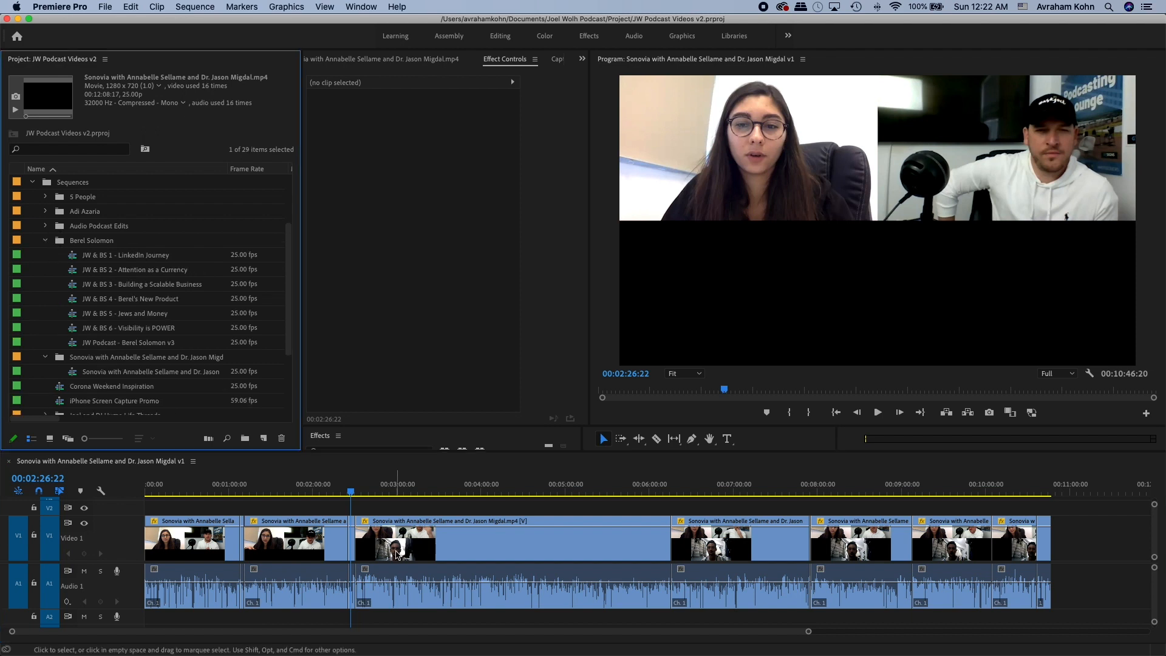
pyautogui.click(328, 492)
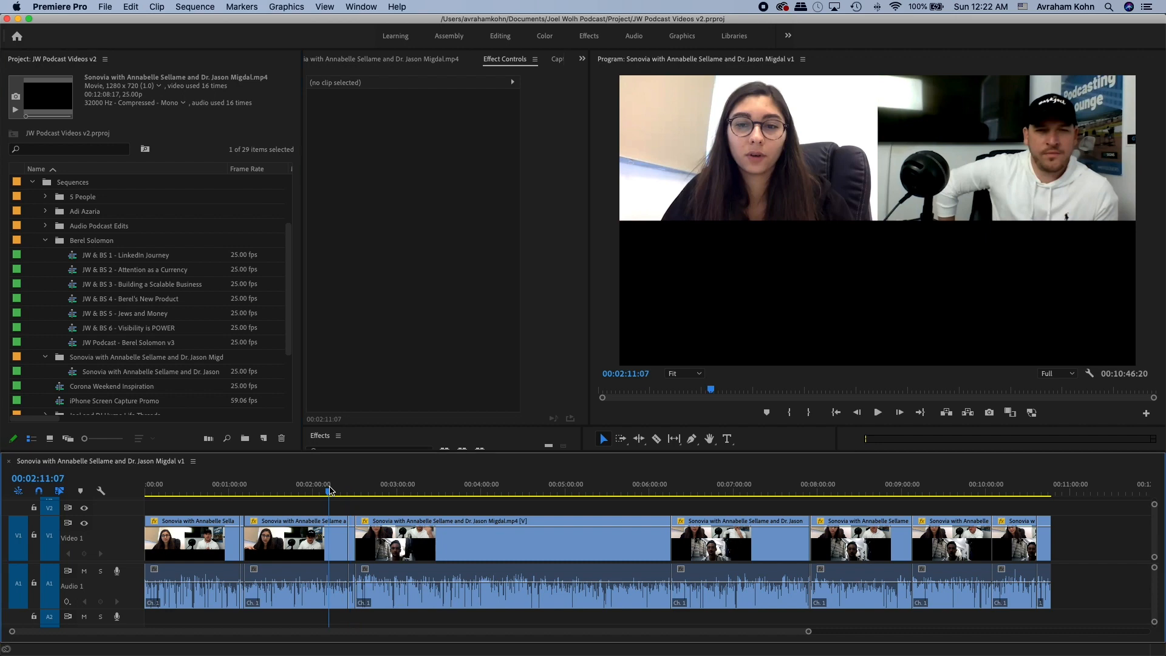
pyautogui.doubleClick(70, 256)
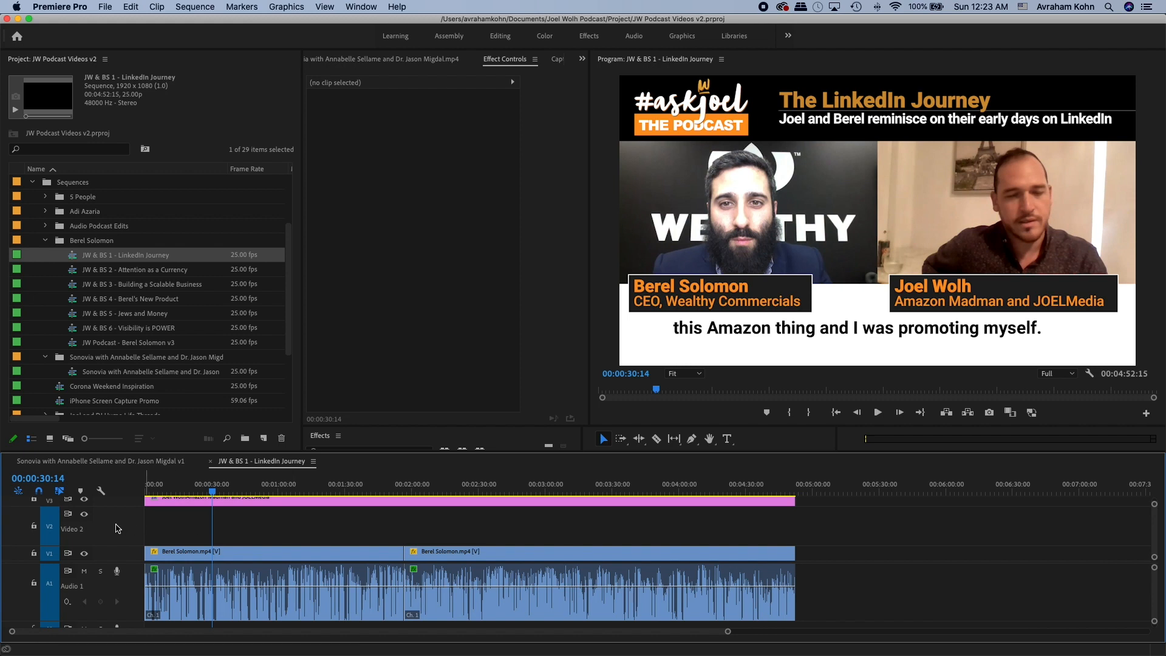
# - Copy the AskJoel Podcast Logo.png clip and the name title clip below it, and return to the Sonovia v1 sequence
pyautogui.scroll(-4, 118, 528)
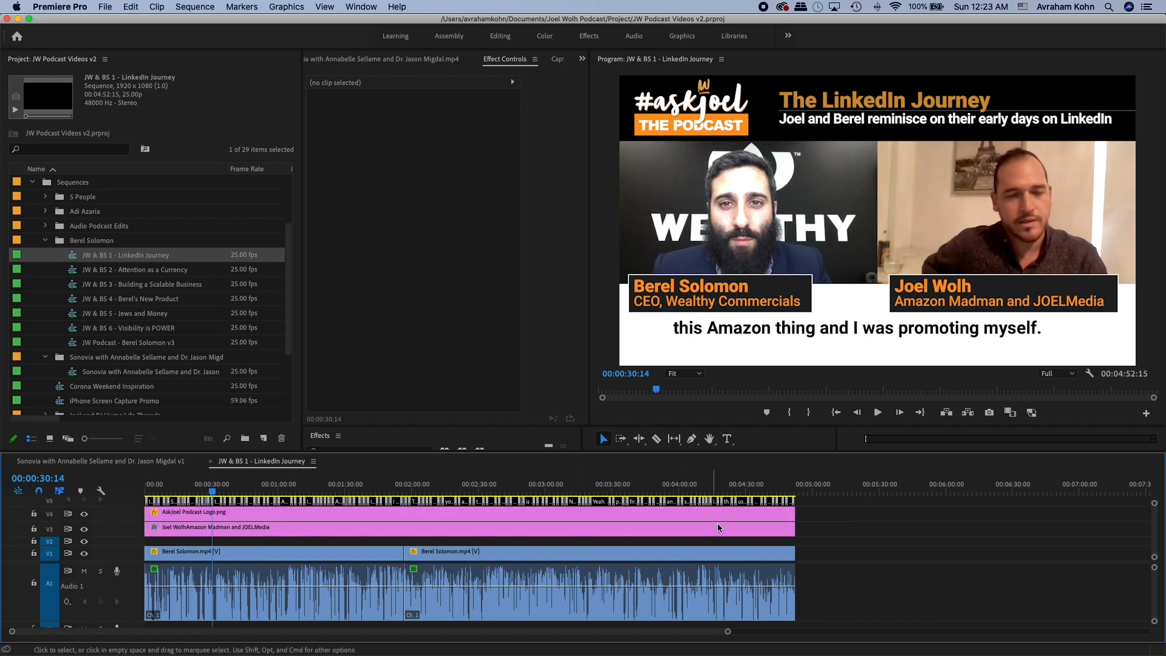
pyautogui.moveTo(820, 514); pyautogui.dragTo(695, 533)
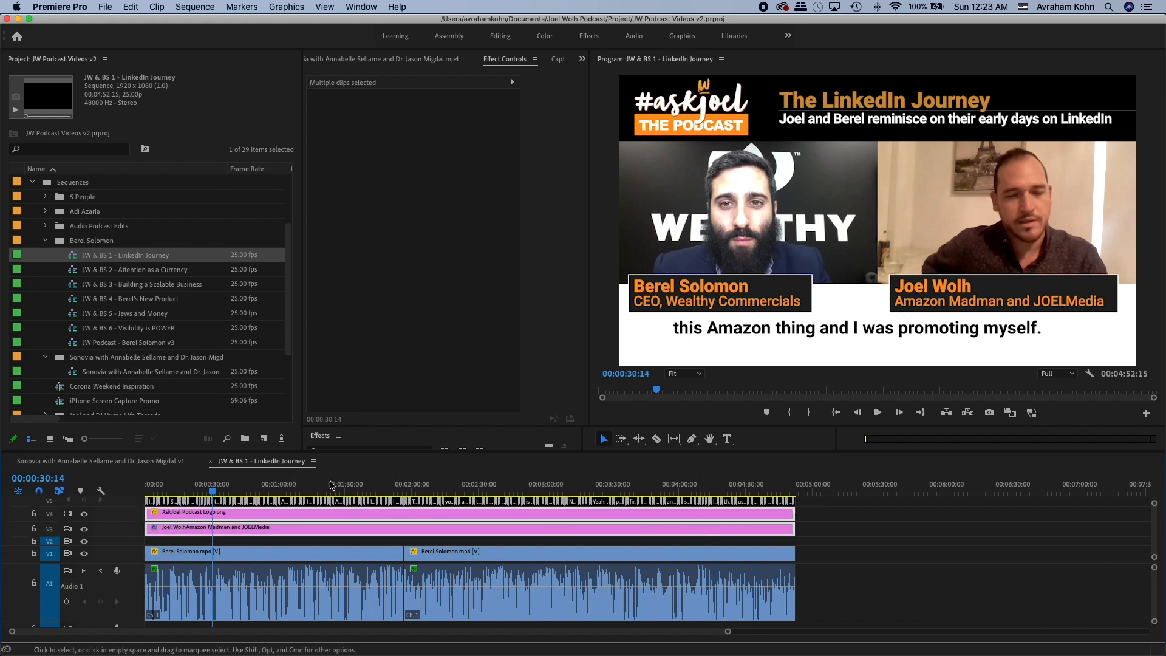
pyautogui.click(166, 461)
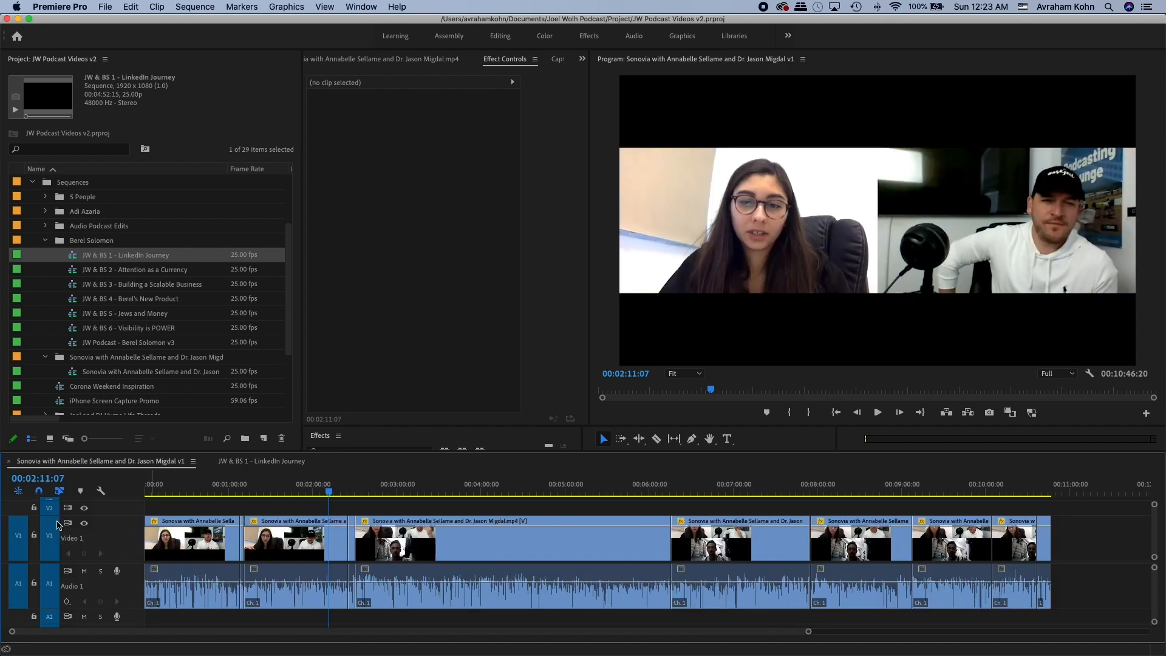
# - Try pasting the copied logo and name title clips at 00:00:44:16, and undo the paste
pyautogui.press('Home')
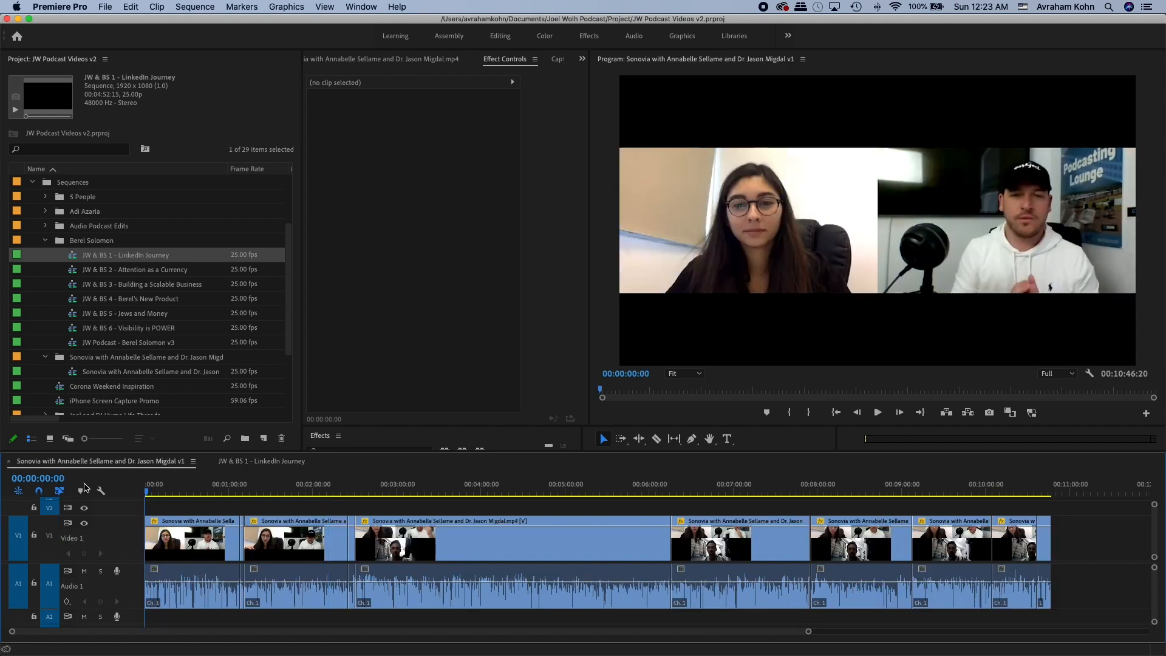
pyautogui.click(207, 490)
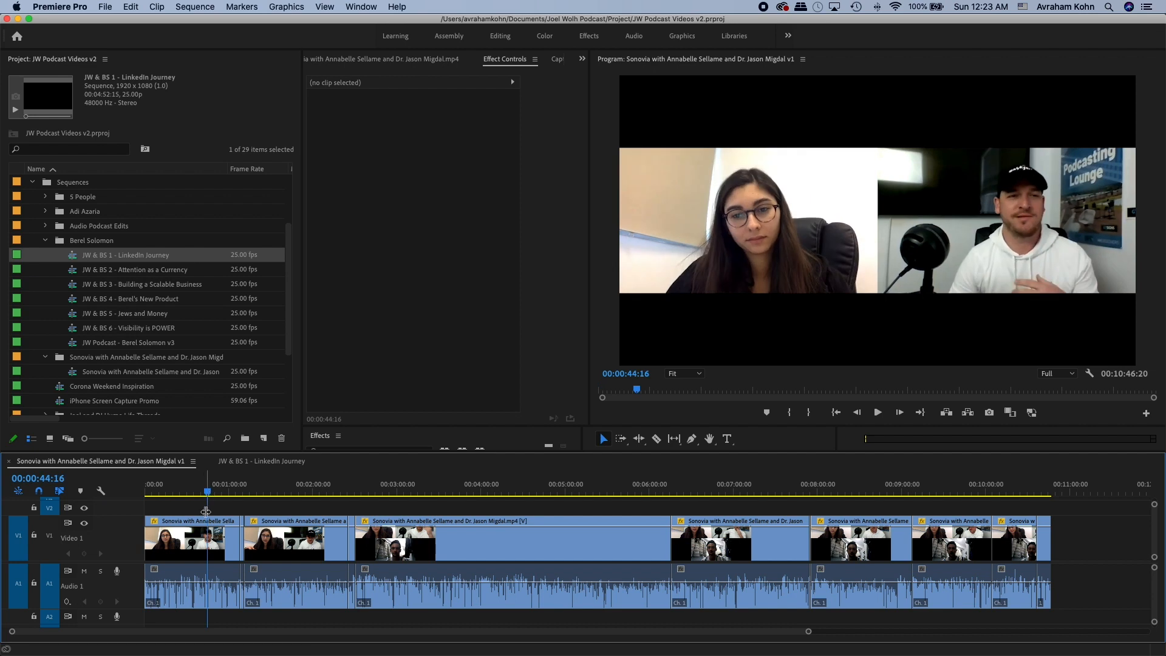
pyautogui.press('super+v')
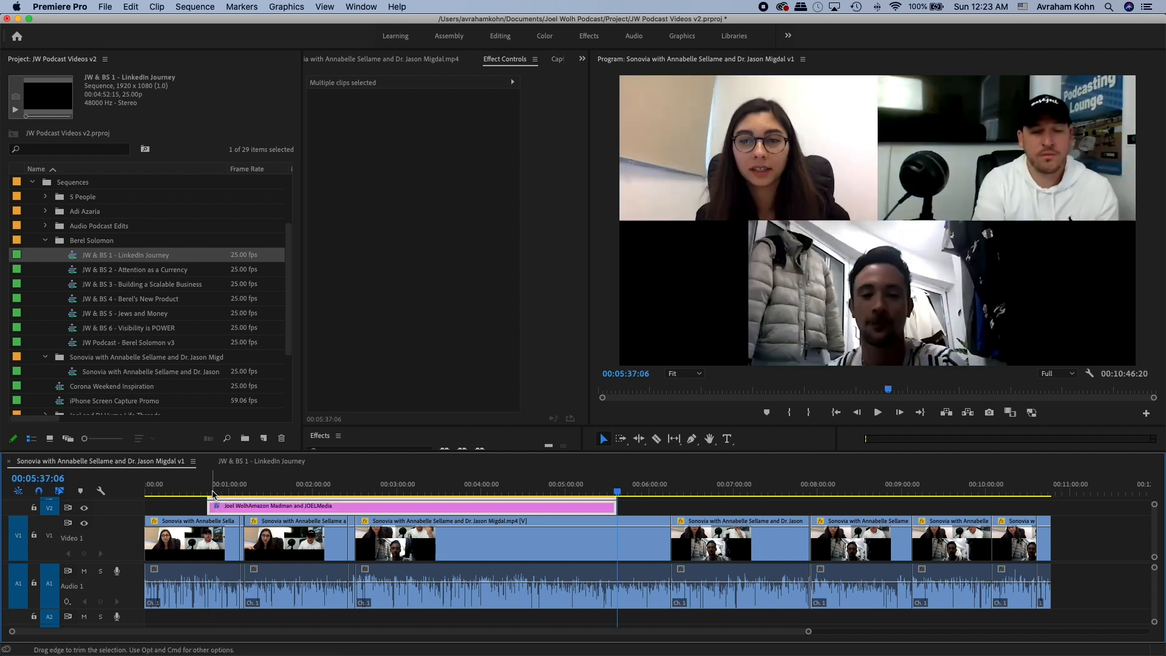
pyautogui.press('super+z')
# - Paste the logo and name title clips at the sequence start on V3 and V2, and extend both to the interview's end
pyautogui.moveTo(174, 491); pyautogui.dragTo(59, 491)
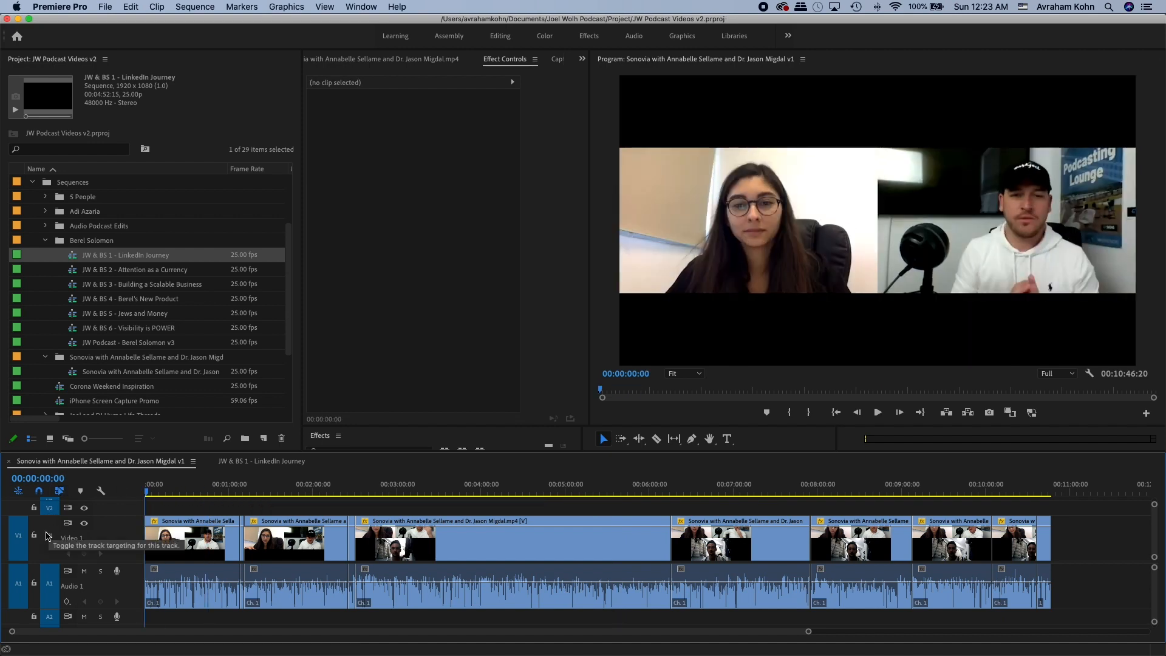
pyautogui.click(51, 537)
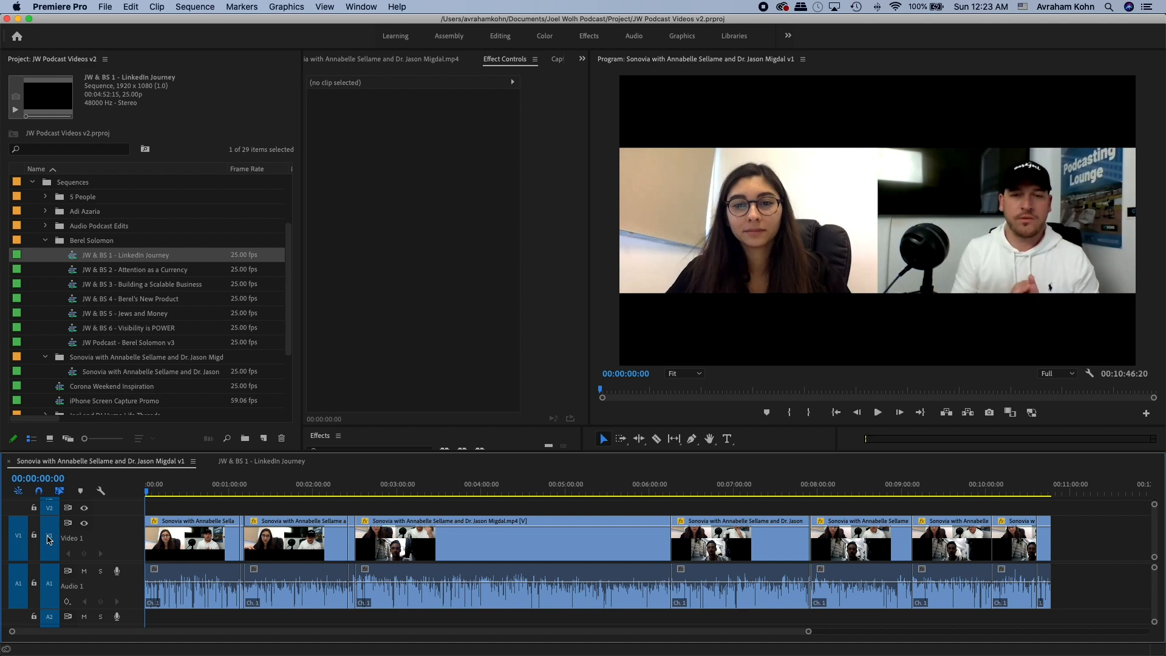
pyautogui.press('super+v')
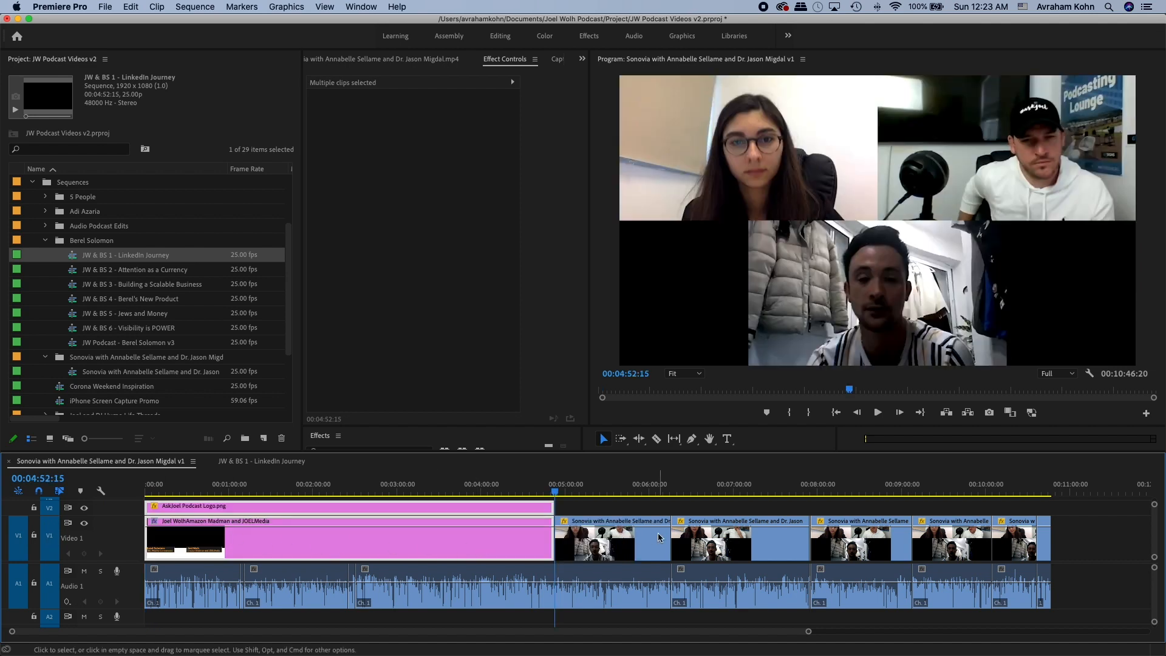
pyautogui.press('super+z')
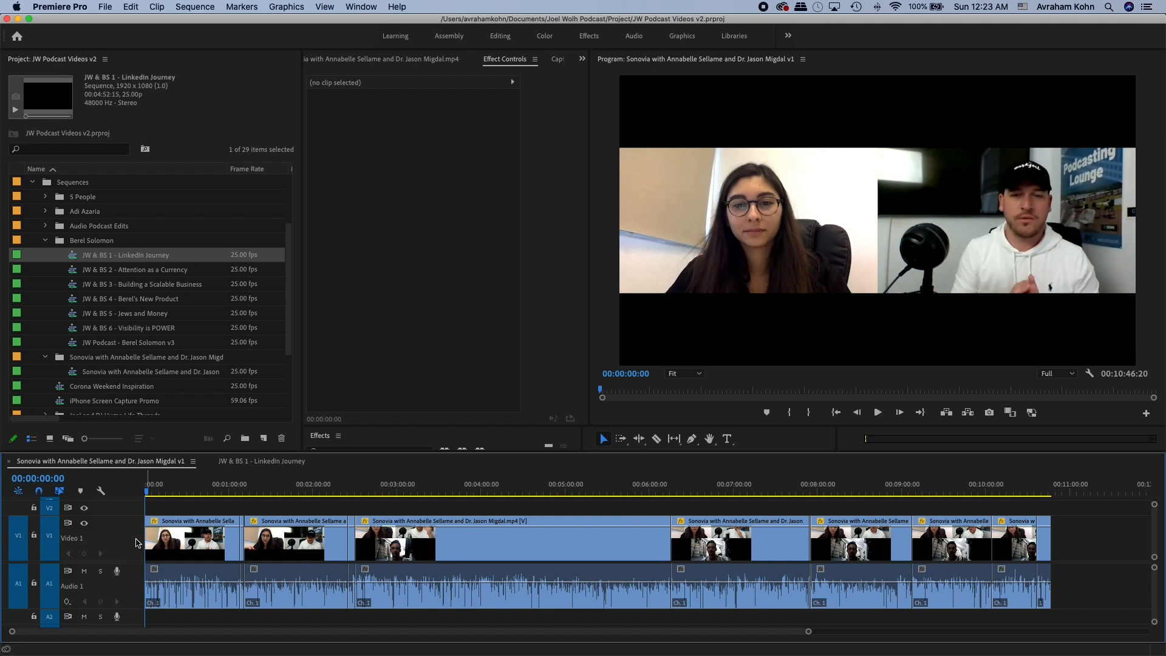
pyautogui.doubleClick(137, 542)
pyautogui.press('super+v')
pyautogui.press('super+z')
pyautogui.press('super+v')
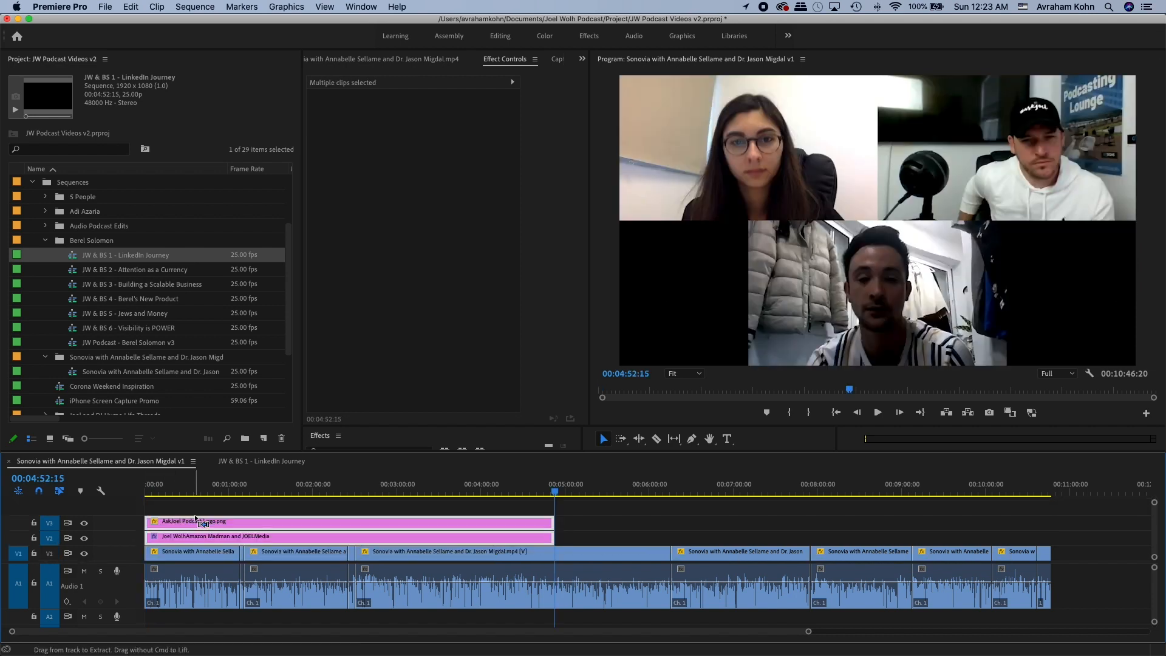
pyautogui.moveTo(560, 538); pyautogui.dragTo(1045, 528)
pyautogui.click(224, 495)
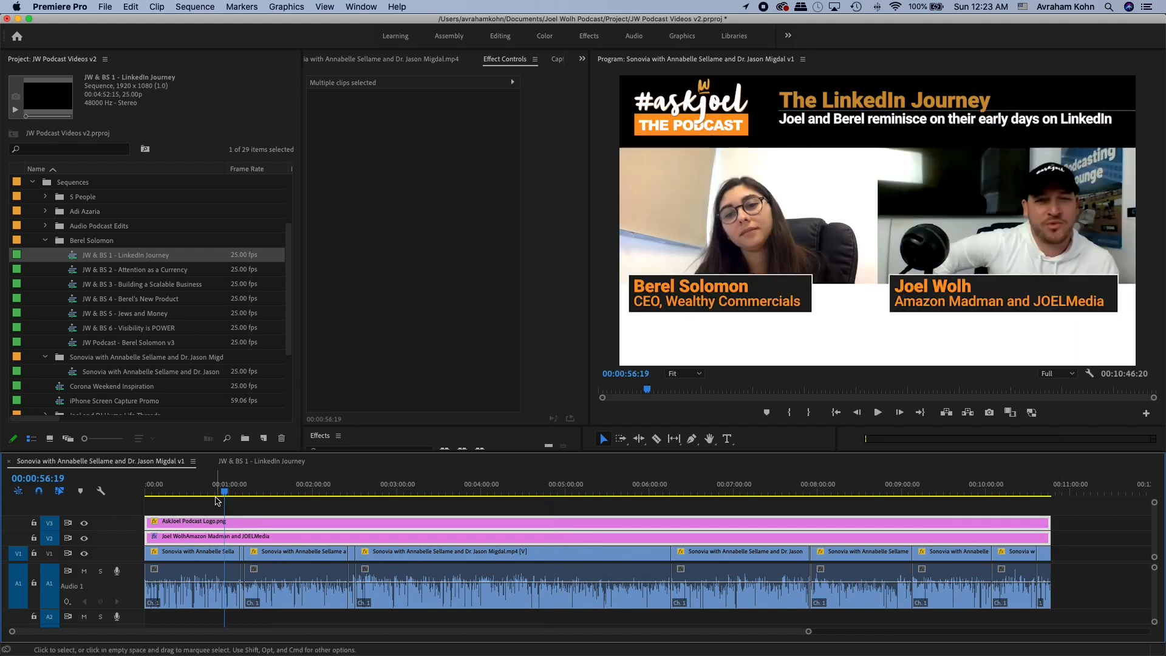
# - Select the AskJoel Podcast Logo.png clip and toggle the V3 track's visibility off and on to check what it shows
pyautogui.click(173, 510)
pyautogui.click(180, 526)
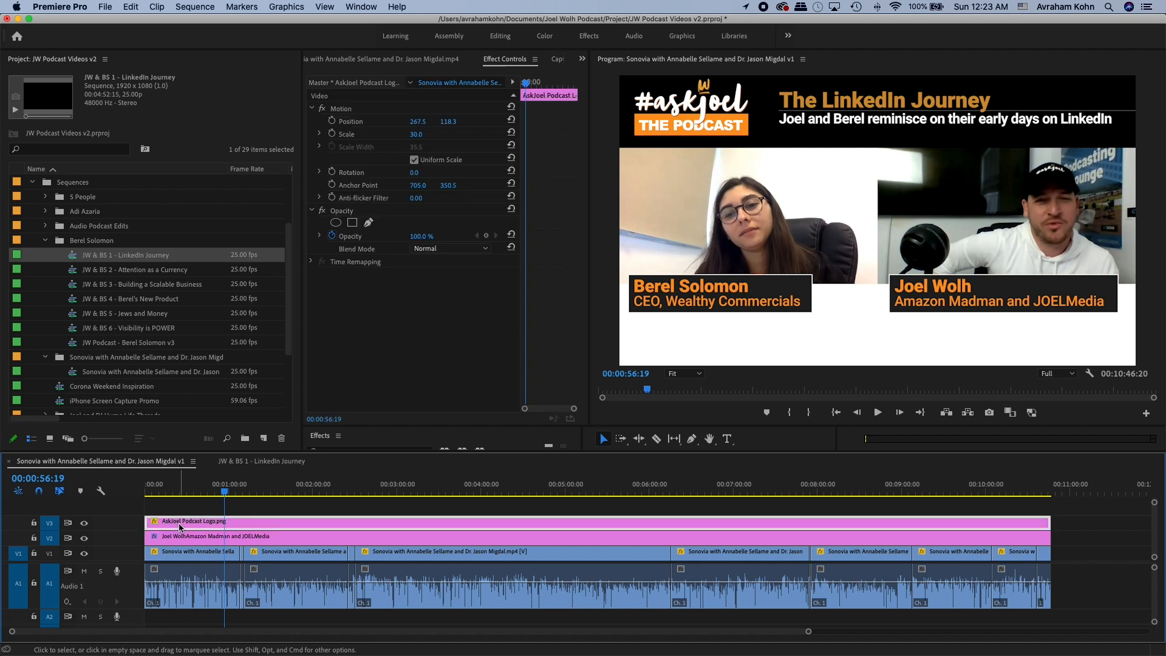
pyautogui.click(321, 108)
pyautogui.click(322, 109)
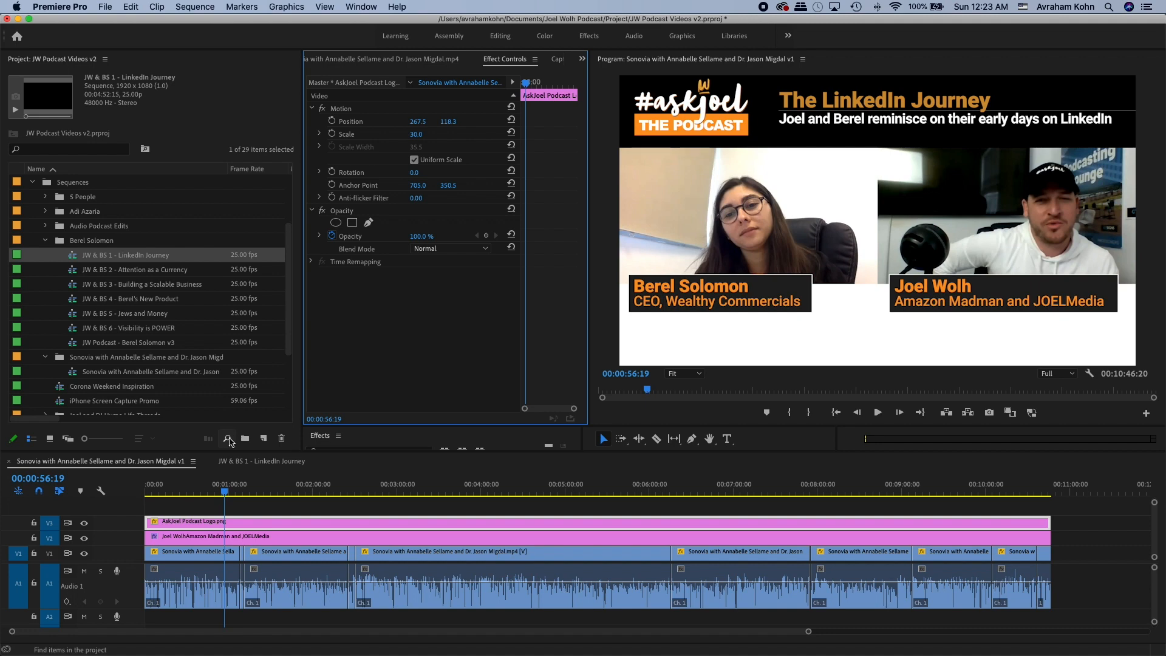
pyautogui.click(84, 524)
pyautogui.click(84, 523)
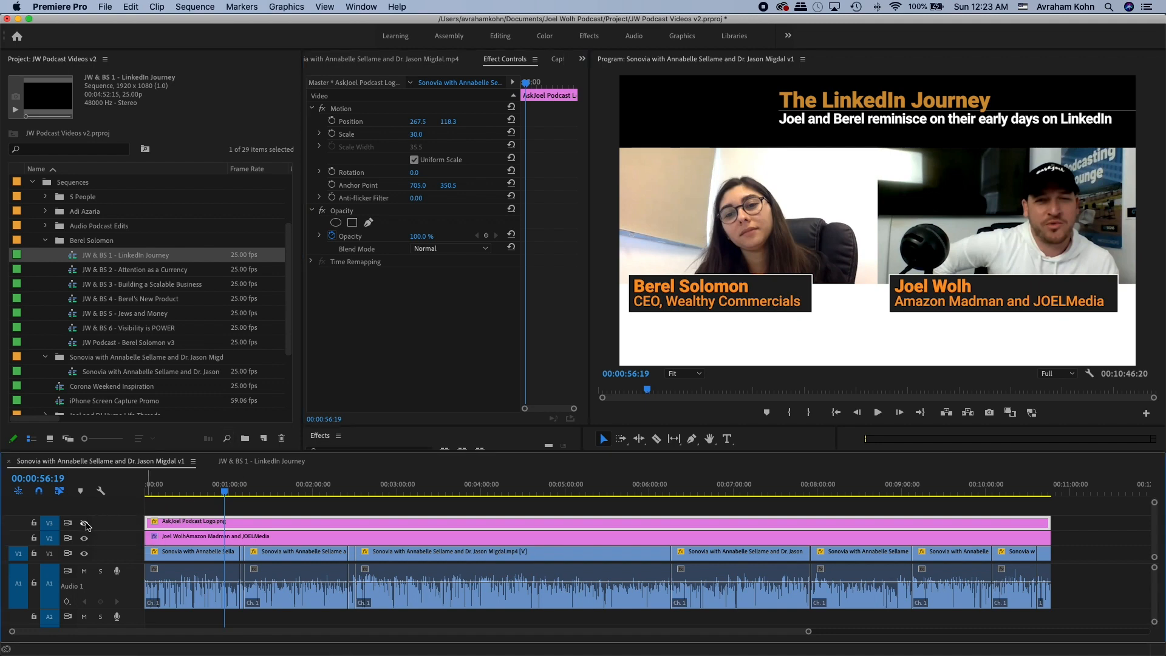
pyautogui.click(84, 523)
pyautogui.doubleClick(113, 526)
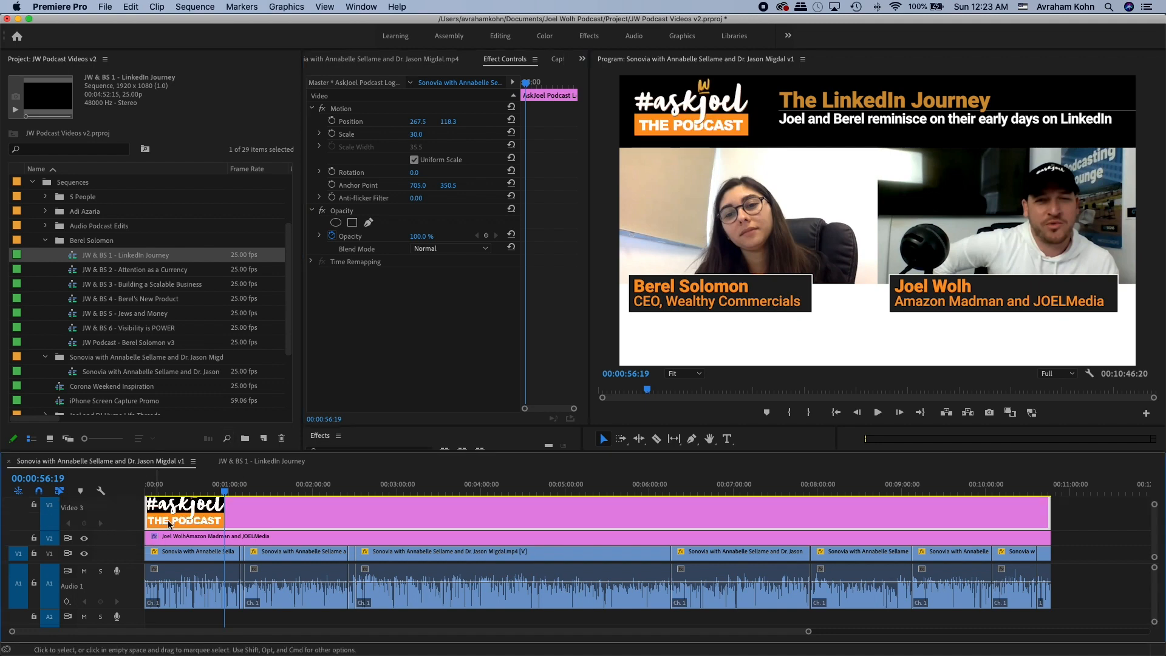
pyautogui.doubleClick(114, 526)
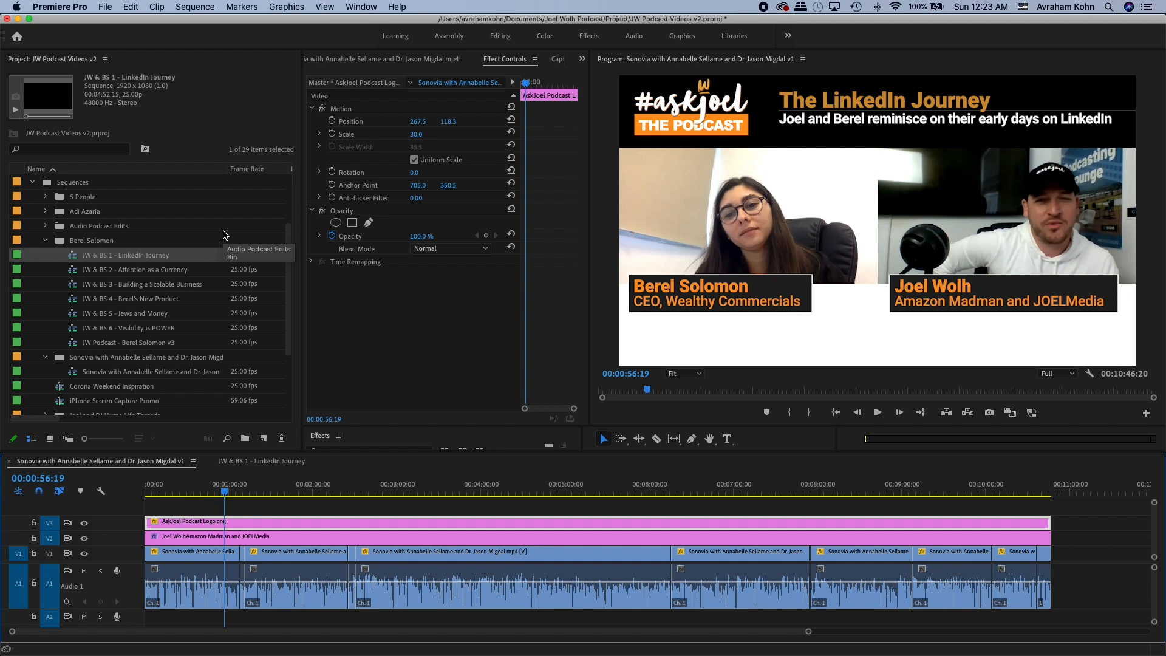
# - Try repositioning the podcast logo through its Motion effect, both by value and directly in the frame, and undo each move
pyautogui.click(350, 109)
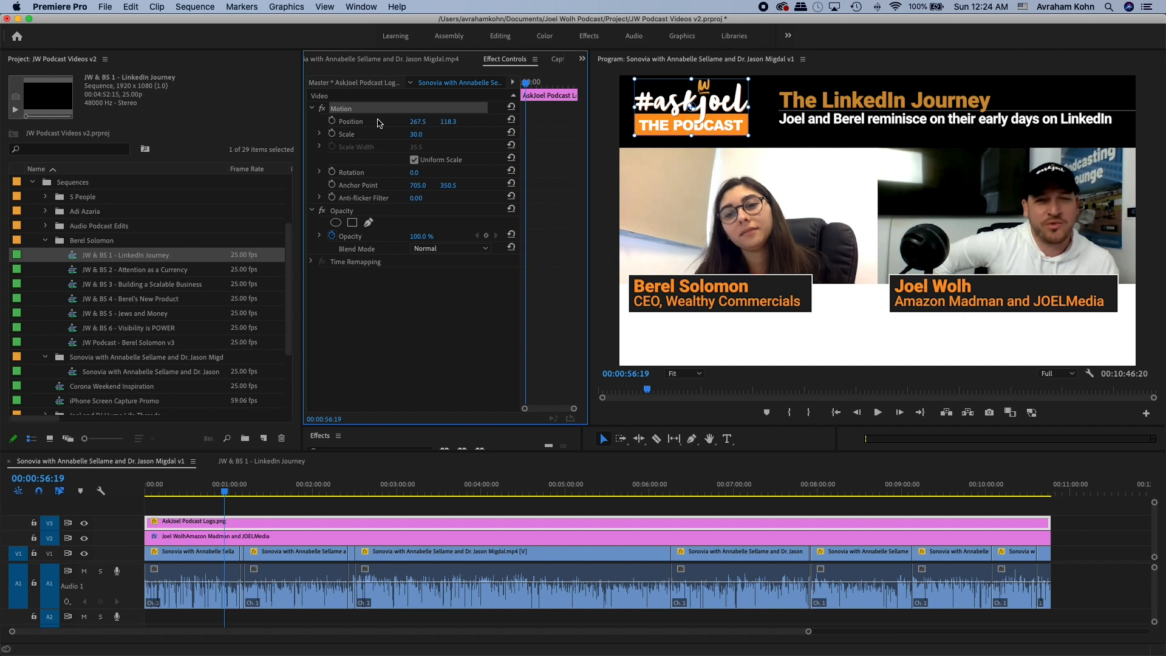
pyautogui.moveTo(418, 122)
pyautogui.mouseDown()
pyautogui.moveTo(459, 122)
pyautogui.moveTo(448, 135)
pyautogui.moveTo(400, 135)
pyautogui.mouseUp()
pyautogui.press('super+z')
pyautogui.press('super+z')
pyautogui.click(373, 247)
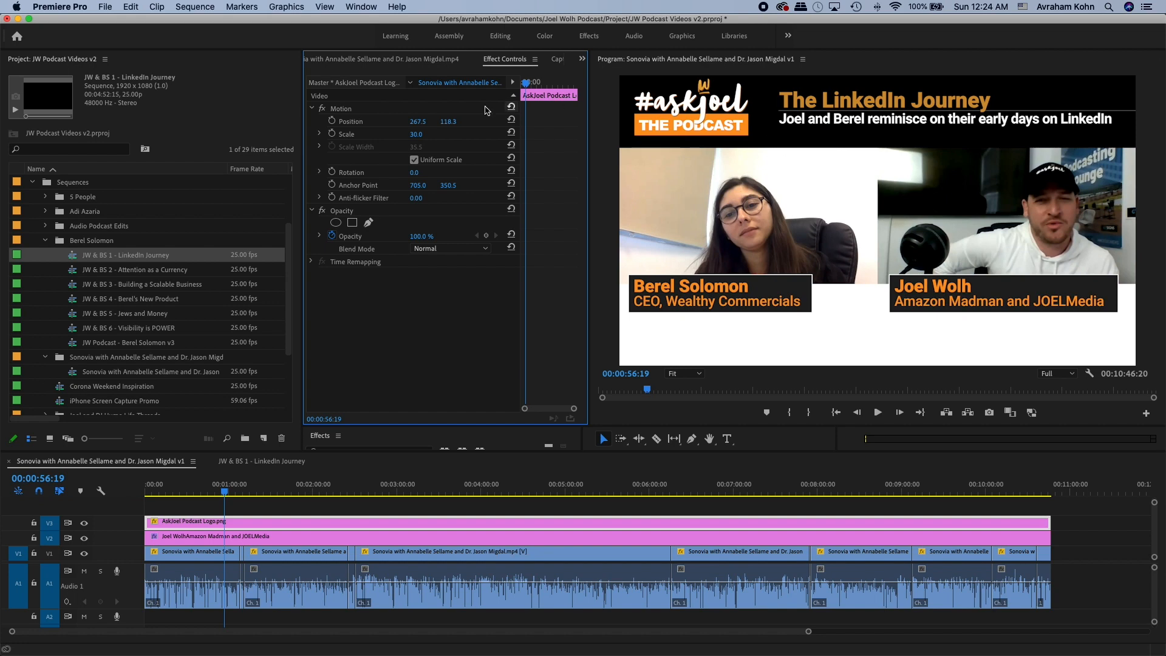
pyautogui.click(342, 110)
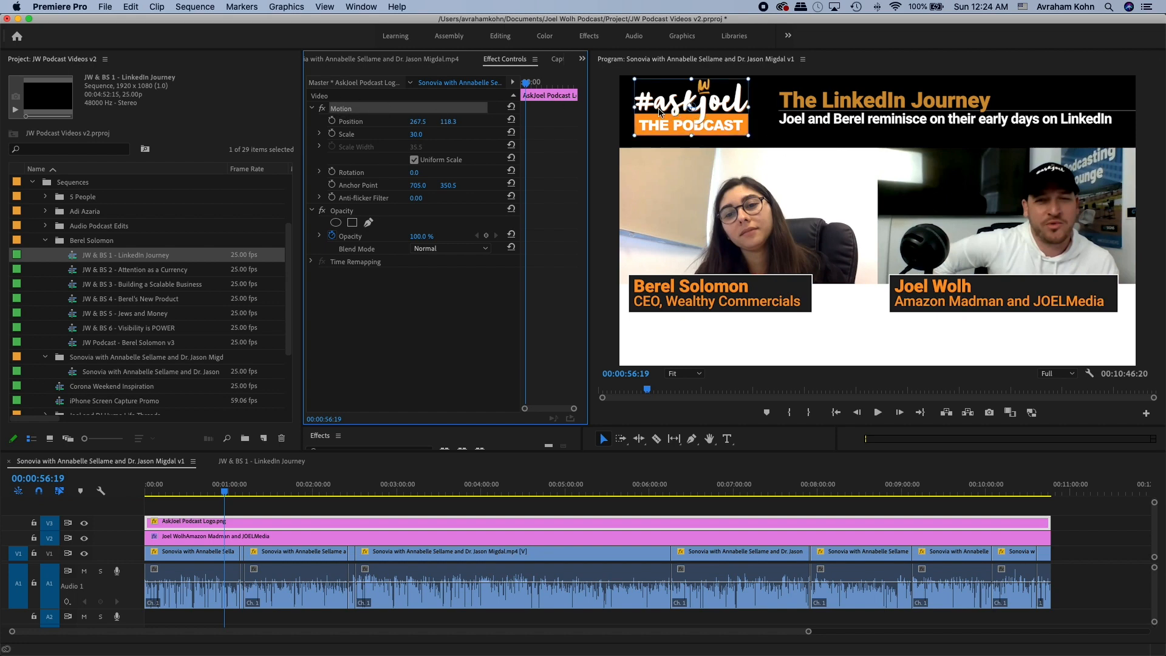
pyautogui.moveTo(651, 115); pyautogui.dragTo(732, 109)
pyautogui.press('super+z')
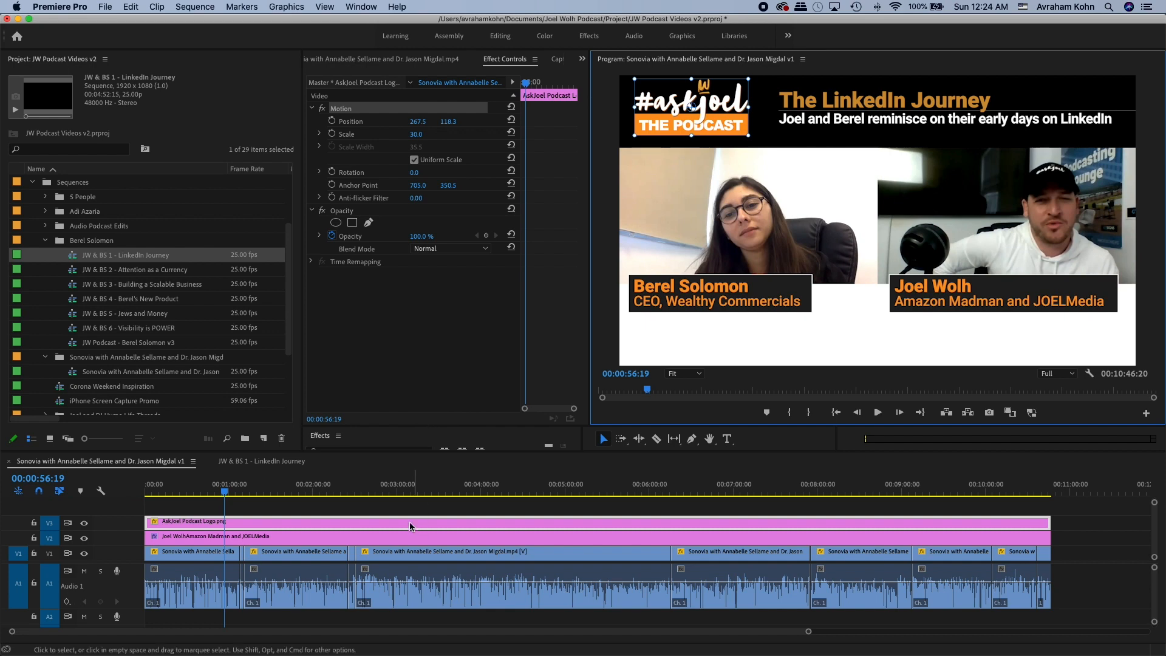
# - Select the name title clip on V2 and open its text and shape layers in Essential Graphics
pyautogui.click(240, 538)
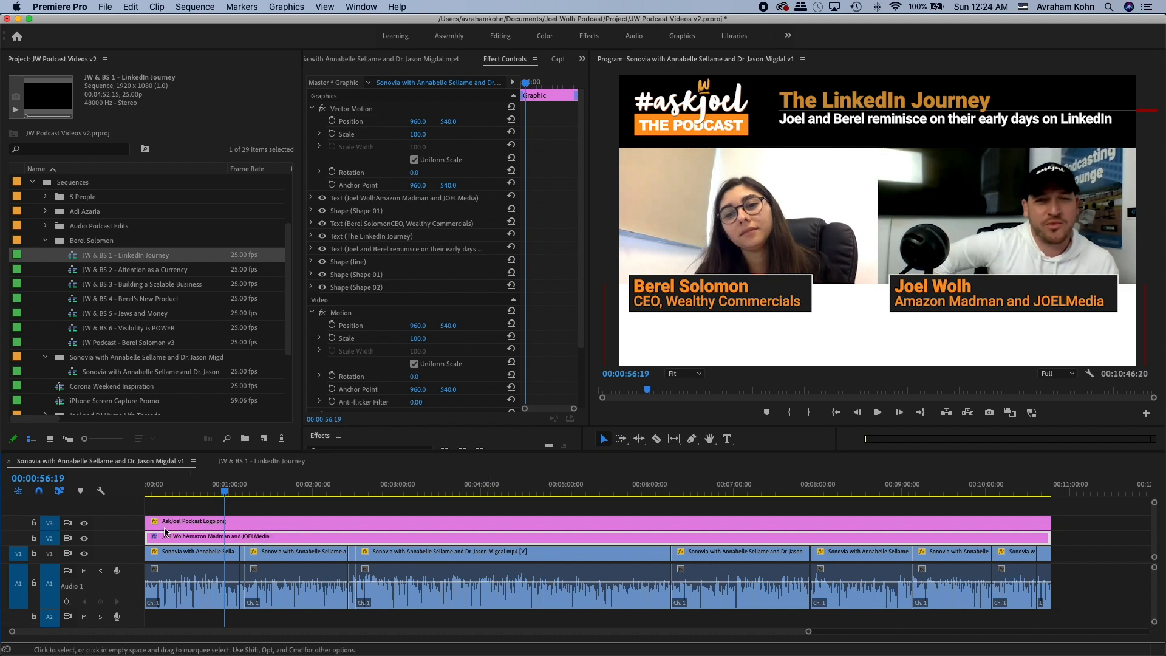
pyautogui.doubleClick(137, 542)
pyautogui.doubleClick(138, 542)
pyautogui.click(385, 59)
pyautogui.click(582, 59)
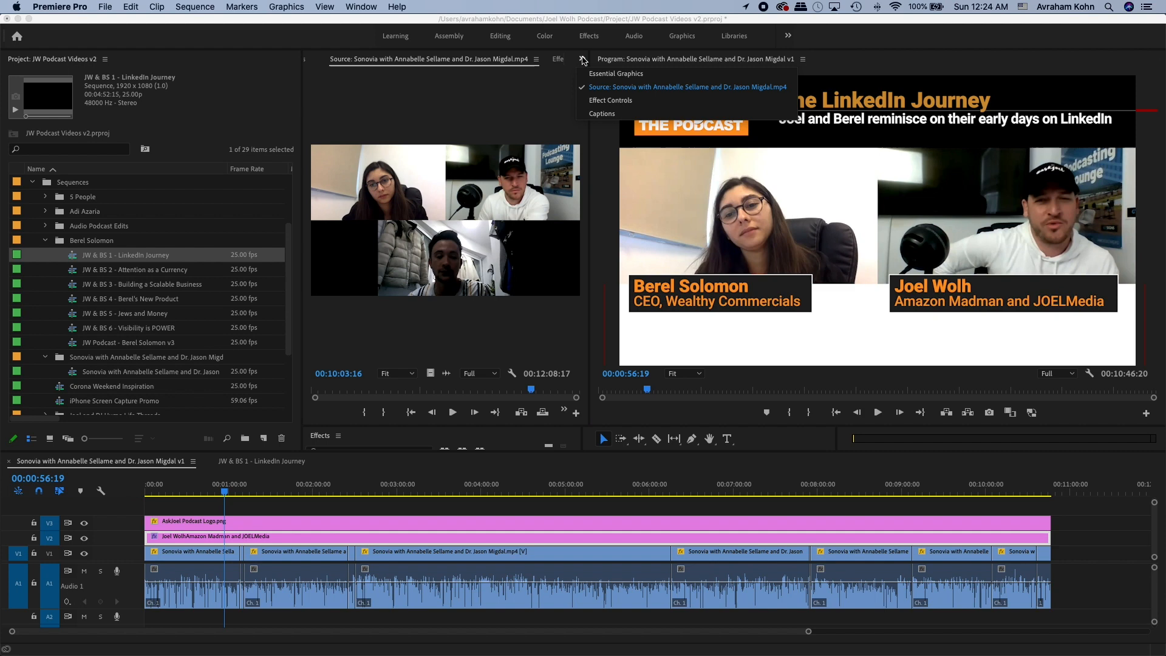
pyautogui.click(598, 76)
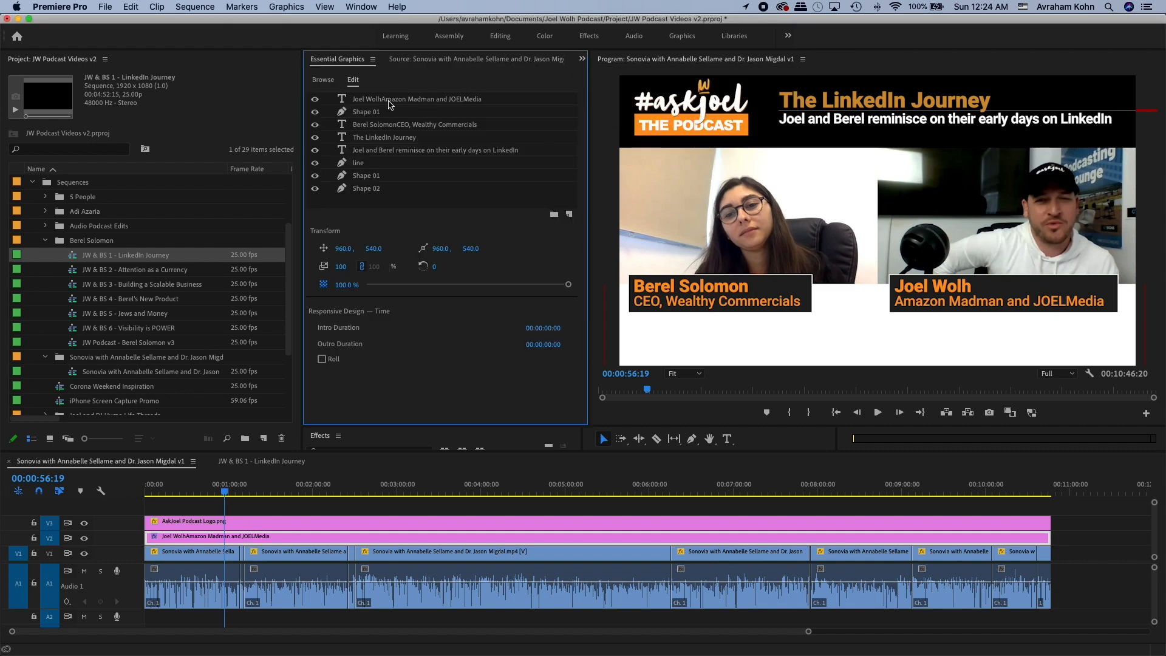
pyautogui.click(370, 6)
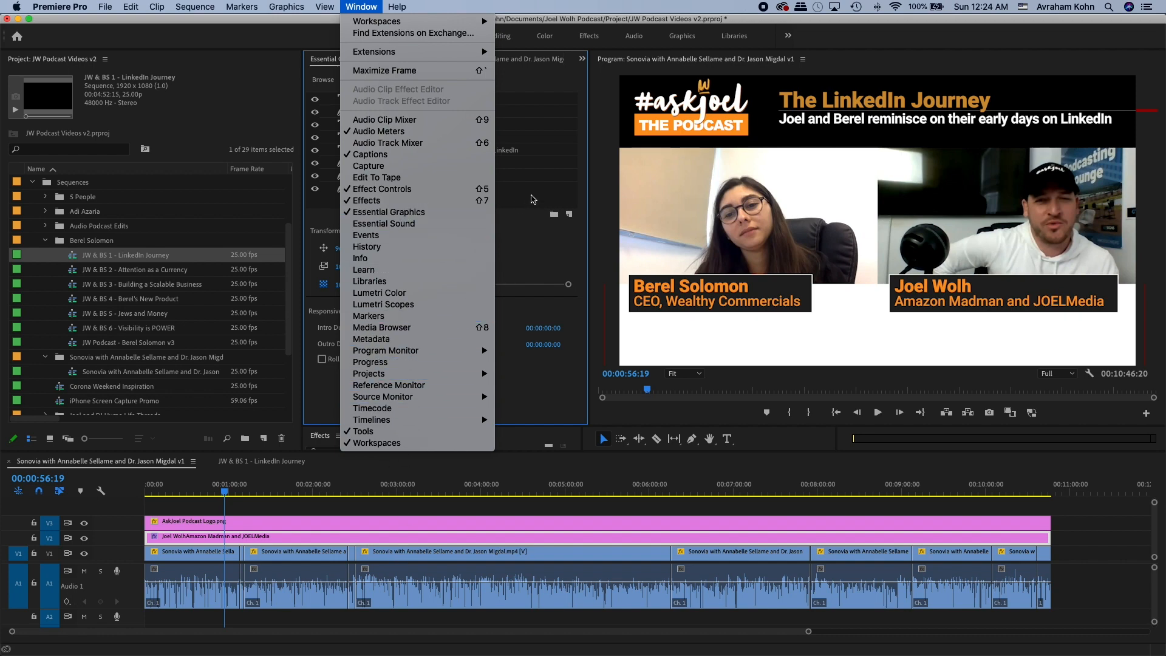
pyautogui.click(459, 214)
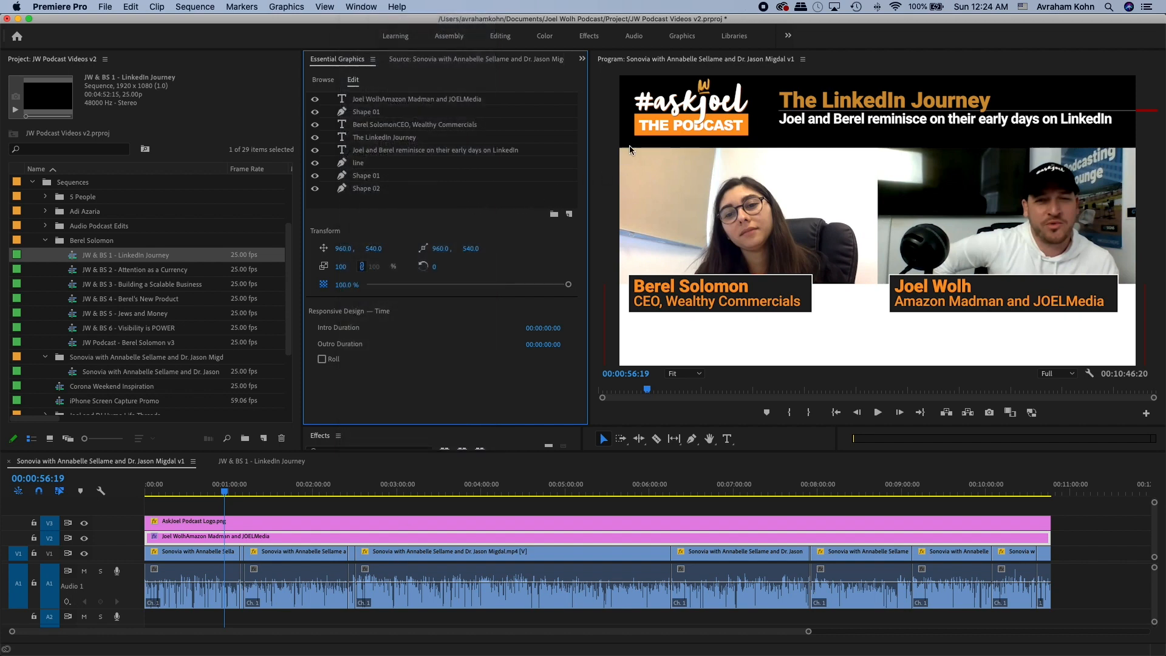
# - Try Essential Graphics as a floating window showing the title clip's layers, and dock it back beside Effect Controls
pyautogui.click(371, 59)
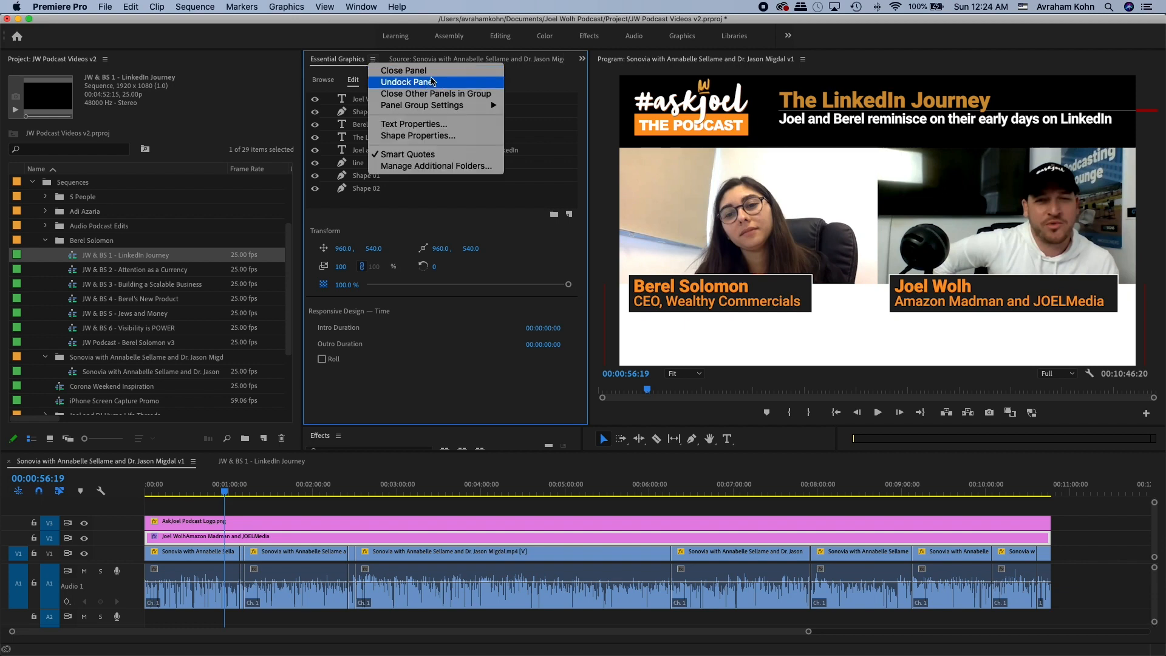
pyautogui.click(430, 83)
pyautogui.moveTo(447, 49); pyautogui.dragTo(869, 105)
pyautogui.click(736, 135)
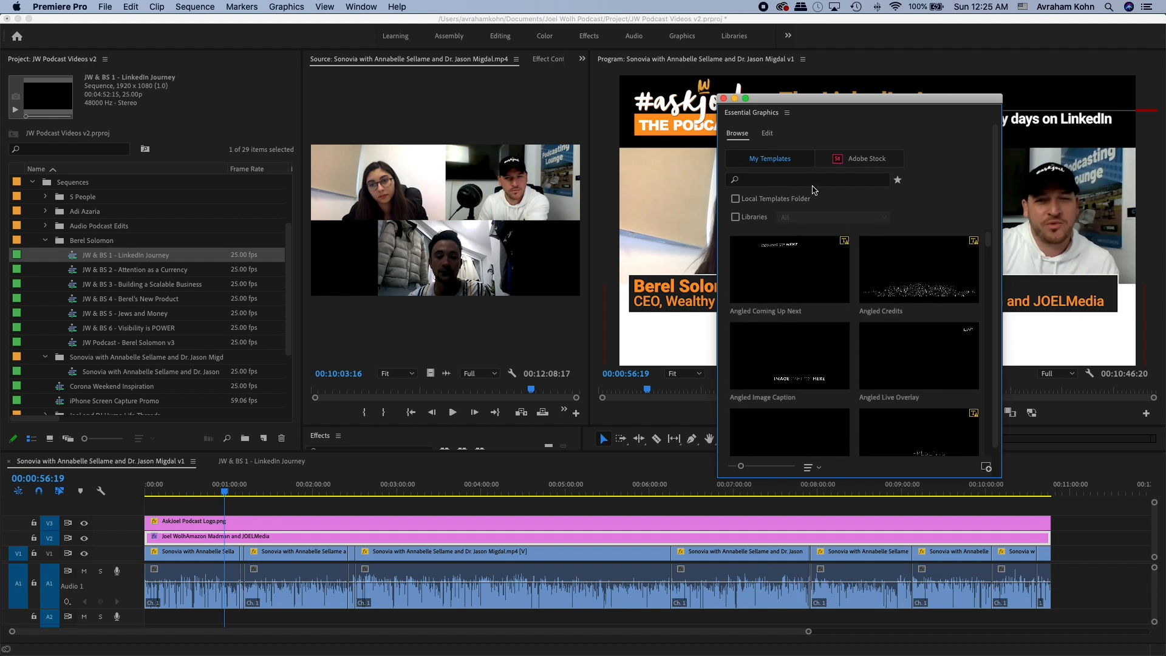
pyautogui.click(768, 133)
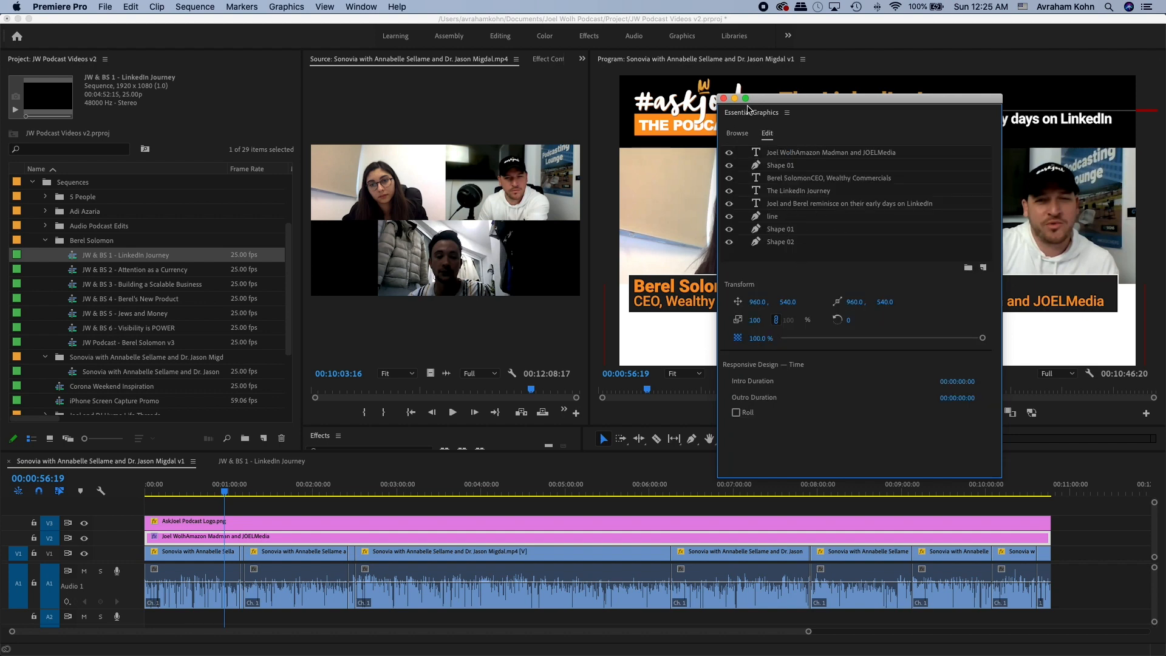
pyautogui.moveTo(755, 115); pyautogui.dragTo(482, 59)
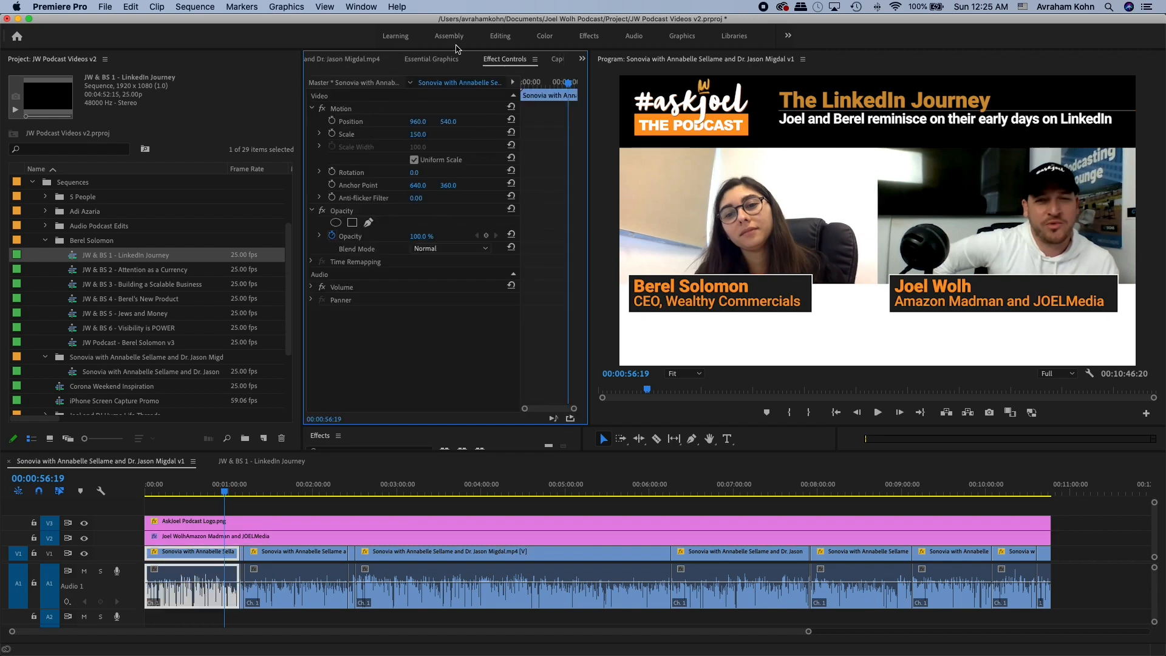
# - Reselect the V2 title clip in Essential Graphics, select its Shape 02 layer, and enlarge the V2 track
pyautogui.click(431, 59)
pyautogui.click(226, 535)
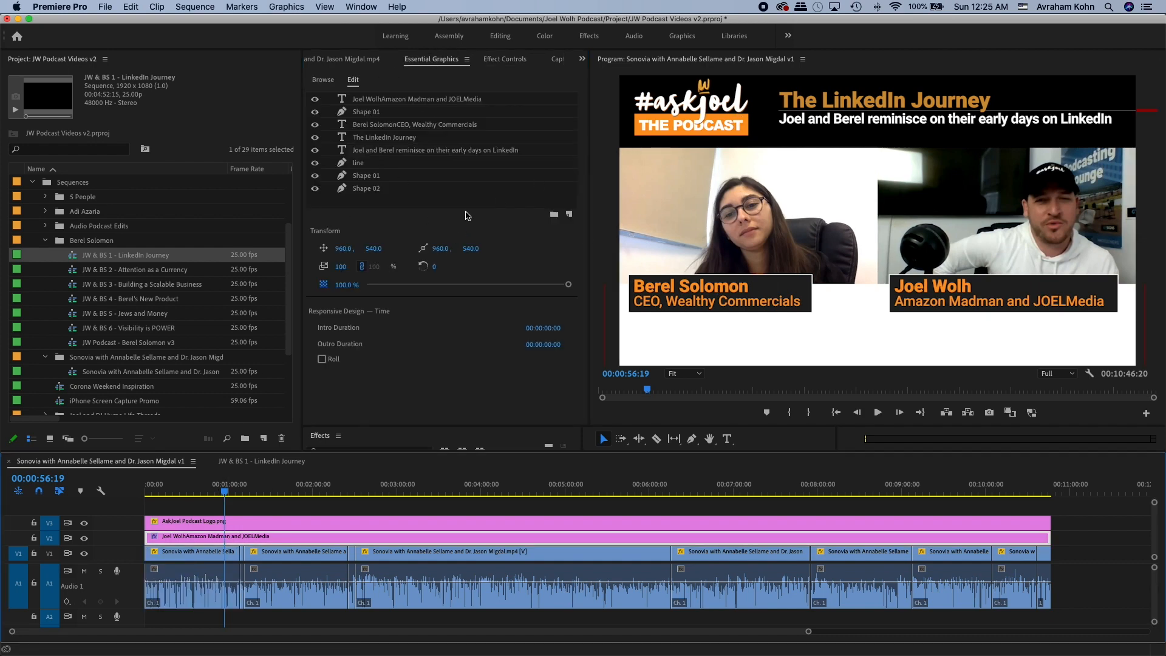
pyautogui.click(568, 215)
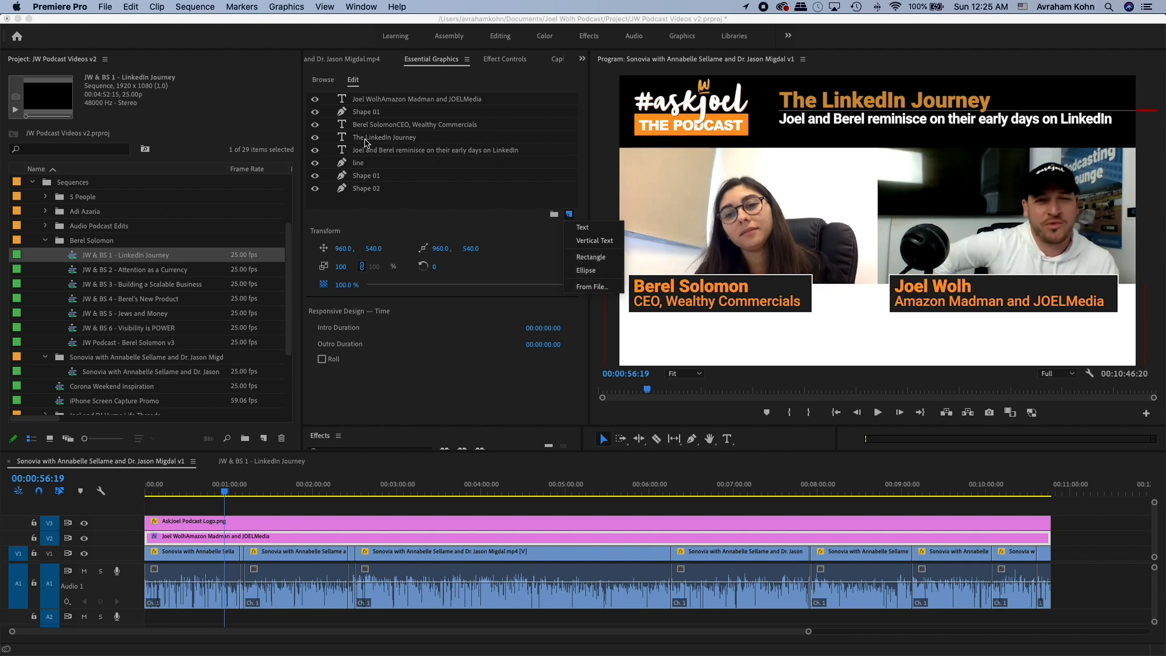
pyautogui.click(372, 205)
pyautogui.click(363, 188)
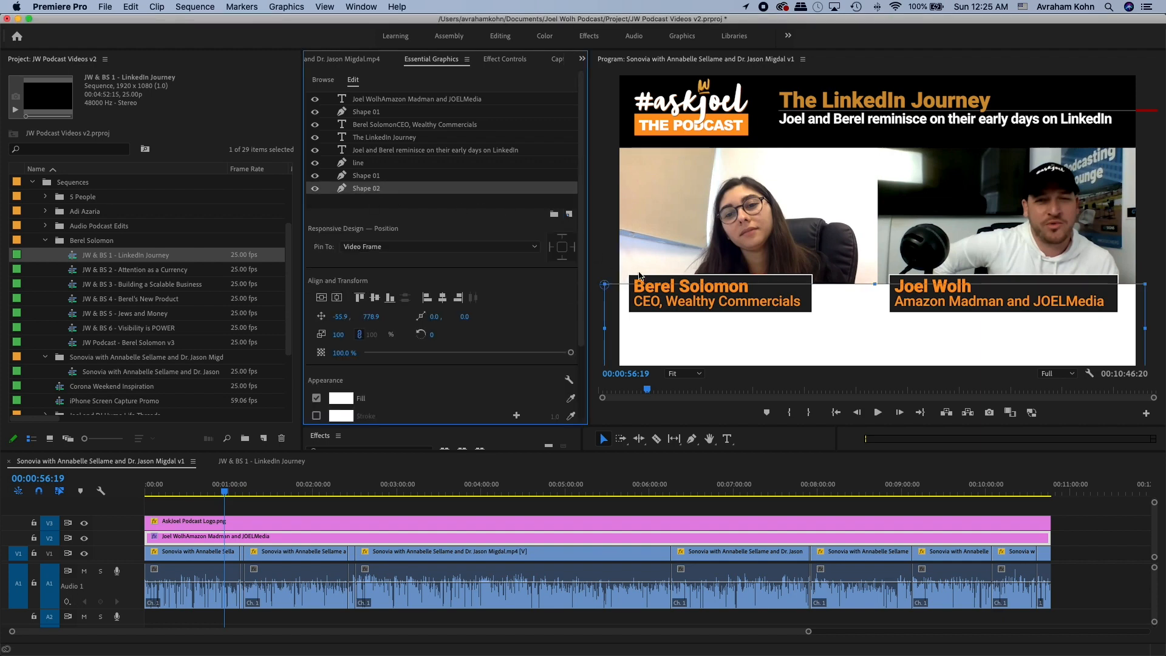
pyautogui.doubleClick(134, 541)
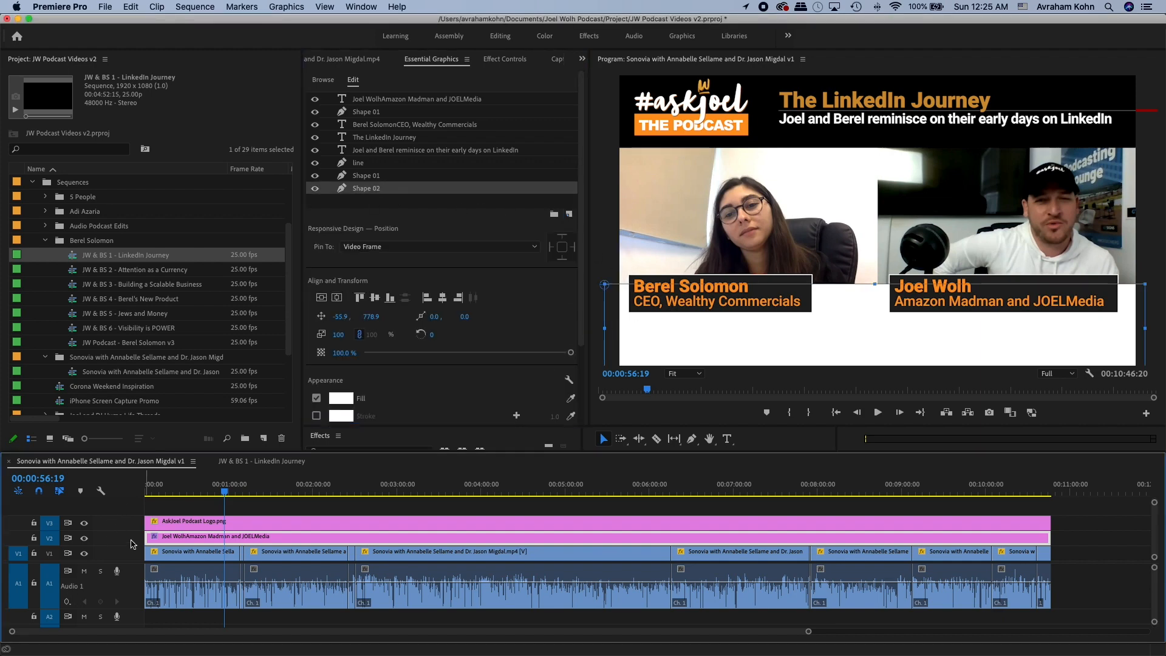
pyautogui.scroll(-2, 126, 525)
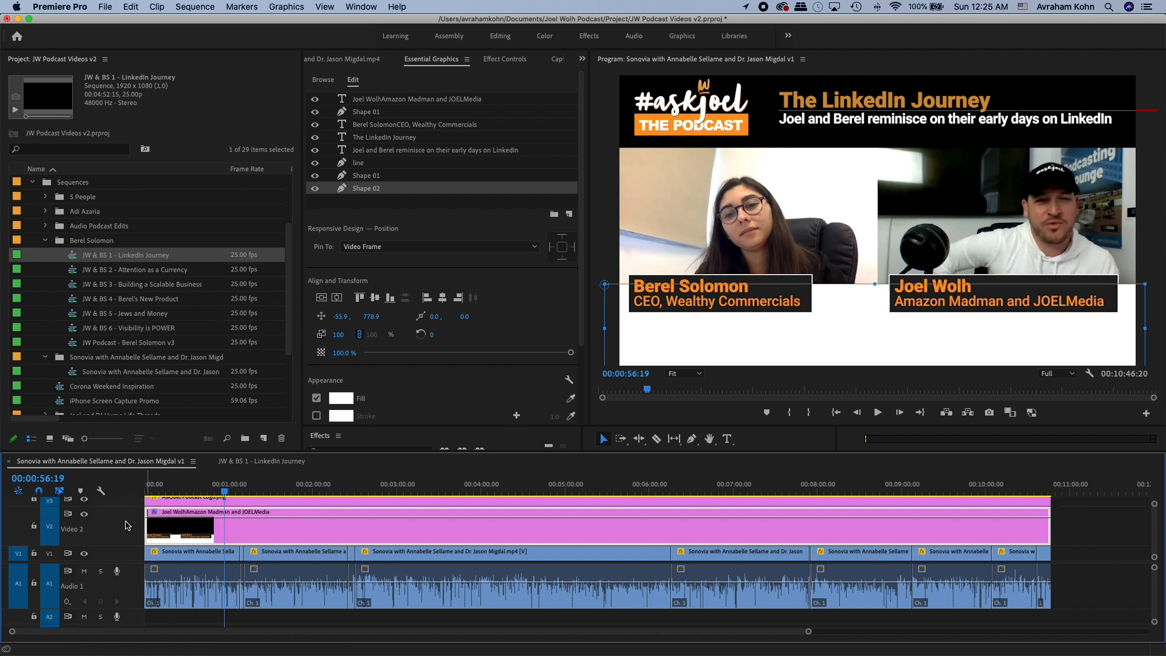
# - Open the guest's name and title text for editing and examine its alignment, font and appearance settings
pyautogui.click(716, 283)
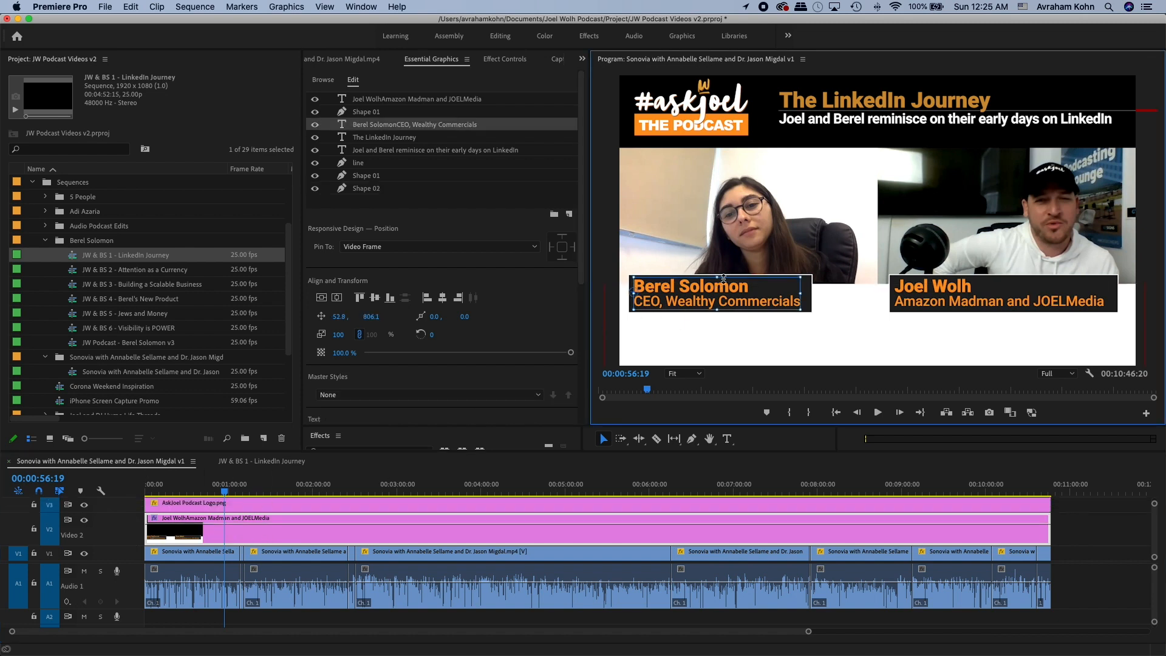
pyautogui.doubleClick(730, 296)
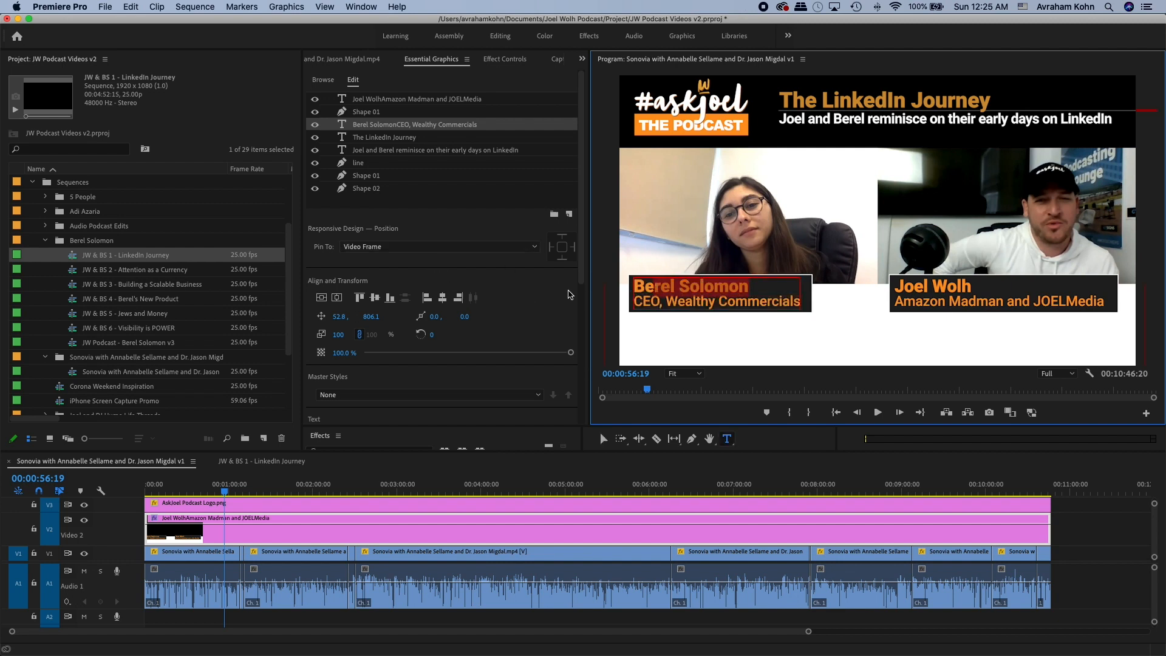
pyautogui.moveTo(585, 262); pyautogui.dragTo(588, 398)
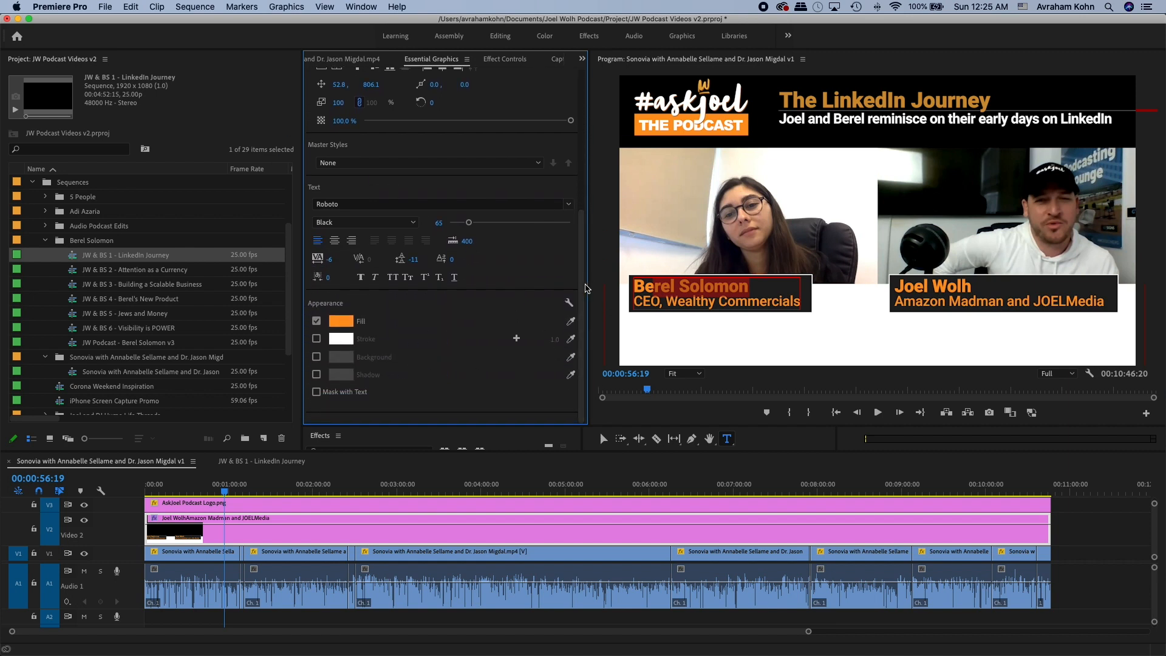
pyautogui.scroll(8, 585, 286)
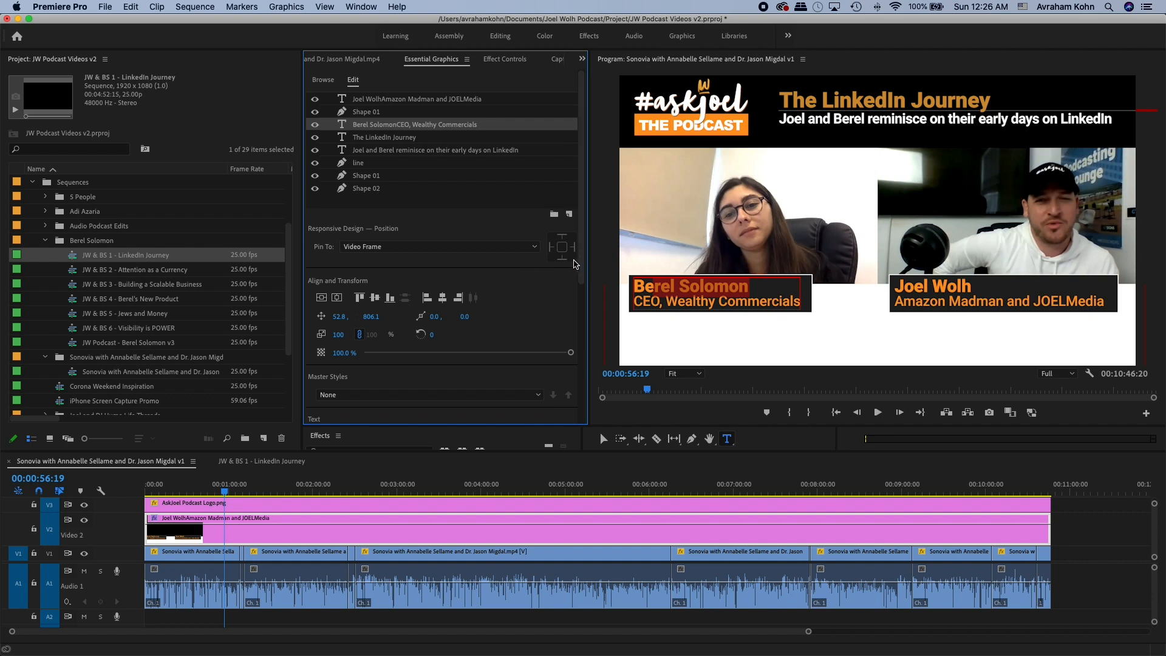
# - Select the heading text "The LinkedIn Journey" and read the Sonovia website's About Us section in Safari for replacement wording
pyautogui.click(920, 99)
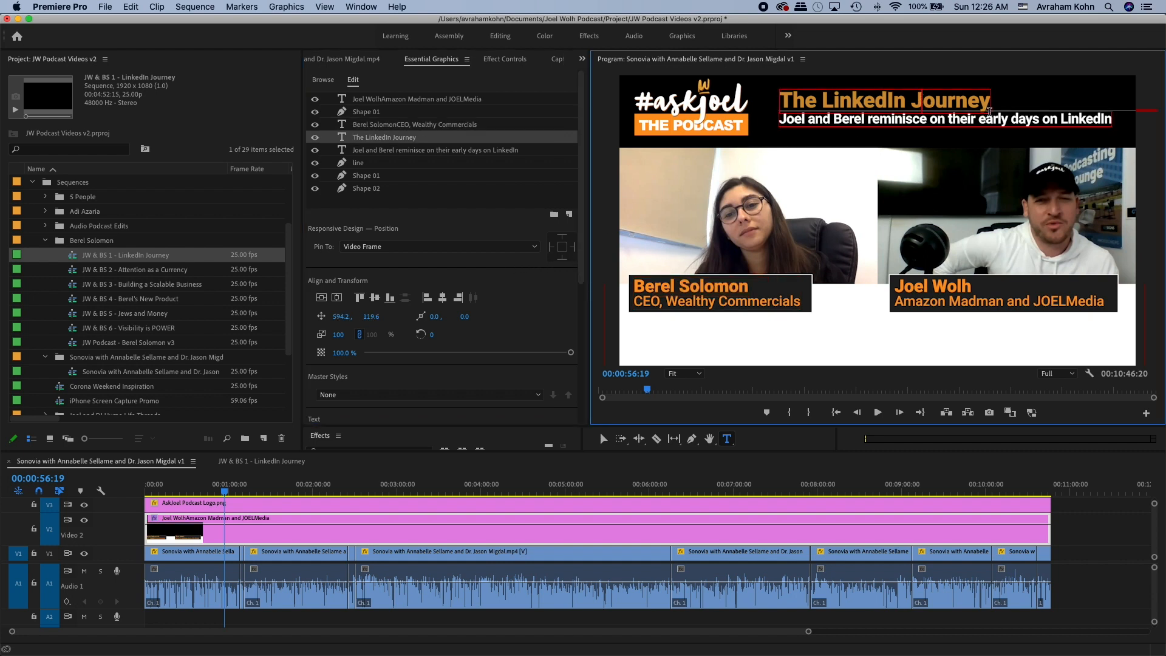
pyautogui.moveTo(989, 104); pyautogui.dragTo(750, 108)
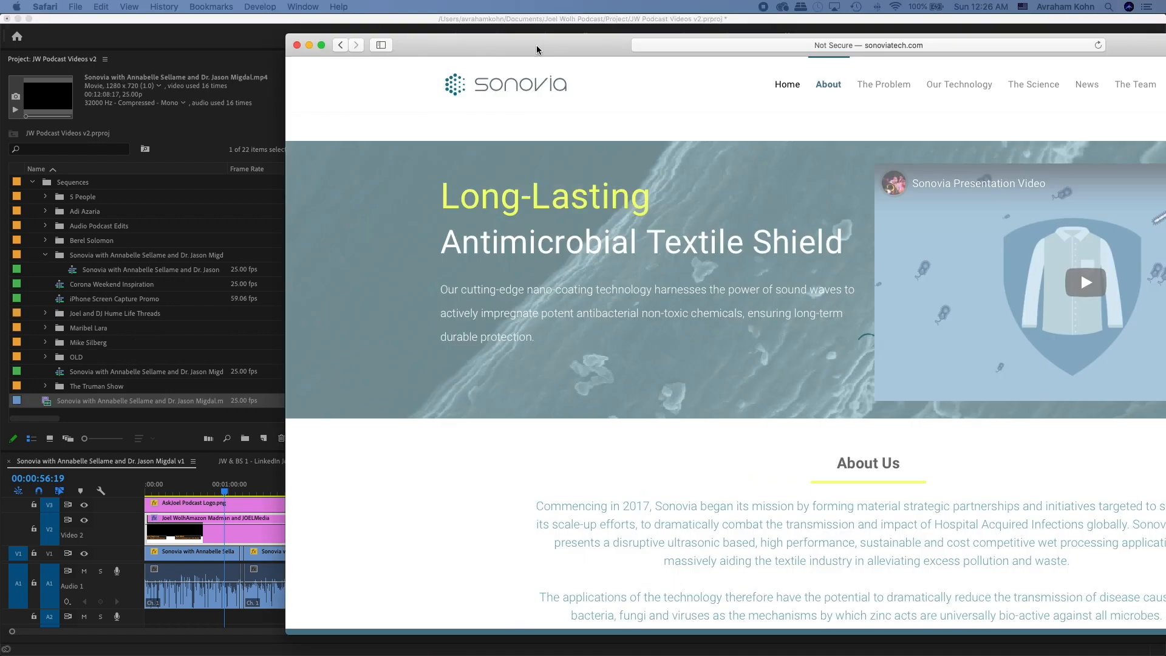
pyautogui.moveTo(536, 46); pyautogui.dragTo(283, 37)
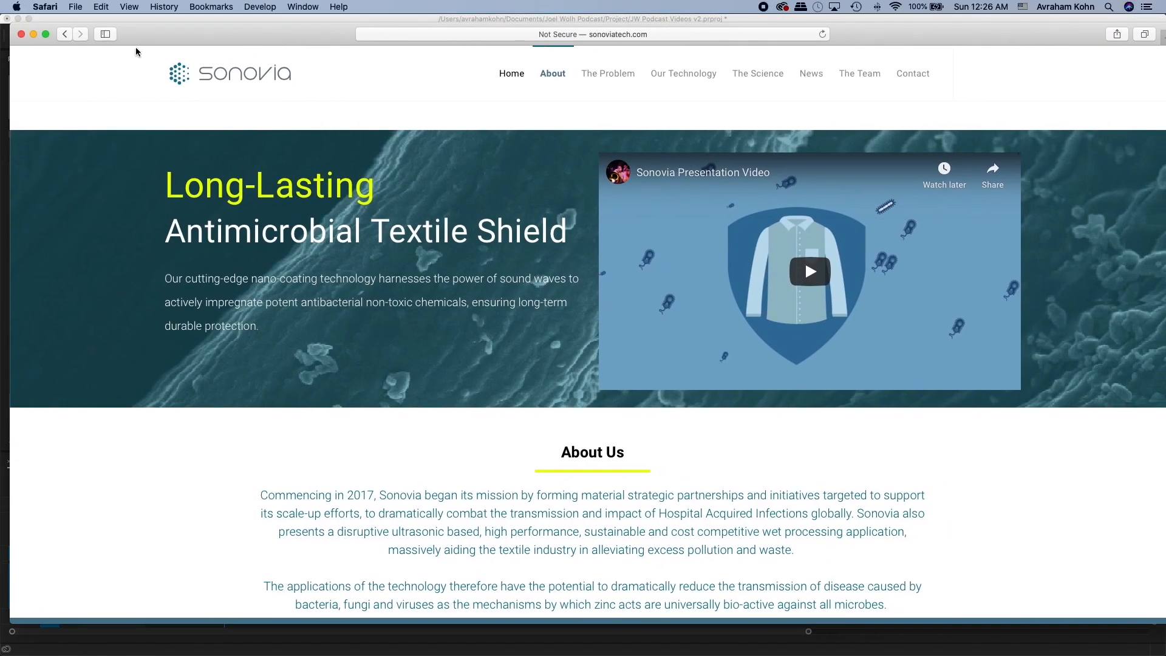
pyautogui.click(47, 35)
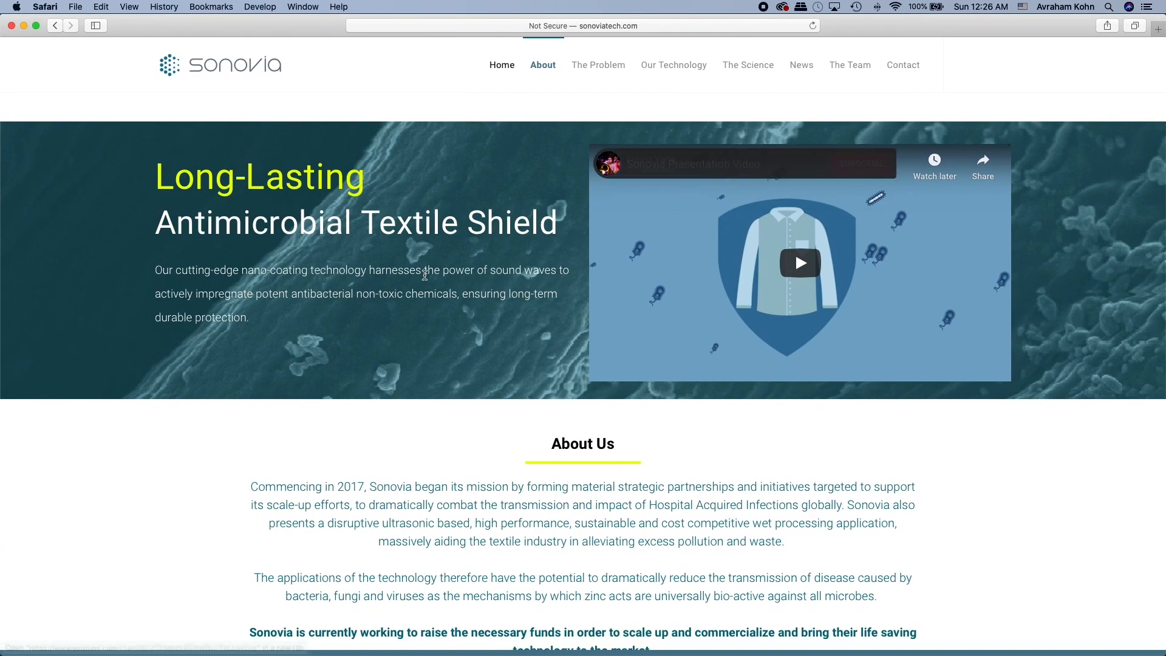
pyautogui.scroll(-5, 264, 288)
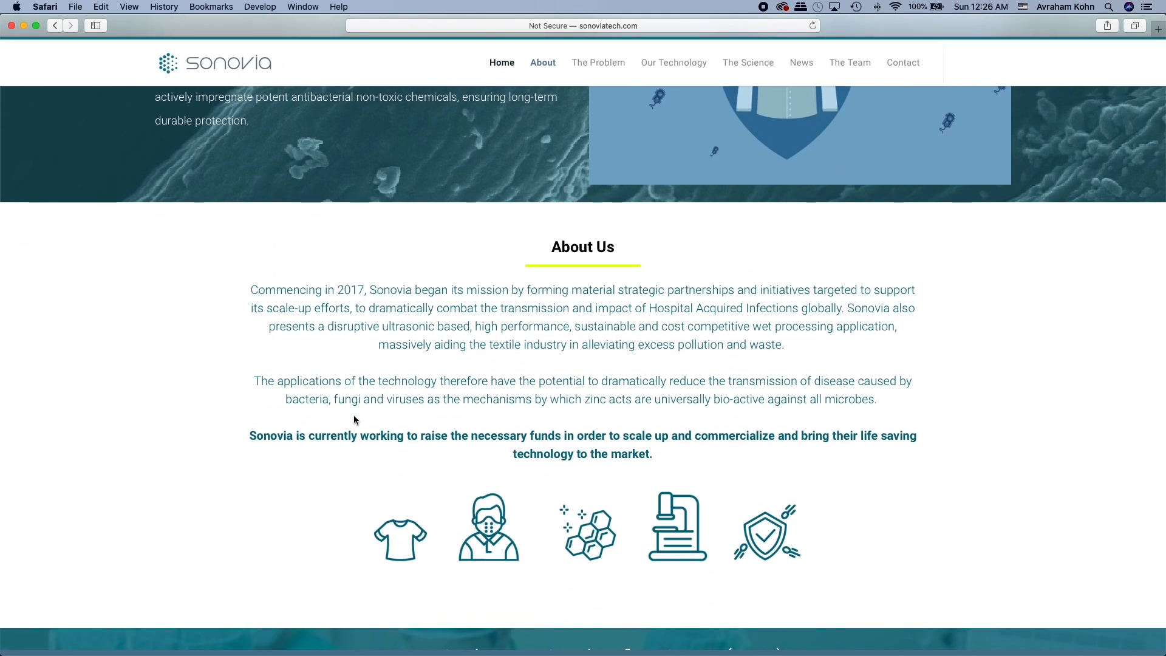
pyautogui.scroll(-4, 354, 416)
pyautogui.press('super+Tab')
pyautogui.tripleClick(869, 100)
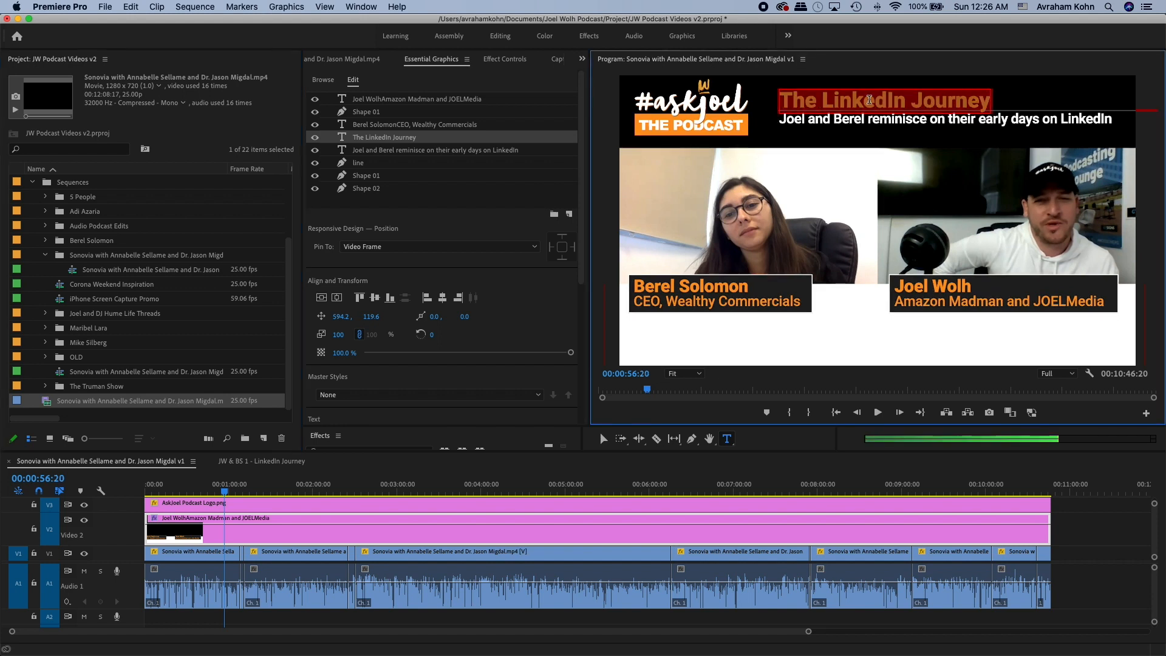
# - In Safari, copy the About Us sentence beginning "Sonovia also presents a disruptive ultrasonic based" and ending "excess pollution and waste."
pyautogui.press('super+Tab')
pyautogui.scroll(8, 305, 329)
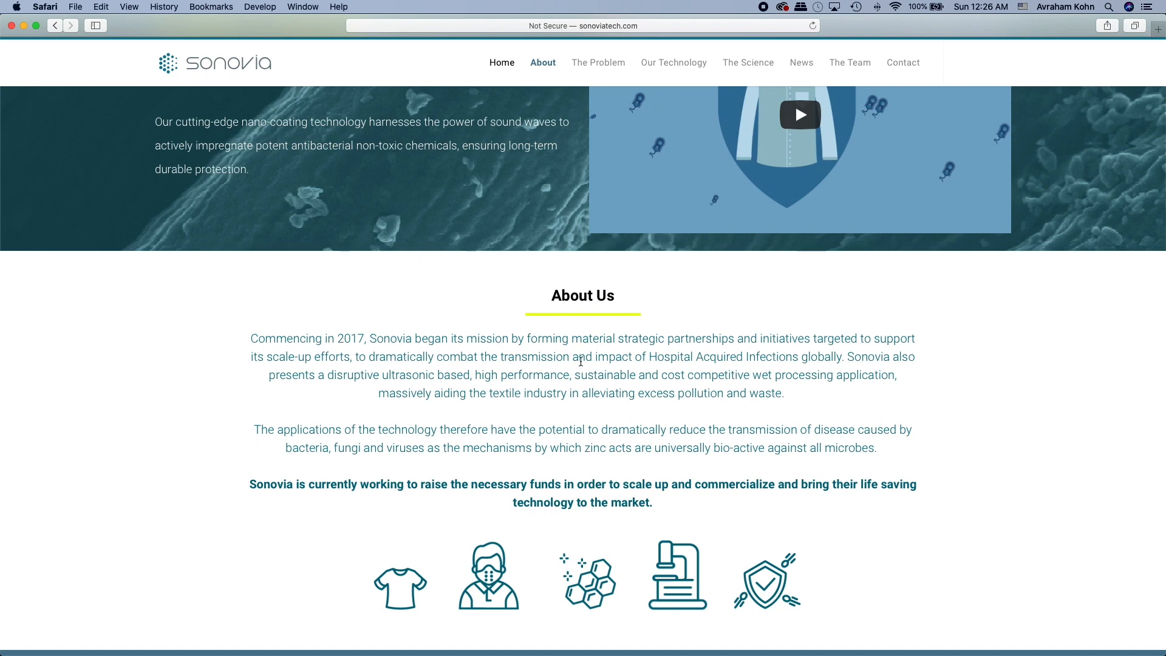
pyautogui.moveTo(847, 356); pyautogui.dragTo(748, 400)
pyautogui.press('super+c')
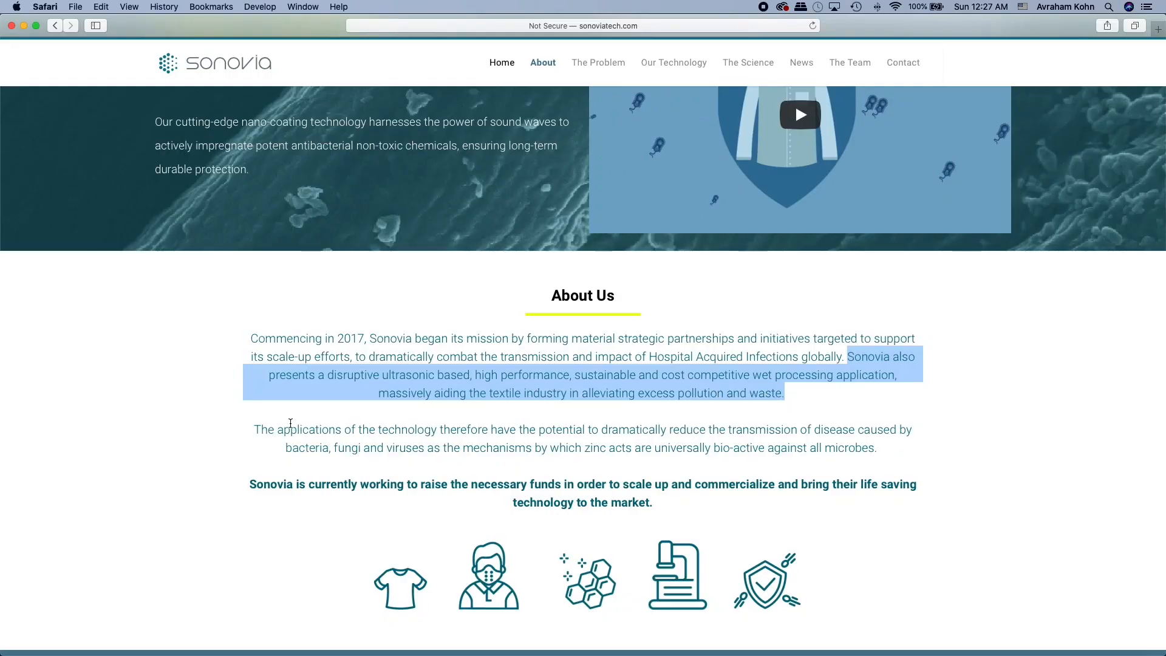
# - Paste the copied "Sonovia also presents a disruptive ultrasonic based" sentence over the description text and review the Sonovia page again
pyautogui.press('super+Tab')
pyautogui.press('super+v')
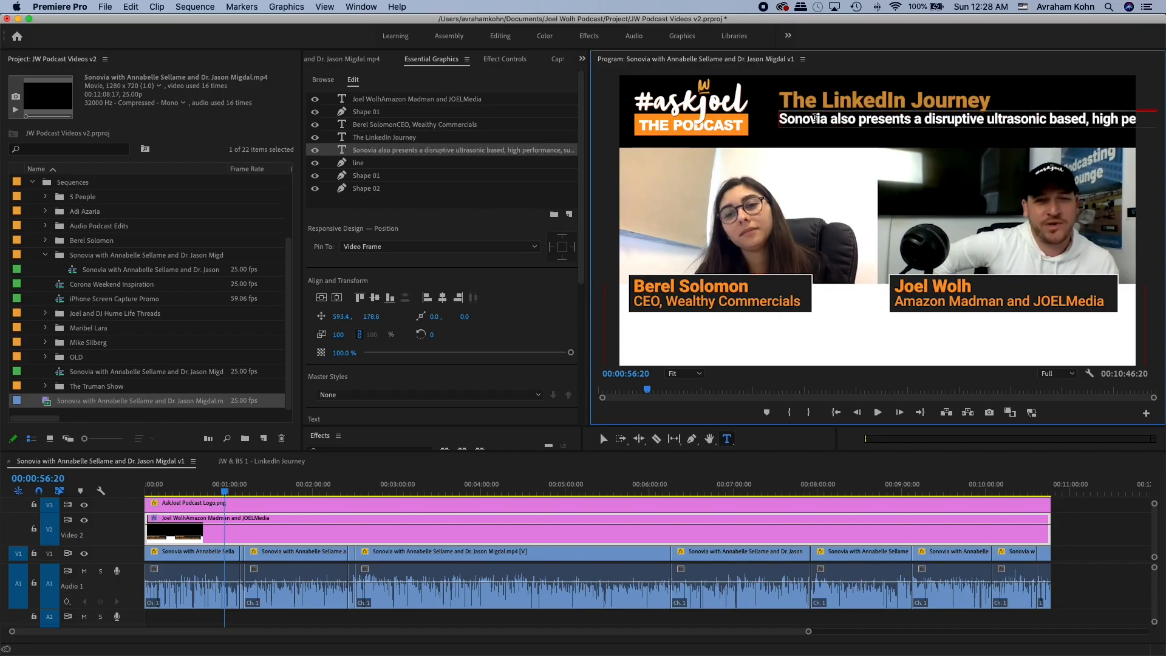
pyautogui.press('super+Tab')
pyautogui.scroll(3, 424, 392)
pyautogui.press('super+Tab')
# - Replace the heading text "The LinkedIn Journey" with "Protecting"
pyautogui.click(841, 105)
pyautogui.press('super+a')
pyautogui.write('Sonovia')
pyautogui.press('BackSpace')
pyautogui.press('BackSpace')
pyautogui.press('BackSpace')
pyautogui.press('BackSpace')
pyautogui.press('BackSpace')
pyautogui.press('BackSpace')
pyautogui.write('av')
pyautogui.press('super+a')
pyautogui.write('Protecting')
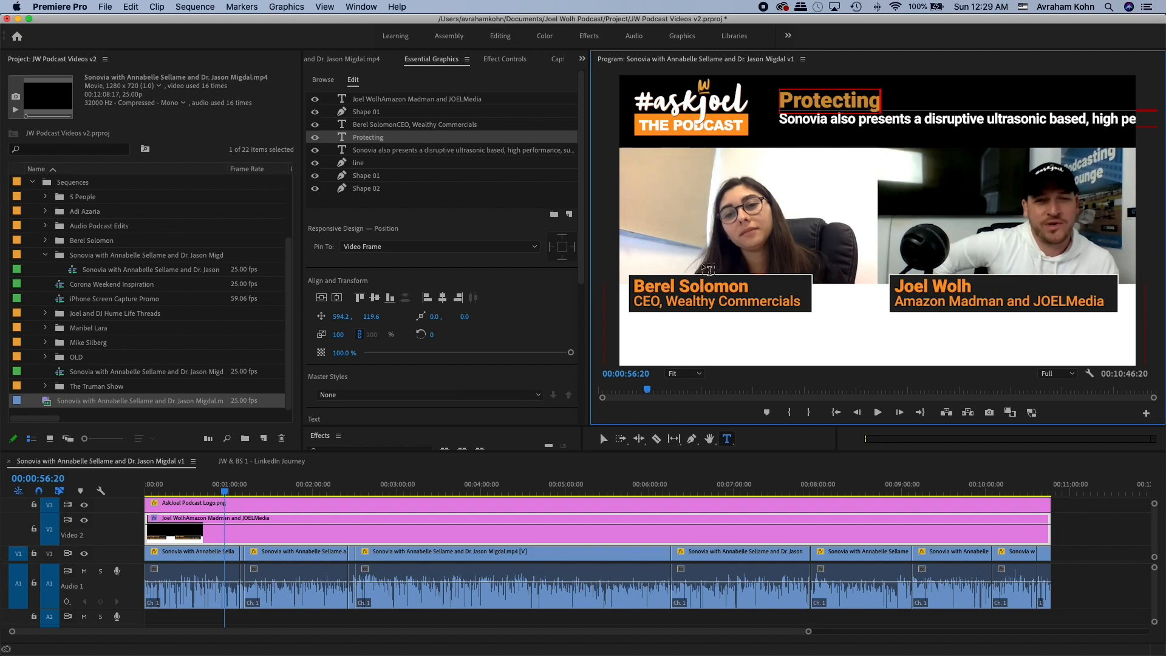
# - Copy the website paragraph beginning "Our cutting-edge nano-coating technology" in Safari and paste it over the description text in Premiere Pro
pyautogui.press('super+Tab')
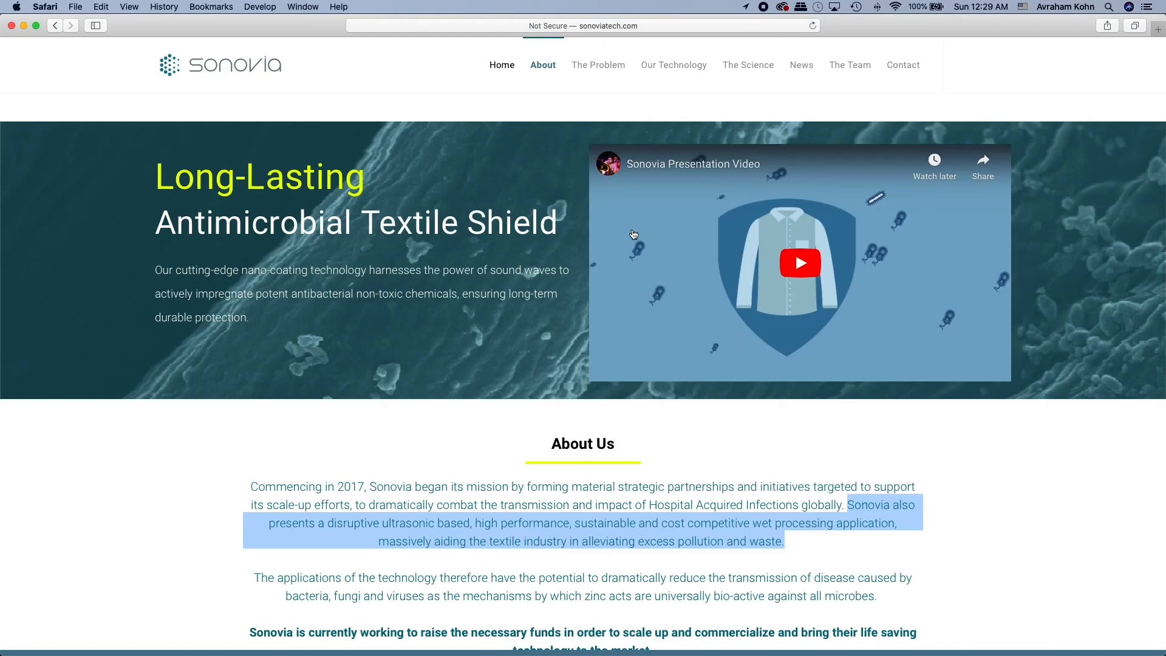
pyautogui.moveTo(158, 271); pyautogui.dragTo(252, 319)
pyautogui.press('super+c')
pyautogui.press('super+Tab')
pyautogui.click(866, 128)
pyautogui.press('super+v')
# - Trim the description by deleting "Our", "nano-coating" and "harnesses the power of sound waves to"
pyautogui.moveTo(805, 119); pyautogui.dragTo(727, 114)
pyautogui.press('BackSpace')
pyautogui.moveTo(938, 119); pyautogui.dragTo(856, 115)
pyautogui.press('BackSpace')
pyautogui.moveTo(1067, 119); pyautogui.dragTo(928, 119)
pyautogui.press('super+Tab')
pyautogui.press('super+Tab')
pyautogui.press('super+Tab')
pyautogui.press('super+Tab')
pyautogui.press('BackSpace')
pyautogui.press('Delete')
pyautogui.moveTo(1020, 119); pyautogui.dragTo(929, 120)
pyautogui.press('BackSpace')
pyautogui.press('Delete')
pyautogui.press('Delete')
# - Change the description's wording to "Sonovia's cutting-edge technology actively impregnates" and break the line before "potent"
pyautogui.click(1049, 120)
pyautogui.write('s')
pyautogui.click(781, 121)
pyautogui.write("Sonovia's")
pyautogui.click(1117, 120)
pyautogui.press('BackSpace')
pyautogui.press('Return')
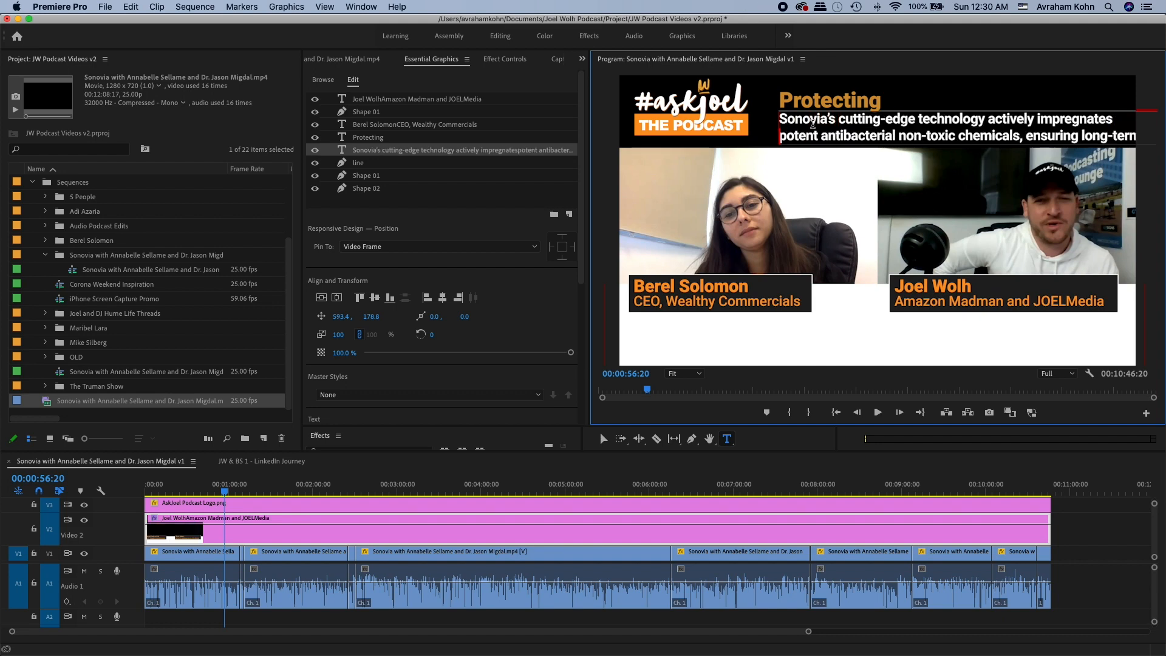
# - Delete "ensuring" from the description and reduce its font size to 47
pyautogui.doubleClick(1056, 138)
pyautogui.press('BackSpace')
pyautogui.press('super+a')
pyautogui.scroll(-5, 497, 190)
pyautogui.moveTo(439, 273); pyautogui.dragTo(436, 273)
# - Rebreak the description so "potent" ends the first line and "antibacterial" starts the second
pyautogui.doubleClick(1029, 134)
pyautogui.click(1079, 119)
pyautogui.press('Delete')
pyautogui.press('space')
pyautogui.press('Return')
# - Tighten the description's leading to -3 and enlarge its font size by one step
pyautogui.press('super+a')
pyautogui.click(411, 310)
pyautogui.press('Down')
pyautogui.press('Down')
pyautogui.press('Down')
pyautogui.press('Down')
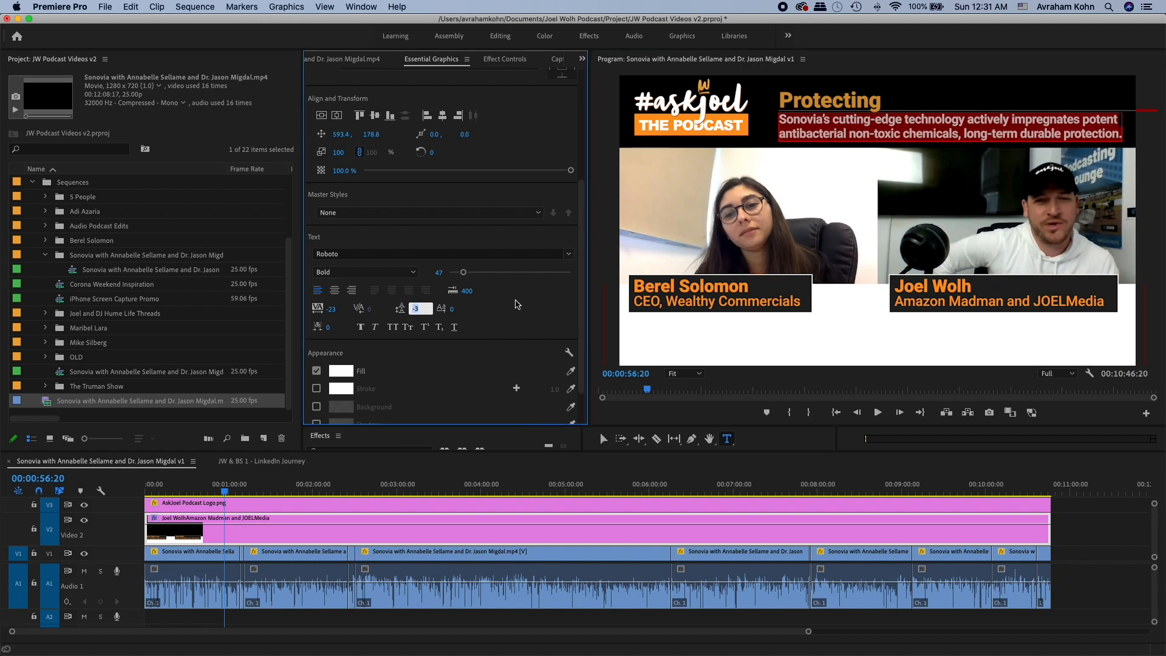
pyautogui.click(439, 273)
pyautogui.press('Up')
# - Change the heading text to "First line of defense against"
pyautogui.click(859, 101)
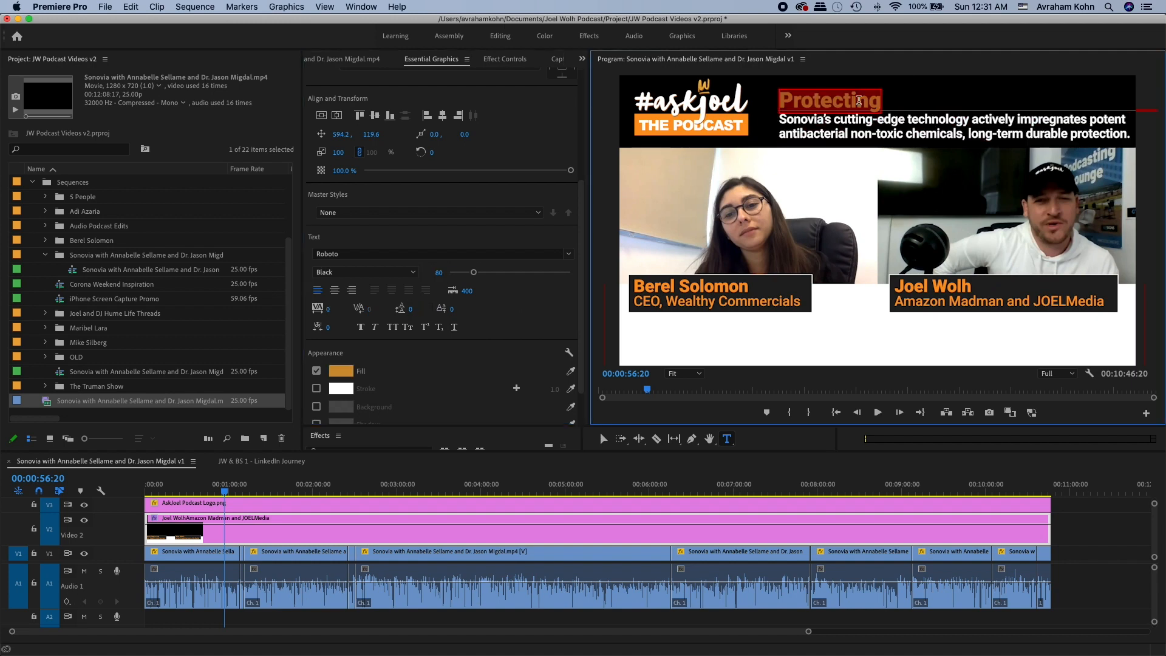
pyautogui.write('First line of defense against the vir')
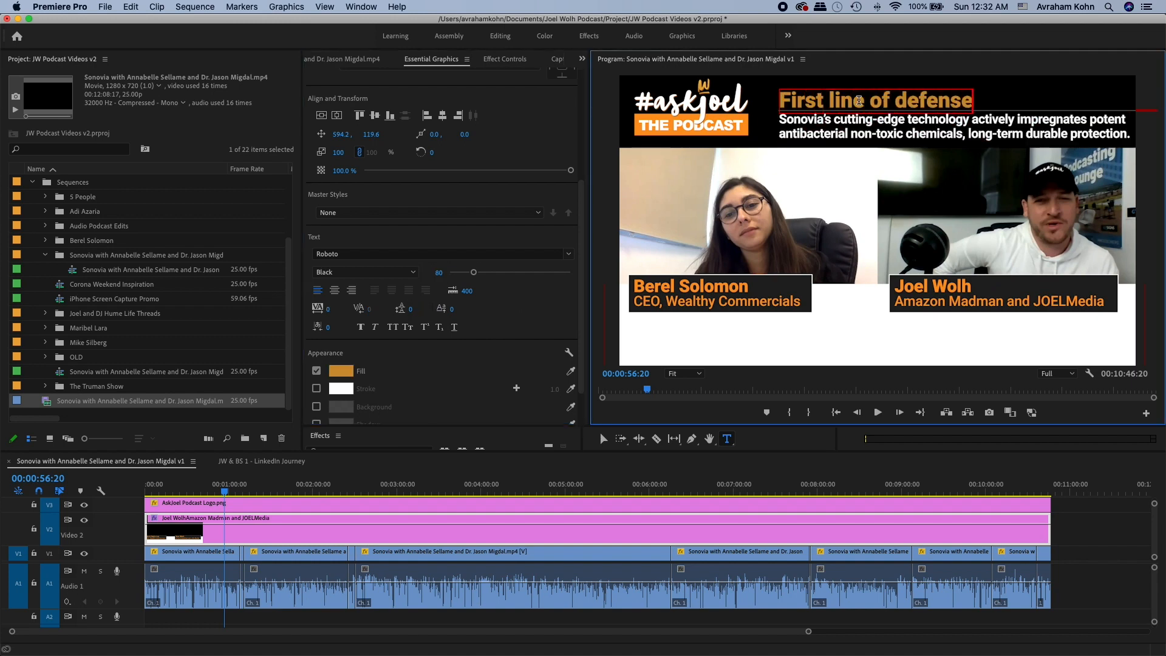
pyautogui.press('BackSpace')
pyautogui.press('BackSpace')
pyautogui.press('BackSpace')
pyautogui.press('BackSpace')
pyautogui.press('BackSpace')
pyautogui.press('BackSpace')
pyautogui.press('BackSpace')
pyautogui.press('BackSpace')
# - Replace the old guest caption with the new guest's name and "Business Developer at Betalin Therapeutics & Sonovia"
pyautogui.click(704, 288)
pyautogui.click(302, 520)
pyautogui.press('Home')
pyautogui.press('space')
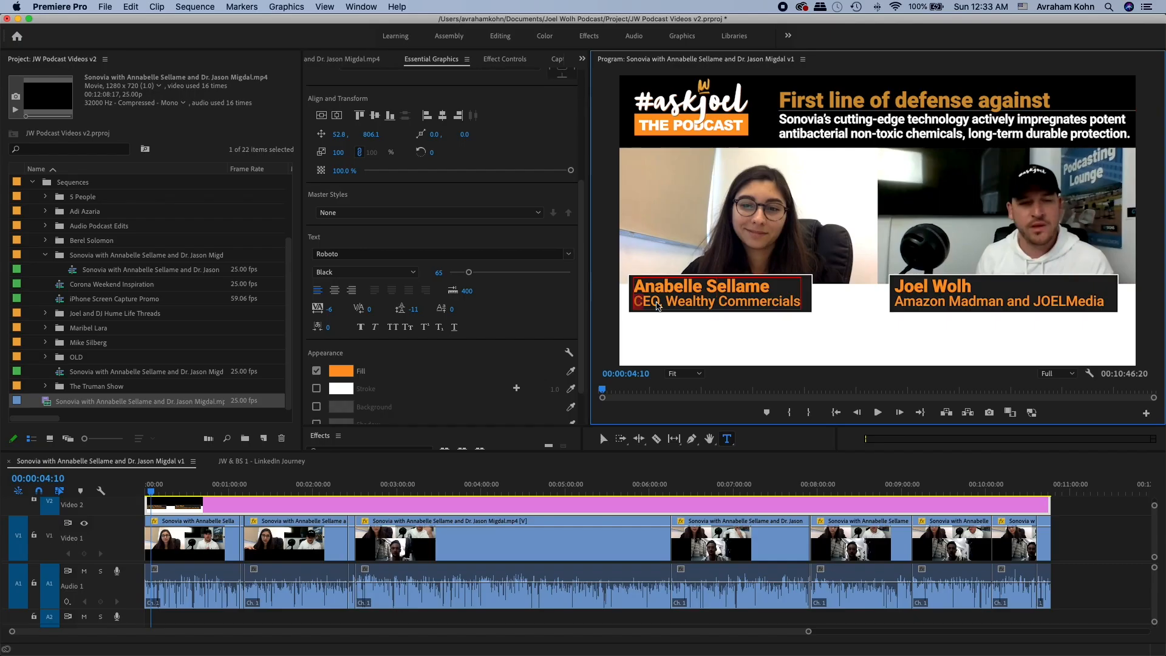
pyautogui.press('super+v')
pyautogui.write('& Sonovia')
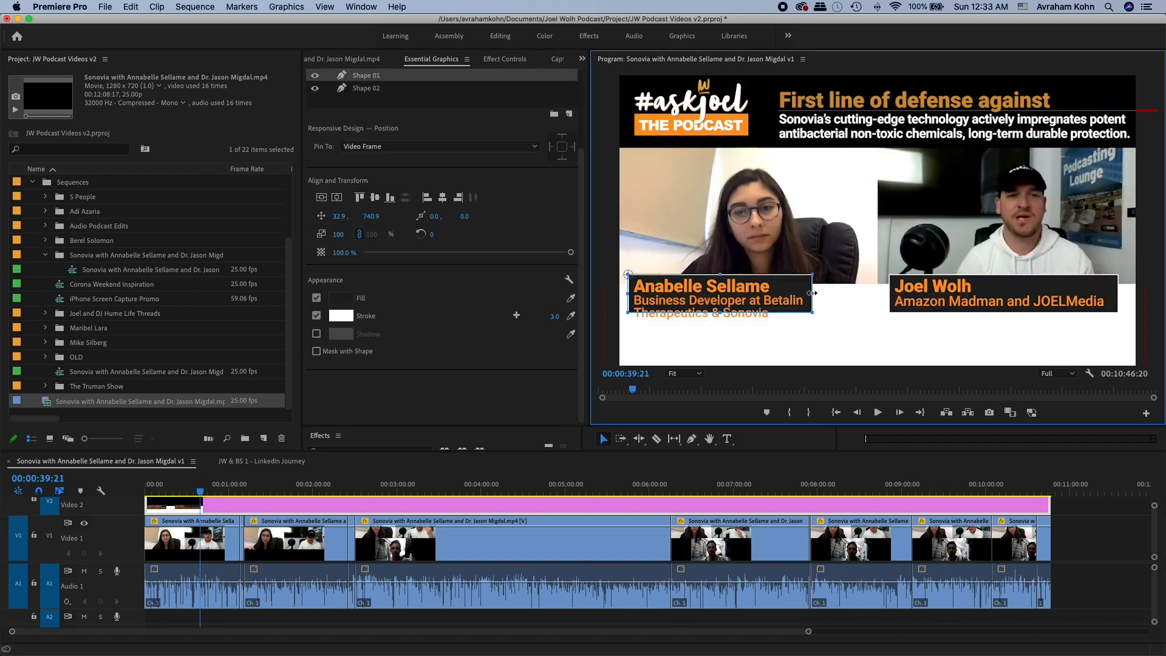
# - Scale the guest's caption text to 76% and resize its black box to enclose all three lines
pyautogui.moveTo(720, 306); pyautogui.dragTo(721, 322)
pyautogui.press('super+z')
pyautogui.press('super+z')
pyautogui.moveTo(811, 293); pyautogui.dragTo(777, 310)
pyautogui.press('super+z')
pyautogui.click(841, 301)
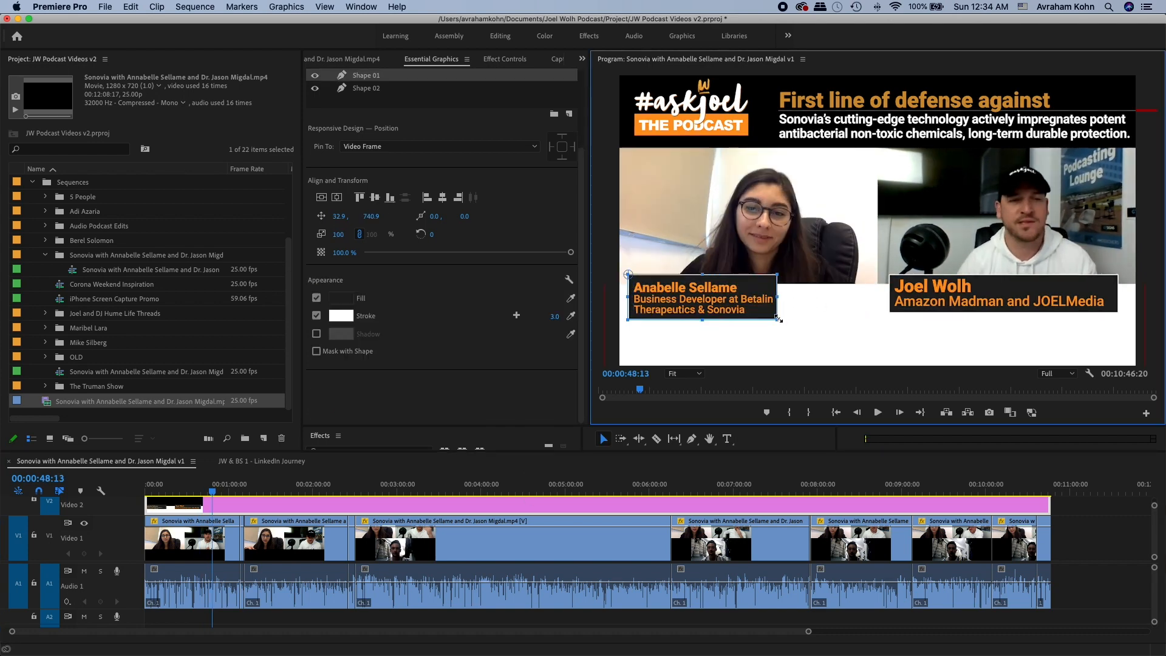
pyautogui.moveTo(779, 319); pyautogui.dragTo(782, 320)
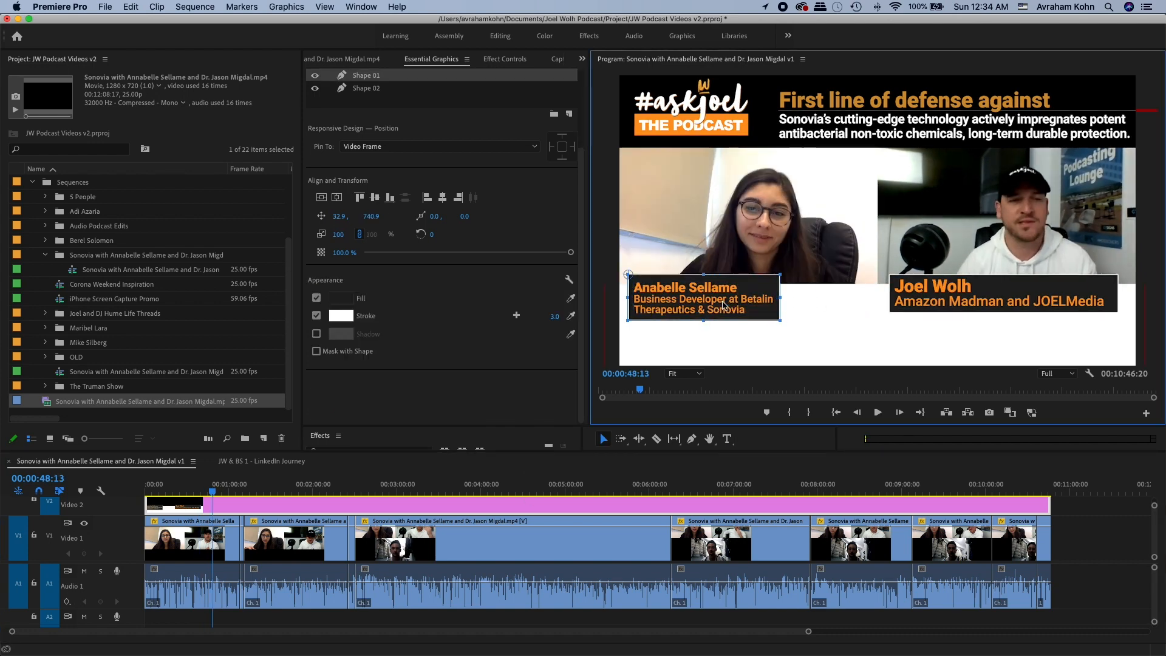
# - Move the guest's caption text up to Y 799.1 and shorten the box to match
pyautogui.click(761, 304)
pyautogui.click(711, 286)
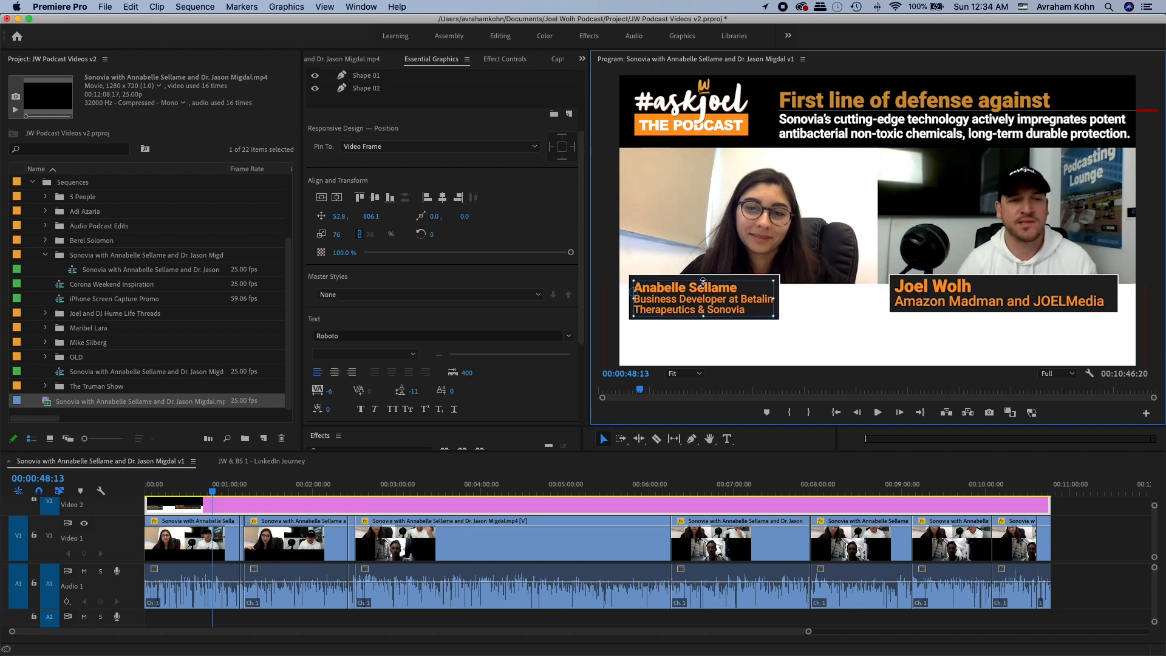
pyautogui.click(696, 322)
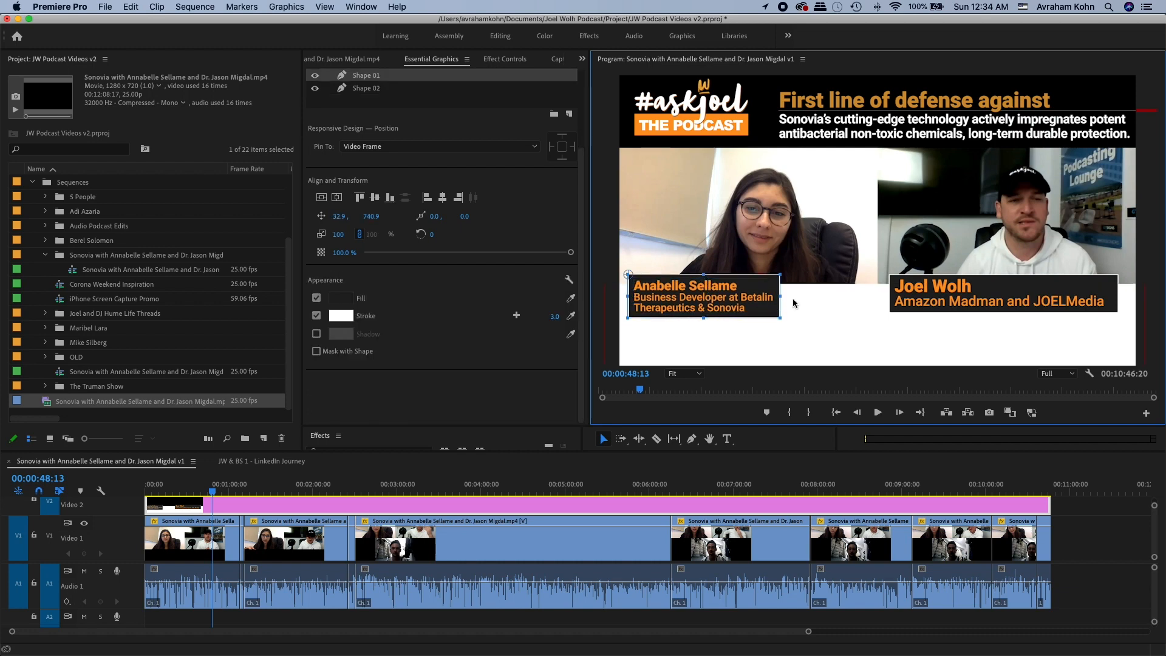
# - Select the guest's caption text together with its Shape 01 box and duplicate both layers
pyautogui.click(753, 297)
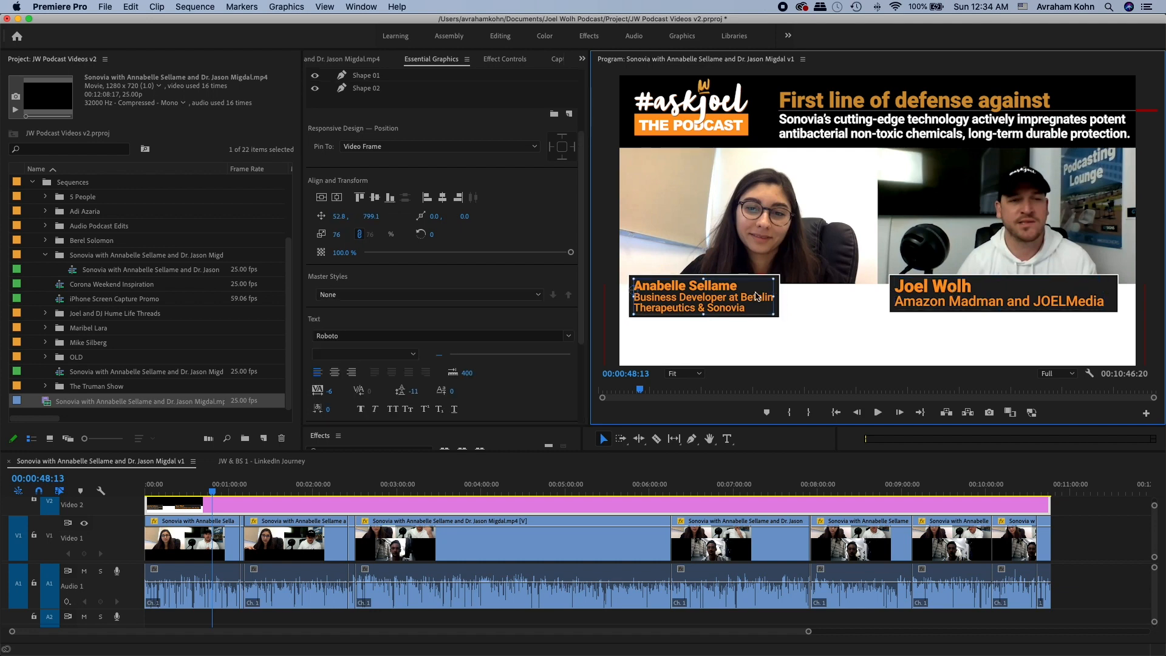
pyautogui.keyDown('shift'); pyautogui.click(783, 301); pyautogui.keyUp('shift')
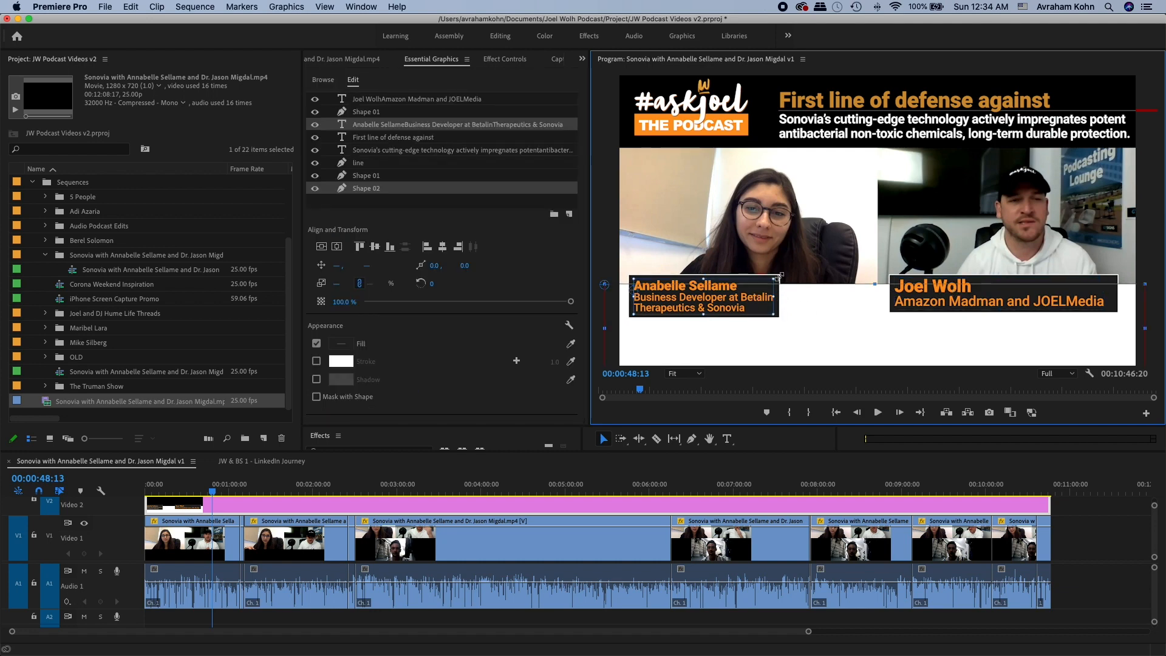
pyautogui.moveTo(801, 268); pyautogui.dragTo(755, 297)
pyautogui.keyDown('shift'); pyautogui.click(824, 308); pyautogui.keyUp('shift')
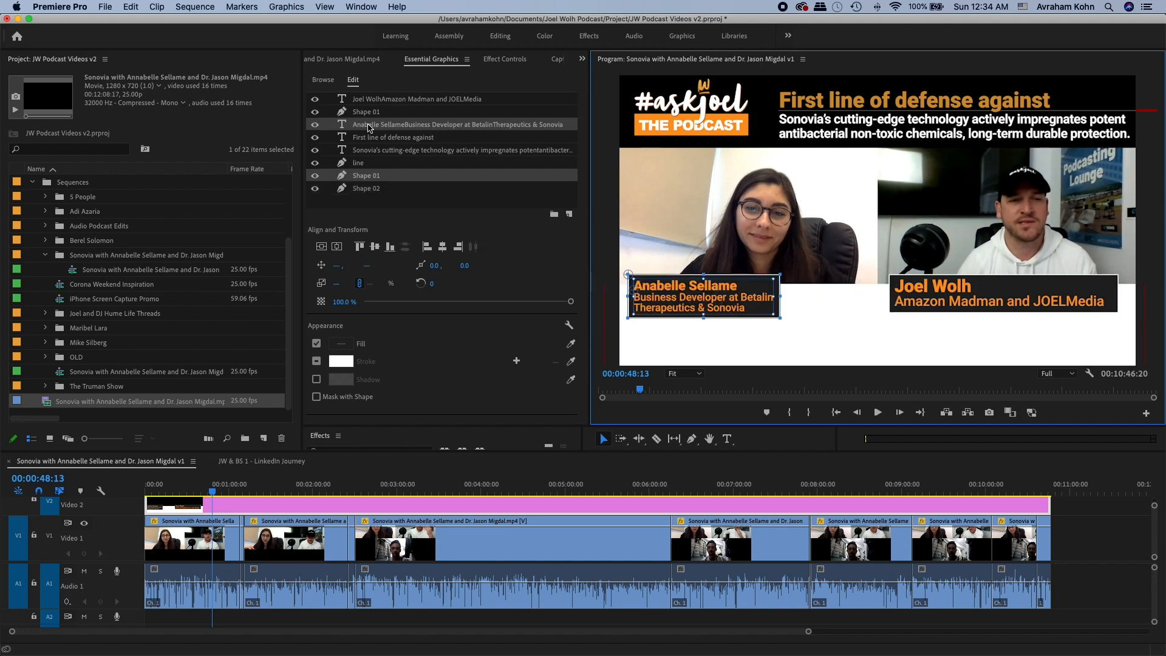
pyautogui.rightClick(369, 127)
pyautogui.click(388, 201)
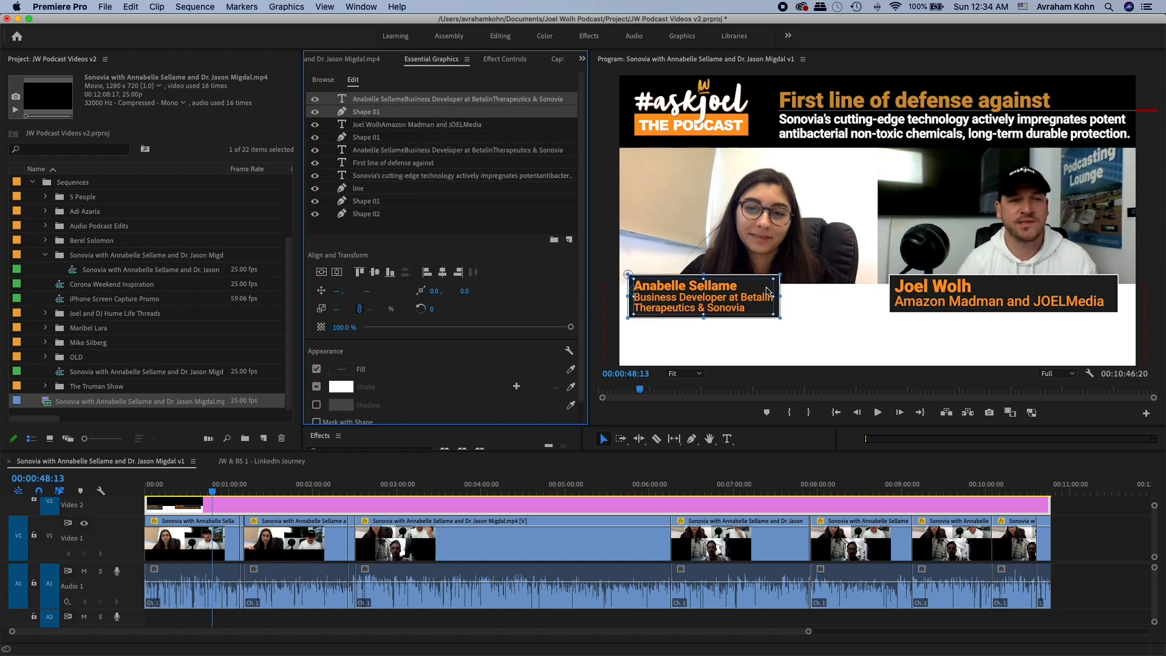
# - Move the duplicated text and box directly beside the guest's caption, and shift the host's old text below its box
pyautogui.click(751, 276)
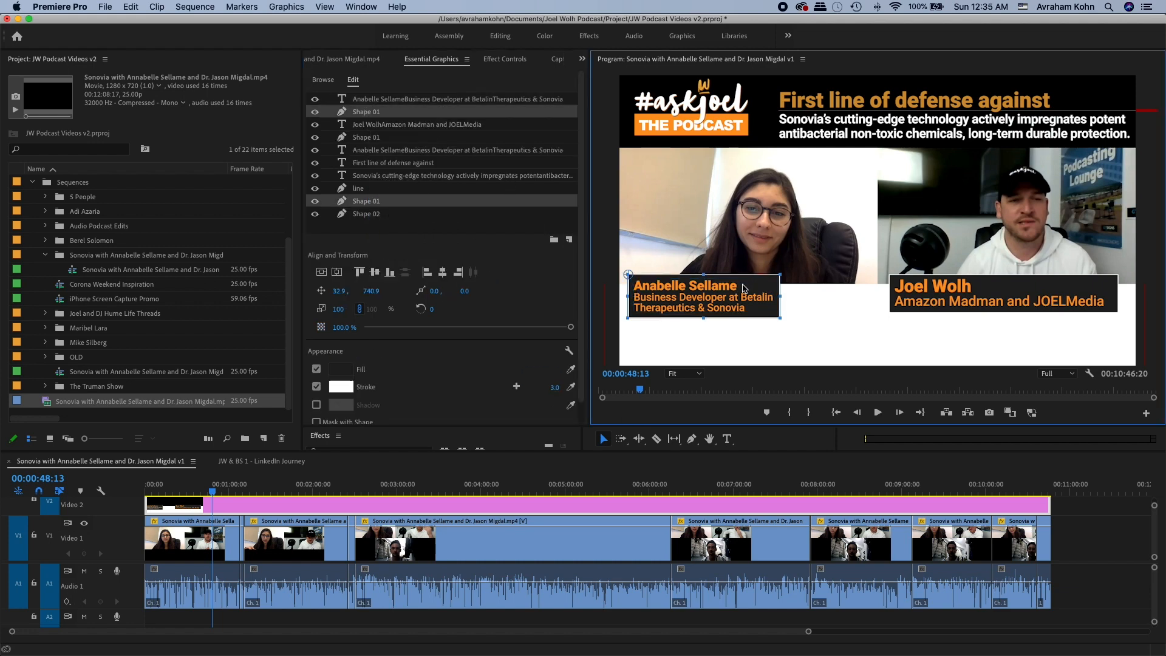
pyautogui.press('super+z')
pyautogui.press('super+shift+z')
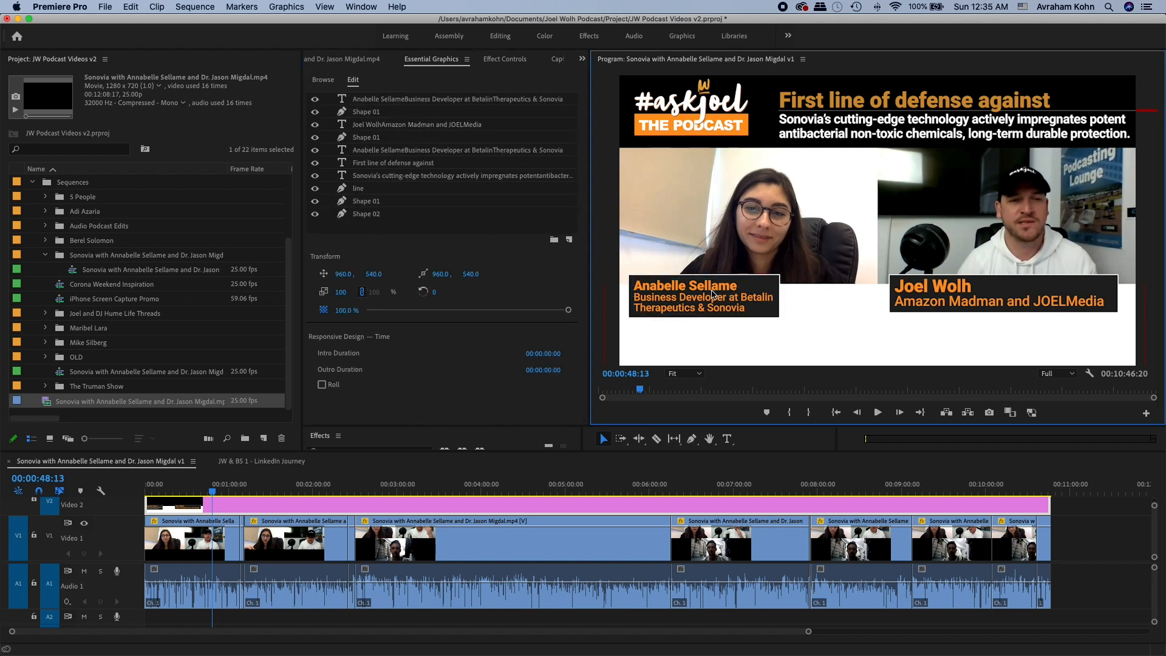
pyautogui.click(702, 285)
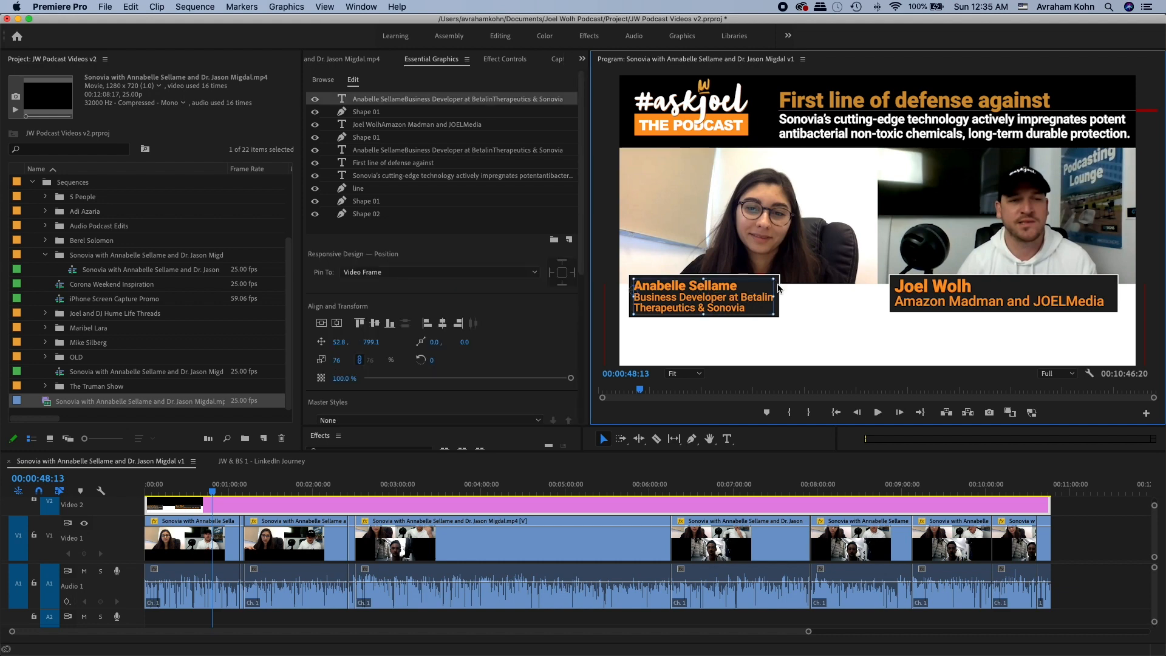
pyautogui.keyDown('shift'); pyautogui.click(780, 280); pyautogui.keyUp('shift')
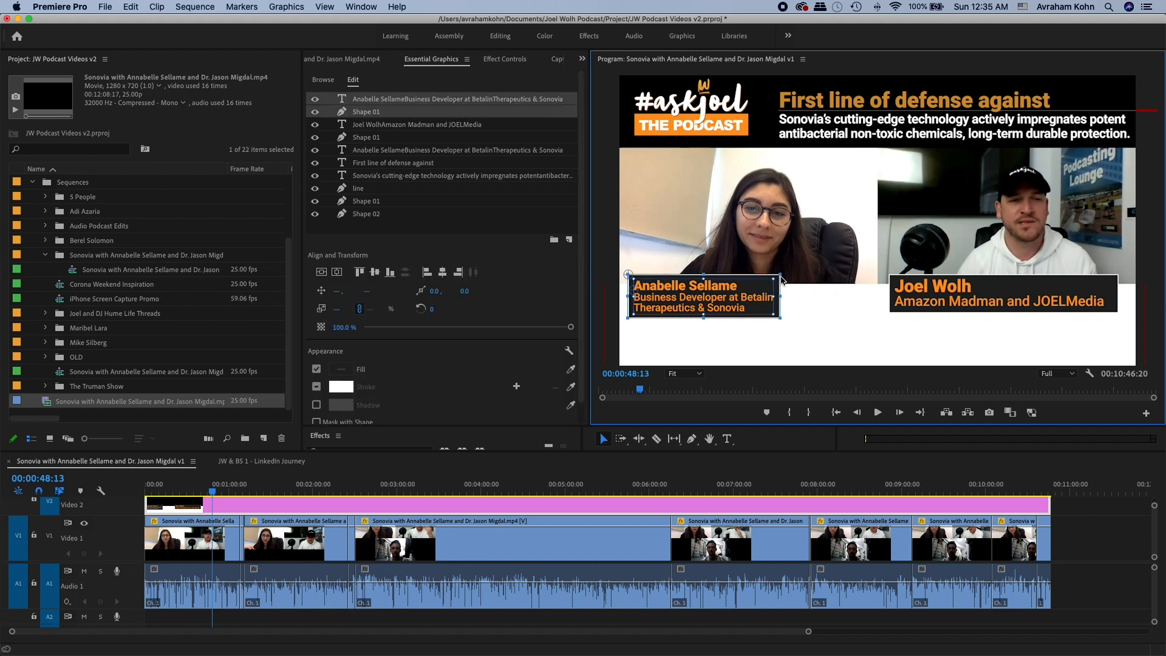
pyautogui.moveTo(743, 292); pyautogui.dragTo(881, 289)
pyautogui.moveTo(959, 295); pyautogui.dragTo(971, 325)
# - Replace the duplicated caption's text with the host's name and "Amazon Madman and JOELMedia"
pyautogui.doubleClick(897, 294)
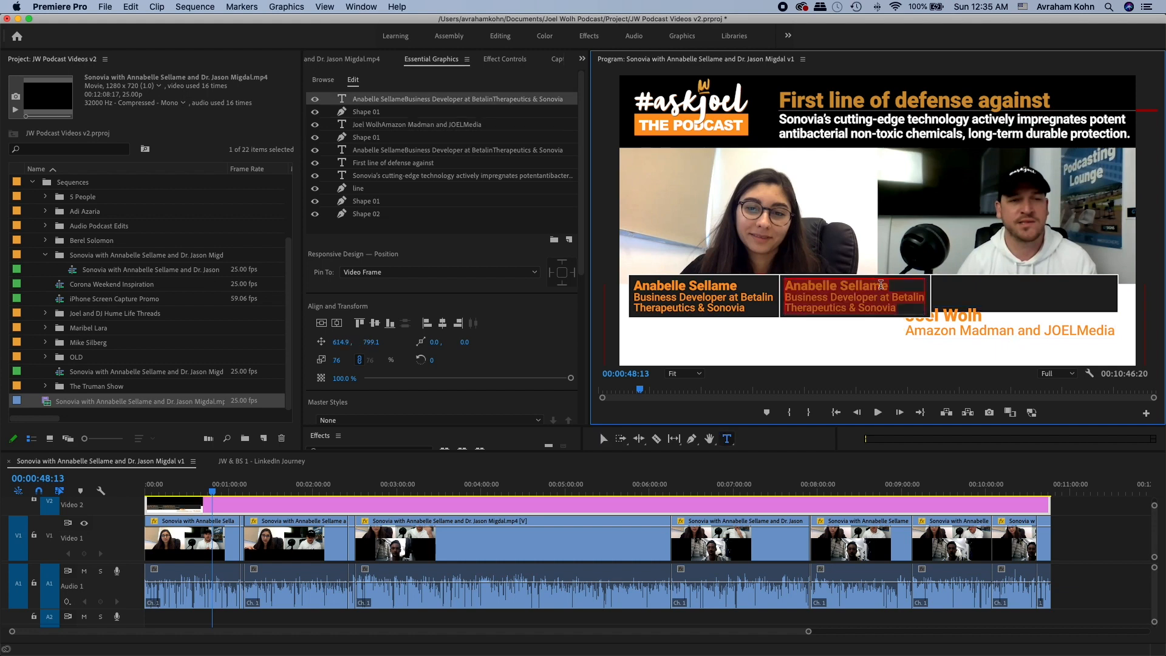
pyautogui.moveTo(889, 285); pyautogui.dragTo(753, 284)
pyautogui.write('Joel Wolh')
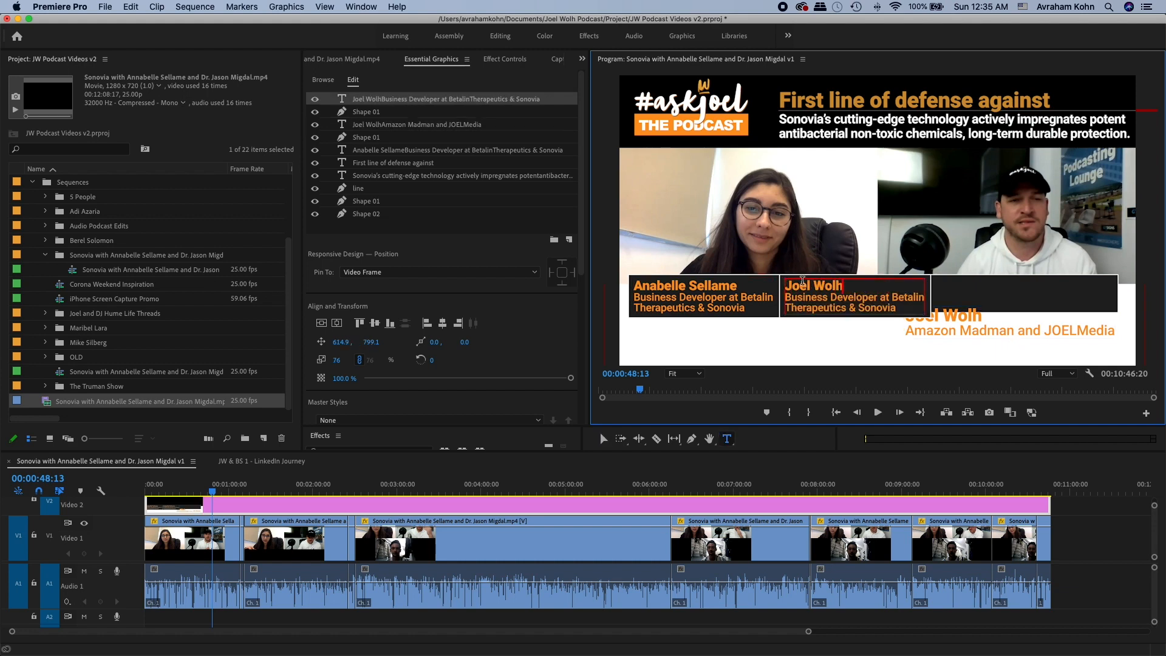
pyautogui.moveTo(787, 297); pyautogui.dragTo(924, 311)
pyautogui.write('Amazon Madman and JOELMedia')
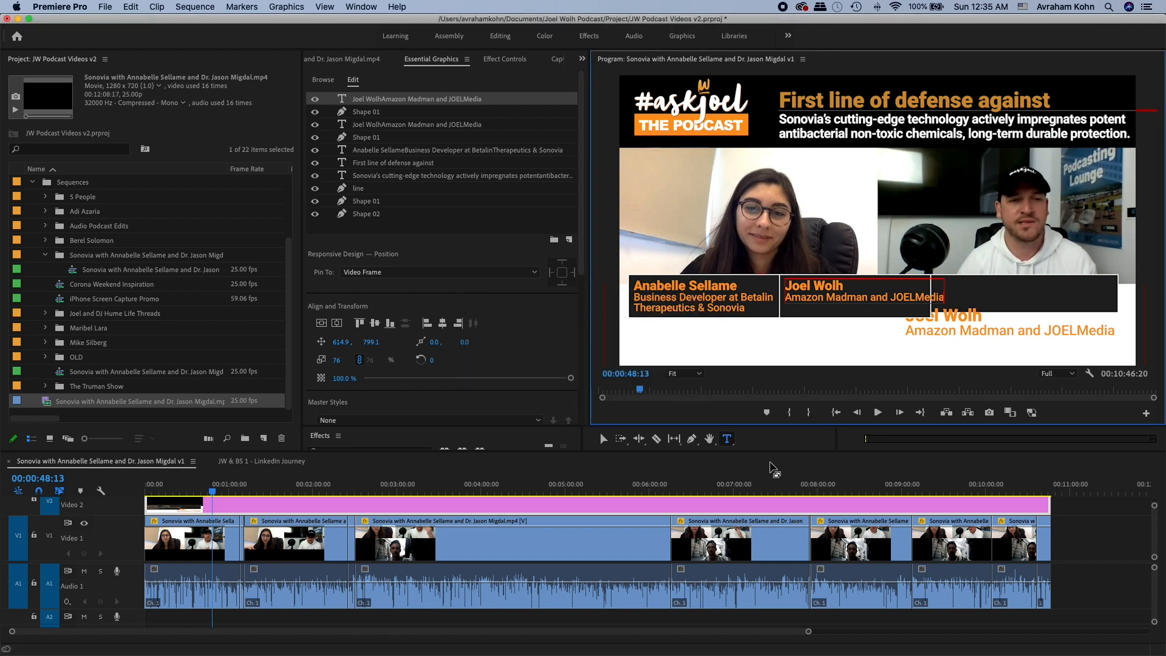
# - Widen and shorten the duplicated box to fit around the host's two lines of text
pyautogui.press('v')
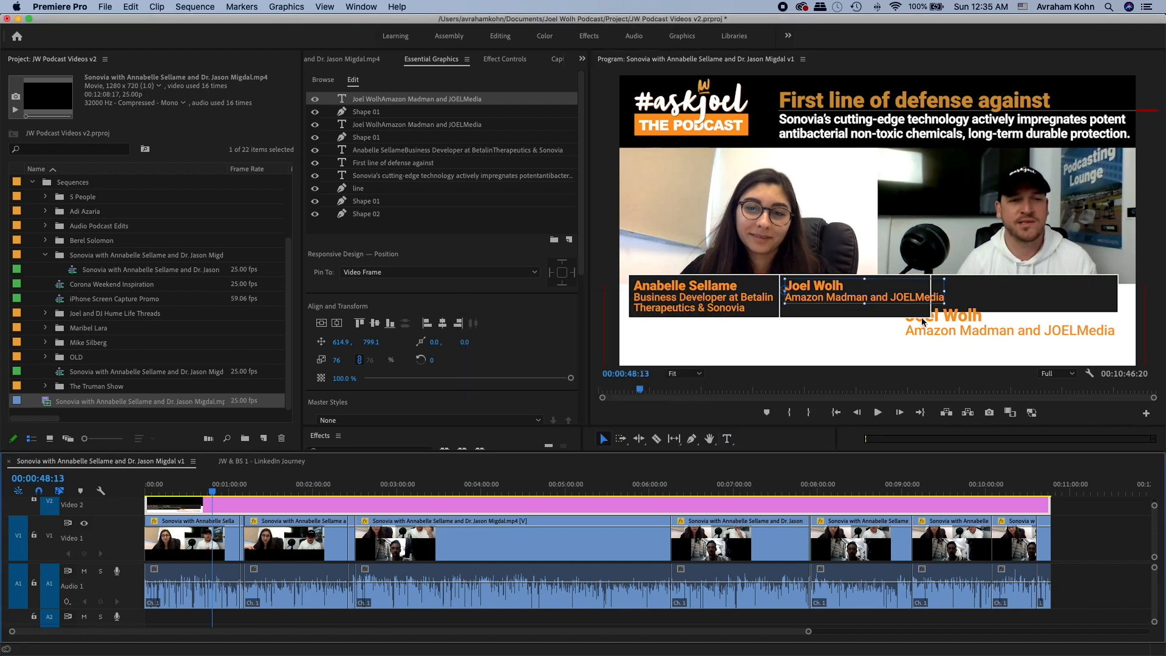
pyautogui.click(924, 314)
pyautogui.moveTo(948, 310); pyautogui.dragTo(950, 305)
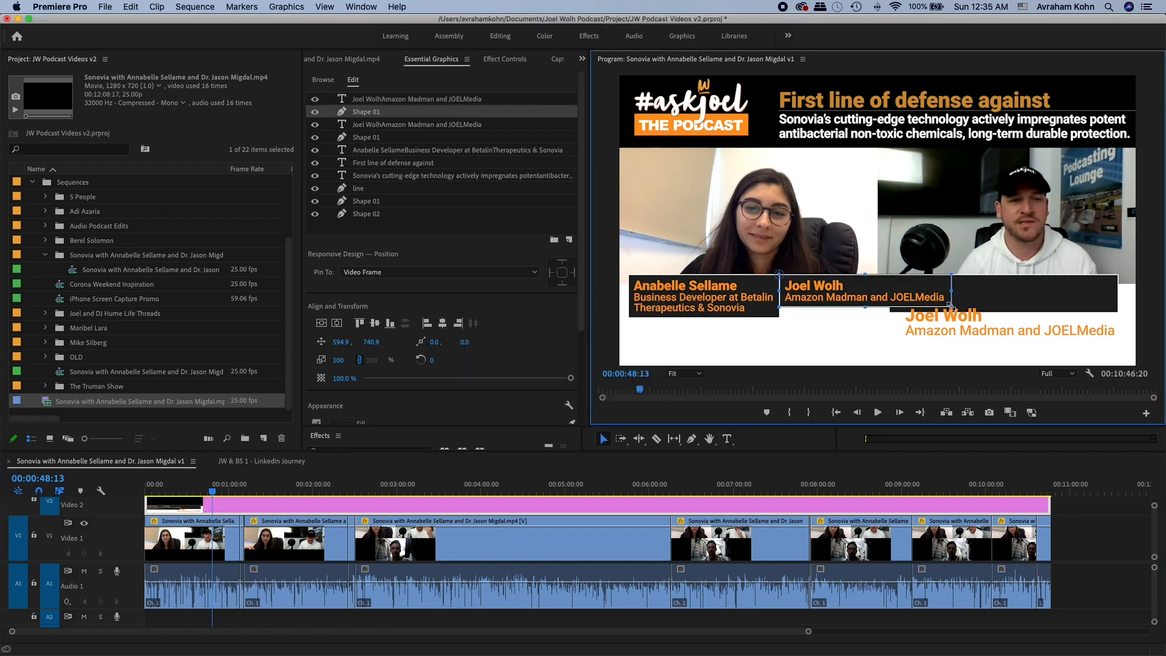
pyautogui.click(999, 308)
pyautogui.press('Delete')
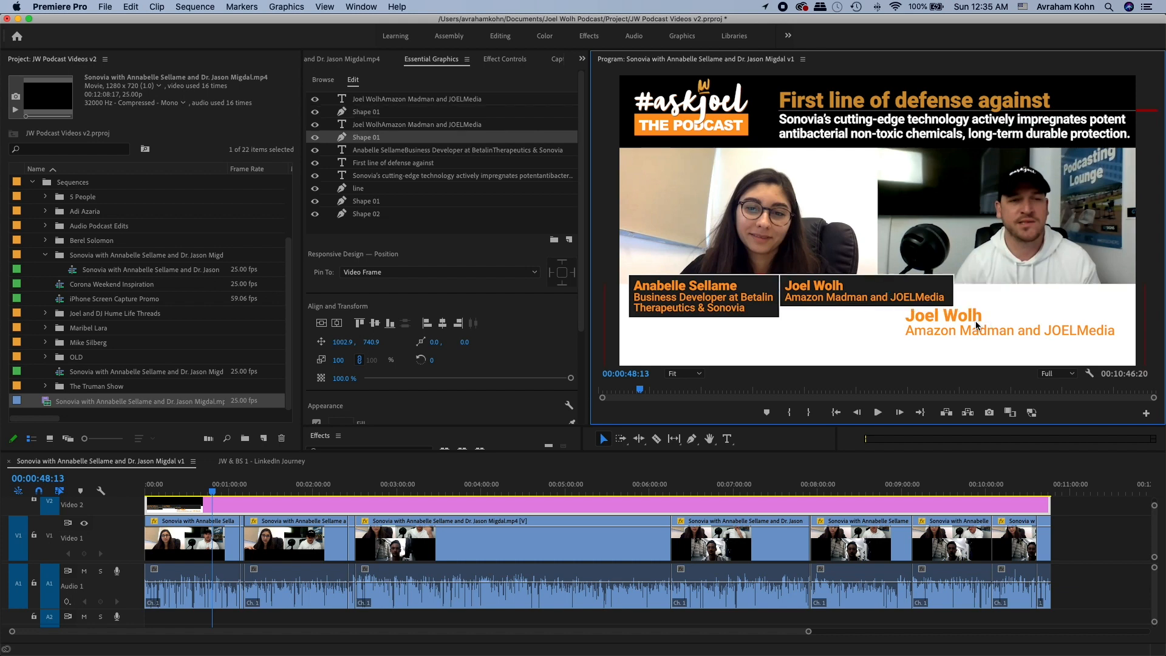
pyautogui.click(921, 294)
pyautogui.keyDown('shift'); pyautogui.click(951, 299); pyautogui.keyUp('shift')
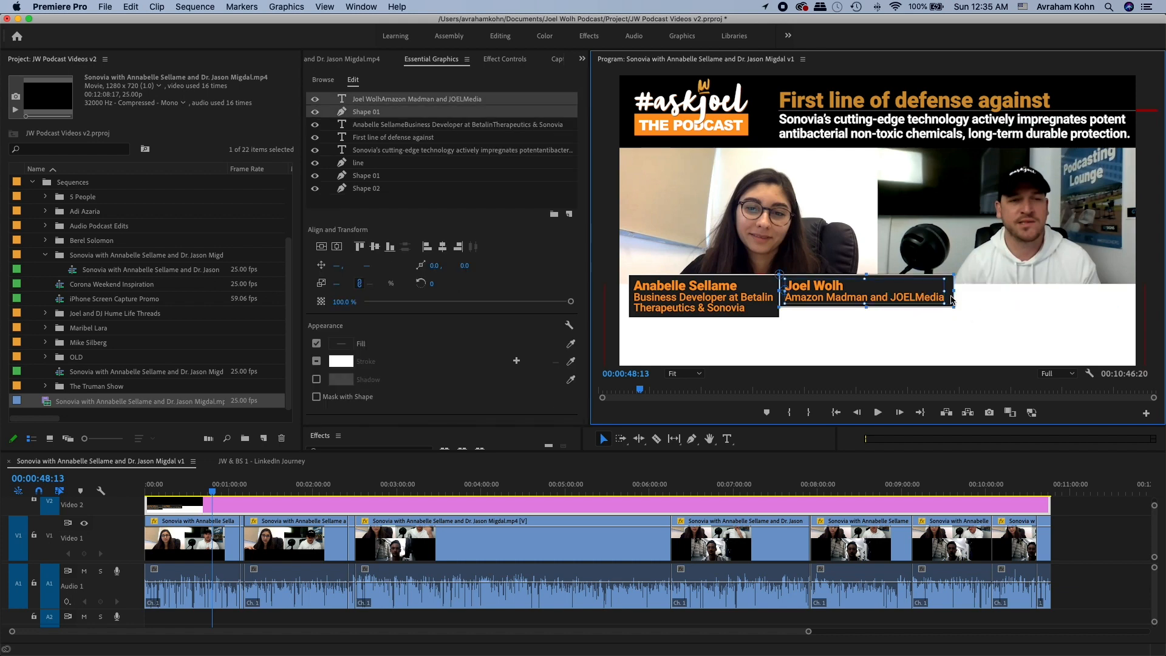
pyautogui.moveTo(799, 292); pyautogui.dragTo(971, 293)
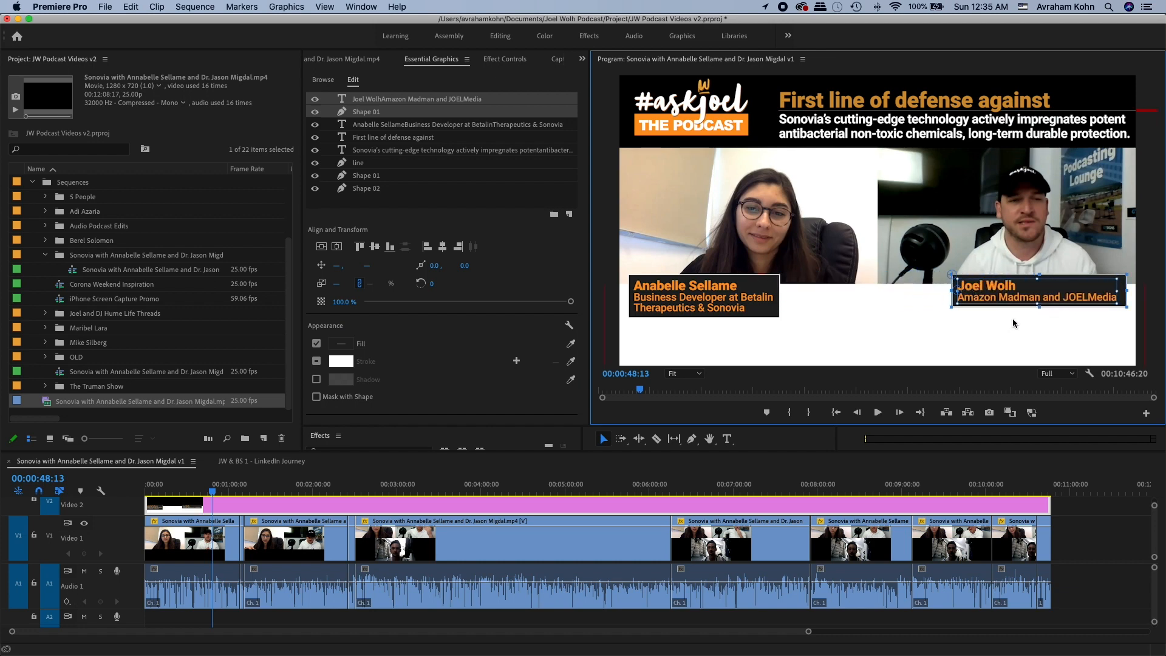
pyautogui.press('super+z')
pyautogui.press('super+z')
pyautogui.press('super+z')
pyautogui.press('super+z')
# - Break the host's title in the dark box after "Amazon Madman" so "and JOELMedia" sits on a third line
pyautogui.click(893, 301)
pyautogui.doubleClick(889, 300)
pyautogui.click(870, 298)
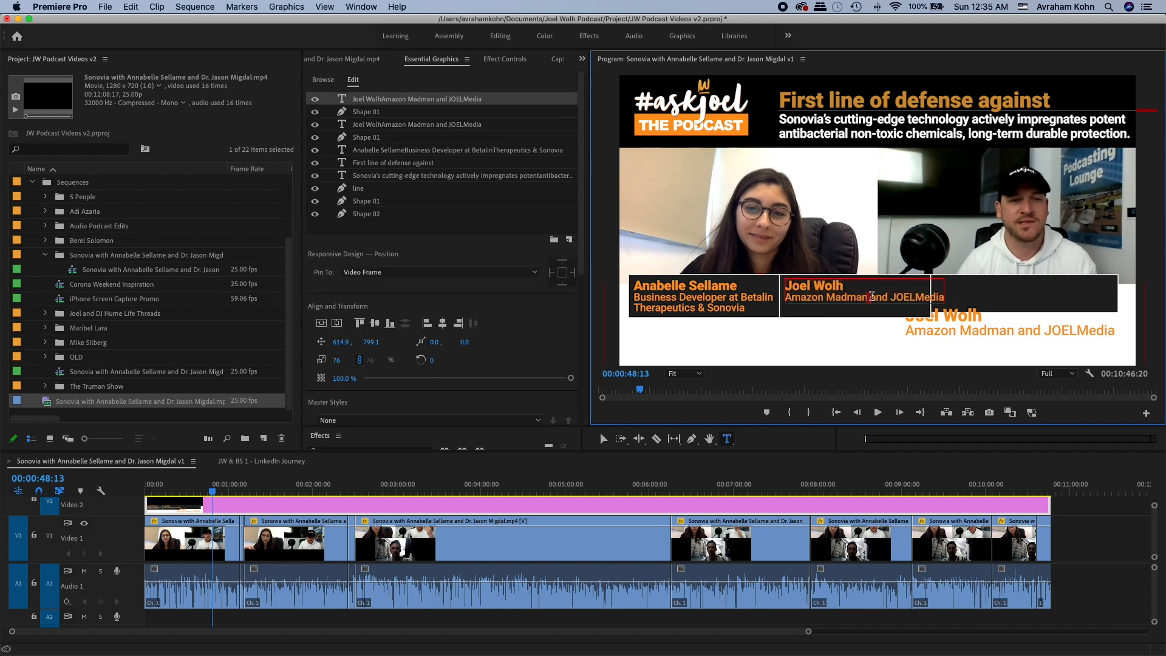
pyautogui.press('Delete')
pyautogui.press('Return')
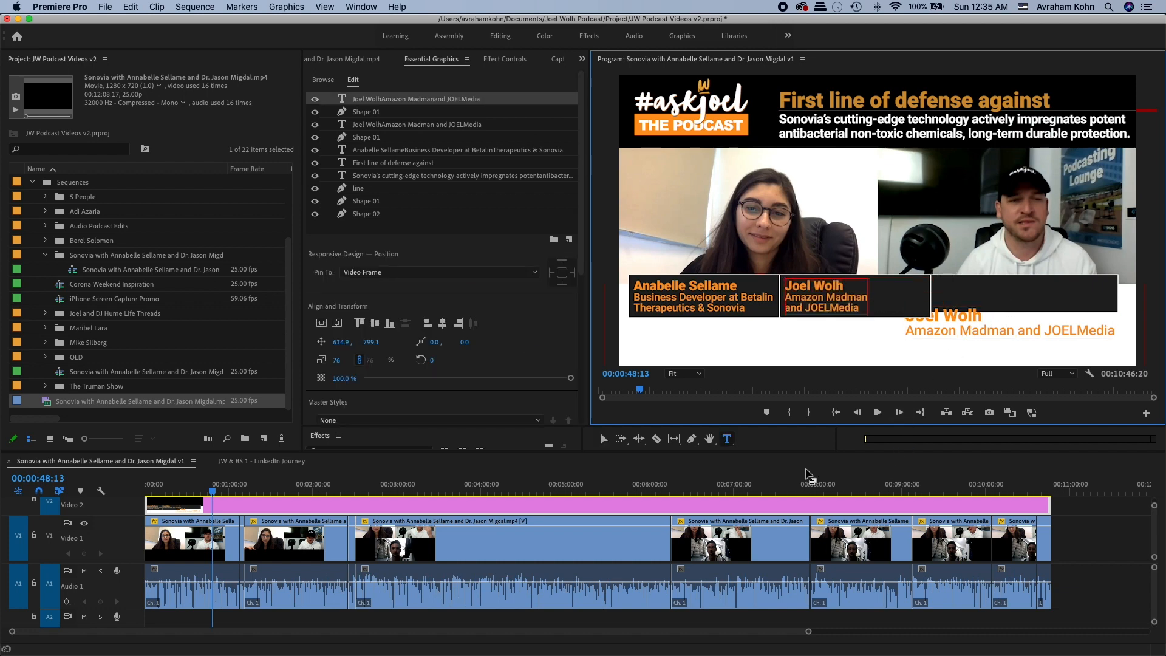
pyautogui.click(190, 505)
pyautogui.press('v')
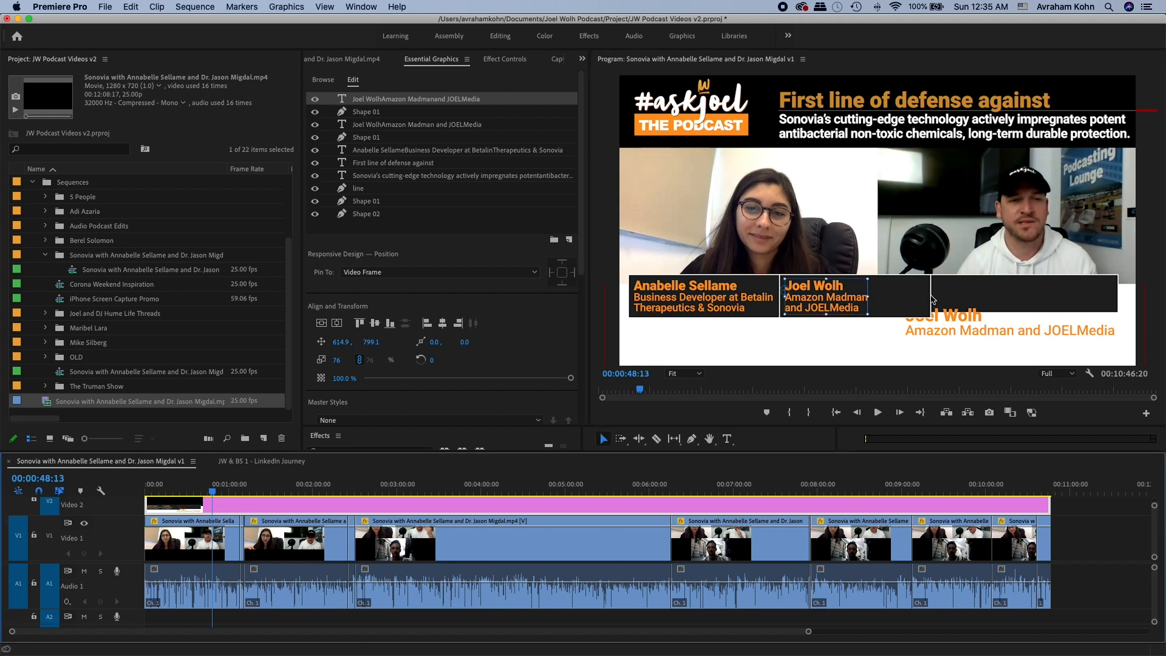
# - Delete the leftover box and duplicate host title, and move the host's name plate with its text under his video
pyautogui.click(931, 300)
pyautogui.press('Delete')
pyautogui.press('Delete')
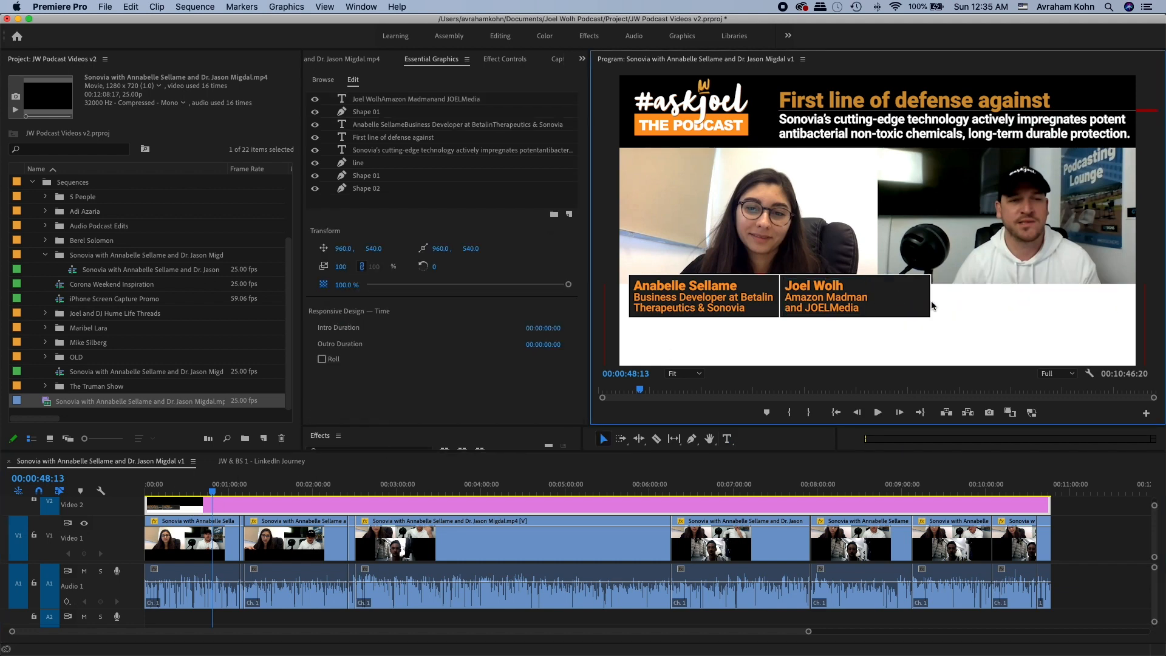
pyautogui.moveTo(930, 297)
pyautogui.mouseDown()
pyautogui.moveTo(826, 304)
pyautogui.moveTo(962, 304)
pyautogui.moveTo(920, 305)
pyautogui.mouseUp()
pyautogui.keyDown('shift'); pyautogui.click(839, 304); pyautogui.keyUp('shift')
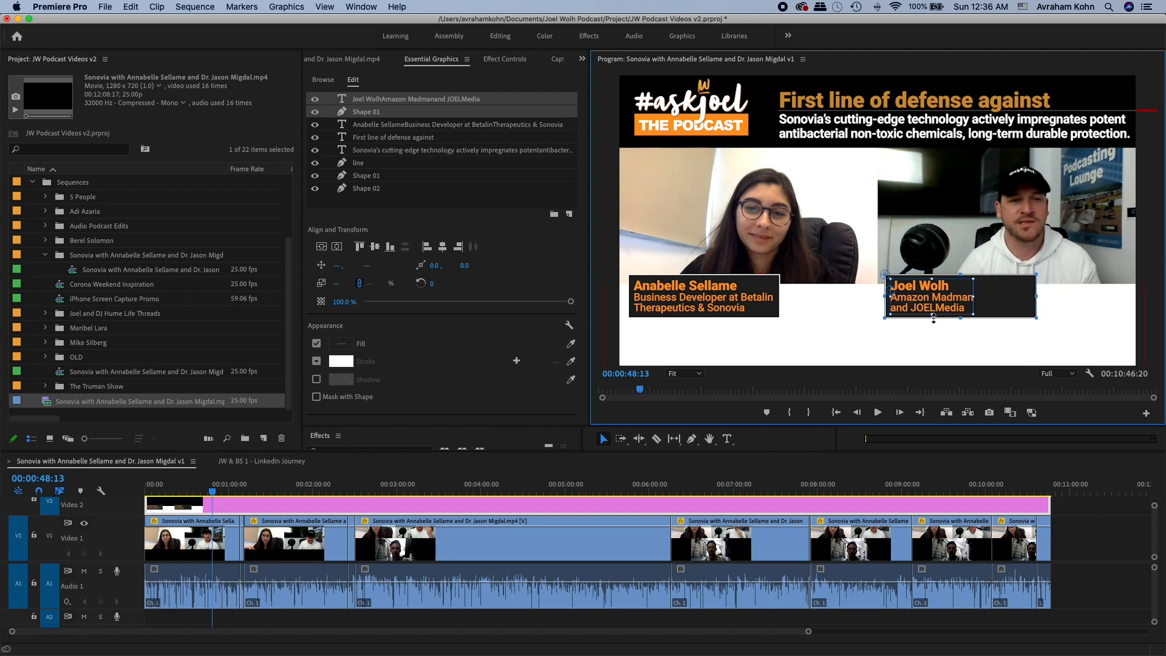
pyautogui.click(776, 286)
pyautogui.moveTo(779, 295); pyautogui.dragTo(867, 295)
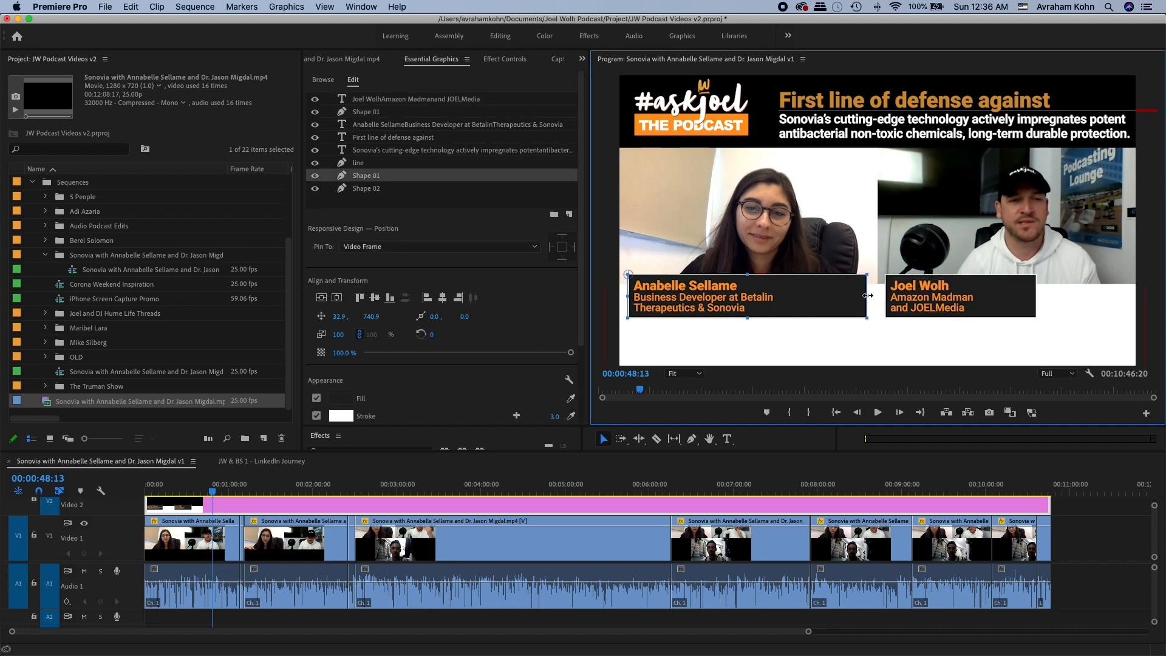
pyautogui.press('super+z')
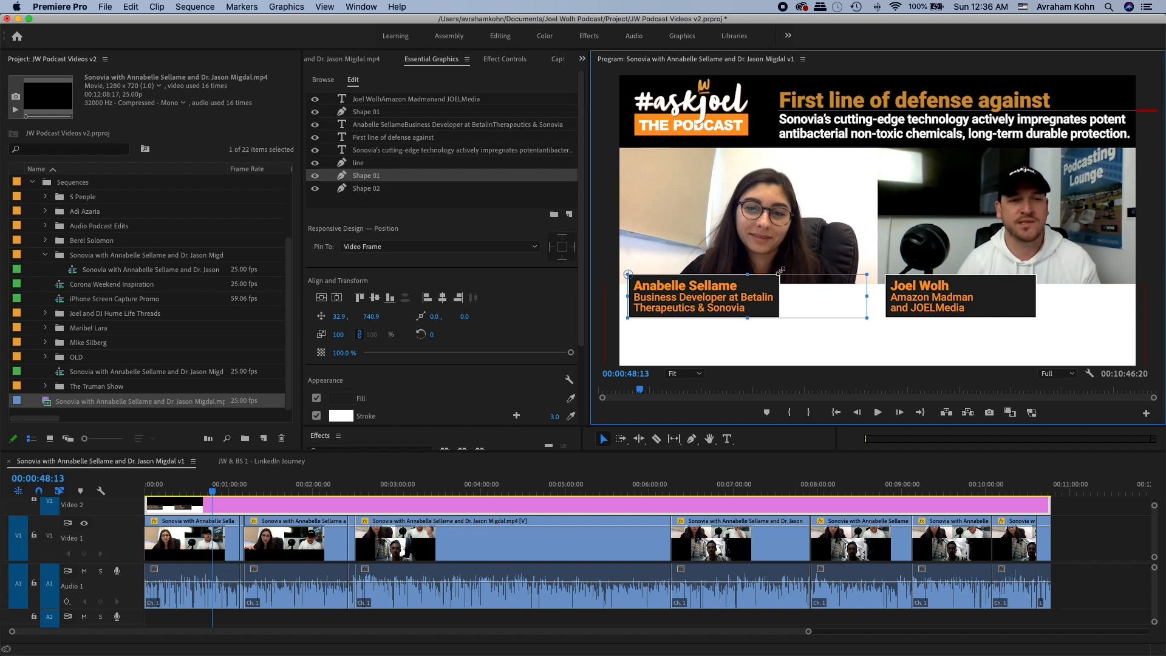
pyautogui.click(847, 297)
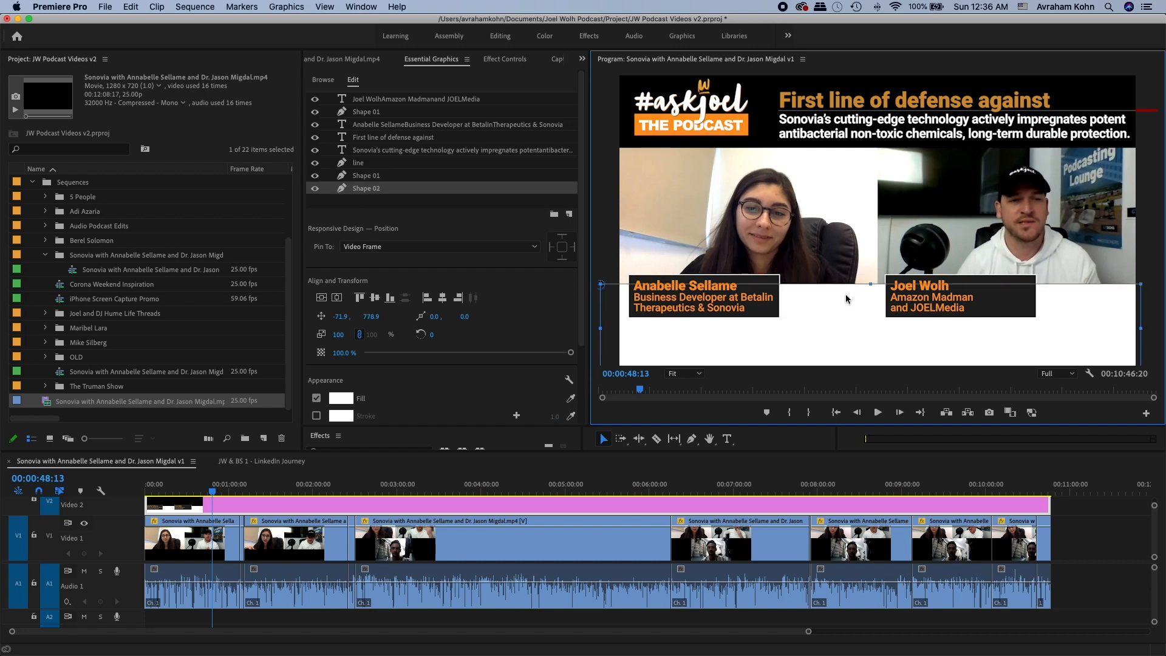
# - Widen the dark boxes of the guest's and the host's name plates slightly by the same amount
pyautogui.click(774, 291)
pyautogui.moveTo(781, 297); pyautogui.dragTo(796, 297)
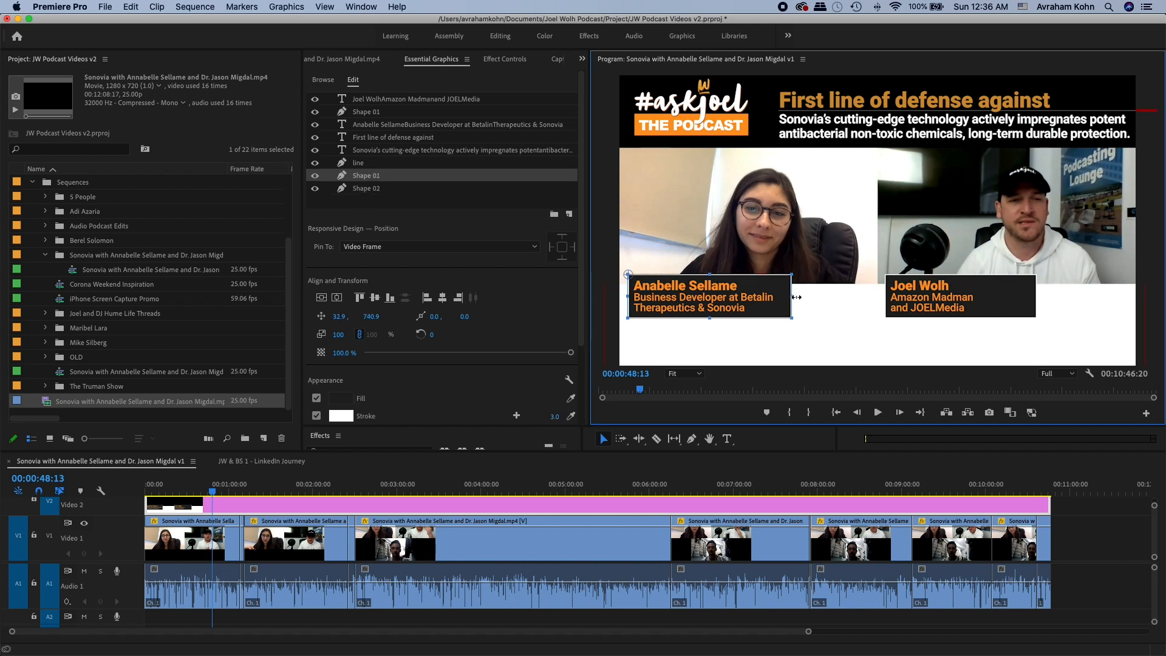
pyautogui.click(1026, 297)
pyautogui.moveTo(1036, 296); pyautogui.dragTo(1049, 295)
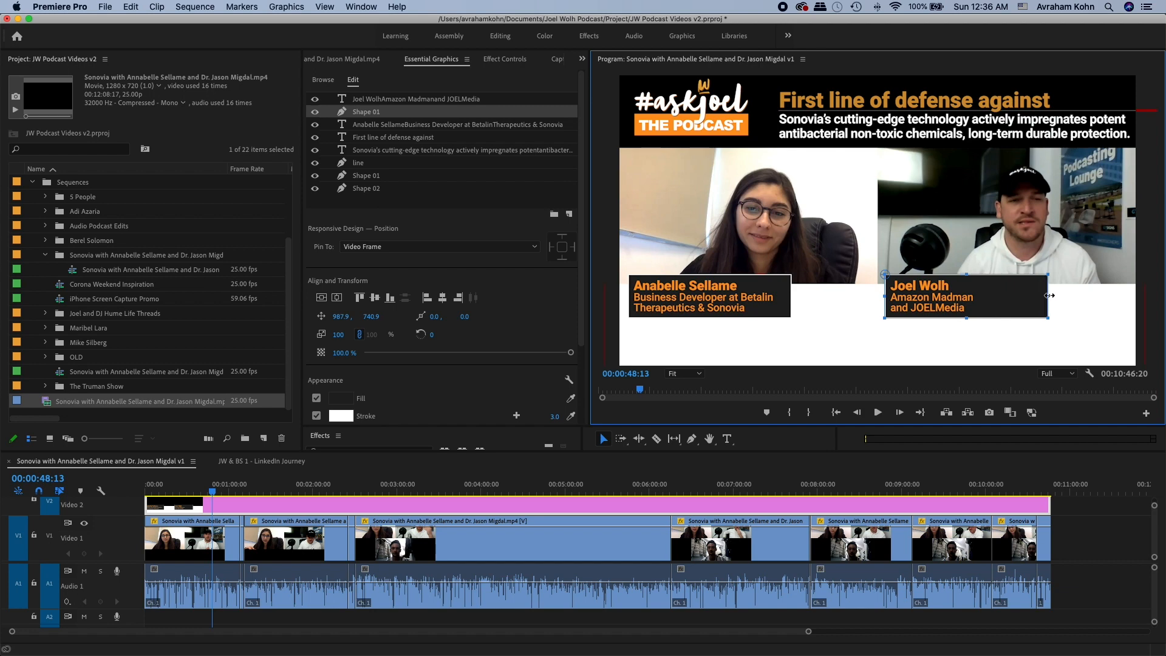
pyautogui.moveTo(1046, 296); pyautogui.dragTo(996, 295)
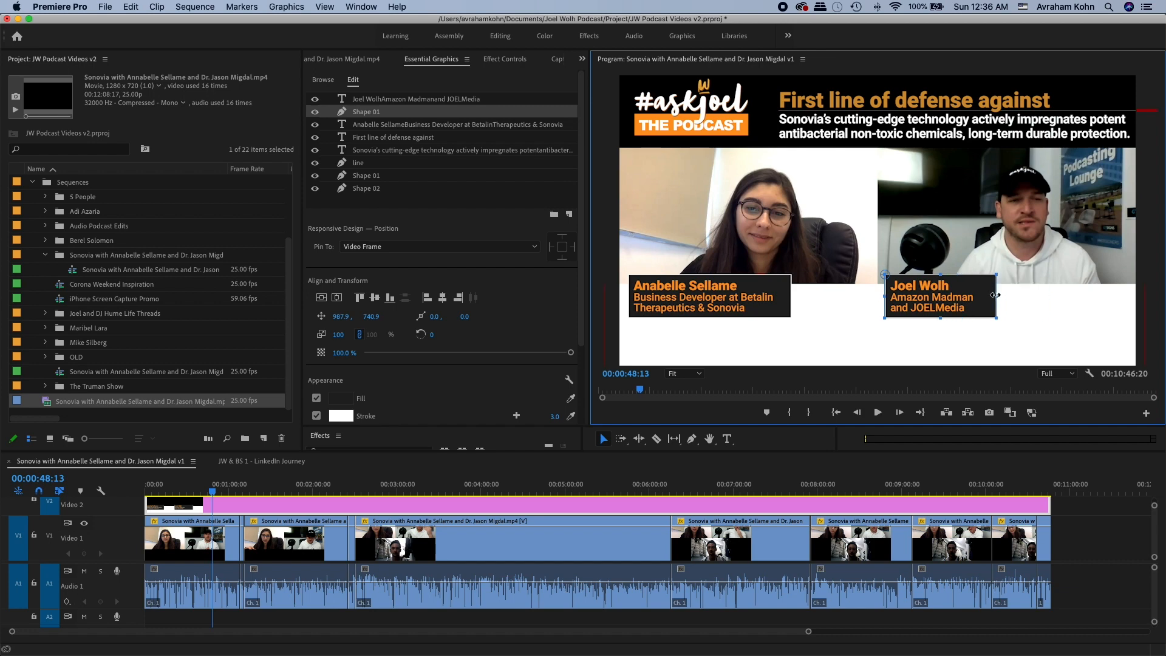
pyautogui.press('super+z')
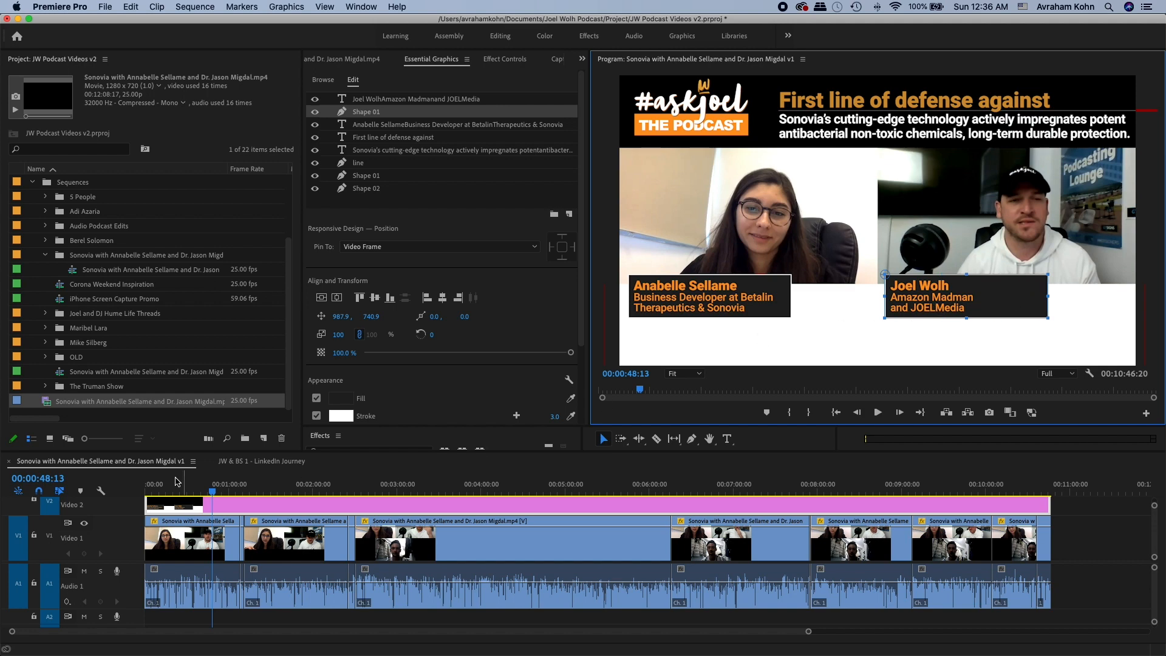
# - Park the playhead at 00:01:21:00 and move the podcast logo and titles graphic clips up one track each
pyautogui.click(242, 490)
pyautogui.moveTo(243, 492); pyautogui.dragTo(258, 492)
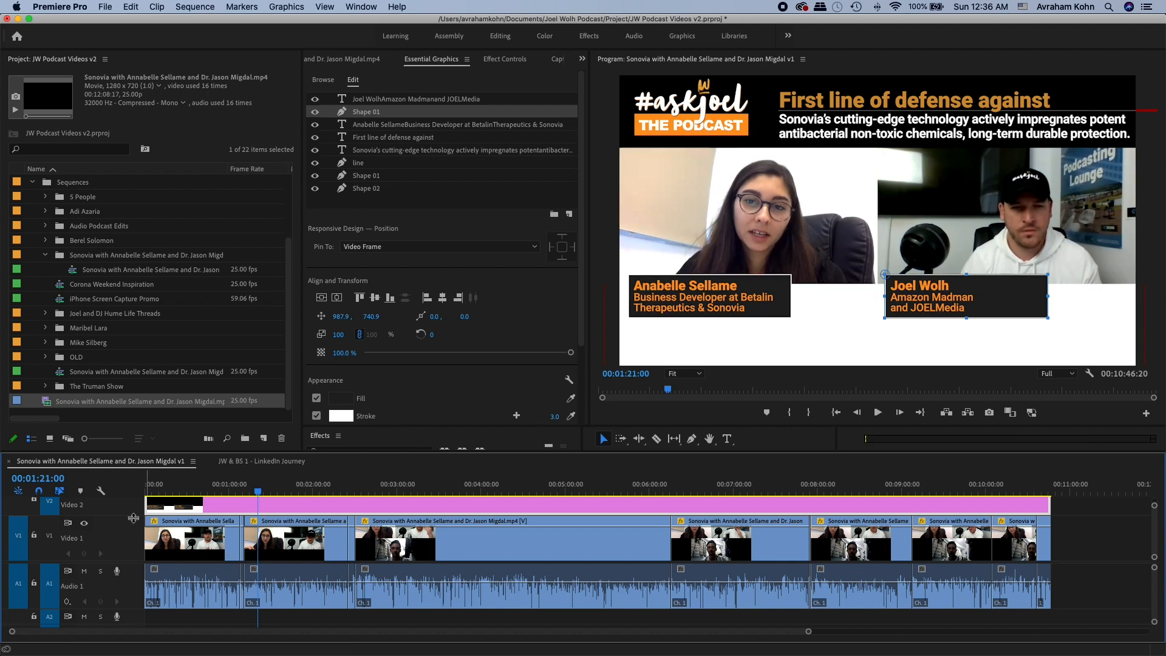
pyautogui.scroll(2, 226, 532)
pyautogui.click(217, 506)
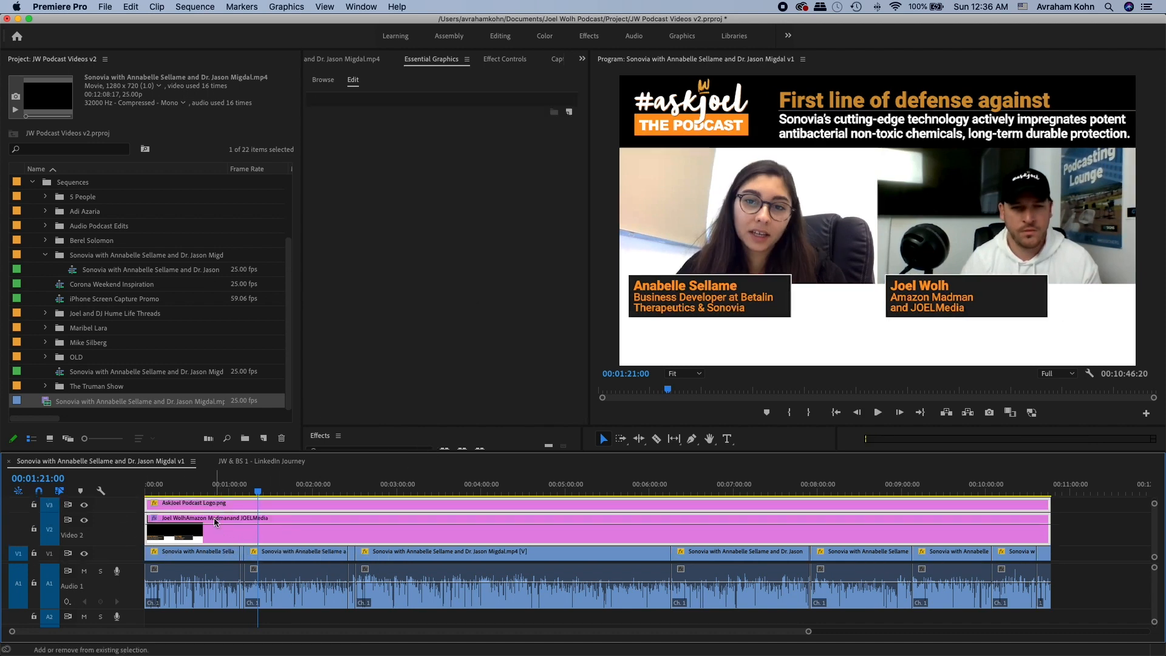
pyautogui.moveTo(211, 532); pyautogui.dragTo(217, 506)
pyautogui.press('`')
pyautogui.press('`')
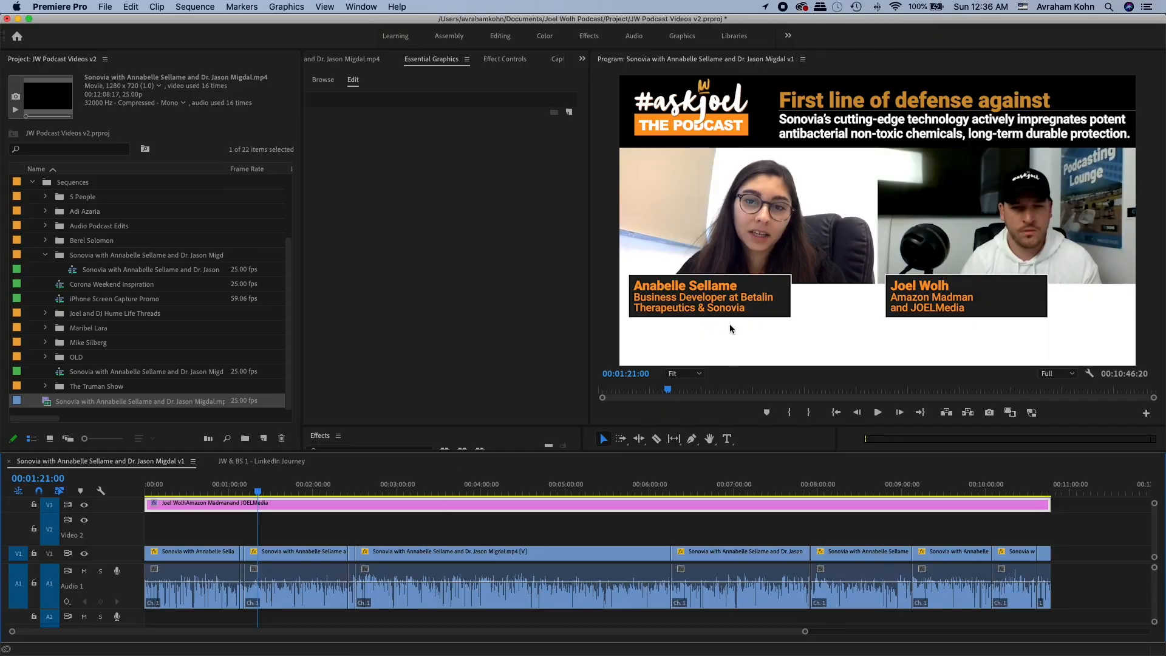
# - Enlarge the timeline and raise the logo clip to V5 and the titles graphic to V4, freeing V3
pyautogui.press('`')
pyautogui.press('`')
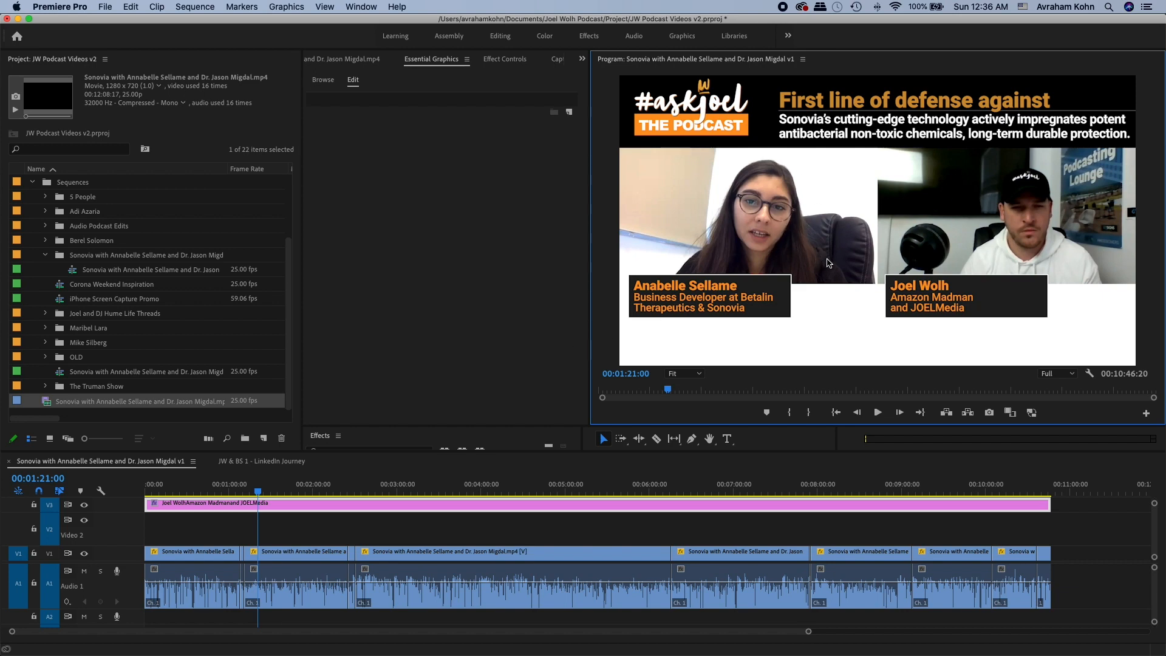
pyautogui.press('`')
pyautogui.press('`')
pyautogui.press('`')
pyautogui.moveTo(181, 289); pyautogui.dragTo(182, 289)
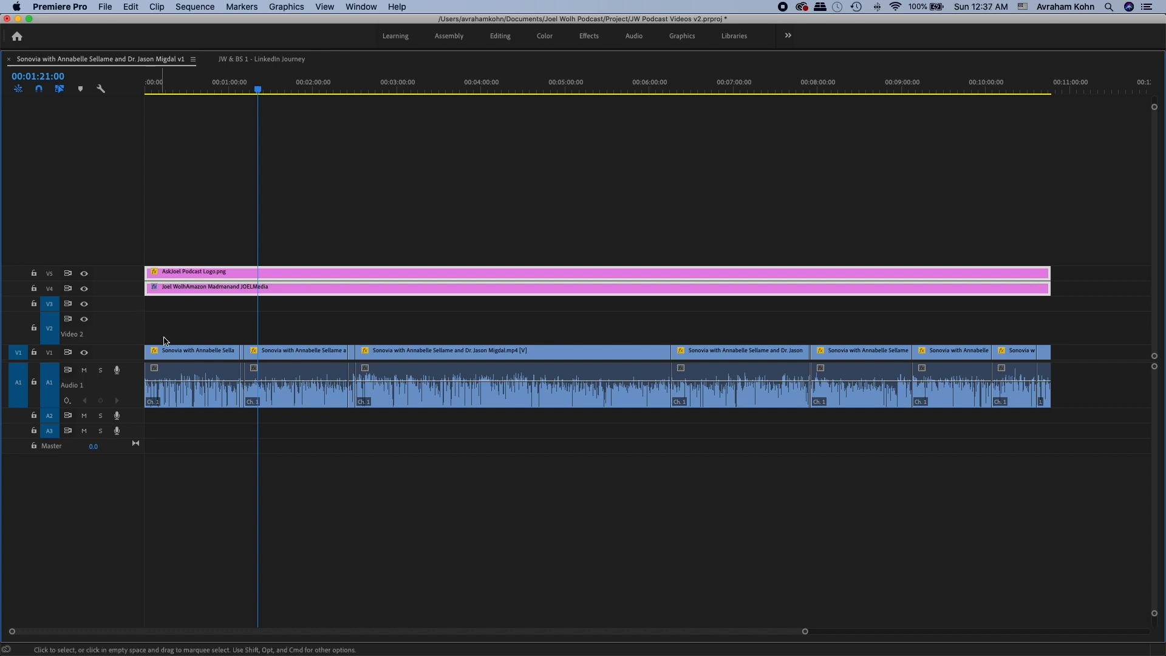
# - Duplicate all the podcast video clips on V1 so identical copies fill tracks V2 and V3
pyautogui.moveTo(196, 329); pyautogui.dragTo(1087, 359)
pyautogui.doubleClick(123, 353)
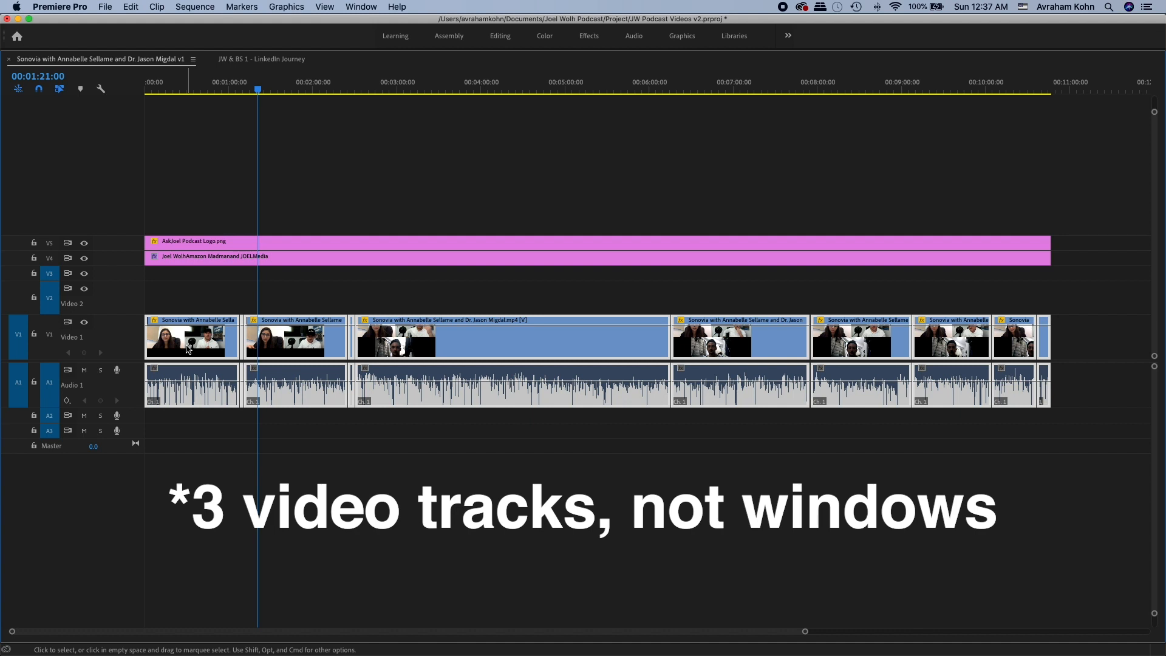
pyautogui.click(172, 303)
pyautogui.moveTo(173, 303); pyautogui.dragTo(1110, 360)
pyautogui.moveTo(861, 348); pyautogui.dragTo(861, 313)
pyautogui.moveTo(214, 279); pyautogui.dragTo(977, 281)
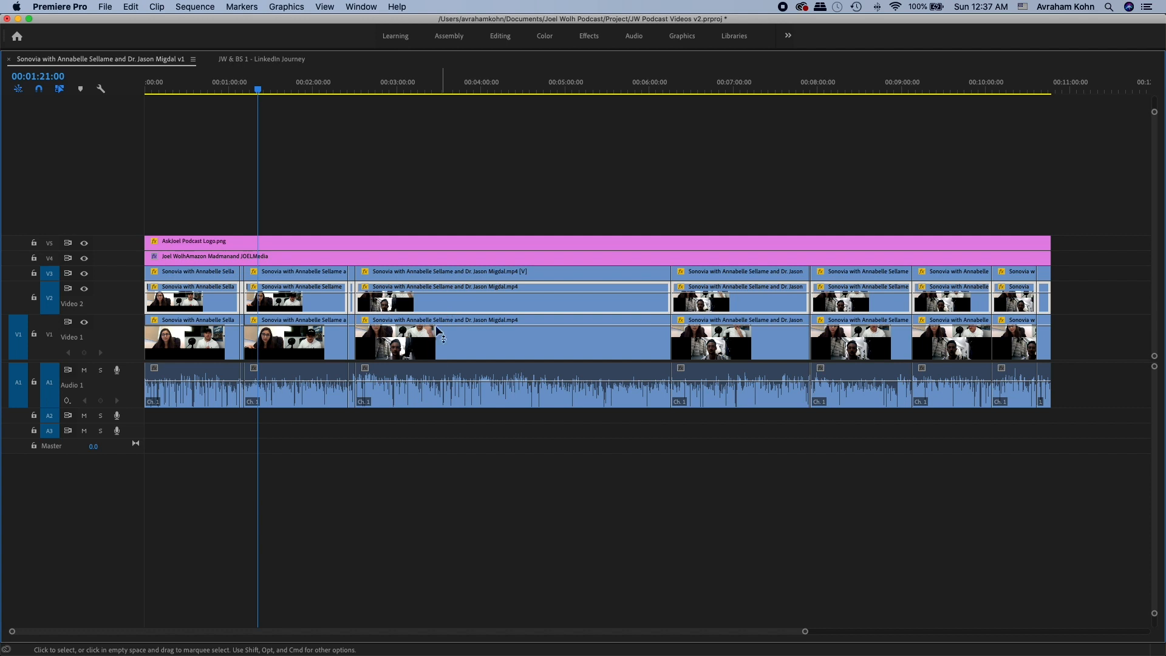
# - Expand the Video 3 track so its clip thumbnails show, and restore the normal workspace layout
pyautogui.click(442, 377)
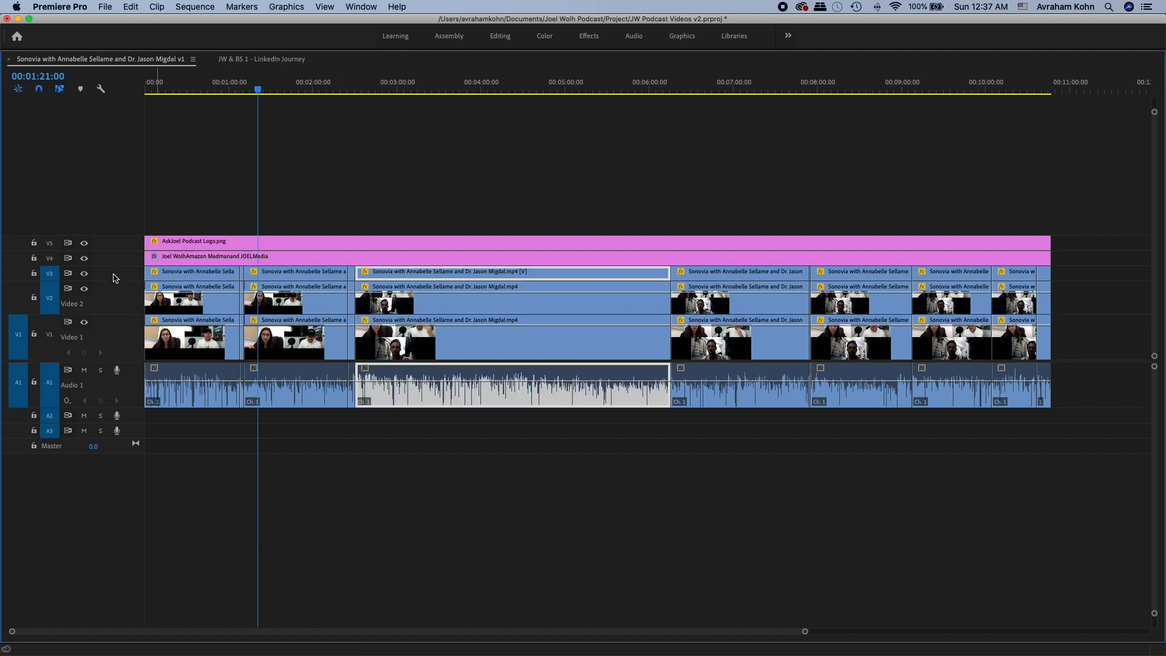
pyautogui.doubleClick(116, 275)
pyautogui.doubleClick(116, 275)
pyautogui.doubleClick(129, 274)
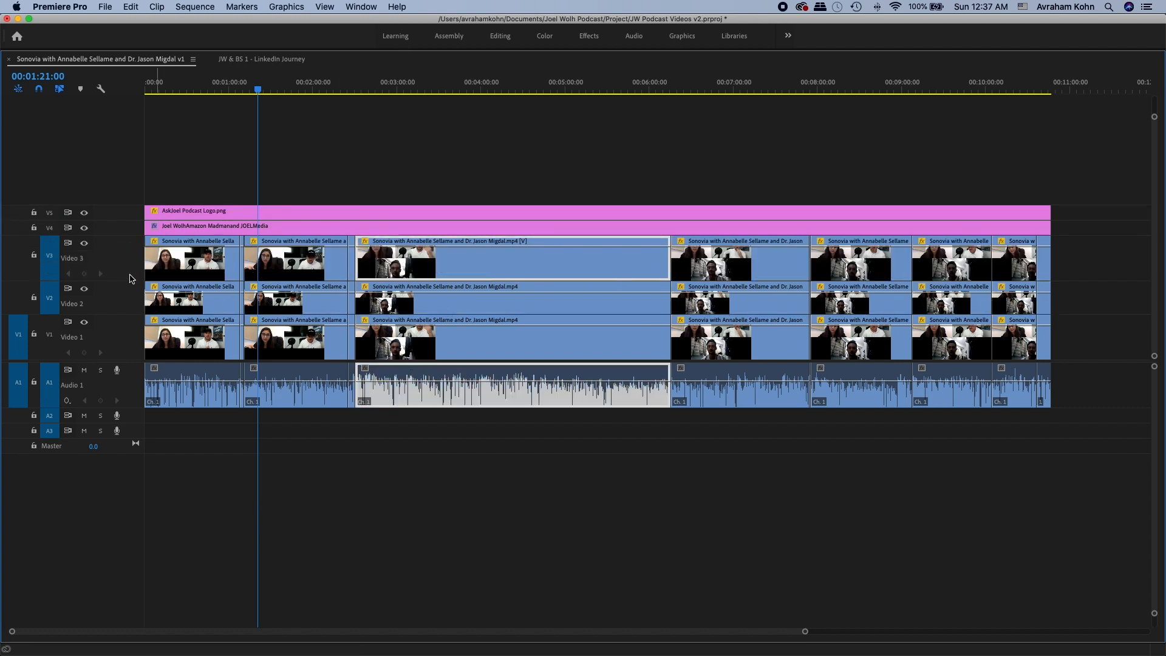
pyautogui.press('`')
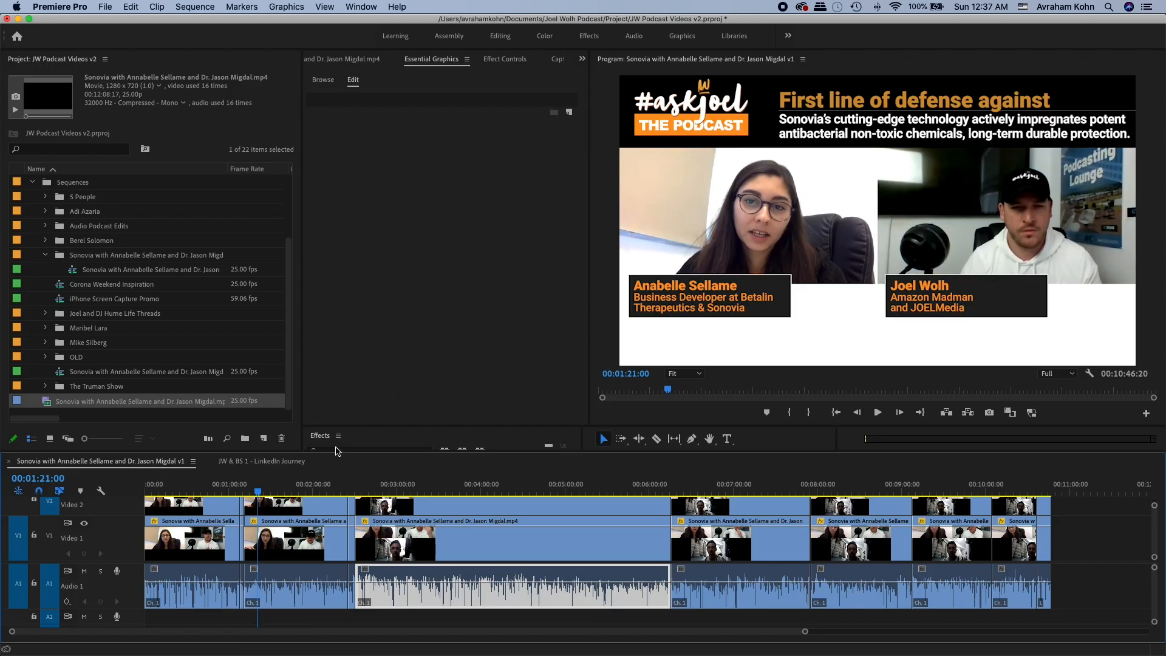
# - Park the playhead at 00:02:18:05 and collapse the V1 and V2 tracks to minimum height
pyautogui.click(336, 489)
pyautogui.moveTo(335, 490)
pyautogui.mouseDown()
pyautogui.moveTo(350, 490)
pyautogui.moveTo(334, 489)
pyautogui.mouseUp()
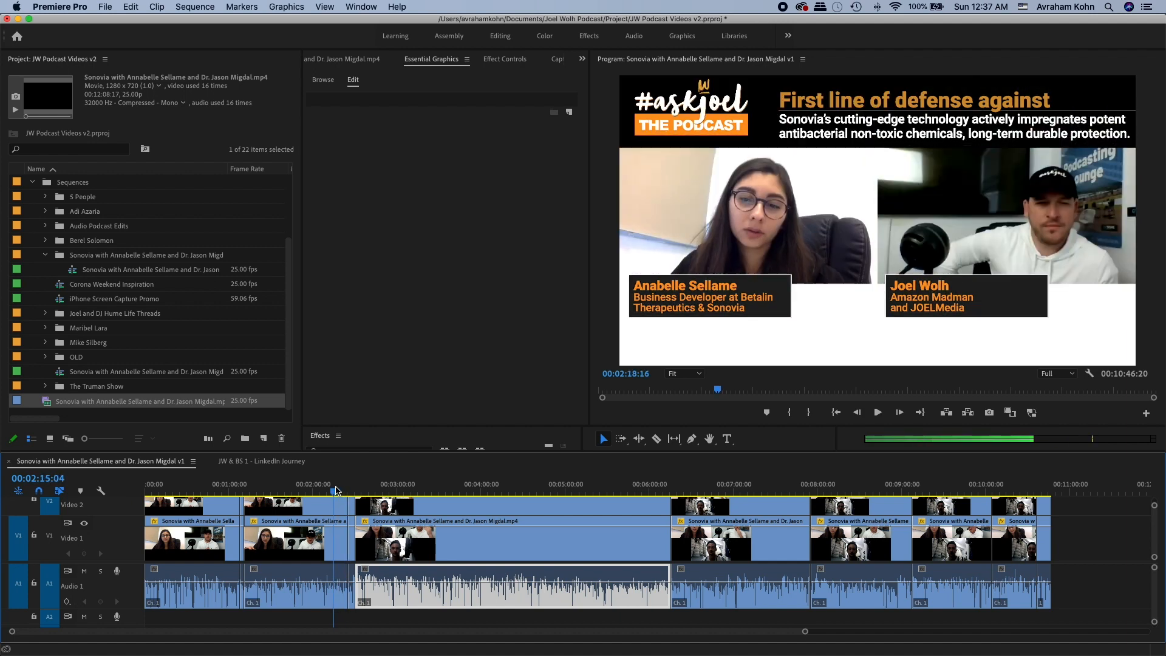
pyautogui.moveTo(116, 516); pyautogui.dragTo(117, 547)
pyautogui.click(347, 490)
pyautogui.moveTo(345, 492); pyautogui.dragTo(339, 492)
pyautogui.doubleClick(132, 555)
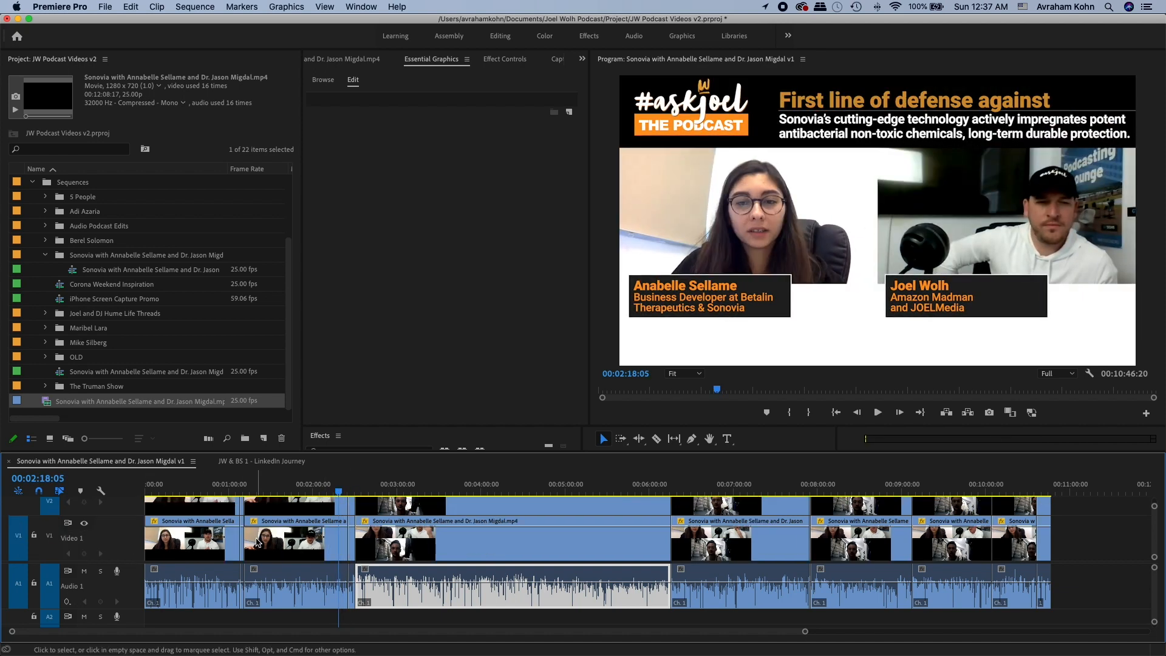
pyautogui.doubleClick(119, 542)
pyautogui.doubleClick(124, 534)
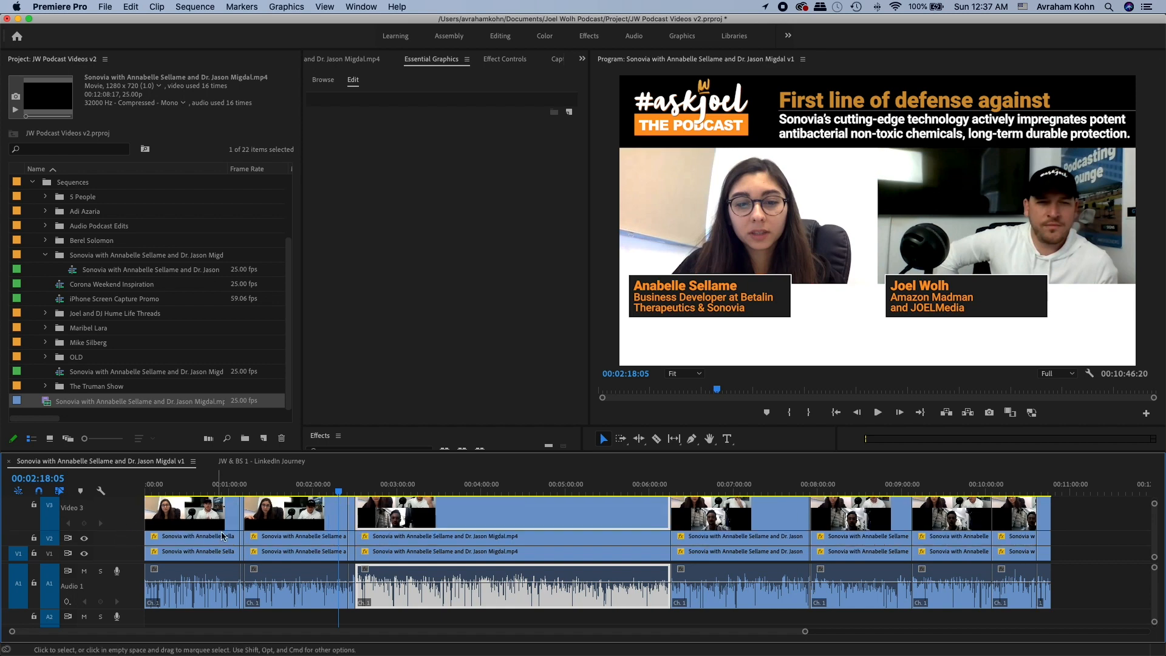
pyautogui.click(205, 522)
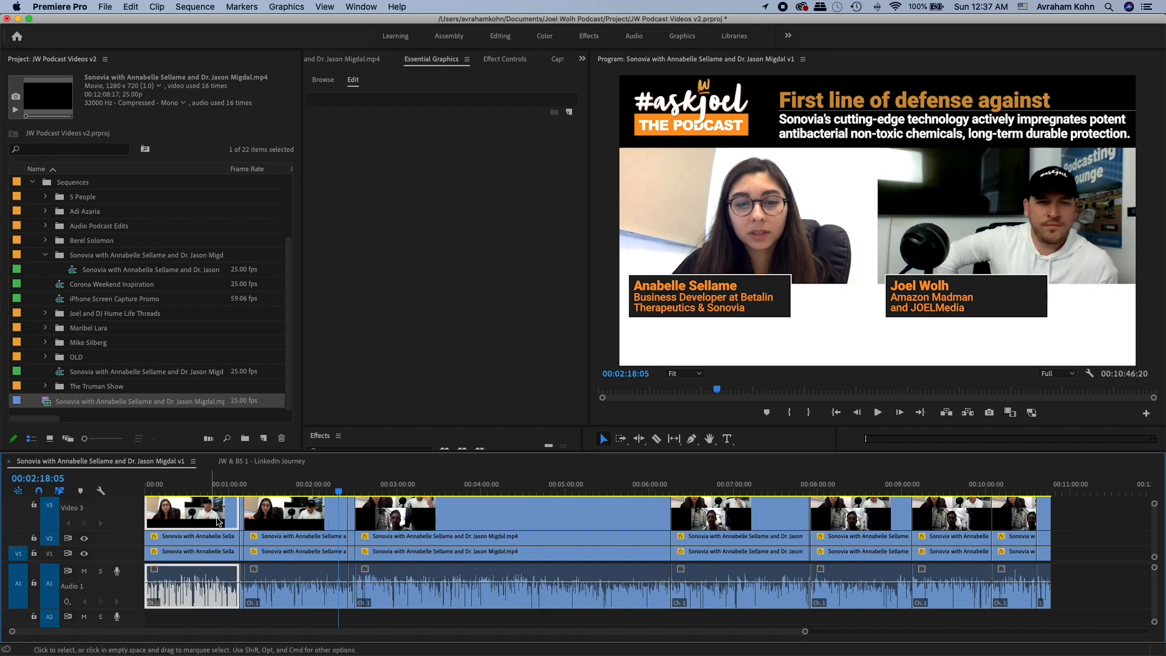
pyautogui.press('`')
pyautogui.press('z')
pyautogui.click(233, 538)
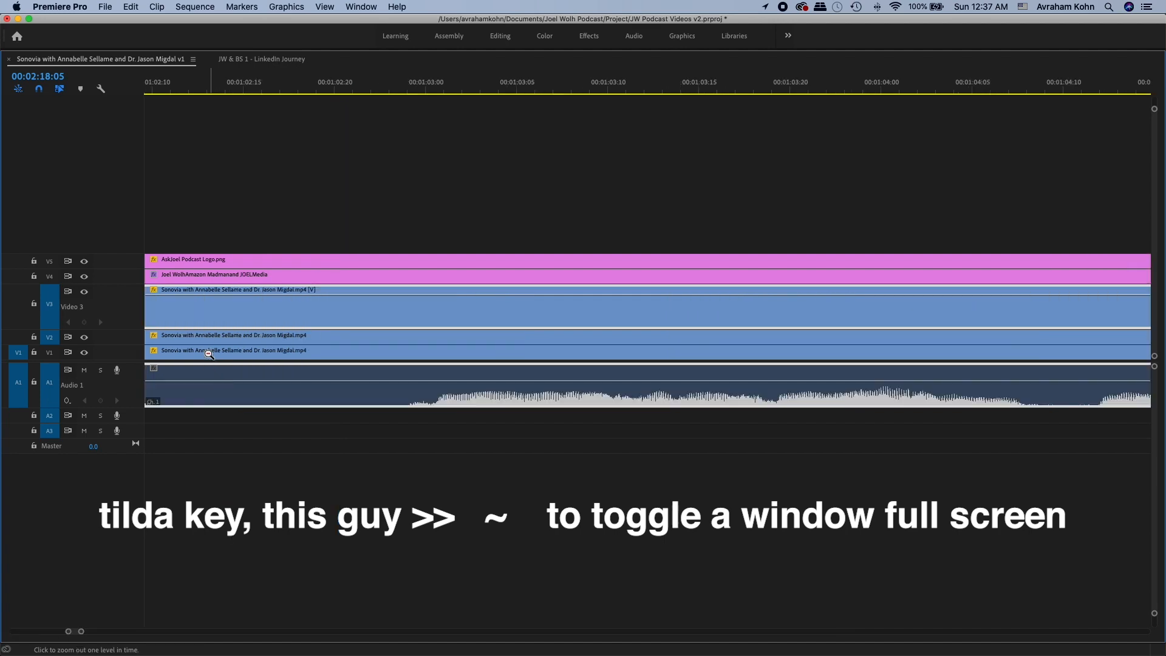
pyautogui.keyDown('alt'); pyautogui.click(276, 408); pyautogui.keyUp('alt')
pyautogui.moveTo(228, 491); pyautogui.dragTo(224, 480)
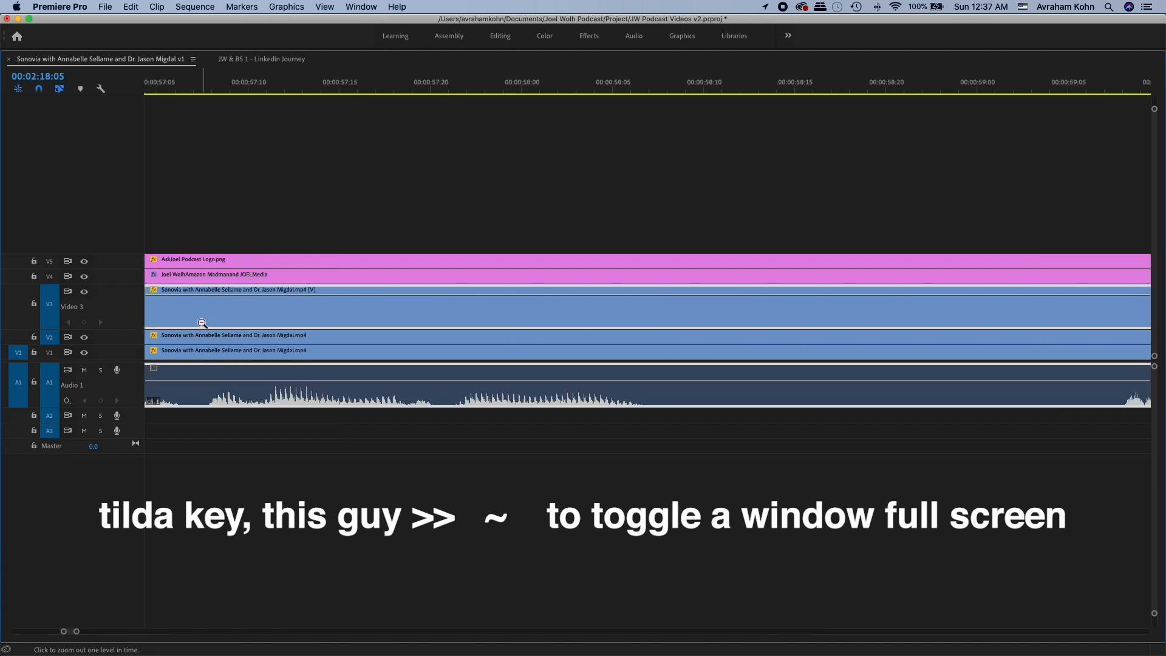
pyautogui.press('\\')
pyautogui.press('v')
pyautogui.click(201, 504)
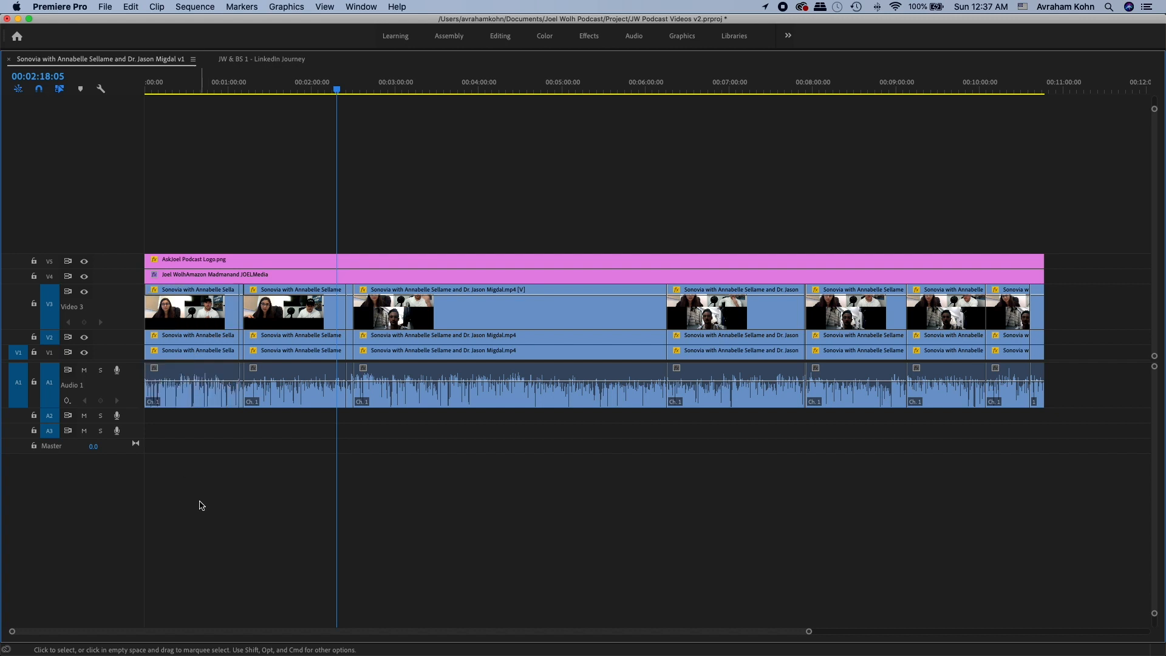
# - Delete the V3 video of the opening two segments while keeping their linked audio
pyautogui.keyDown('alt'); pyautogui.click(207, 311); pyautogui.keyUp('alt')
pyautogui.press('Delete')
pyautogui.keyDown('alt'); pyautogui.click(250, 311); pyautogui.keyUp('alt')
pyautogui.press('Delete')
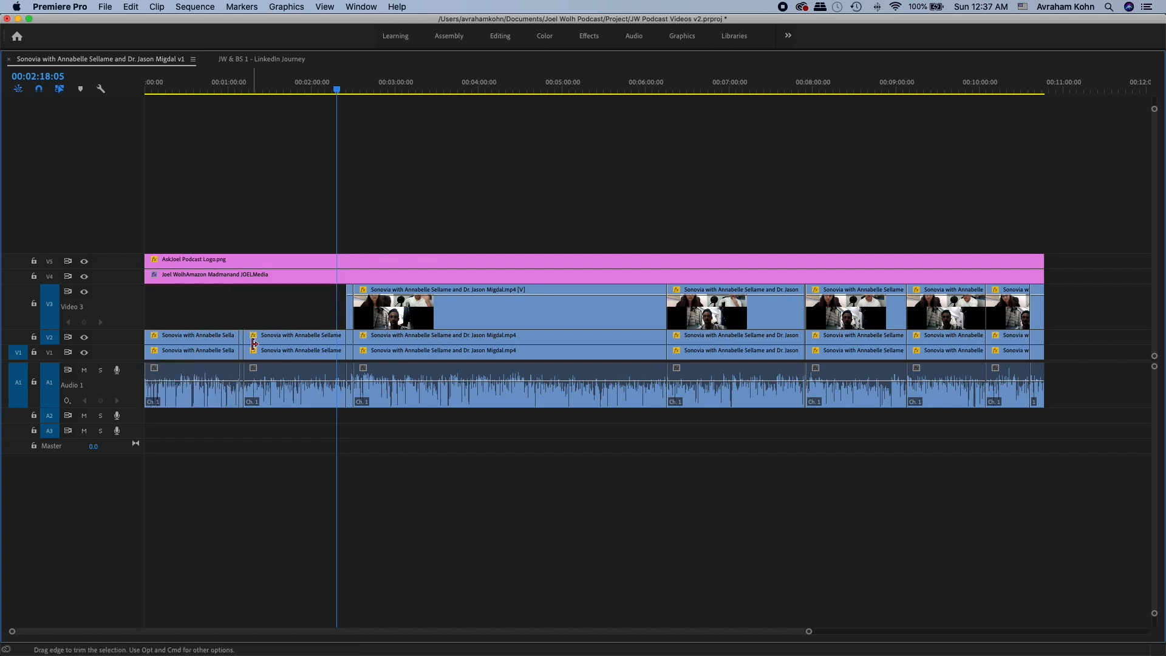
pyautogui.press('`')
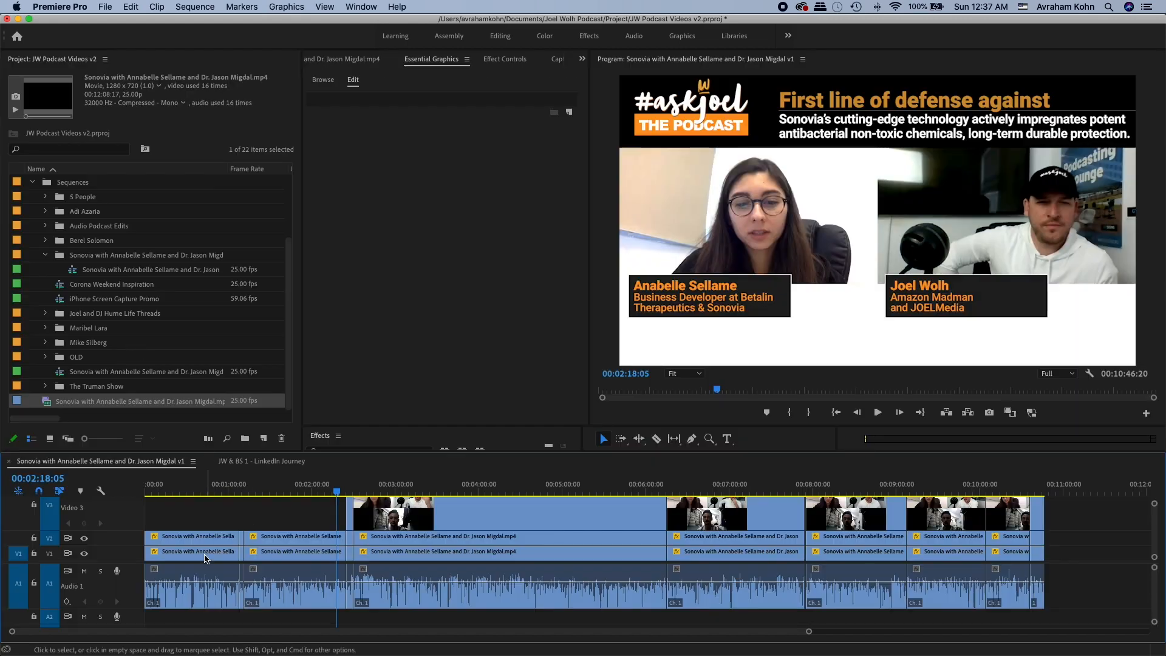
# - Find the Crop effect, apply it to the first clip on V2, and hide track V1
pyautogui.click(196, 484)
pyautogui.click(204, 538)
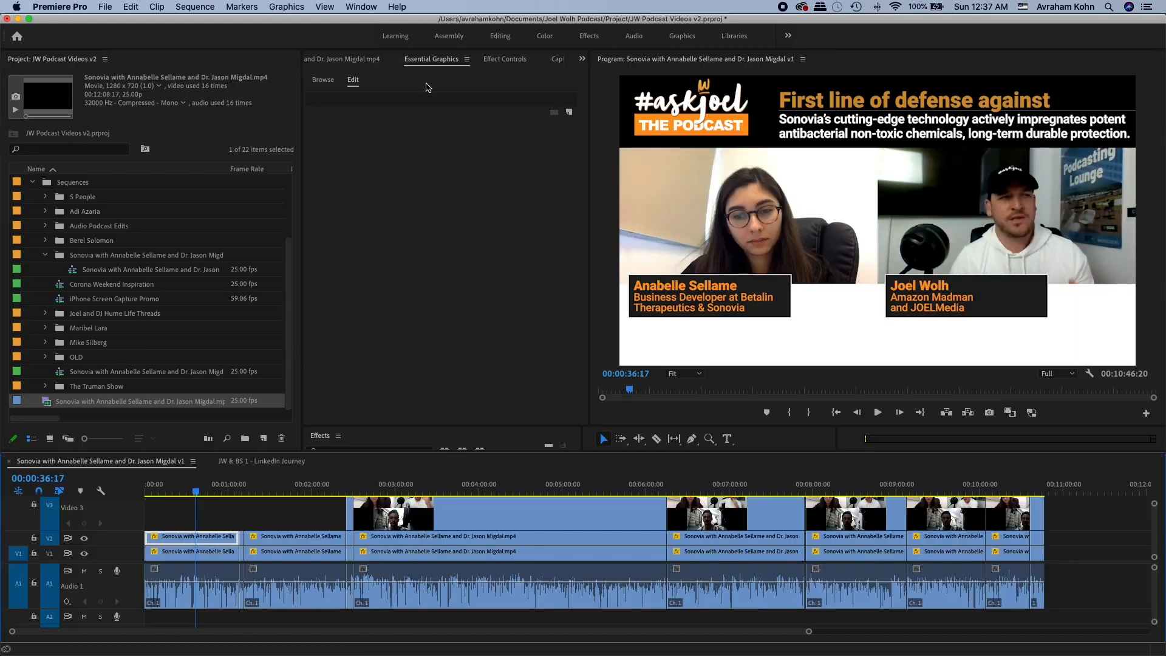
pyautogui.click(504, 59)
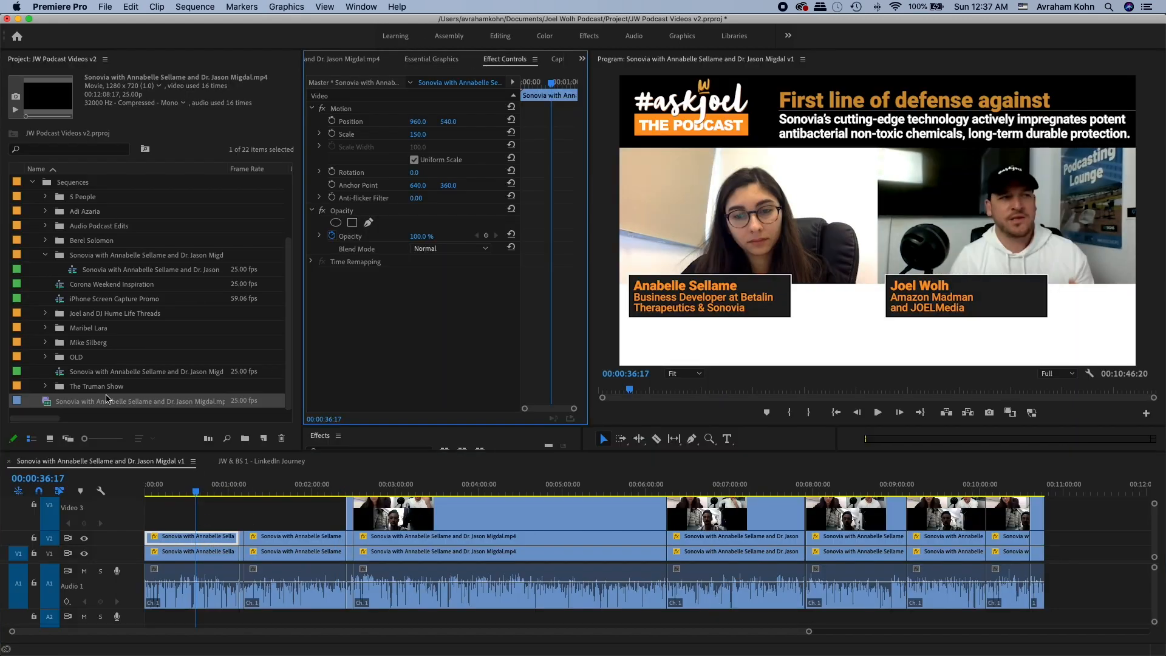
pyautogui.click(323, 437)
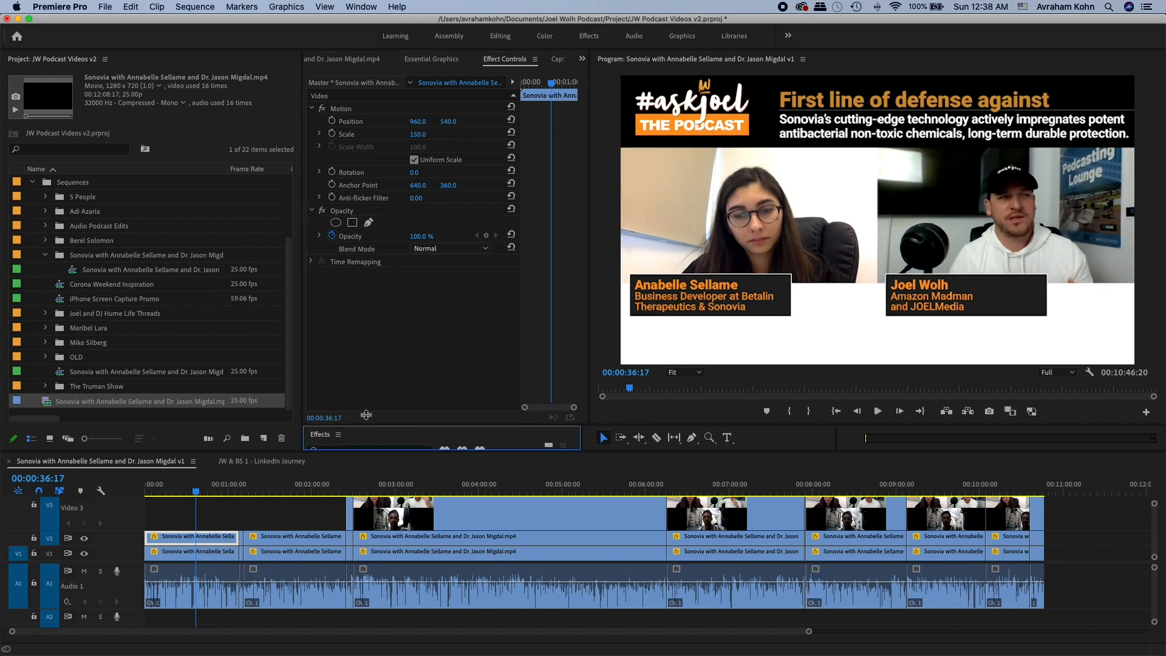
pyautogui.moveTo(366, 425); pyautogui.dragTo(367, 345)
pyautogui.click(359, 369)
pyautogui.write('crop')
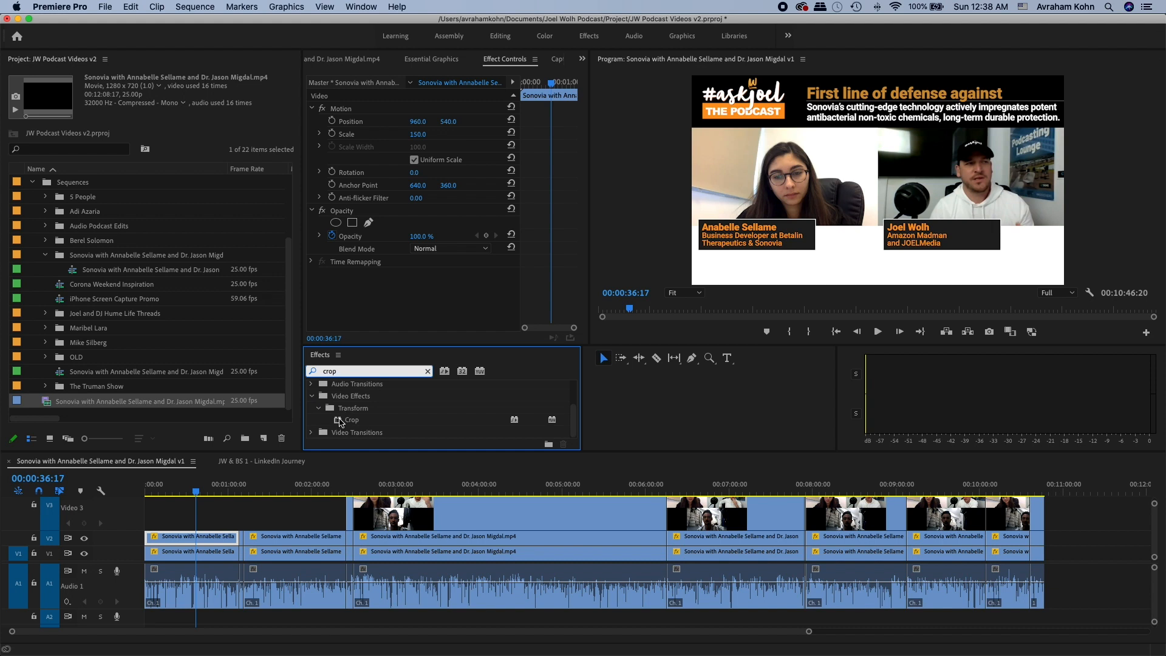
pyautogui.moveTo(351, 420); pyautogui.dragTo(208, 539)
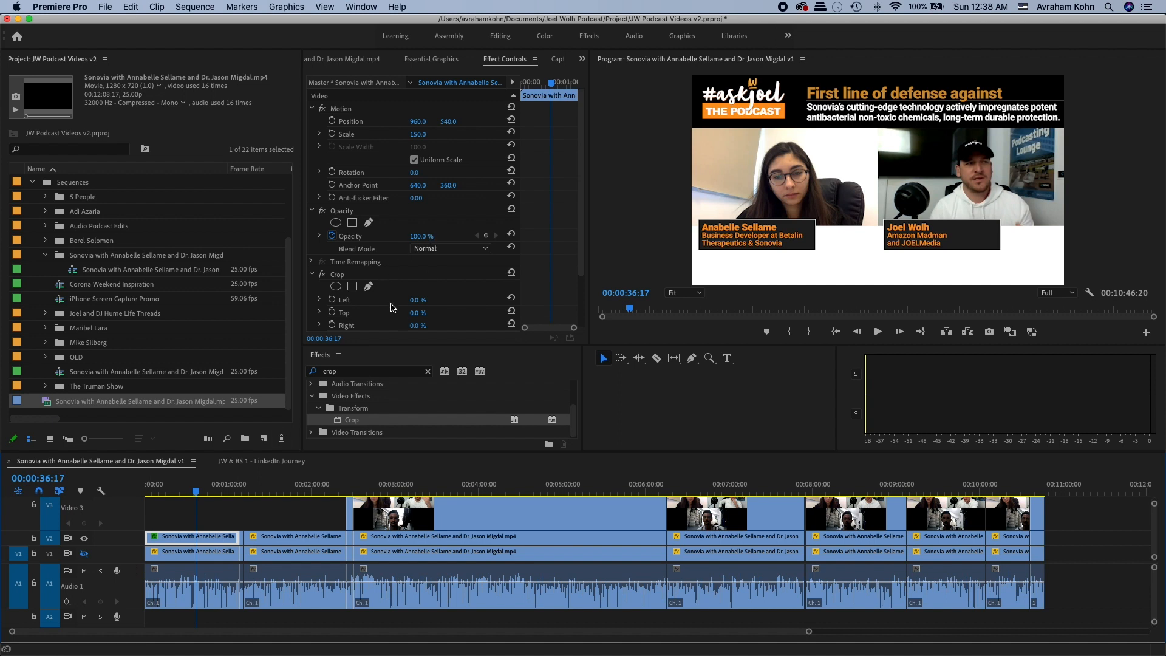
# - Set the left crop of the first V2 clip to 50%
pyautogui.click(413, 300)
pyautogui.write('50')
pyautogui.press('Return')
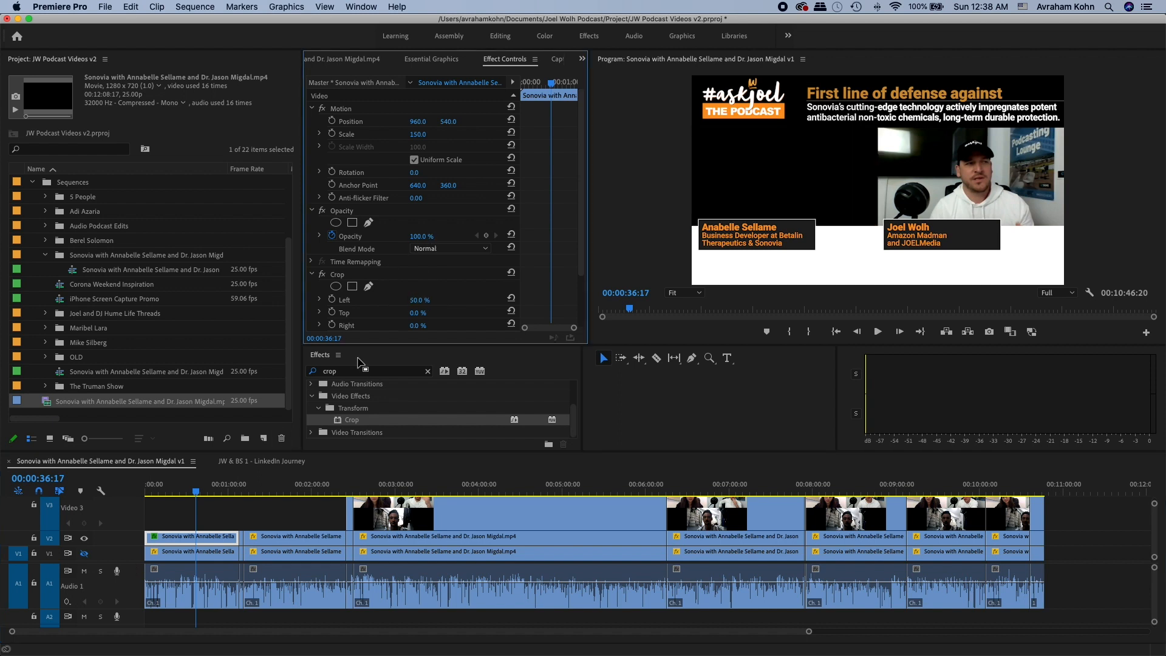
# - Copy the Crop effect from the first V2 clip onto the second V2 clip and check it at 00:01:43:11
pyautogui.click(189, 537)
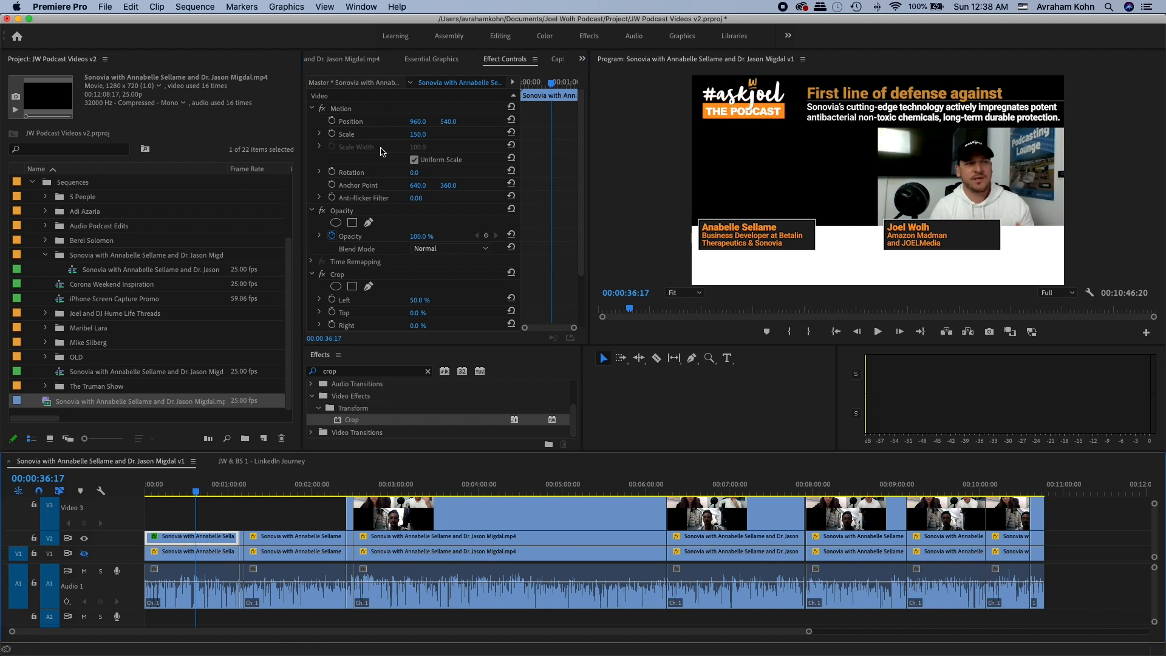
pyautogui.click(343, 275)
pyautogui.moveTo(242, 525); pyautogui.dragTo(316, 543)
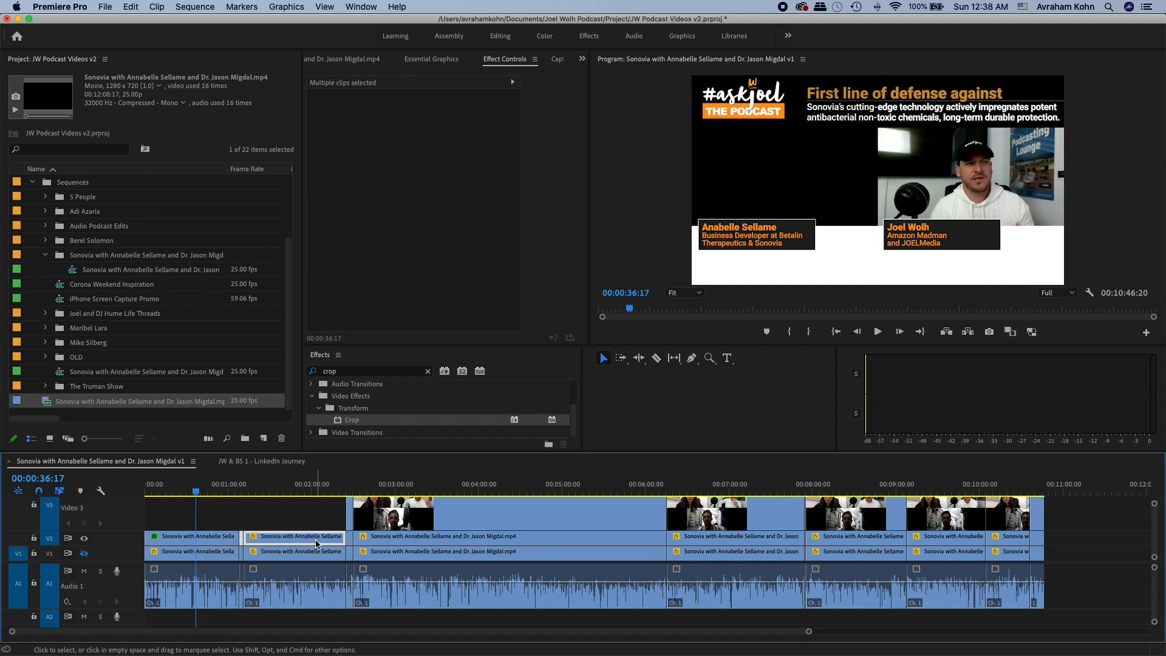
pyautogui.press('super+v')
pyautogui.moveTo(264, 487); pyautogui.dragTo(289, 490)
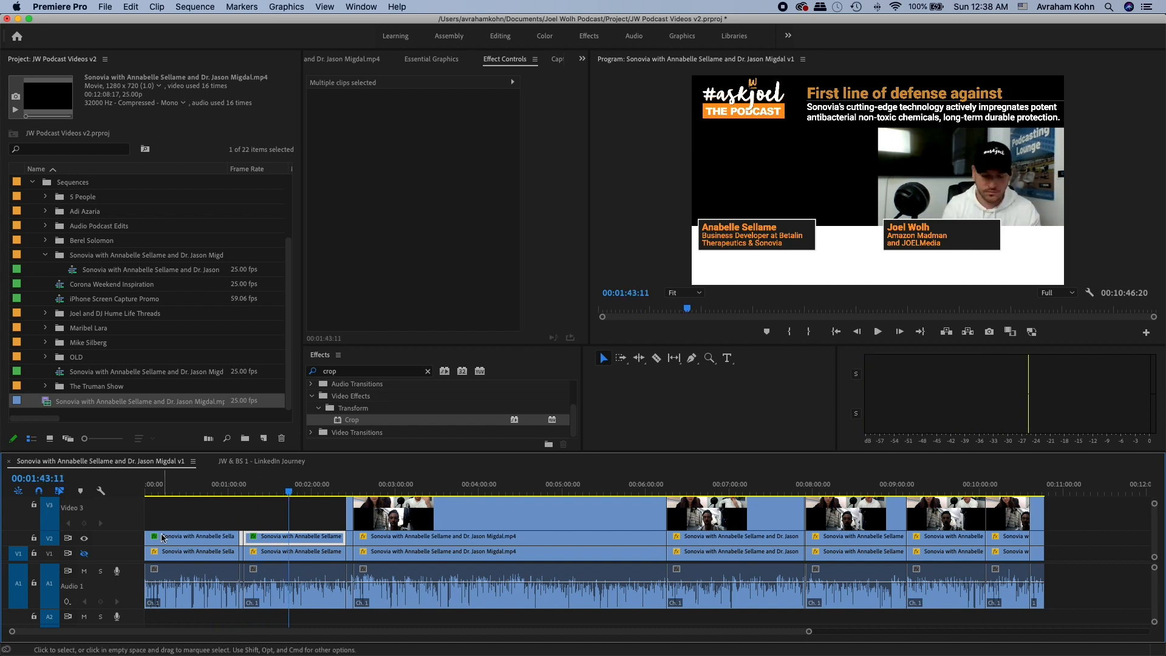
# - Hide V2, show V1, and apply the Crop effect to the first V1 clip with a right crop of 50%
pyautogui.click(198, 489)
pyautogui.click(207, 552)
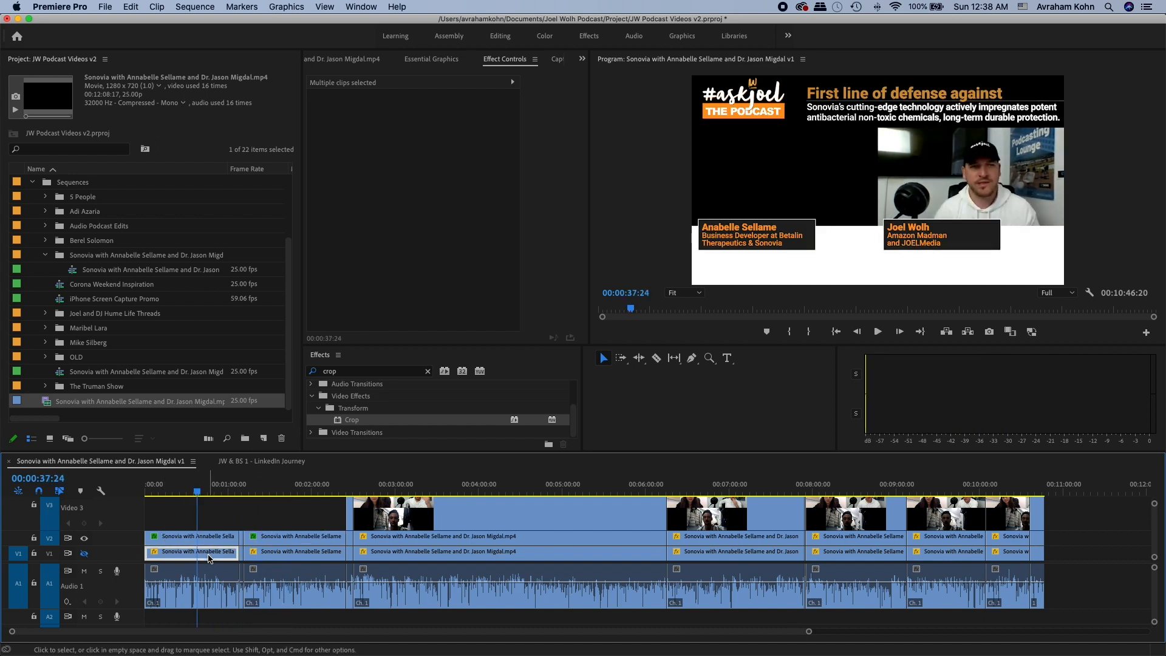
pyautogui.click(85, 552)
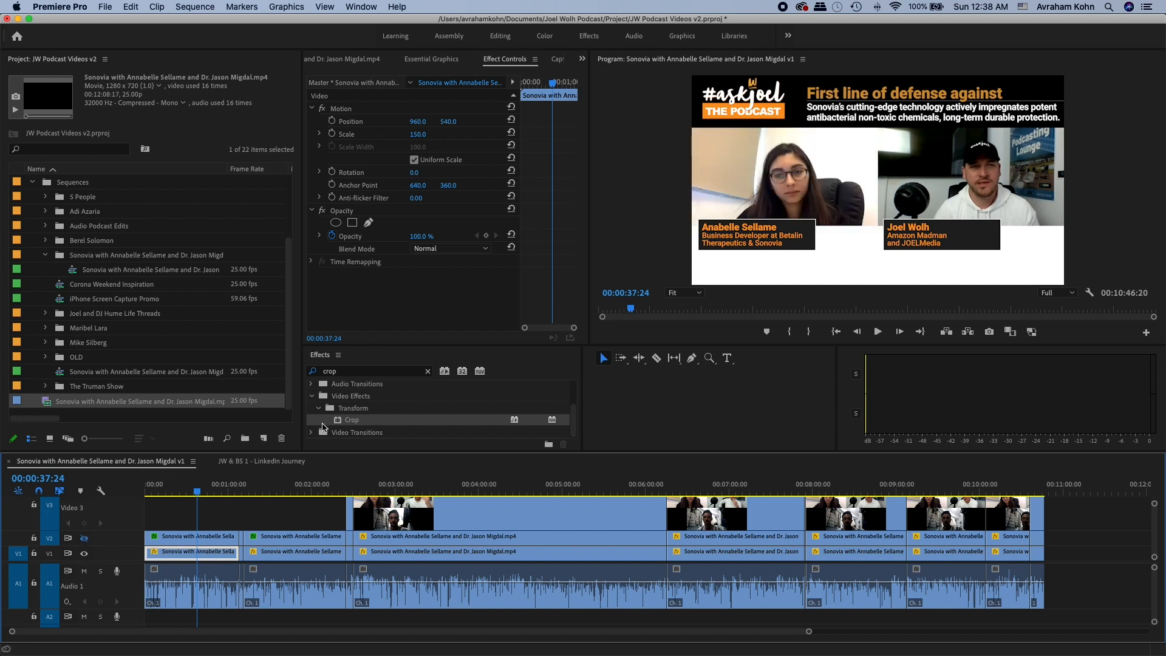
pyautogui.moveTo(338, 423); pyautogui.dragTo(211, 554)
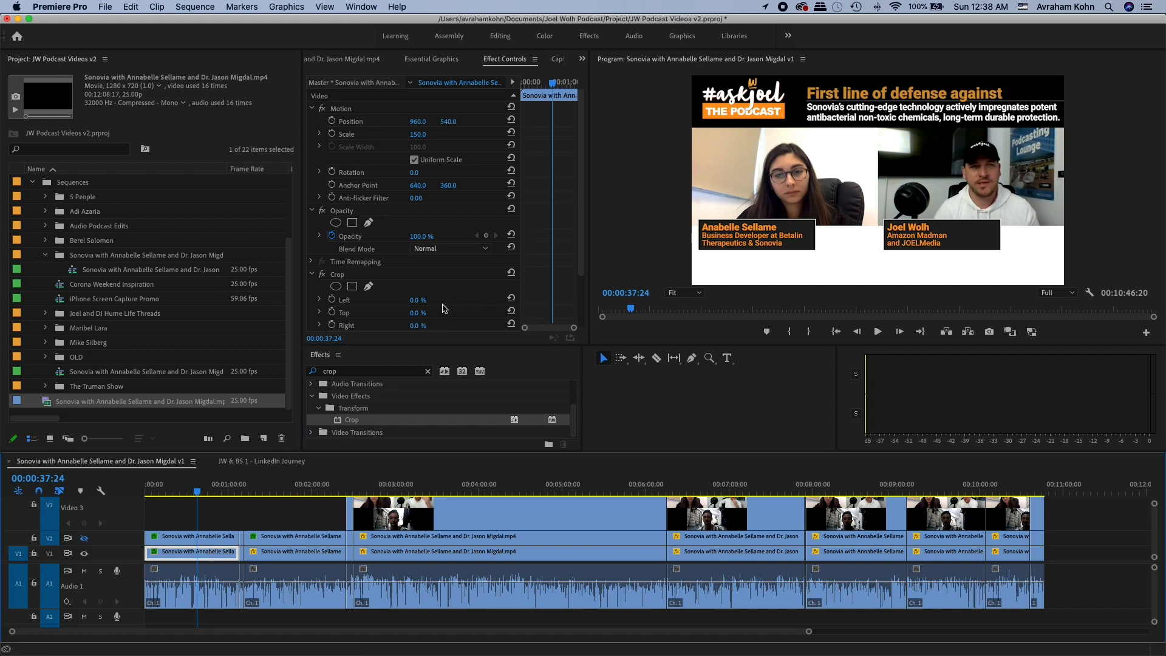
pyautogui.click(413, 325)
pyautogui.write('50')
pyautogui.press('Return')
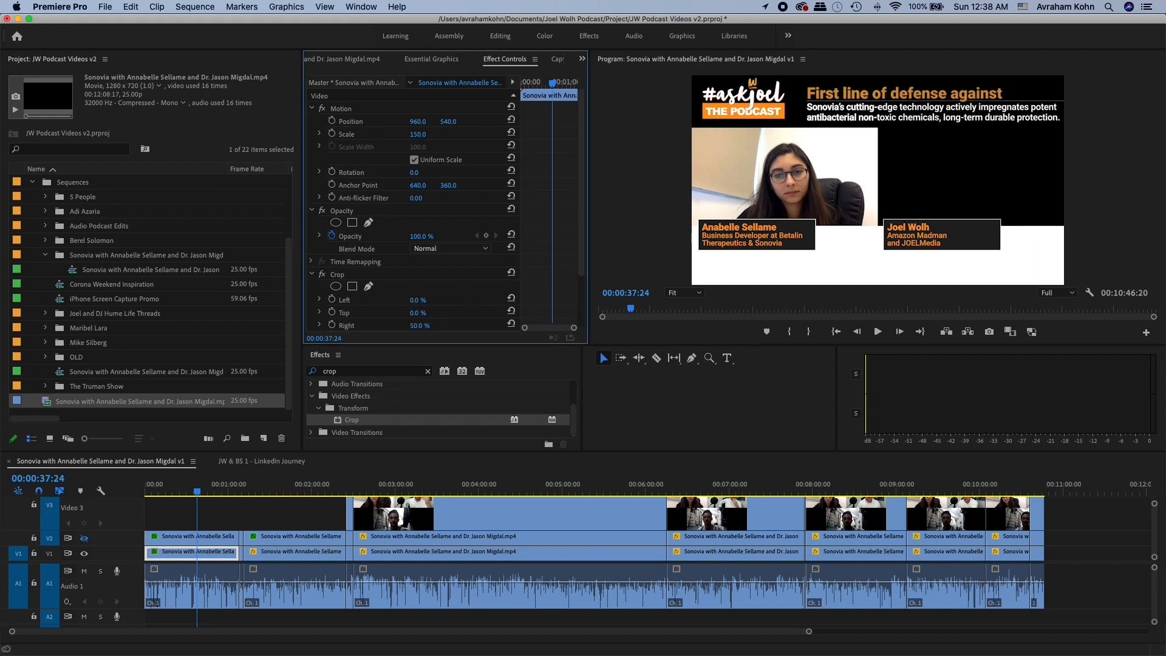
# - Copy the Crop effect from the first V1 clip onto the second V1 clip, and make V2 visible again
pyautogui.click(336, 276)
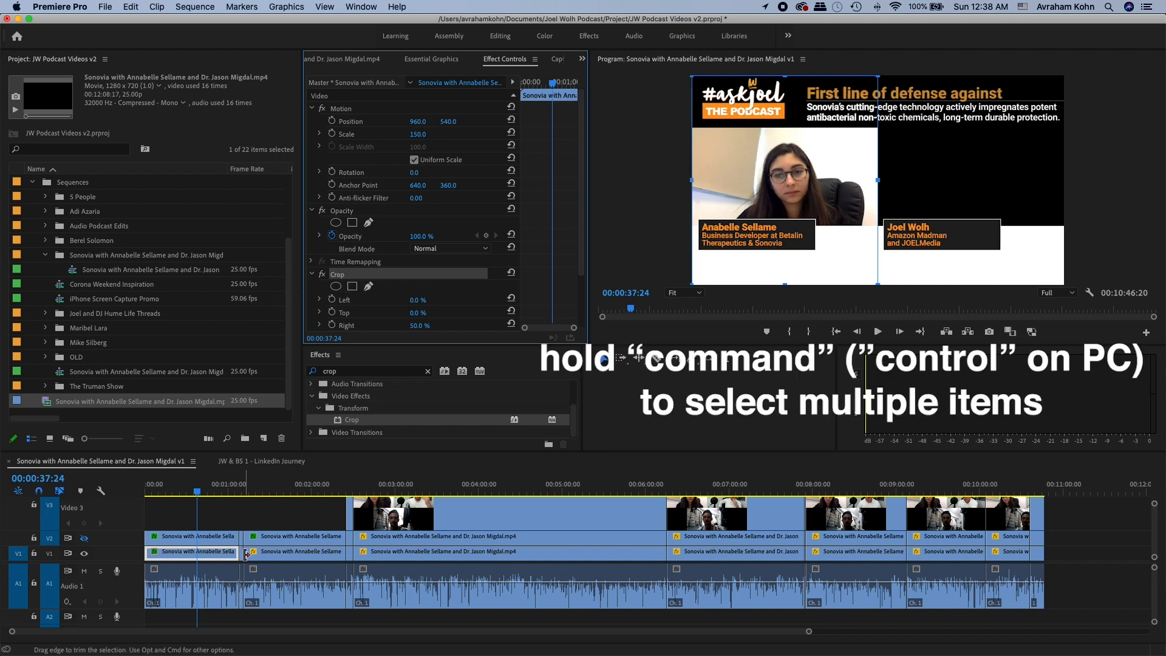
pyautogui.click(269, 555)
pyautogui.keyDown('super'); pyautogui.click(269, 558); pyautogui.keyUp('super')
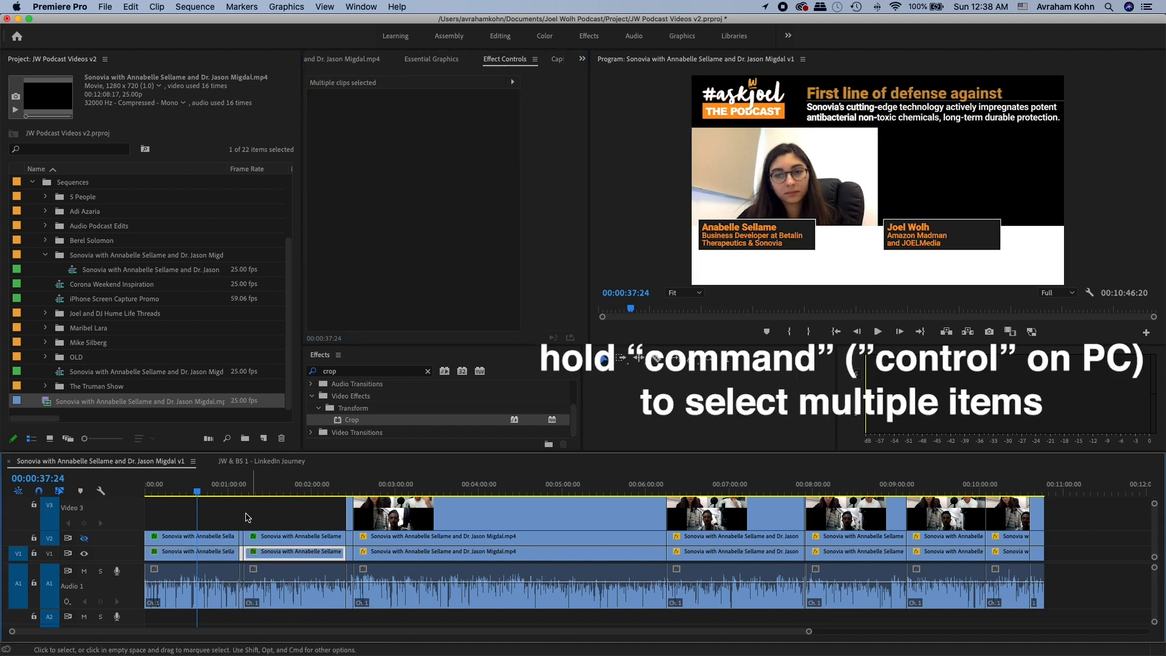
pyautogui.click(225, 489)
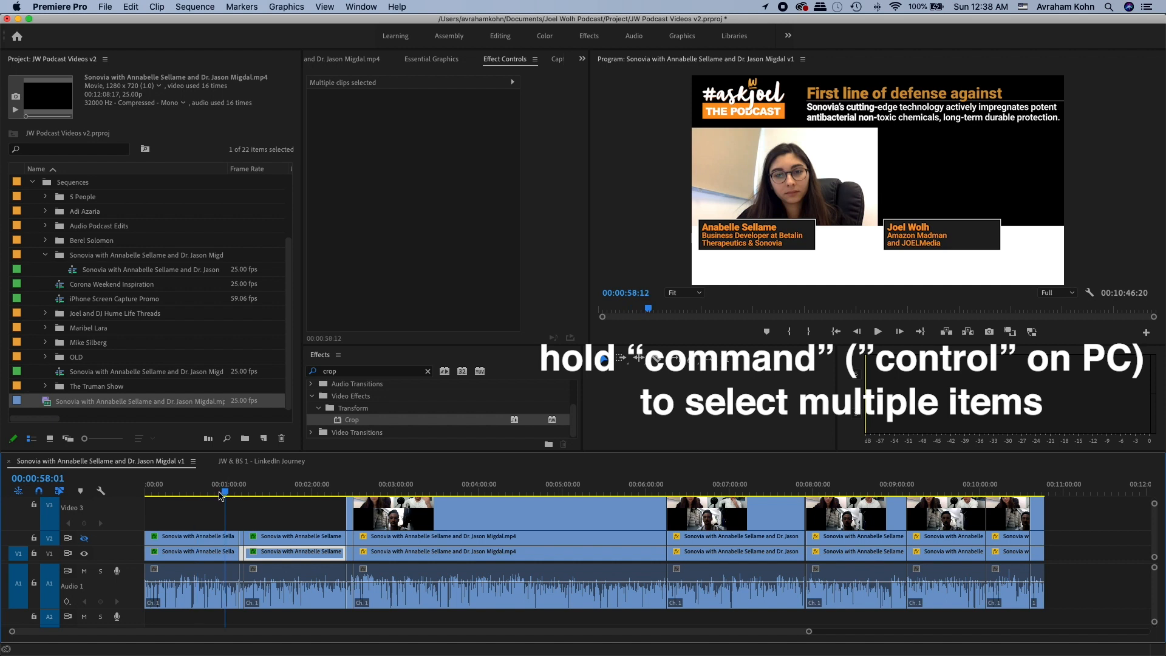
pyautogui.click(84, 539)
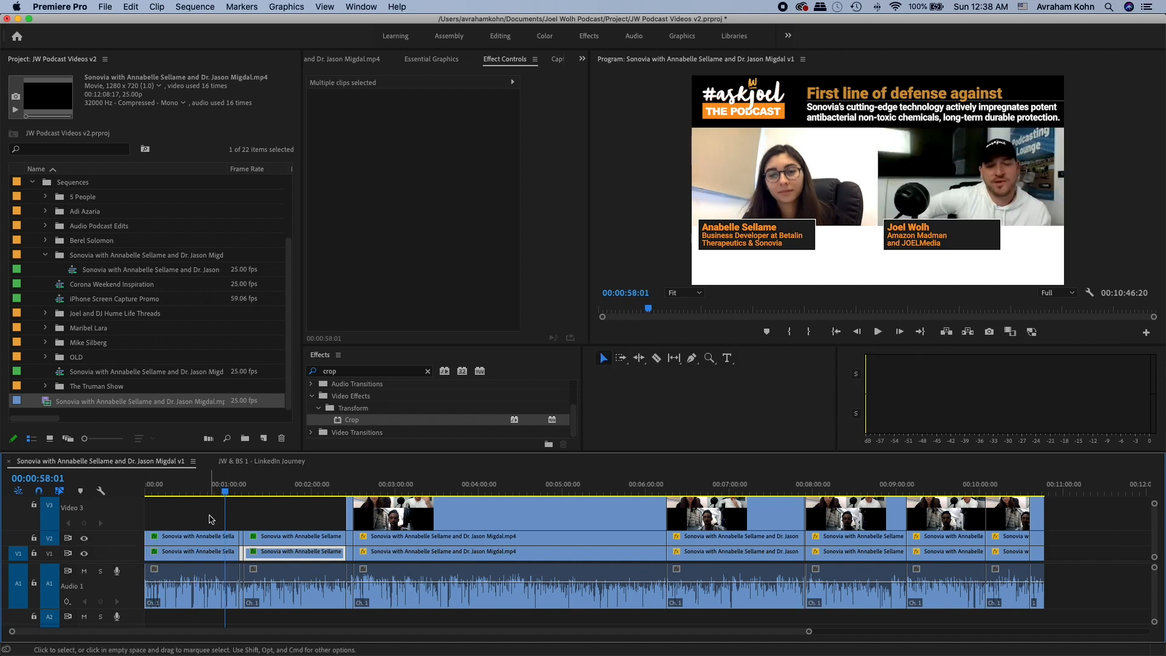
# - Park the playhead at 00:02:35:20 in the third segment, collapse the Video 3 track, and hide V1 and V2
pyautogui.click(287, 501)
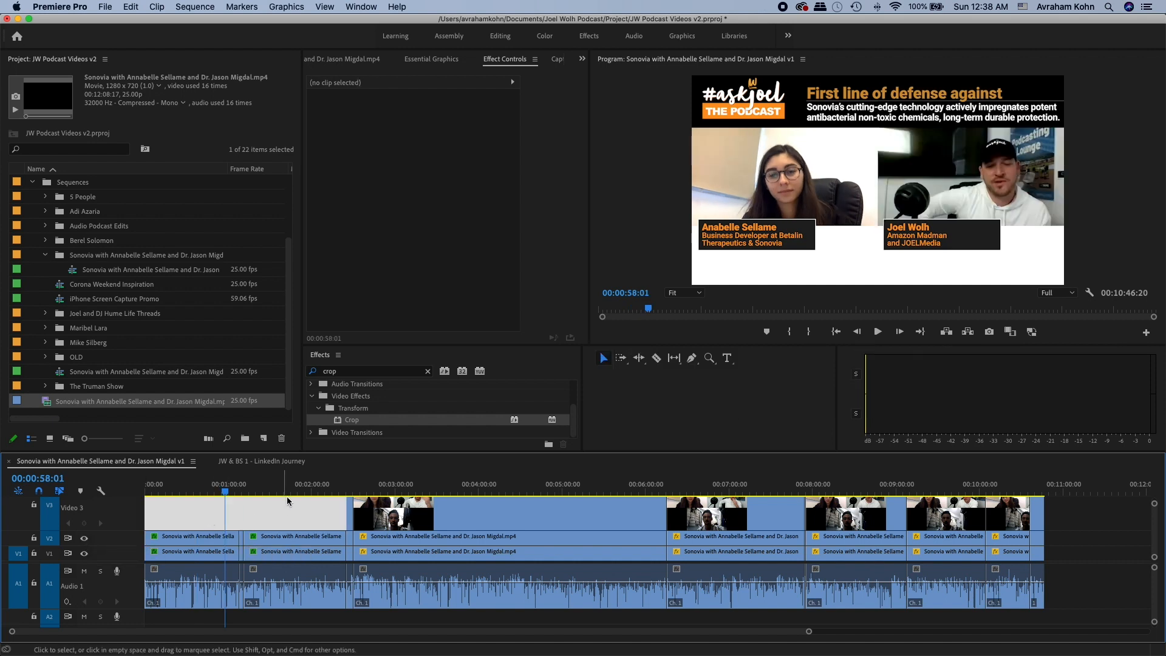
pyautogui.click(349, 485)
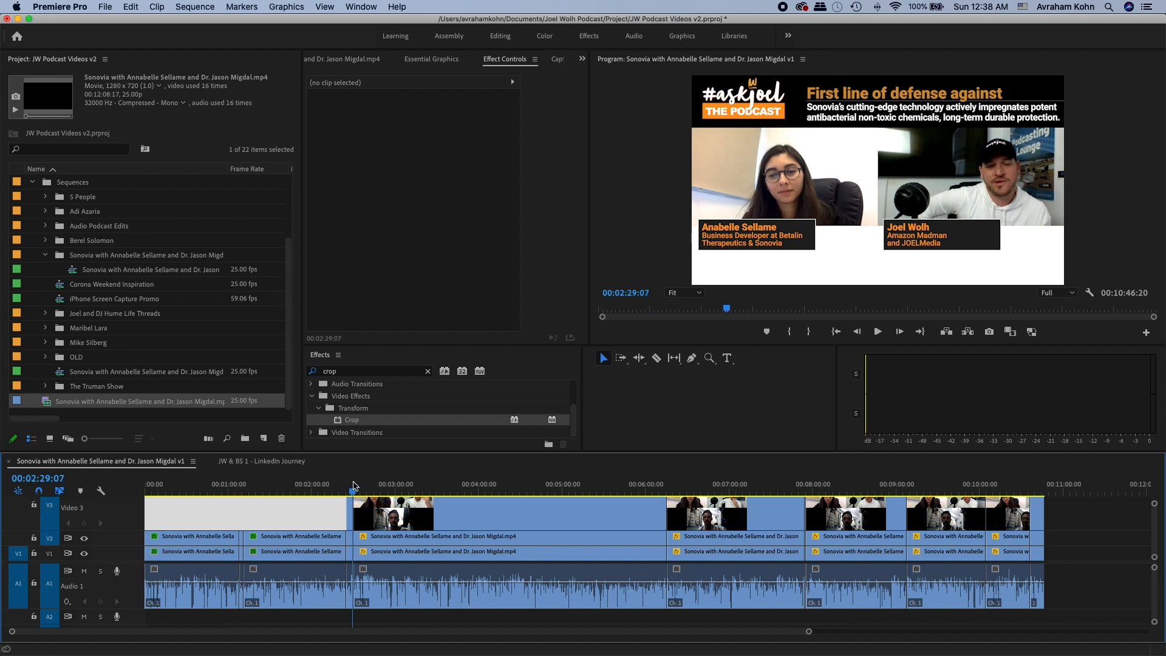
pyautogui.moveTo(350, 487); pyautogui.dragTo(363, 488)
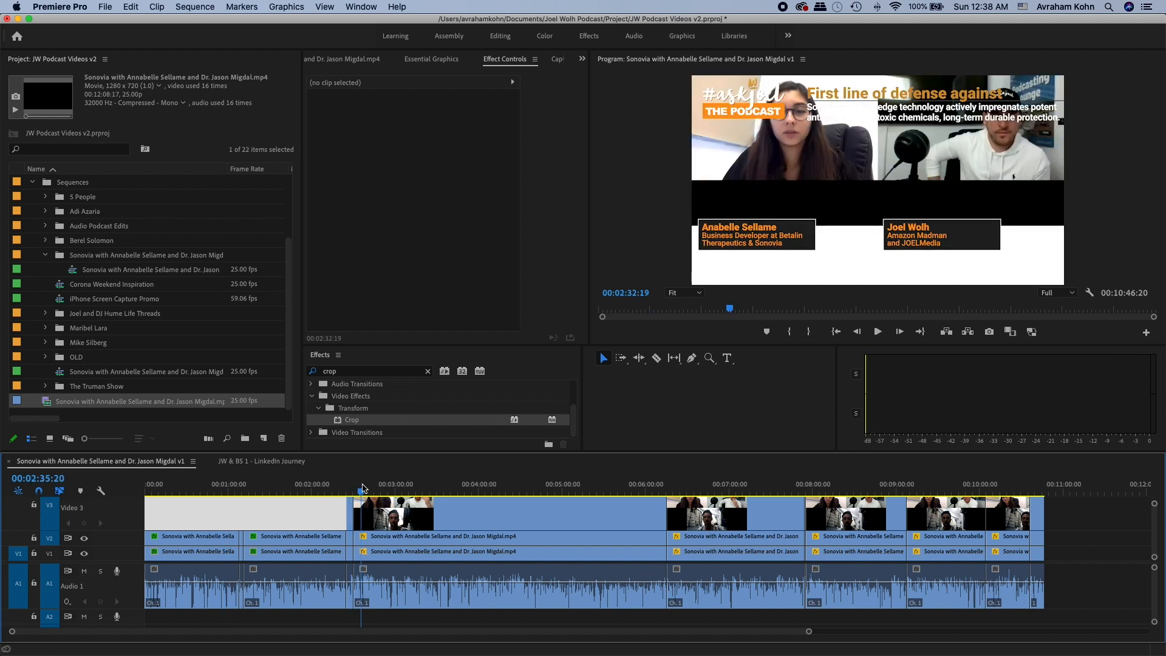
pyautogui.click(408, 527)
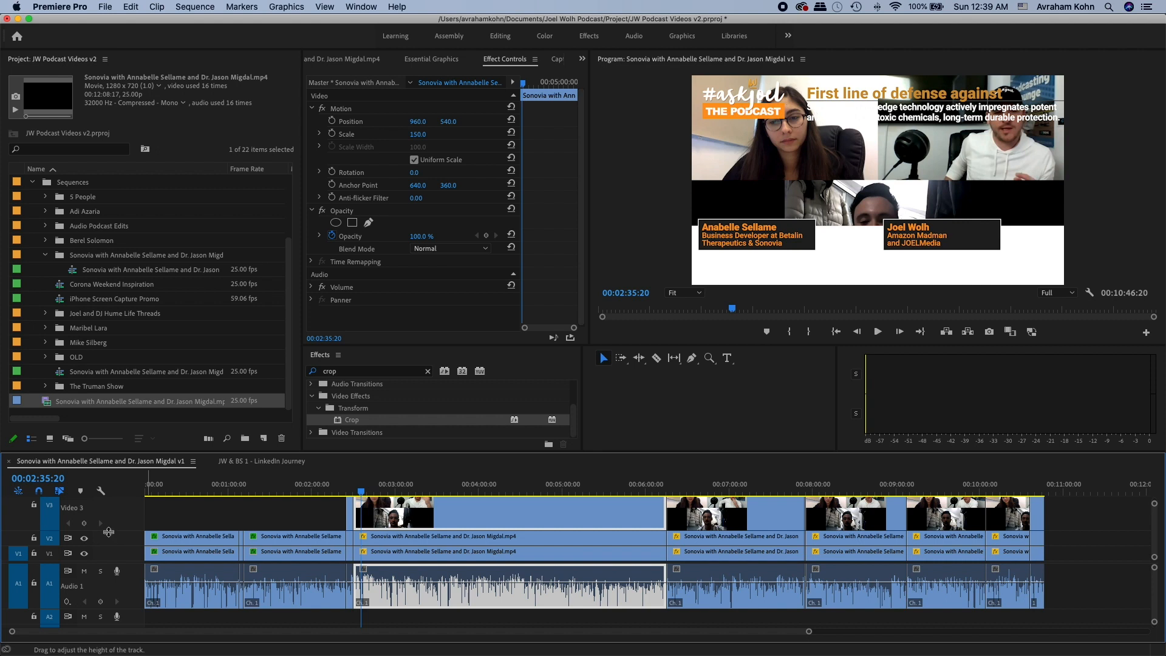
pyautogui.doubleClick(126, 515)
pyautogui.click(85, 552)
pyautogui.click(85, 538)
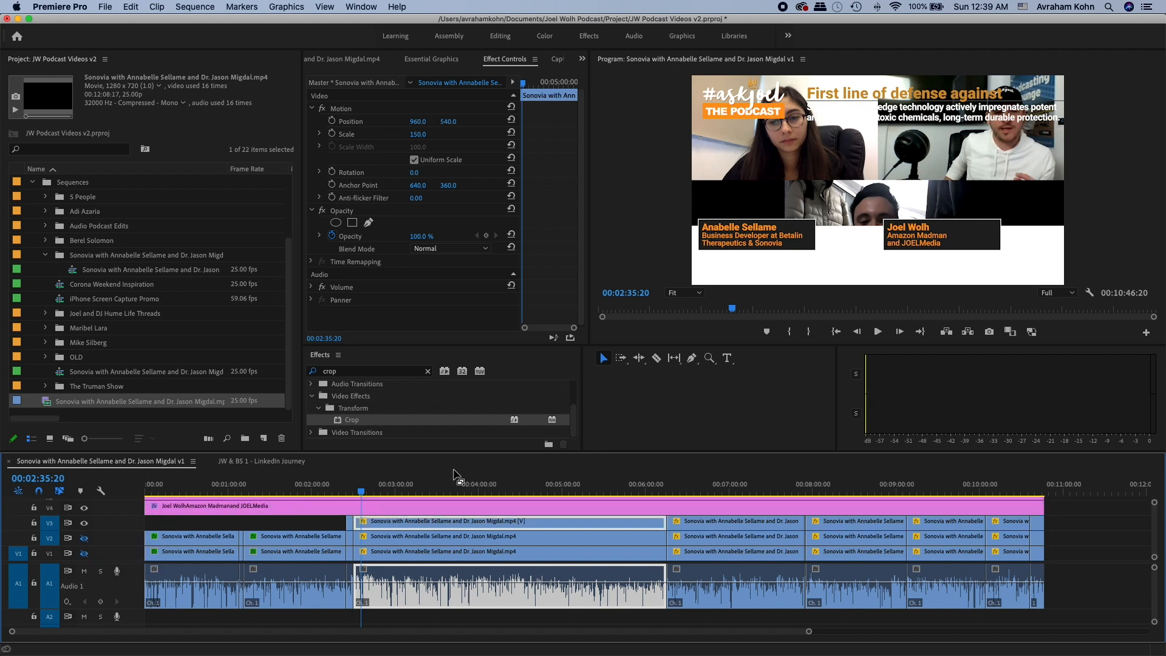
# - Apply the Crop effect to the third segment's V3 clip and set its left crop to 50%
pyautogui.click(404, 538)
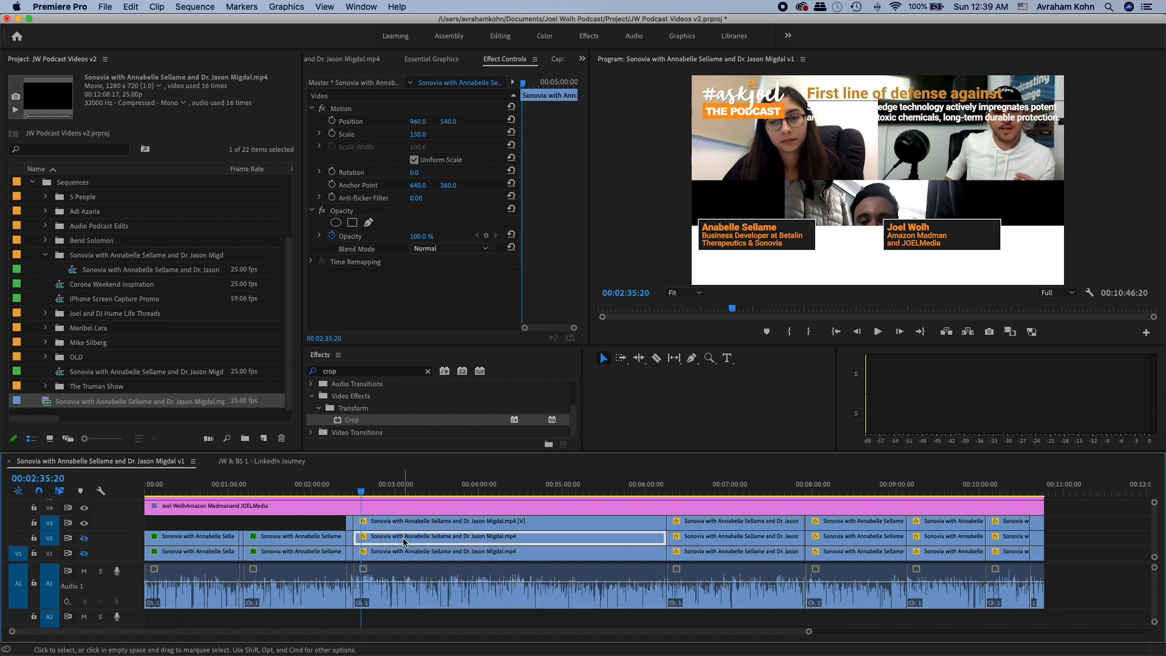
pyautogui.click(320, 540)
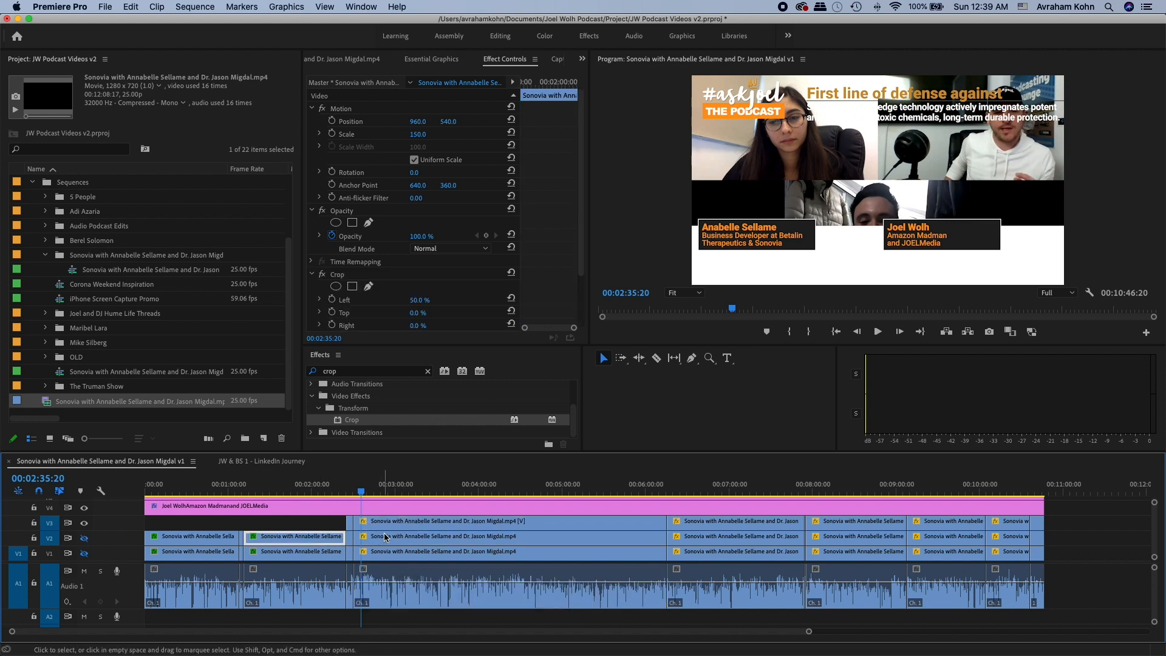
pyautogui.click(398, 526)
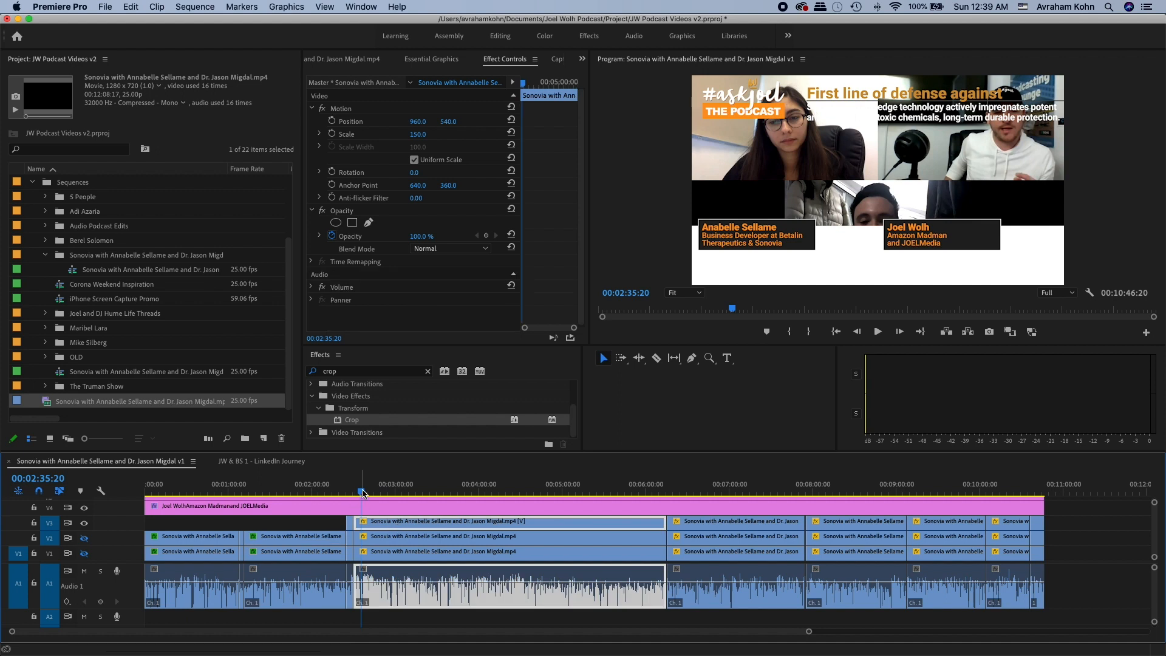
pyautogui.moveTo(337, 422); pyautogui.dragTo(393, 526)
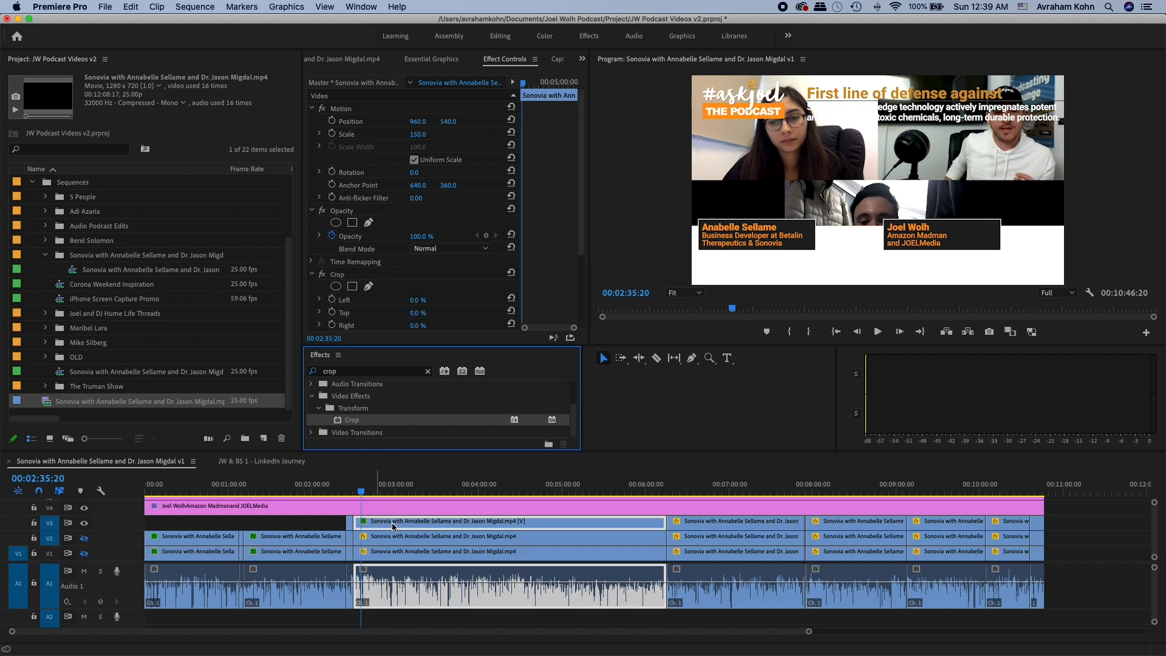
pyautogui.click(413, 300)
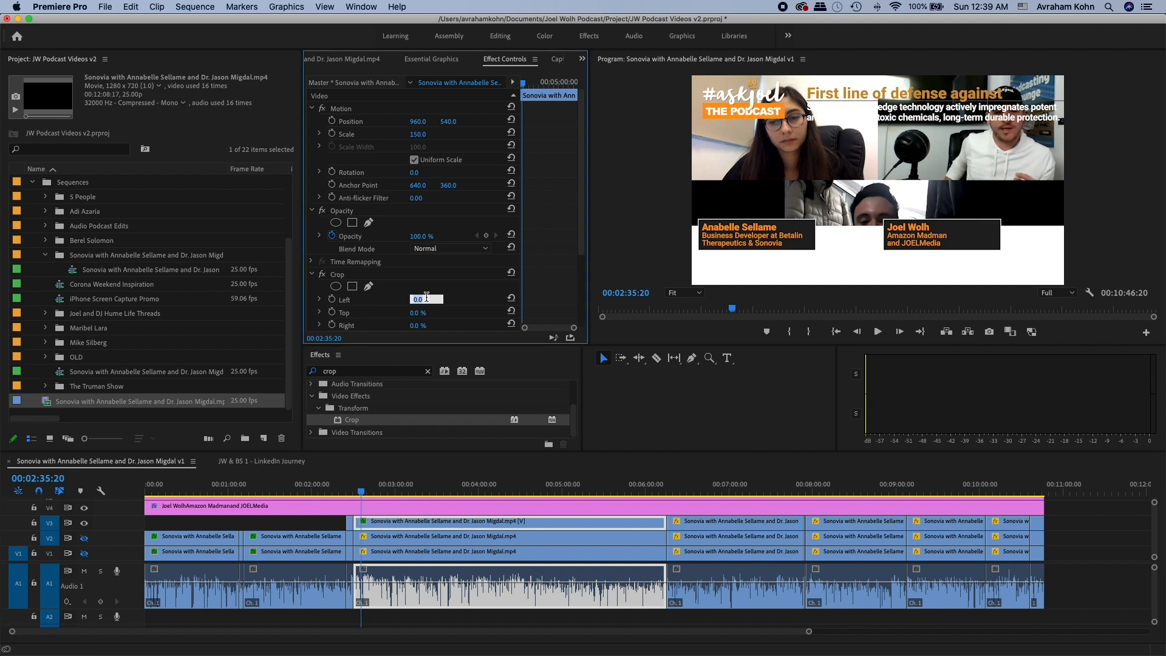
pyautogui.write('50')
pyautogui.press('Return')
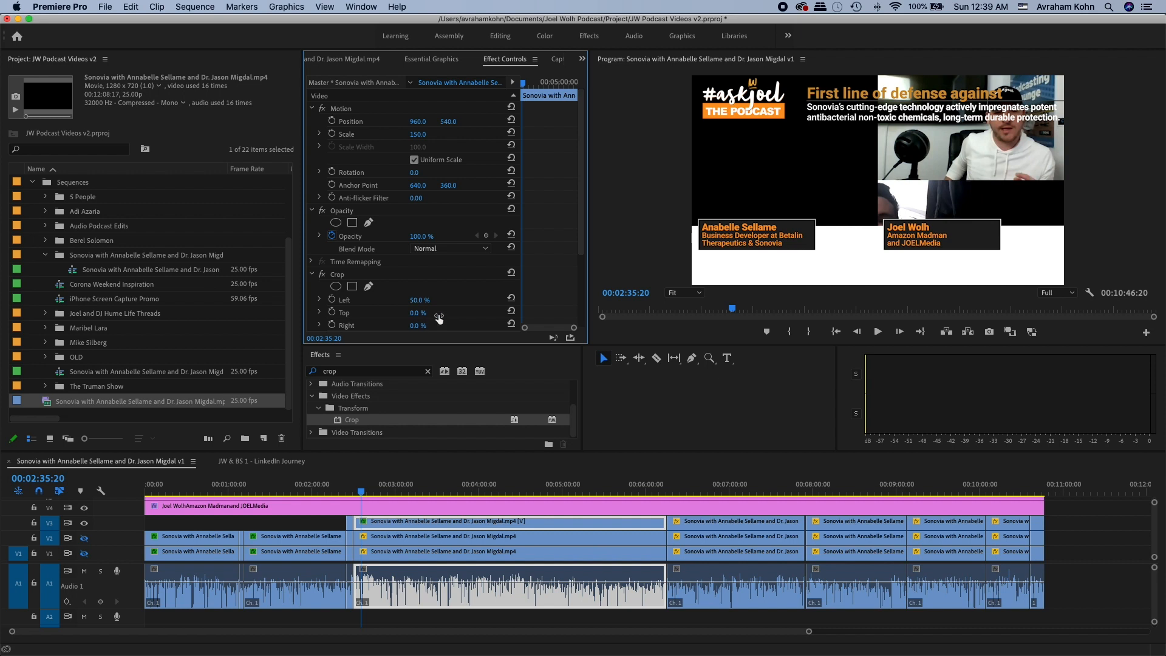
# - Set the third segment's V3 clip to a bottom crop of 50% and a left crop of 67%
pyautogui.scroll(-3, 460, 315)
pyautogui.click(417, 301)
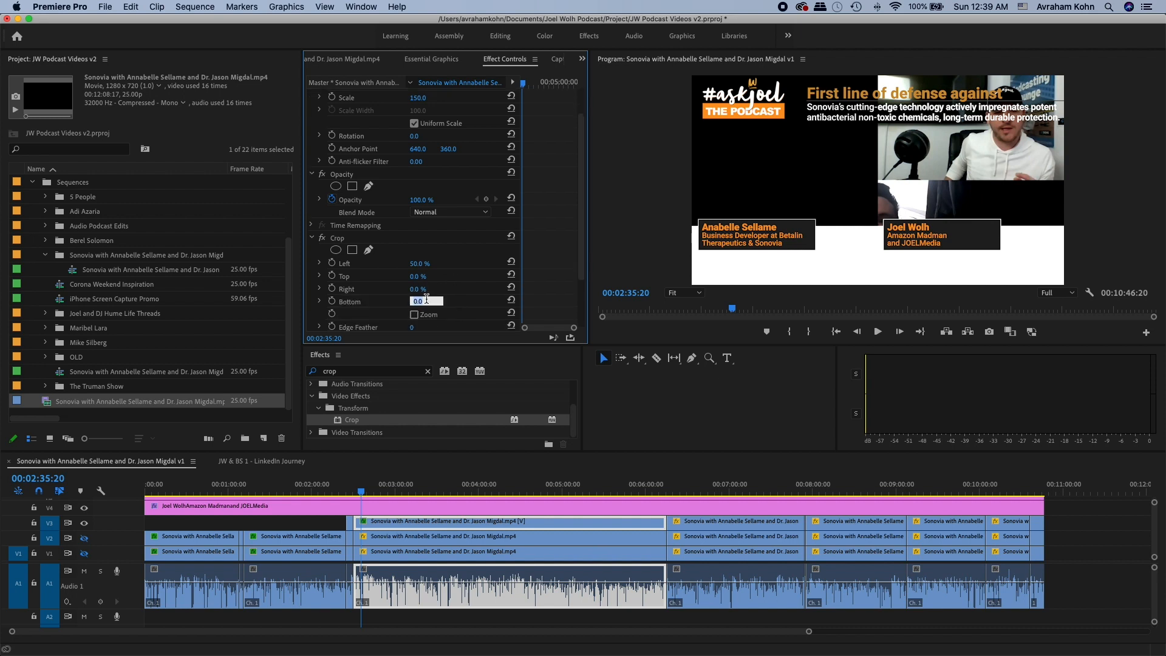
pyautogui.write('50')
pyautogui.press('Return')
pyautogui.click(418, 263)
pyautogui.write('67')
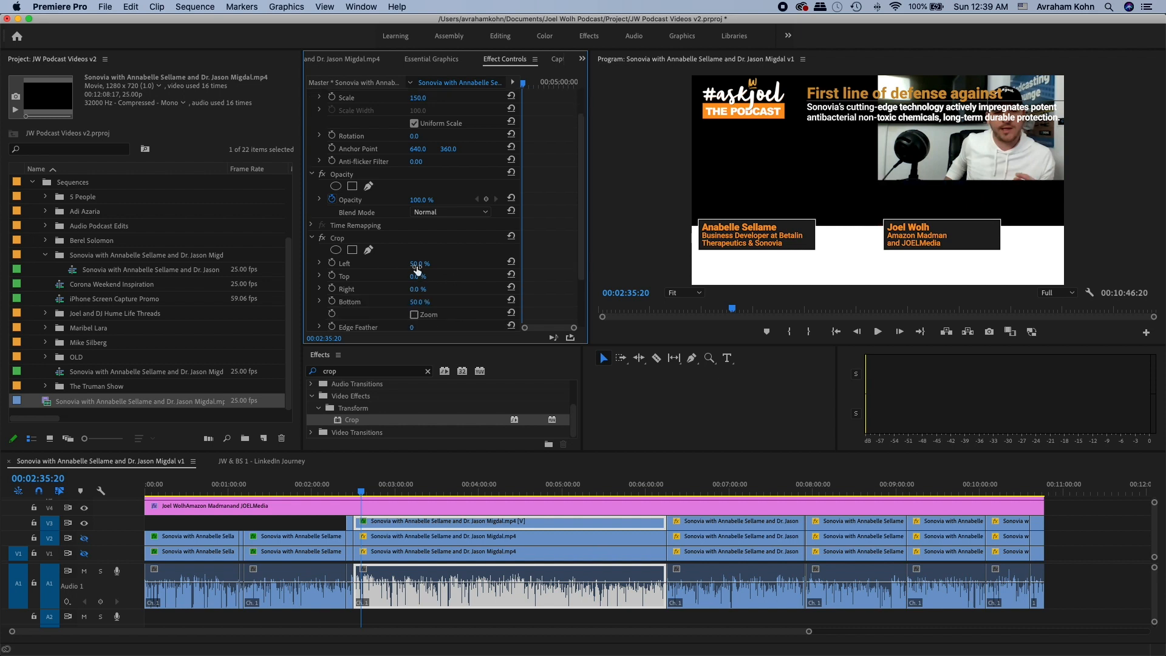
pyautogui.press('Return')
# - Park the playhead at 00:05:36:12 and lower the cropped V3 clip to a vertical position of 816
pyautogui.moveTo(495, 491); pyautogui.dragTo(612, 489)
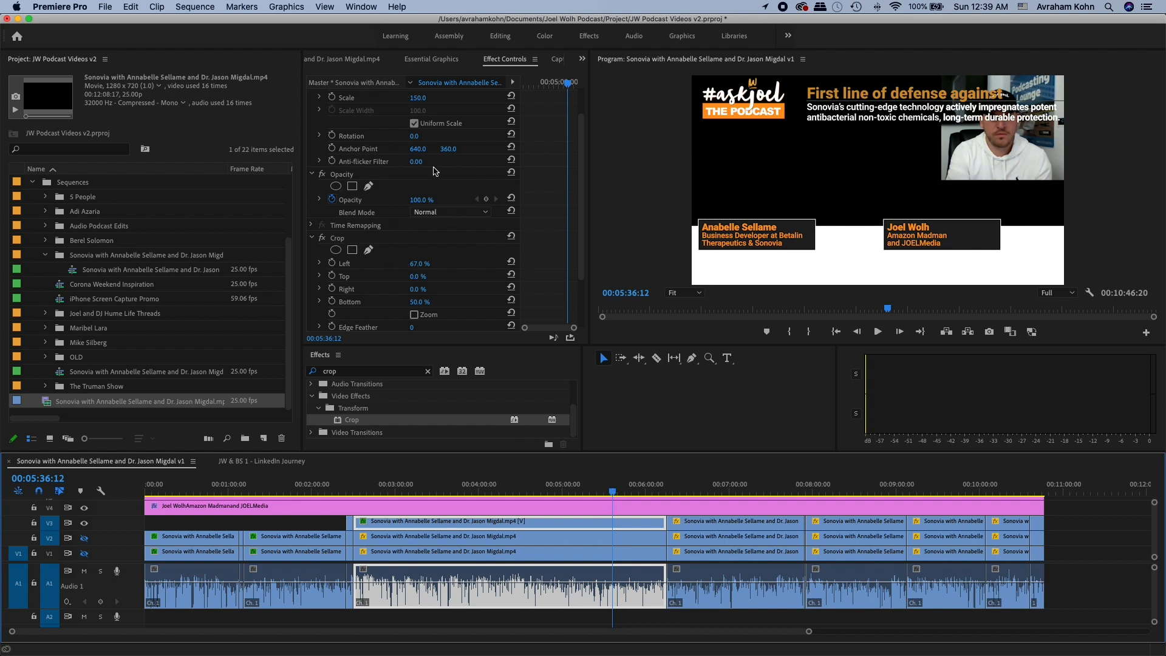
pyautogui.scroll(3, 401, 137)
pyautogui.moveTo(450, 124); pyautogui.dragTo(617, 124)
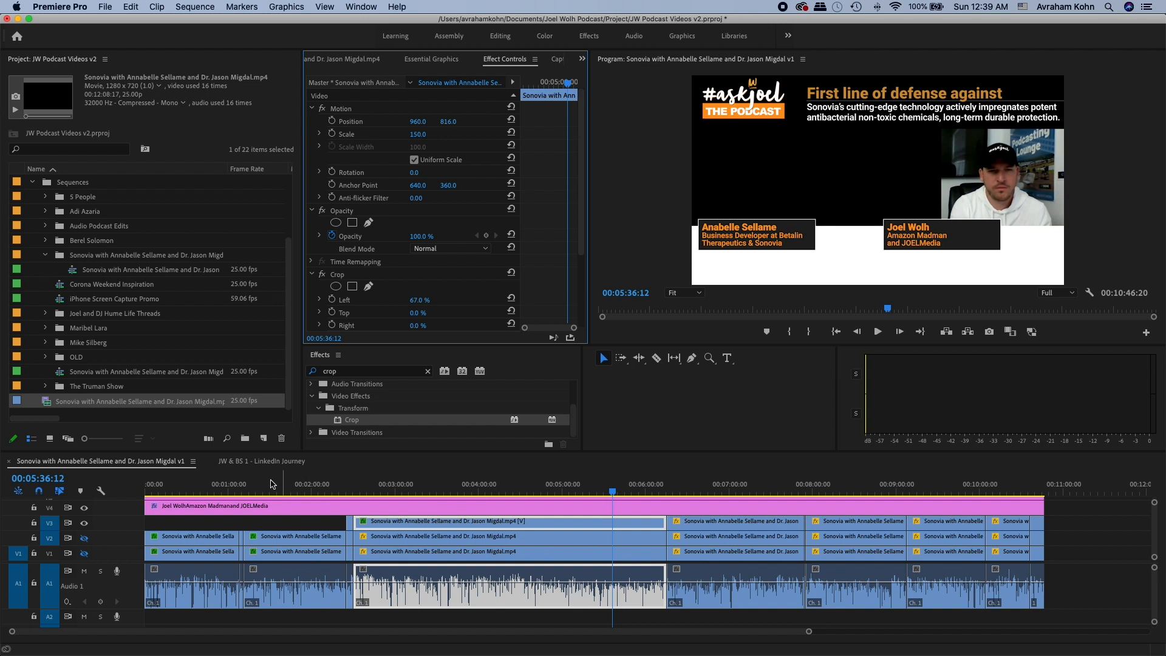
# - Park the playhead at 00:03:16:10 and fine-tune the cropped V3 clip's vertical position to 812
pyautogui.click(202, 486)
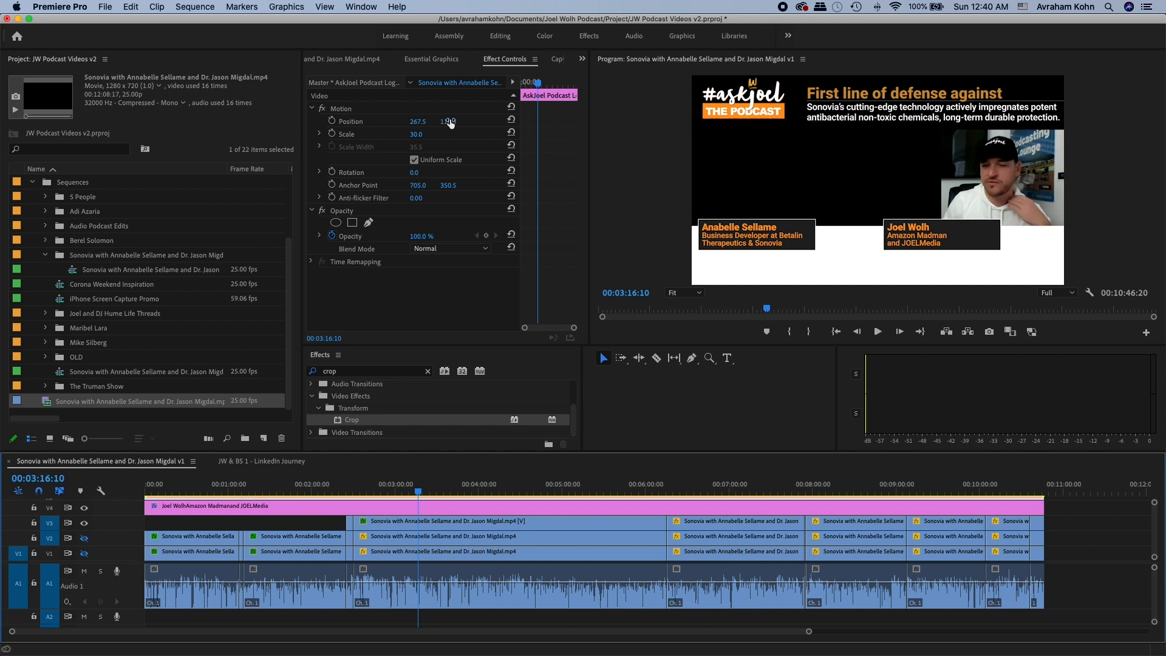
pyautogui.moveTo(450, 123); pyautogui.dragTo(450, 123)
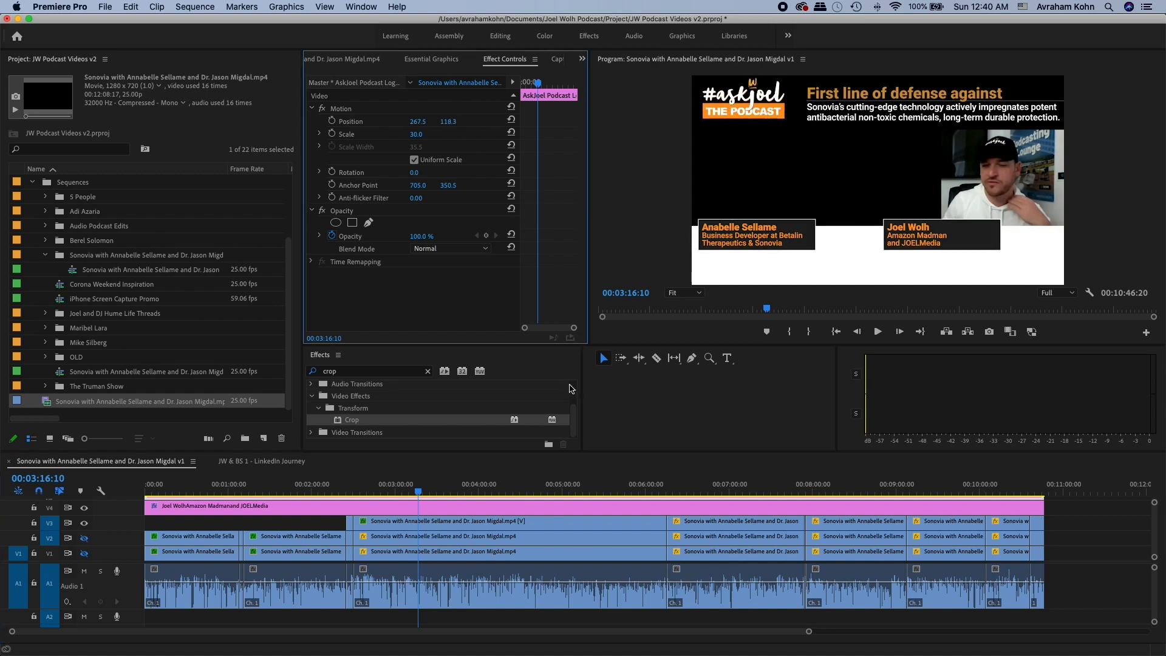
pyautogui.click(424, 522)
pyautogui.moveTo(448, 122); pyautogui.dragTo(449, 122)
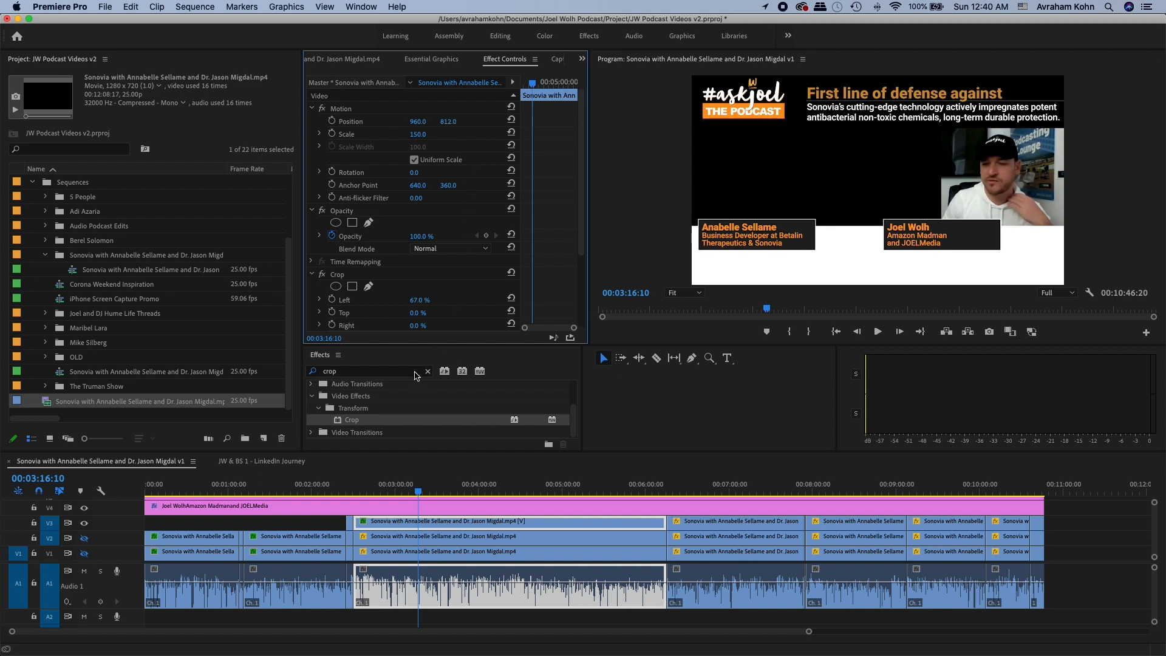
# - Turn on V2 track visibility and apply the Crop effect to the third segment's V2 clip
pyautogui.click(84, 538)
pyautogui.click(405, 542)
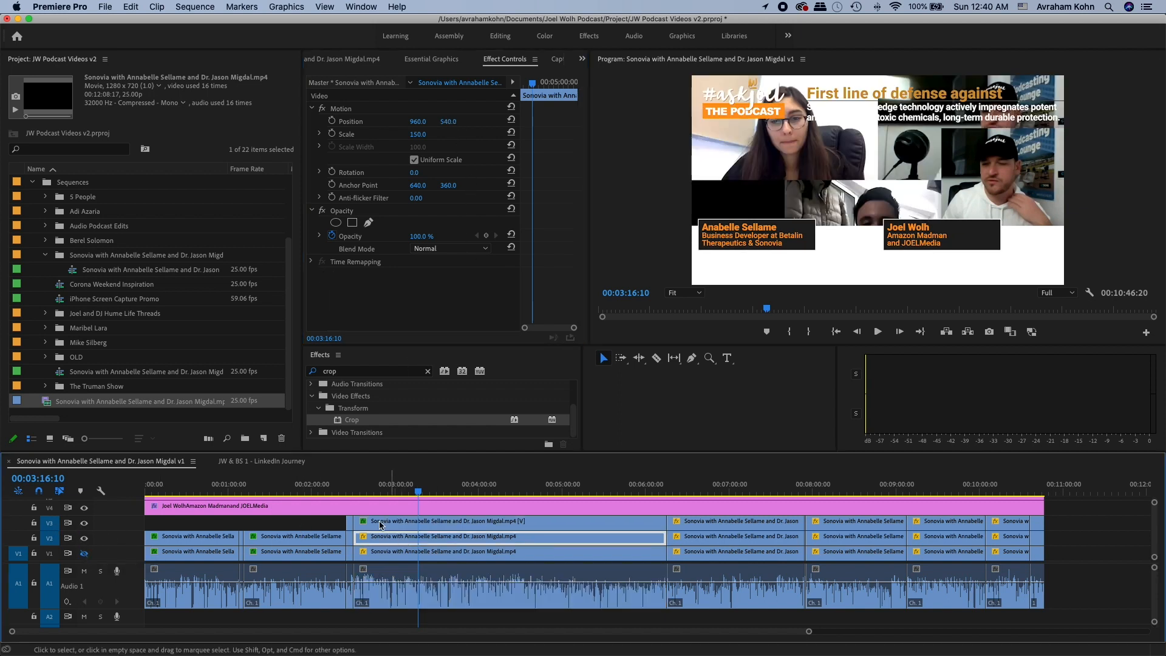
pyautogui.moveTo(340, 422); pyautogui.dragTo(420, 538)
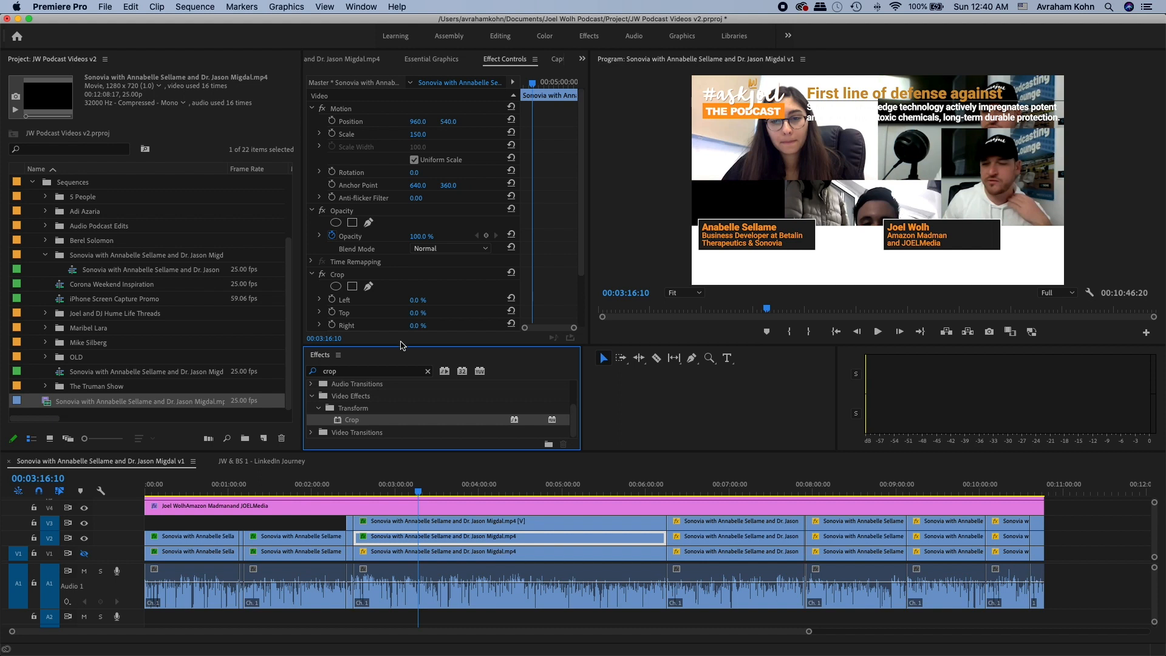
# - Crop the third segment's V2 clip to its lower middle speaker with left 33%, right 33% and top 50%
pyautogui.scroll(-2, 454, 296)
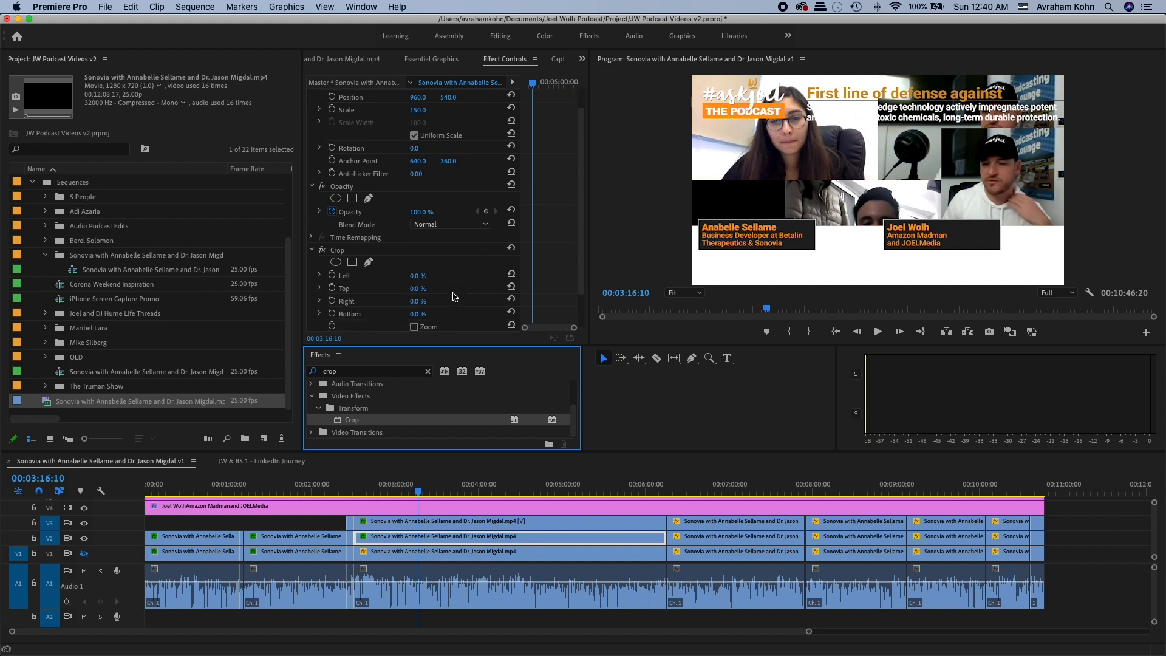
pyautogui.click(416, 277)
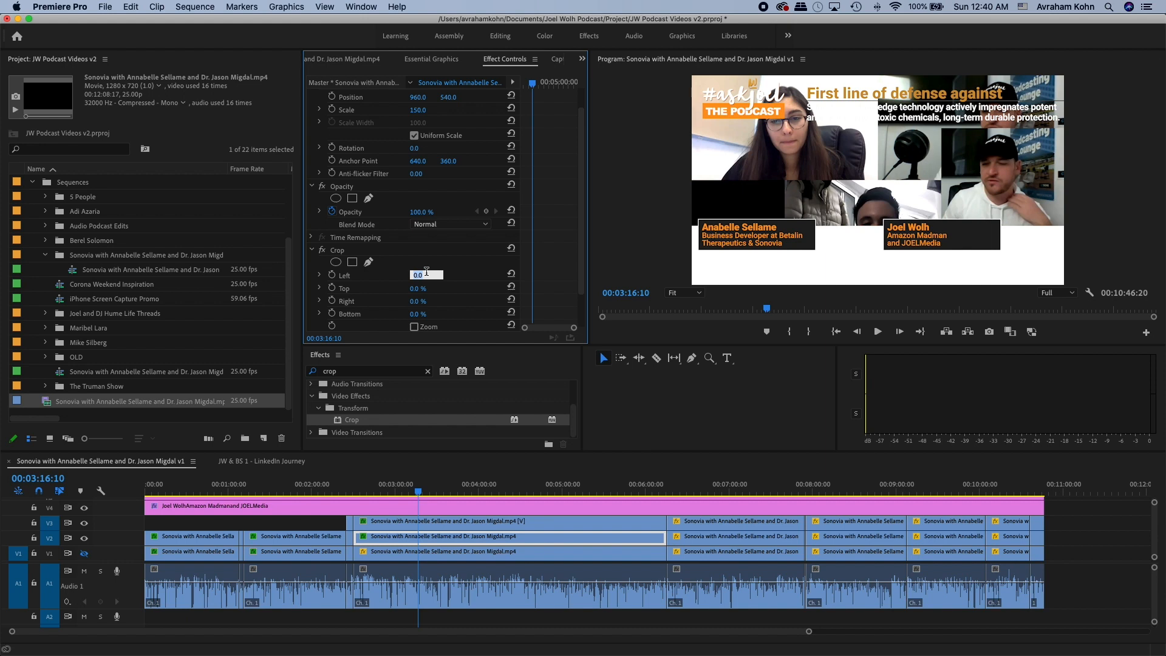
pyautogui.press('Return')
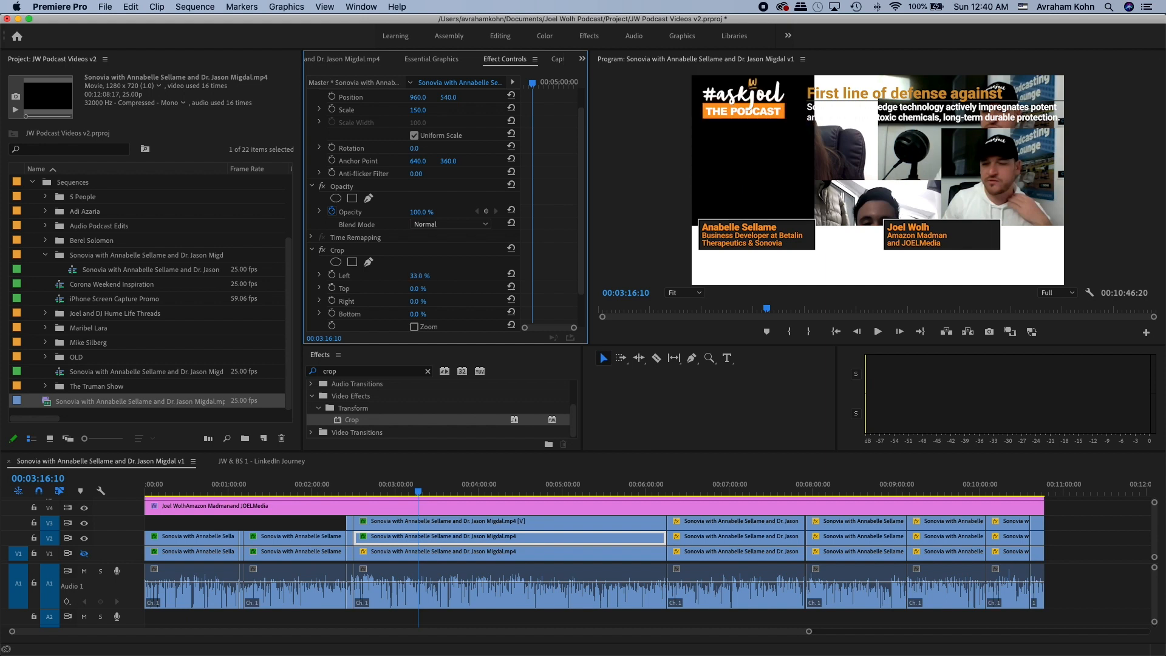
pyautogui.click(415, 302)
pyautogui.write('33')
pyautogui.press('Return')
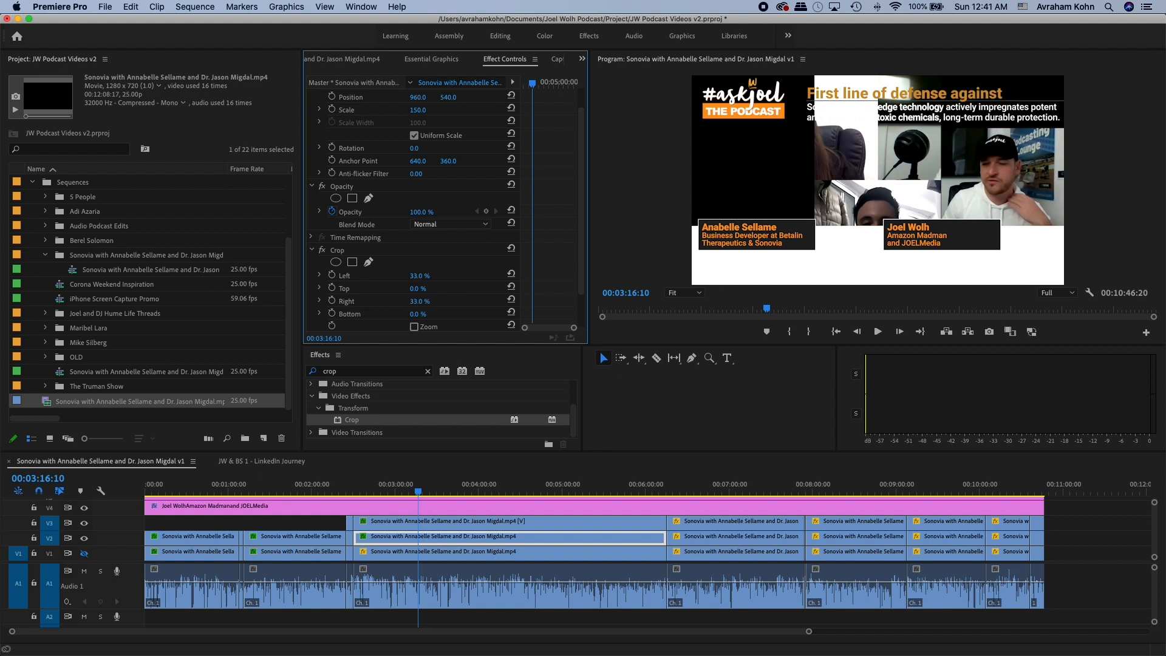
pyautogui.click(425, 288)
pyautogui.write('50')
pyautogui.press('Return')
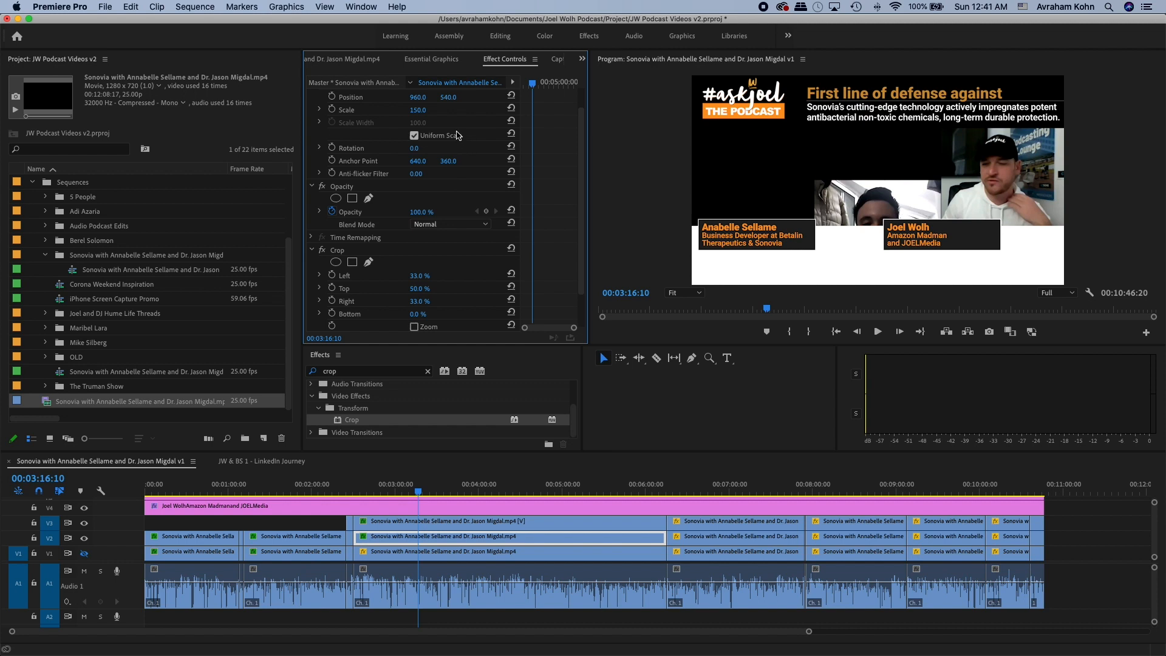
# - Raise the cropped V2 clip to a vertical position of 272 and check the layout in the maximized program preview
pyautogui.scroll(2, 456, 112)
pyautogui.moveTo(448, 122); pyautogui.dragTo(289, 121)
pyautogui.press('`')
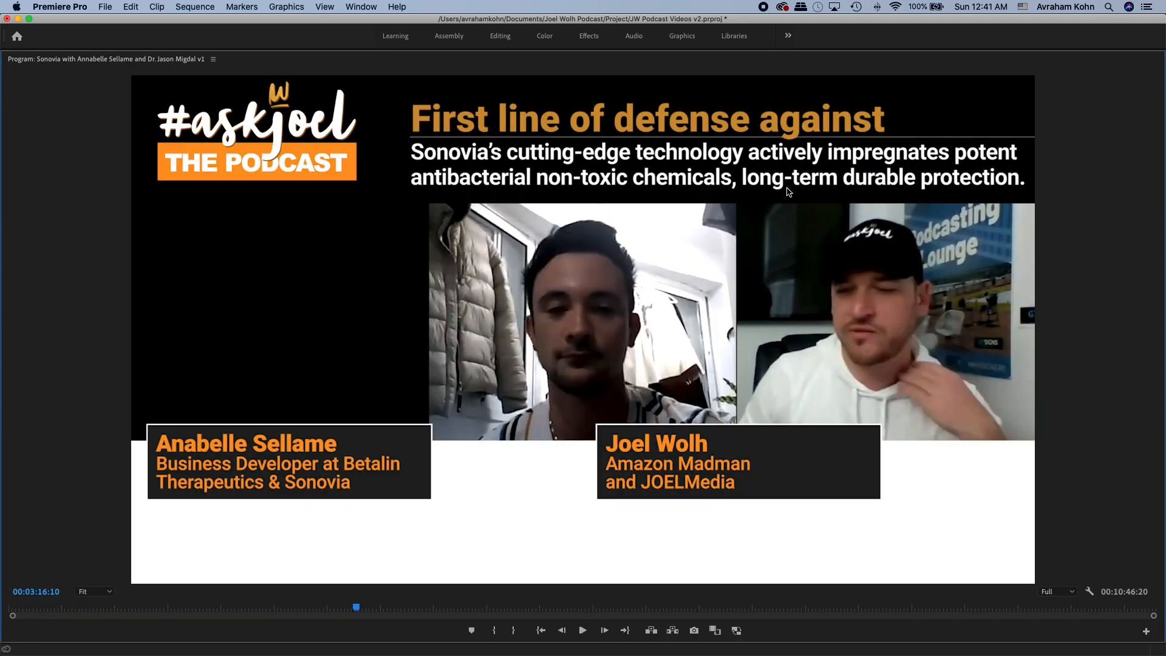
pyautogui.press('`')
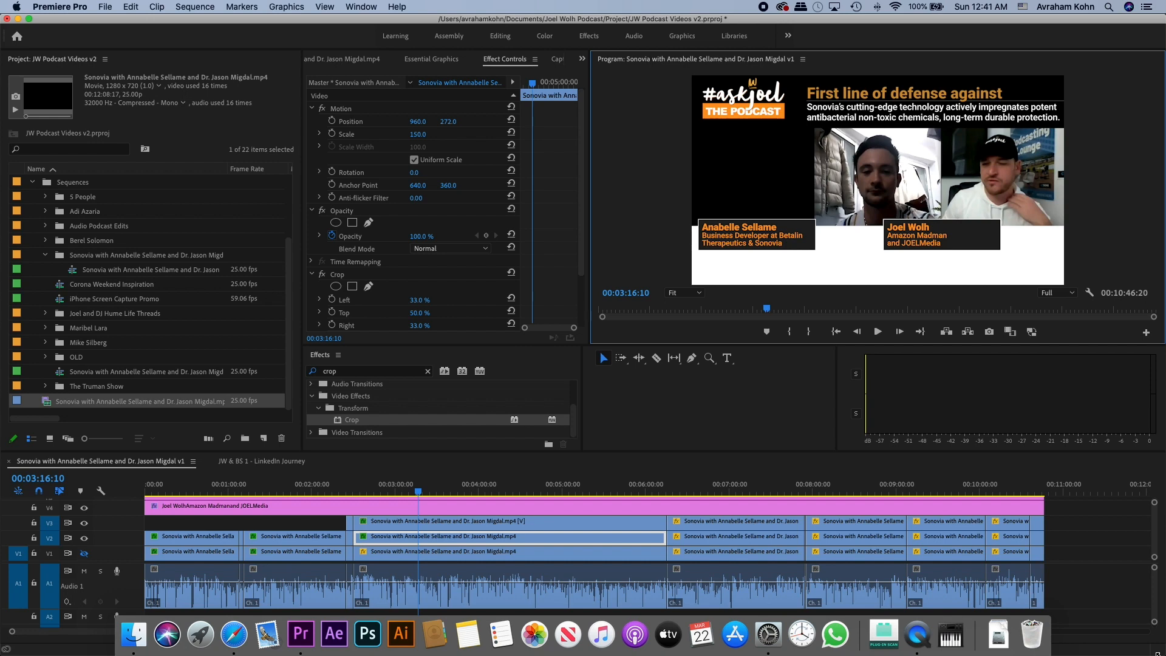
# - Turn on V1 track visibility and apply the Crop effect to the third segment's V1 clip
pyautogui.click(83, 553)
pyautogui.click(377, 554)
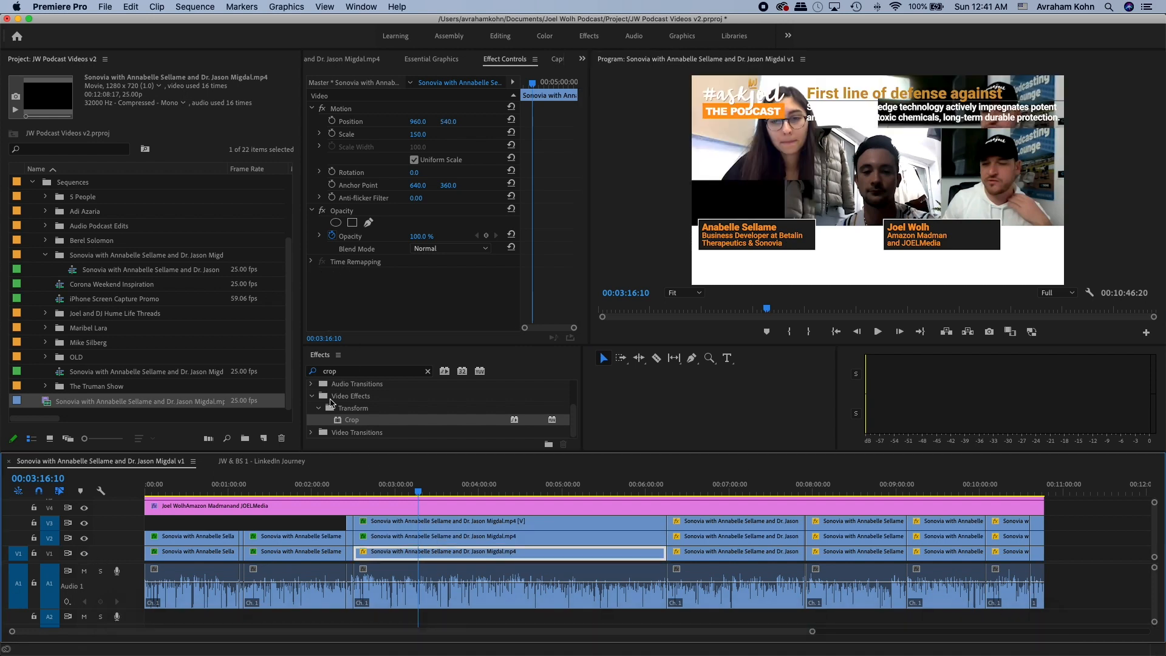
pyautogui.moveTo(337, 420); pyautogui.dragTo(431, 558)
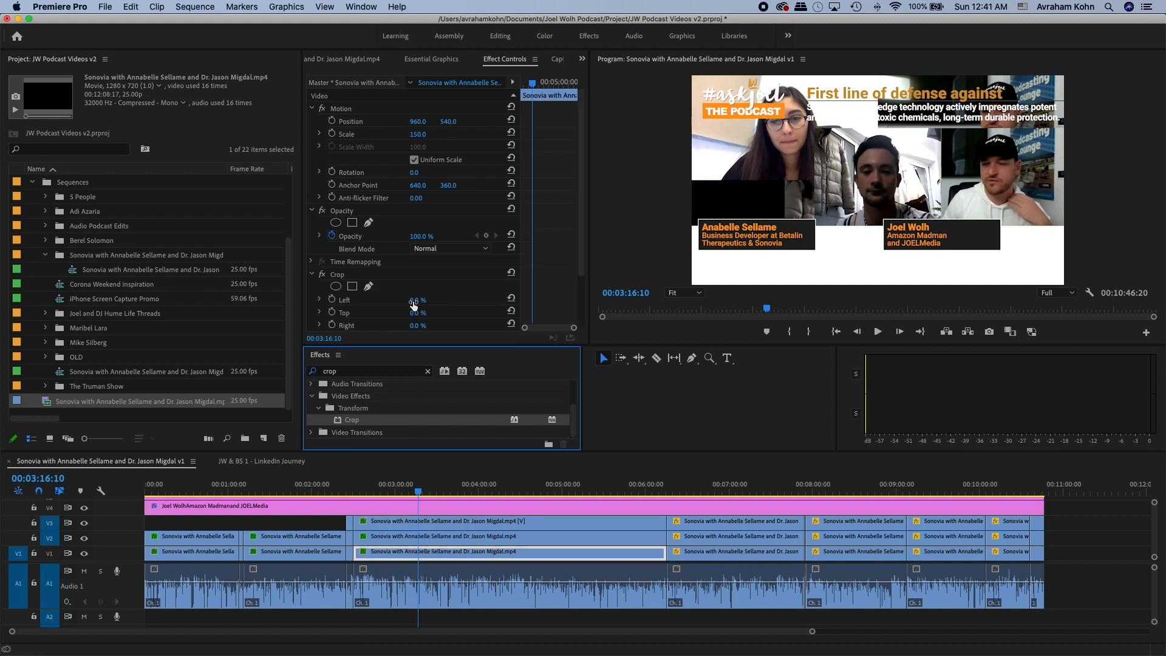
# - Set the third segment's V1 clip to a right crop of 50% and a bottom crop of 50%
pyautogui.click(416, 326)
pyautogui.write('50')
pyautogui.press('Return')
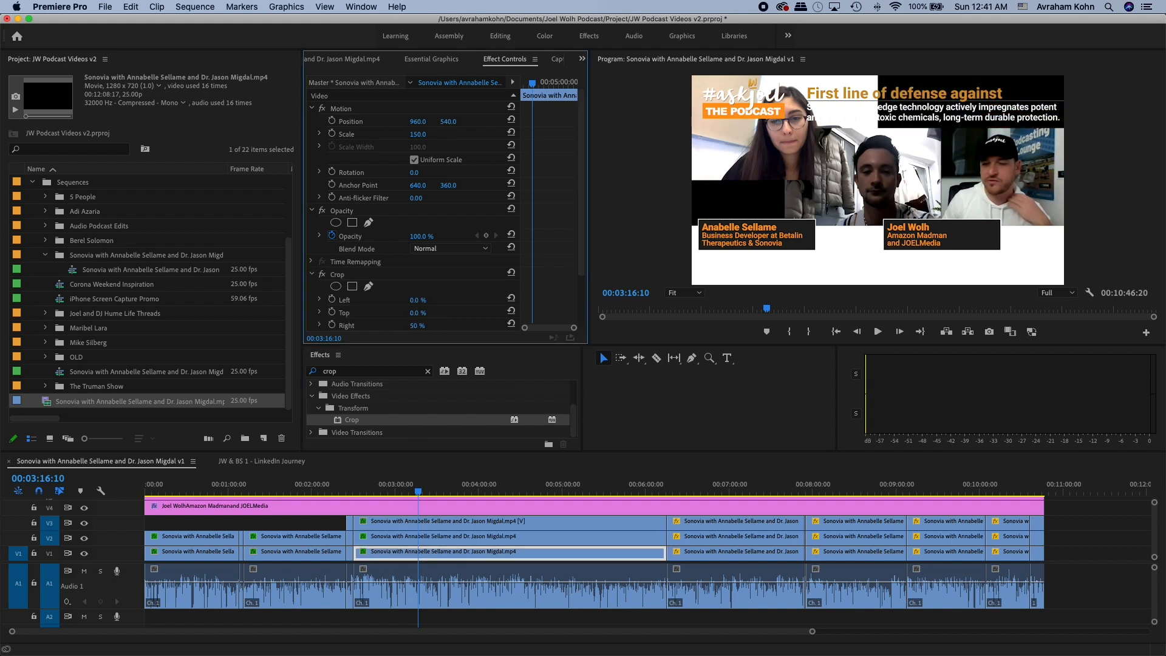
pyautogui.scroll(-3, 458, 292)
pyautogui.click(413, 289)
pyautogui.write('50')
pyautogui.press('Return')
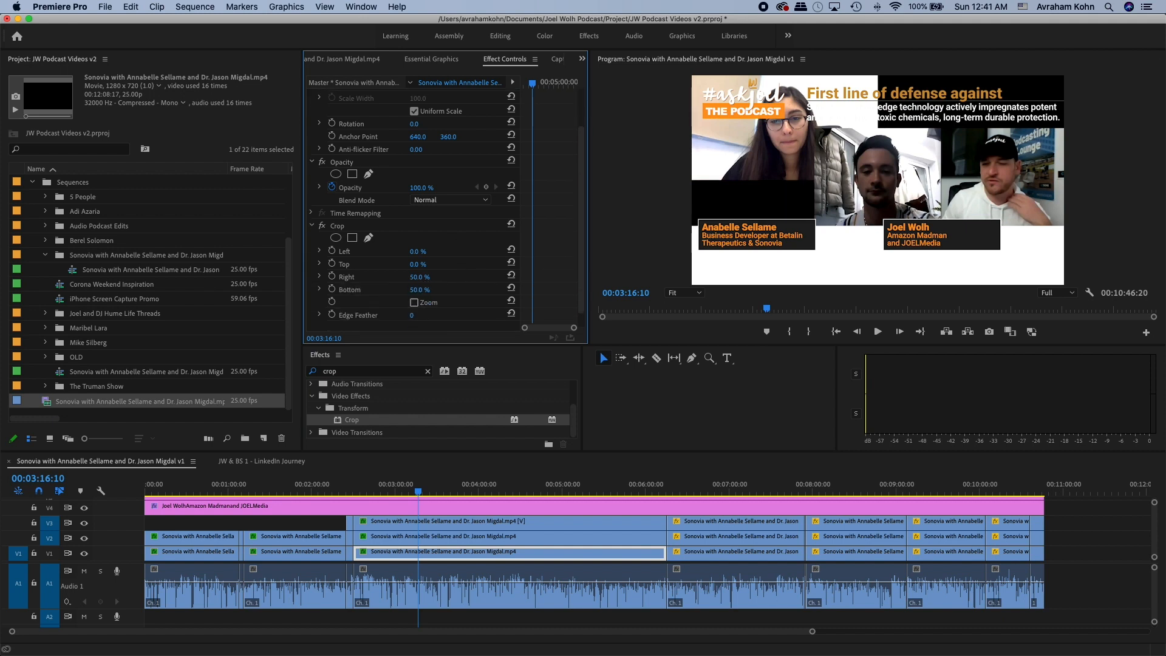
# - Try a right crop of 100% on the third segment's V1 clip, and undo it
pyautogui.click(419, 277)
pyautogui.write('100')
pyautogui.press('Return')
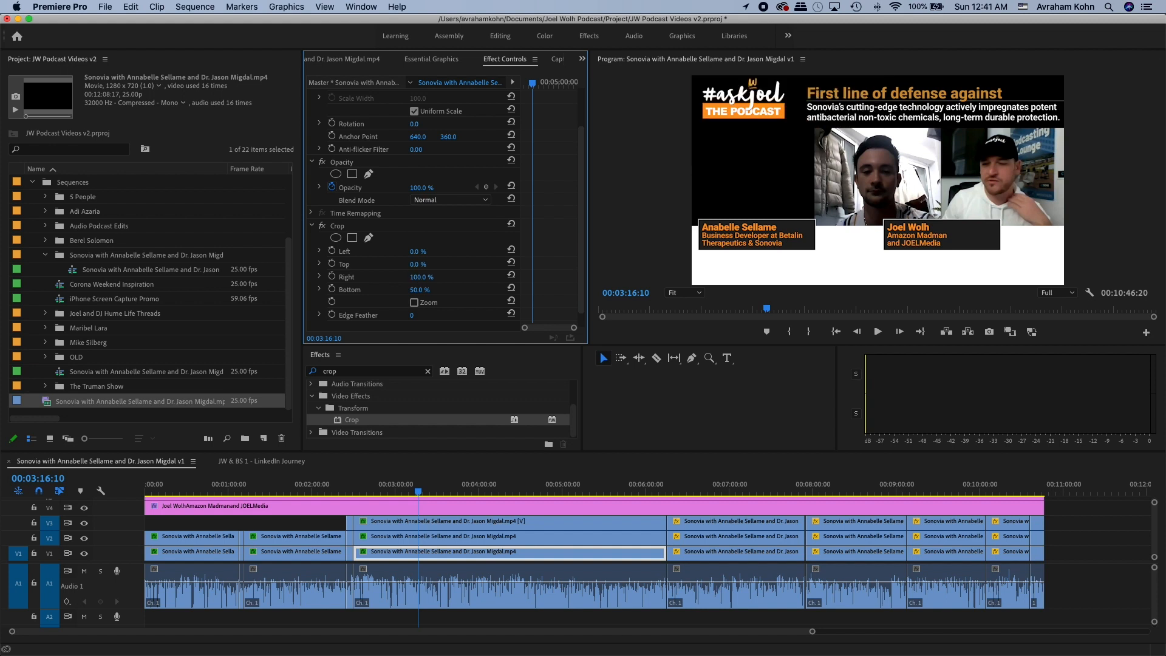
pyautogui.press('super+z')
# - Increase the V1 clip's right crop to 62%
pyautogui.click(425, 276)
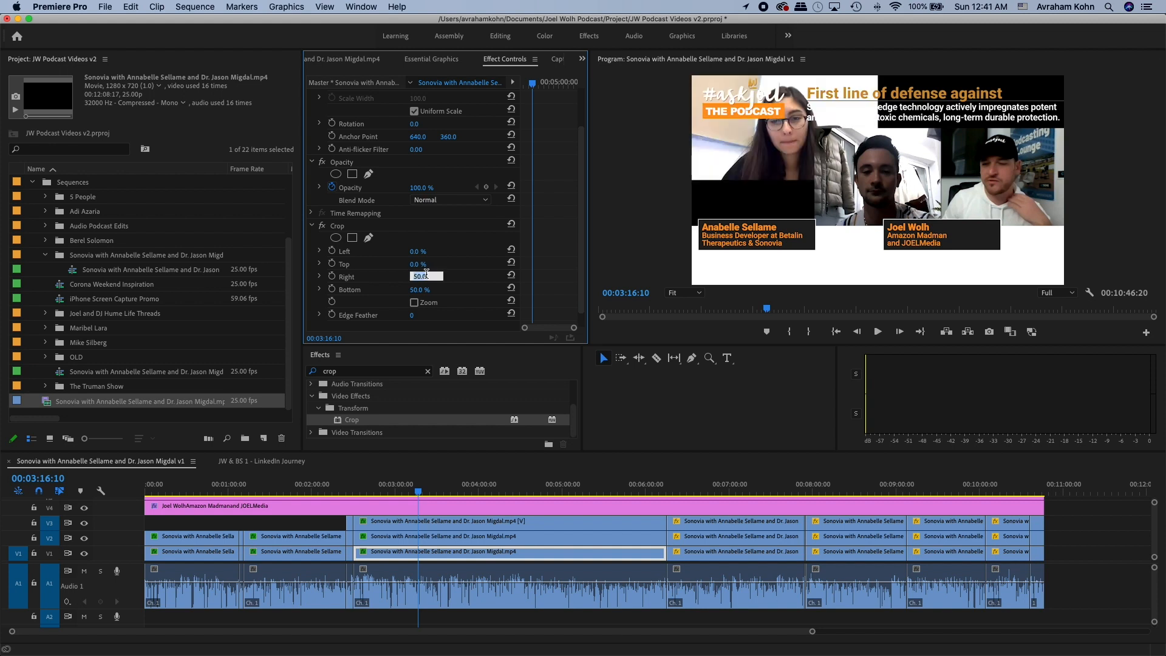
pyautogui.hotkey('shift', 'Up')
pyautogui.press('Up')
pyautogui.press('Up')
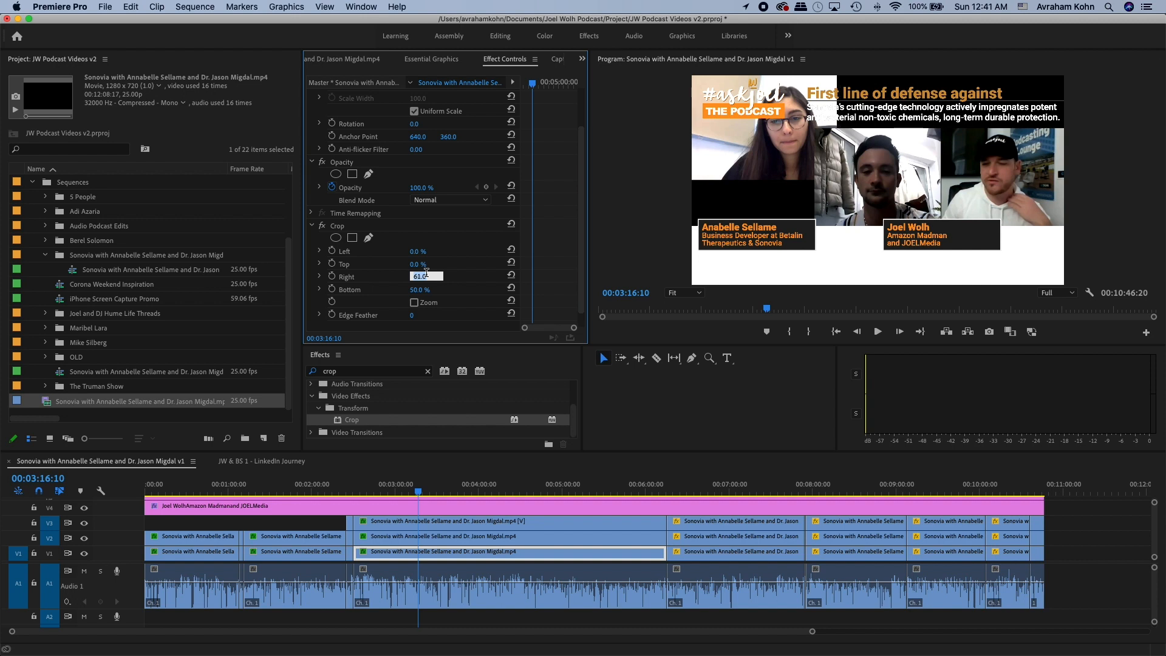
# - Move the cropped V1 clip to a horizontal position of 855 and a vertical position of about 810
pyautogui.scroll(2, 473, 264)
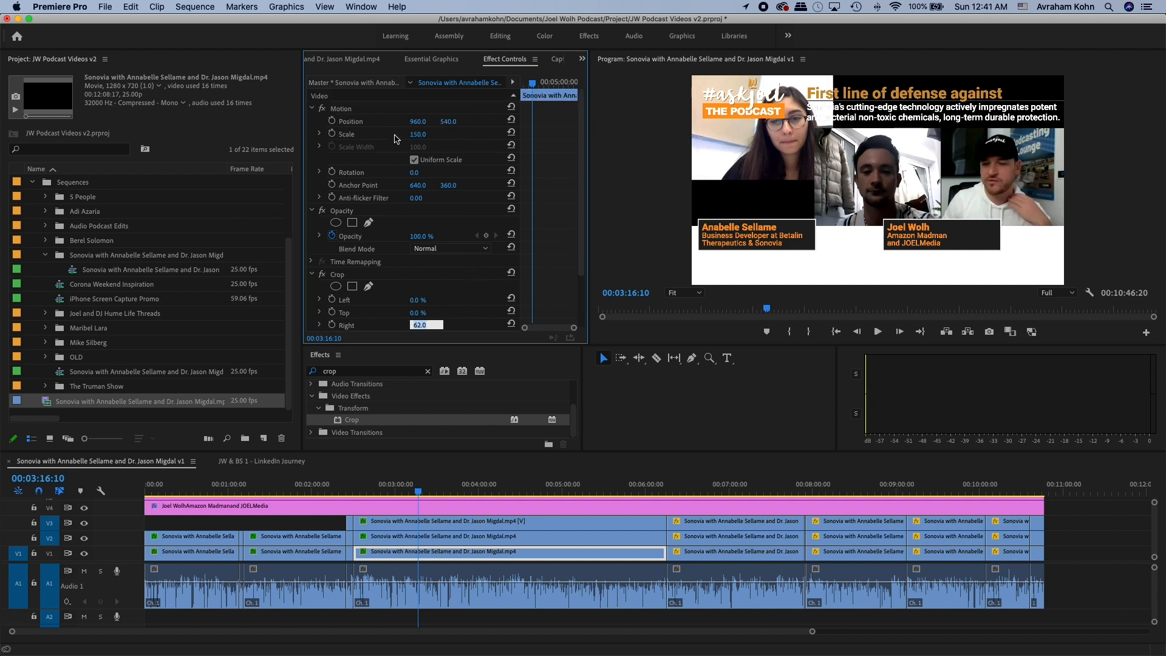
pyautogui.moveTo(425, 121); pyautogui.dragTo(362, 121)
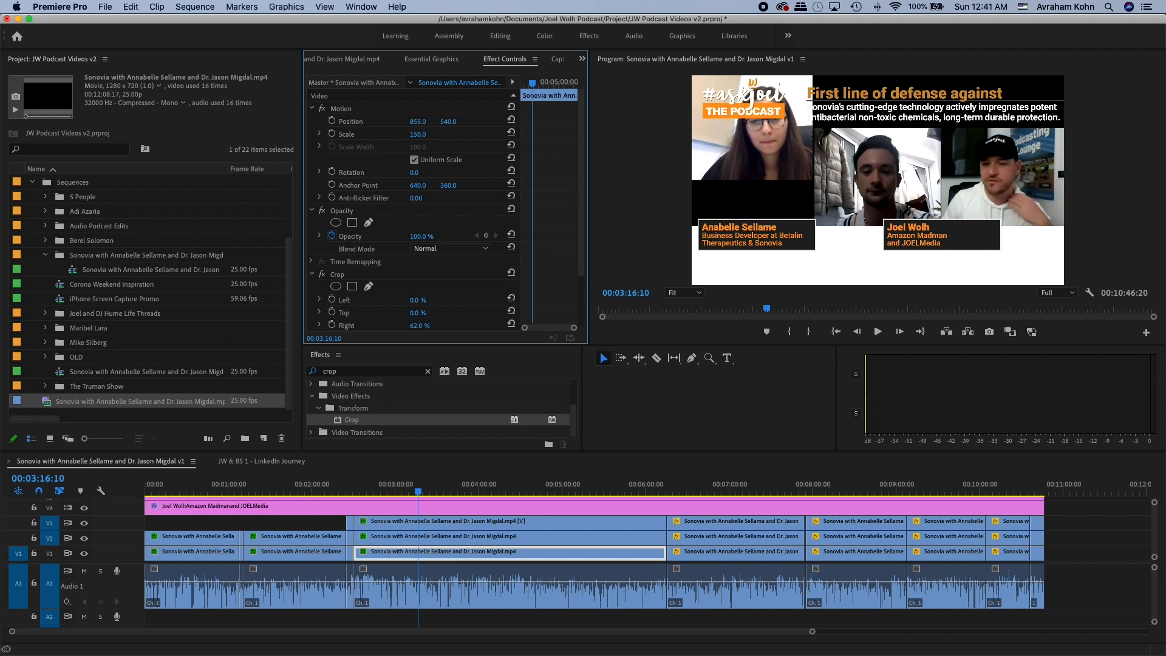
pyautogui.moveTo(454, 122); pyautogui.dragTo(618, 122)
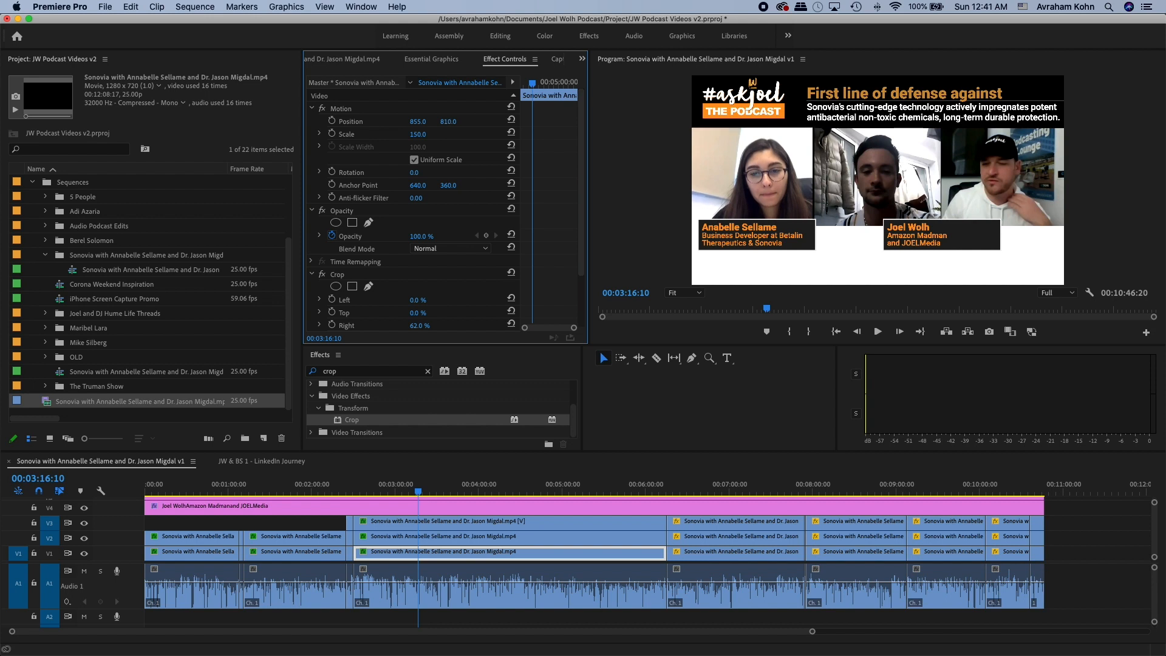
pyautogui.moveTo(618, 122); pyautogui.dragTo(614, 122)
# - Fine-tune the third segment's V2 clip to a vertical position of 262
pyautogui.click(503, 537)
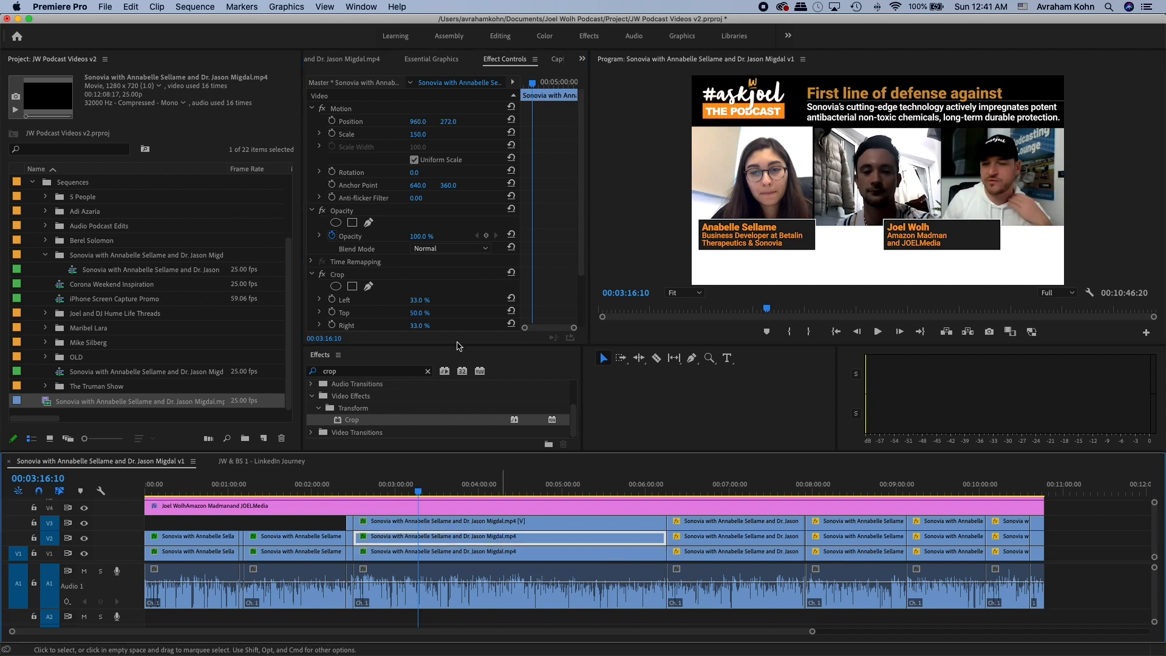
pyautogui.moveTo(448, 122); pyautogui.dragTo(447, 121)
pyautogui.click(439, 558)
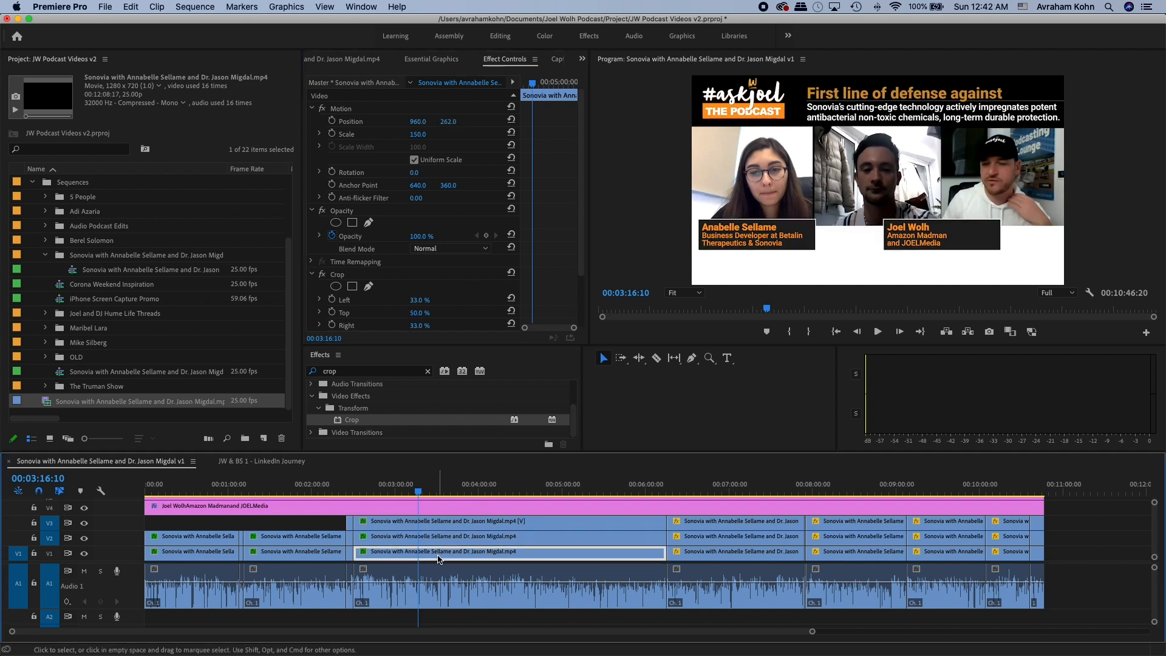
# - Fine-tune the third segment's V3 clip to a horizontal position of 964
pyautogui.click(451, 526)
pyautogui.moveTo(420, 123)
pyautogui.mouseDown()
pyautogui.moveTo(435, 123)
pyautogui.moveTo(425, 123)
pyautogui.mouseUp()
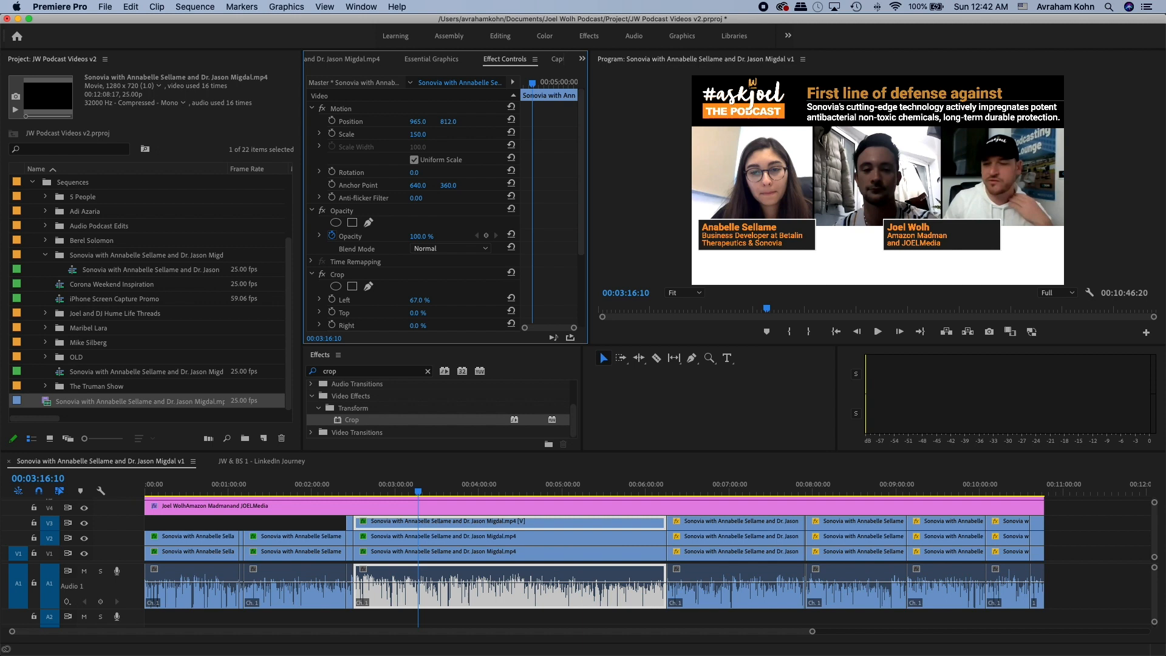
pyautogui.moveTo(426, 122); pyautogui.dragTo(425, 122)
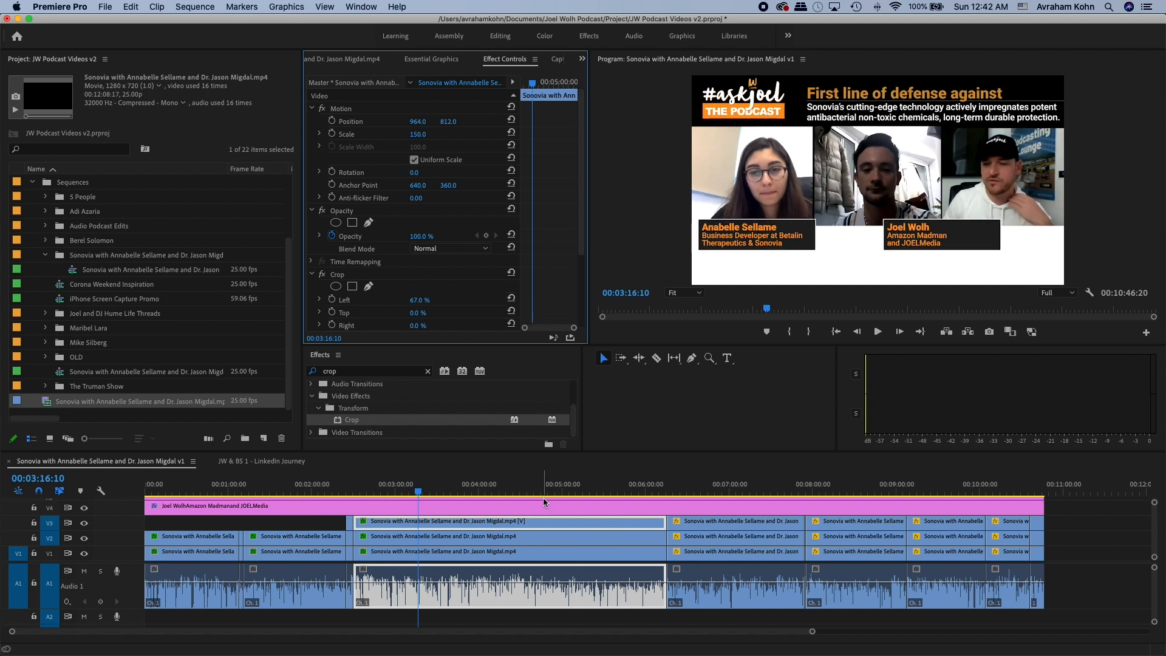
# - Split the V4 name-plate graphic and the V5 logo clip with the Razor tool at the start of the third segment
pyautogui.press('c')
pyautogui.keyDown('shift'); pyautogui.click(355, 515); pyautogui.keyUp('shift')
pyautogui.scroll(1, 359, 516)
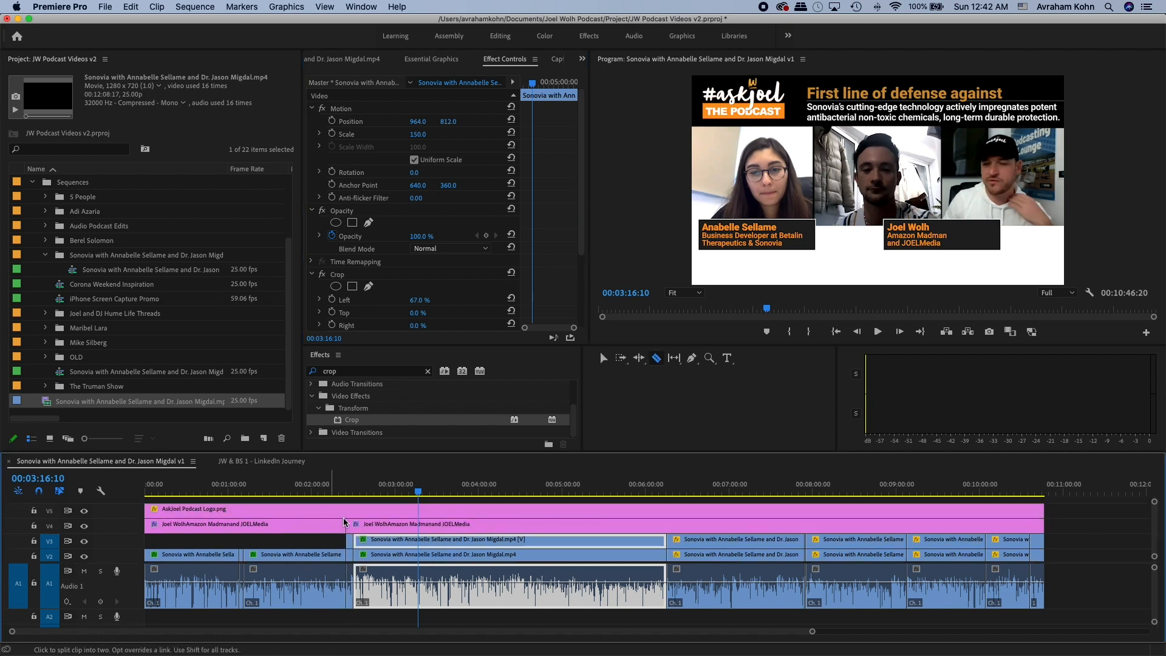
pyautogui.press('v')
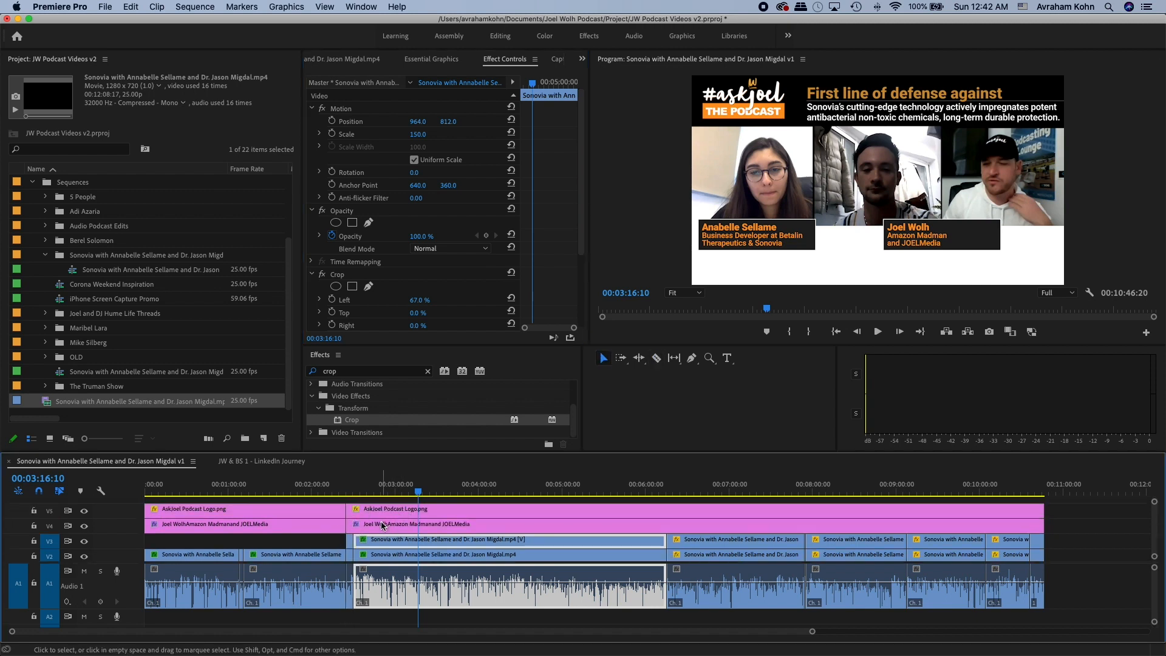
# - In the second V4 graphic, align the host's name plate under the right speaker and the guest's under the left speaker
pyautogui.click(407, 527)
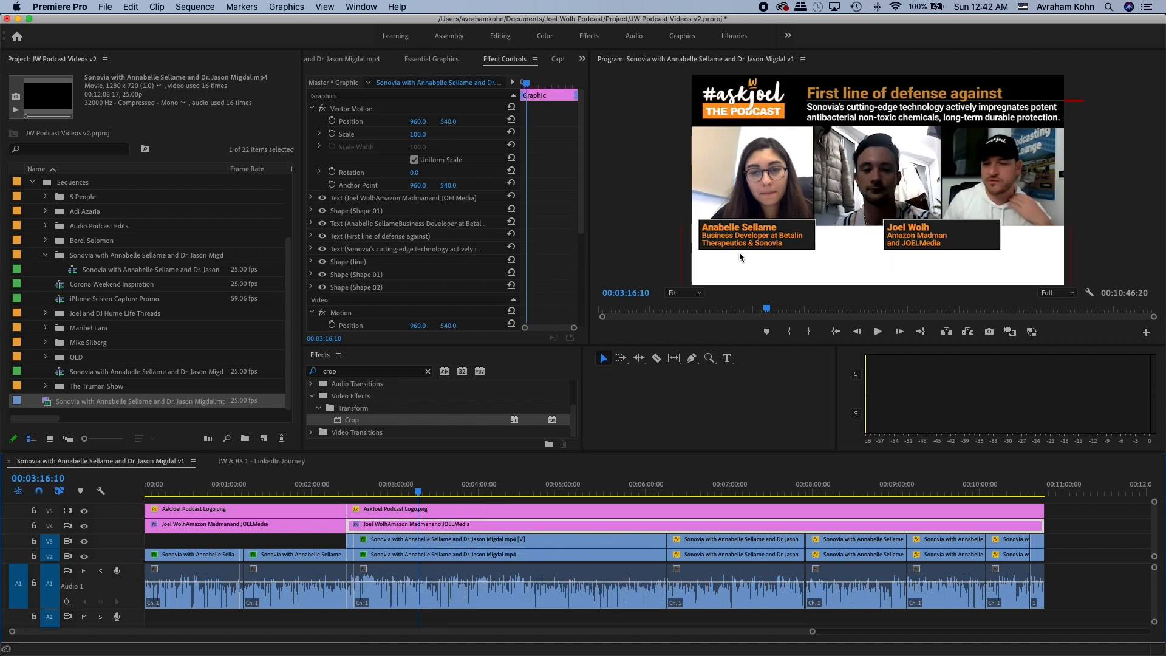
pyautogui.click(904, 239)
pyautogui.moveTo(979, 239); pyautogui.dragTo(1041, 239)
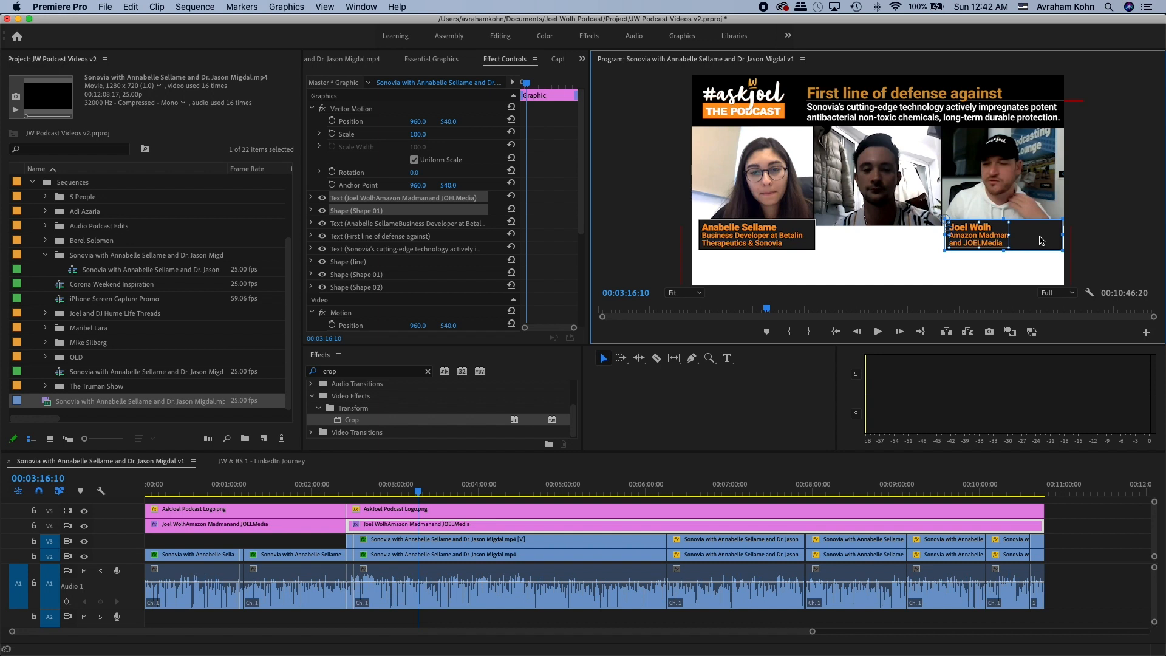
pyautogui.click(791, 239)
pyautogui.moveTo(773, 239); pyautogui.dragTo(768, 240)
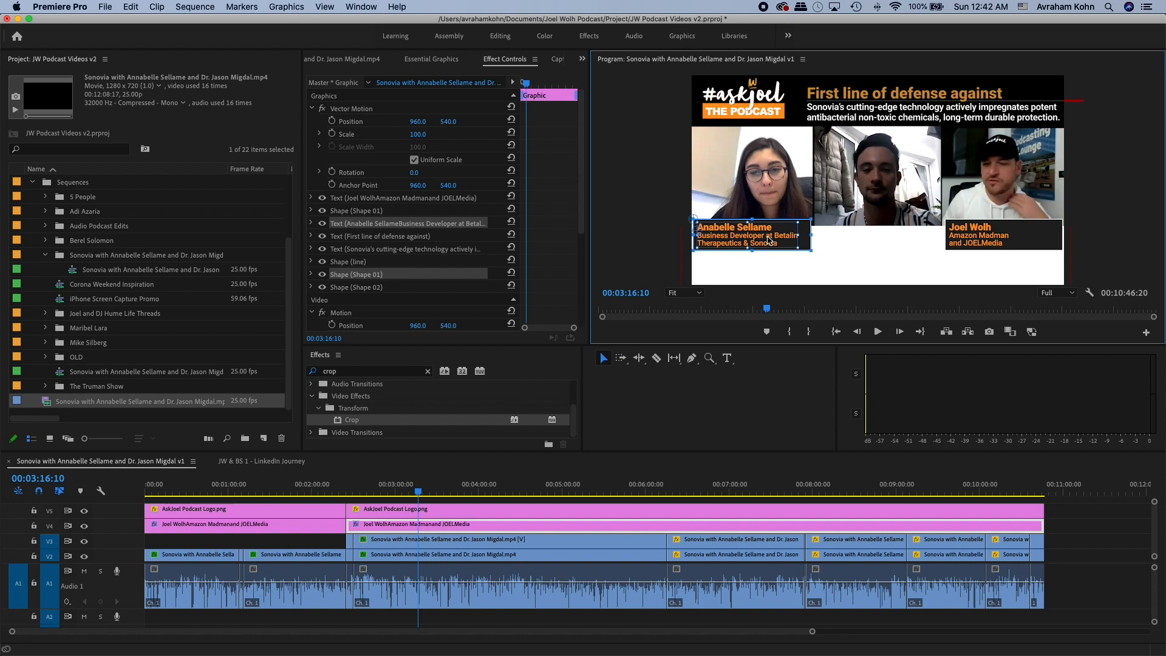
# - Duplicate the left guest's name-plate text and background shape, and place the copy beneath the middle speaker
pyautogui.rightClick(350, 224)
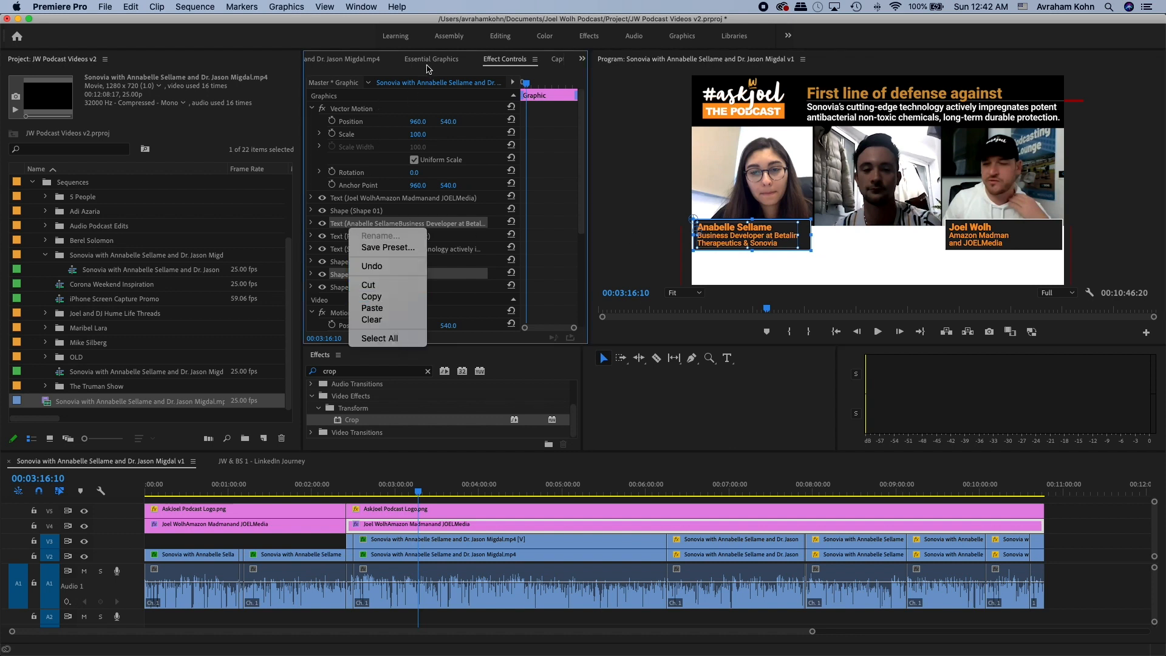
pyautogui.click(448, 61)
pyautogui.click(429, 61)
pyautogui.rightClick(373, 131)
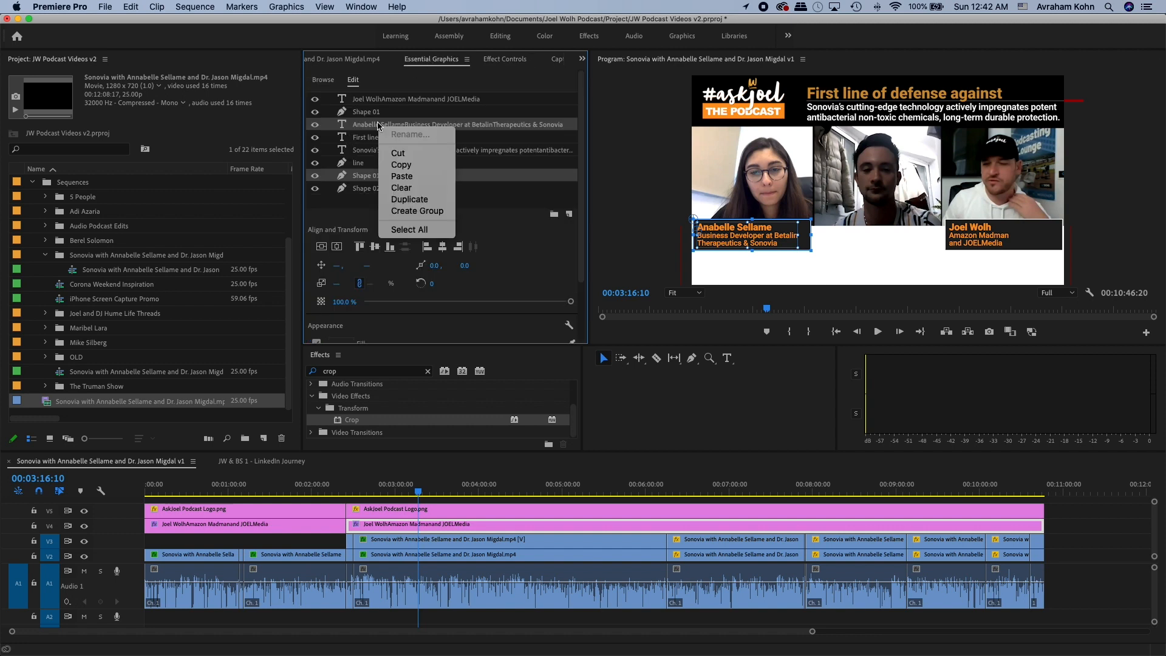
pyautogui.click(422, 199)
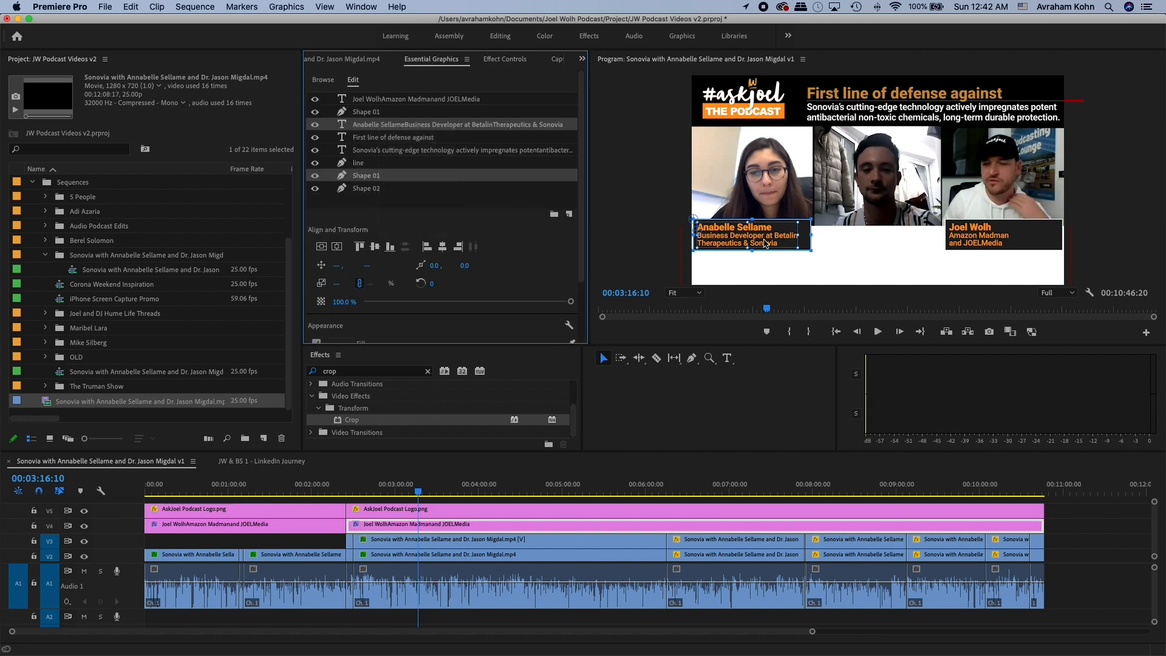
pyautogui.moveTo(763, 239); pyautogui.dragTo(888, 243)
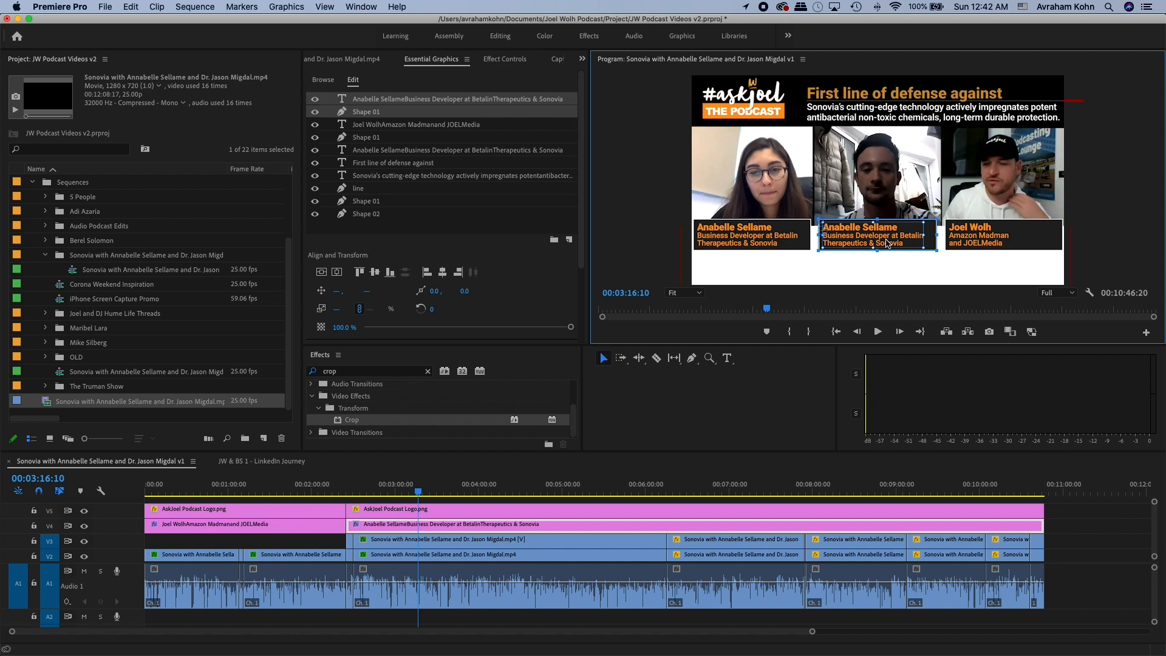
# - Nudge the middle name plate's text and background shape slightly left to even out the spacing between the three plates
pyautogui.click(973, 240)
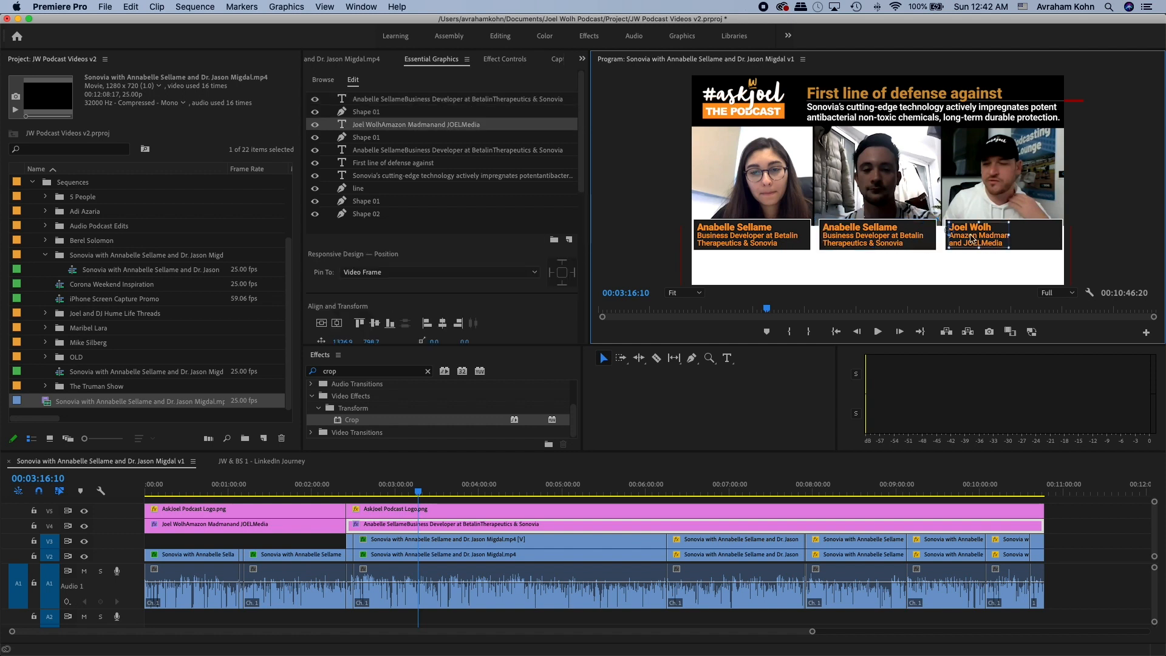
pyautogui.keyDown('shift'); pyautogui.click(1046, 241); pyautogui.keyUp('shift')
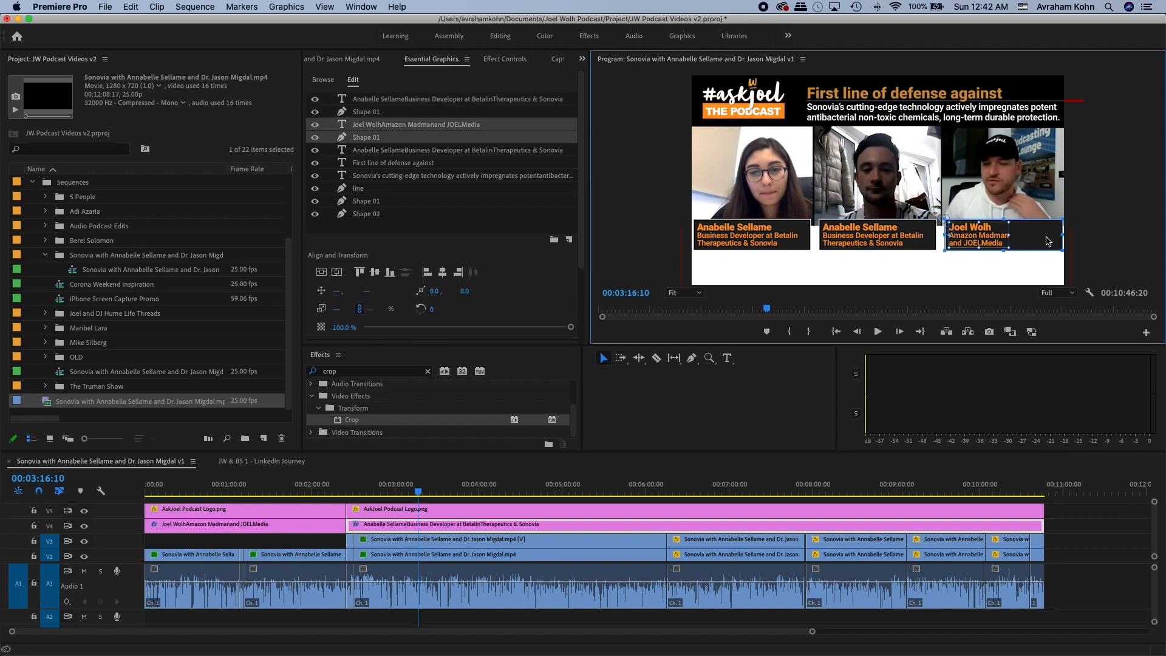
pyautogui.press('`')
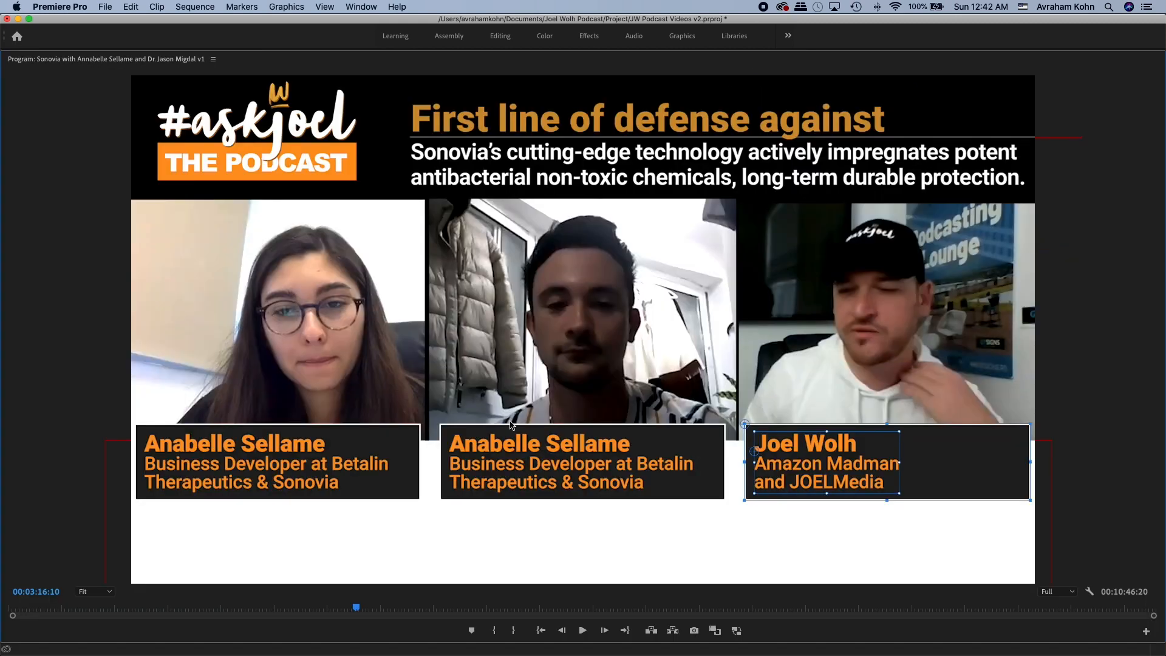
pyautogui.click(536, 452)
pyautogui.keyDown('shift'); pyautogui.click(711, 443); pyautogui.keyUp('shift')
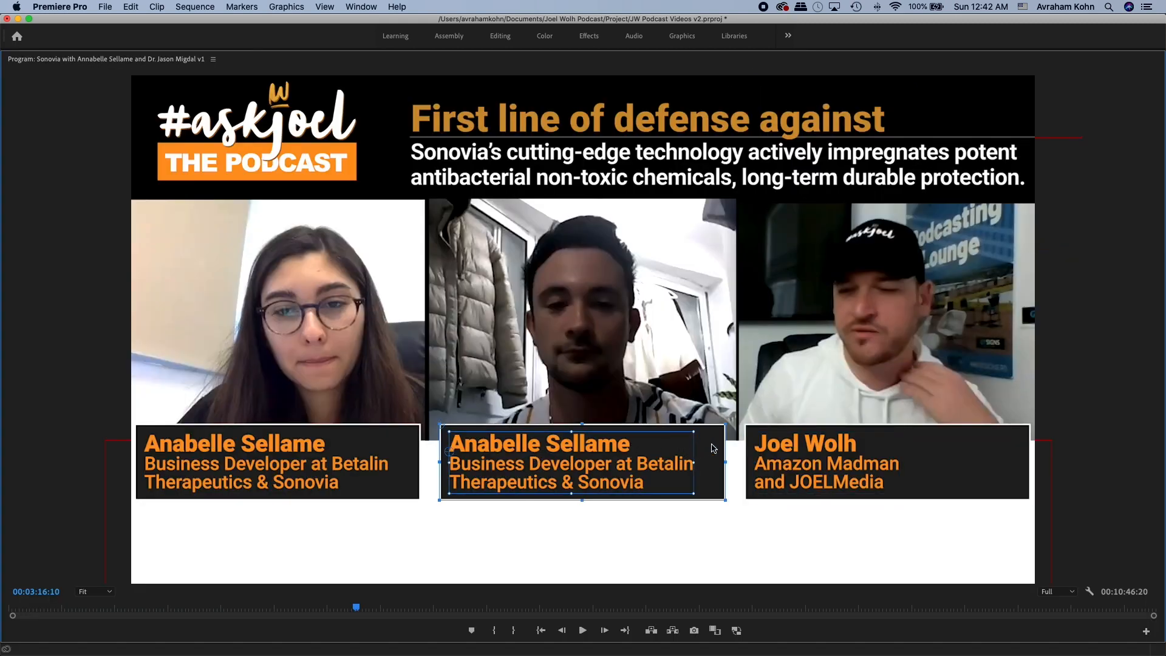
pyautogui.moveTo(591, 447); pyautogui.dragTo(590, 447)
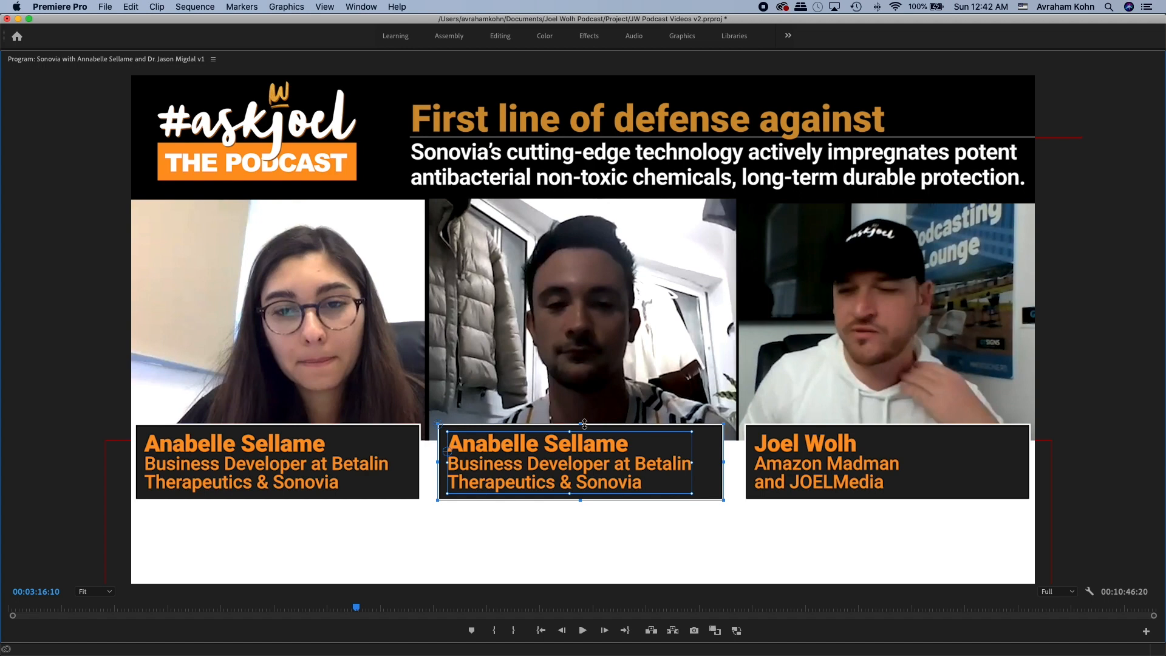
pyautogui.click(567, 364)
pyautogui.press('`')
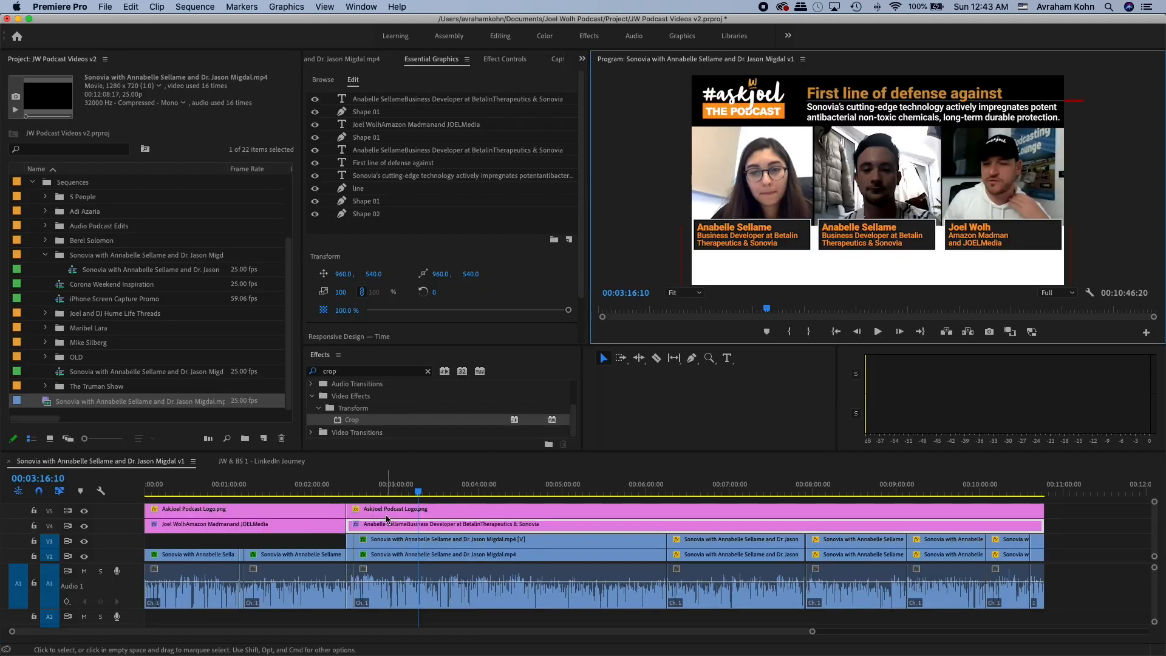
# - Copy the middle guest's name from his LinkedIn profile in Safari and replace the name on the middle plate in Premiere Pro
pyautogui.press('super+Tab')
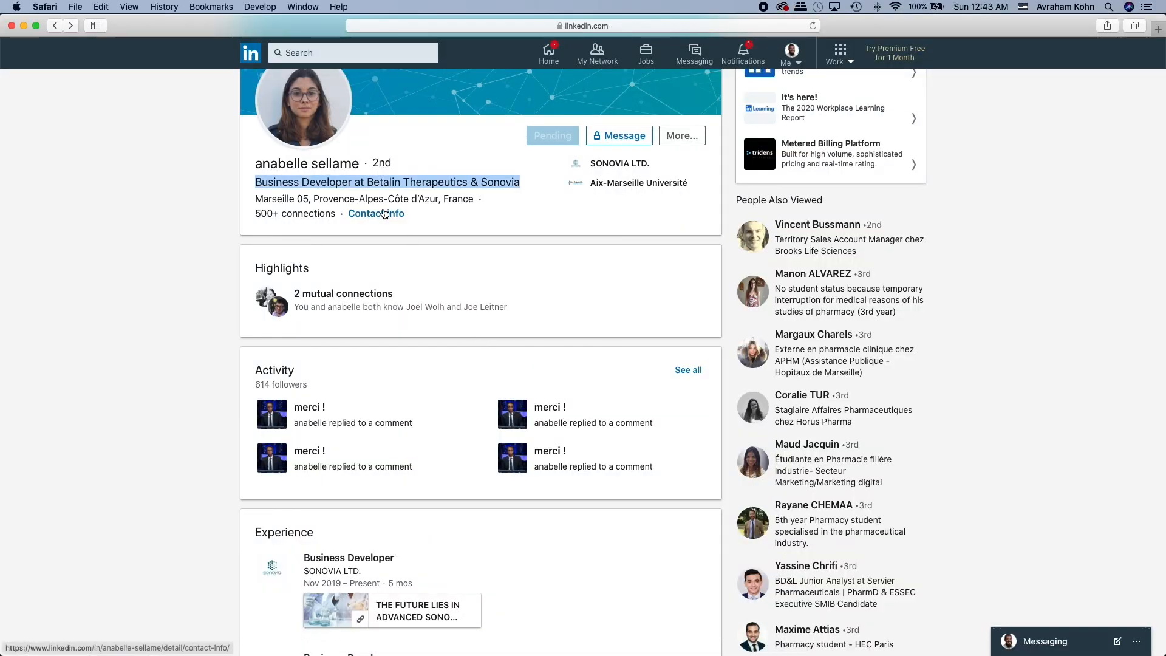
pyautogui.scroll(3, 384, 213)
pyautogui.click(315, 53)
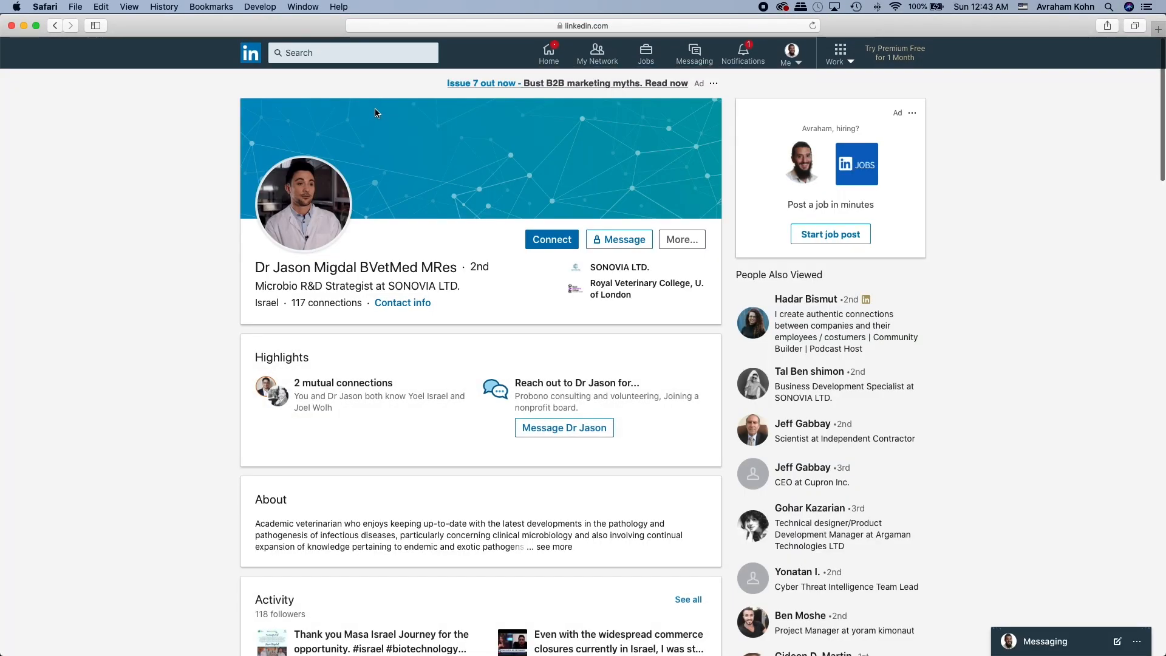
pyautogui.moveTo(259, 269); pyautogui.dragTo(328, 266)
pyautogui.press('super+c')
pyautogui.press('super+Tab')
pyautogui.doubleClick(856, 233)
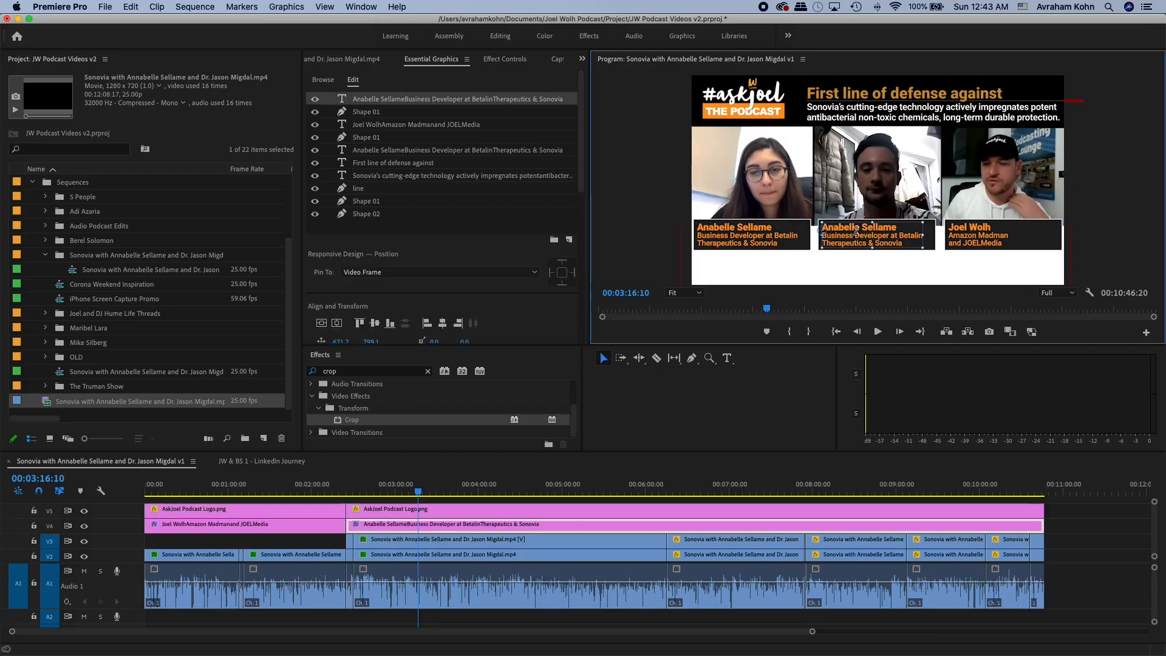
pyautogui.press('super+v')
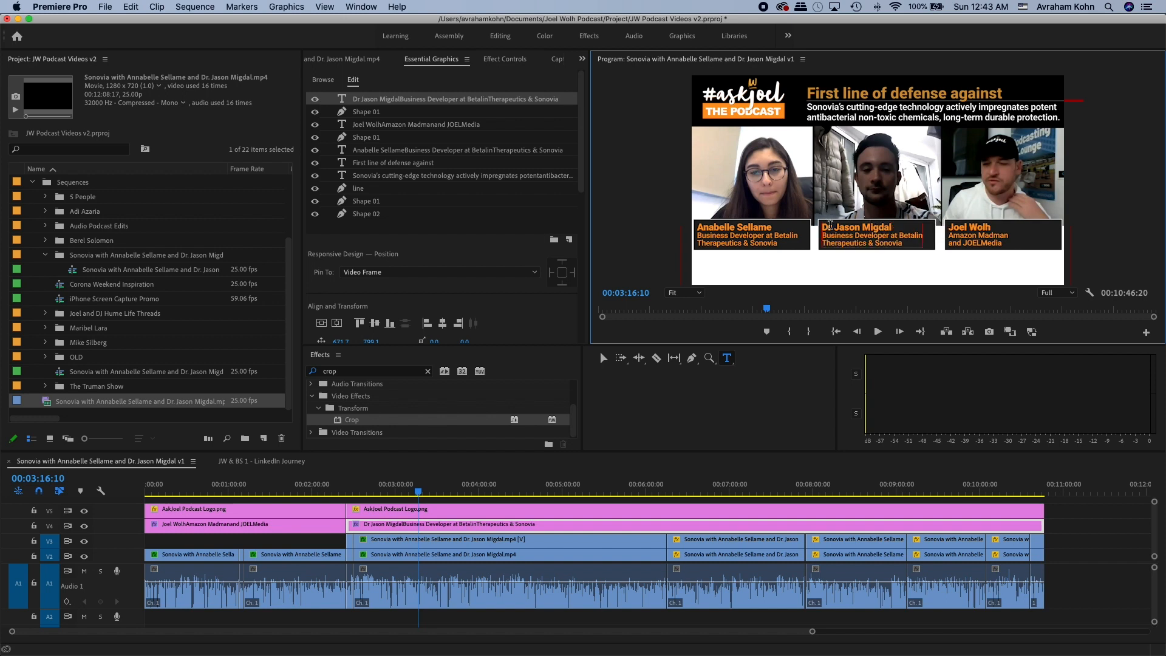
# - Replace the middle plate's job title with "Microbio R&D Strategist at SONOVIA LTD." copied from LinkedIn in Safari, breaking the line before "at"
pyautogui.press('super+Tab')
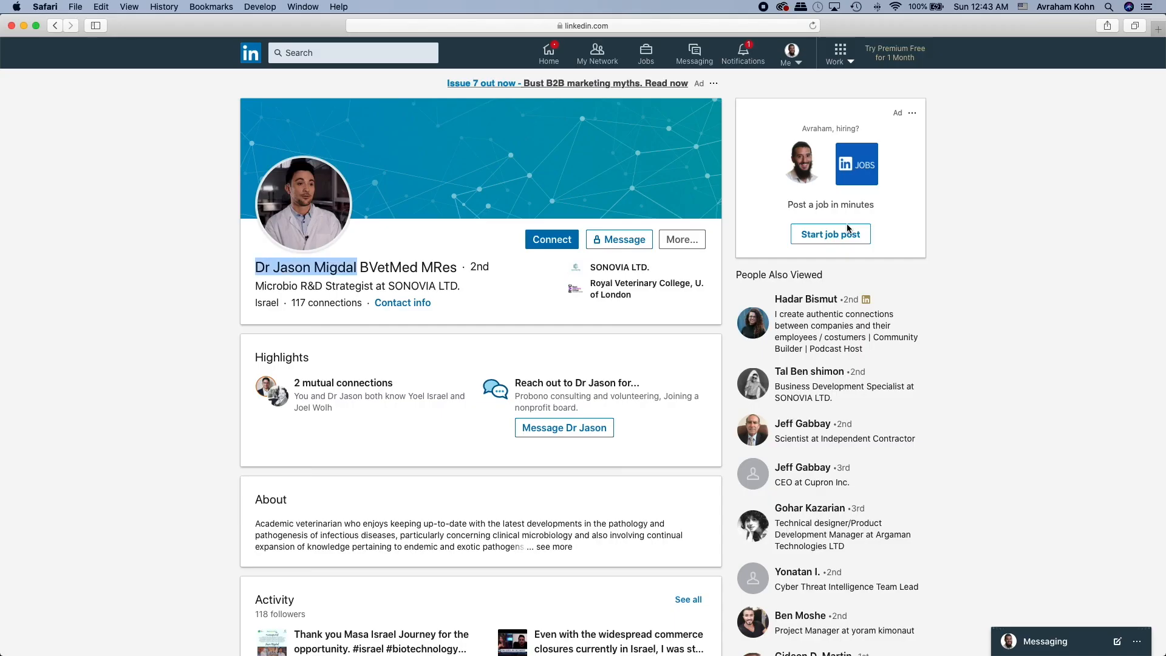
pyautogui.moveTo(255, 287); pyautogui.dragTo(460, 287)
pyautogui.press('super+c')
pyautogui.press('super+Tab')
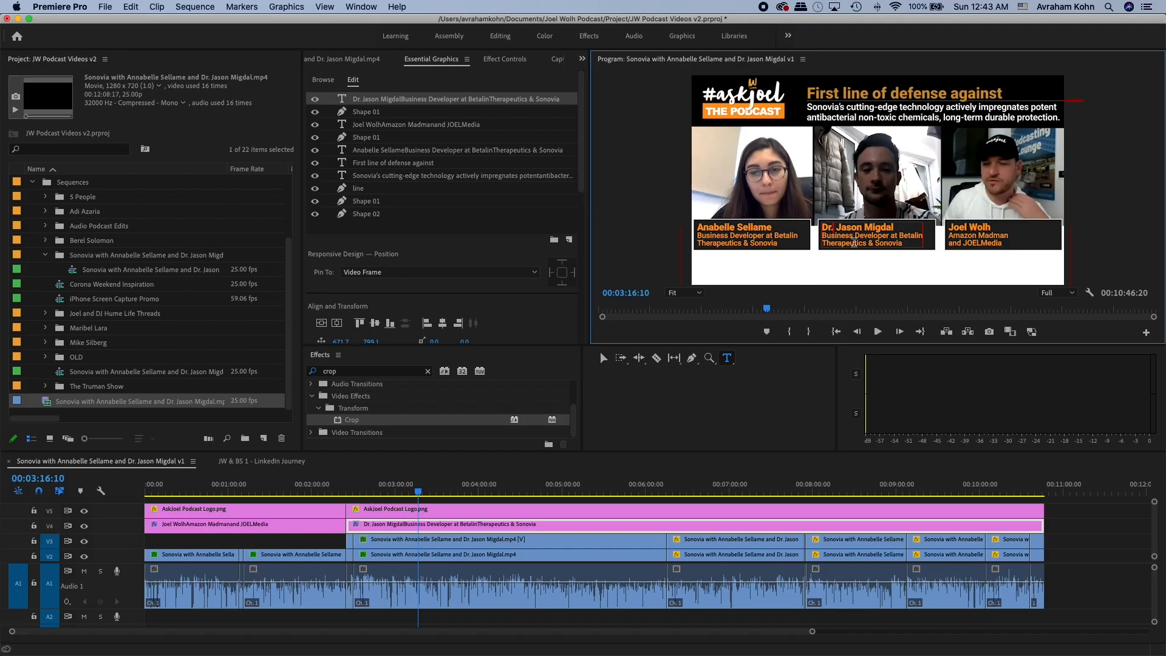
pyautogui.moveTo(822, 235)
pyautogui.mouseDown()
pyautogui.moveTo(906, 241)
pyautogui.moveTo(822, 235)
pyautogui.mouseUp()
pyautogui.press('super+v')
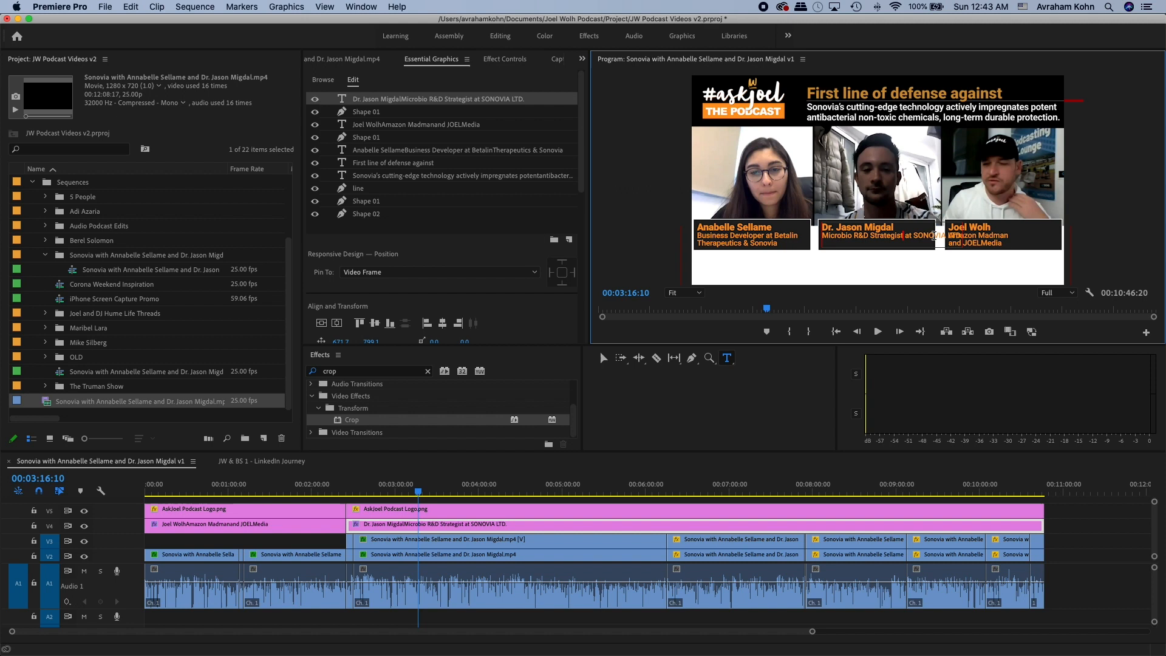
pyautogui.press('Return')
pyautogui.write('a')
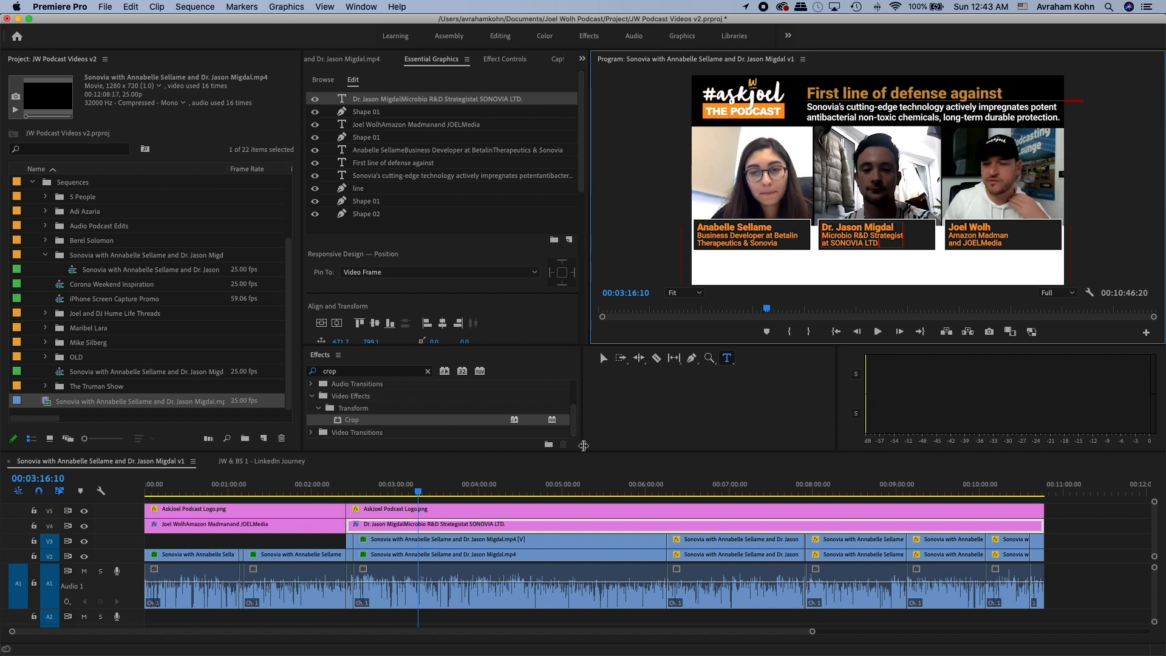
# - Finish the text edit, deselect the graphic, return to the Selection tool and save the project
pyautogui.click(662, 456)
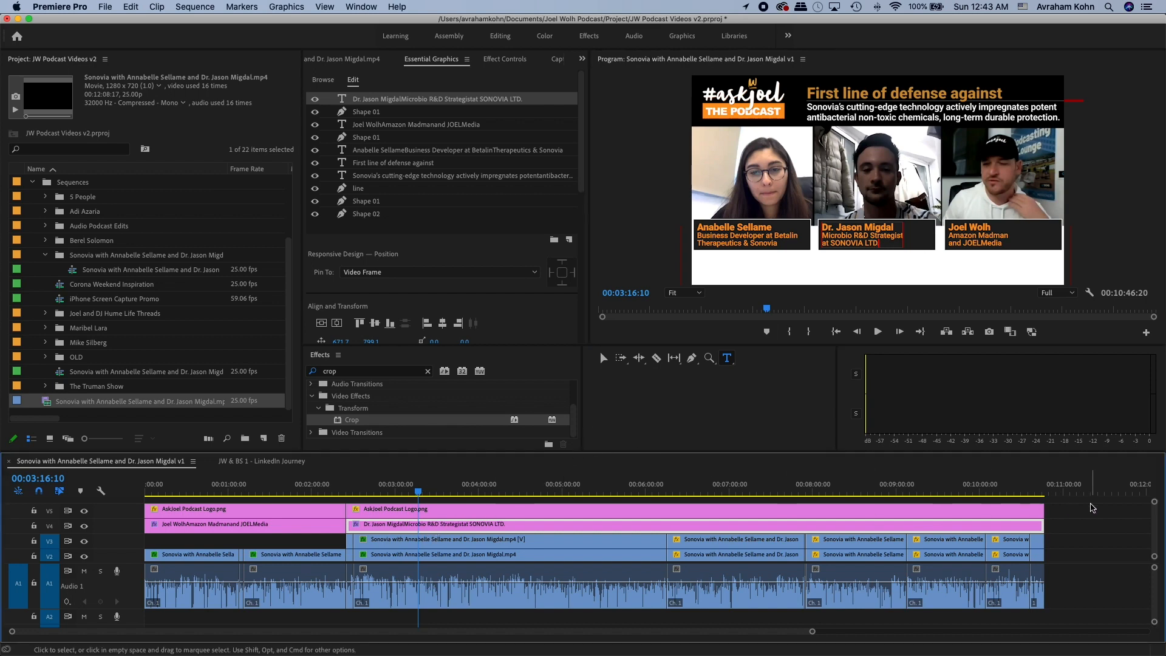
pyautogui.click(1090, 505)
pyautogui.press('v')
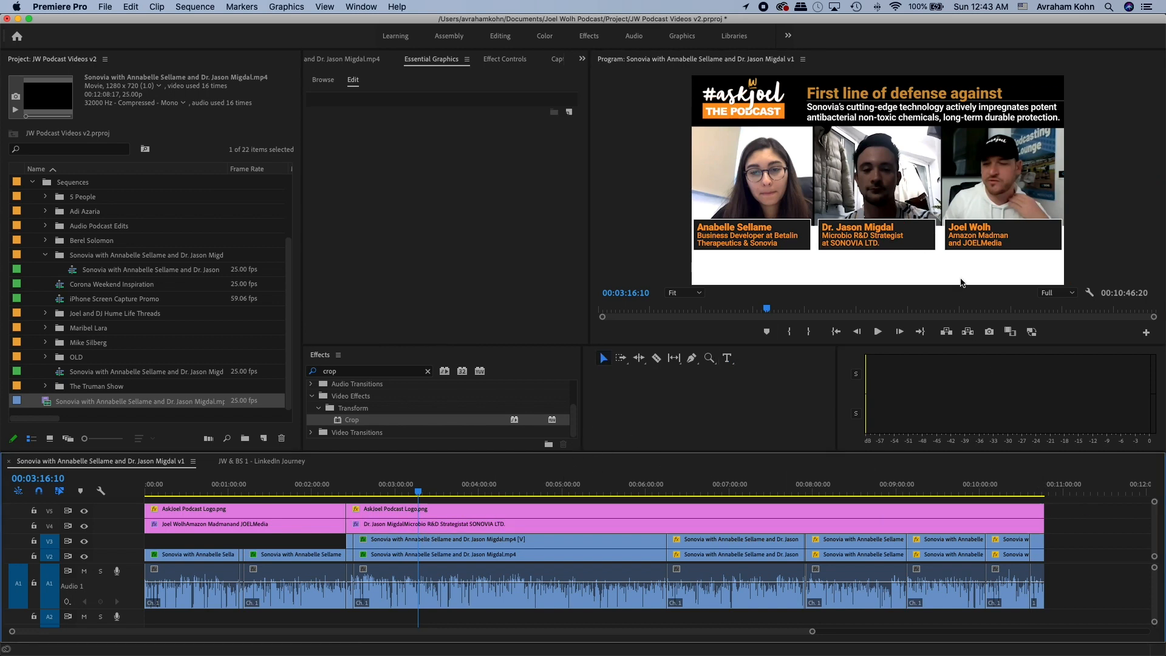
pyautogui.press('super+s')
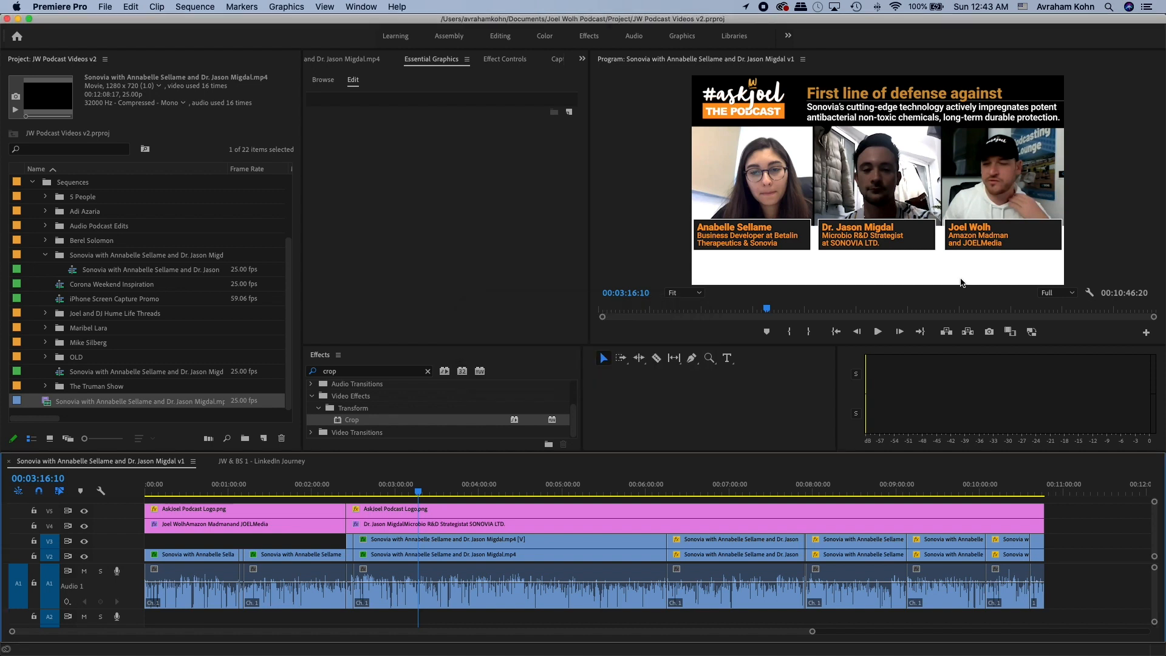
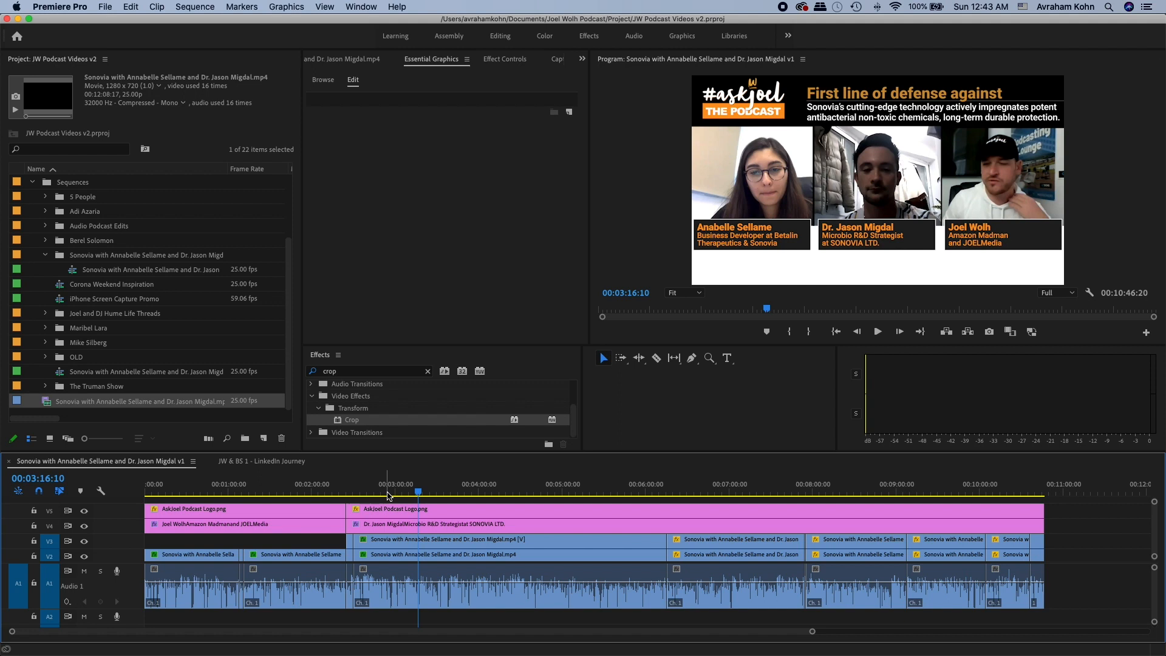
# - Copy the Motion and Crop settings from the third segment's V3 clip and paste them onto the other V3 clips
pyautogui.click(432, 545)
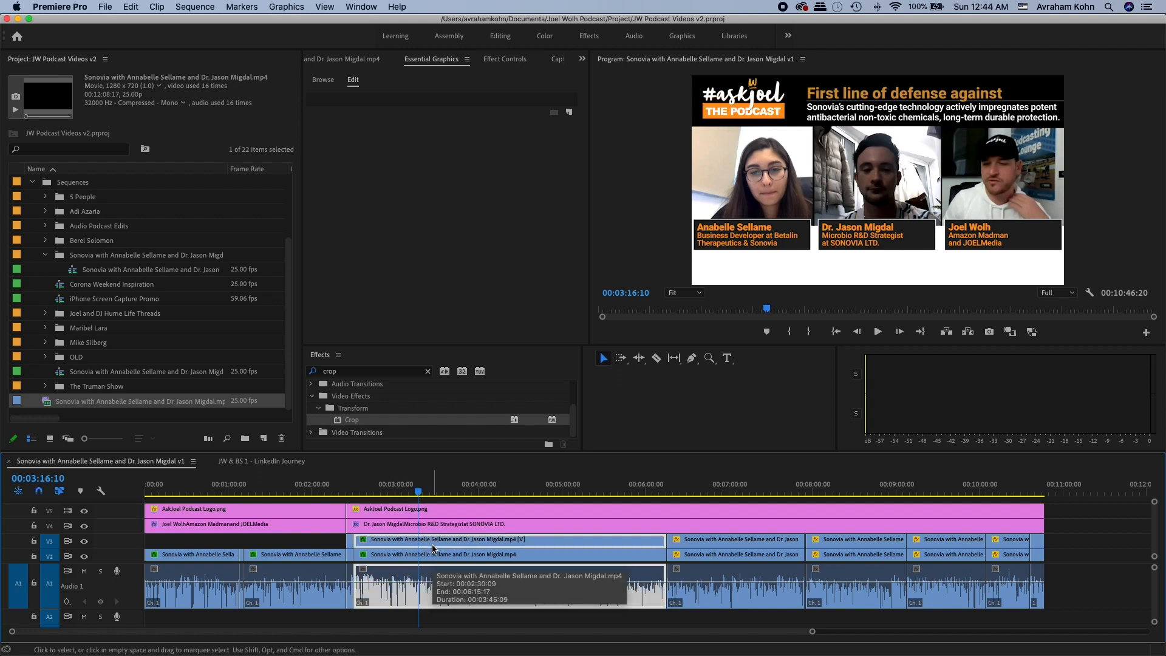
pyautogui.click(374, 494)
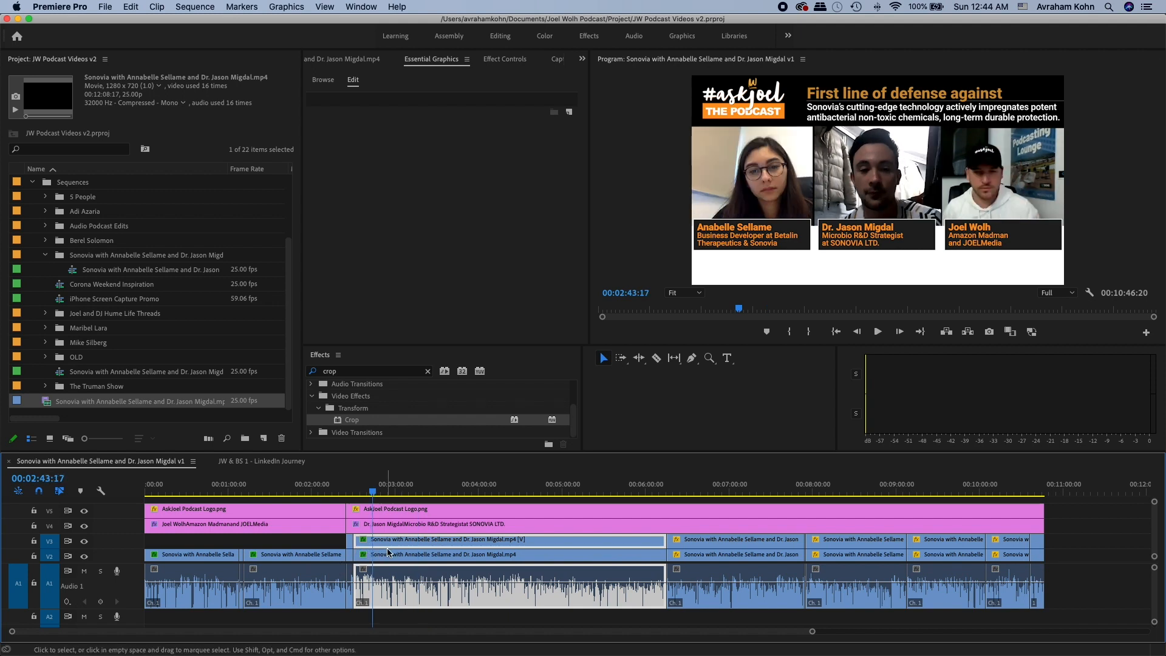
pyautogui.scroll(-1, 452, 544)
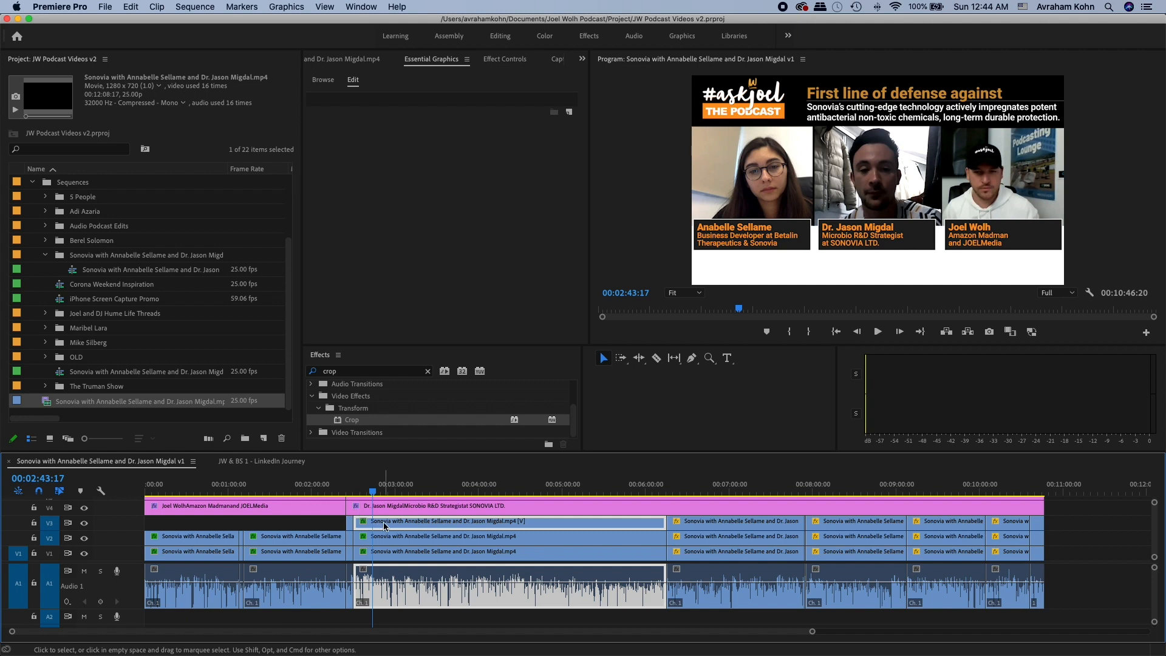
pyautogui.click(714, 487)
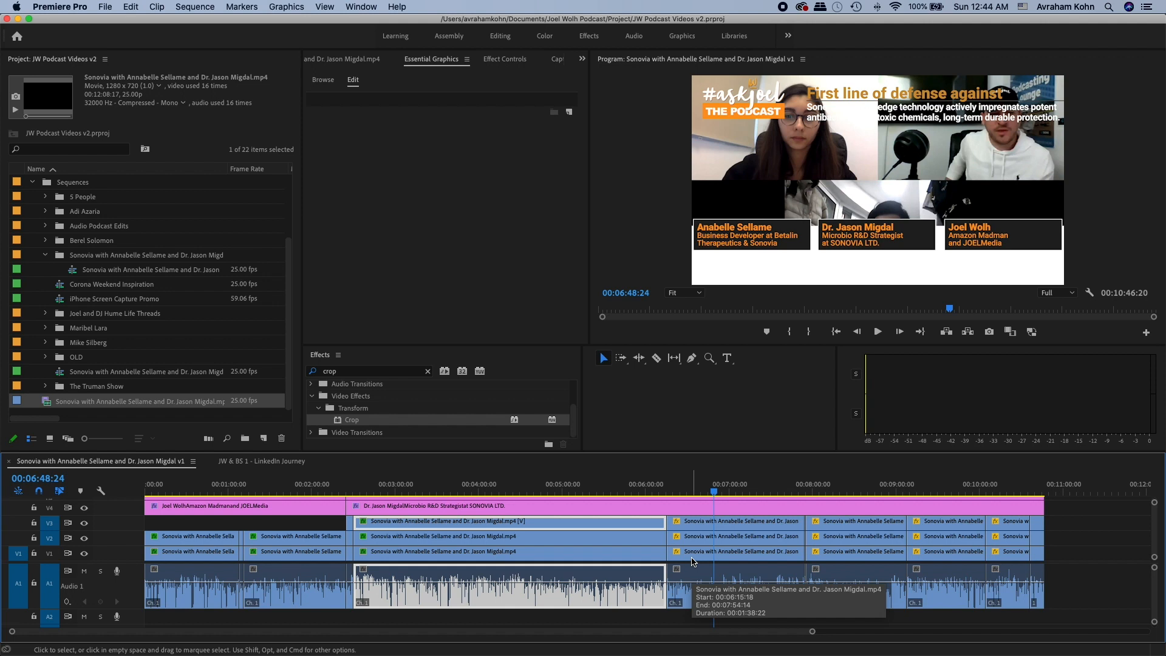
pyautogui.click(623, 491)
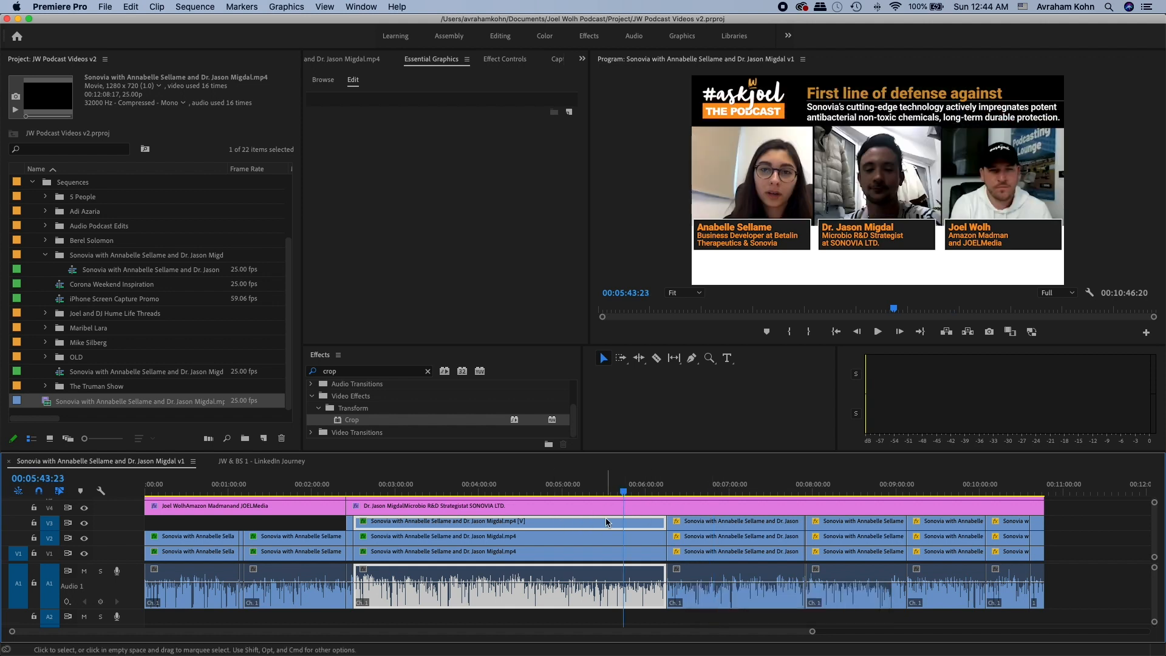
pyautogui.click(488, 63)
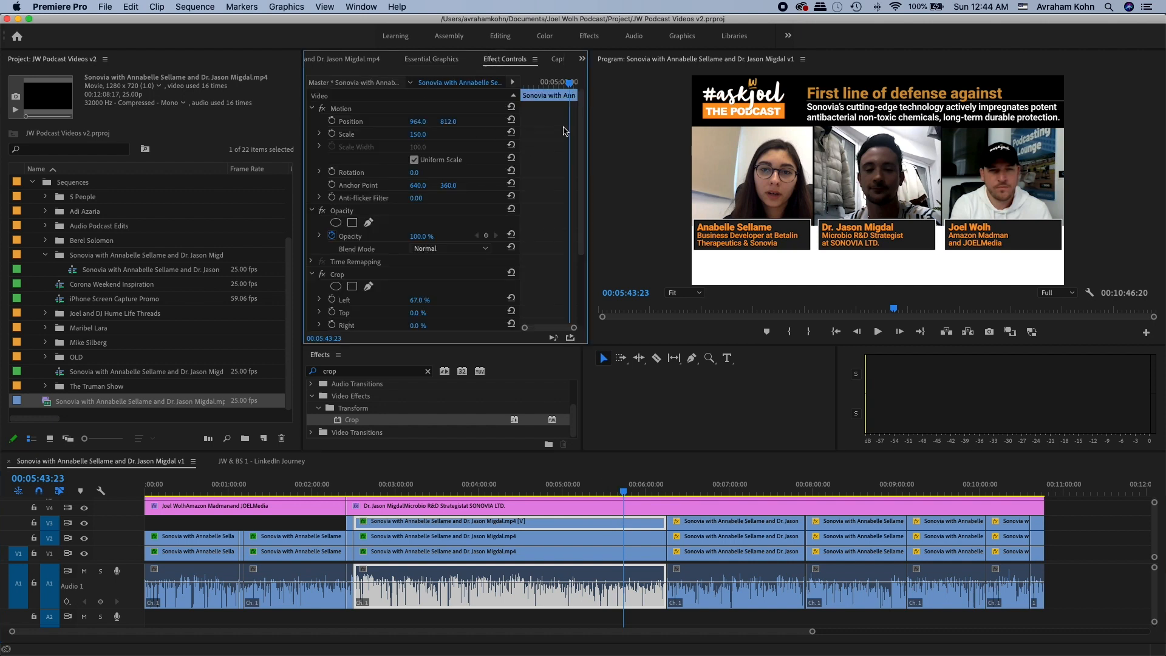
pyautogui.click(343, 109)
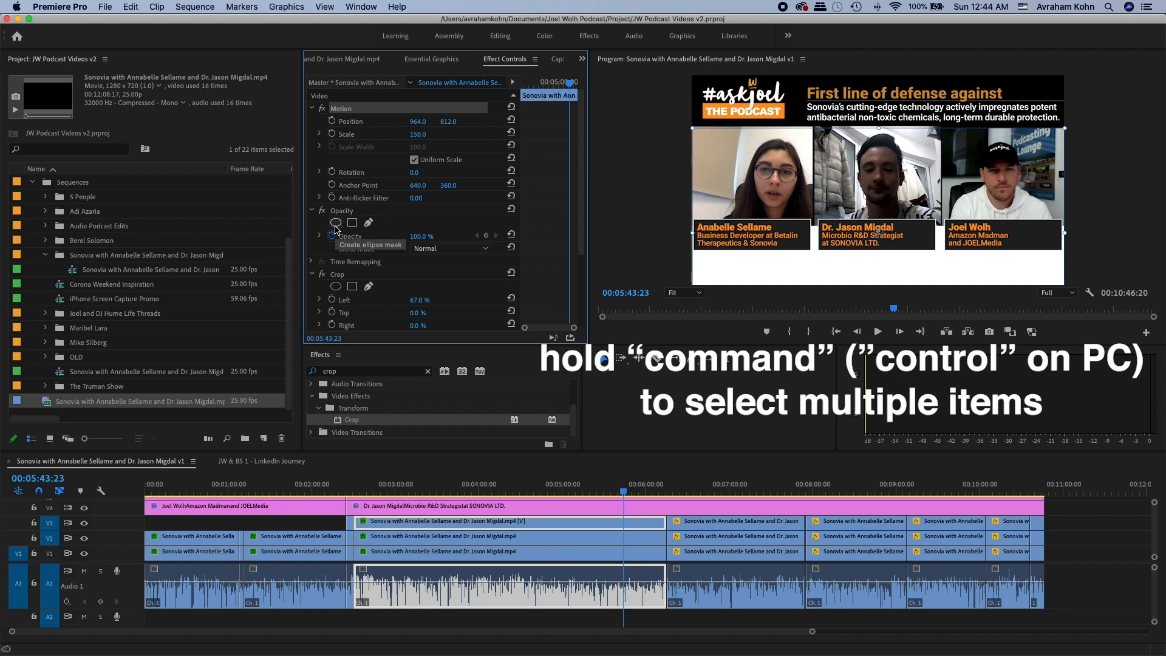
pyautogui.keyDown('super'); pyautogui.click(343, 276); pyautogui.keyUp('super')
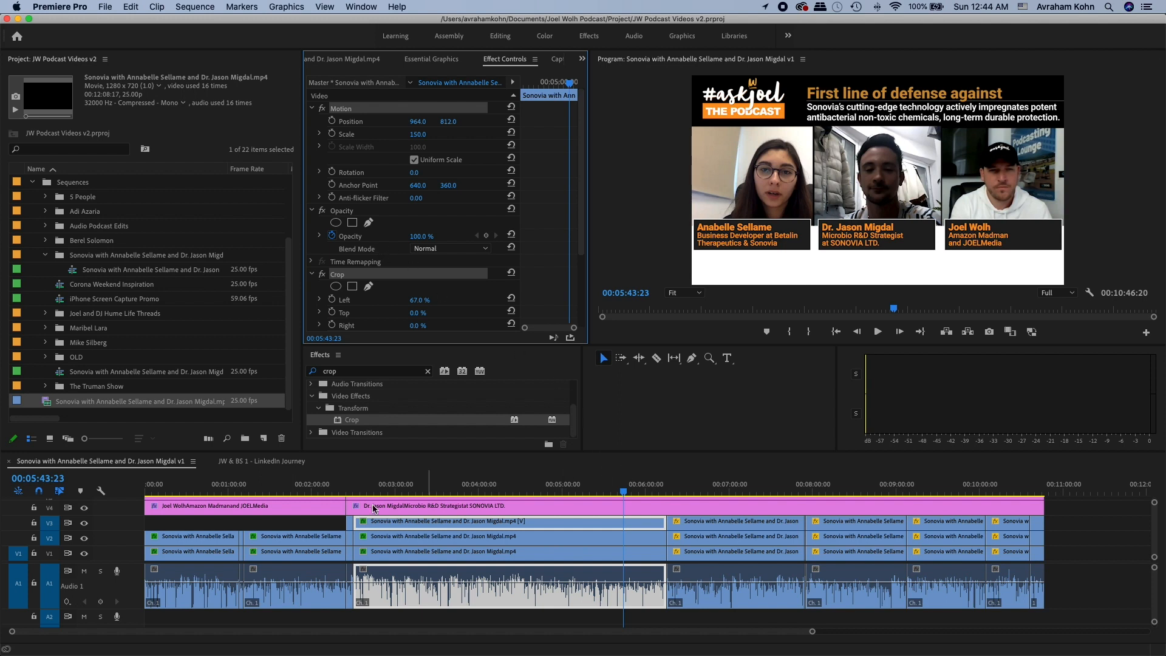
pyautogui.moveTo(328, 525); pyautogui.dragTo(1046, 526)
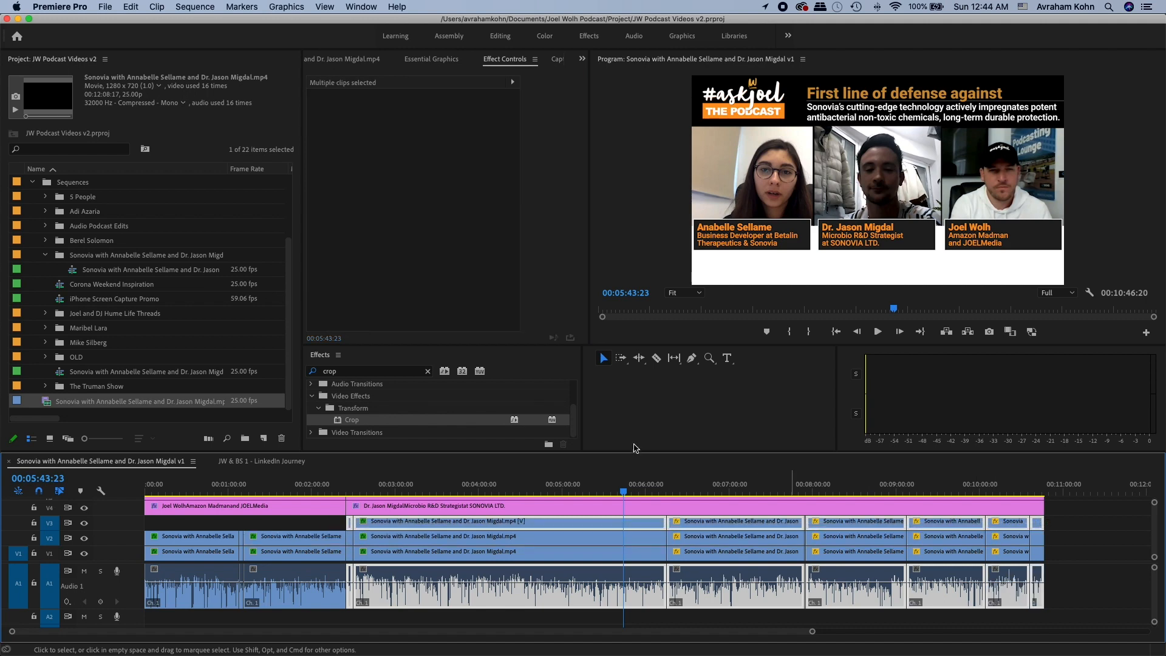
pyautogui.click(693, 488)
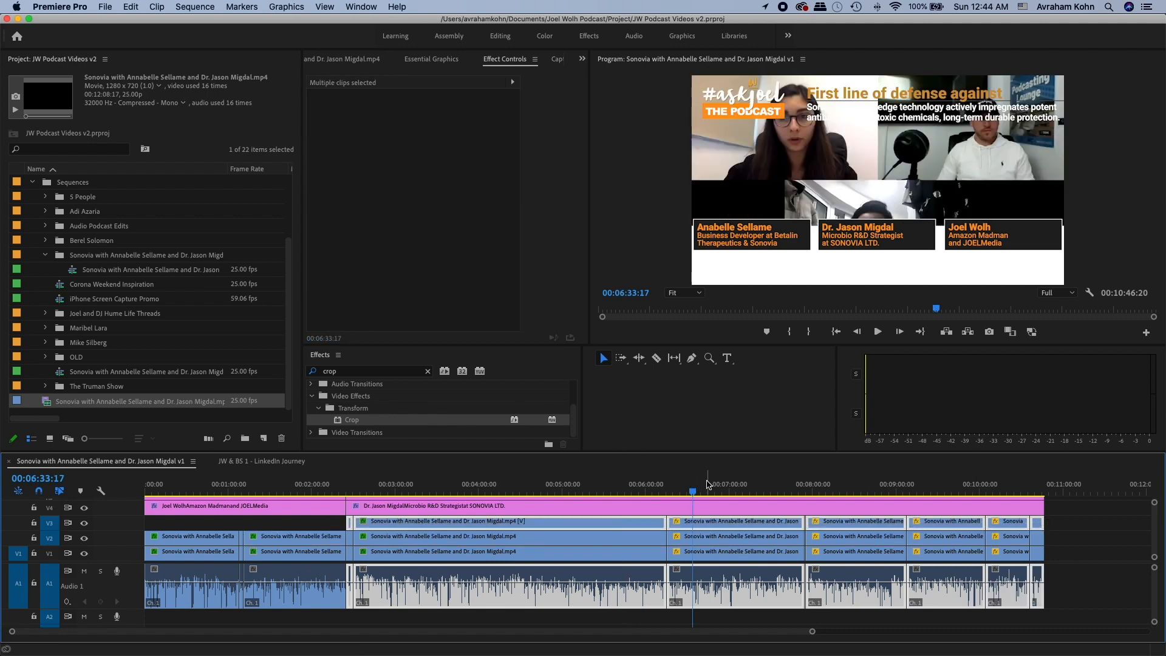
pyautogui.press('super+v')
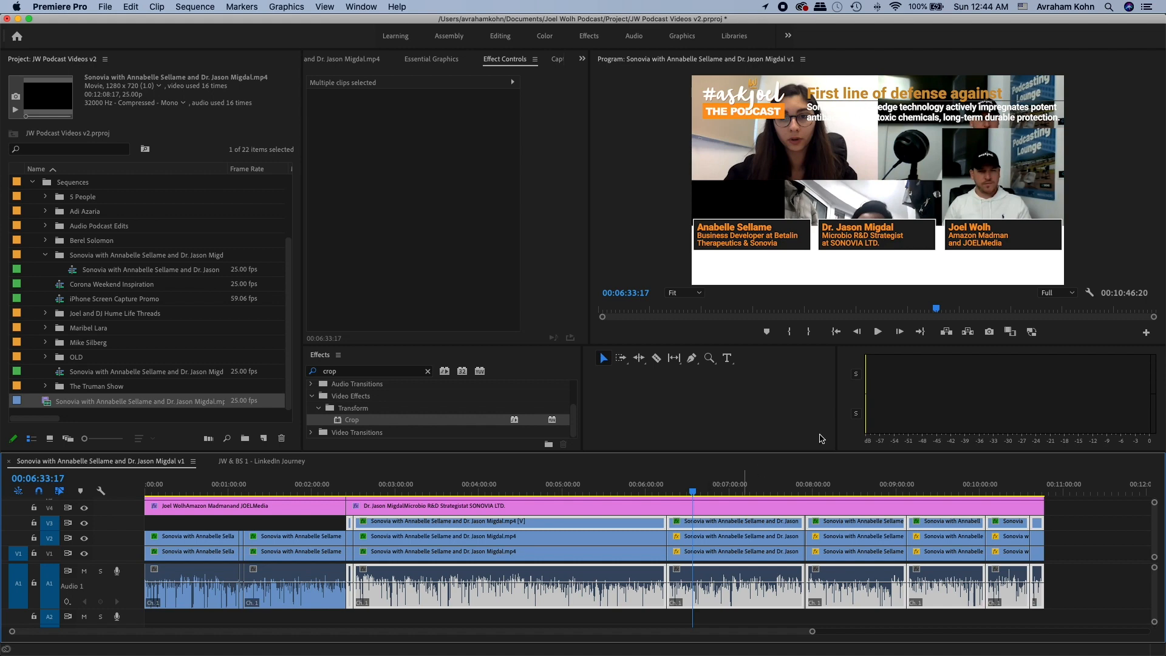
# - Copy the Motion and Crop settings from the third segment's V2 clip to the short preceding V2 clip and all following V2 clips
pyautogui.click(577, 540)
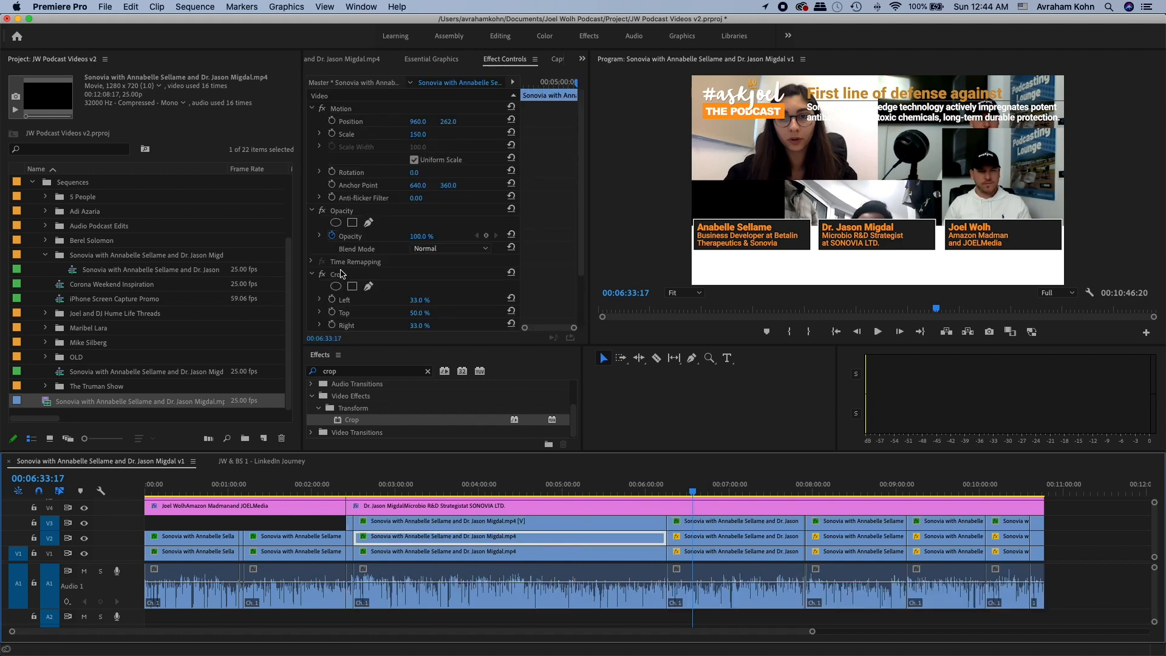
pyautogui.click(357, 109)
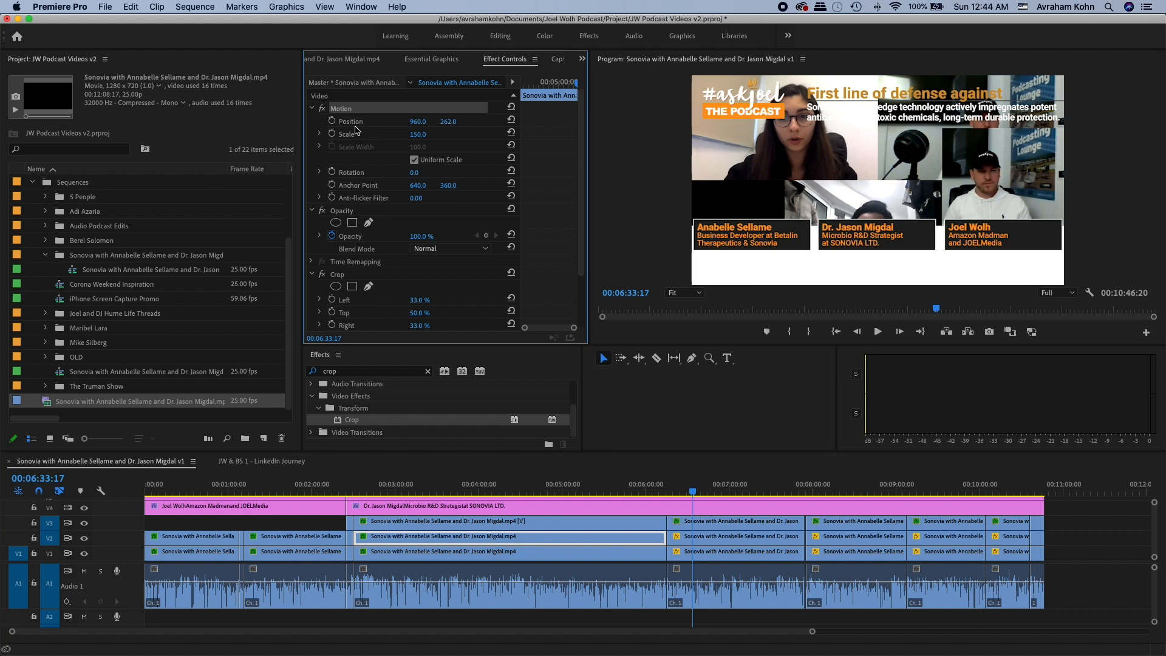
pyautogui.click(352, 278)
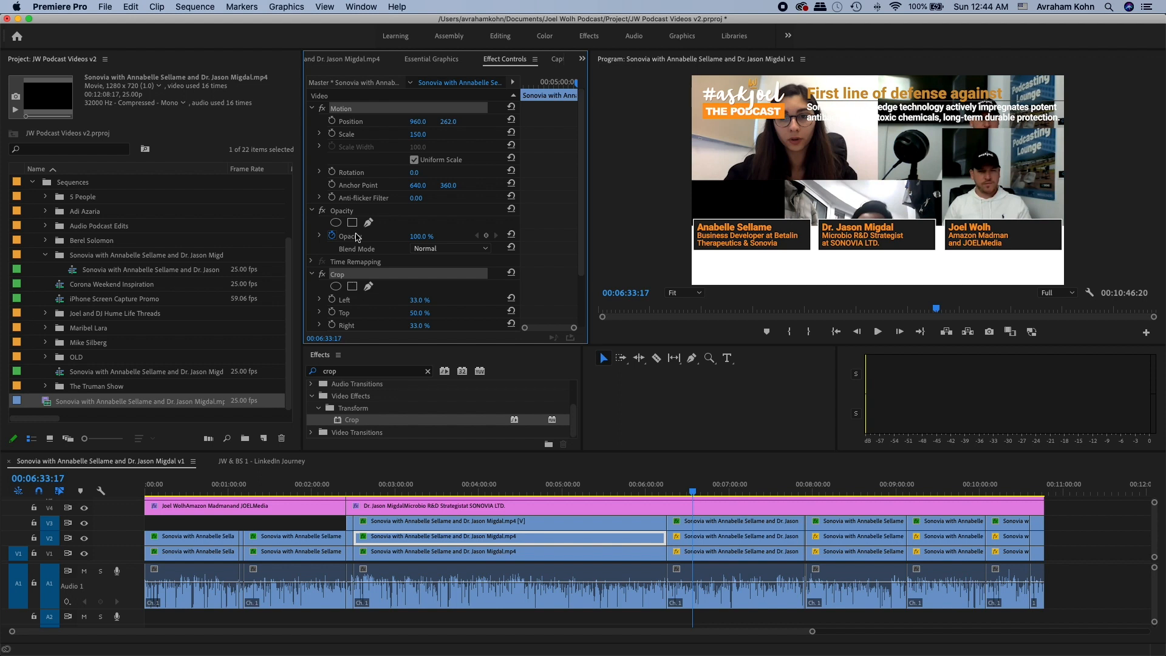
pyautogui.click(350, 538)
pyautogui.press('super+v')
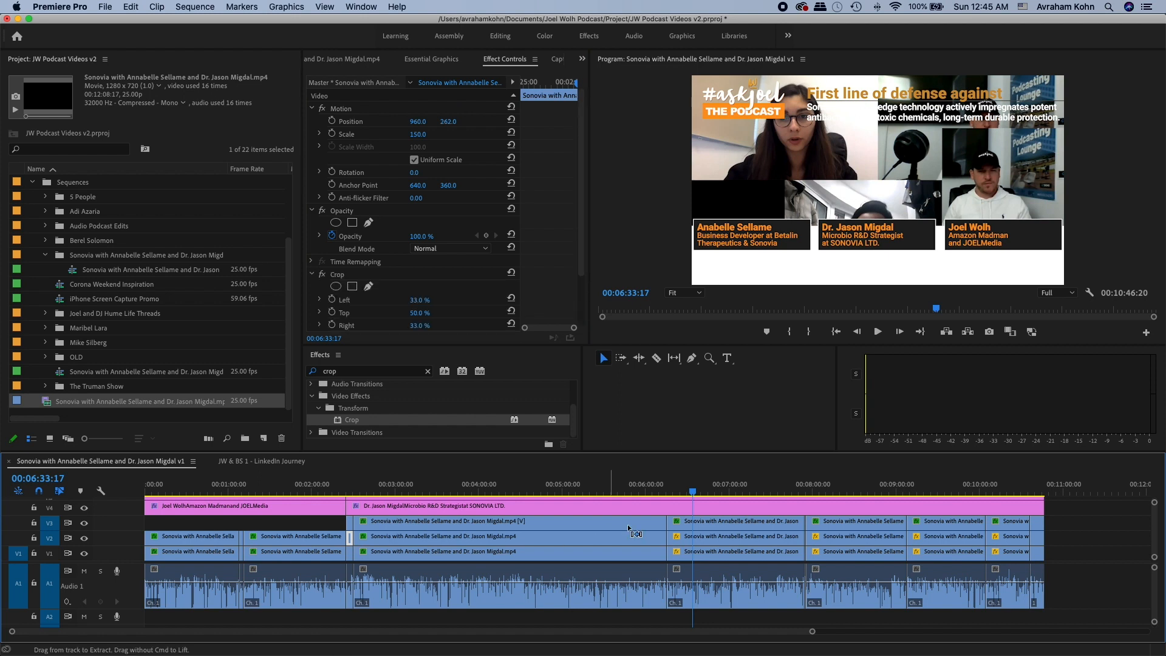
pyautogui.moveTo(1063, 539); pyautogui.dragTo(741, 540)
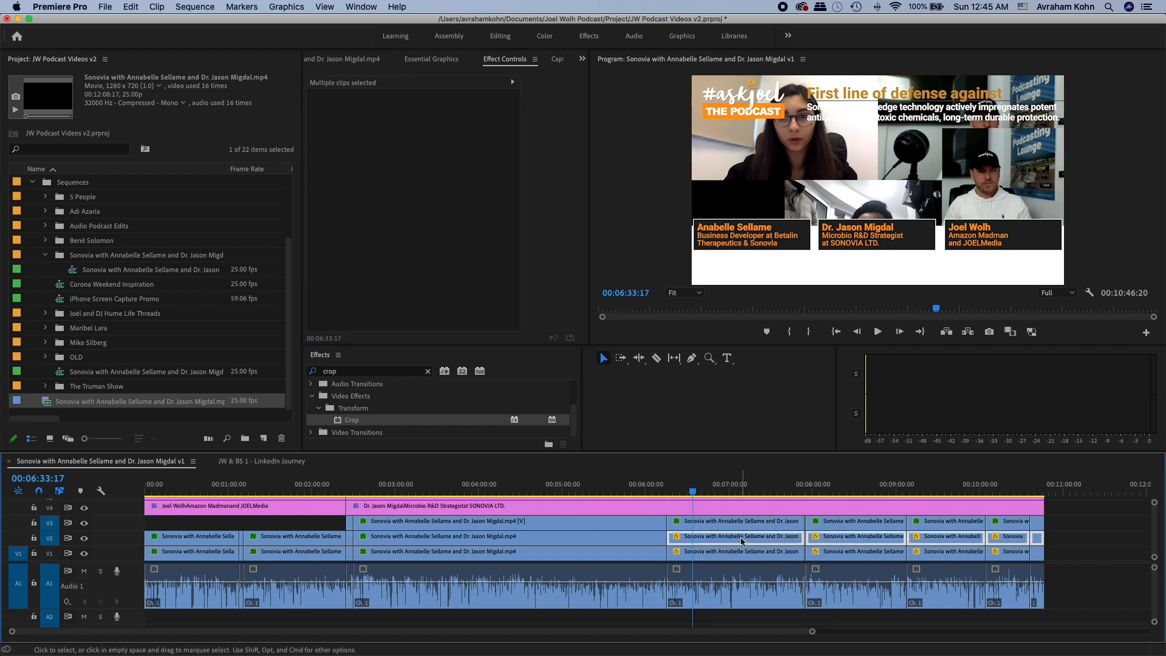
# - Copy the Motion and Crop settings from the third segment's V1 clip and paste them onto all following V1 clips
pyautogui.click(629, 552)
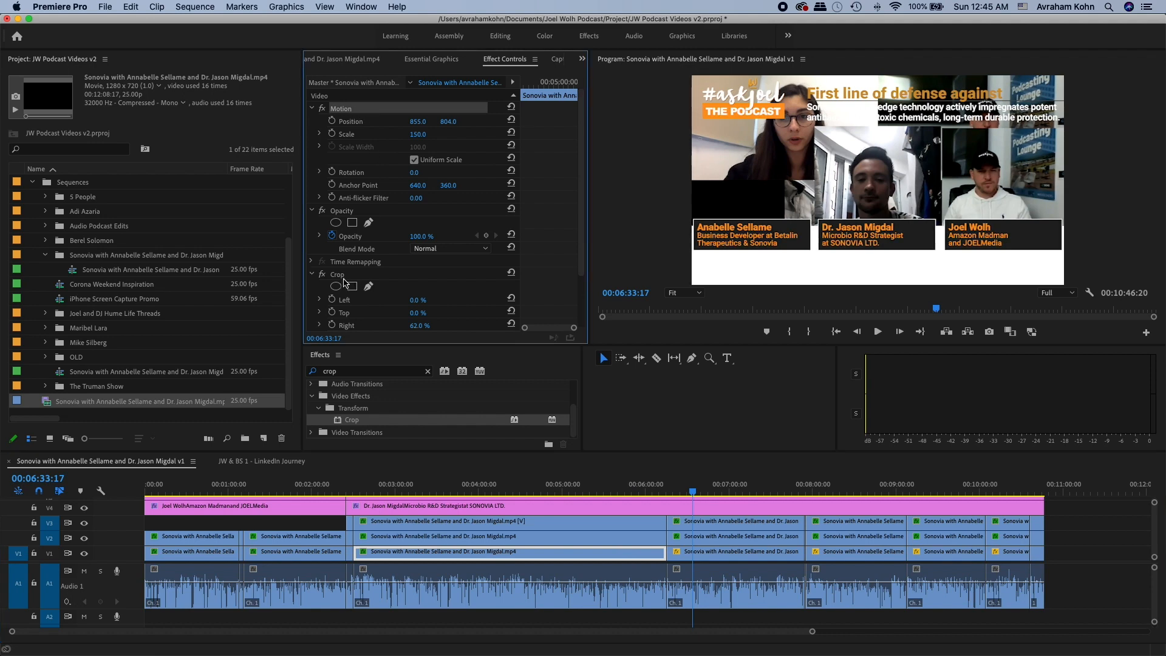
pyautogui.moveTo(345, 276); pyautogui.dragTo(353, 553)
pyautogui.moveTo(1064, 566); pyautogui.dragTo(777, 559)
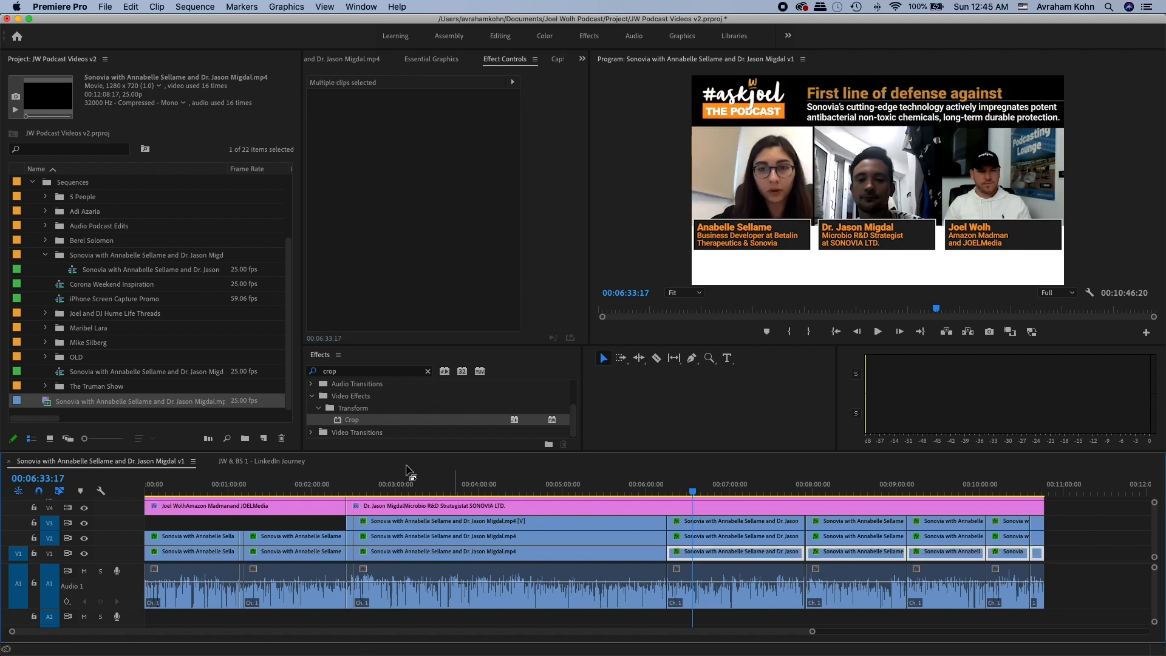
# - Play through the short segment around 00:02:28 and inspect the effect settings of its V3 and V1 clips
pyautogui.click(351, 483)
pyautogui.press('=')
pyautogui.press('=')
pyautogui.press('space')
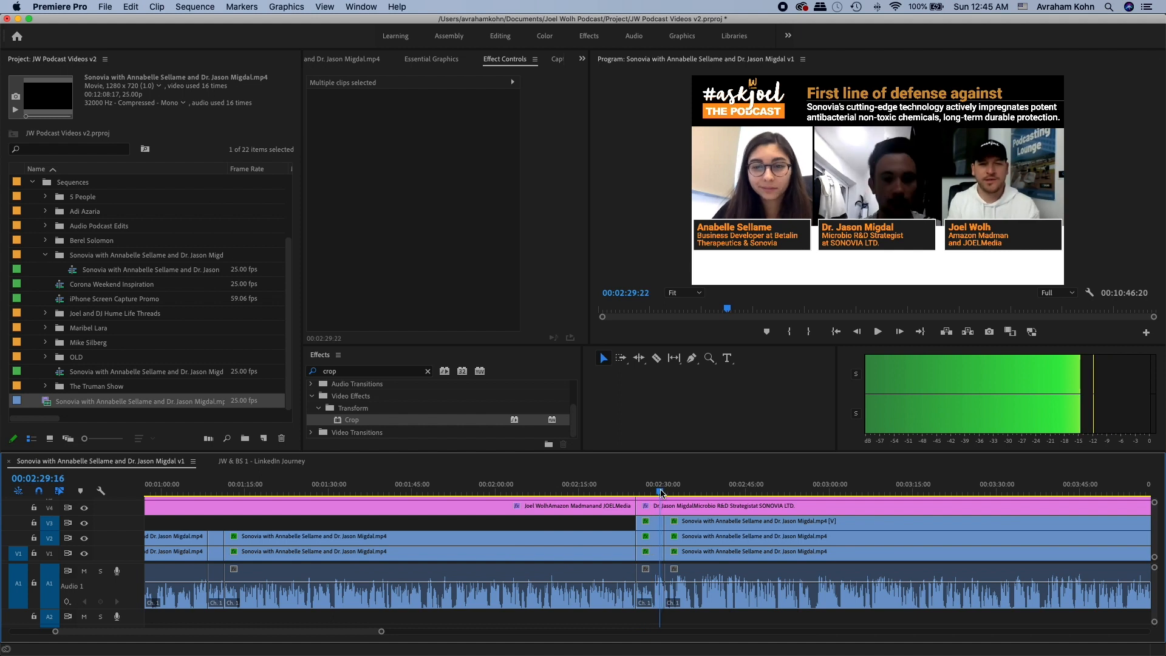
pyautogui.click(653, 493)
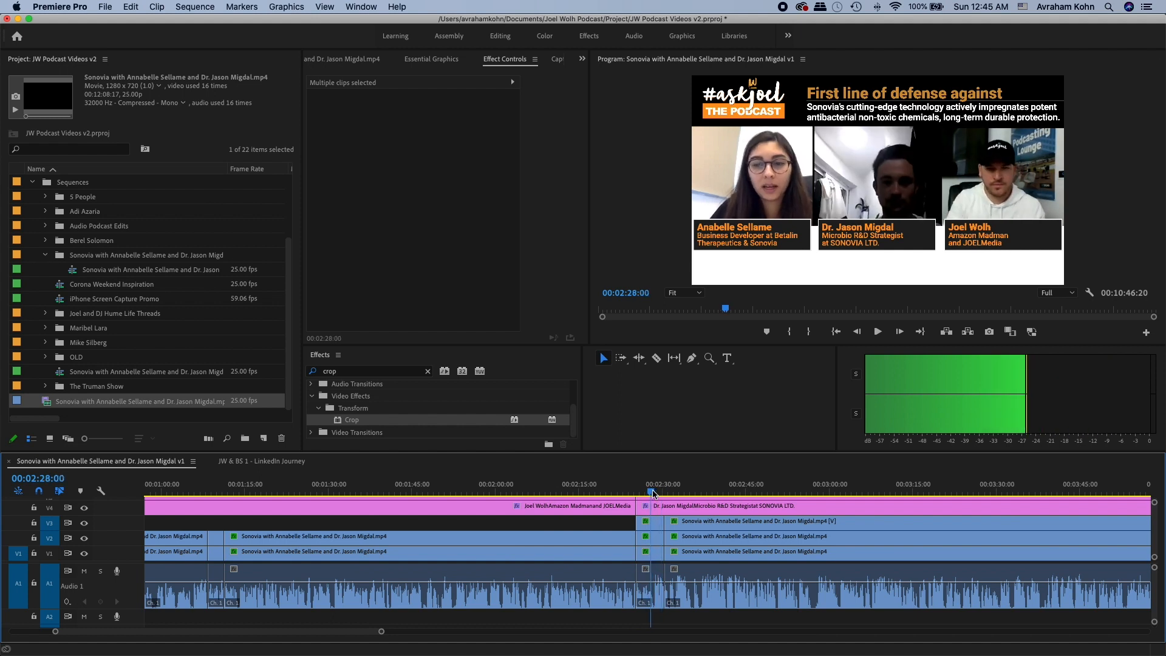
pyautogui.hotkey('shift', 'Left')
pyautogui.click(655, 523)
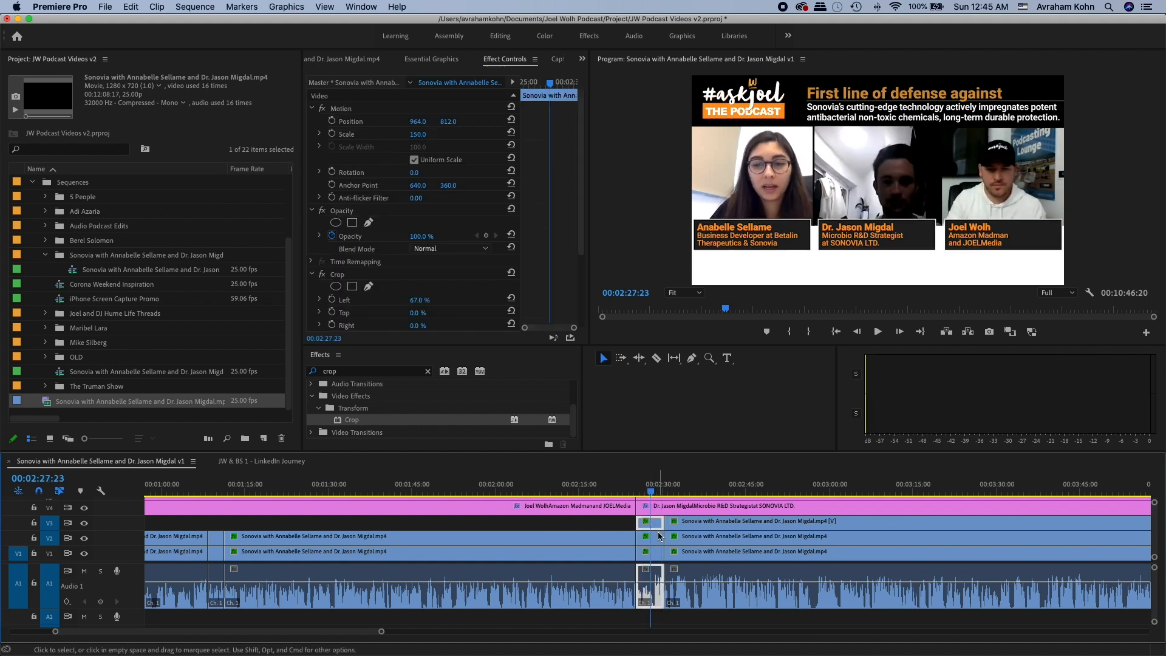
pyautogui.click(658, 554)
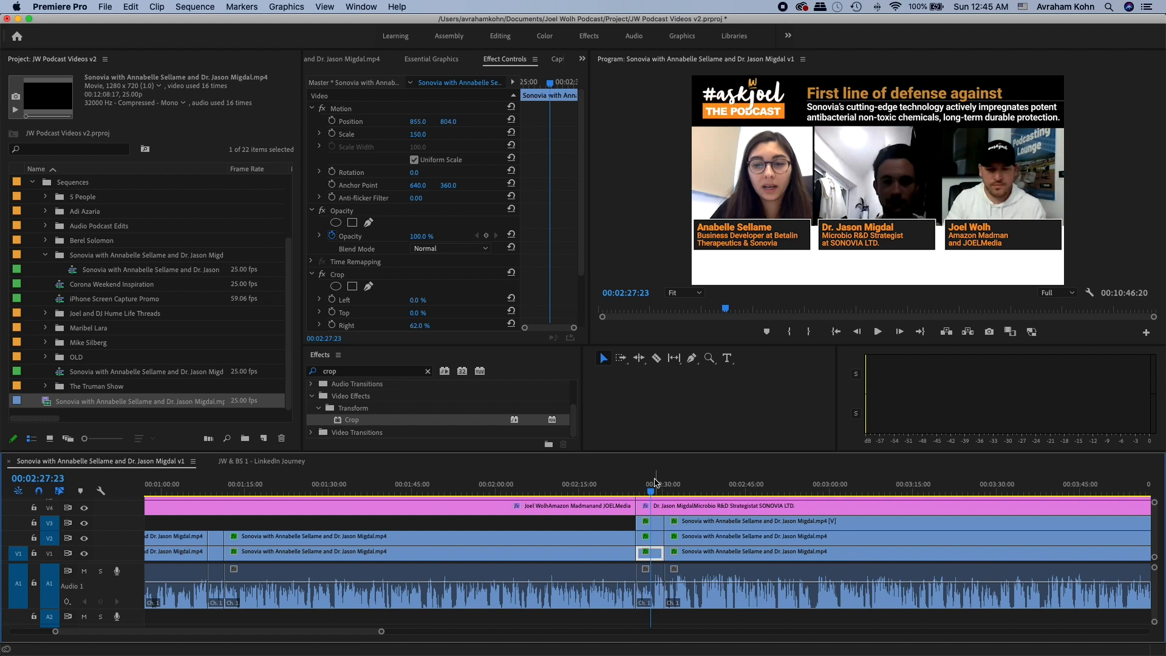
pyautogui.click(648, 483)
pyautogui.press('space')
pyautogui.press('space')
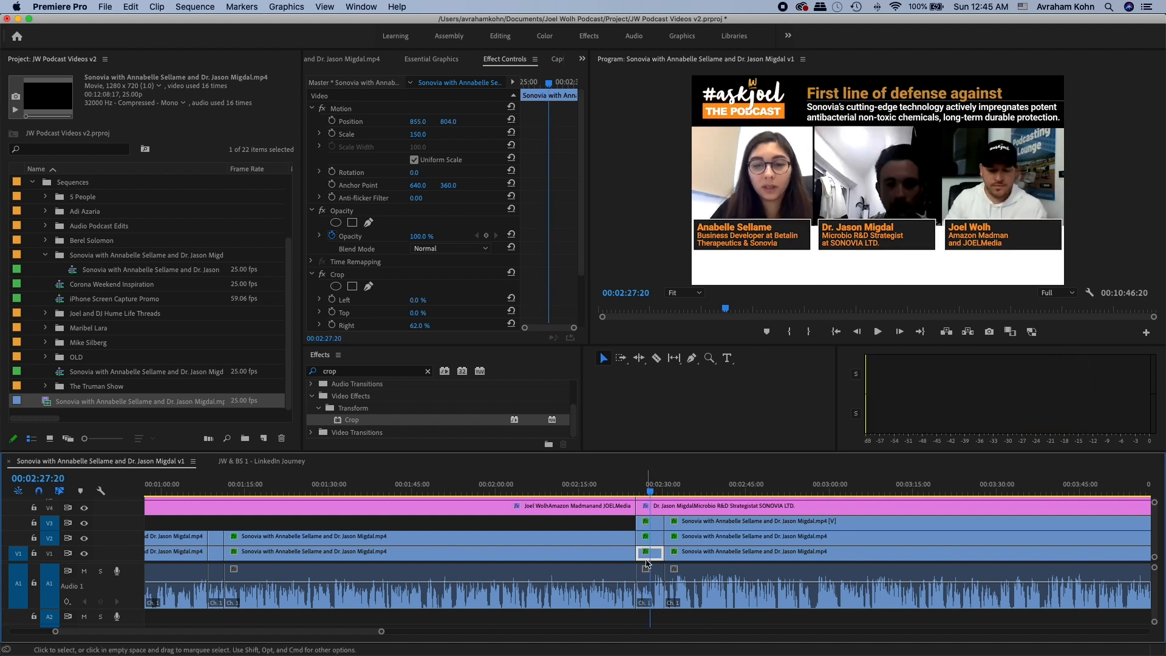
# - Identify the middle speaker's layer by toggling V1 and V2 visibility, and remove the short V2 clip's portion before 00:02:27:20
pyautogui.click(84, 553)
pyautogui.click(85, 553)
pyautogui.click(84, 538)
pyautogui.click(85, 538)
pyautogui.click(645, 537)
pyautogui.moveTo(655, 537); pyautogui.dragTo(655, 537)
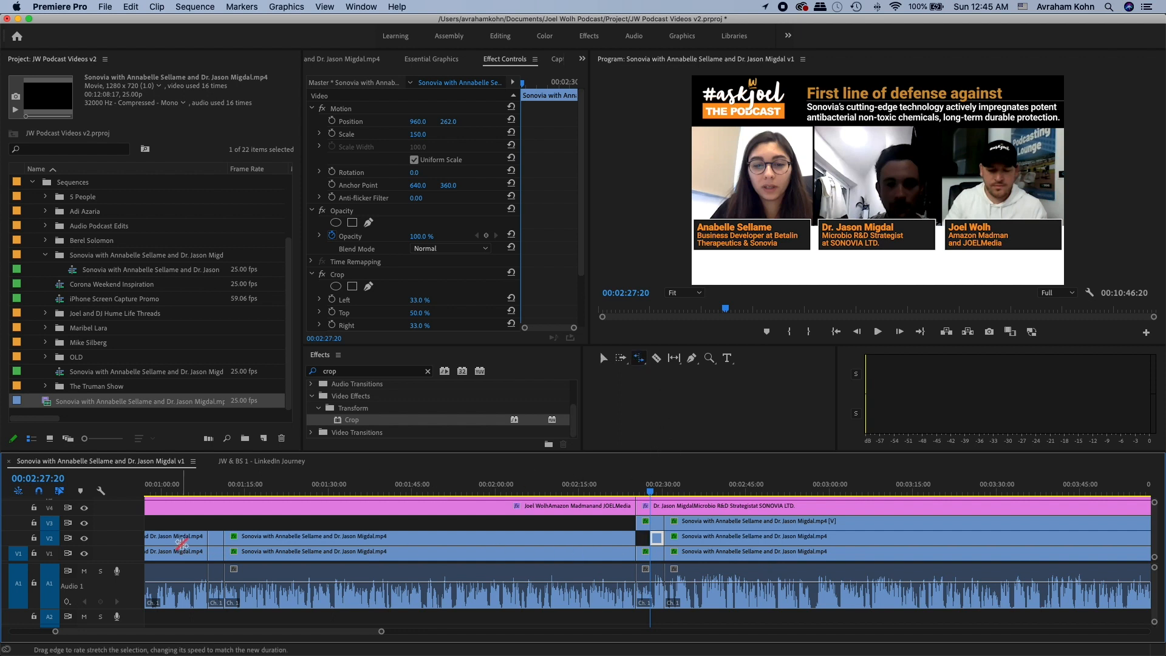
# - Rate-stretch the remaining short V2 clip back to the start of its segment, and return to the Selection tool
pyautogui.keyDown('alt'); pyautogui.scroll(3, 640, 528); pyautogui.keyUp('alt')
pyautogui.keyDown('alt'); pyautogui.scroll(2, 640, 528); pyautogui.keyUp('alt')
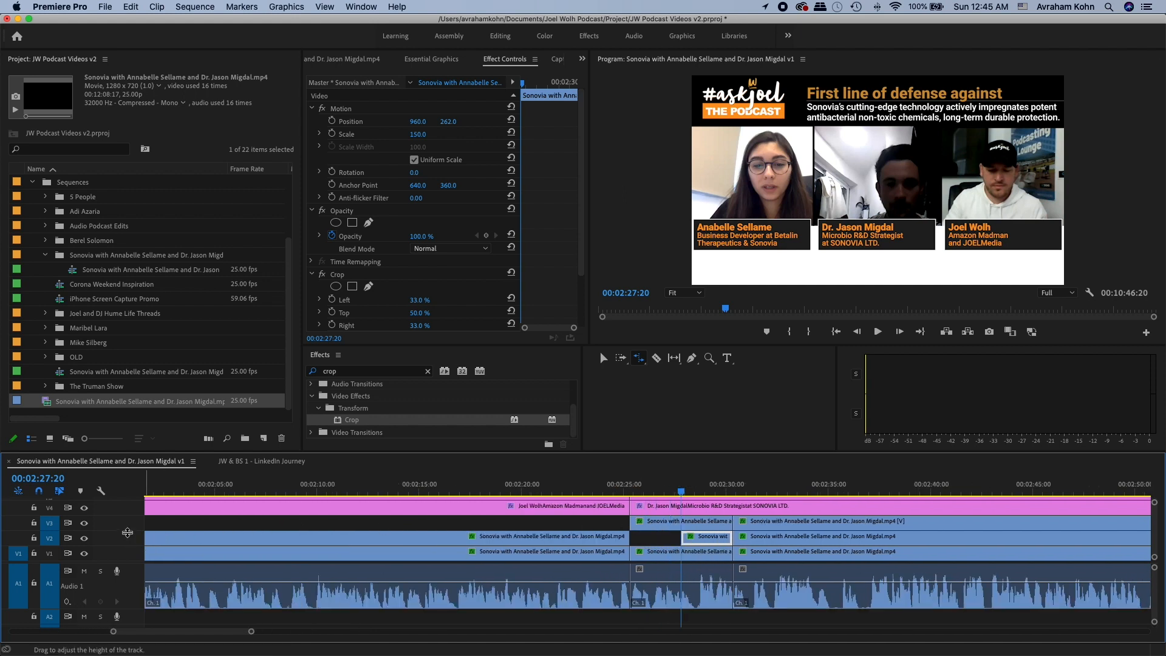
pyautogui.doubleClick(124, 540)
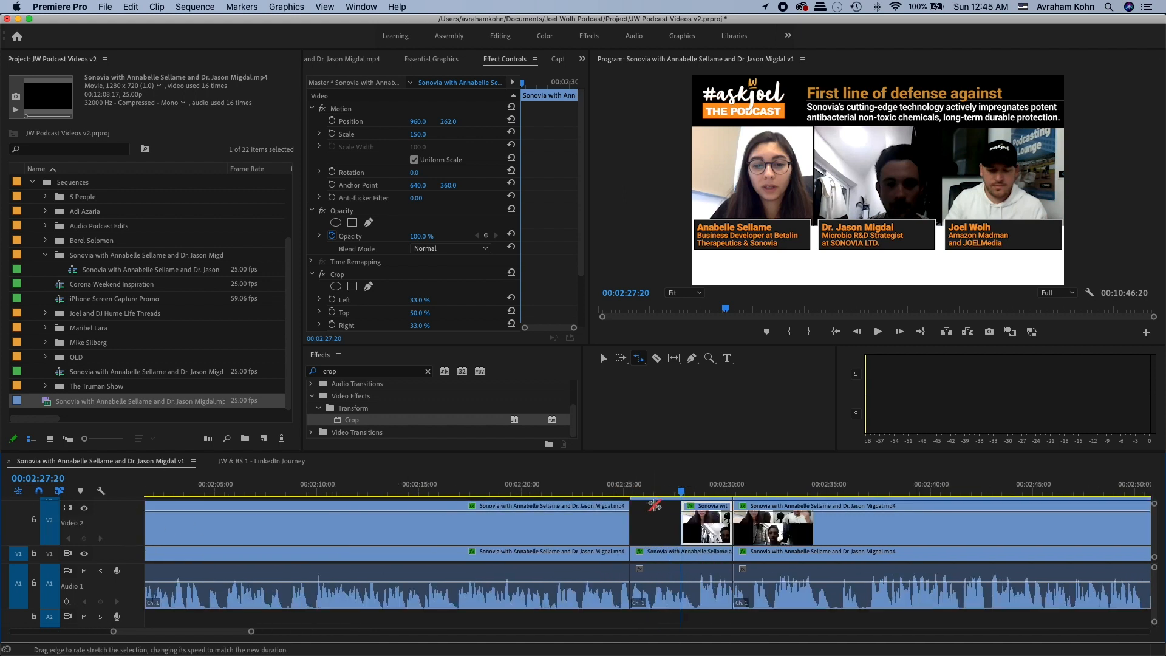
pyautogui.moveTo(682, 520); pyautogui.dragTo(596, 523)
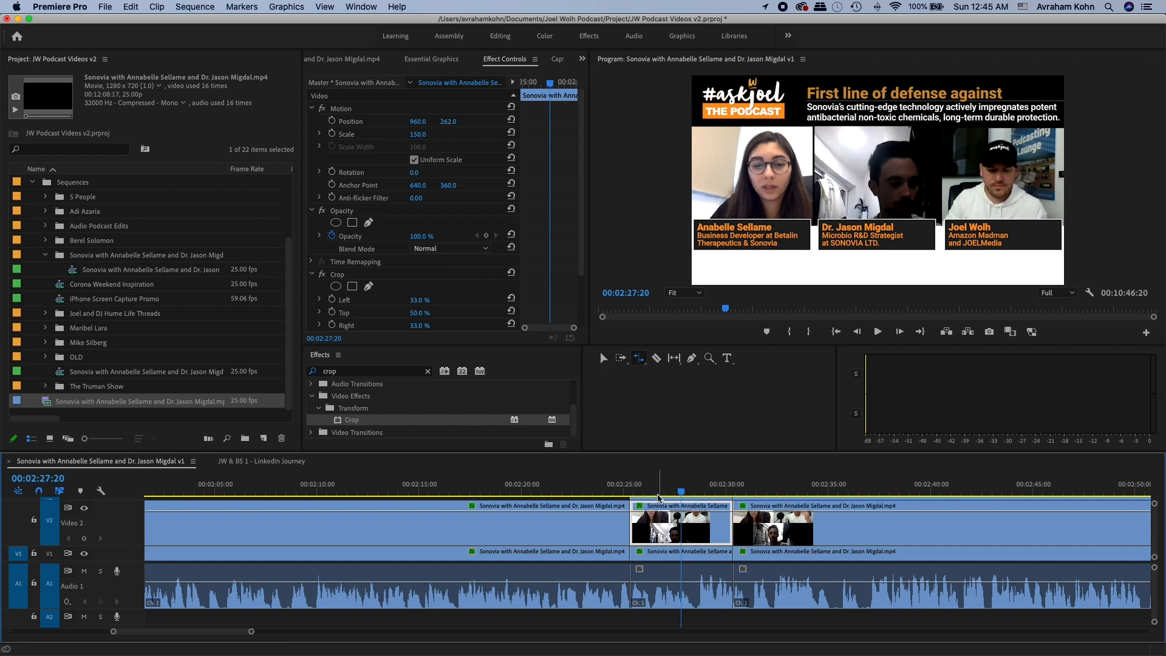
pyautogui.click(658, 572)
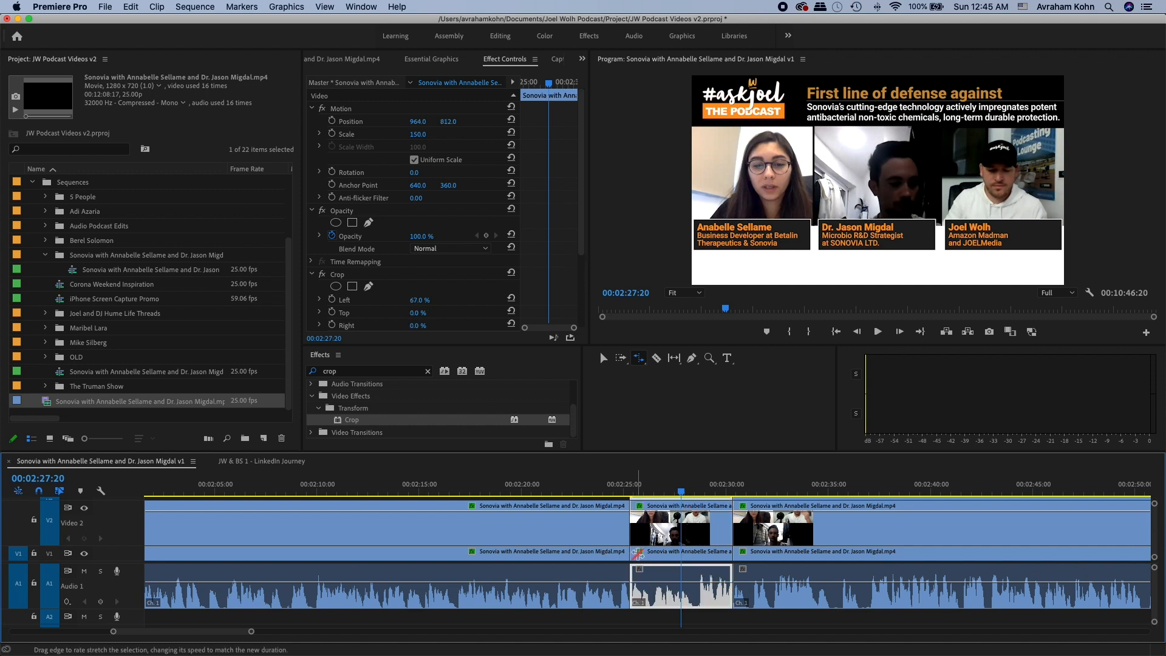
pyautogui.press('v')
# - Play the sequence from just before the short segment into the next one to check the stretched V2 clip
pyautogui.click(653, 508)
pyautogui.click(660, 489)
pyautogui.moveTo(661, 489); pyautogui.dragTo(621, 493)
pyautogui.press('space')
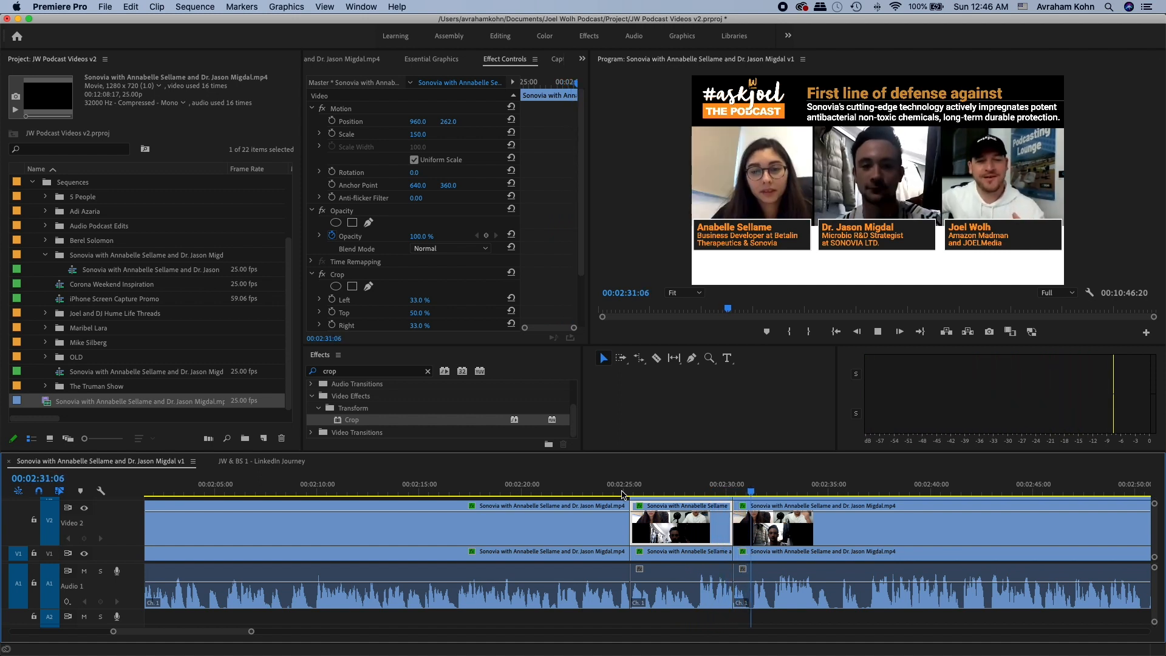
pyautogui.press('space')
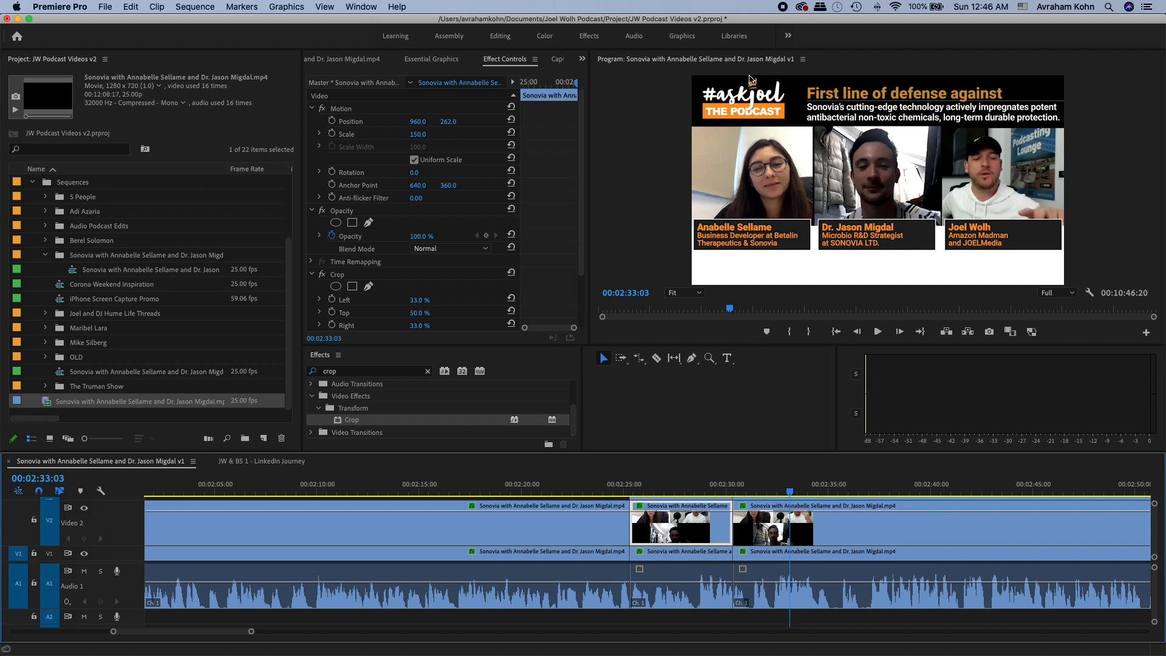
# - Collapse the V2 track, switch to the Color workspace and resize the timeline area to fit below the program monitor
pyautogui.press('-')
pyautogui.press('-')
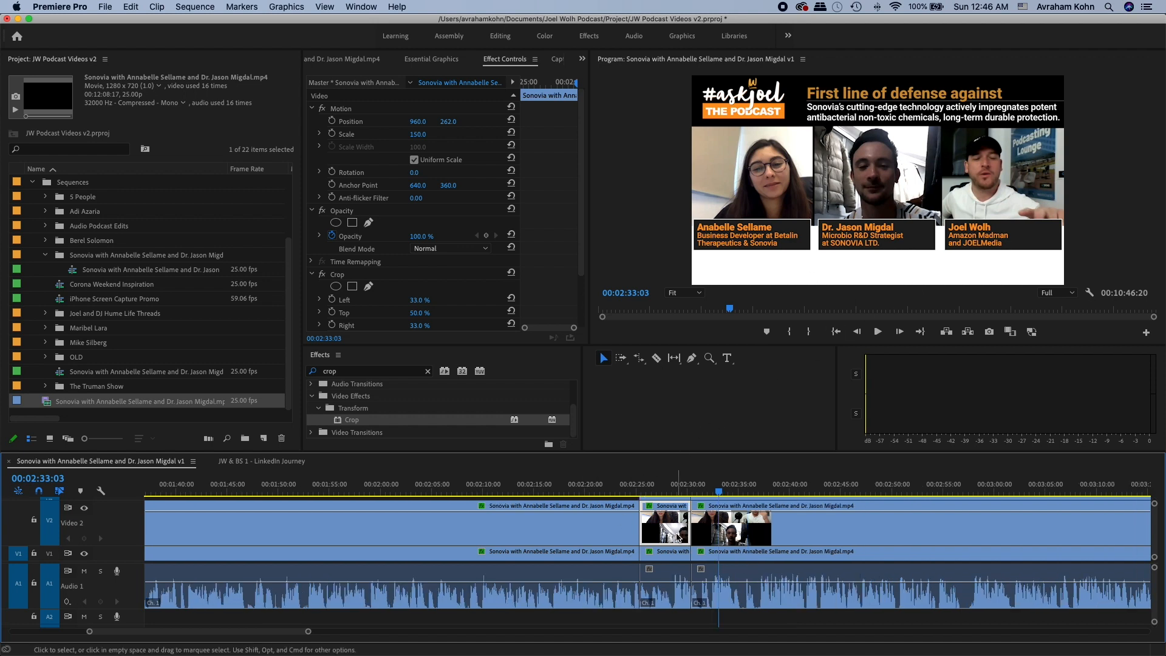
pyautogui.doubleClick(119, 527)
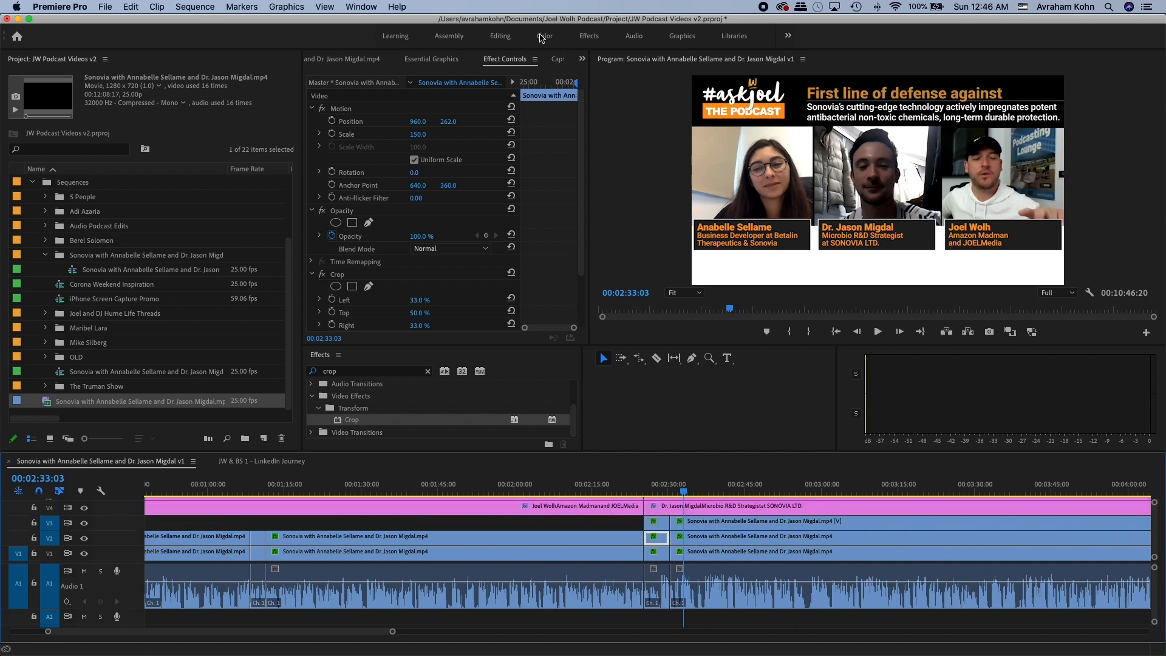
pyautogui.click(544, 38)
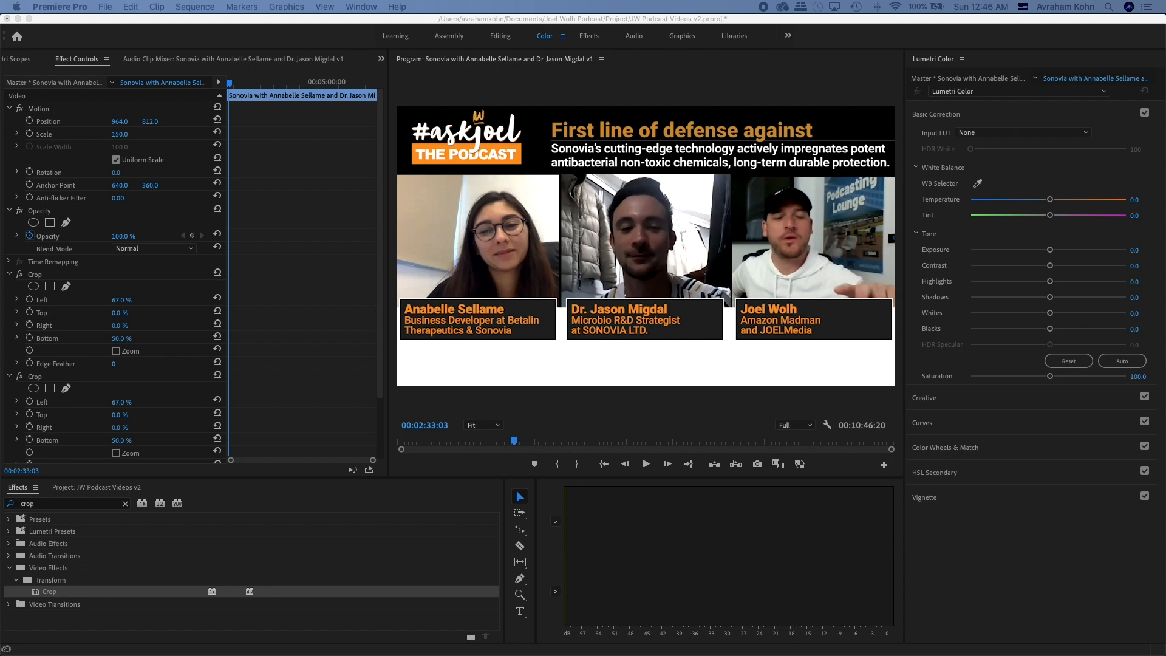
pyautogui.moveTo(1090, 245); pyautogui.dragTo(614, 643)
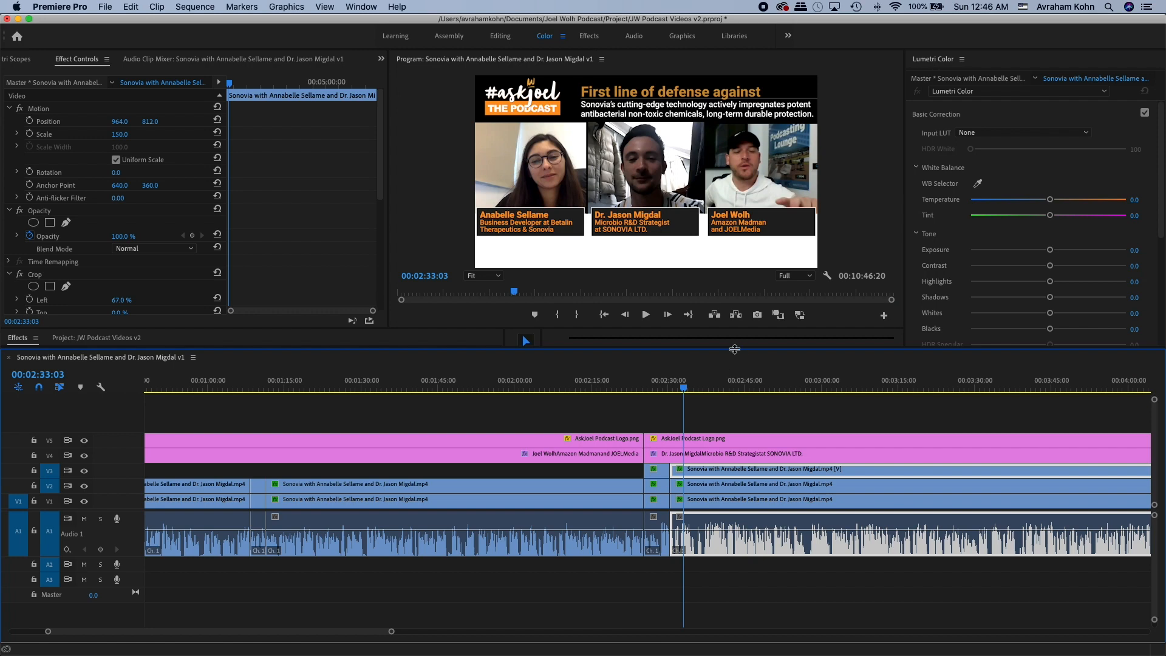
pyautogui.moveTo(713, 346); pyautogui.dragTo(714, 452)
pyautogui.click(371, 7)
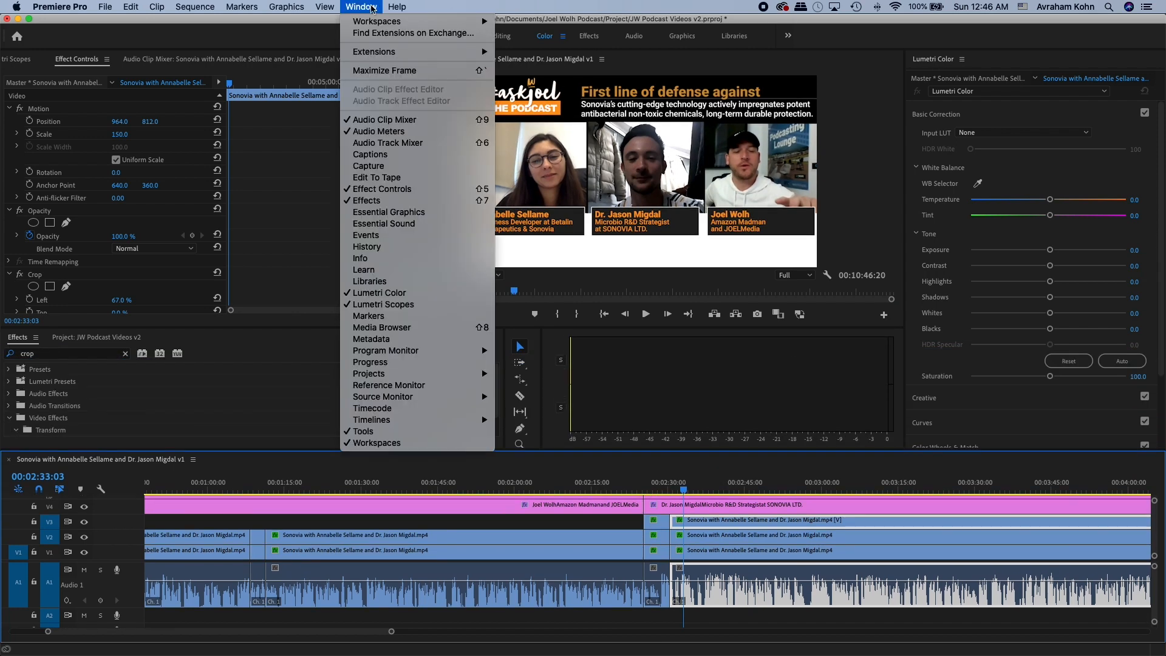
pyautogui.moveTo(370, 24)
pyautogui.click(303, 181)
pyautogui.moveTo(464, 55)
pyautogui.mouseDown()
pyautogui.moveTo(503, 76)
pyautogui.moveTo(501, 310)
pyautogui.moveTo(466, 63)
pyautogui.mouseUp()
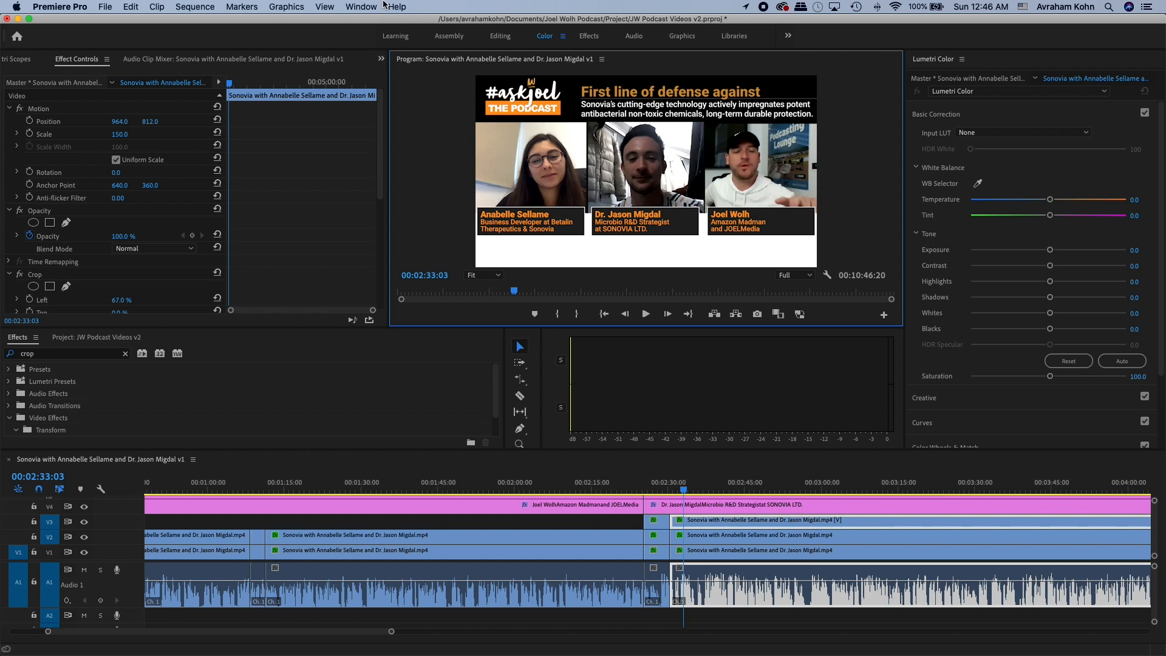
pyautogui.click(362, 7)
pyautogui.moveTo(368, 24)
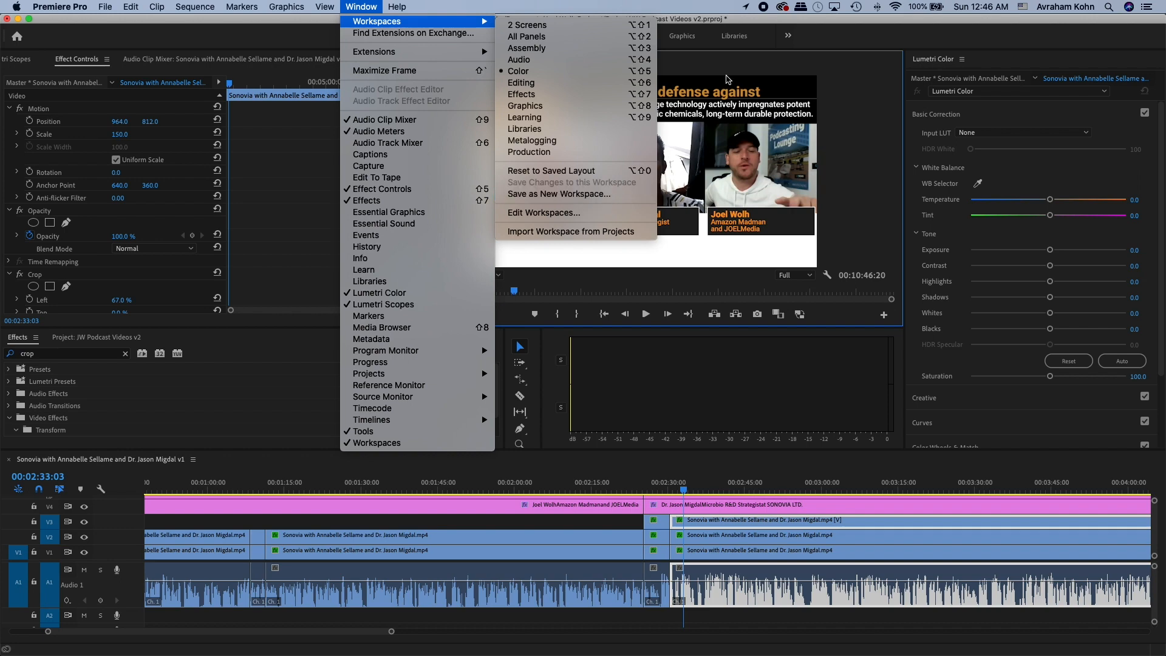
pyautogui.click(682, 60)
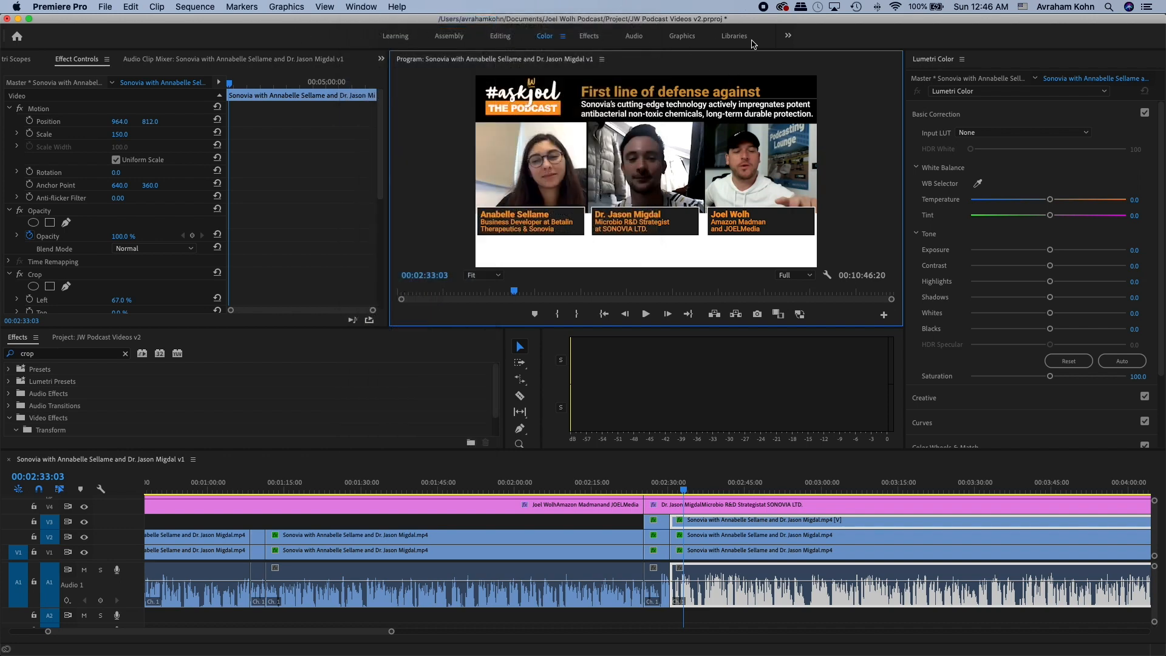
pyautogui.click(358, 6)
pyautogui.moveTo(386, 55)
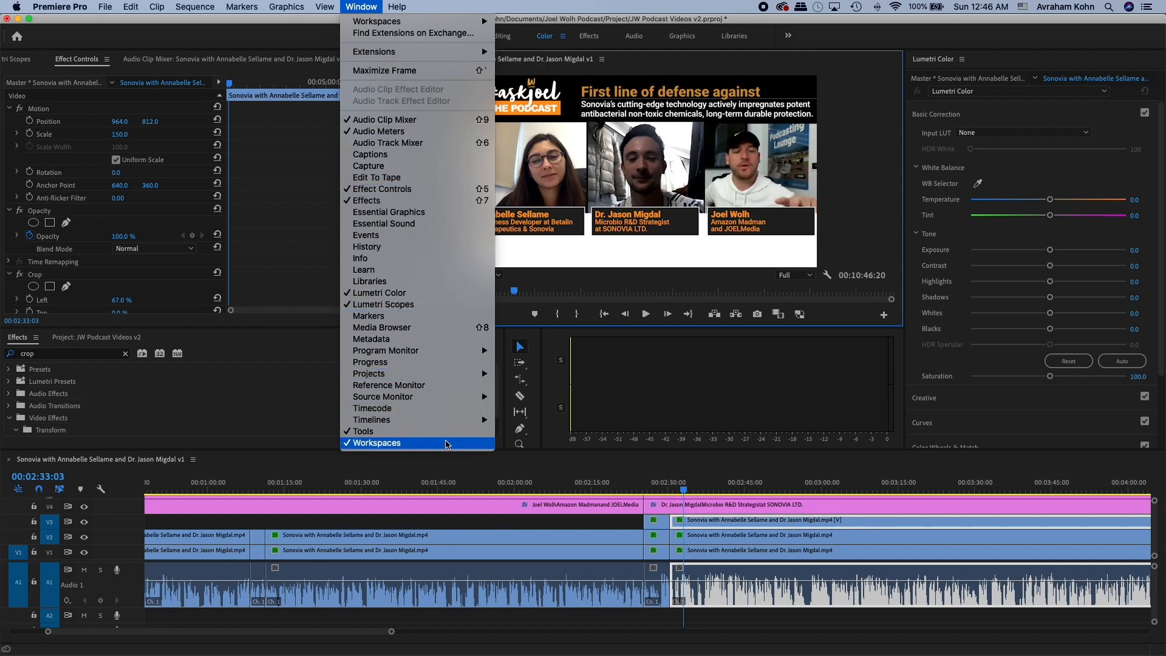
pyautogui.press('Escape')
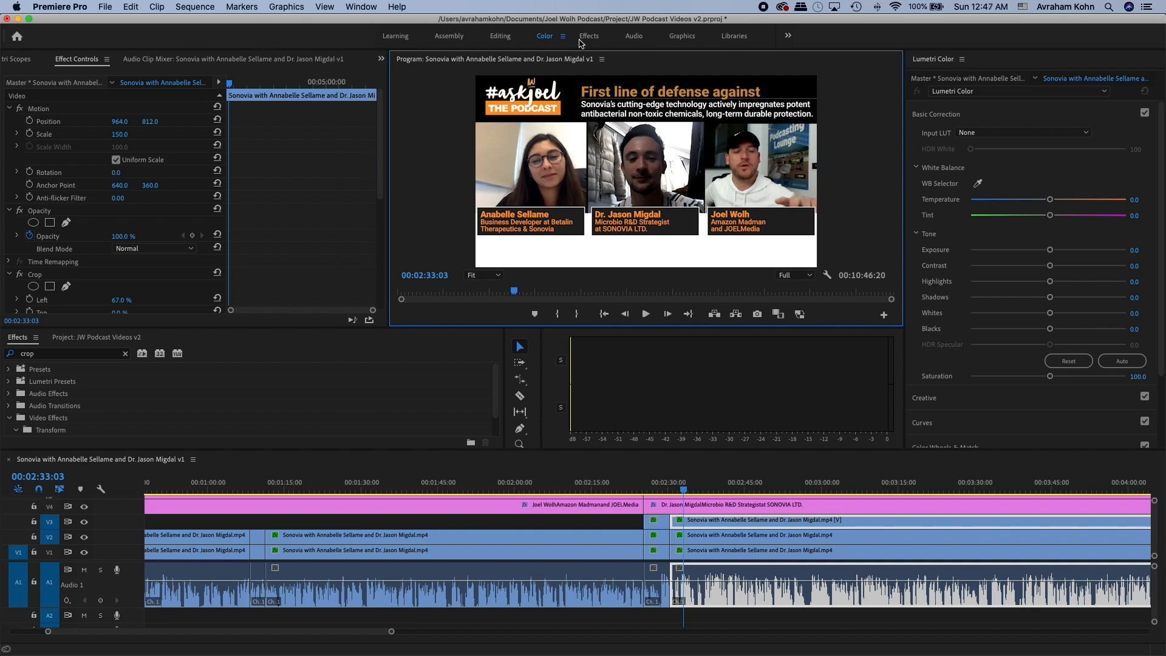
# - Brighten the short segment's V3 clip in Lumetri Color with Exposure 0.7 and Shadows 34.6, toggling V3 visibility to identify its speaker
pyautogui.click(644, 513)
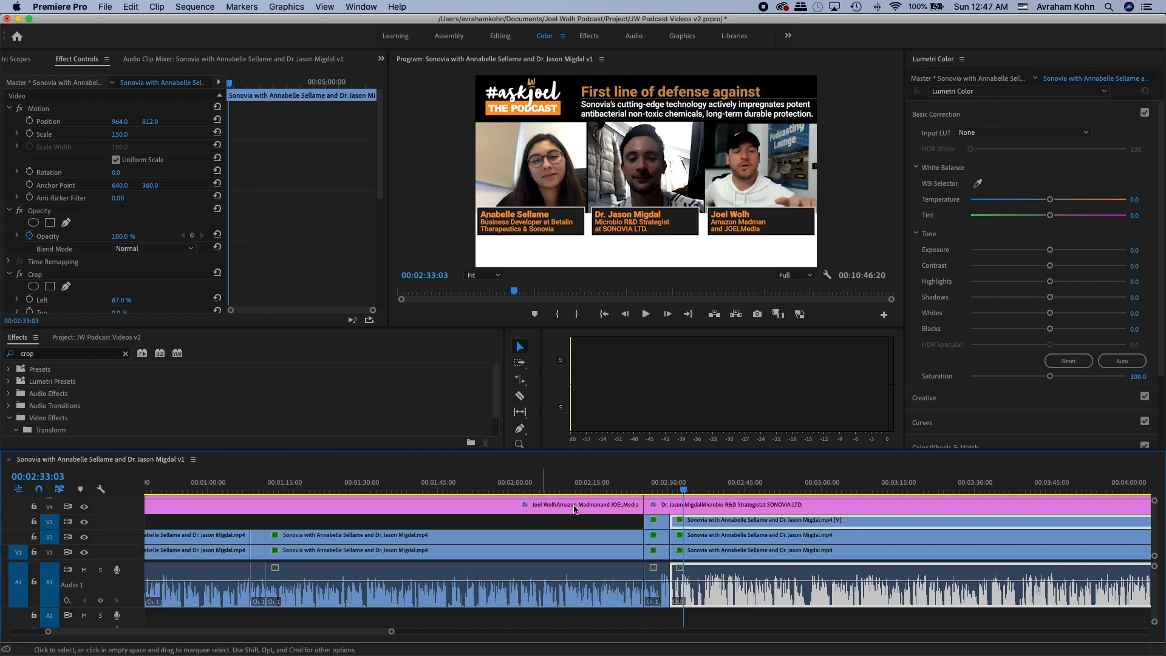
pyautogui.click(655, 488)
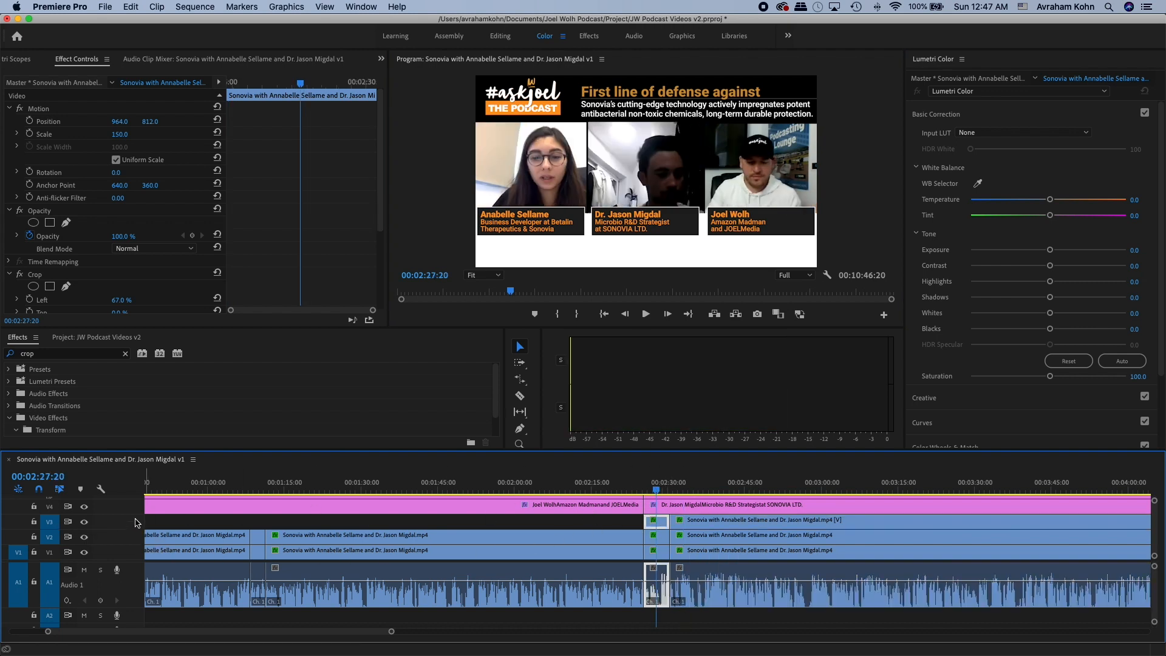
pyautogui.click(84, 522)
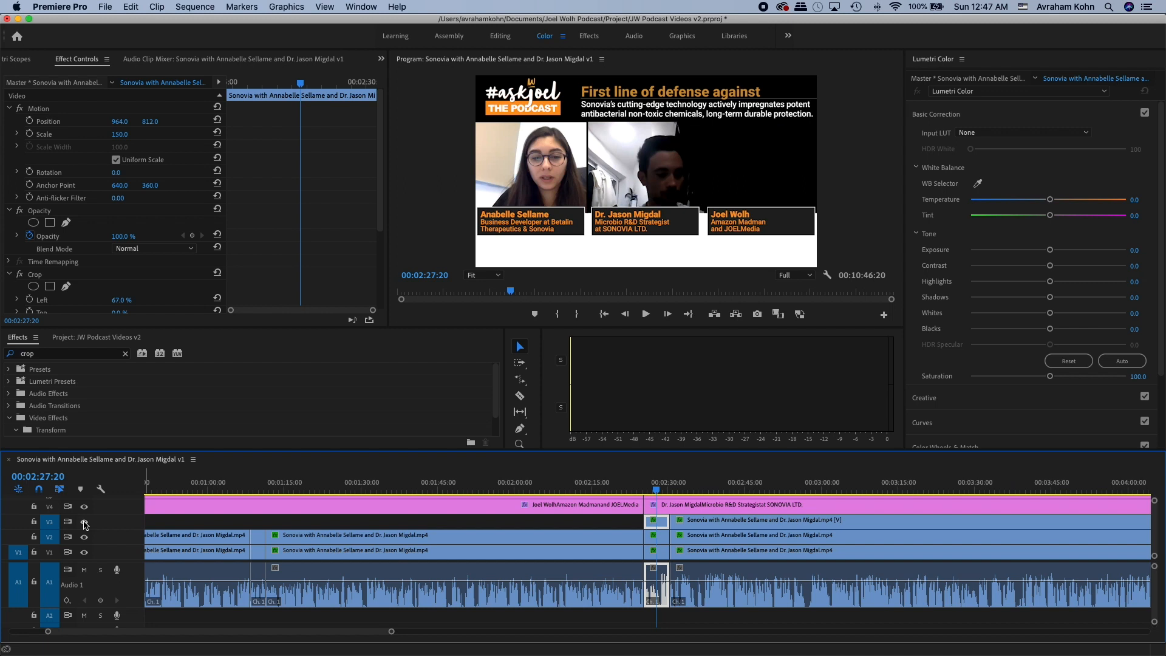
pyautogui.click(84, 522)
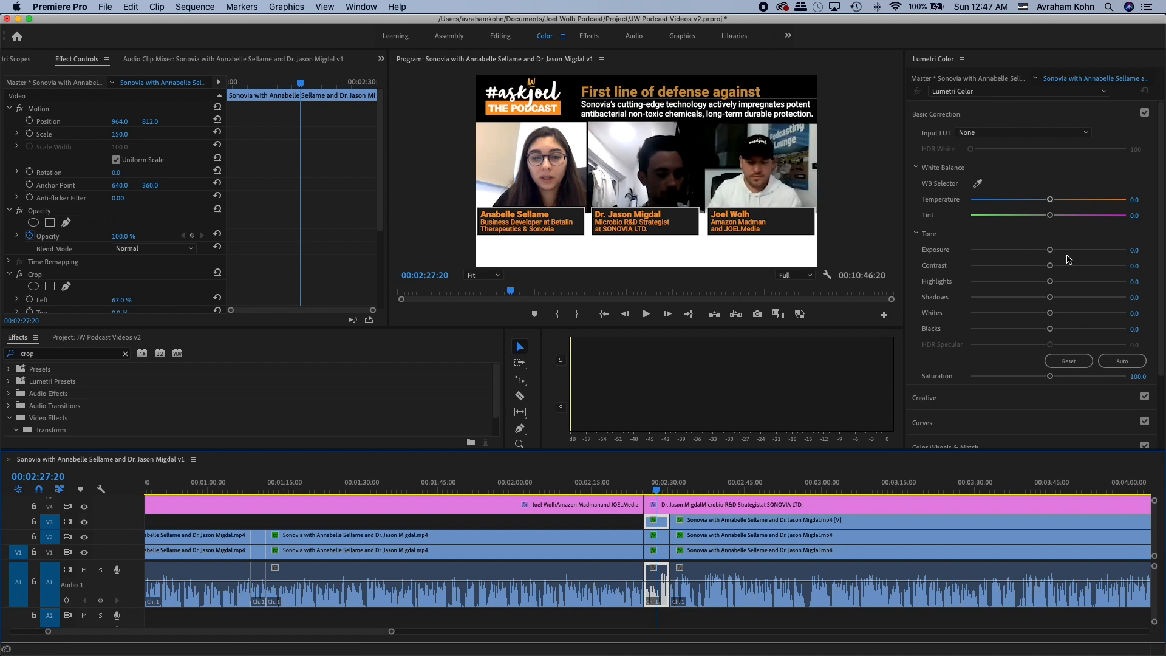
pyautogui.moveTo(1050, 251); pyautogui.dragTo(1059, 250)
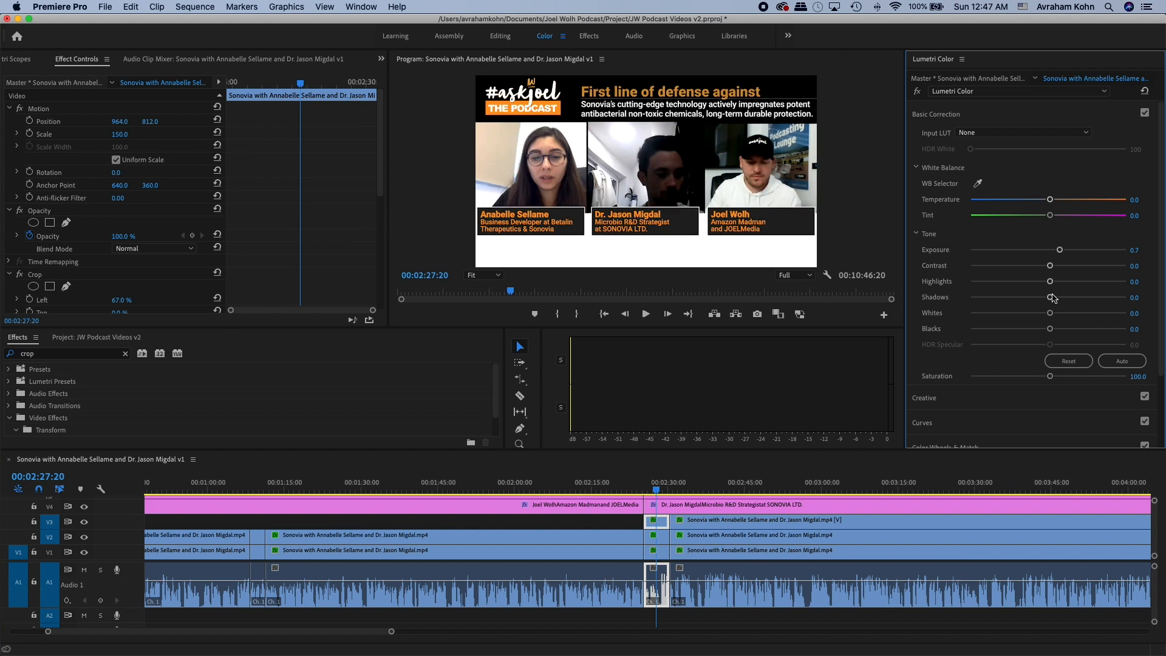
pyautogui.moveTo(1052, 299); pyautogui.dragTo(1075, 298)
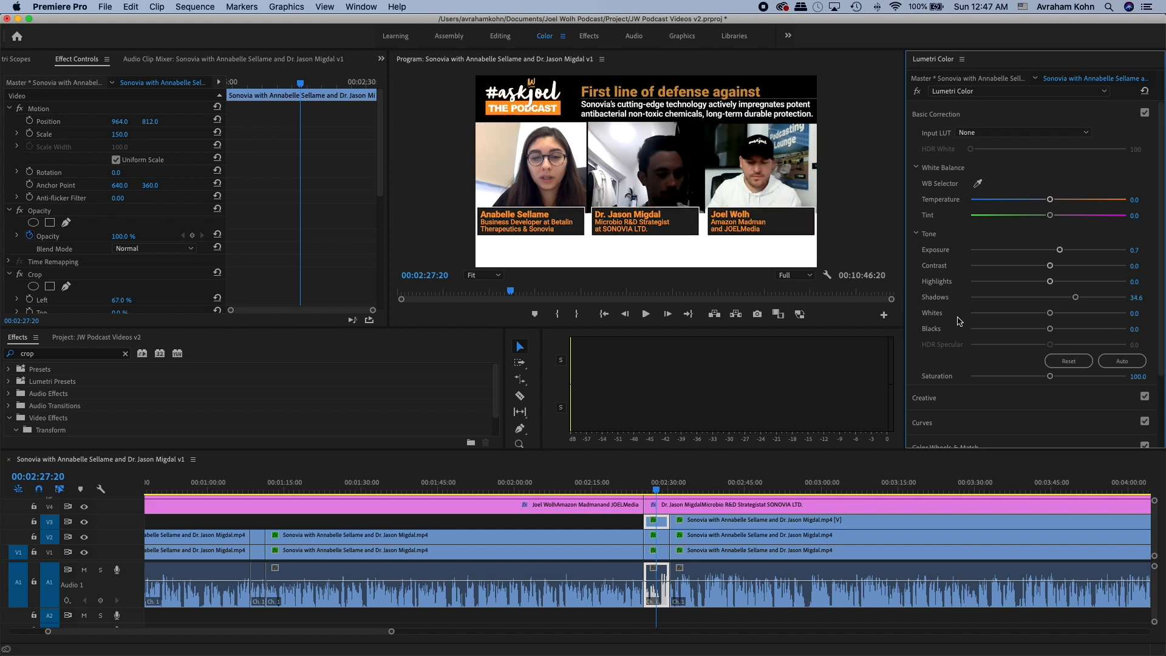
# - Copy the Lumetri Color effect from the short segment's V3 clip
pyautogui.moveTo(654, 490); pyautogui.dragTo(654, 490)
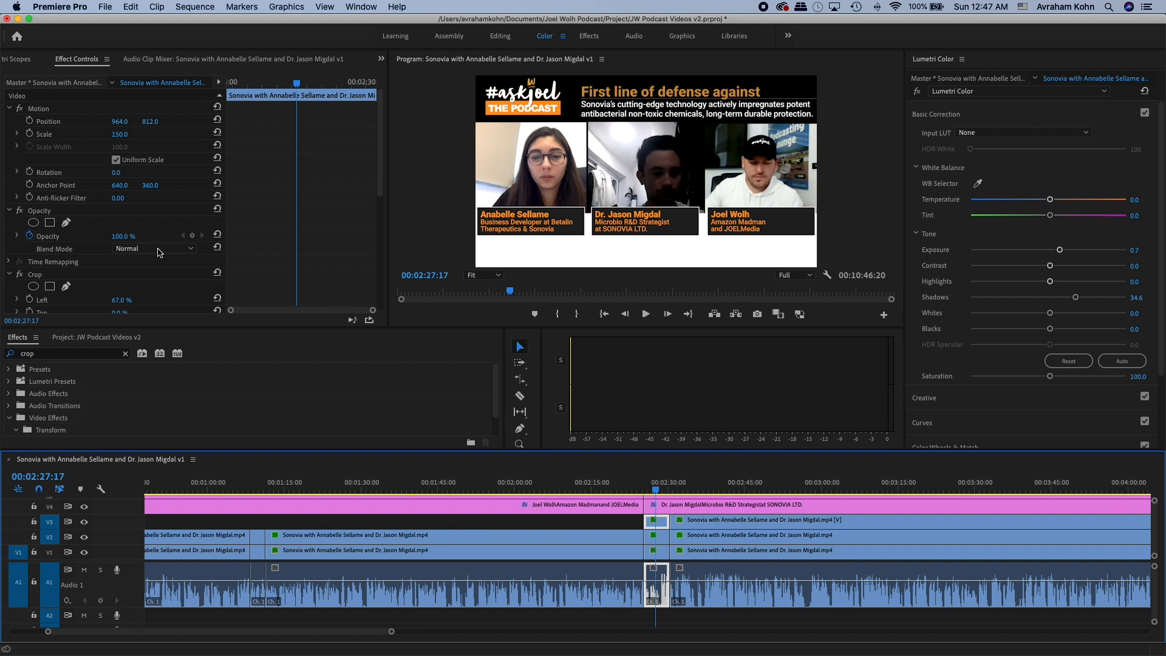
pyautogui.click(84, 110)
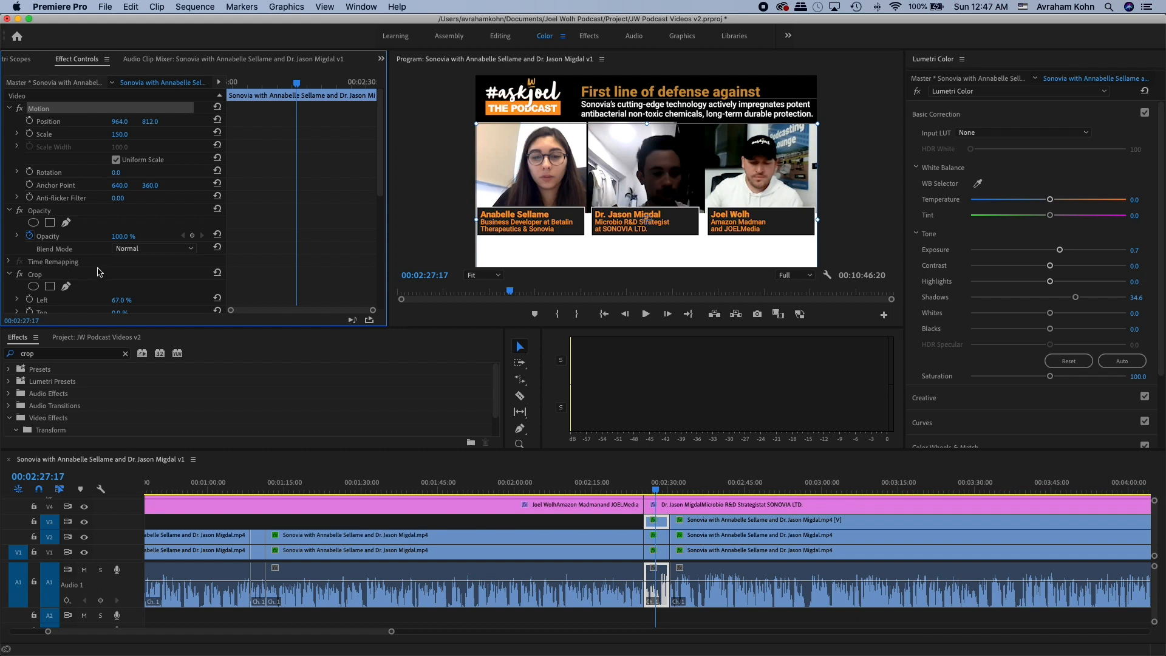
pyautogui.scroll(-4, 99, 270)
pyautogui.click(44, 243)
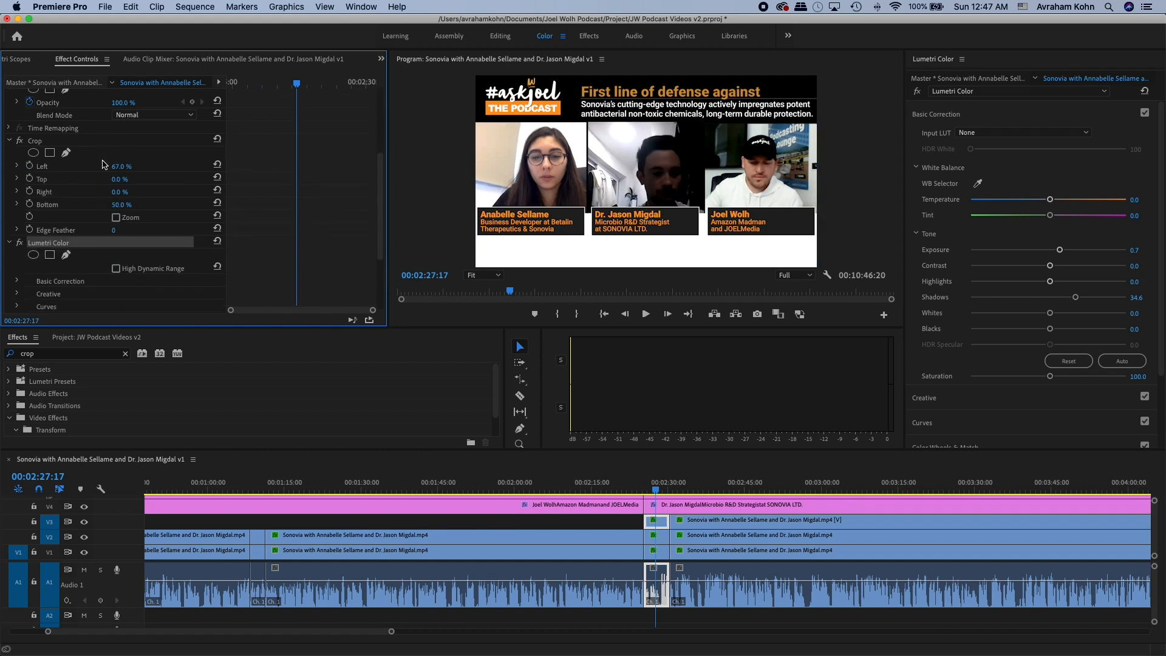
pyautogui.click(136, 6)
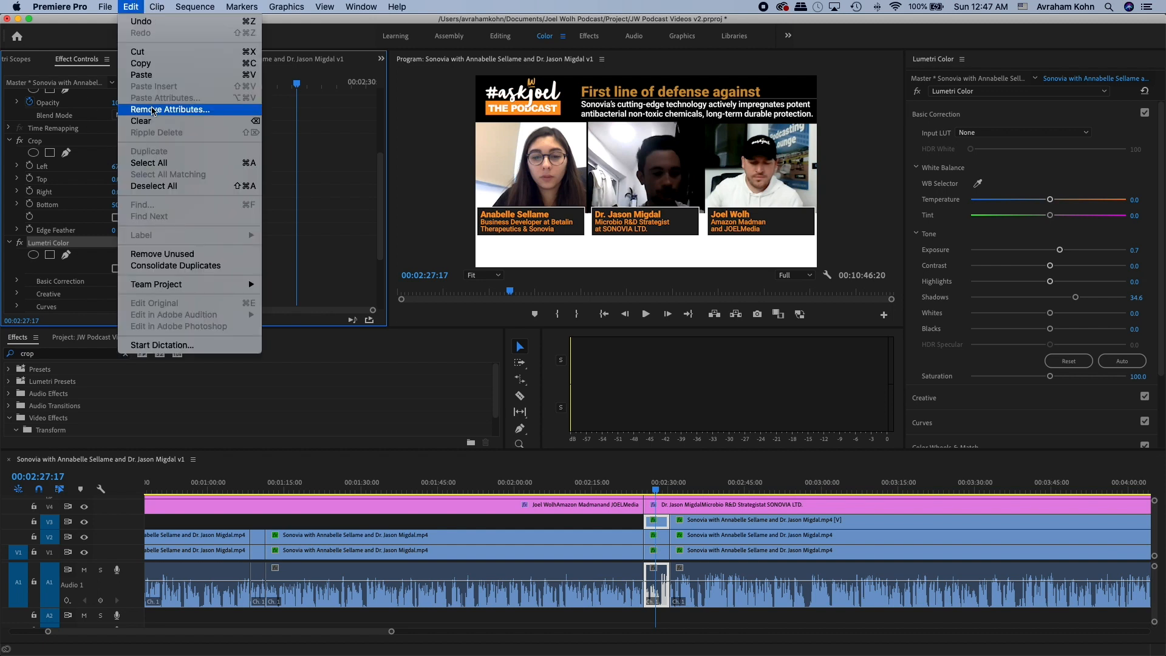
pyautogui.click(156, 64)
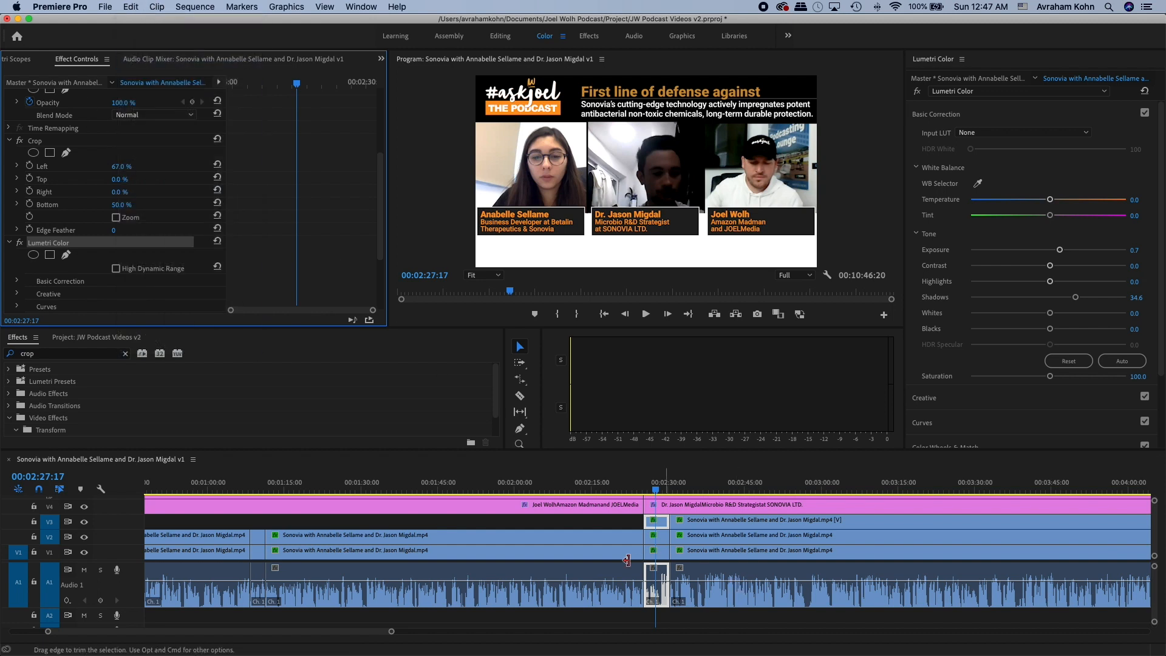
# - Paste the copied Lumetri Color effect onto the V2 clips of the opening two-speaker segments, toggling V2 visibility to identify its speaker
pyautogui.hscroll(-5, 546, 480)
pyautogui.click(541, 483)
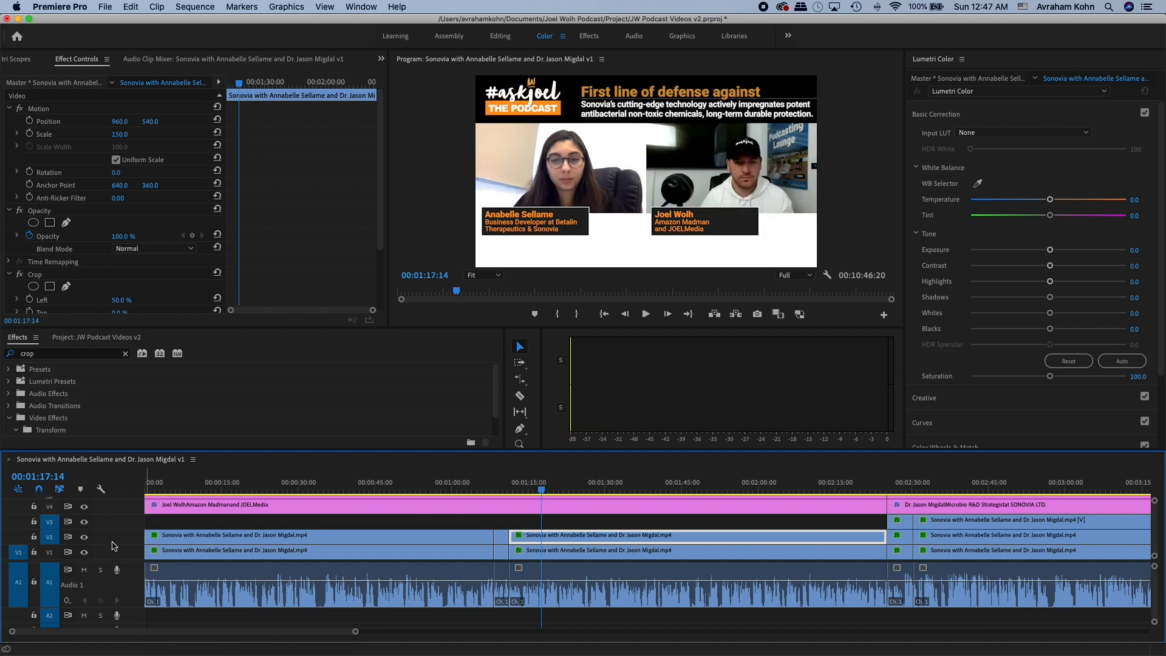
pyautogui.click(84, 538)
pyautogui.click(84, 539)
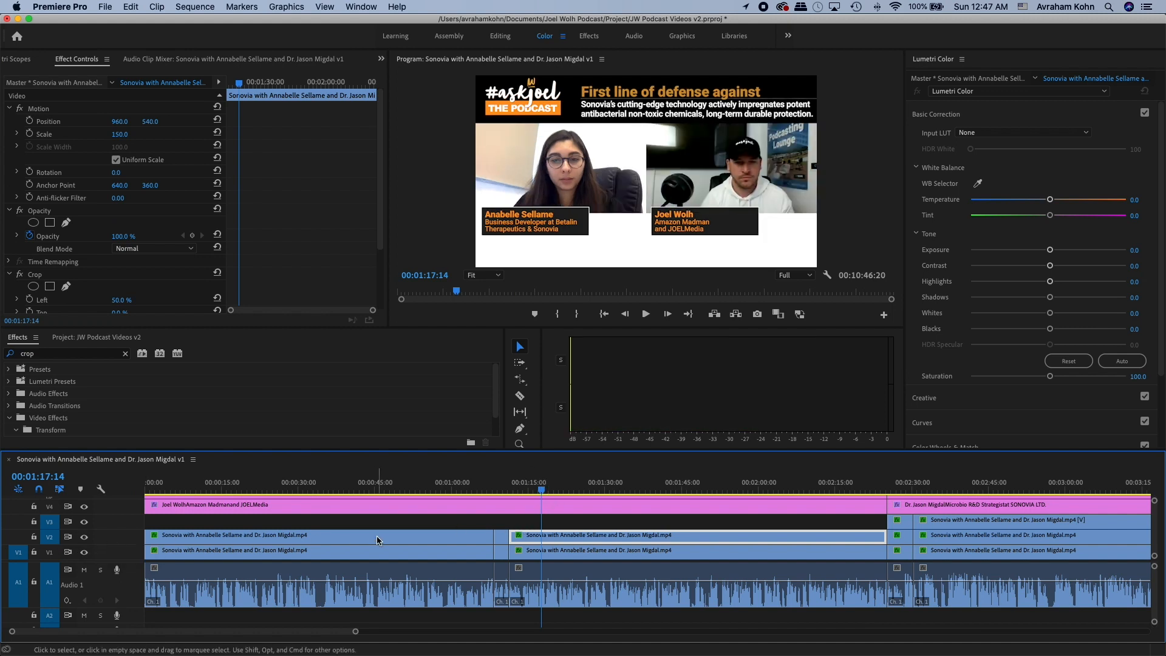
pyautogui.moveTo(362, 523); pyautogui.dragTo(559, 544)
pyautogui.press('\\')
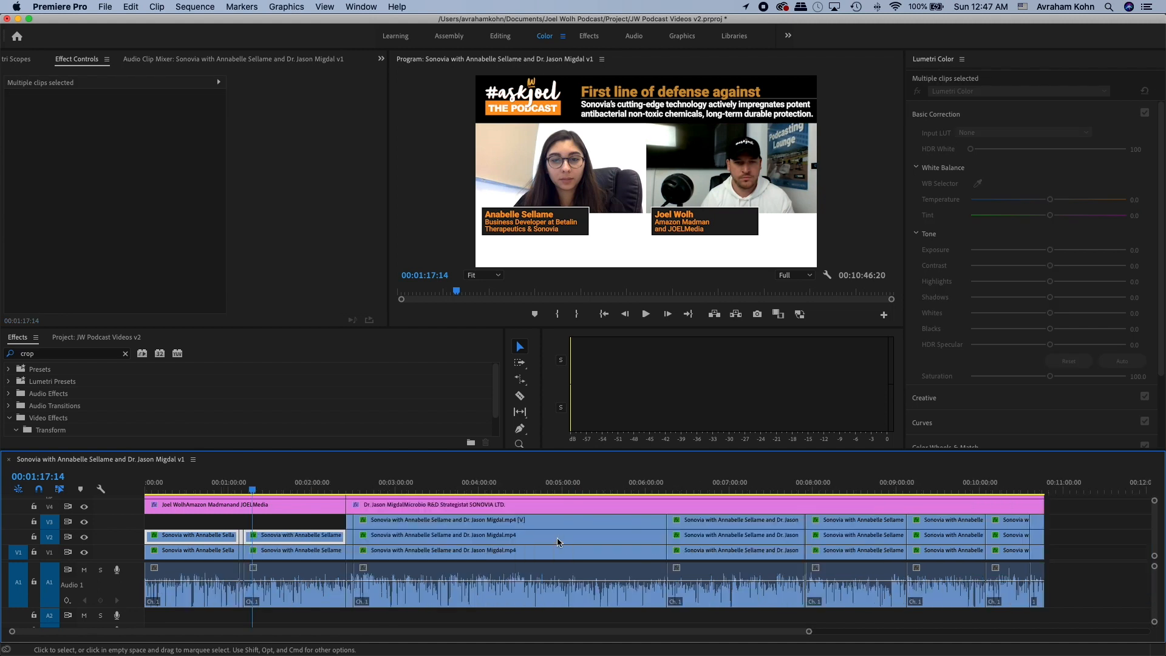
pyautogui.moveTo(187, 521); pyautogui.dragTo(305, 535)
pyautogui.press('super+v')
# - Review the three-speaker segments and paste the copied Lumetri Color effect onto all V3 clips following the short segment
pyautogui.click(316, 493)
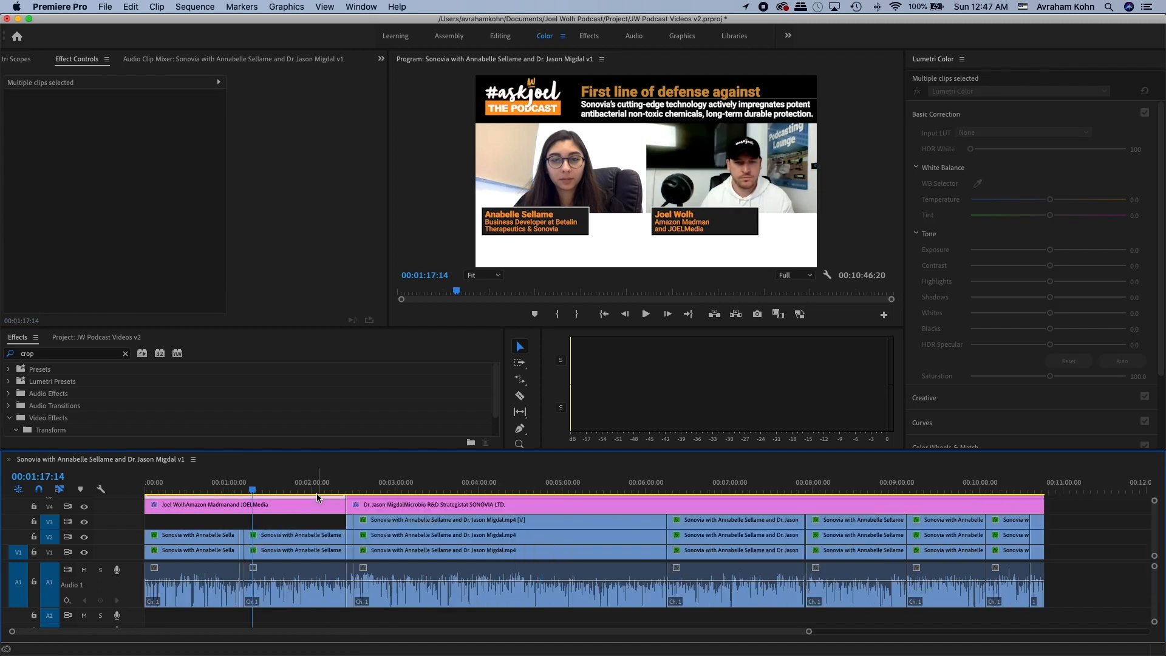
pyautogui.moveTo(322, 486); pyautogui.dragTo(336, 487)
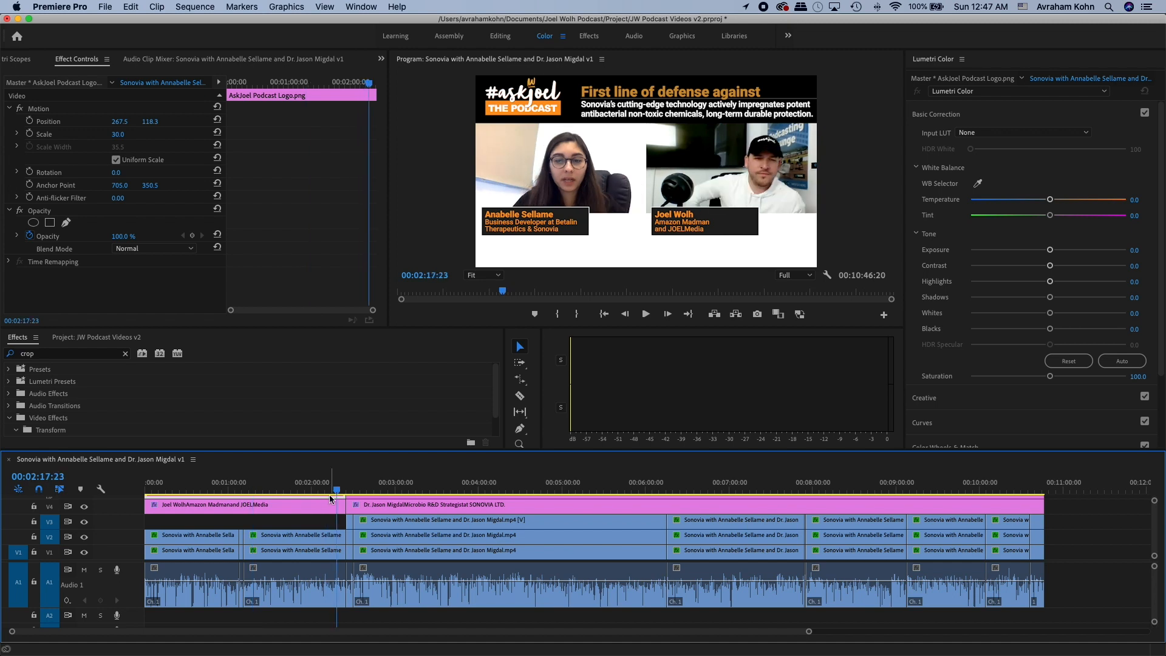
pyautogui.scroll(-5, 320, 516)
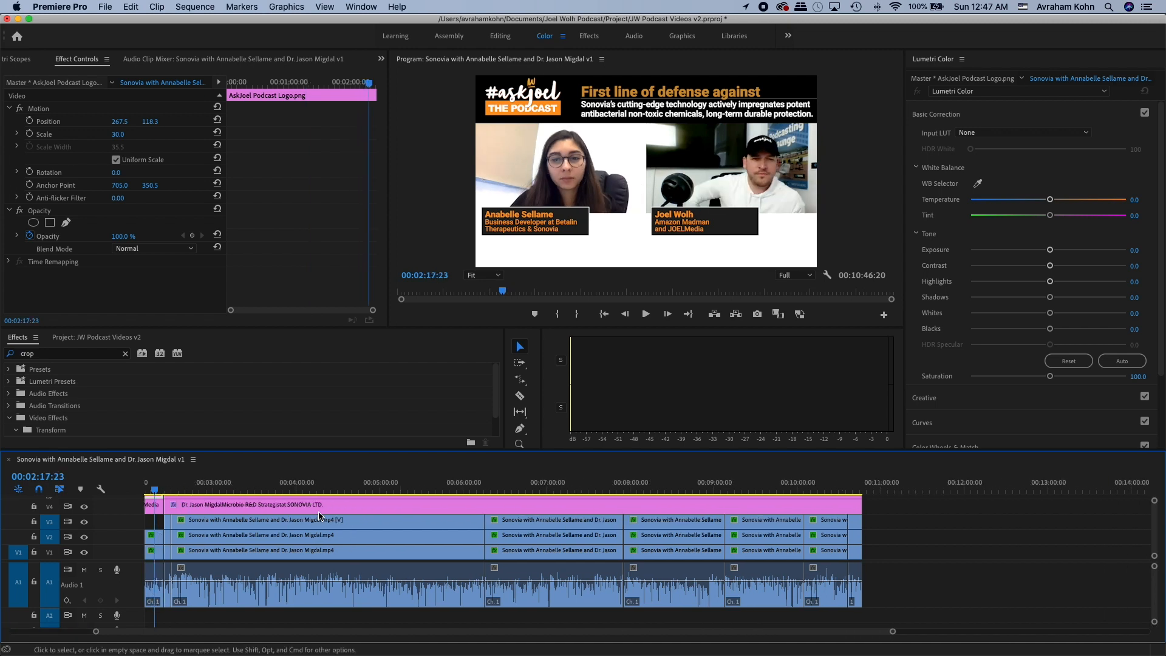
pyautogui.click(504, 485)
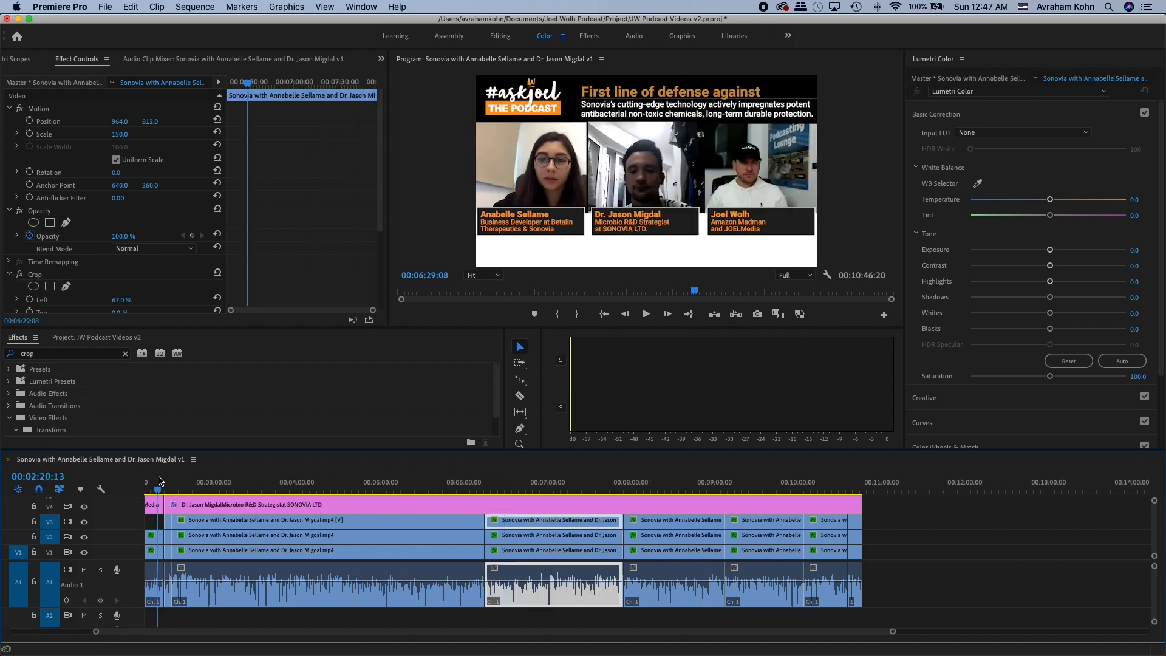
pyautogui.click(168, 485)
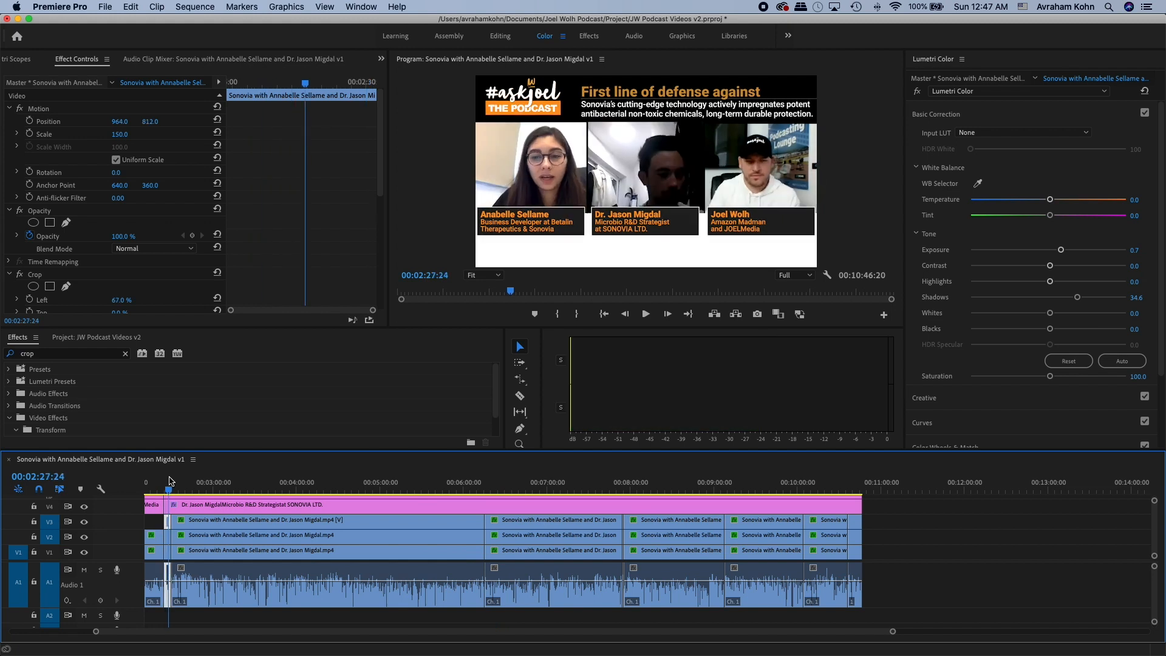
pyautogui.moveTo(170, 481); pyautogui.dragTo(214, 483)
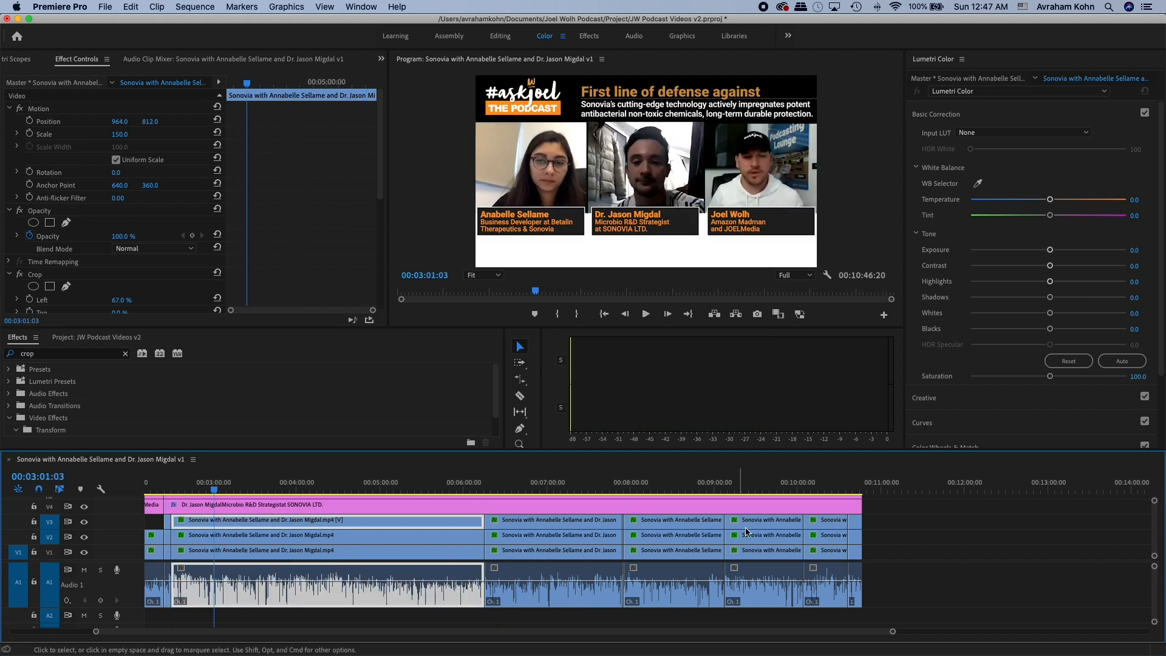
pyautogui.scroll(-8, 282, 275)
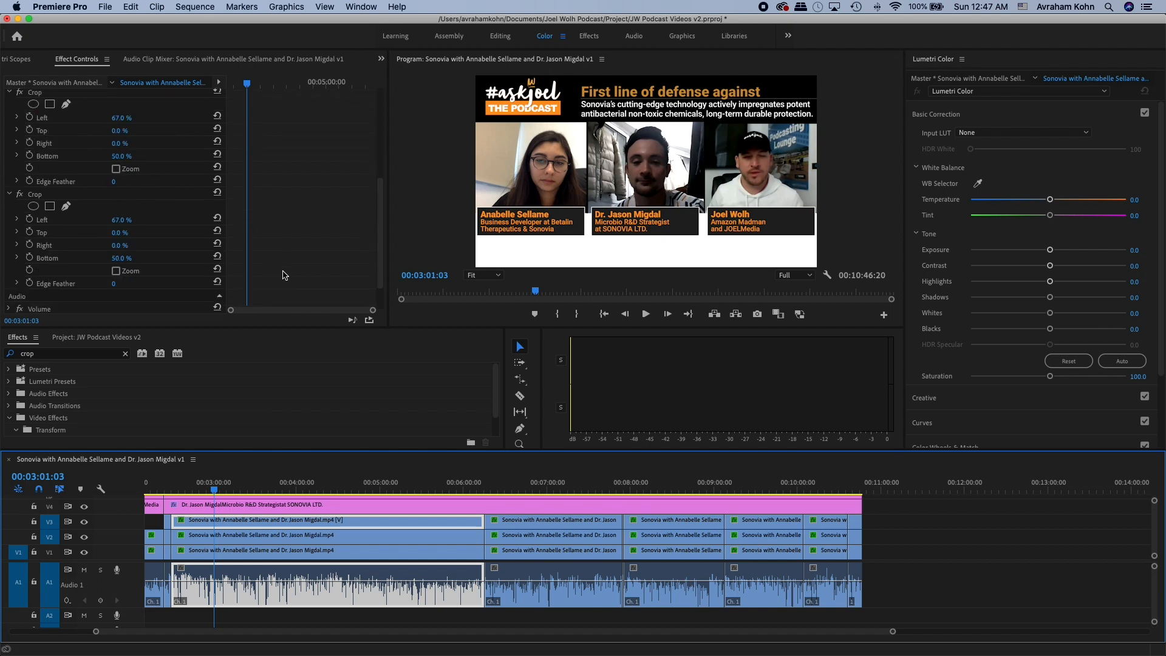
pyautogui.moveTo(885, 522); pyautogui.dragTo(392, 518)
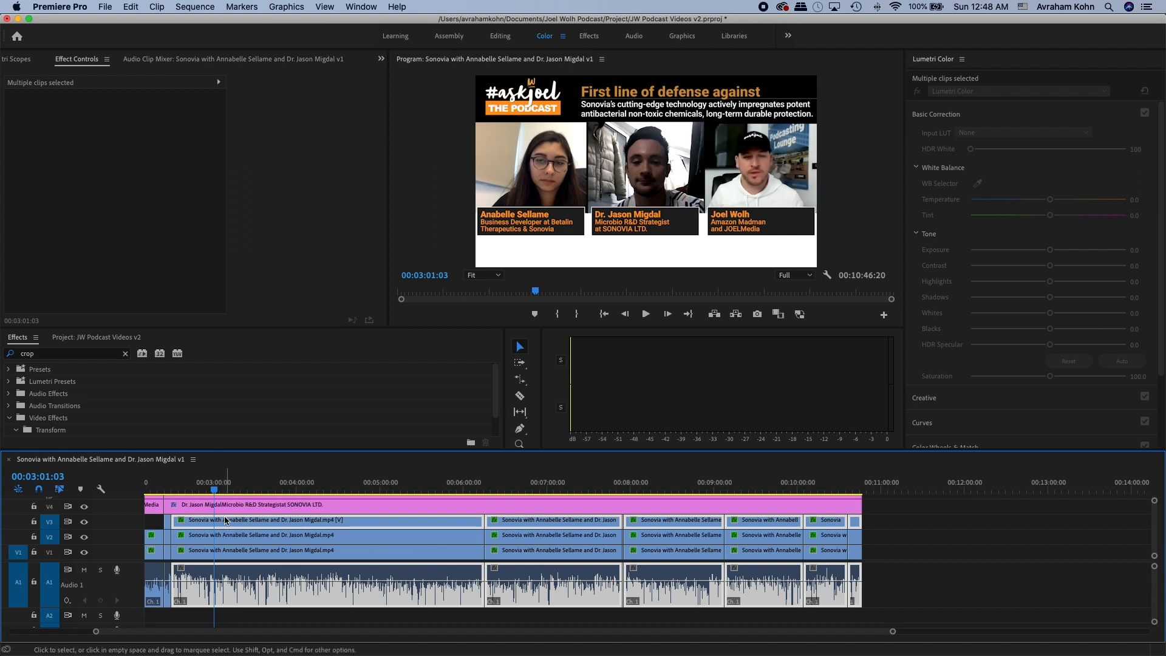
# - Correct the long three-speaker segment's V2 clip in Lumetri Color with Exposure 2.3, Highlights -30.7, Shadows 40.9 and Saturation 130.7
pyautogui.click(243, 537)
pyautogui.click(85, 537)
pyautogui.click(85, 537)
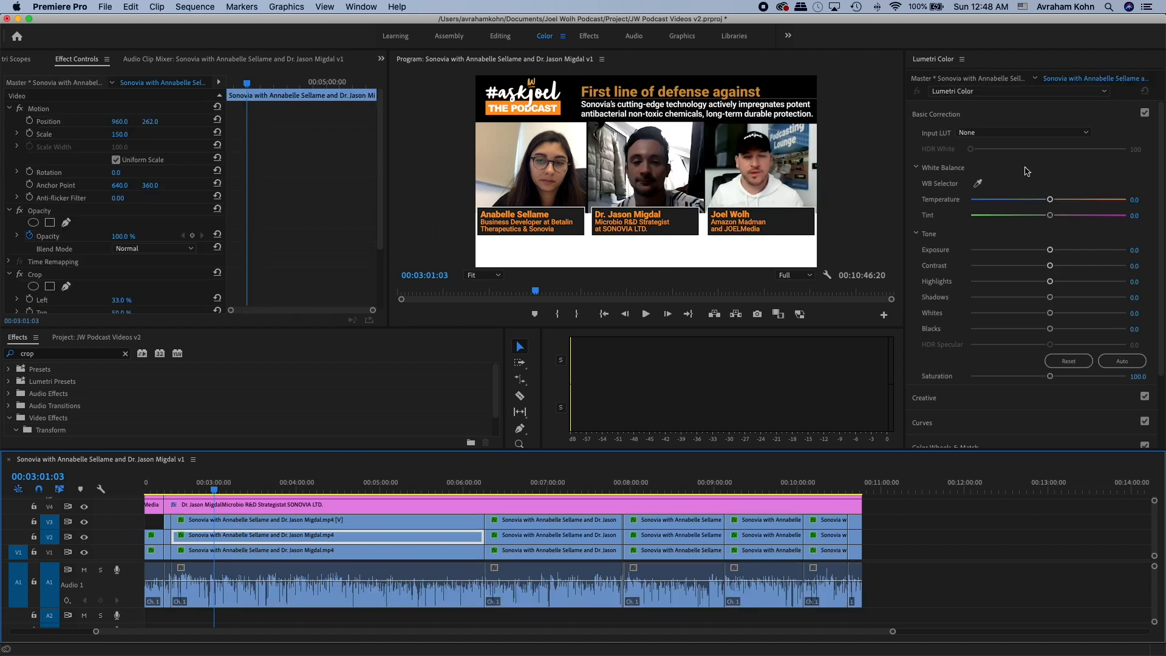
pyautogui.moveTo(1052, 251); pyautogui.dragTo(1084, 254)
pyautogui.moveTo(1038, 286); pyautogui.dragTo(1024, 285)
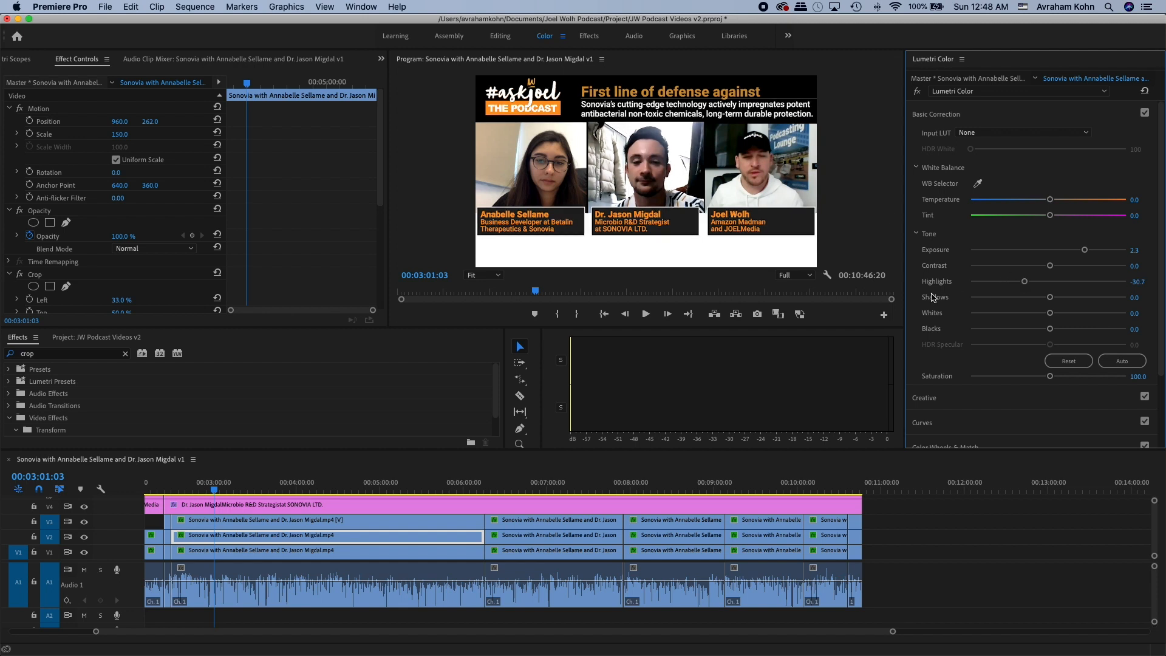
pyautogui.moveTo(1050, 297); pyautogui.dragTo(1080, 306)
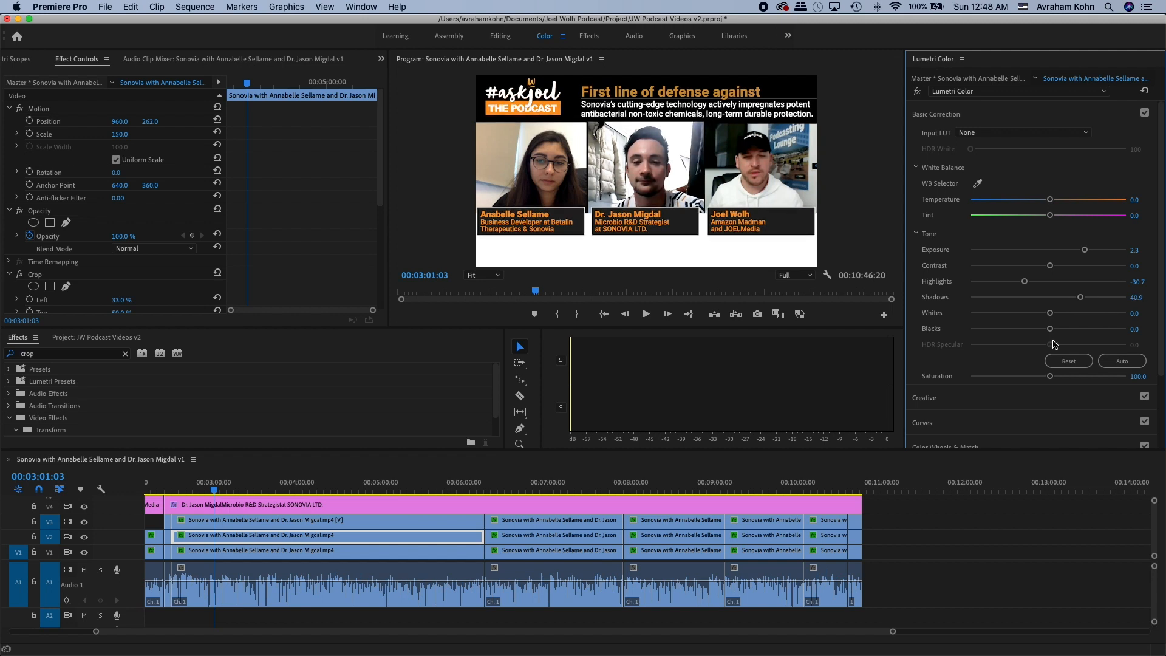
pyautogui.moveTo(1053, 375); pyautogui.dragTo(1071, 379)
# - Play the long segment near 00:05:04 and compare its V2 clip with and without the Lumetri Color effect, keeping the effect
pyautogui.moveTo(324, 484); pyautogui.dragTo(385, 484)
pyautogui.press('space')
pyautogui.press('space')
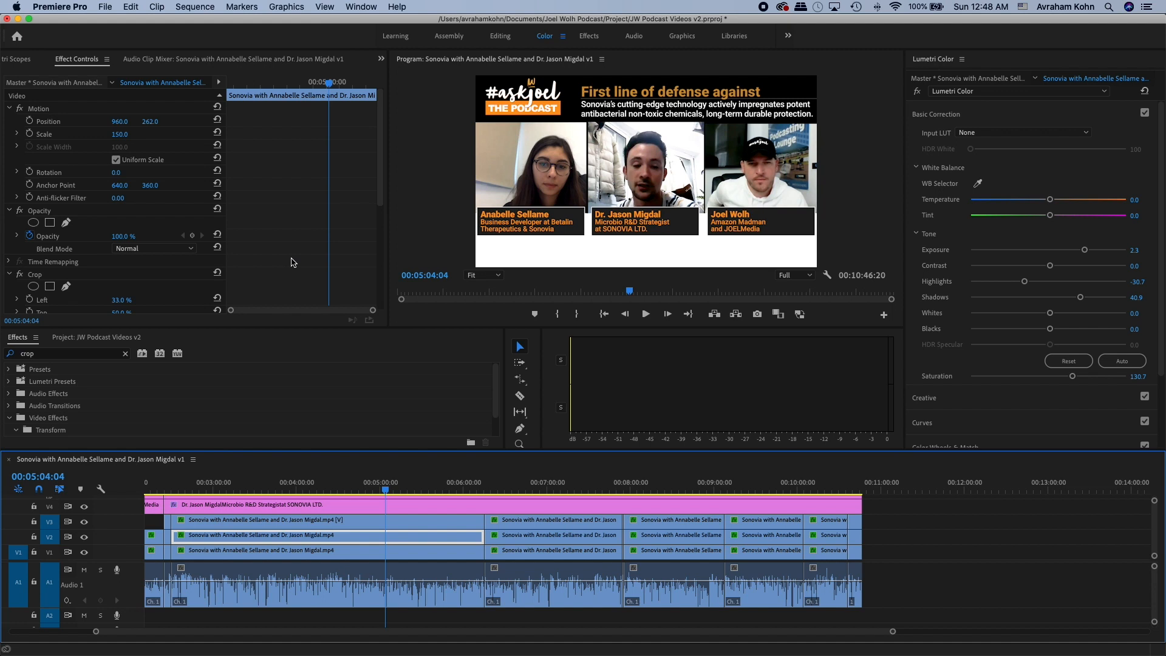
pyautogui.scroll(-5, 291, 263)
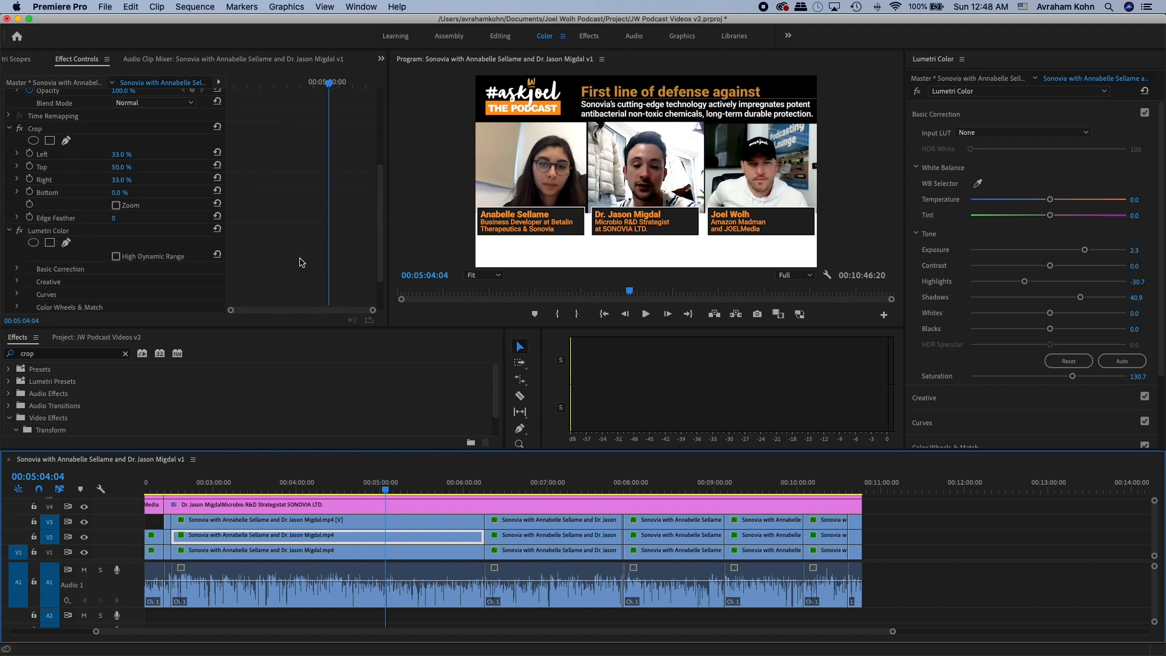
pyautogui.click(19, 231)
pyautogui.click(19, 232)
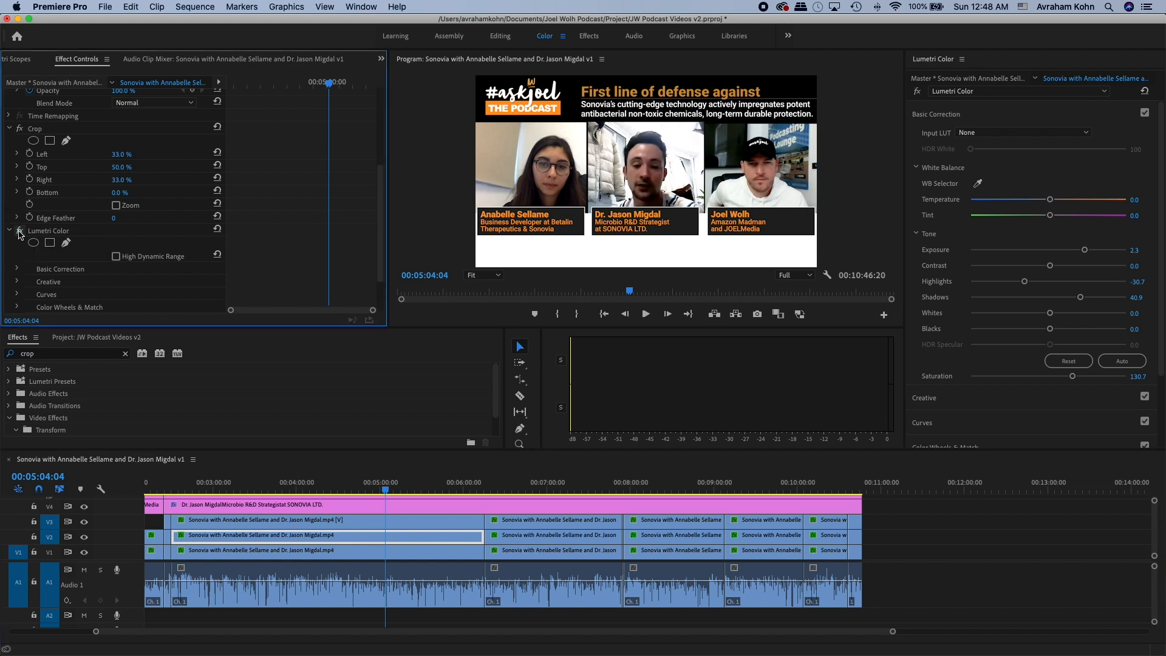
pyautogui.click(65, 232)
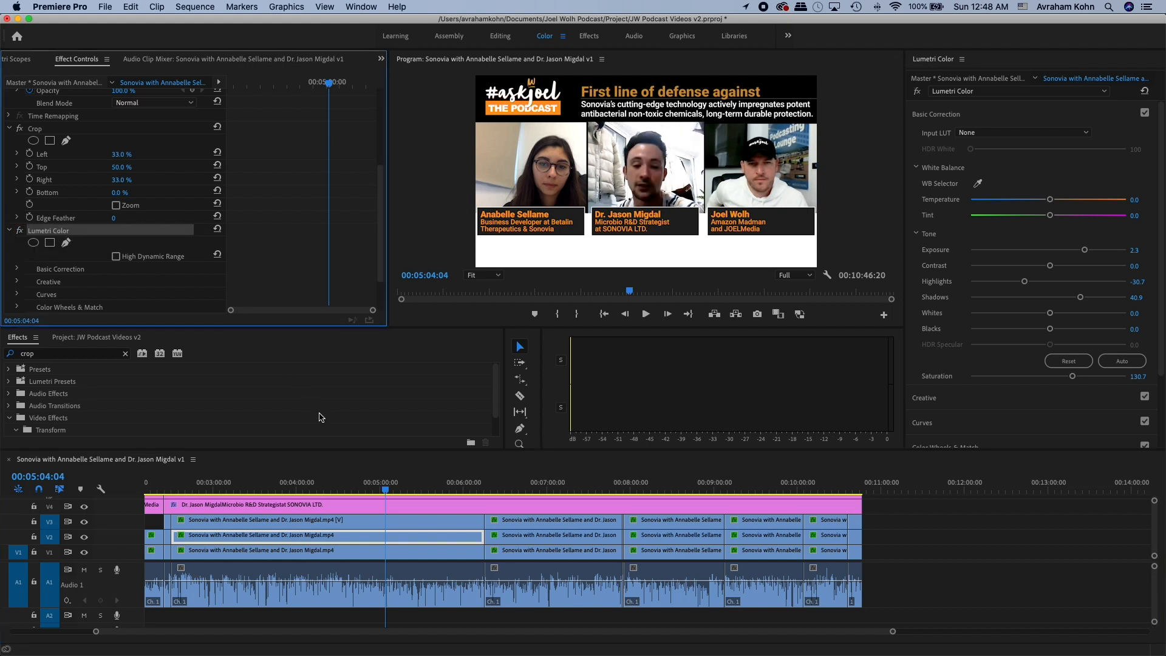
pyautogui.press('Delete')
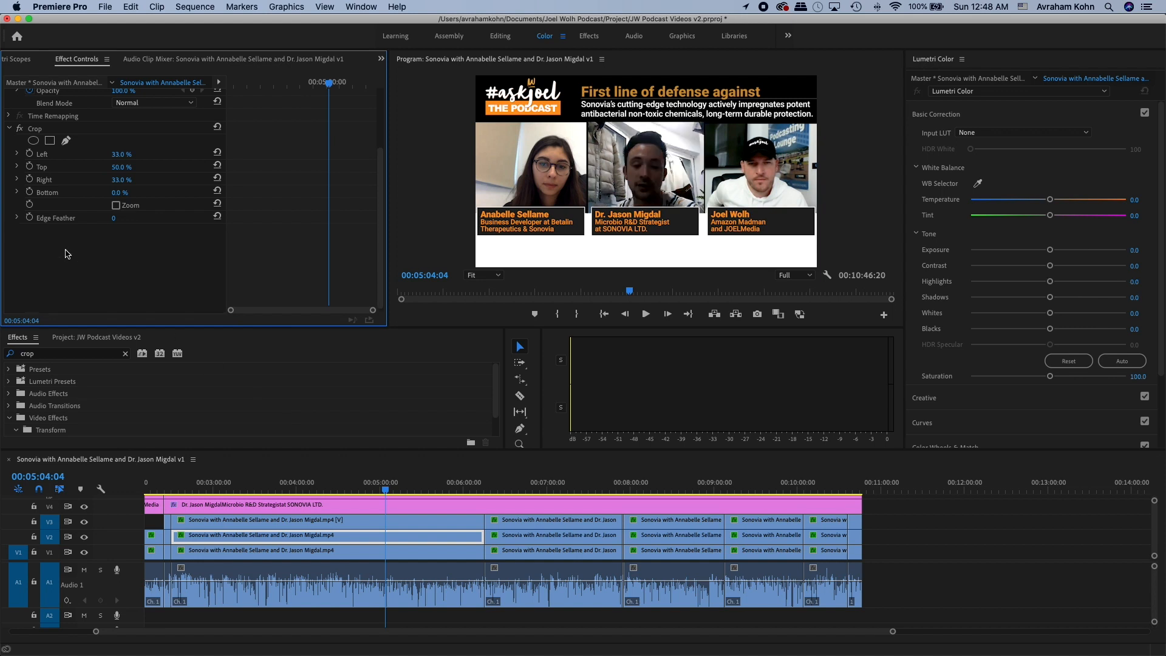
pyautogui.press('super+z')
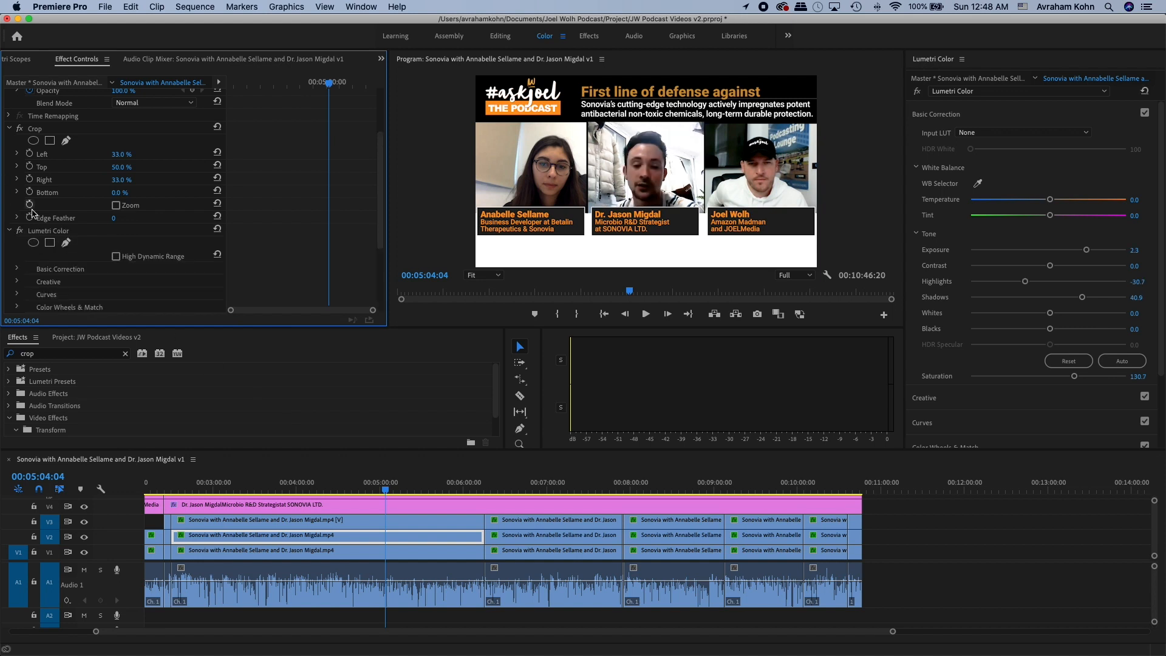
# - Copy the long V2 clip's Lumetri Color effect, paste it onto the V2 clips of all following segments, and check the picture there
pyautogui.click(55, 233)
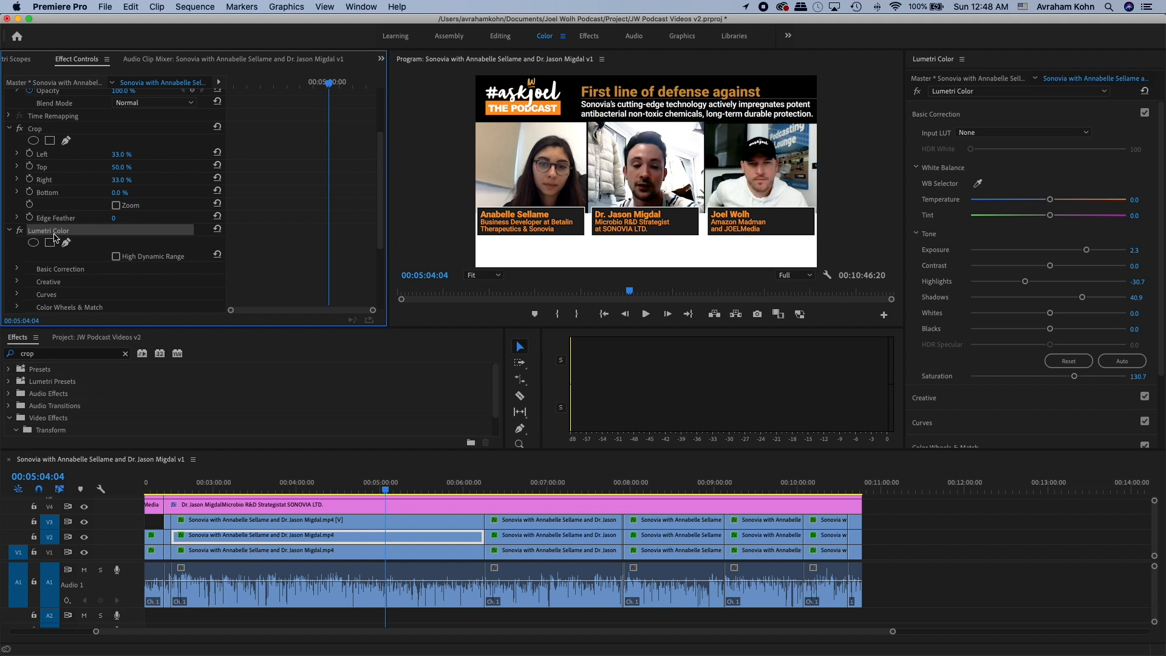
pyautogui.click(131, 6)
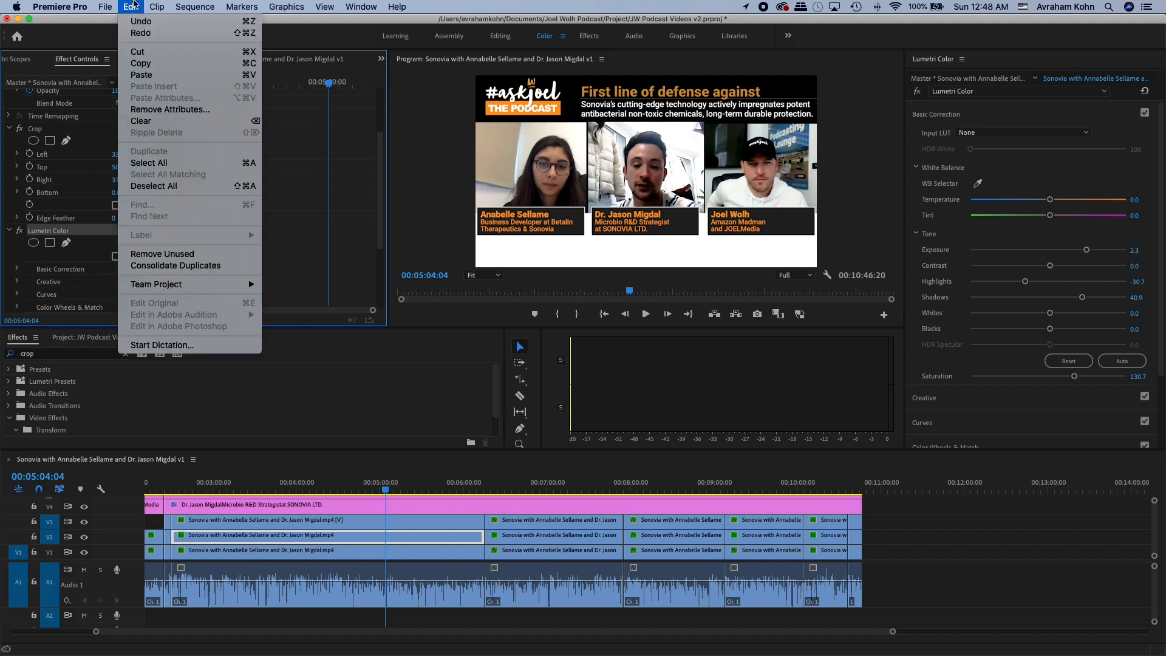
pyautogui.click(140, 63)
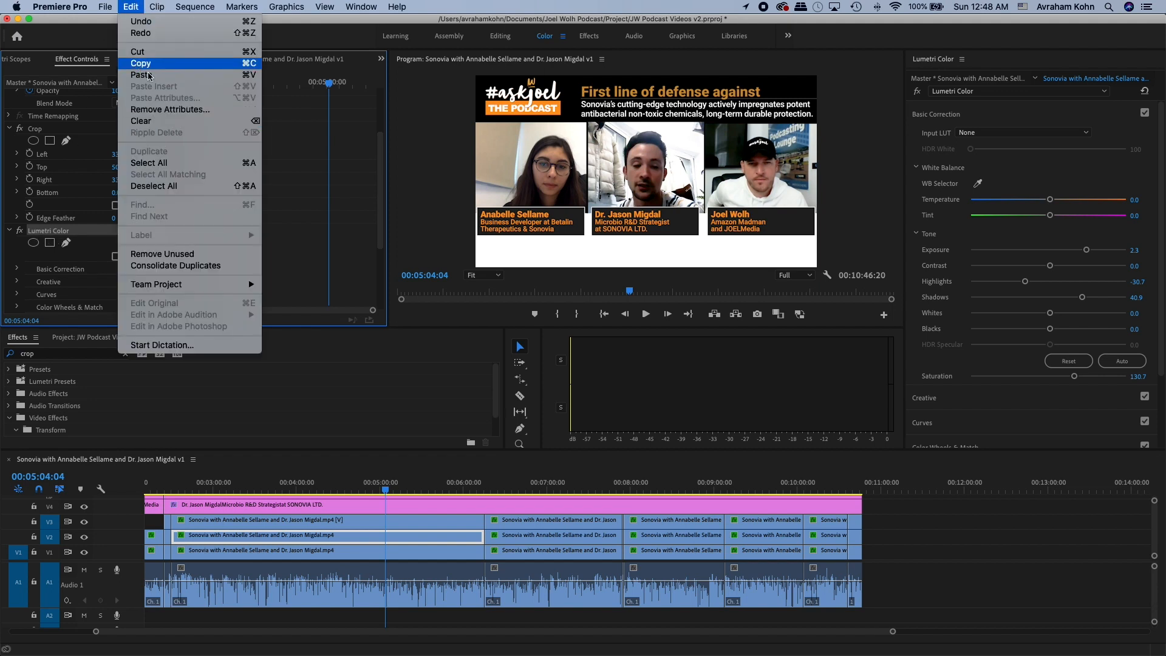
pyautogui.click(168, 537)
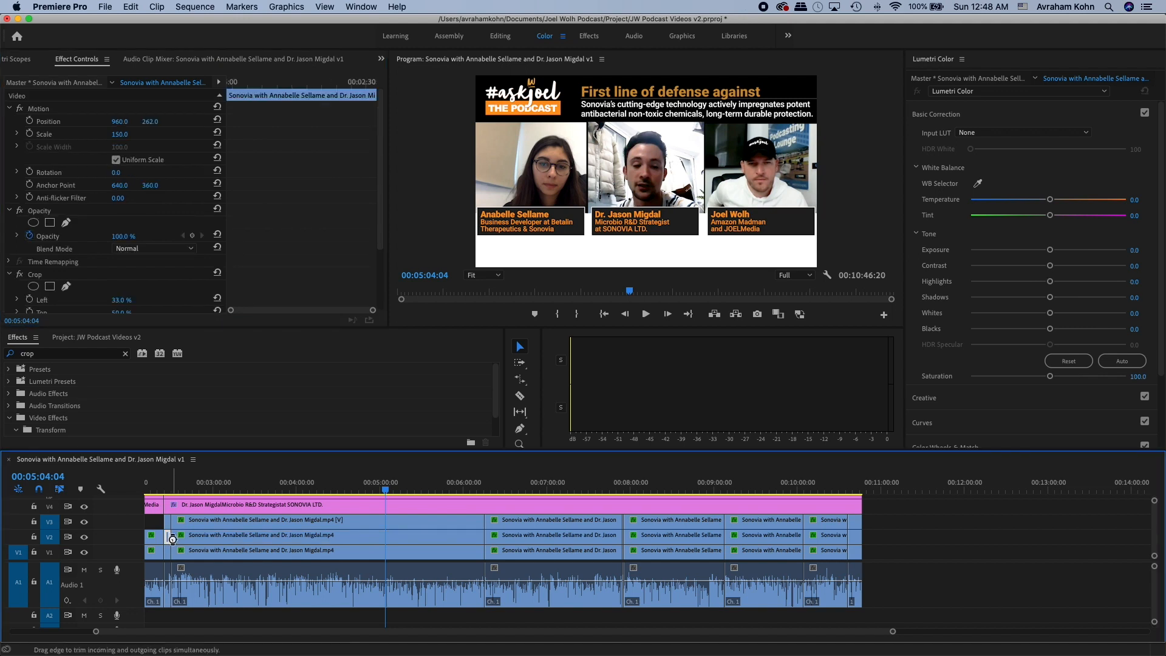
pyautogui.click(536, 535)
pyautogui.moveTo(877, 537); pyautogui.dragTo(575, 539)
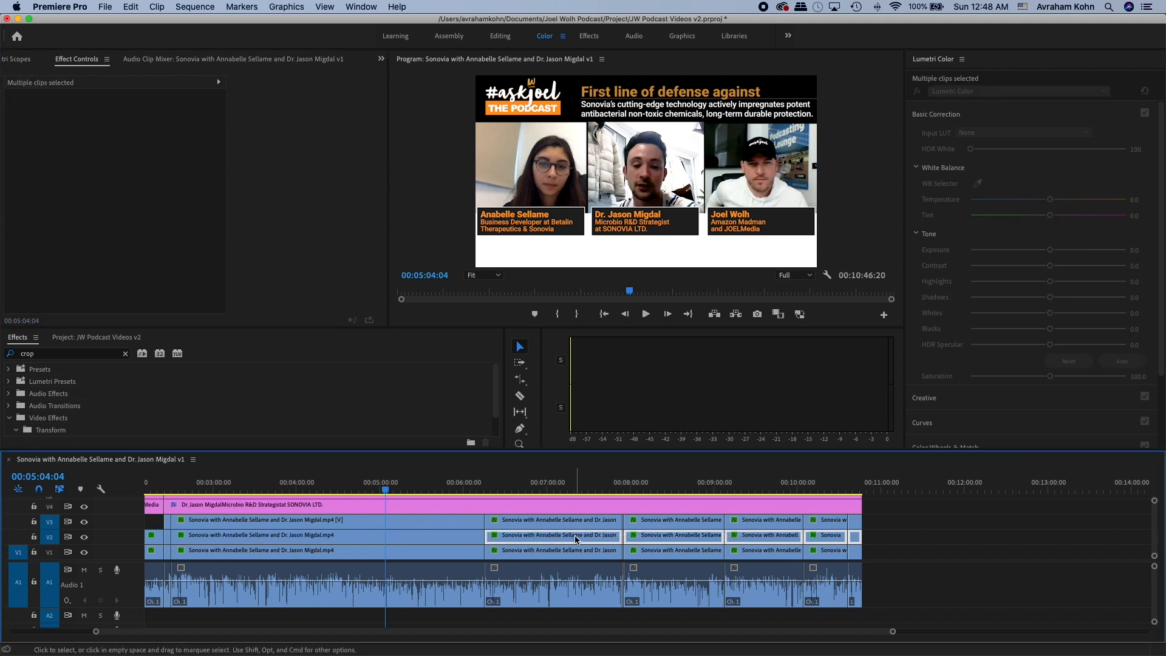
pyautogui.click(132, 3)
pyautogui.click(161, 75)
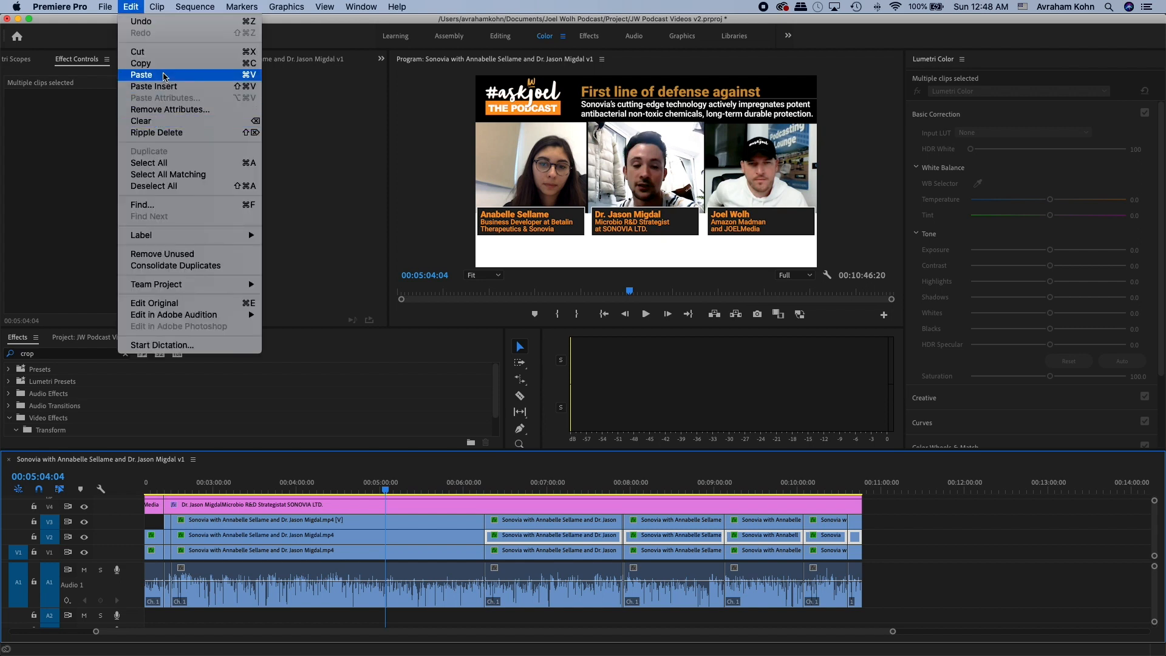
pyautogui.moveTo(520, 486); pyautogui.dragTo(578, 486)
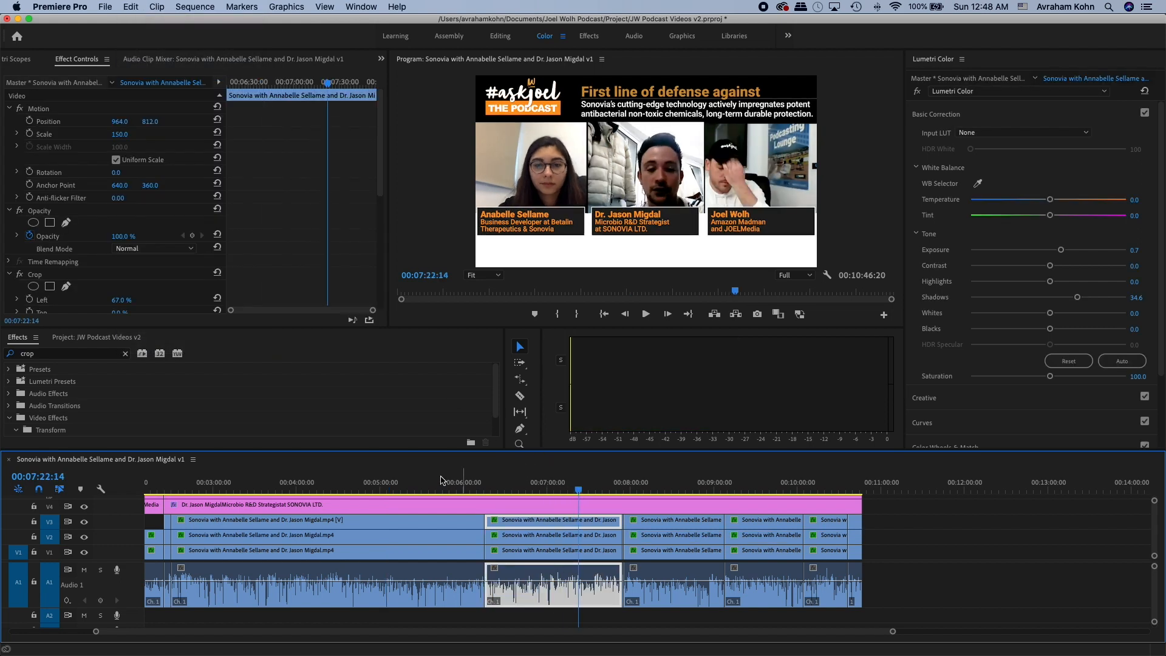
# - Correct the first V1 clip in Lumetri Color with Exposure 0.6 and Saturation 122.2
pyautogui.hscroll(-5, 313, 479)
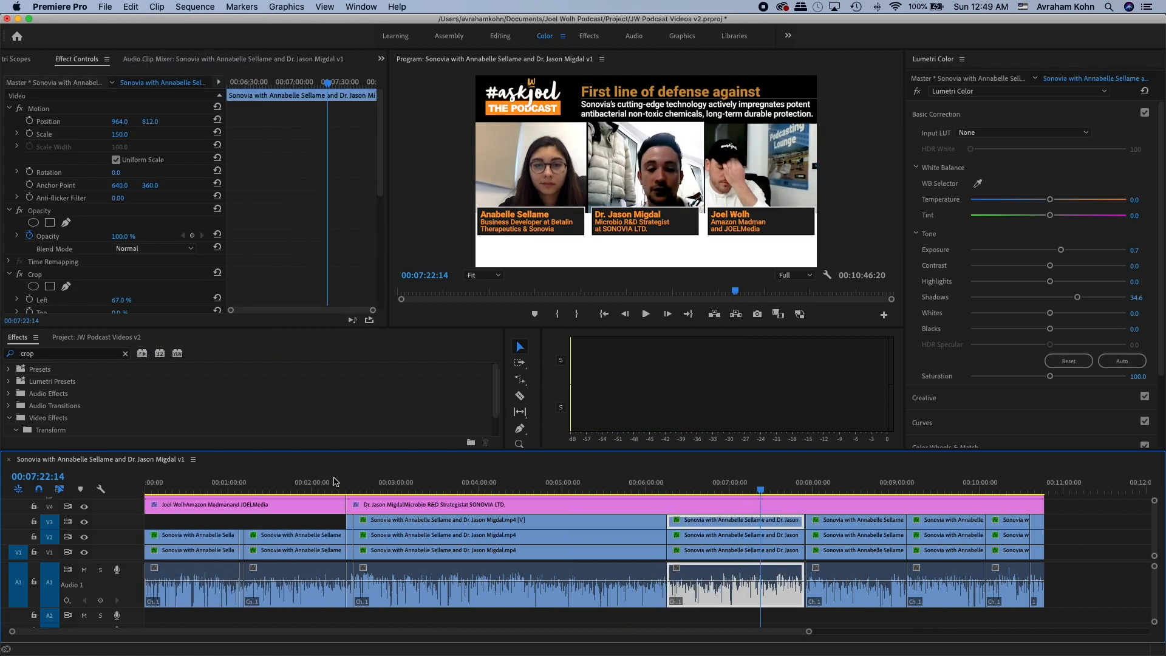
pyautogui.click(175, 488)
pyautogui.click(193, 553)
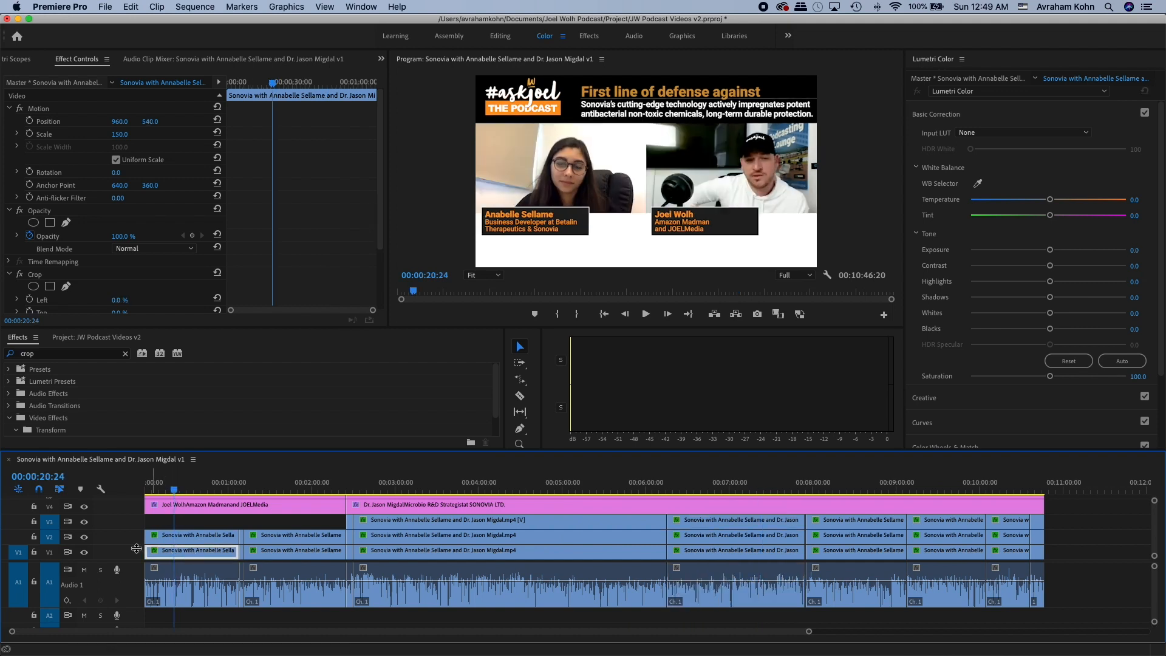
pyautogui.click(84, 552)
pyautogui.click(84, 552)
pyautogui.moveTo(1049, 250); pyautogui.dragTo(1054, 256)
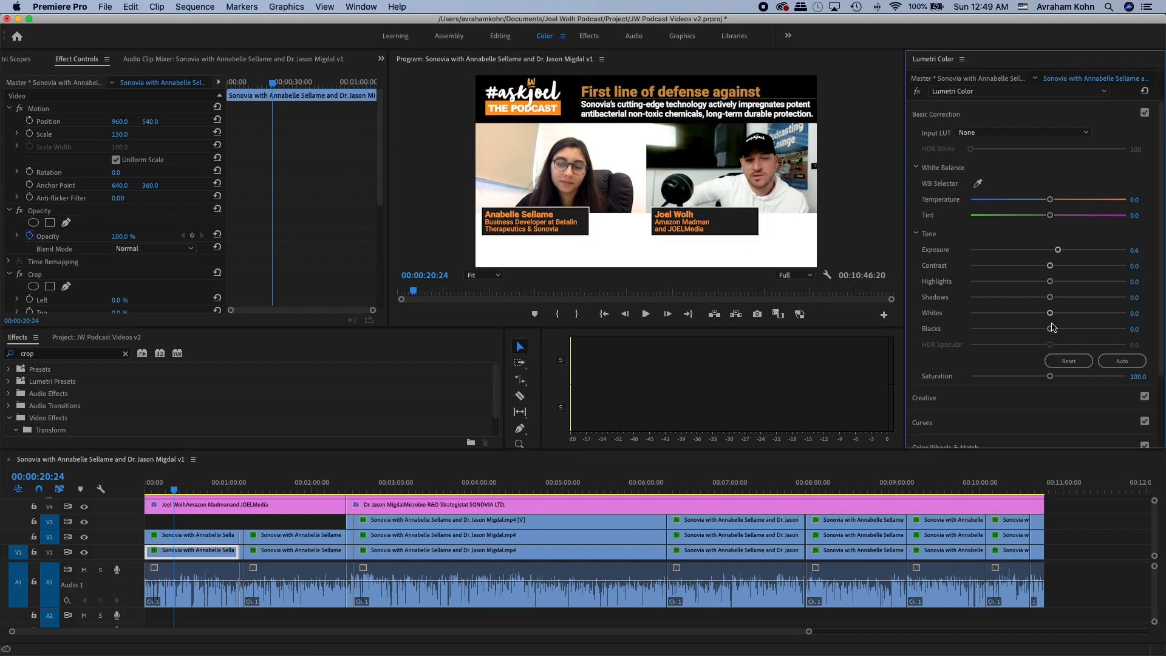
pyautogui.moveTo(1049, 377); pyautogui.dragTo(1065, 381)
pyautogui.scroll(-1, 1065, 381)
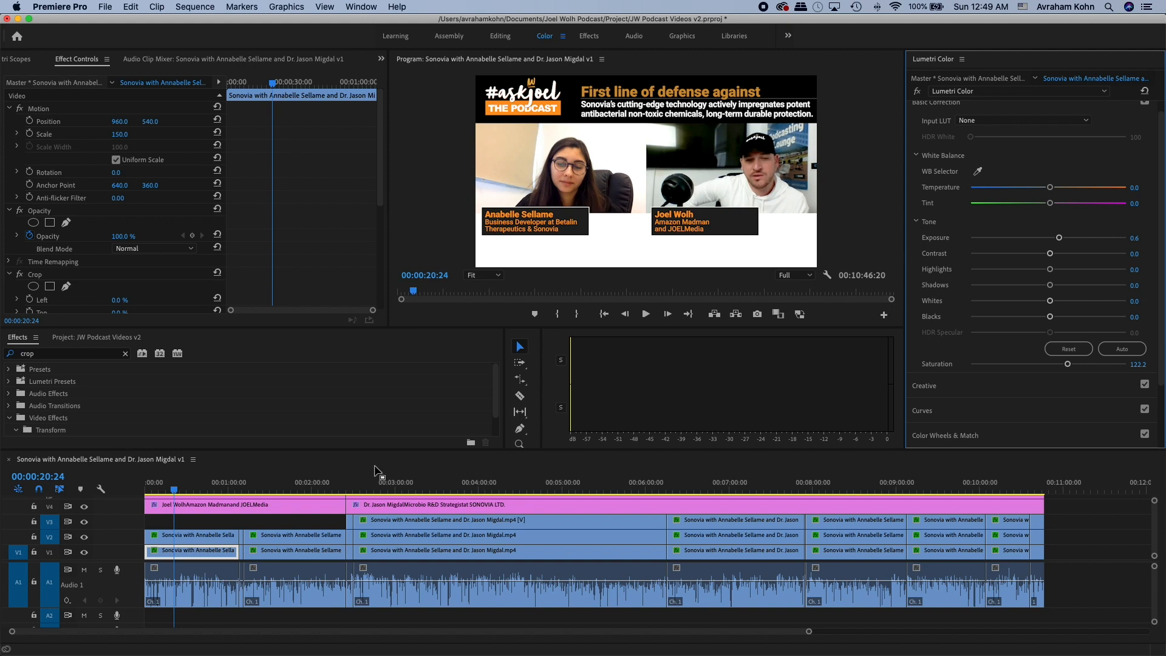
# - Copy the first V1 clip's Lumetri Color effect and paste it onto all the following V1 clips
pyautogui.click(205, 483)
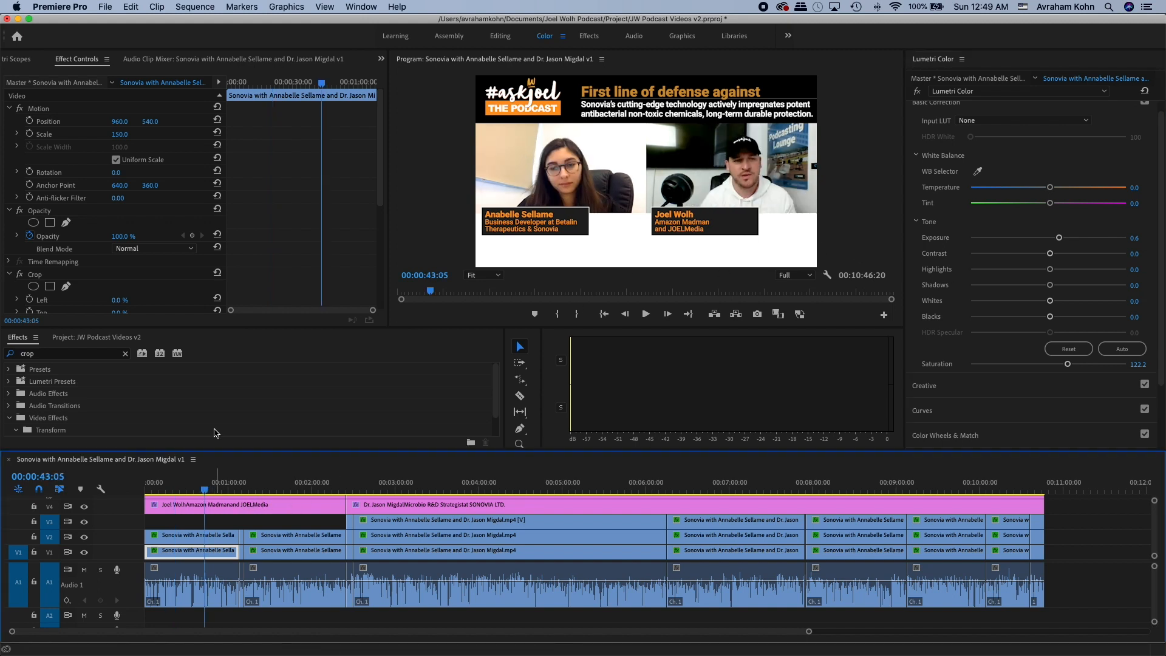
pyautogui.scroll(-15, 47, 277)
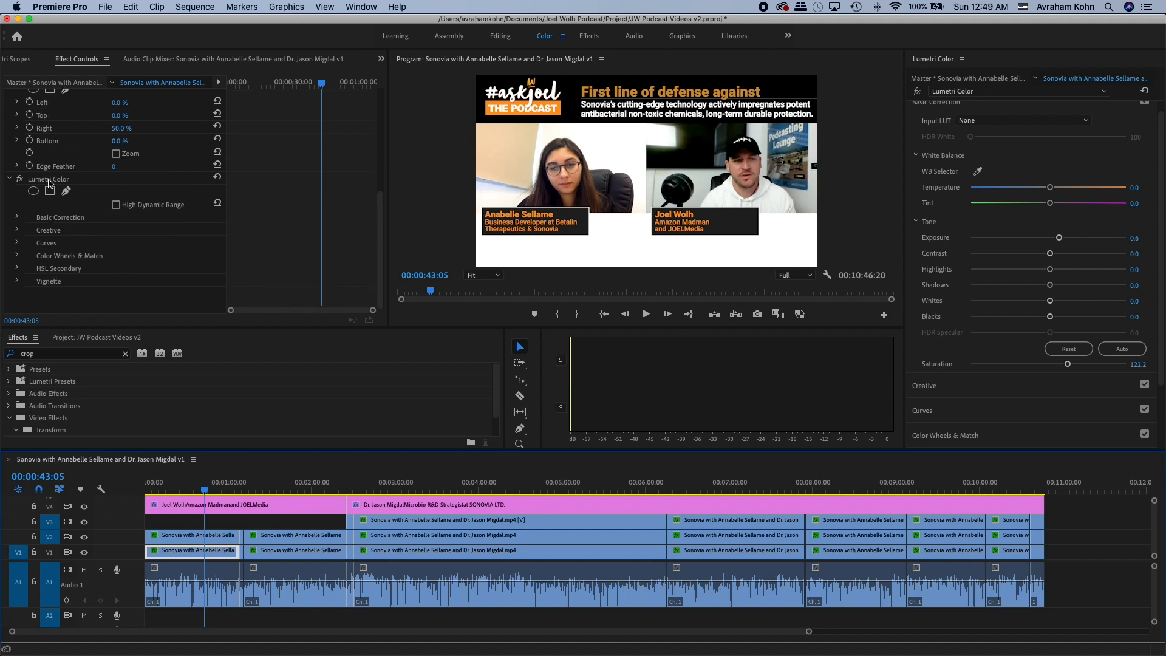
pyautogui.click(49, 180)
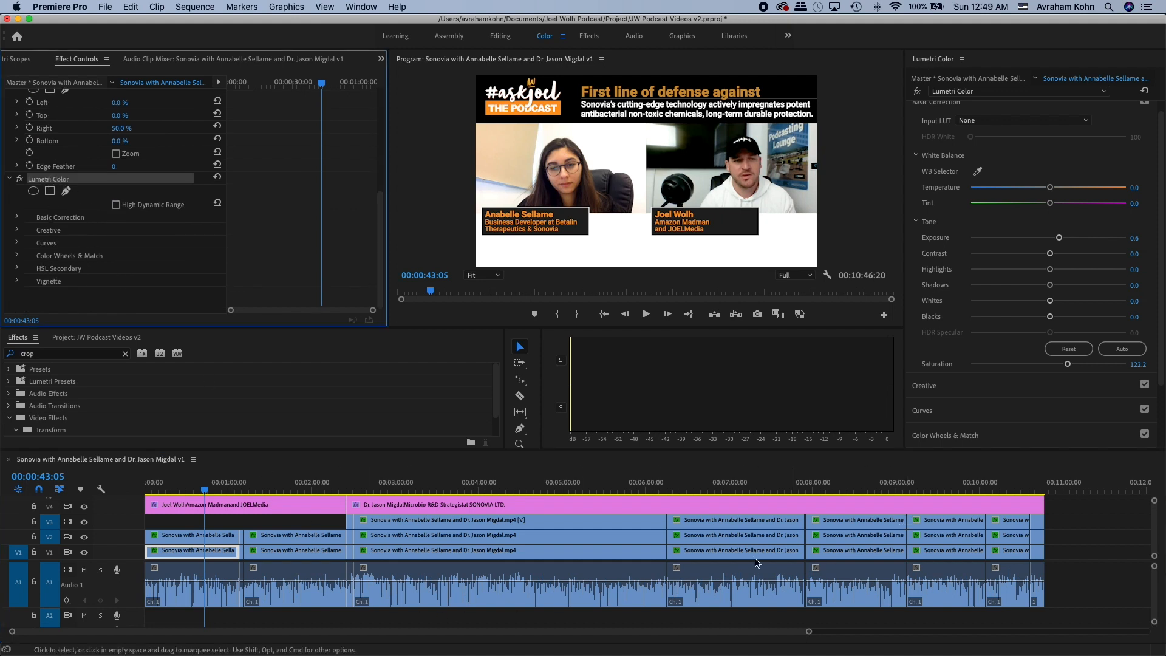
pyautogui.click(258, 553)
pyautogui.click(414, 559)
pyautogui.click(414, 554)
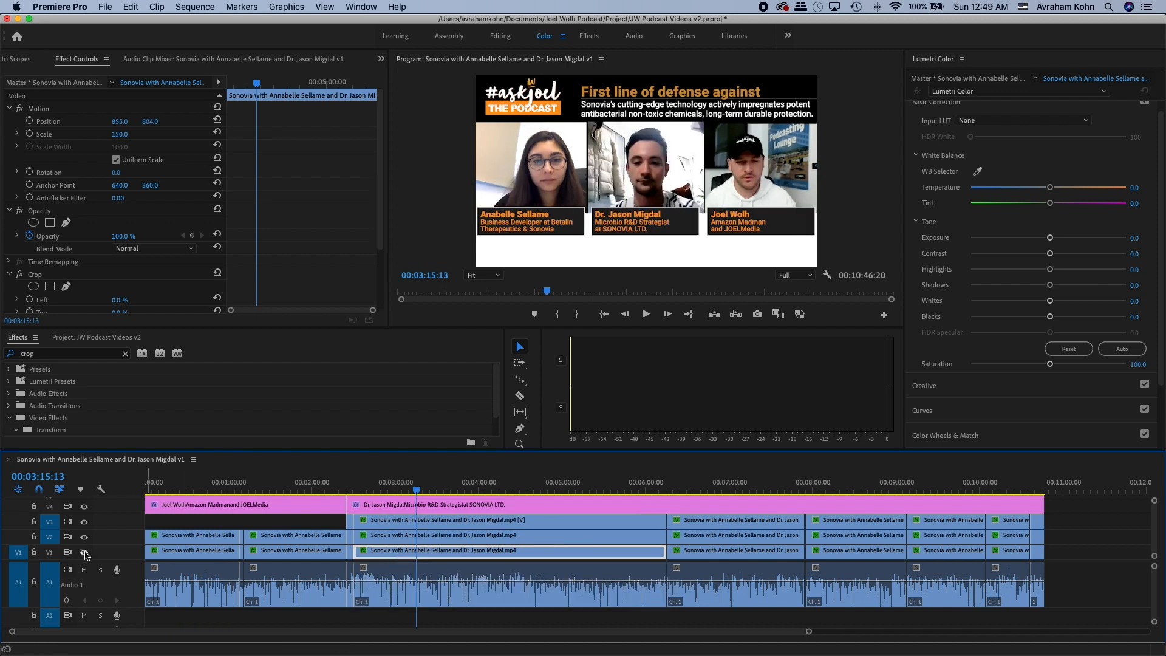
pyautogui.moveTo(1067, 550); pyautogui.dragTo(242, 557)
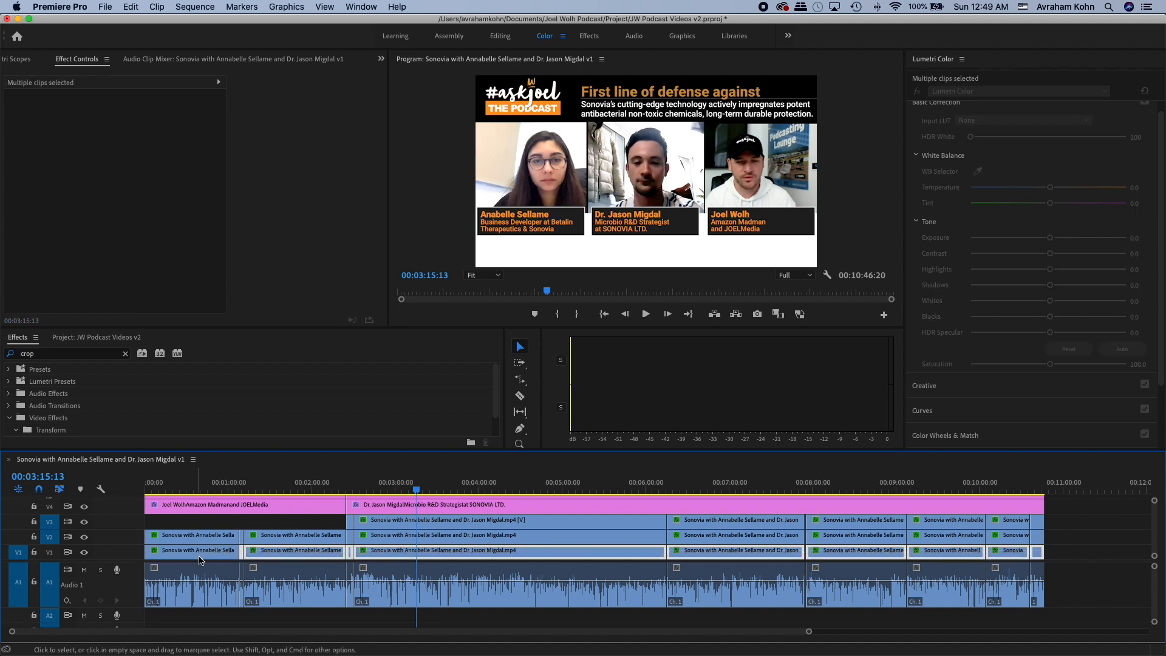
# - Check the colour correction in both two-speaker segments, playing the second one from about 00:02:19
pyautogui.click(207, 546)
pyautogui.click(195, 487)
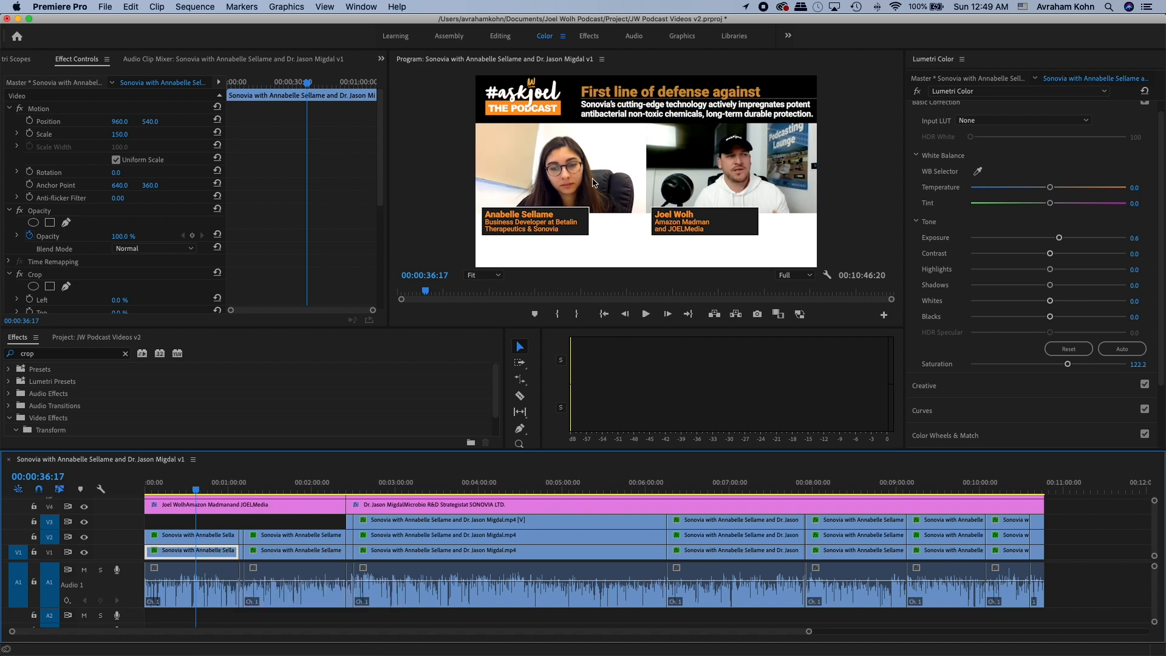
pyautogui.press('super+z')
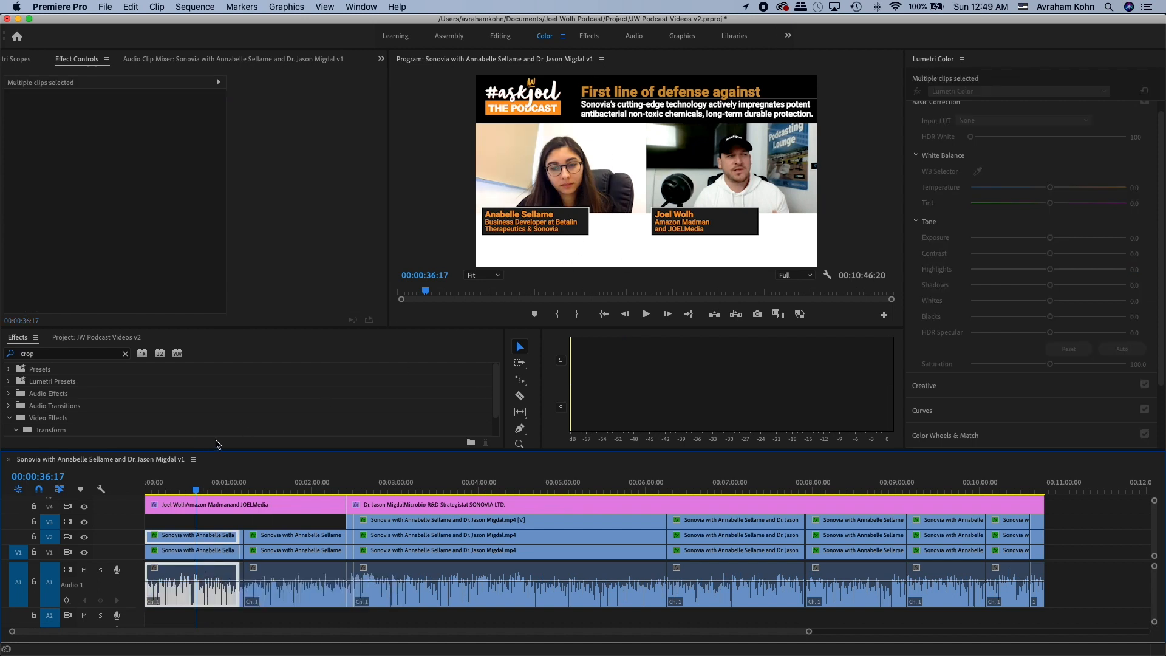
pyautogui.click(237, 535)
pyautogui.click(235, 526)
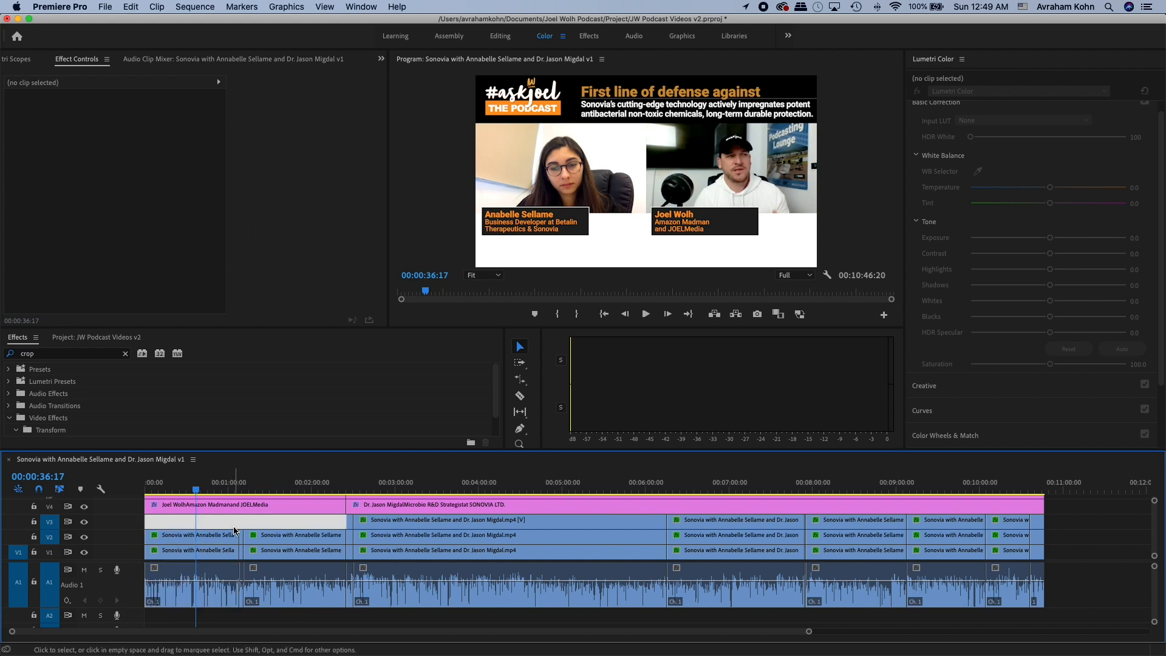
pyautogui.moveTo(331, 485)
pyautogui.mouseDown()
pyautogui.moveTo(582, 484)
pyautogui.moveTo(232, 467)
pyautogui.moveTo(340, 484)
pyautogui.mouseUp()
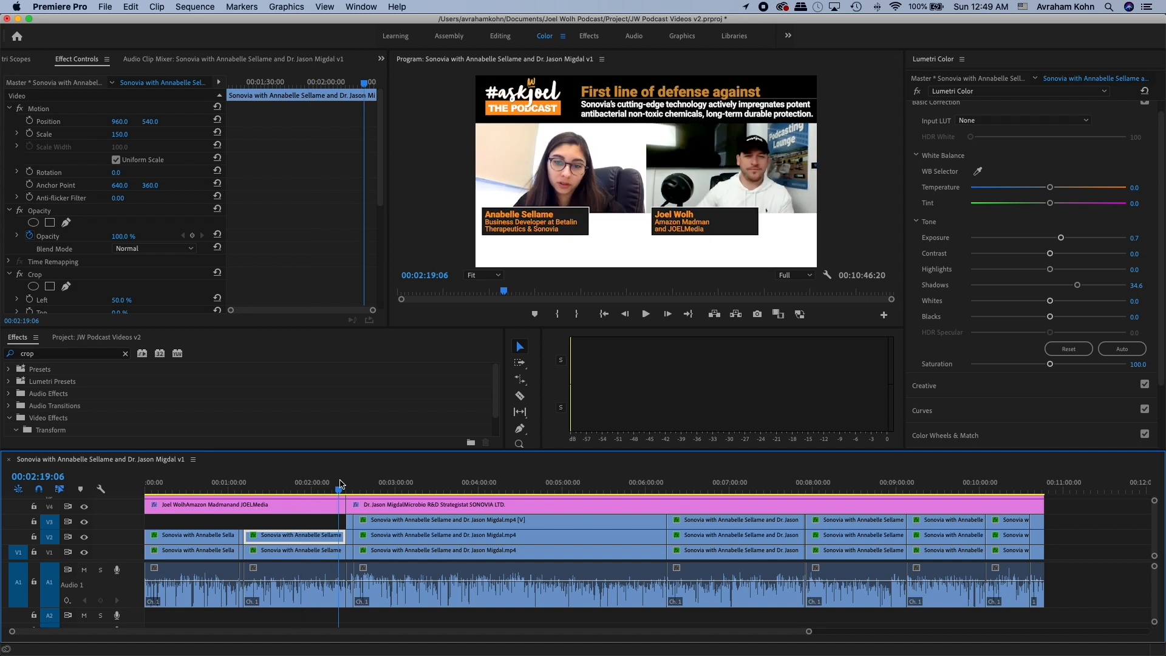
pyautogui.press('space')
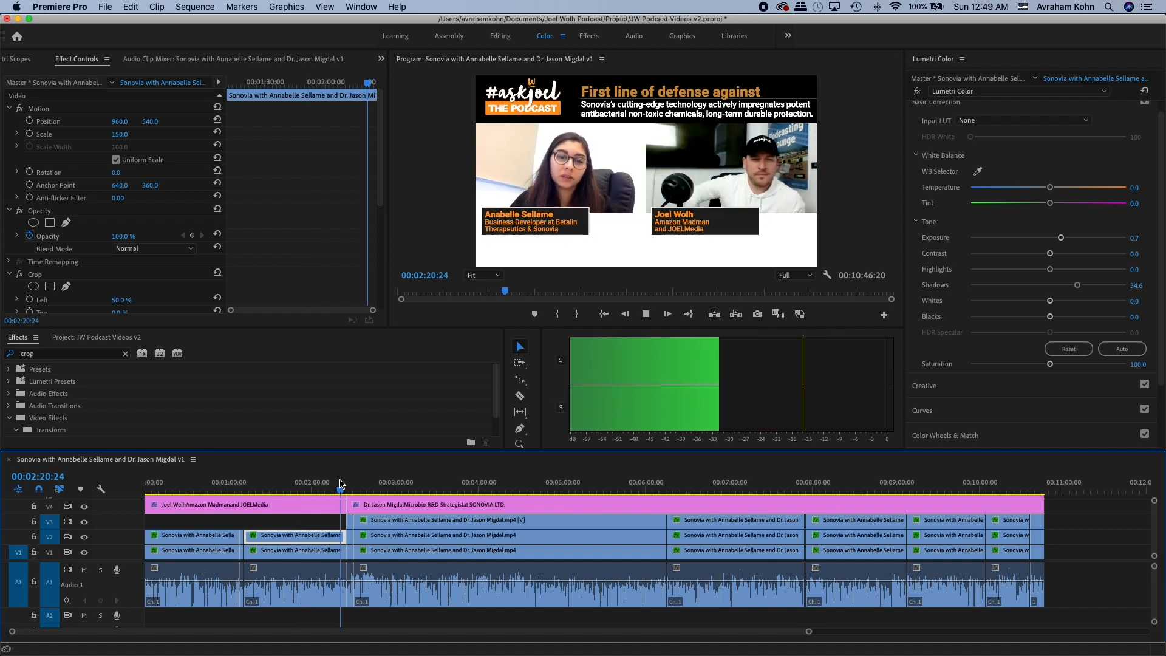
pyautogui.press('space')
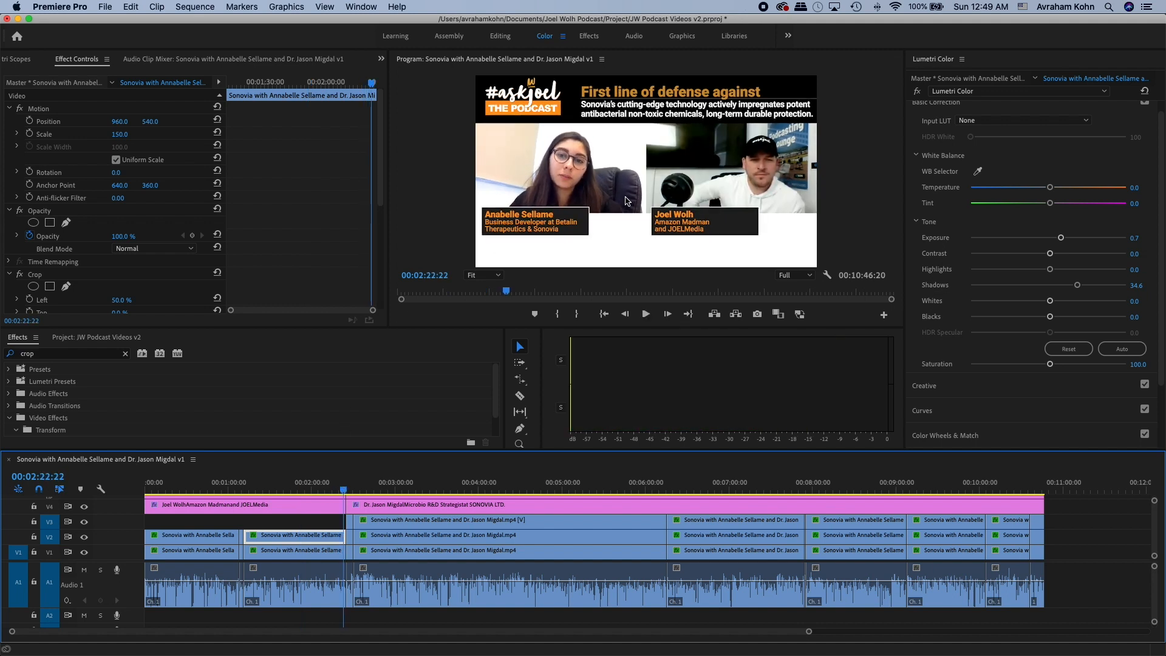
# - Adjust the second V2 clip's Exposure in Lumetri Color to 0.5
pyautogui.moveTo(1060, 238); pyautogui.dragTo(1060, 240)
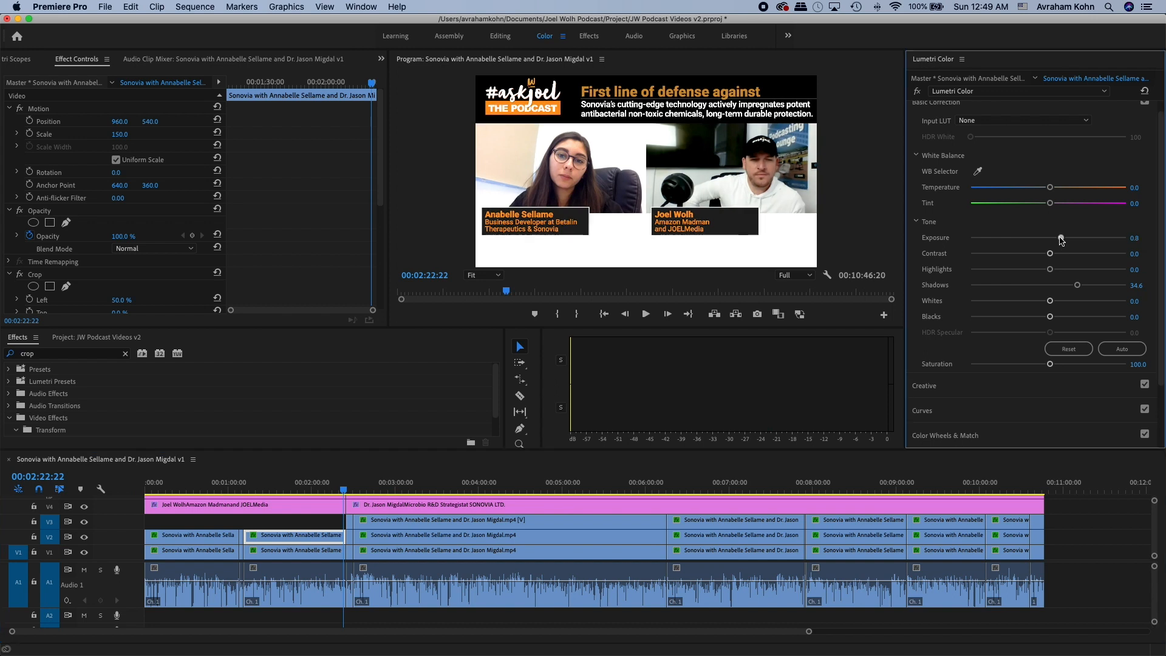
pyautogui.doubleClick(1056, 238)
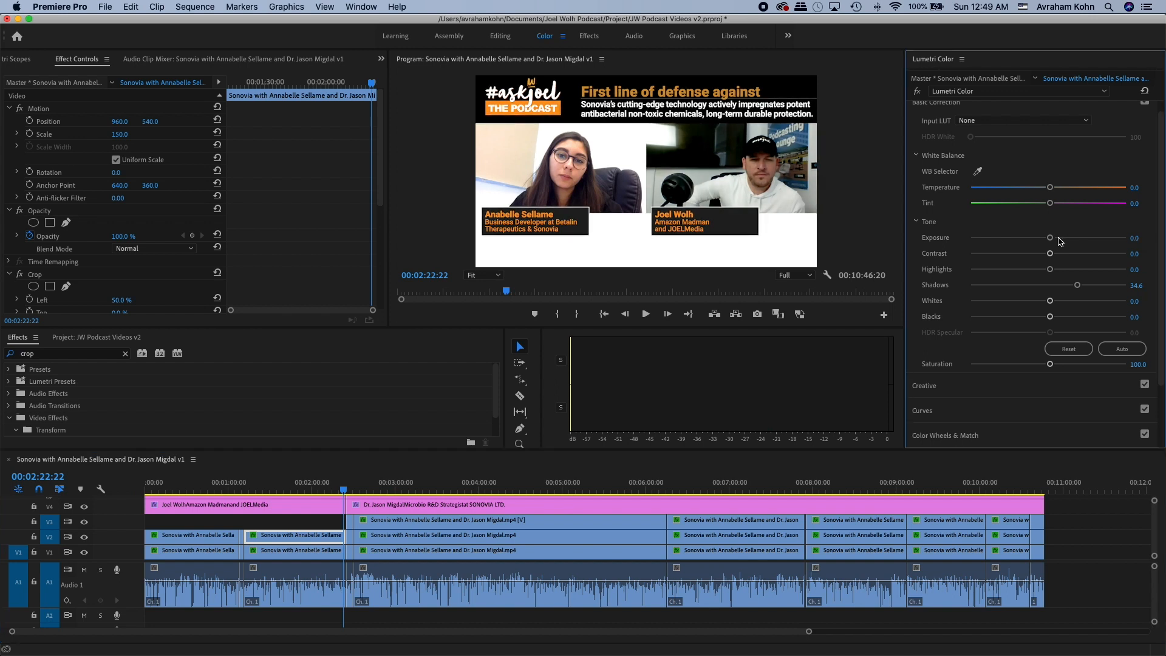
pyautogui.press('super+z')
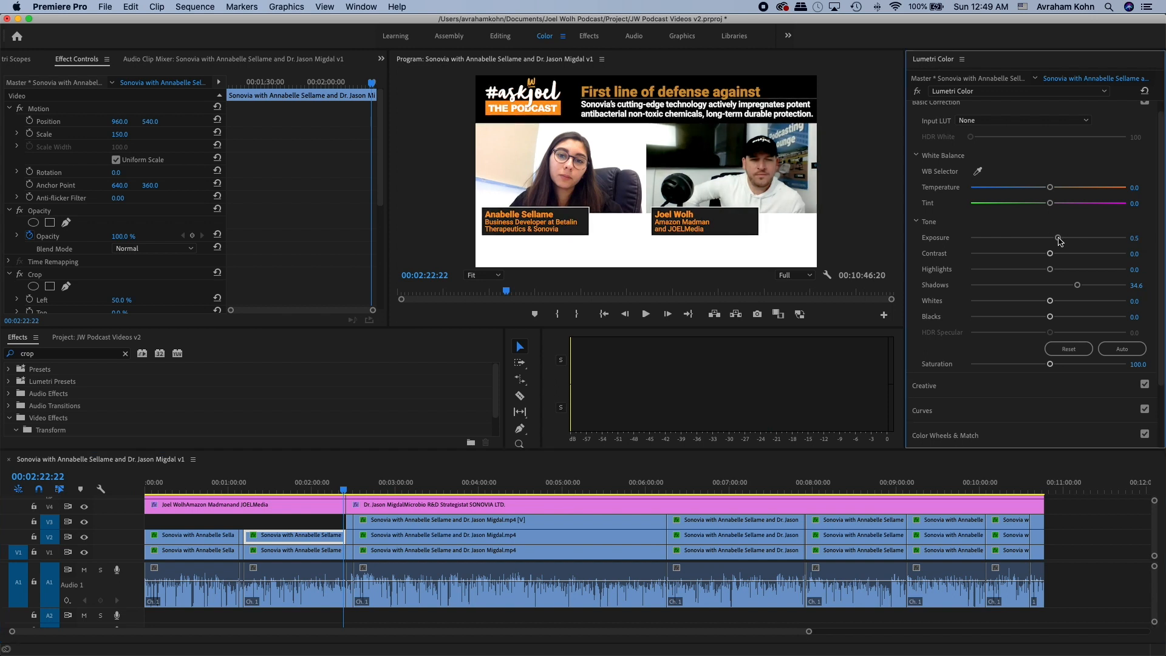
# - Try different tone settings on the second V1 clip, ending with Exposure 0.3 and Highlights and Shadows reset to 0
pyautogui.click(328, 553)
pyautogui.moveTo(1057, 242); pyautogui.dragTo(1053, 242)
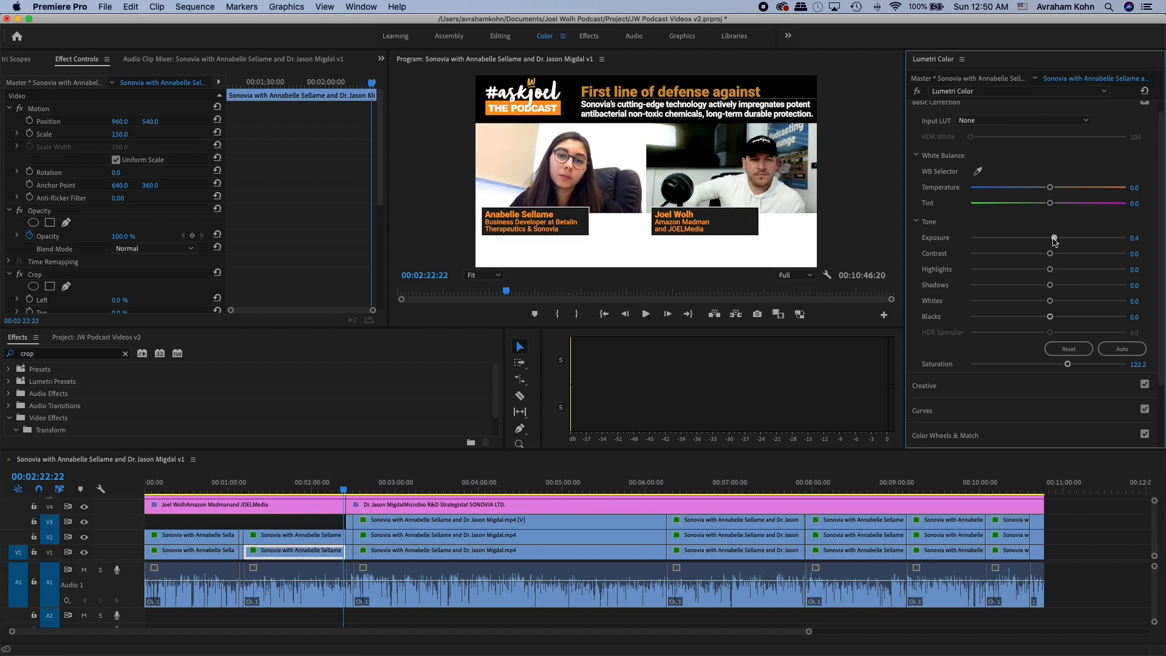
pyautogui.doubleClick(1052, 240)
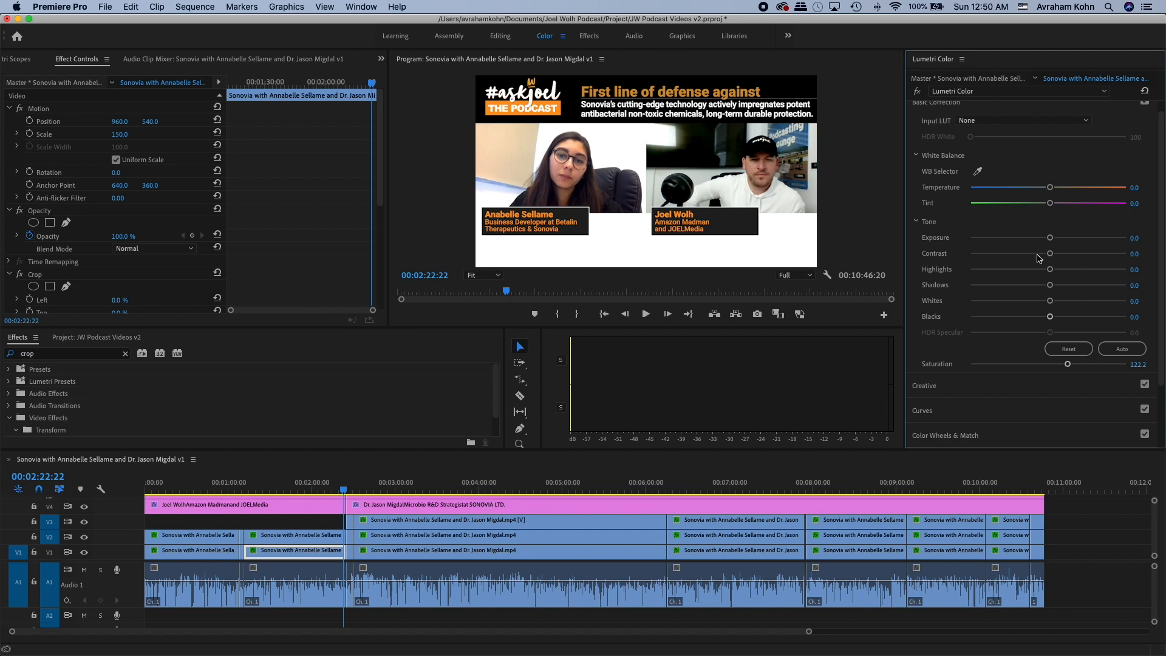
pyautogui.moveTo(1050, 285); pyautogui.dragTo(1058, 241)
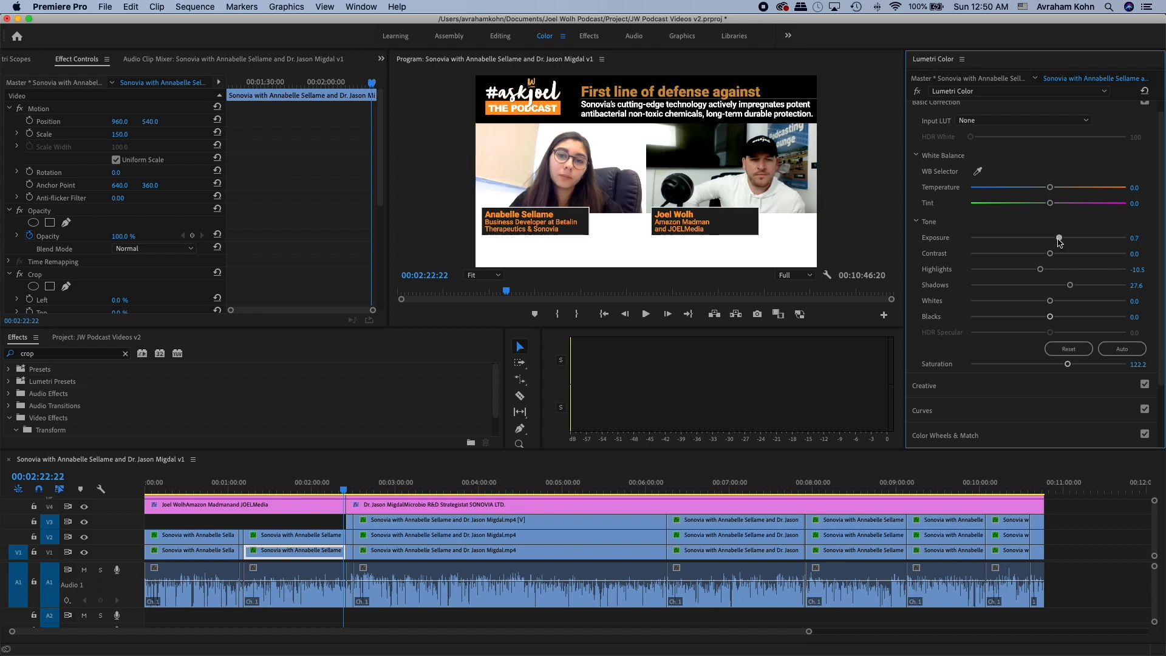
pyautogui.doubleClick(1058, 238)
pyautogui.doubleClick(1070, 285)
pyautogui.moveTo(1051, 238); pyautogui.dragTo(1052, 241)
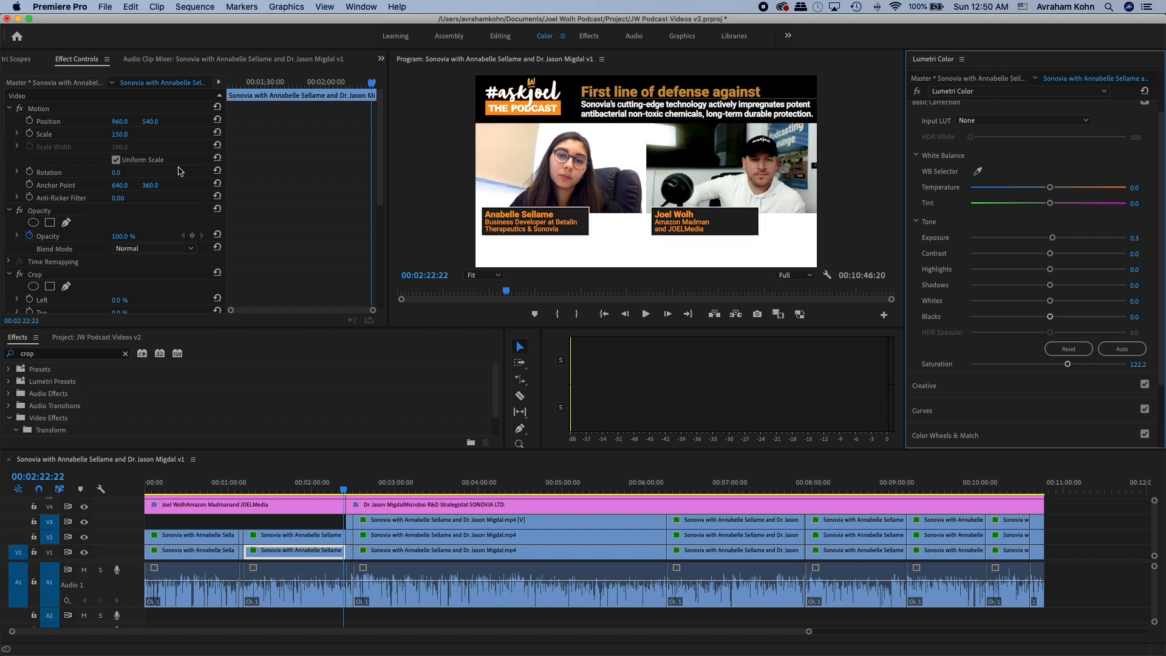
# - Copy the second V1 clip's Lumetri Color effect and remove only the existing Lumetri Color from all V1 clips, keeping Motion, Opacity and Crop
pyautogui.scroll(-6, 49, 255)
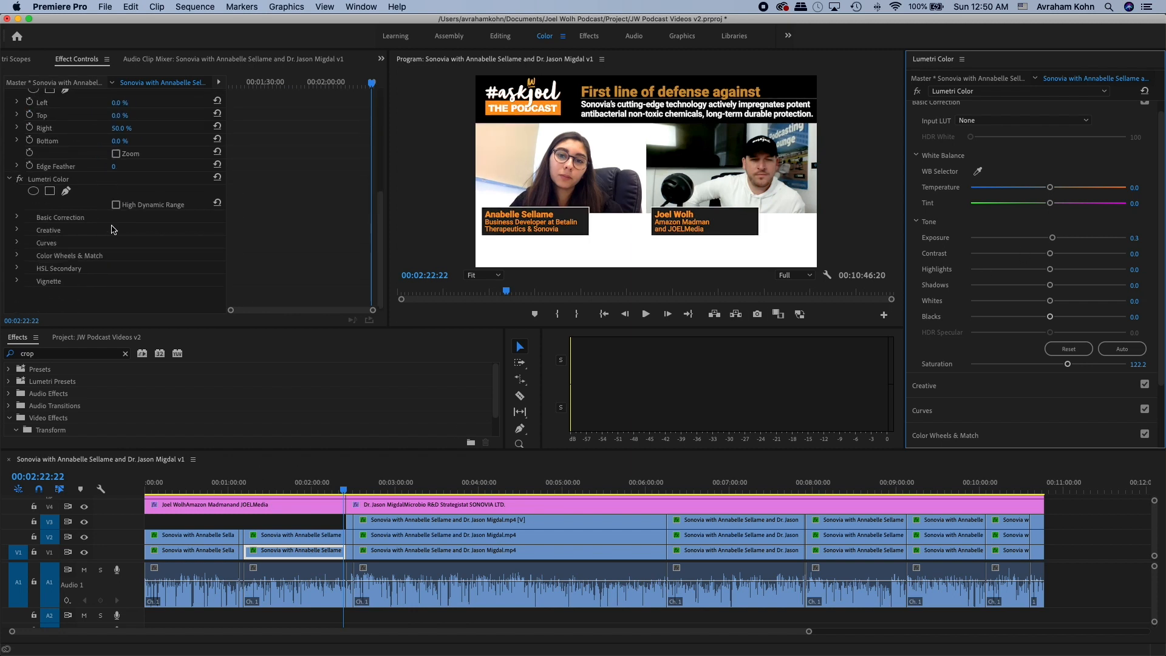
pyautogui.click(65, 181)
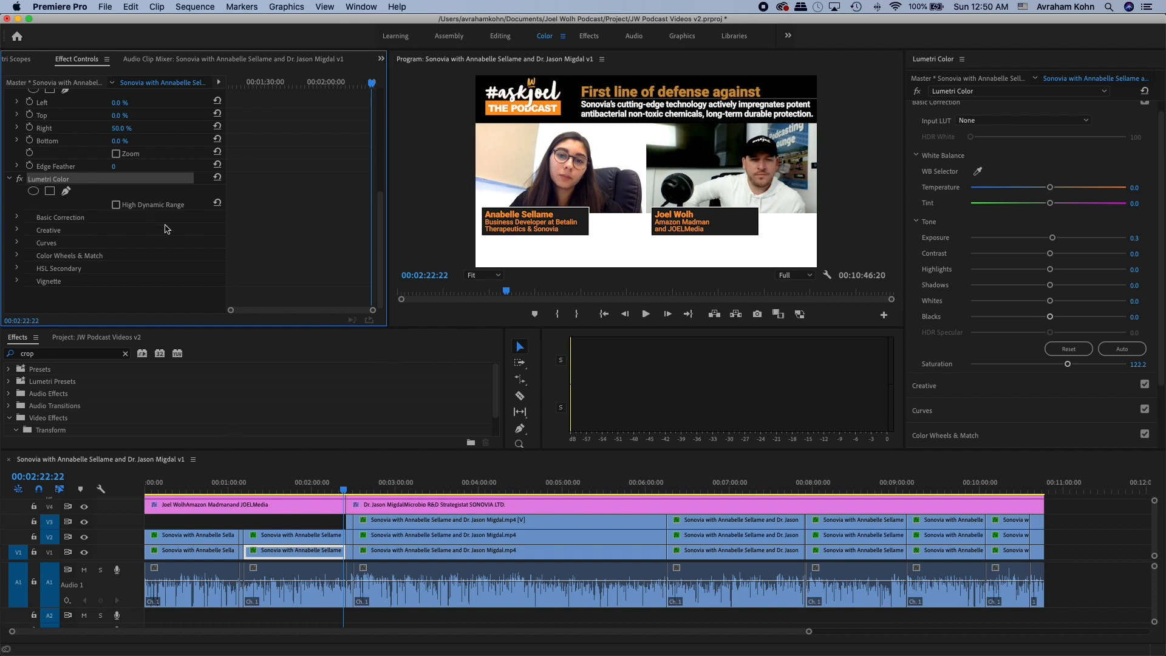
pyautogui.scroll(-1, 1085, 580)
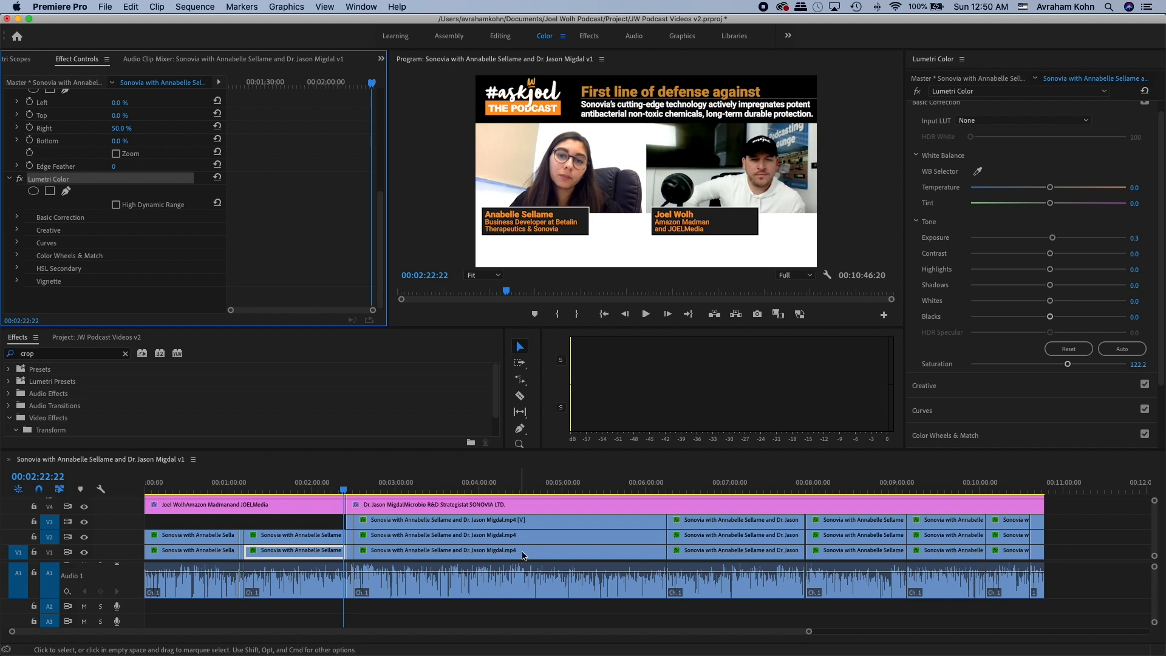
pyautogui.moveTo(1089, 547); pyautogui.dragTo(170, 590)
pyautogui.rightClick(195, 553)
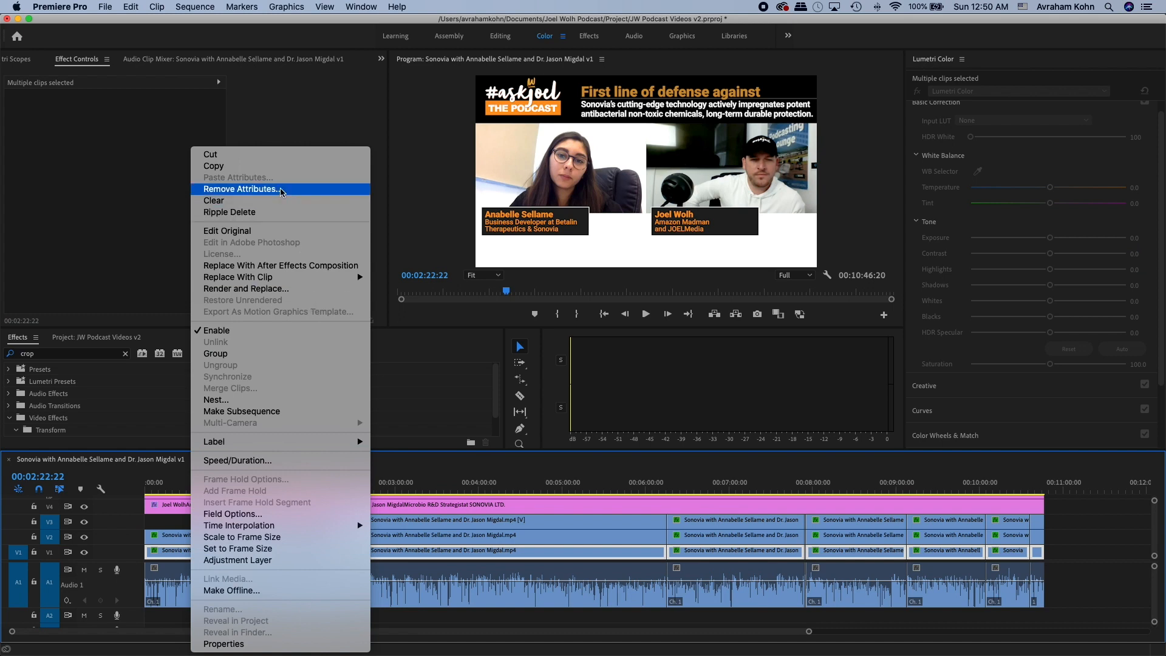
pyautogui.click(309, 190)
pyautogui.click(489, 198)
pyautogui.click(489, 198)
pyautogui.click(489, 227)
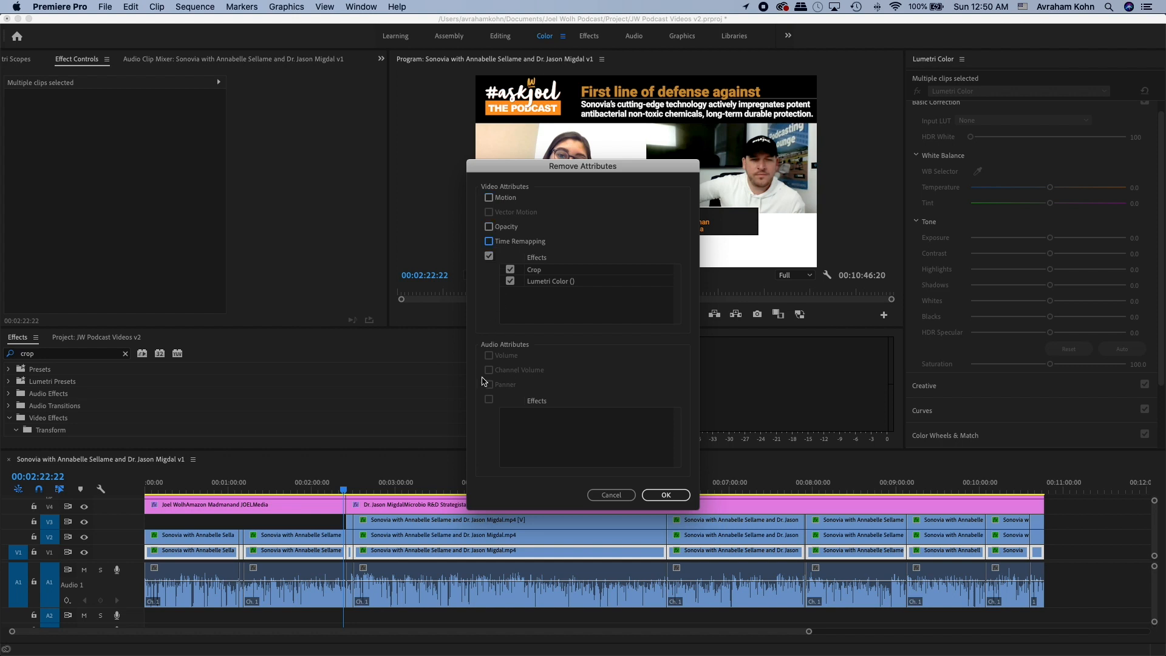
pyautogui.click(511, 271)
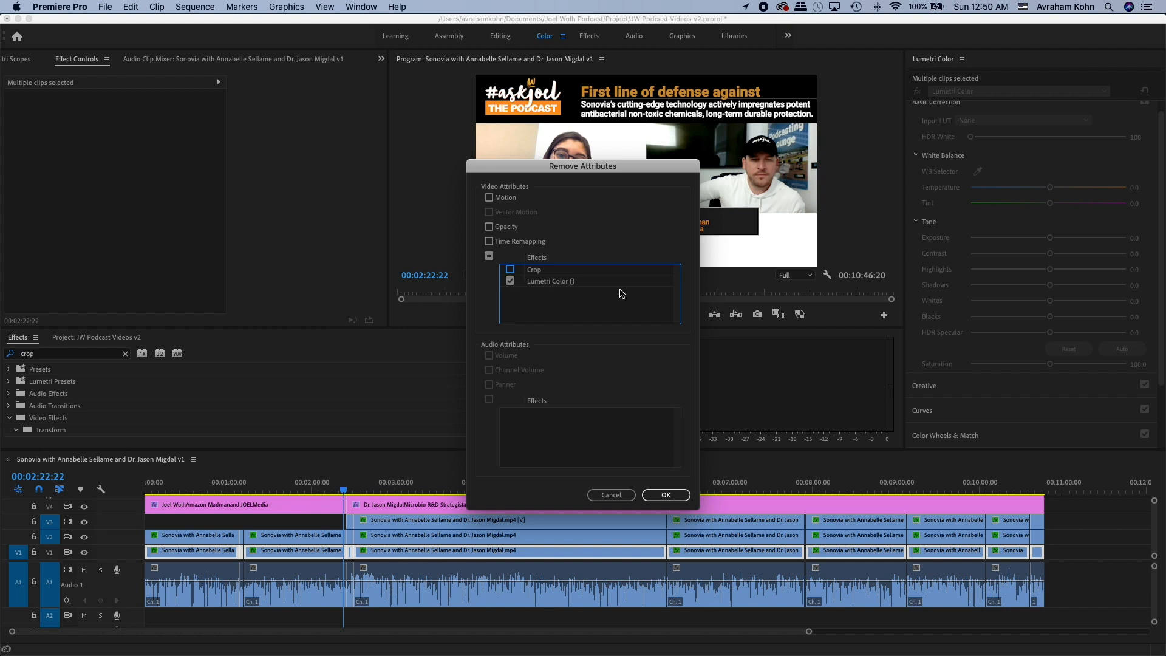
pyautogui.click(666, 495)
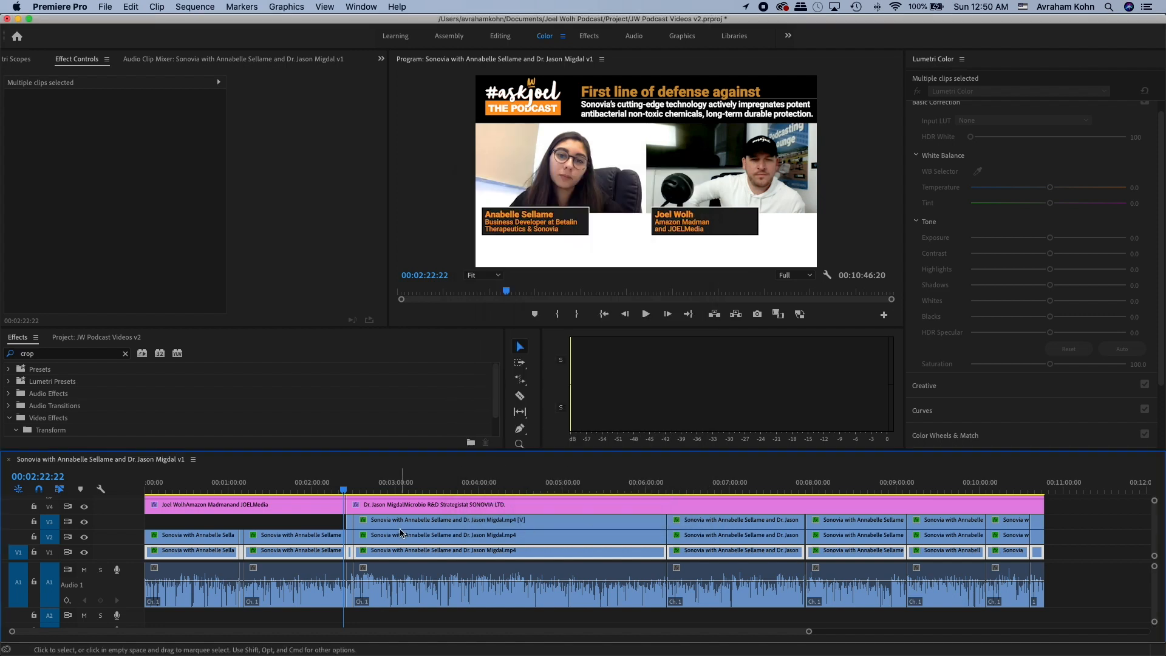
# - Set the second V2 clip's Saturation to 120.6 in Lumetri Color
pyautogui.click(306, 535)
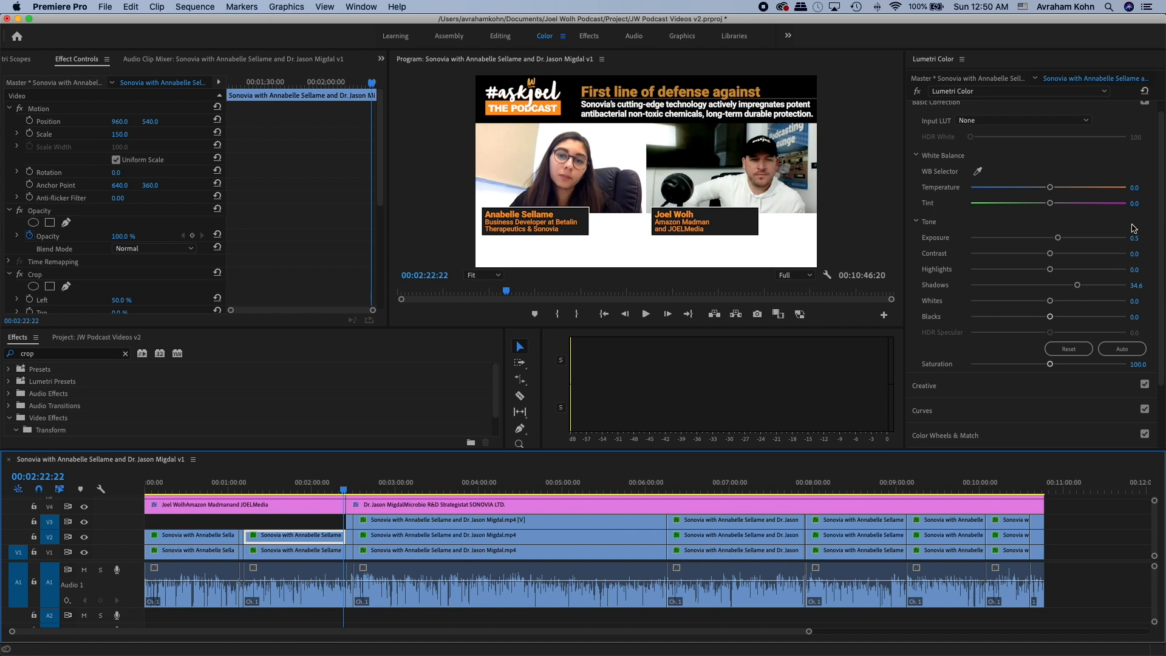
pyautogui.moveTo(1050, 364); pyautogui.dragTo(1066, 368)
pyautogui.moveTo(1063, 368); pyautogui.dragTo(1065, 368)
# - Replace the Lumetri Color effect on the first V2 clip and all V3 clips with the second V2 clip's, keeping Motion, Opacity and Crop
pyautogui.scroll(-5, 69, 261)
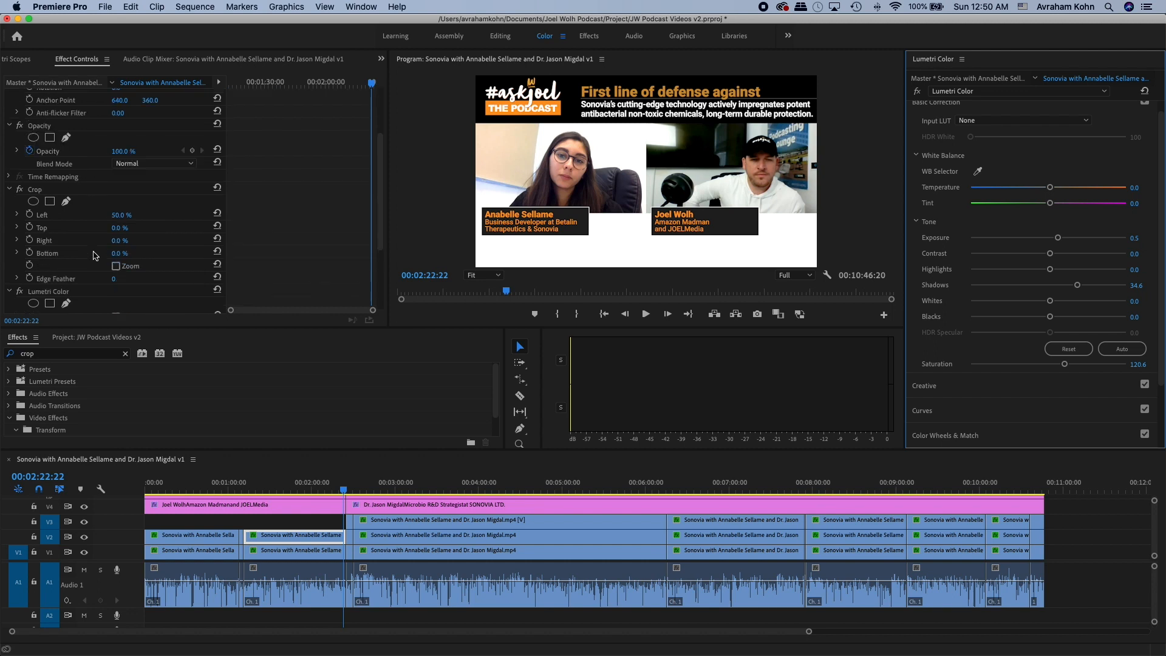
pyautogui.click(46, 211)
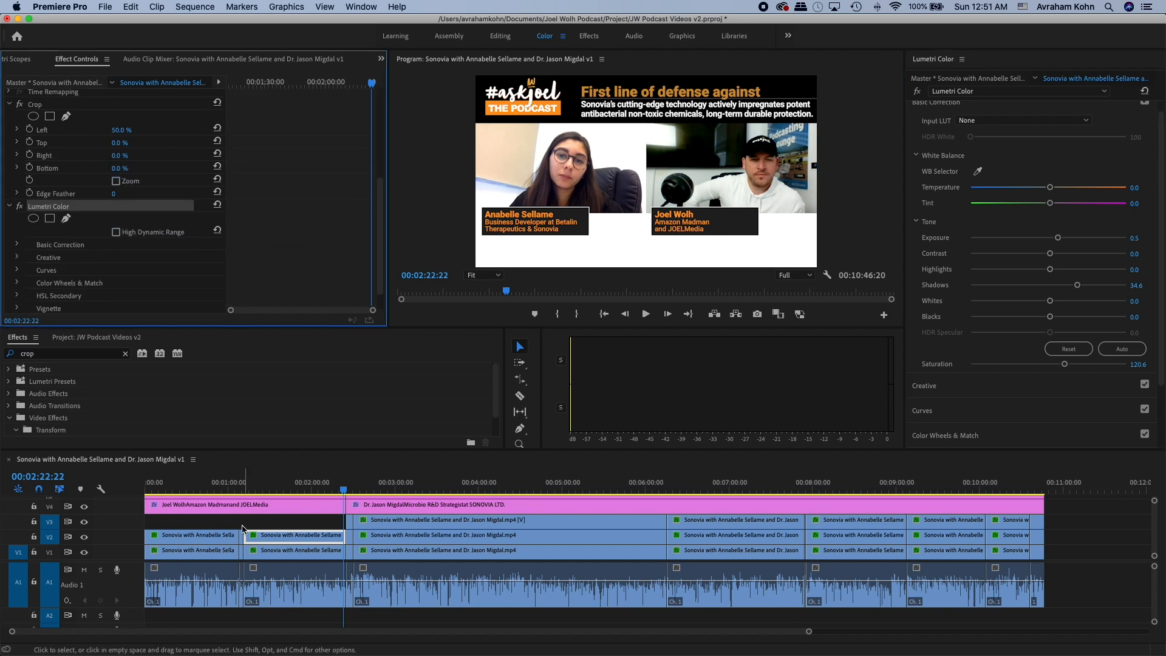
pyautogui.moveTo(193, 526); pyautogui.dragTo(1053, 519)
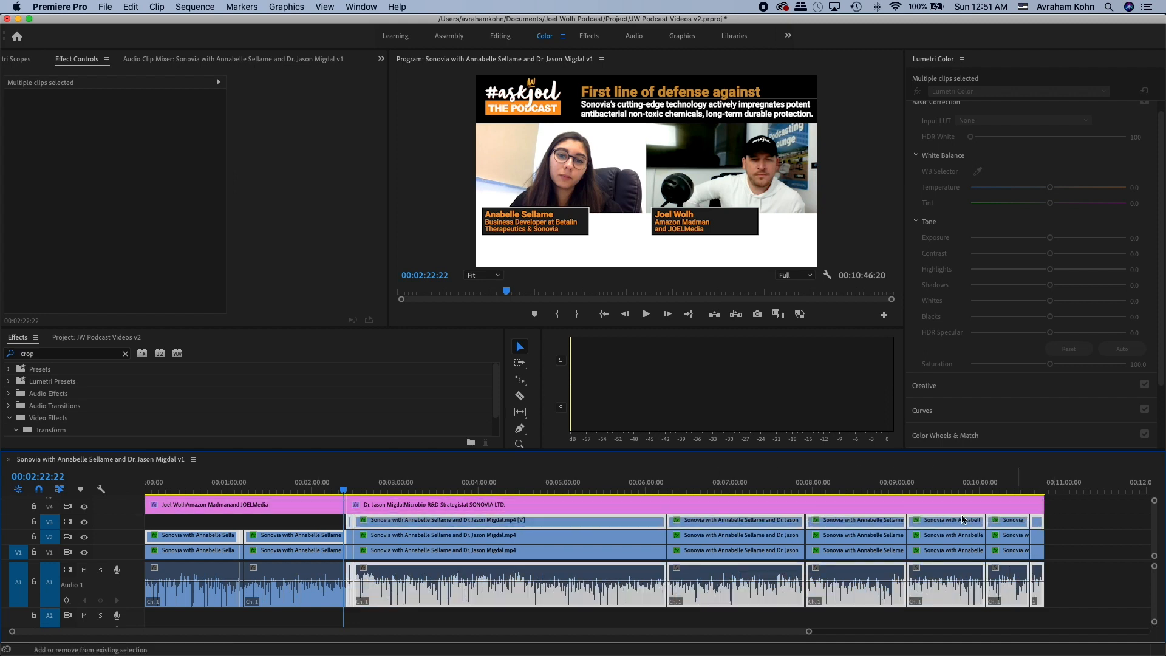
pyautogui.rightClick(401, 525)
pyautogui.click(454, 158)
pyautogui.click(508, 198)
pyautogui.click(507, 229)
pyautogui.click(510, 269)
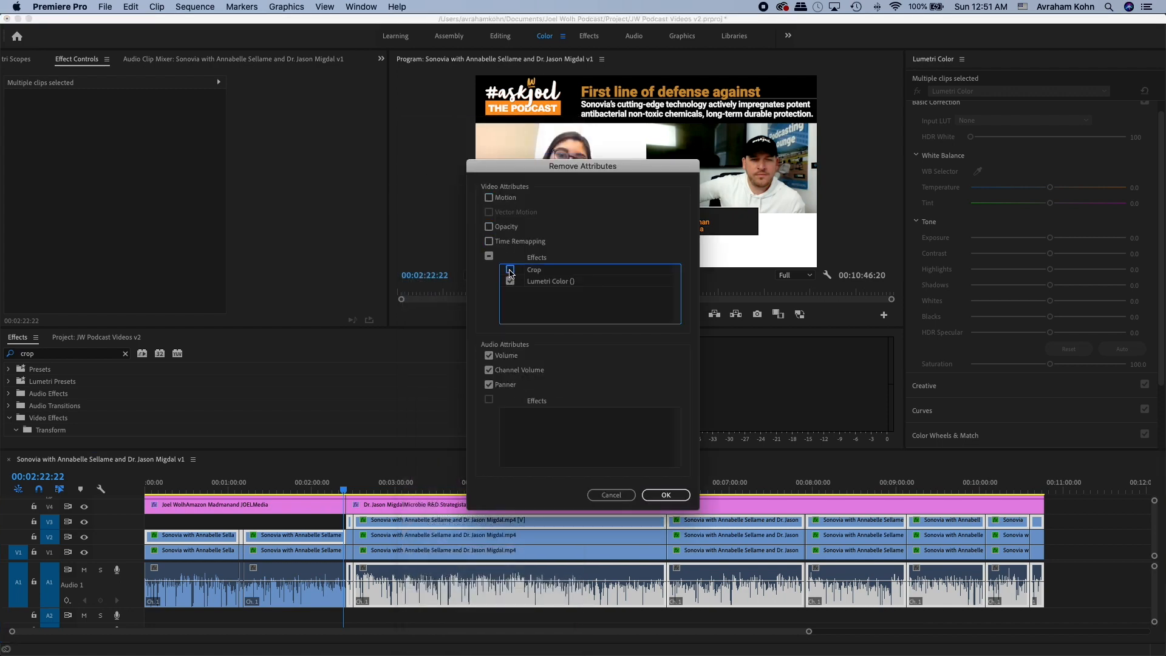
pyautogui.click(509, 360)
pyautogui.click(514, 371)
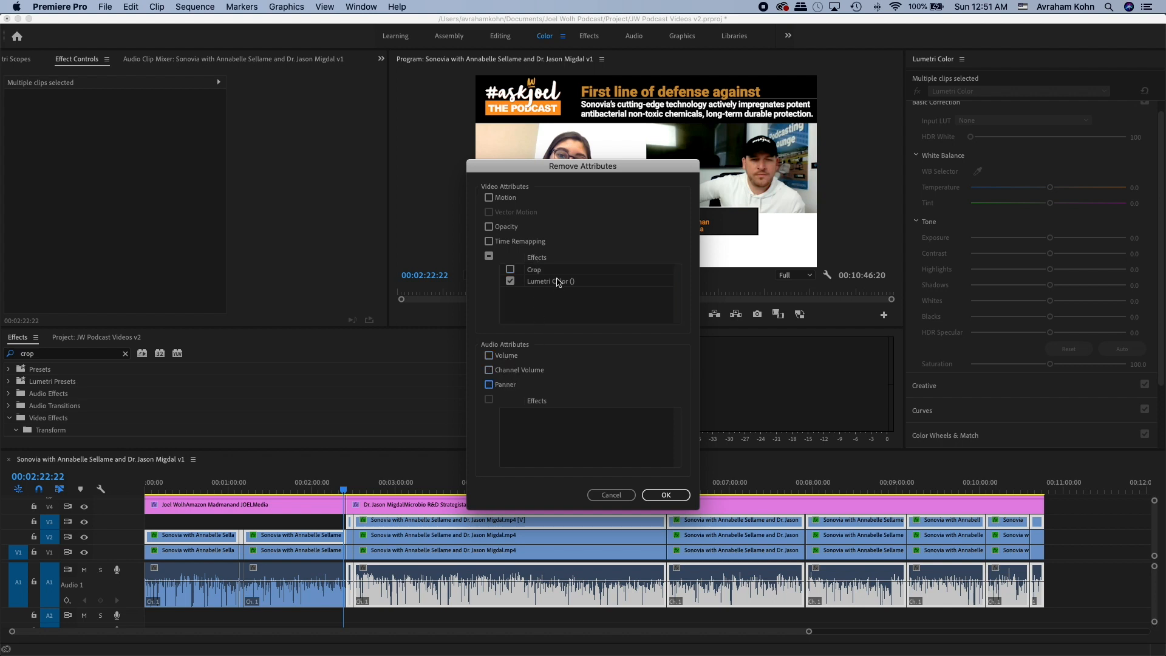
pyautogui.click(666, 494)
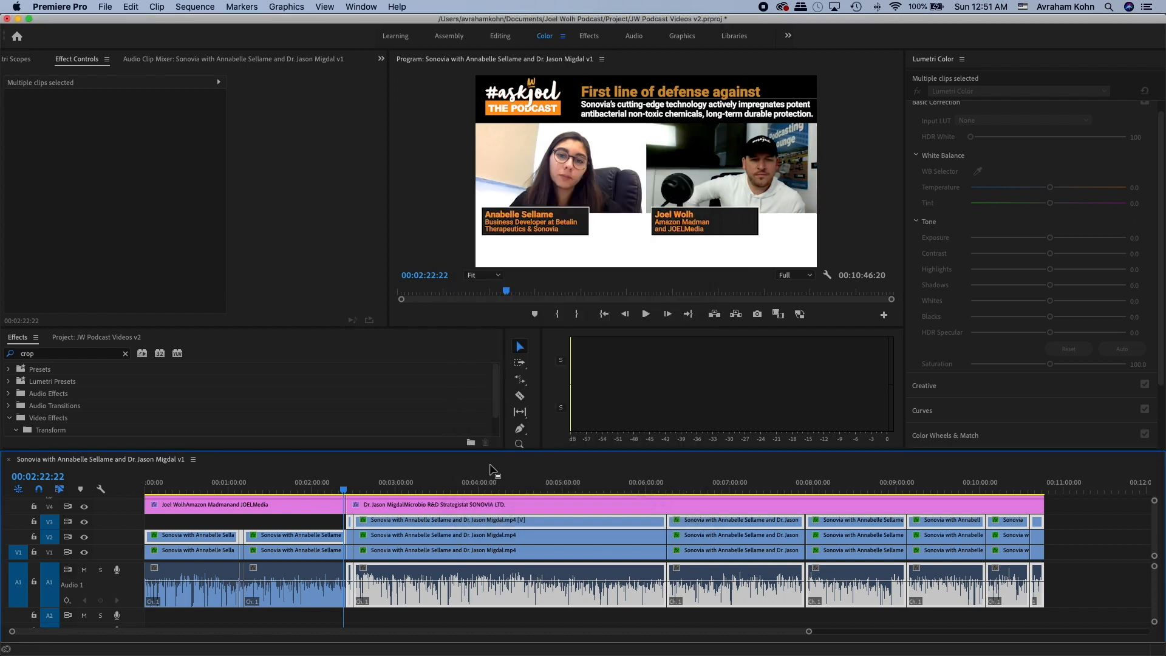
# - Check the Lumetri Color settings on the two early V2 clips and each V3 clip, and preview frames through the sequence's end
pyautogui.click(463, 482)
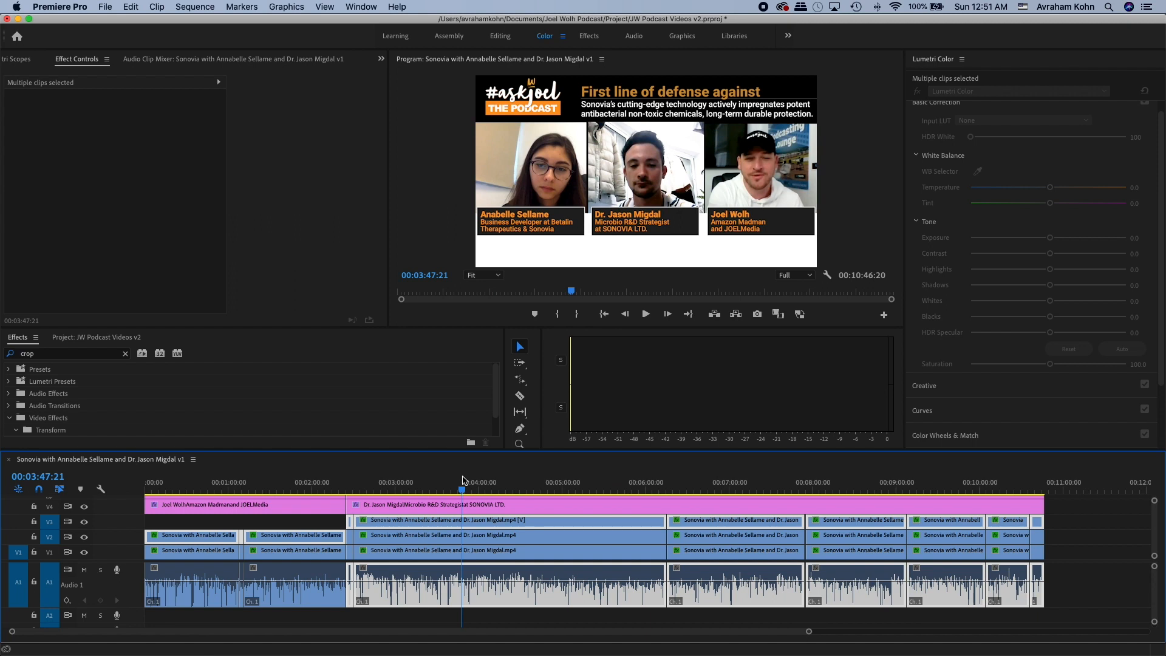
pyautogui.click(292, 519)
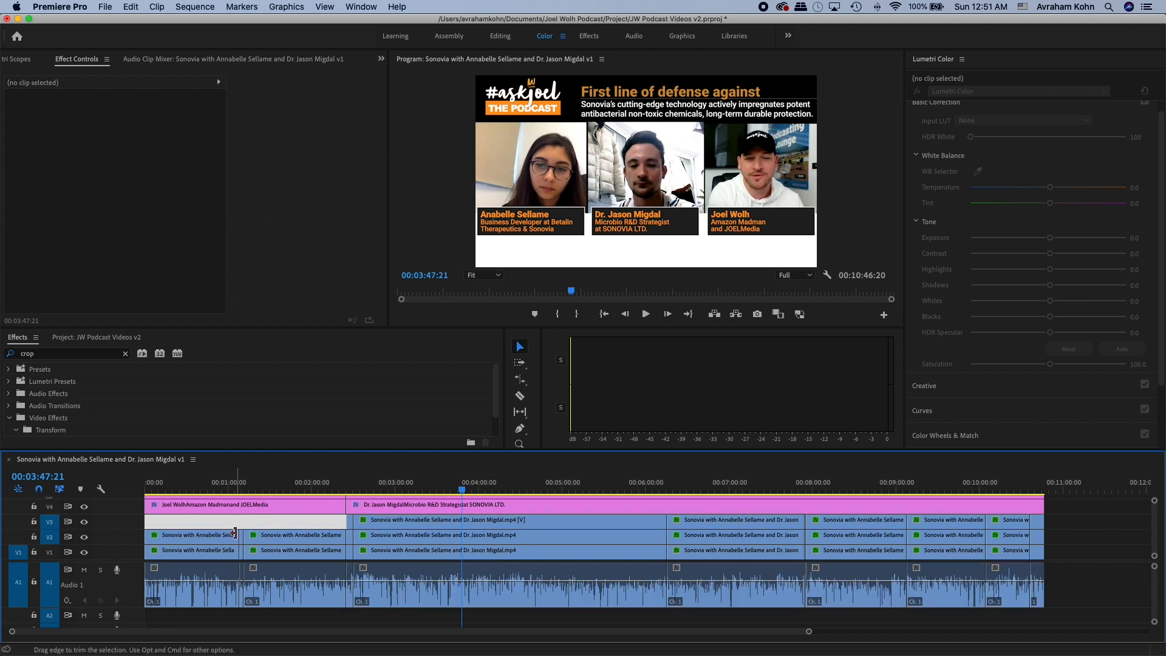
pyautogui.click(227, 535)
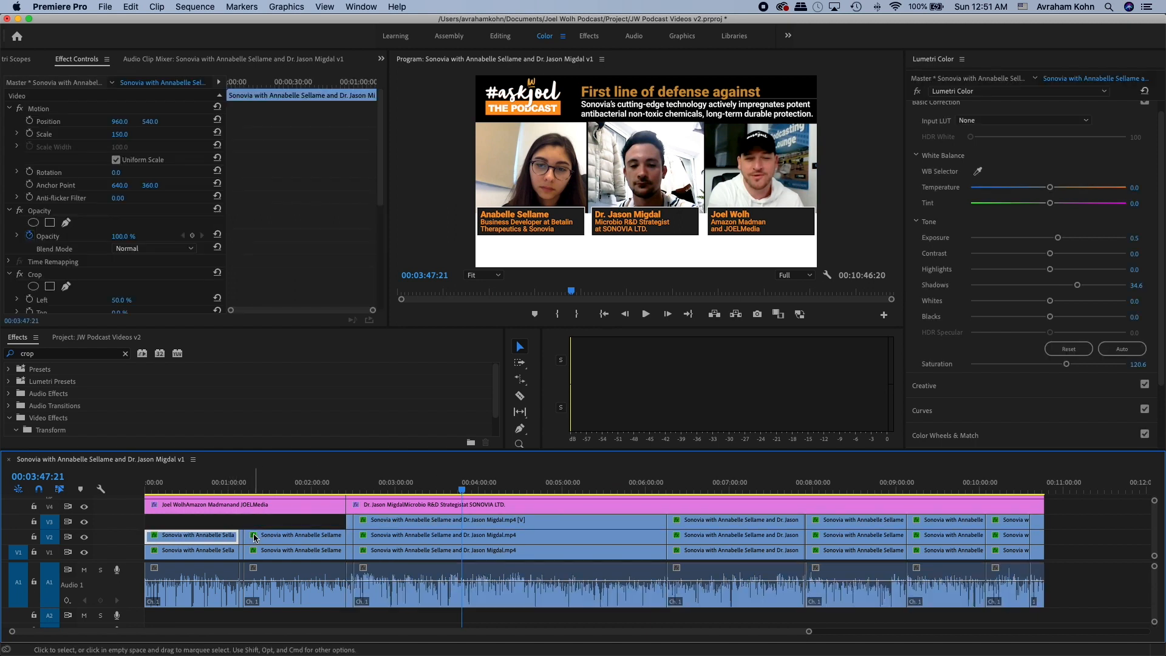
pyautogui.click(249, 538)
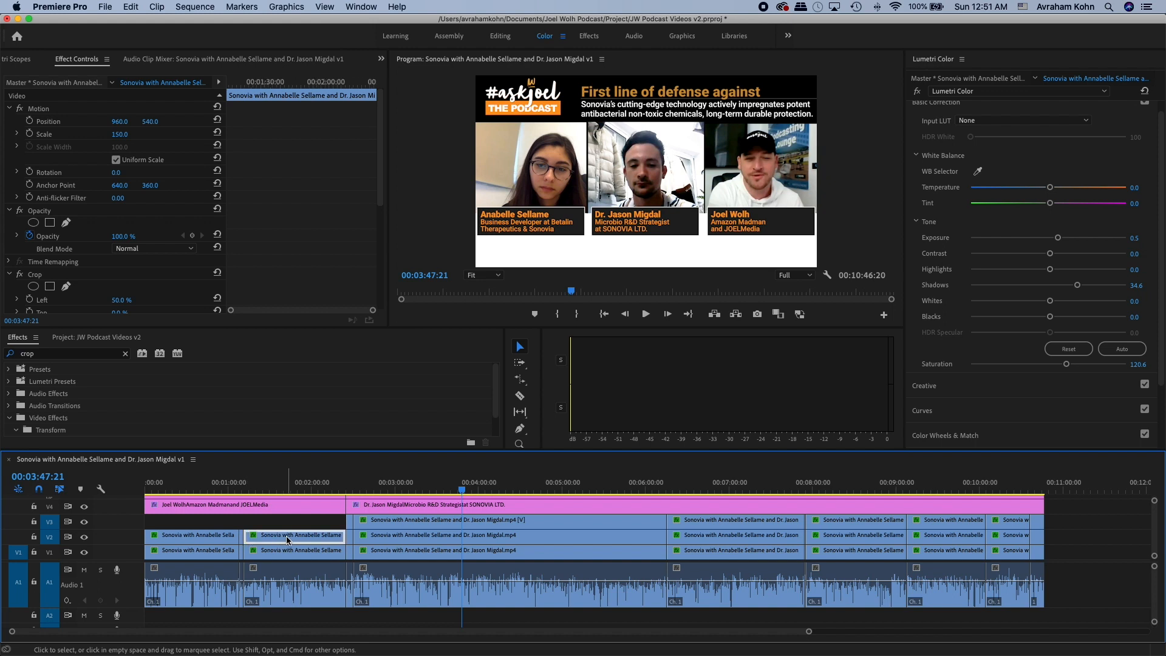
pyautogui.click(412, 524)
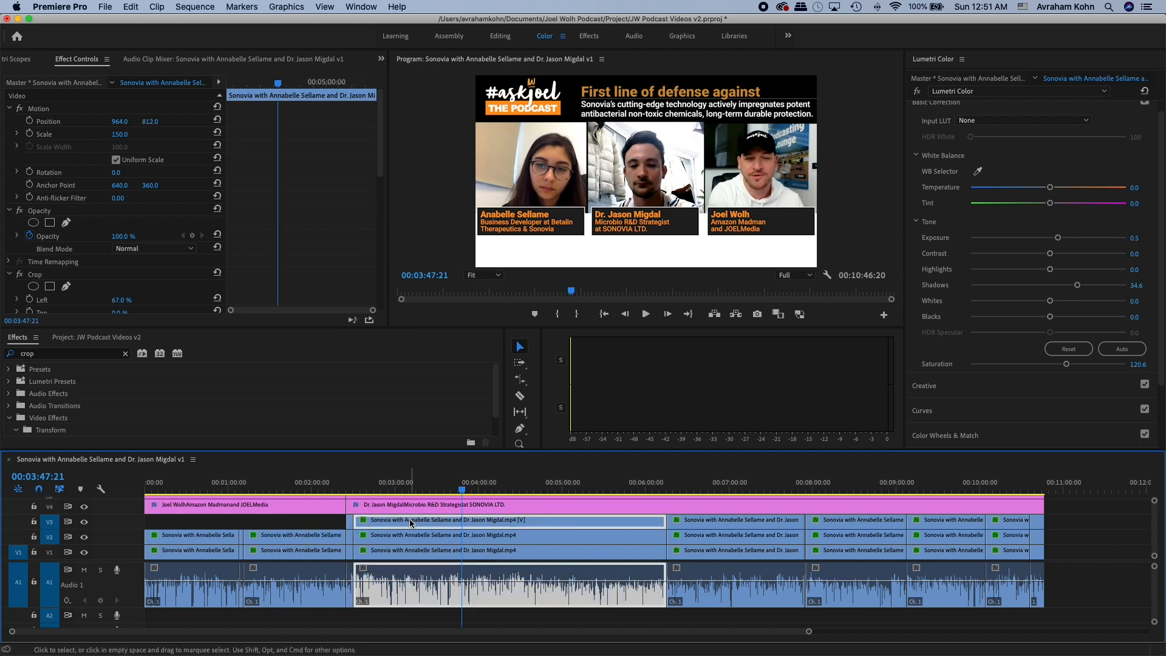
pyautogui.click(760, 526)
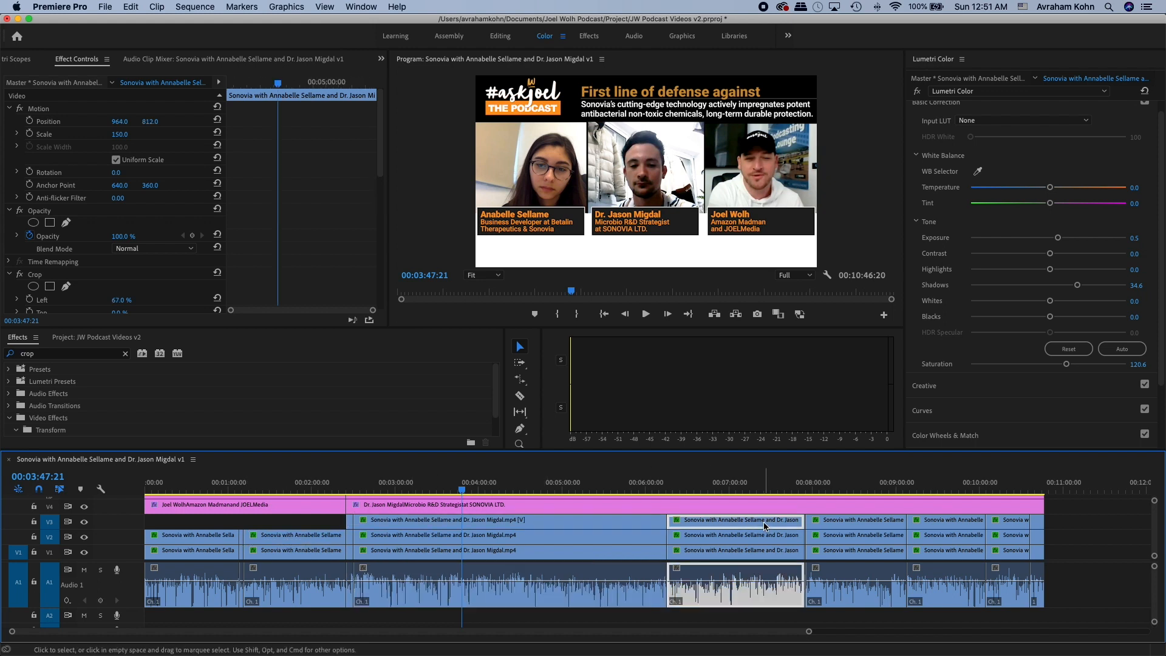
pyautogui.click(879, 524)
pyautogui.click(967, 520)
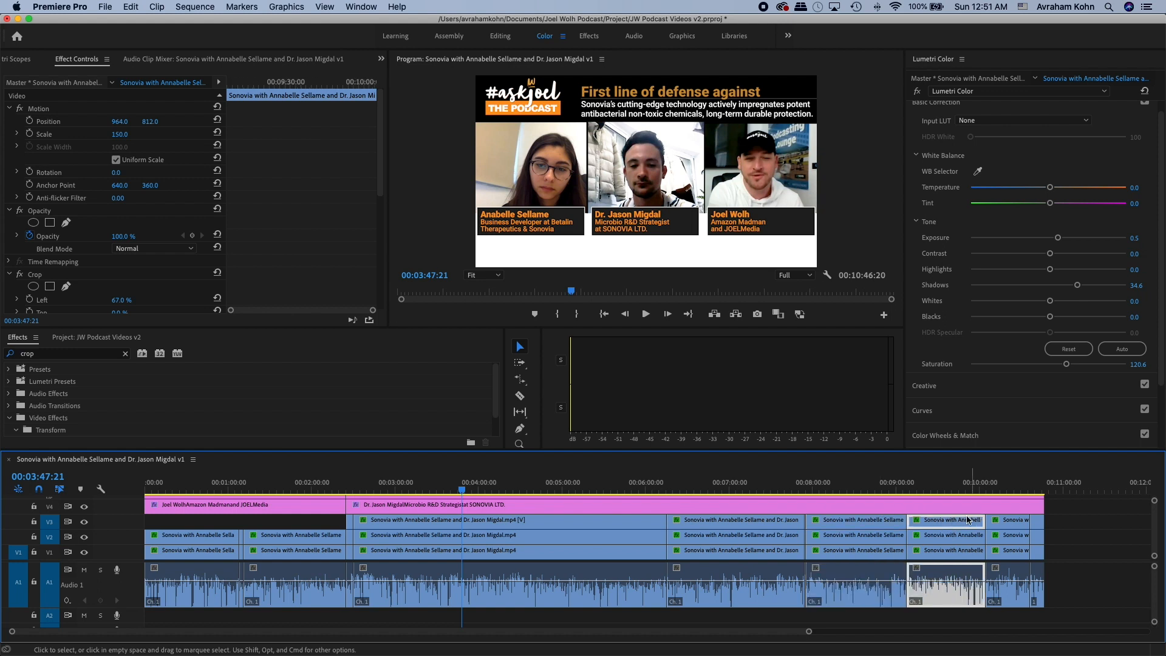
pyautogui.click(1015, 487)
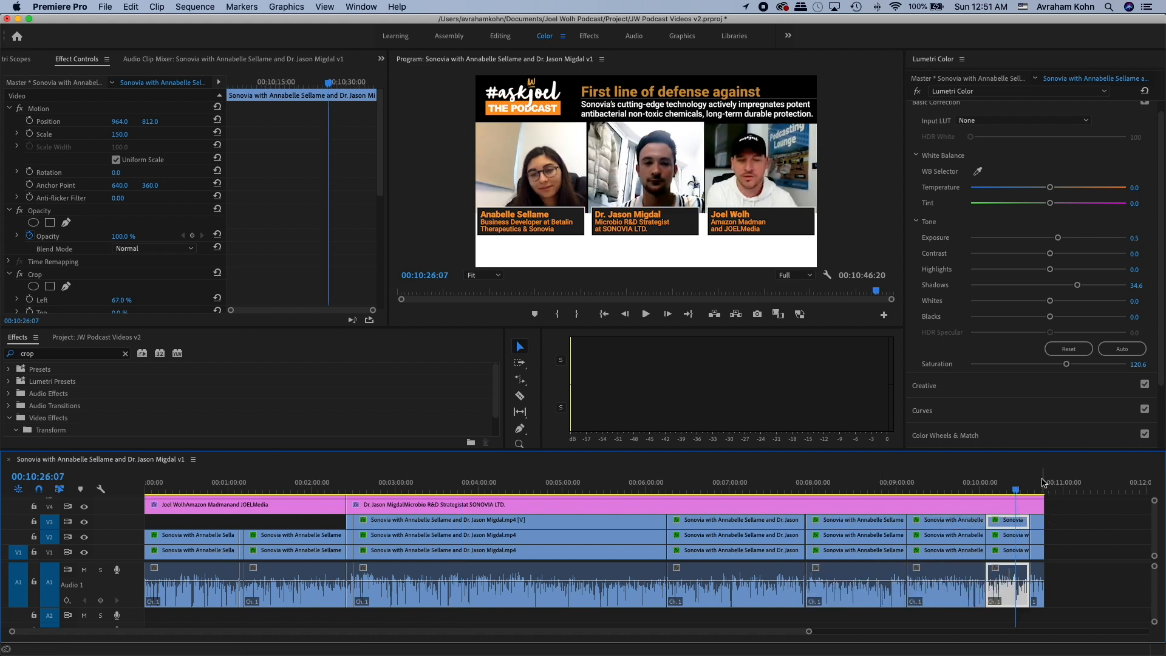
pyautogui.click(1040, 483)
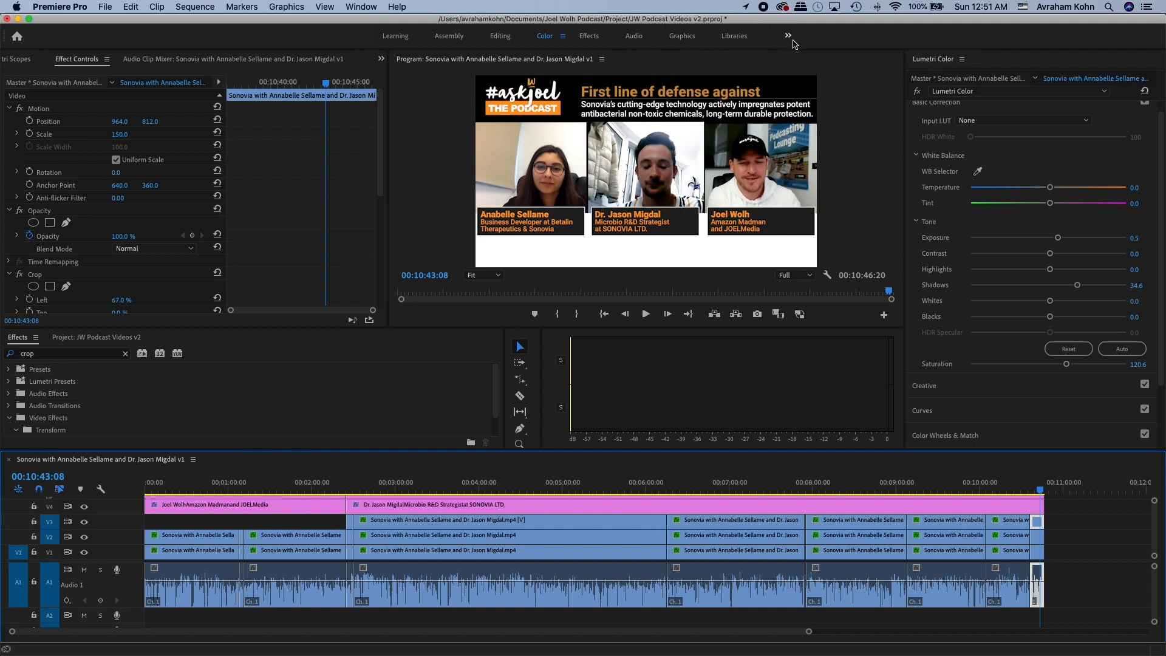
# - Switch to the workspace with the Project panel and move the playhead to 00:03:09:21 in the three-speaker section
pyautogui.click(791, 39)
pyautogui.click(817, 97)
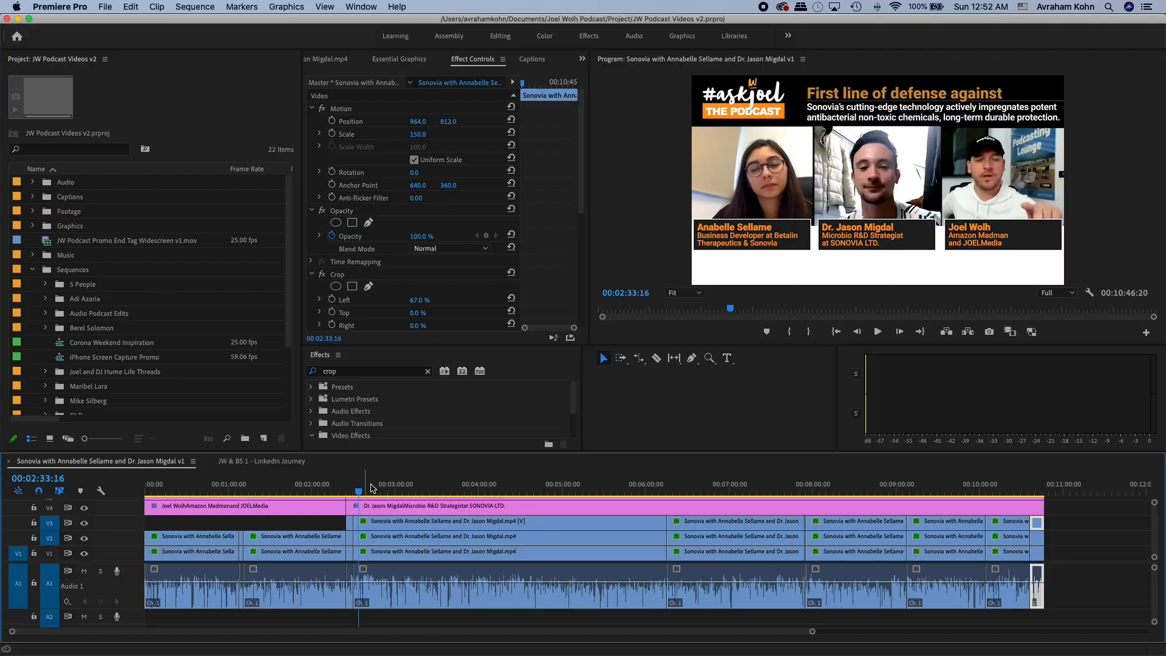
pyautogui.moveTo(393, 490); pyautogui.dragTo(409, 489)
# - Open the media export settings for the sequence and set the format to H.264
pyautogui.click(105, 7)
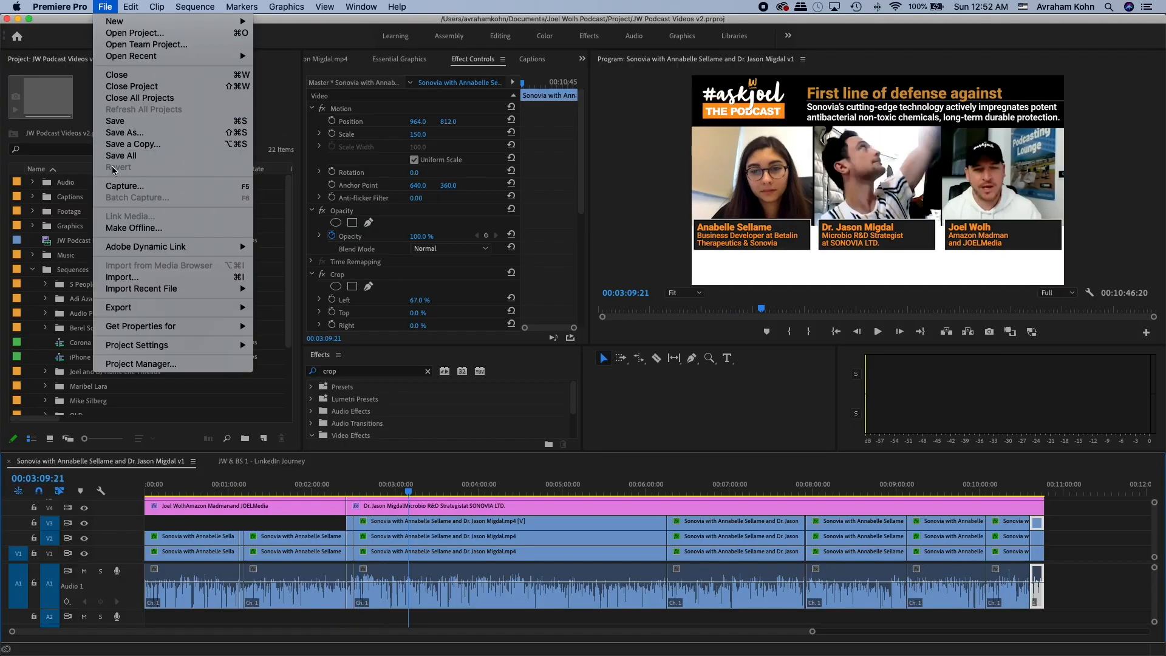
pyautogui.moveTo(182, 309)
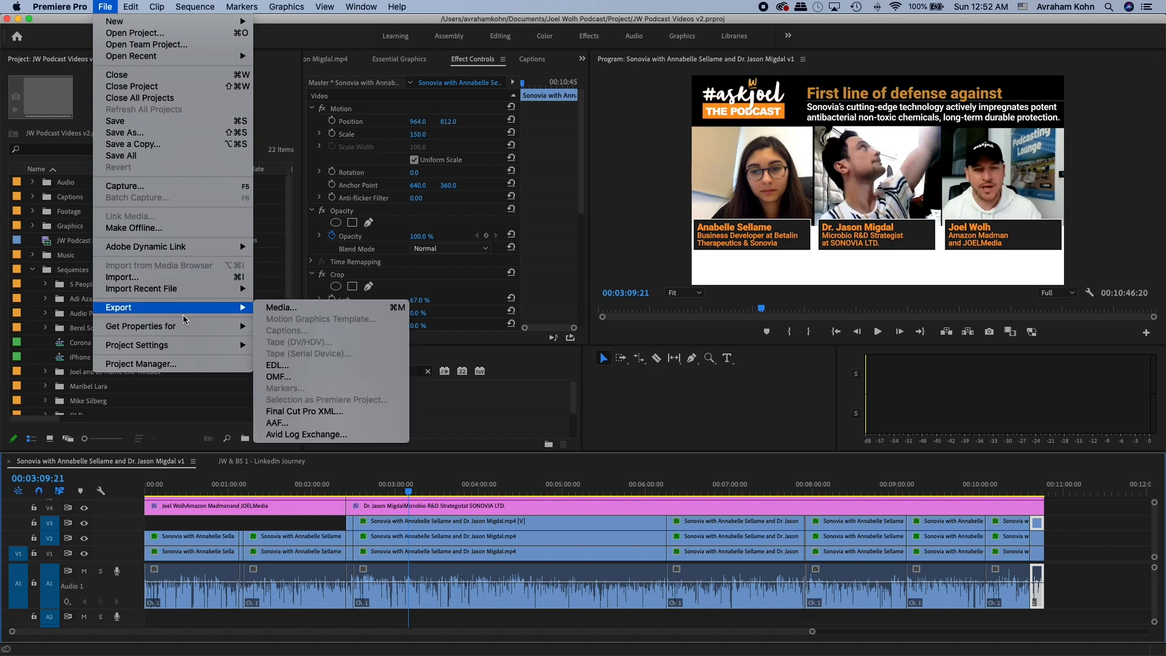
pyautogui.click(278, 308)
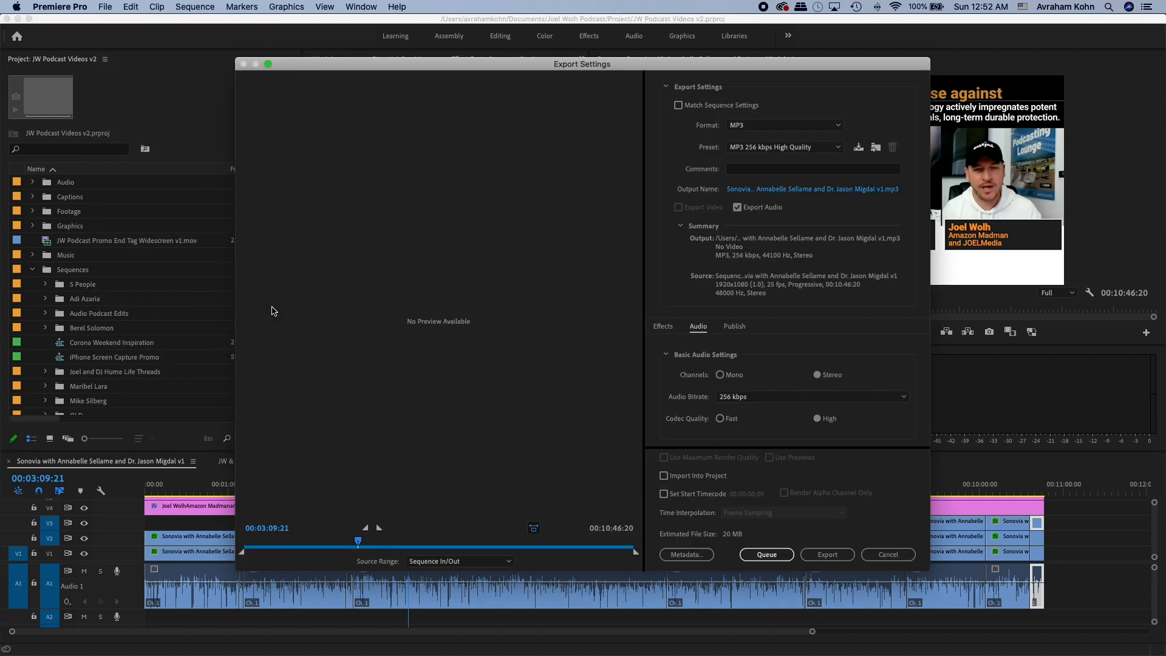
pyautogui.click(775, 127)
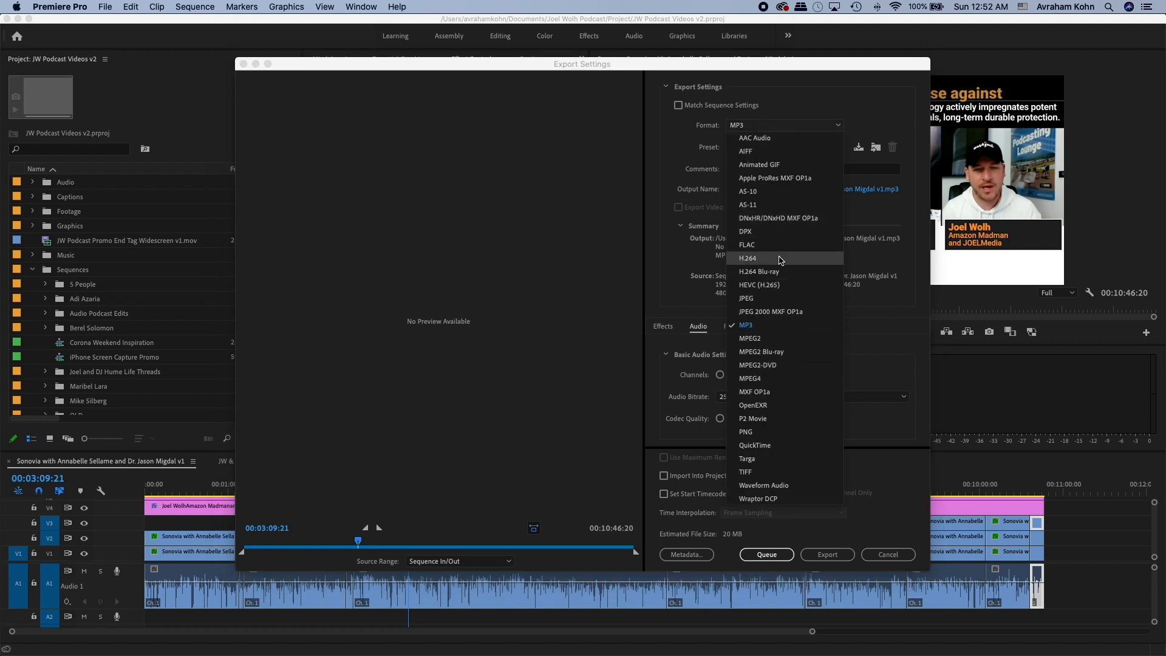
pyautogui.click(781, 259)
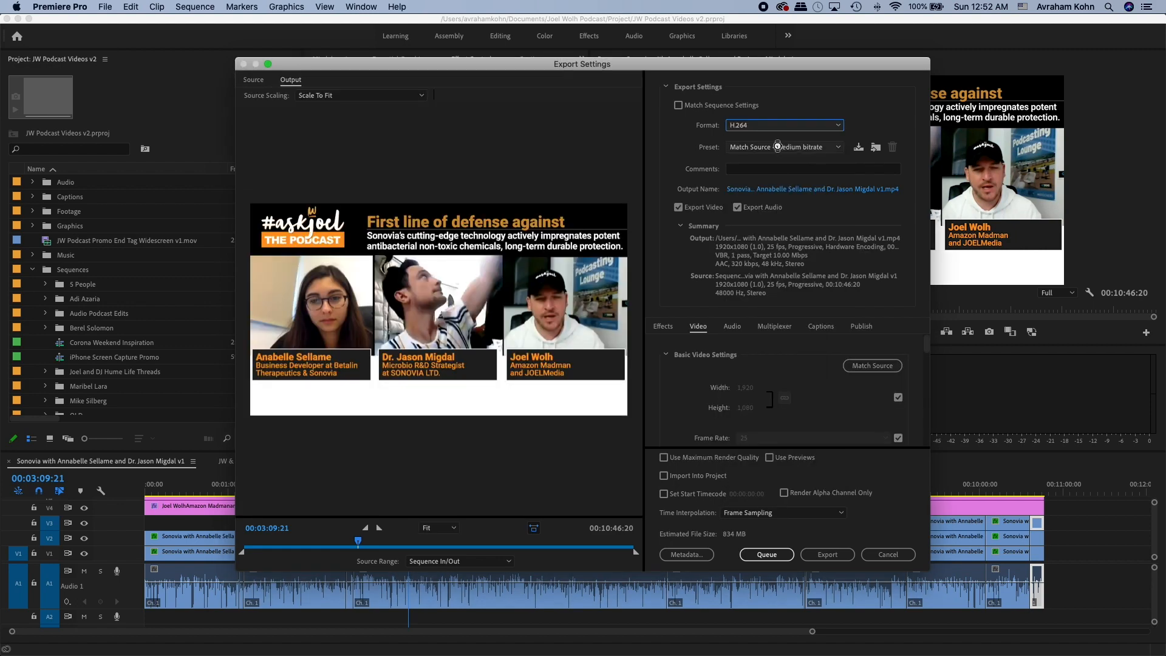
# - Choose the Match Source - High bitrate preset for the H.264 export and look through the other presets
pyautogui.click(777, 147)
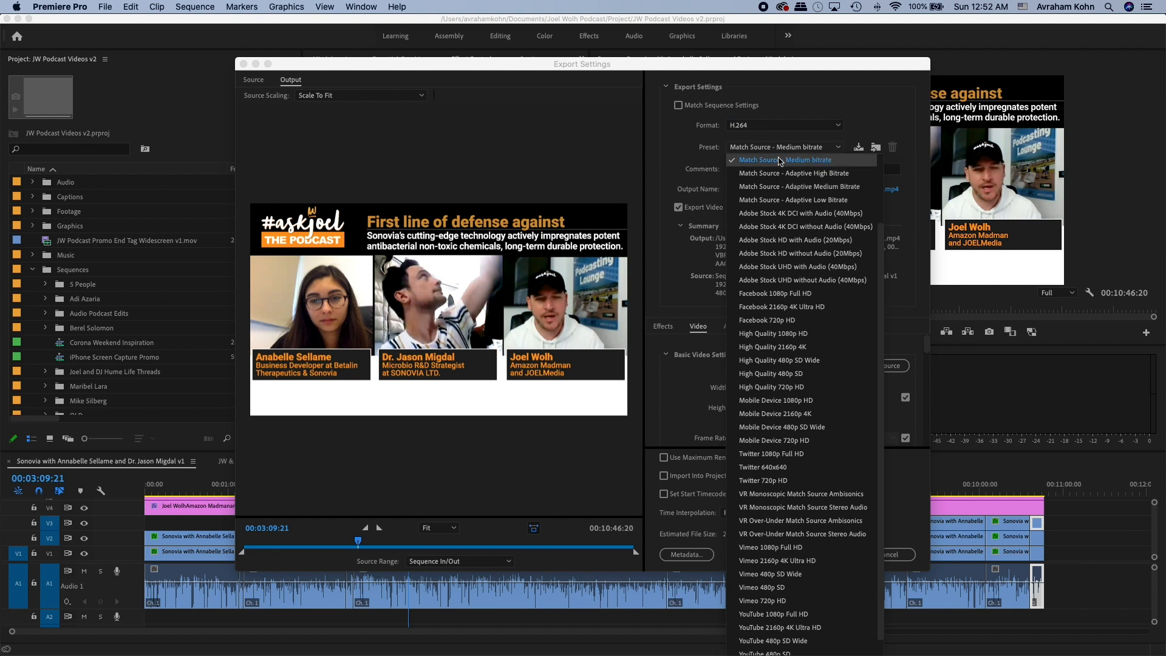
pyautogui.scroll(3, 816, 187)
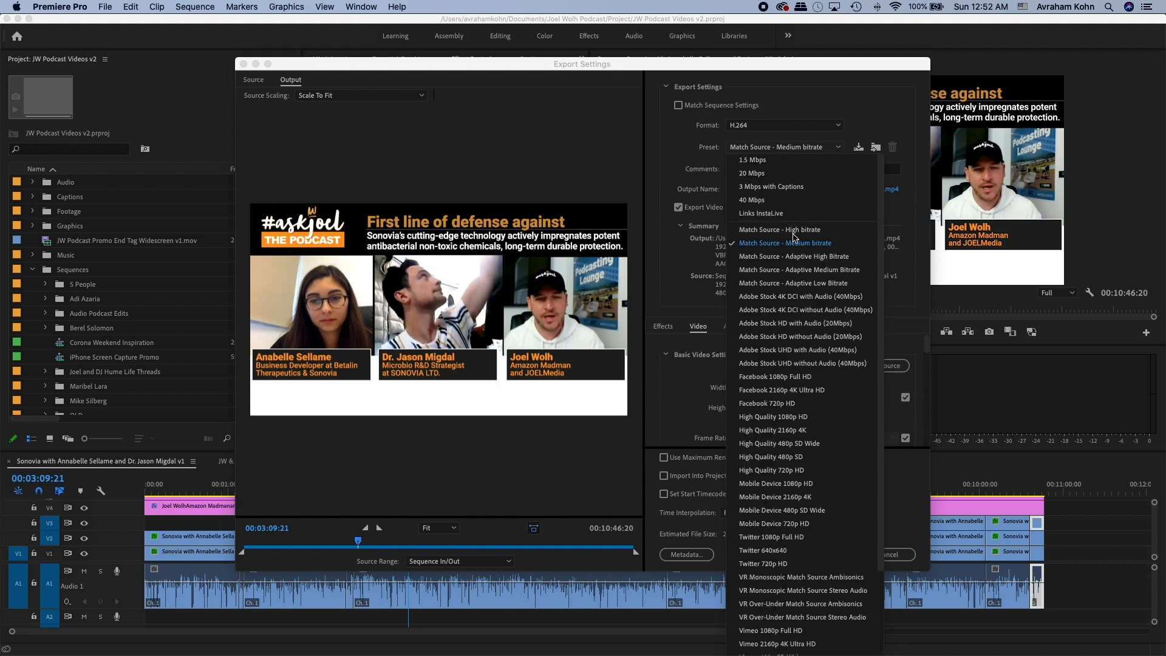
pyautogui.click(786, 231)
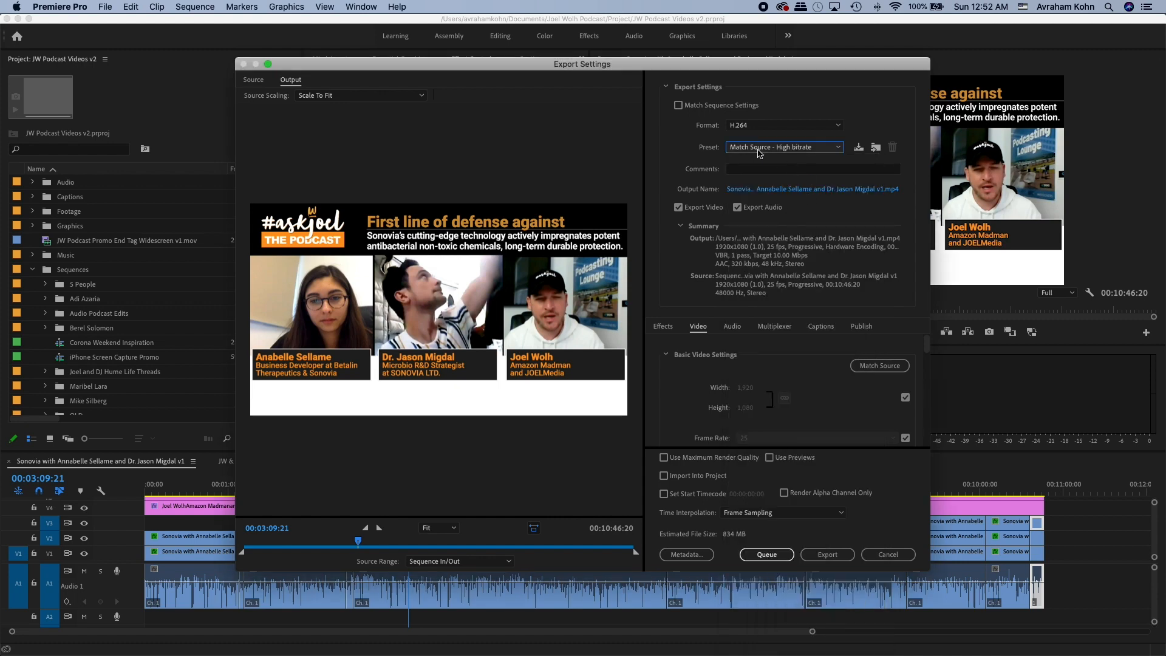
pyautogui.click(758, 148)
pyautogui.scroll(3, 756, 189)
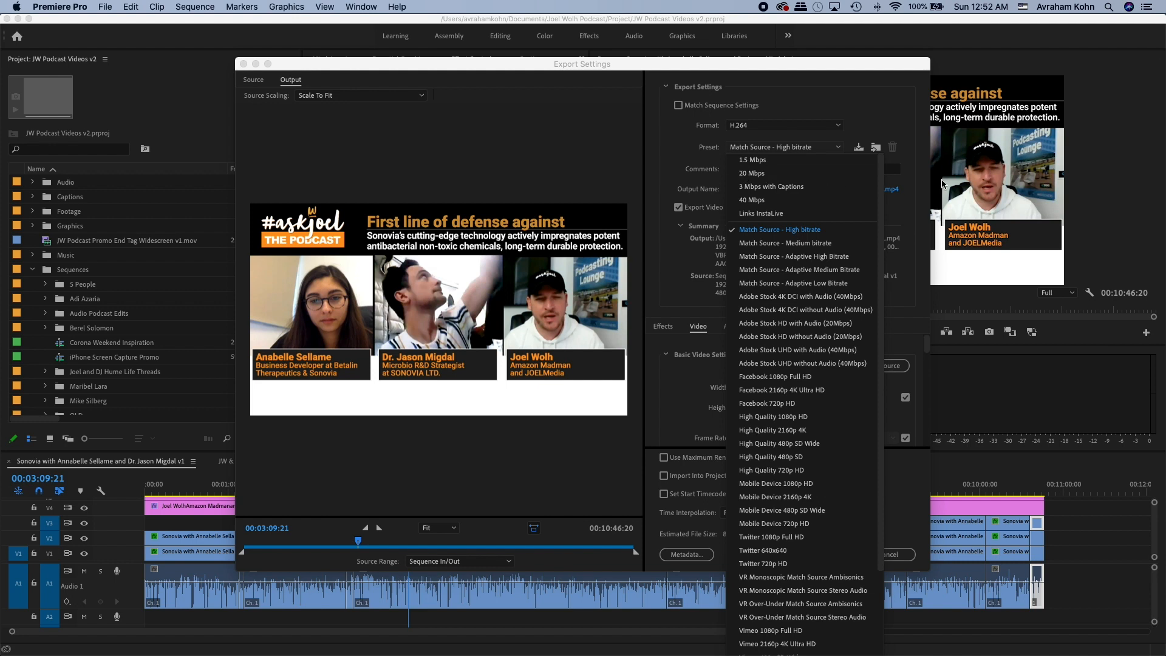
pyautogui.click(916, 266)
# - Set the export's video target bitrate to 20 Mbps and apply the saved 20 Mbps preset
pyautogui.click(820, 326)
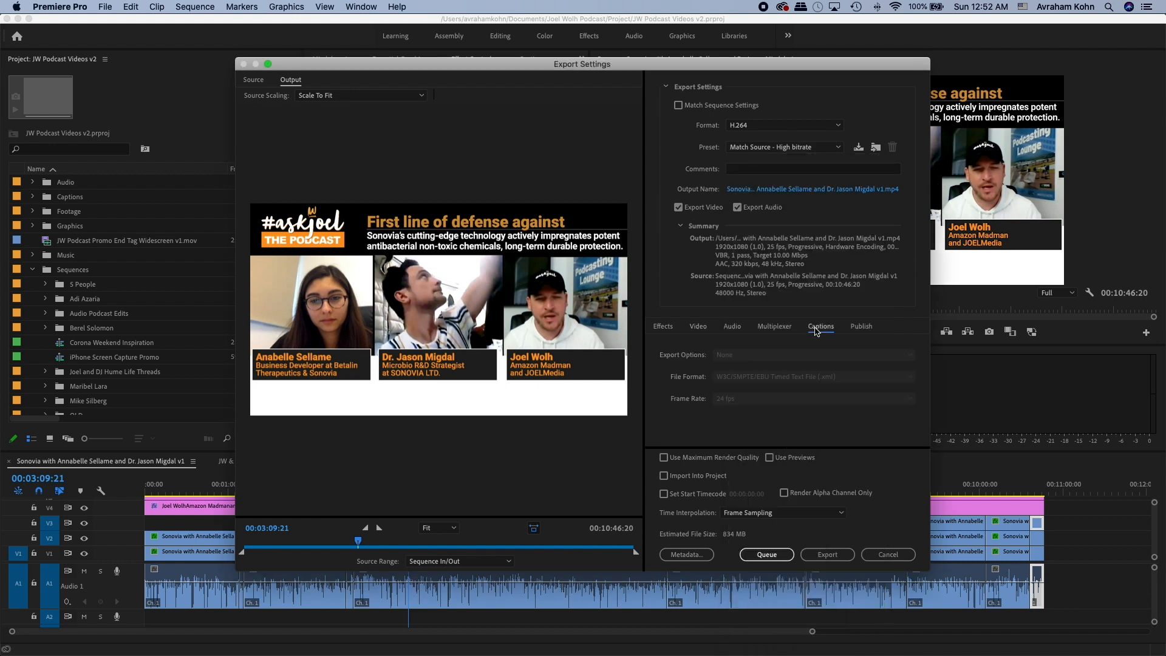
pyautogui.click(705, 328)
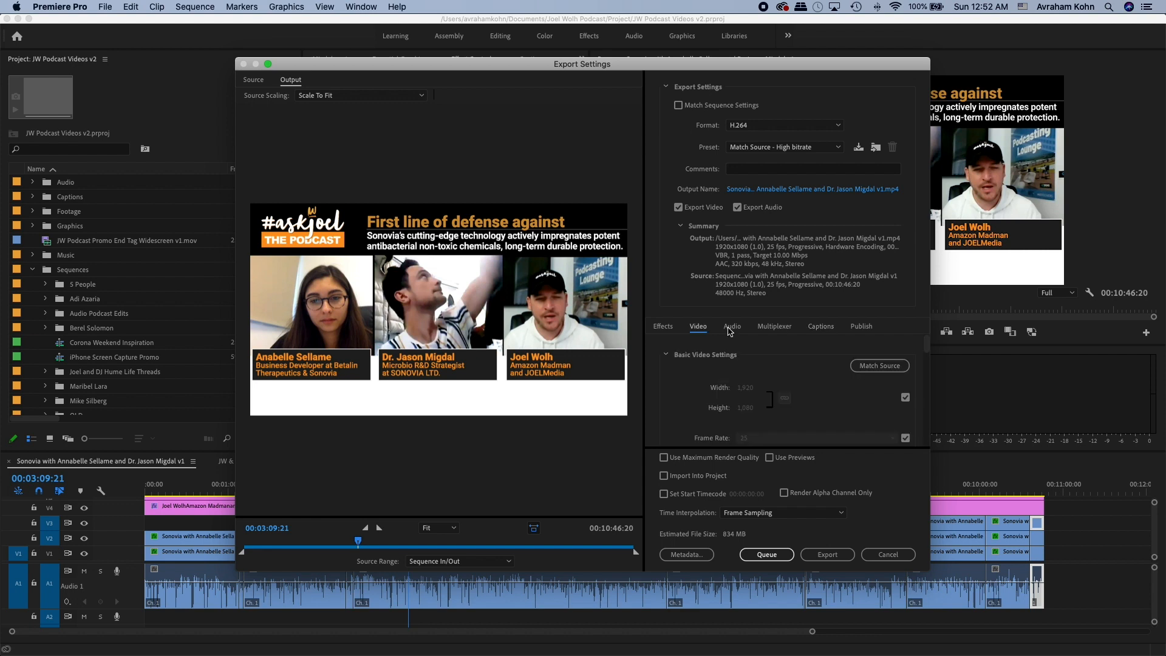
pyautogui.scroll(-10, 905, 389)
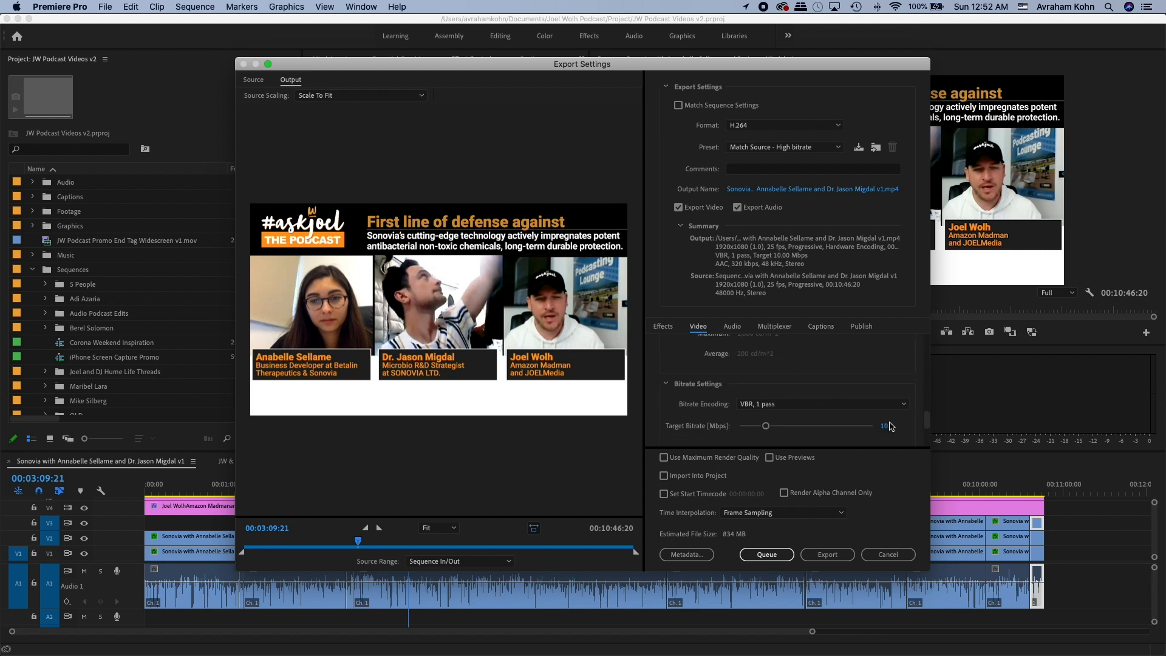
pyautogui.click(884, 426)
pyautogui.write('20')
pyautogui.press('Return')
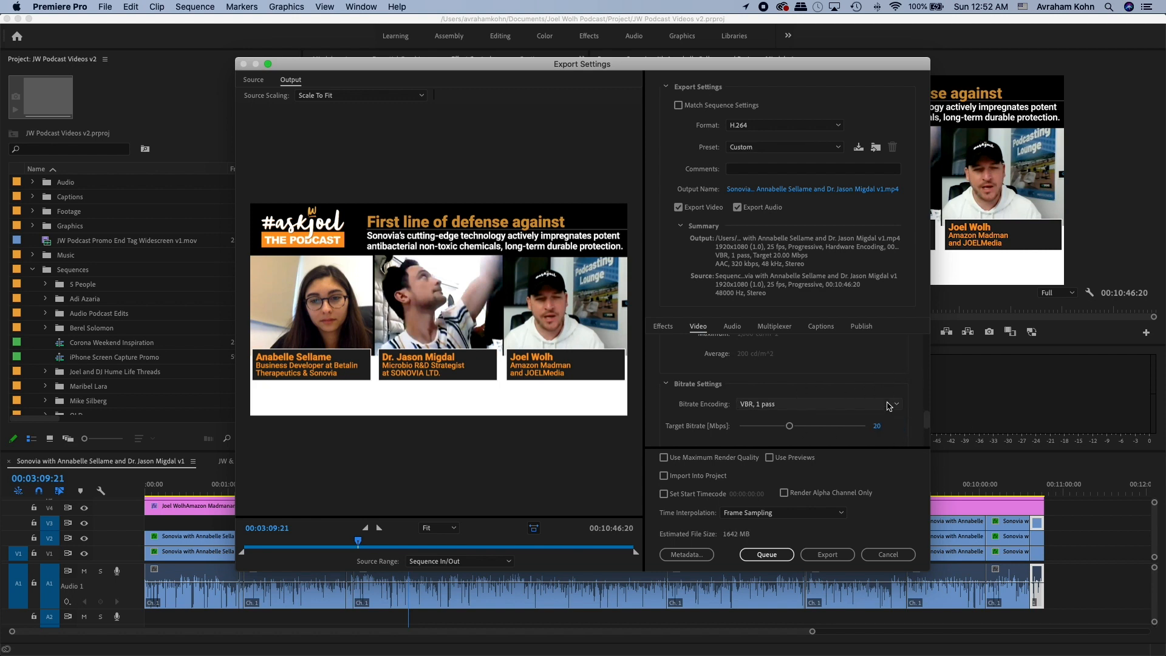
pyautogui.moveTo(930, 420); pyautogui.dragTo(938, 383)
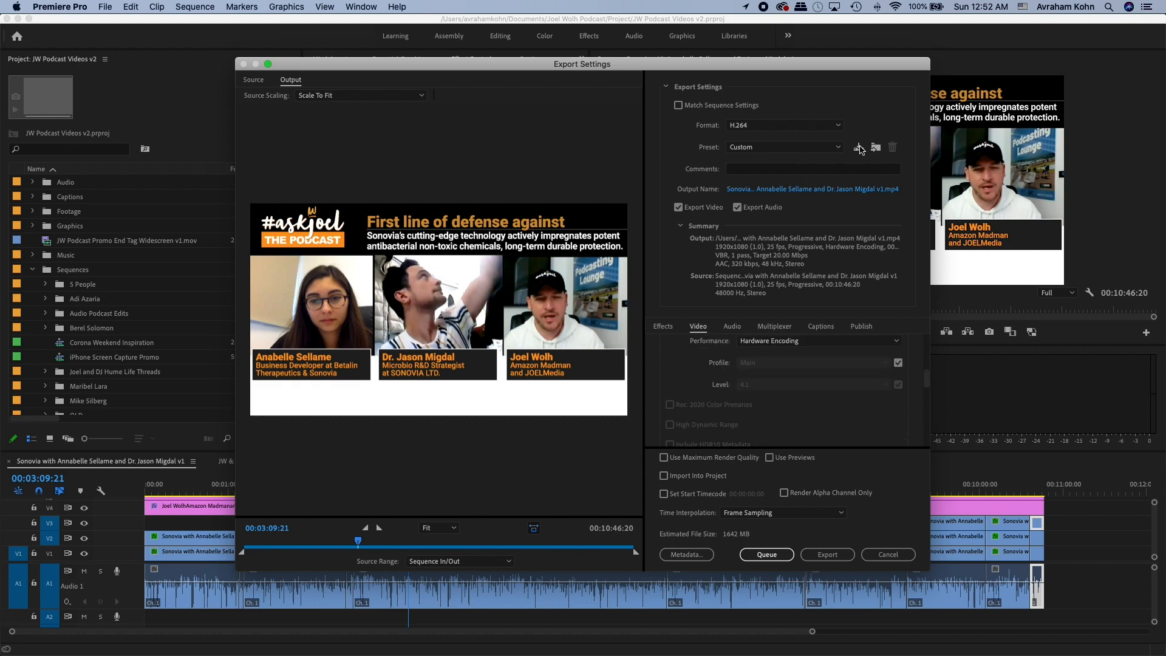
pyautogui.click(804, 148)
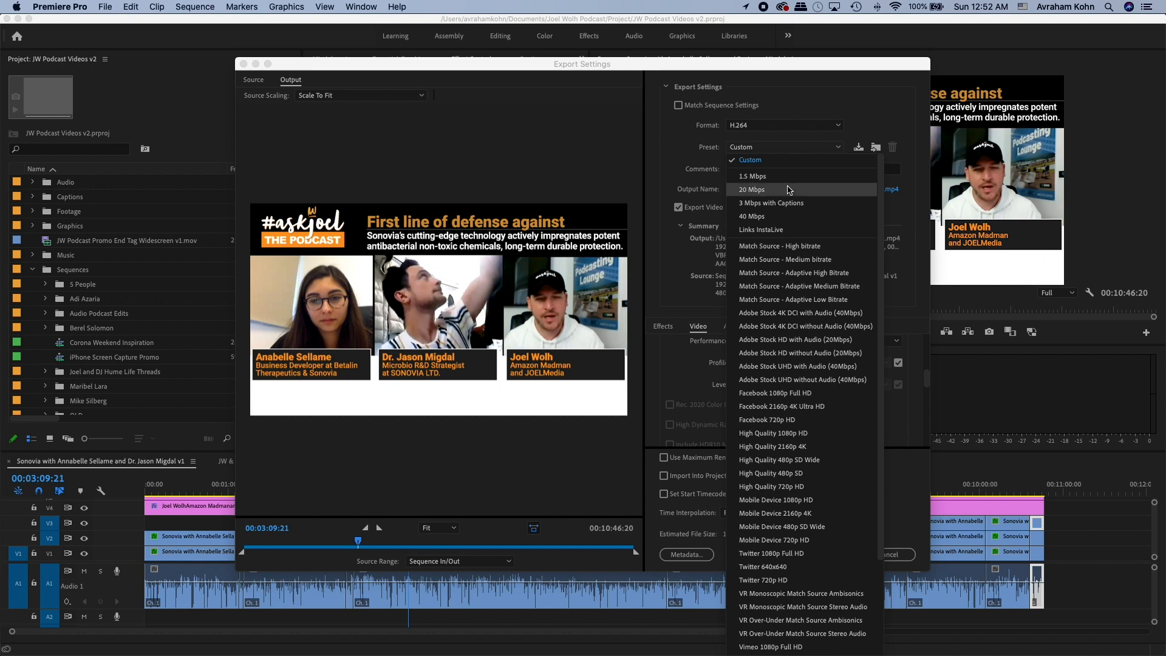
pyautogui.click(746, 189)
# - Choose the podcast project's Export folder as the output location and select the output file name for editing
pyautogui.click(794, 191)
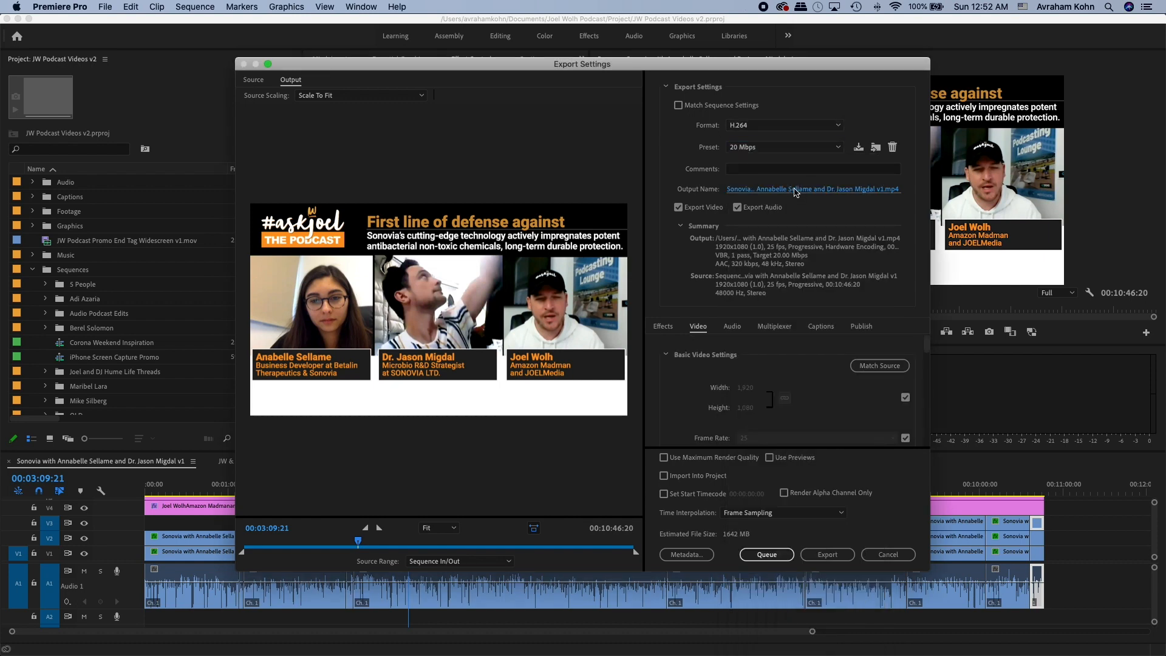
pyautogui.click(636, 155)
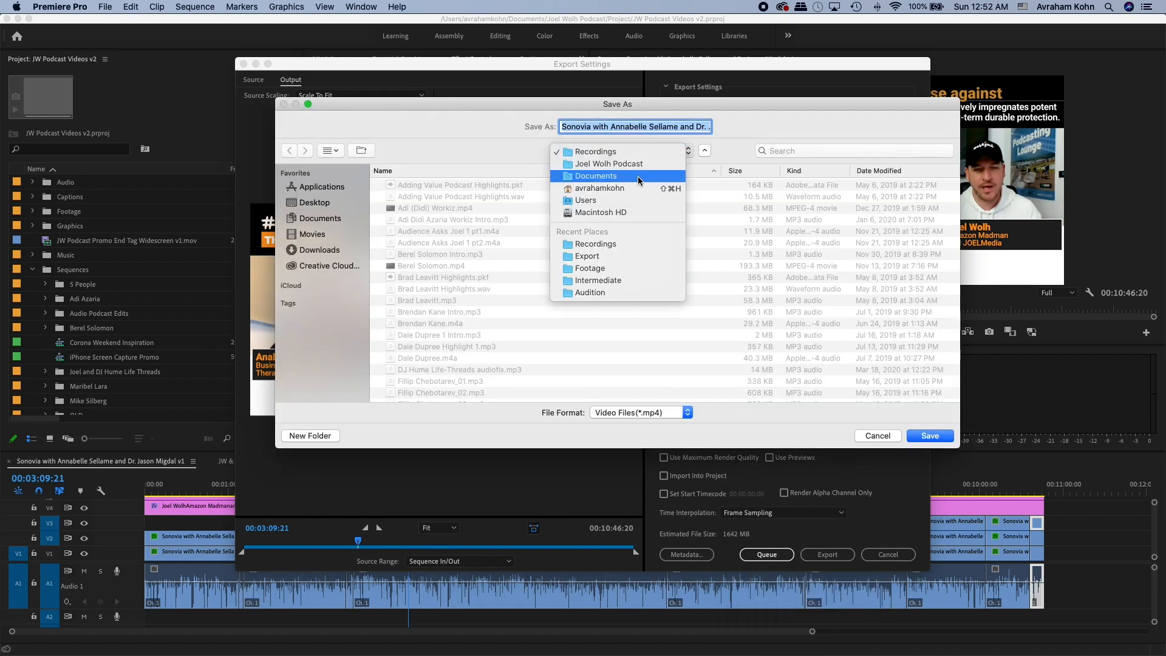
pyautogui.click(609, 164)
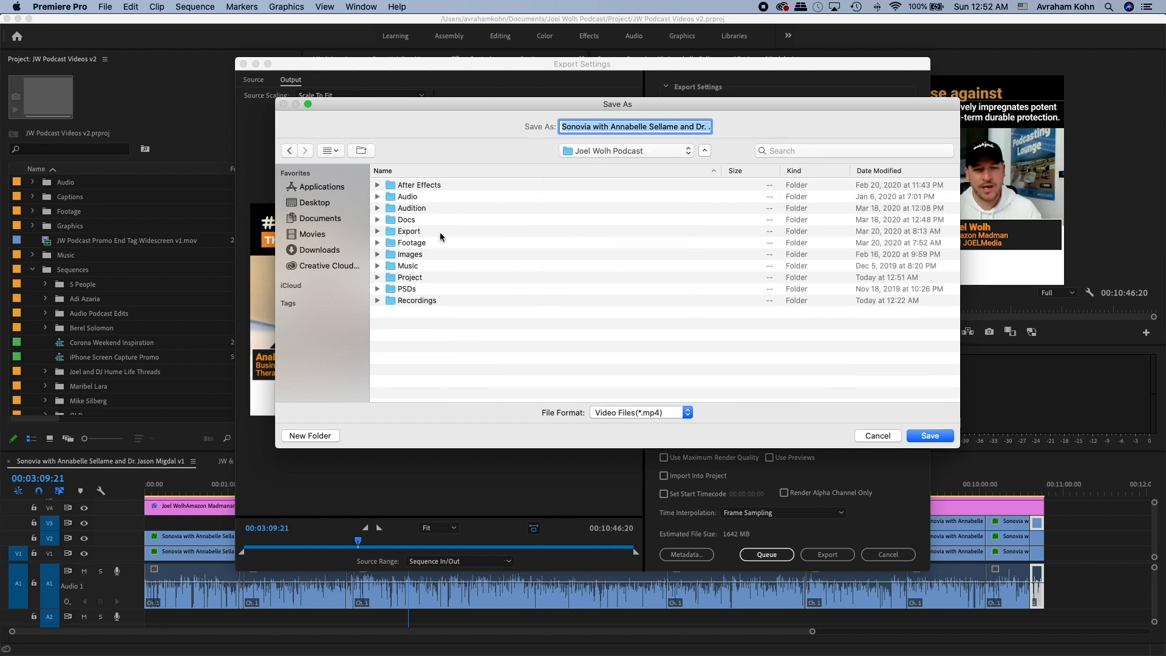
pyautogui.click(438, 232)
pyautogui.doubleClick(442, 232)
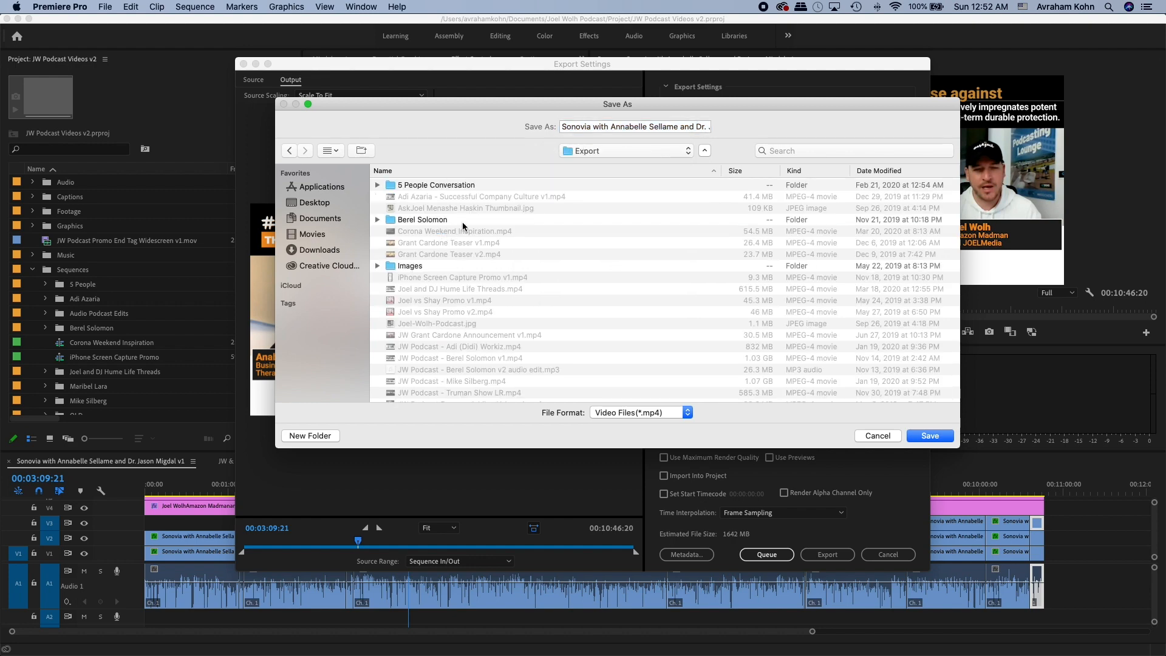
pyautogui.tripleClick(661, 128)
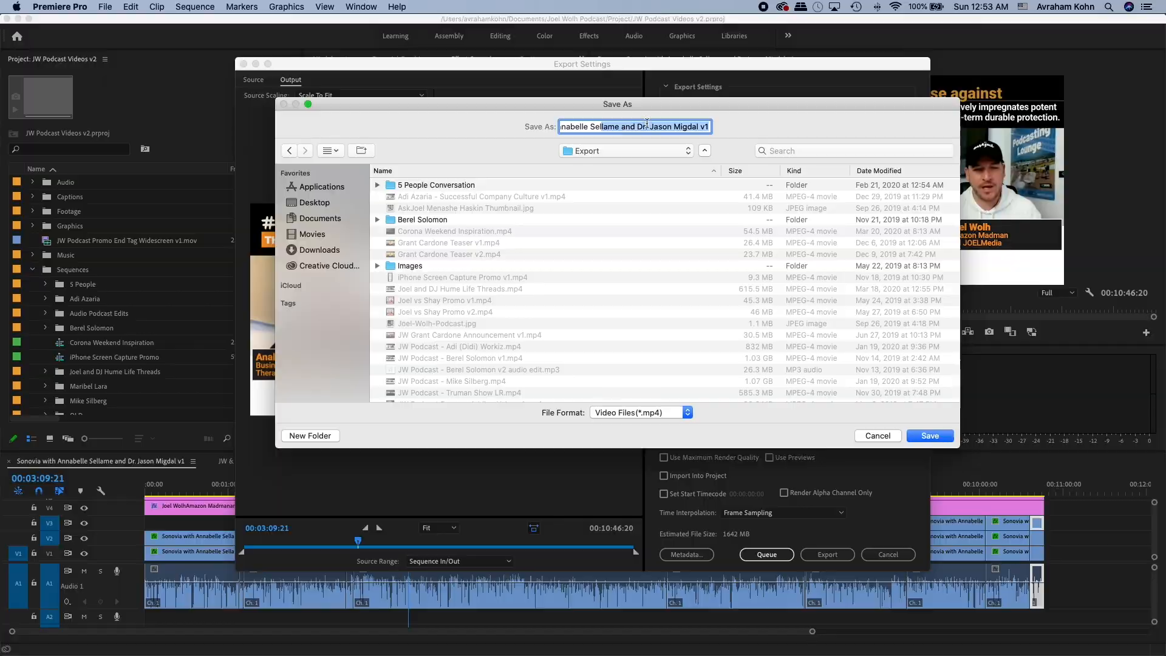